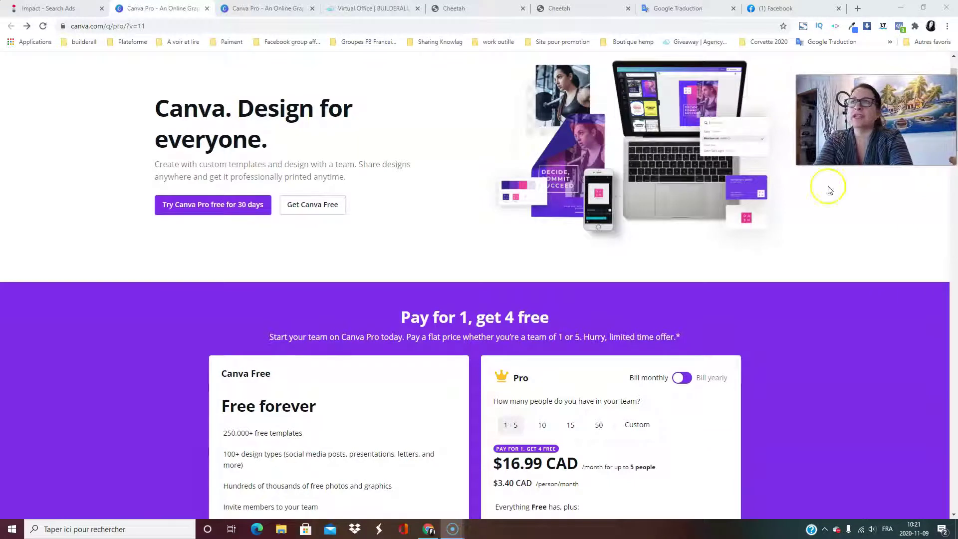
# Scroll the Canva Pro page to the 'Pay for 1, get 4 free' cards showing $16.99 CAD/month.
pyautogui.scroll(-4, 820, 335)
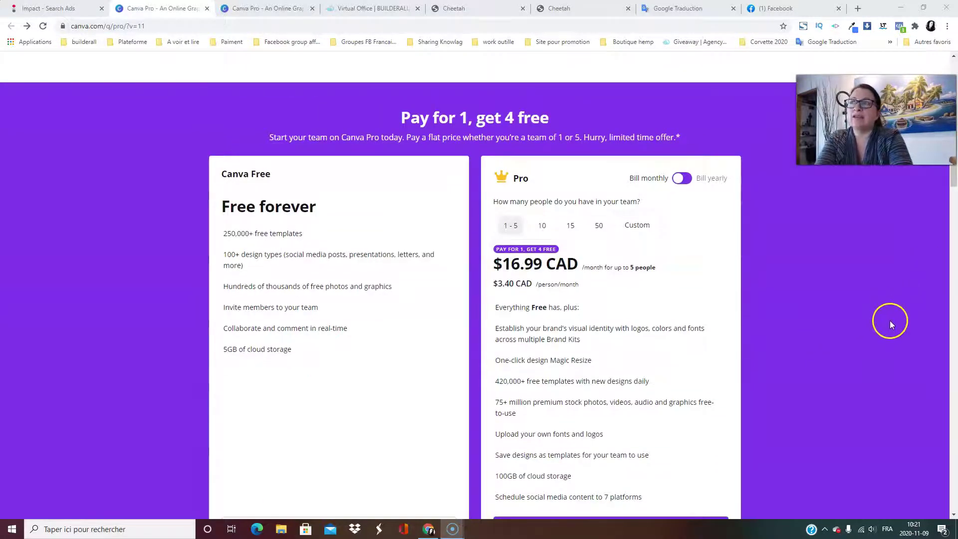
pyautogui.scroll(-1, 890, 322)
pyautogui.scroll(2, 892, 323)
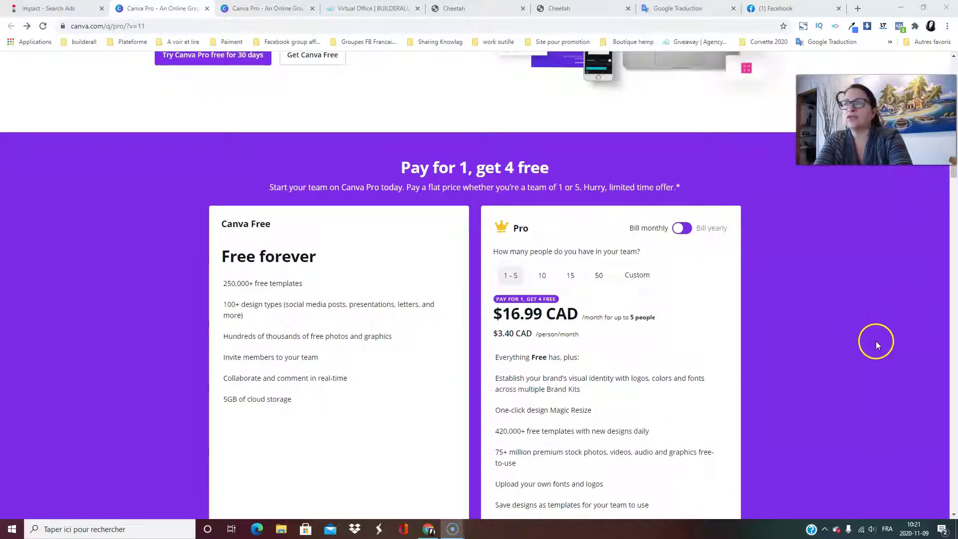
pyautogui.scroll(-4, 875, 341)
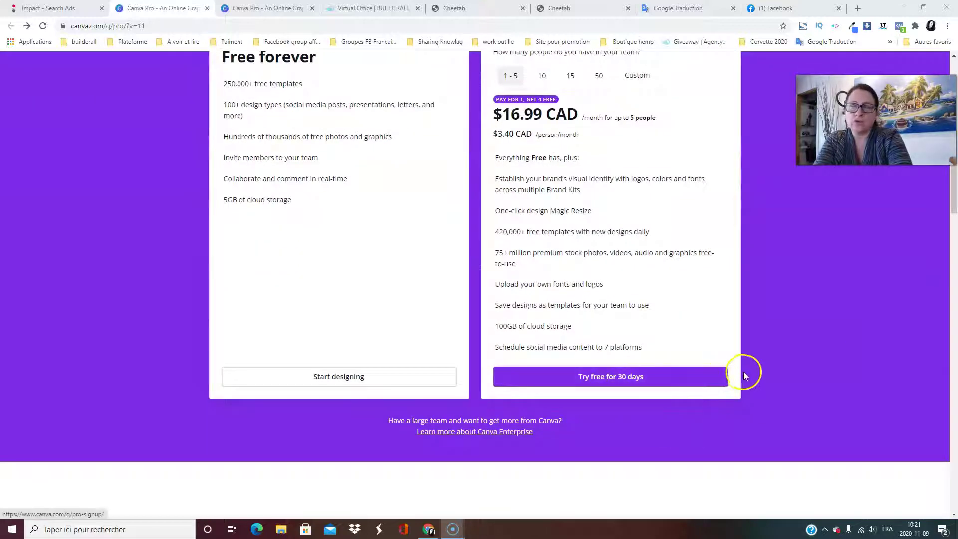
pyautogui.scroll(6, 749, 376)
pyautogui.scroll(-2, 862, 380)
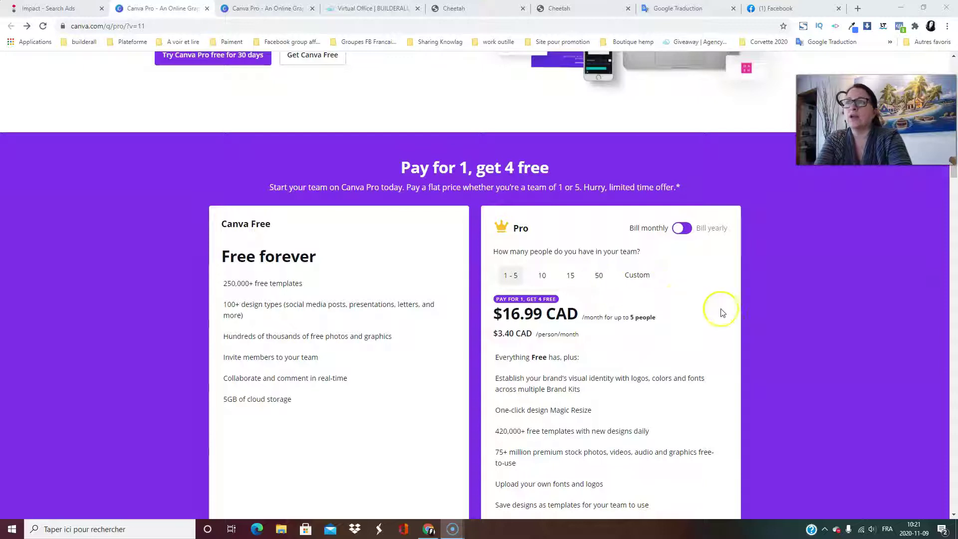
pyautogui.scroll(-2, 799, 320)
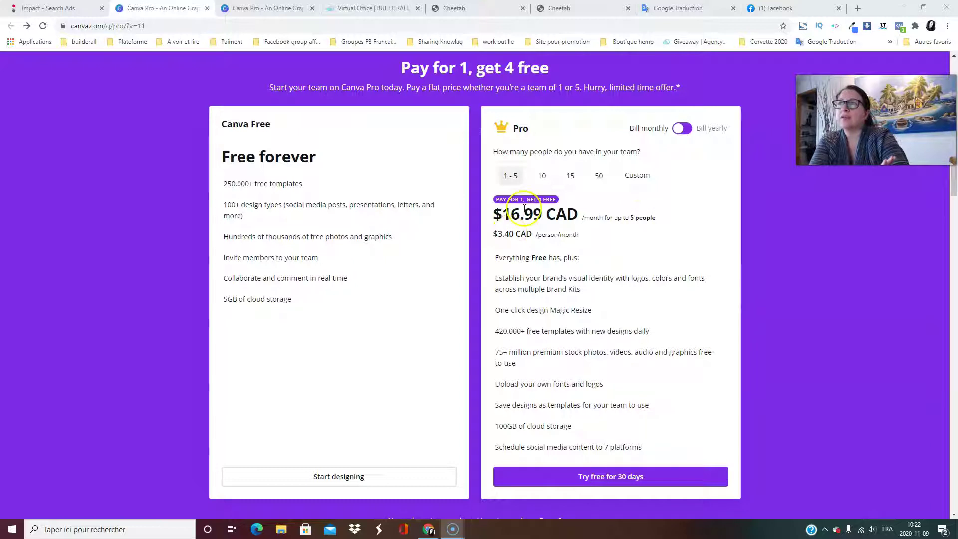
pyautogui.click(541, 178)
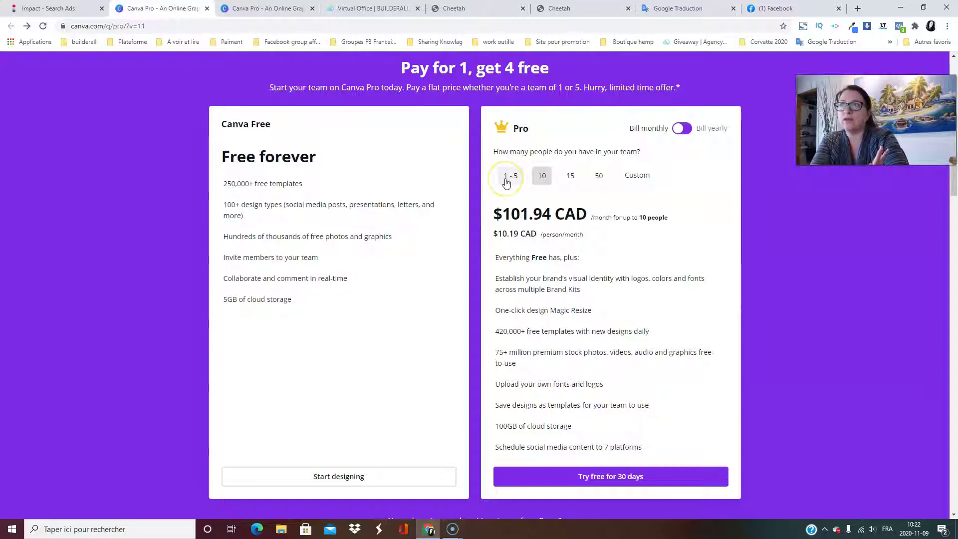
pyautogui.click(571, 177)
pyautogui.click(598, 177)
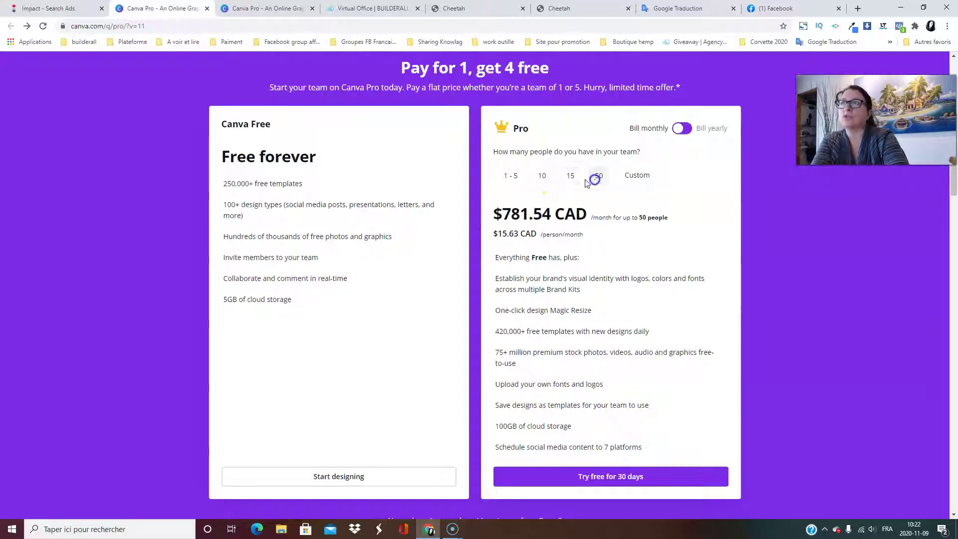
pyautogui.click(511, 182)
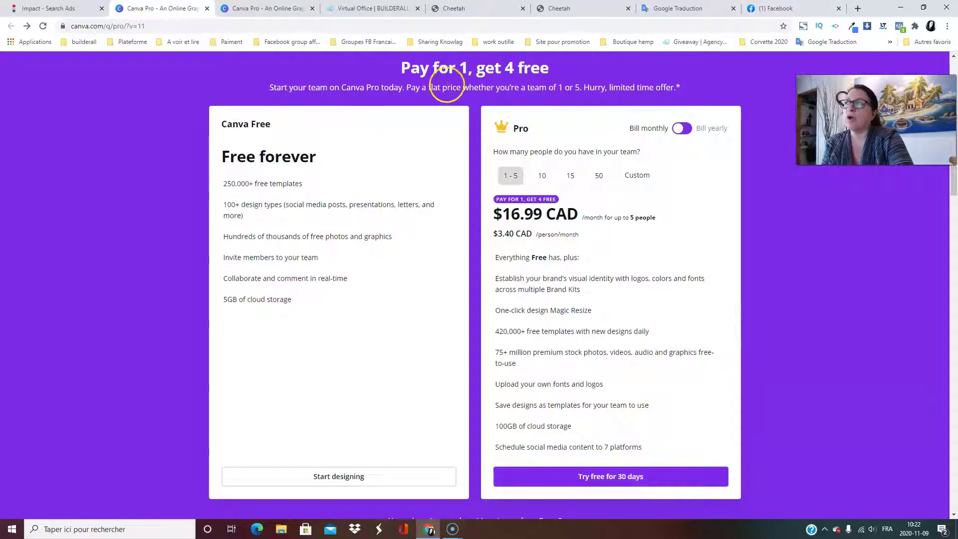
pyautogui.click(461, 117)
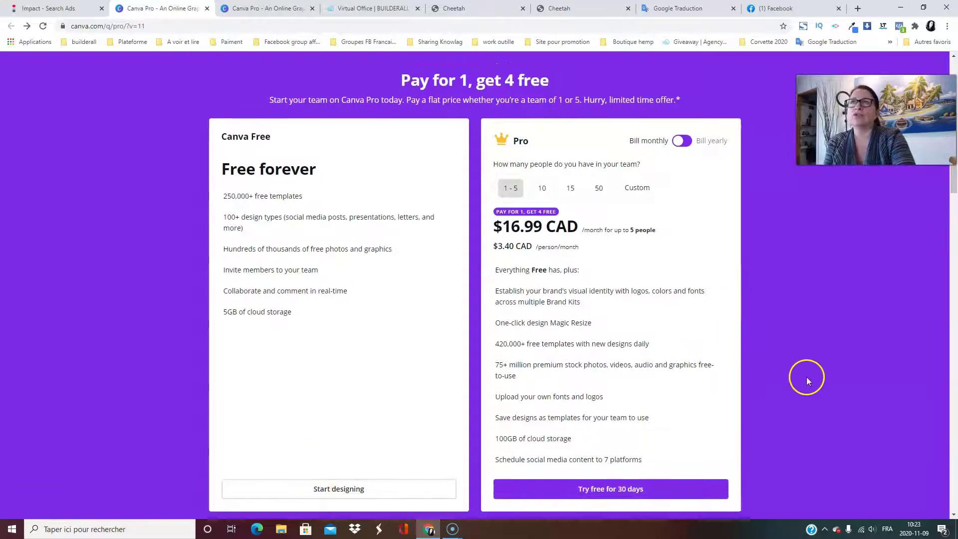
pyautogui.scroll(6, 806, 377)
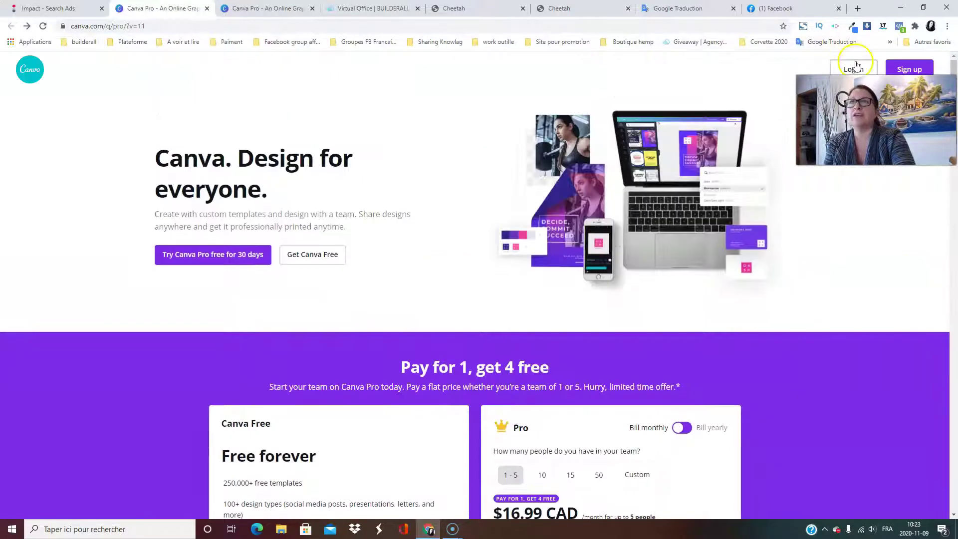
# Log in to the account and browse the home page template rows, returning to the top.
pyautogui.click(854, 69)
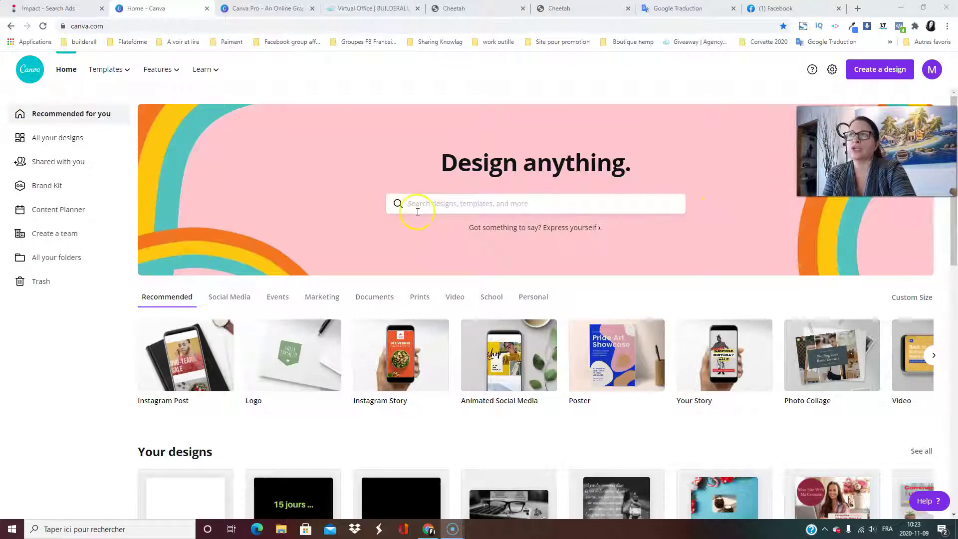
pyautogui.scroll(-2, 574, 205)
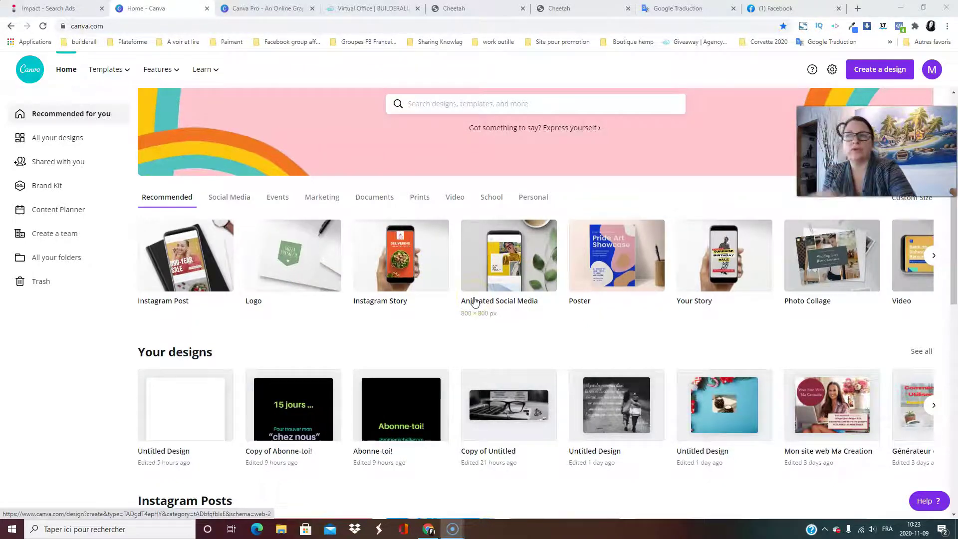
pyautogui.click(585, 294)
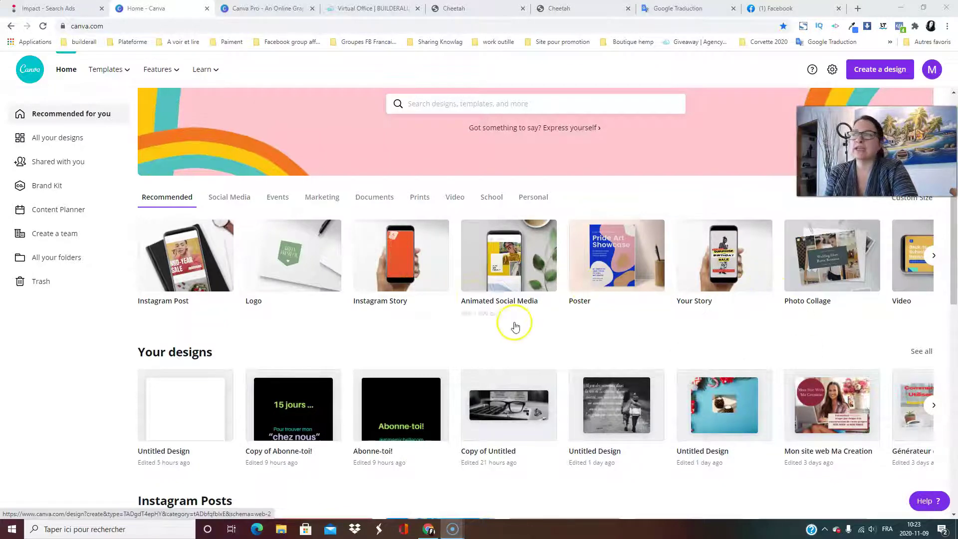
pyautogui.scroll(-6, 514, 325)
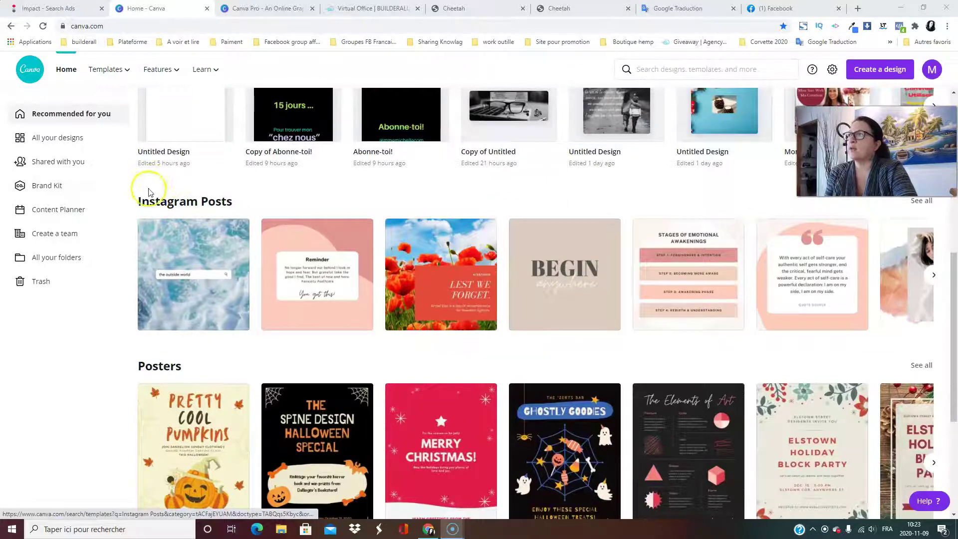
pyautogui.scroll(-4, 272, 239)
pyautogui.scroll(-3, 309, 220)
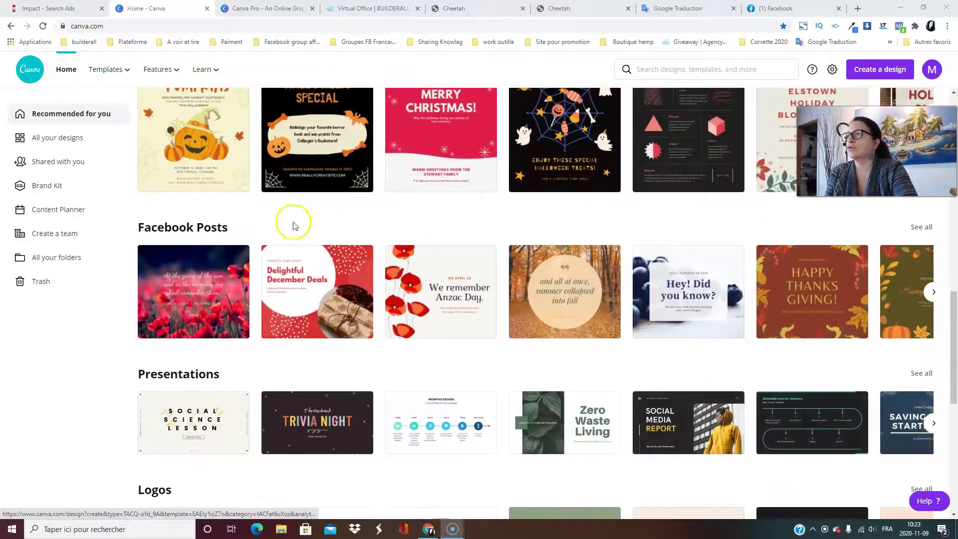
pyautogui.scroll(13, 422, 280)
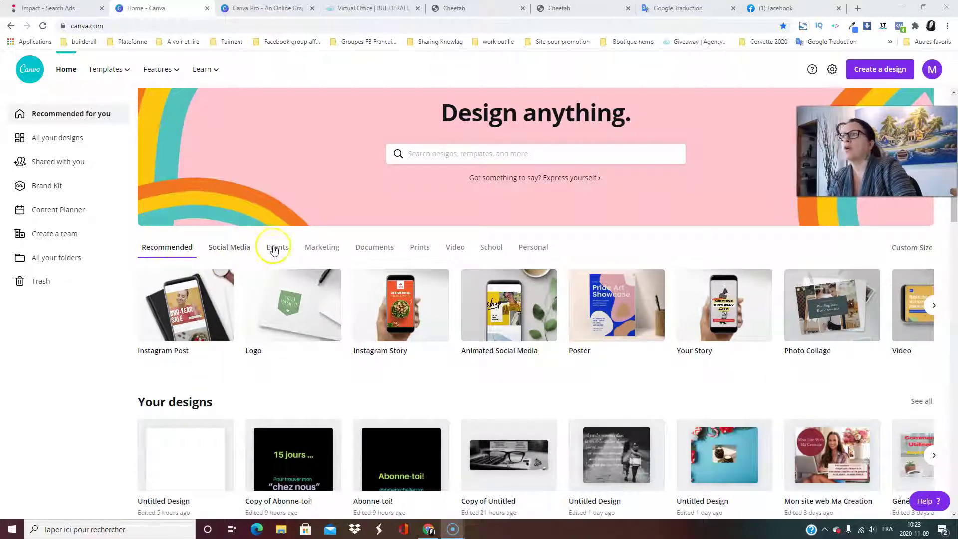
# Start a blank 1920×1080 Facebook Event Cover design from the Events formats.
pyautogui.click(227, 249)
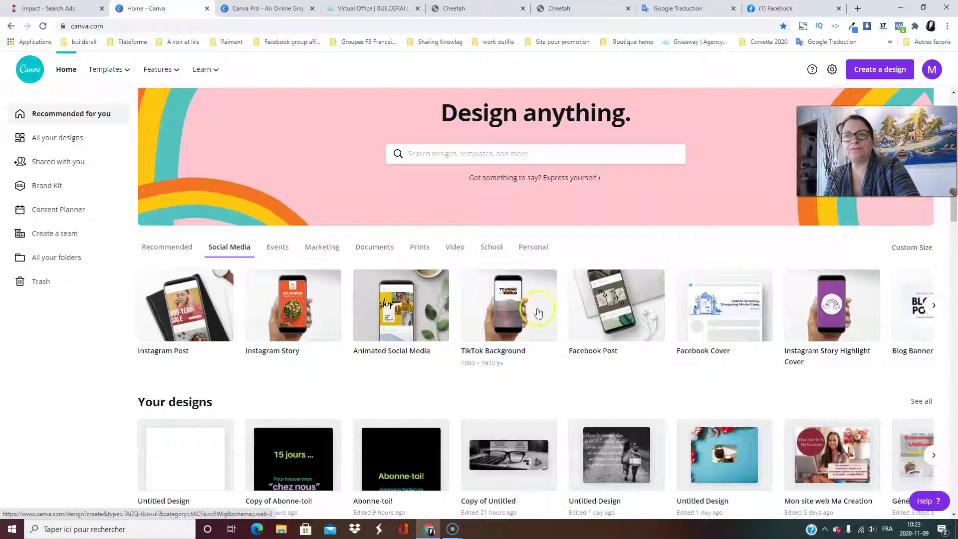
pyautogui.click(934, 307)
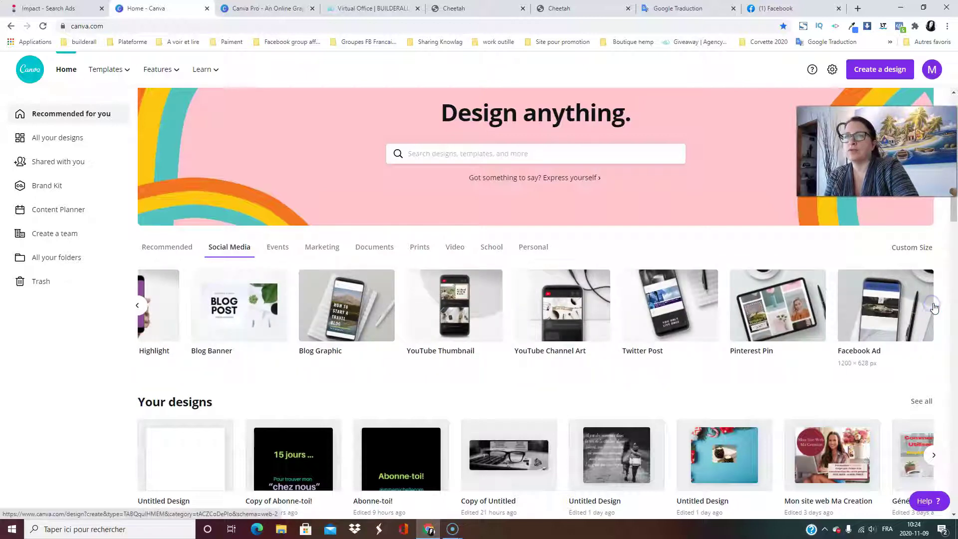
pyautogui.click(280, 250)
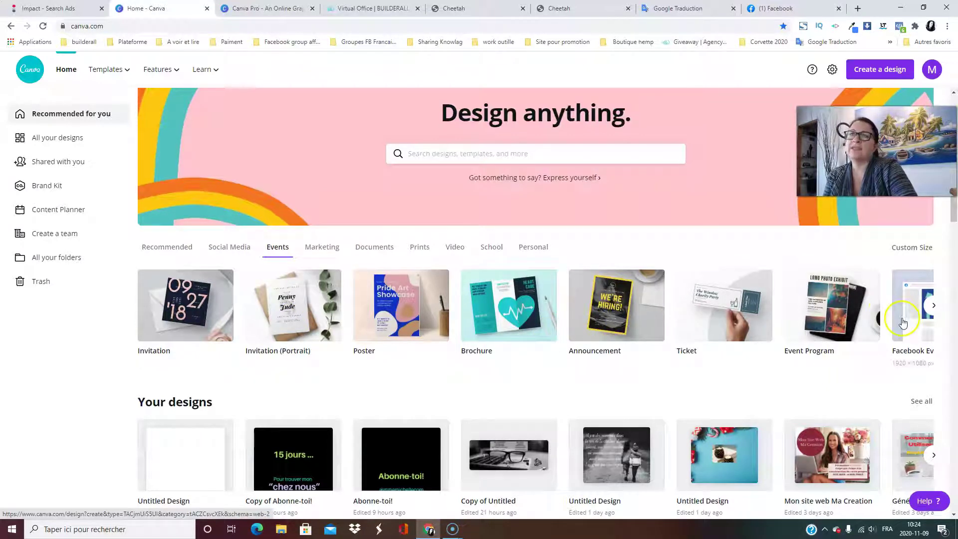
pyautogui.click(934, 306)
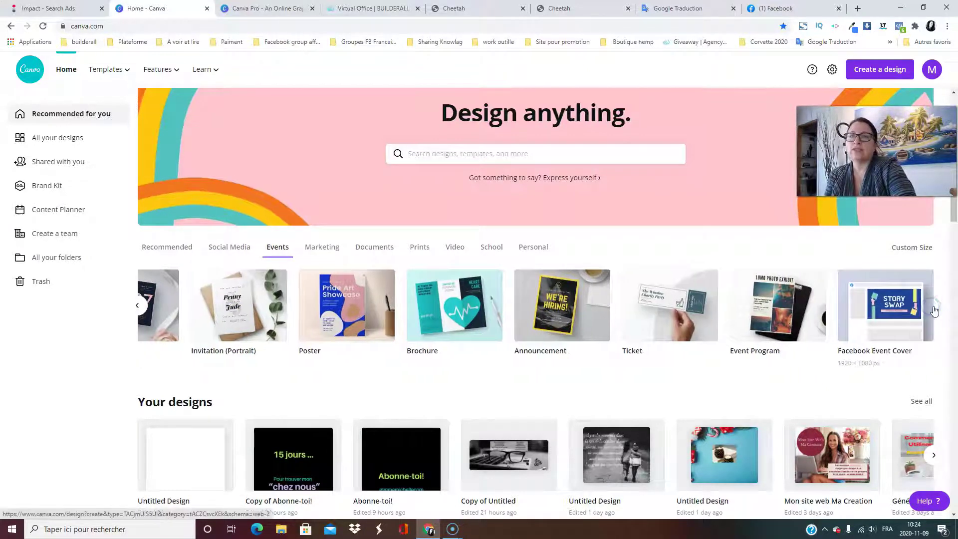
pyautogui.click(933, 307)
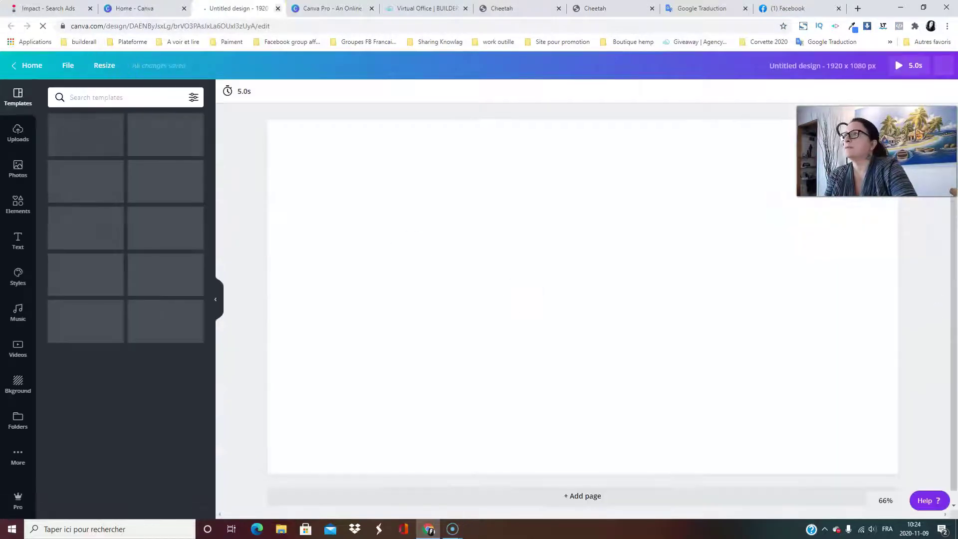
# Return to the Canva home tab and browse the Marketing formats like Instagram Post and Flyer.
pyautogui.click(114, 14)
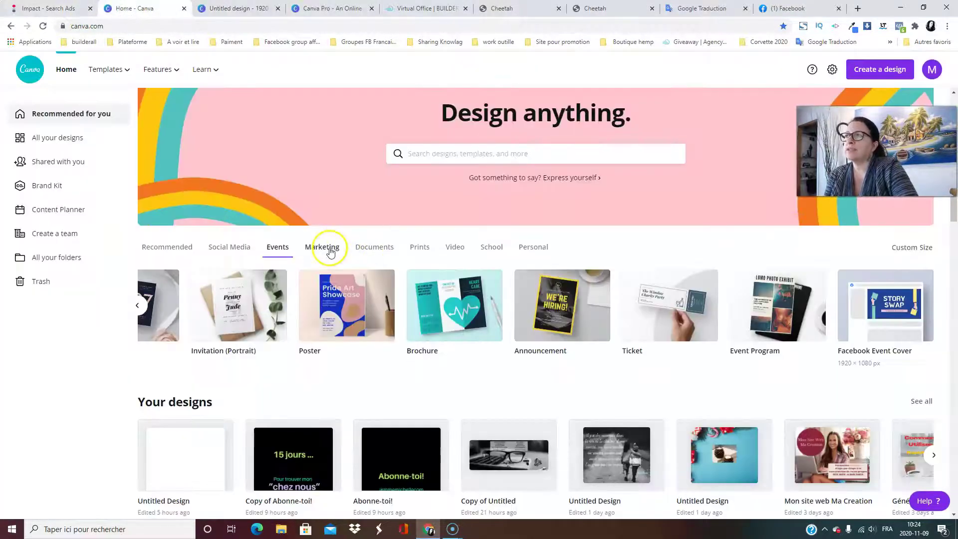
pyautogui.click(327, 250)
pyautogui.click(317, 253)
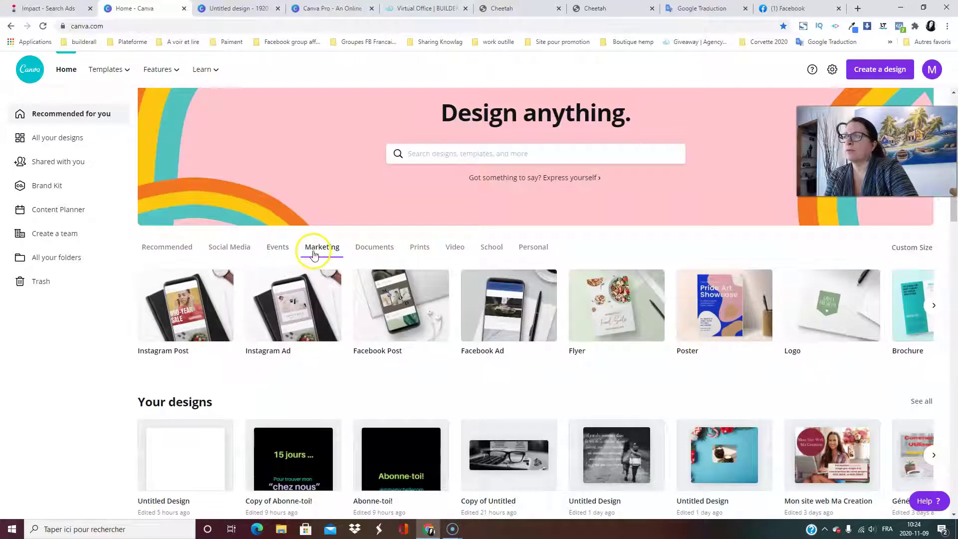
pyautogui.click(462, 305)
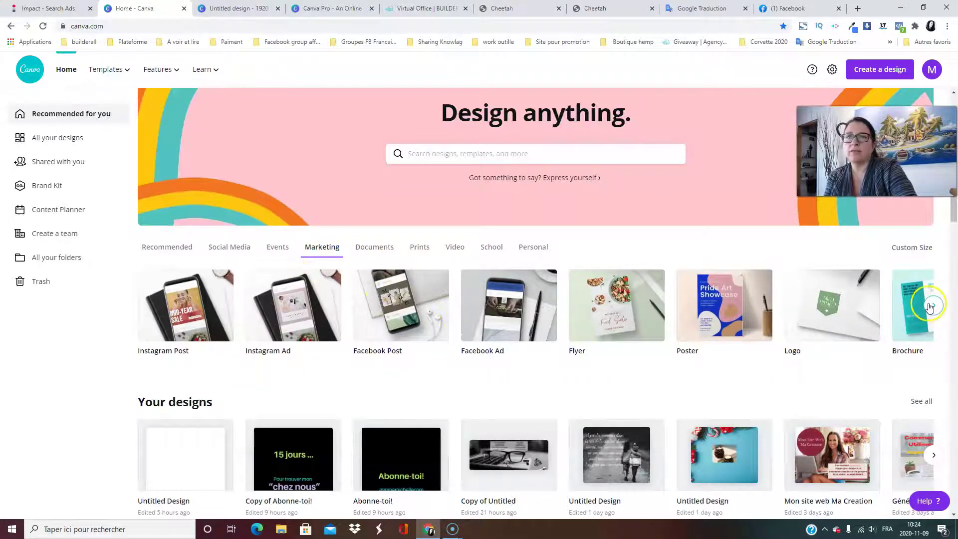
pyautogui.click(933, 305)
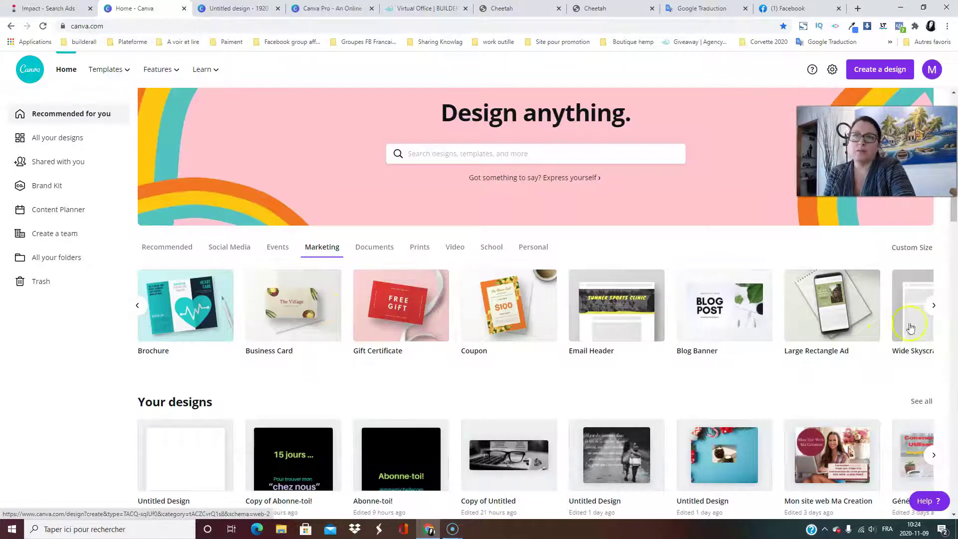
# Start a blank US Letter design from the Documents formats, then go back to the Home - Canva tab.
pyautogui.click(374, 254)
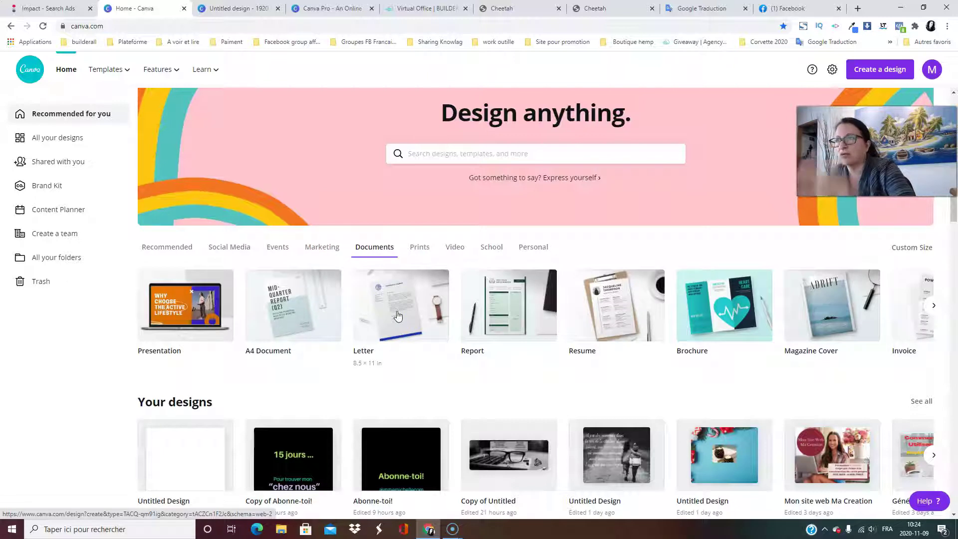
pyautogui.click(933, 307)
pyautogui.click(786, 311)
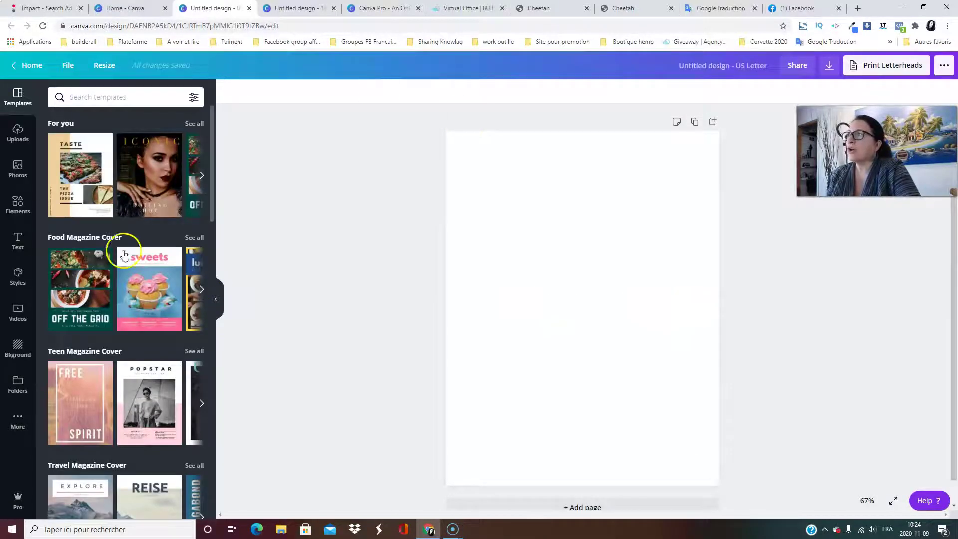
pyautogui.scroll(-5, 172, 276)
pyautogui.scroll(5, 172, 276)
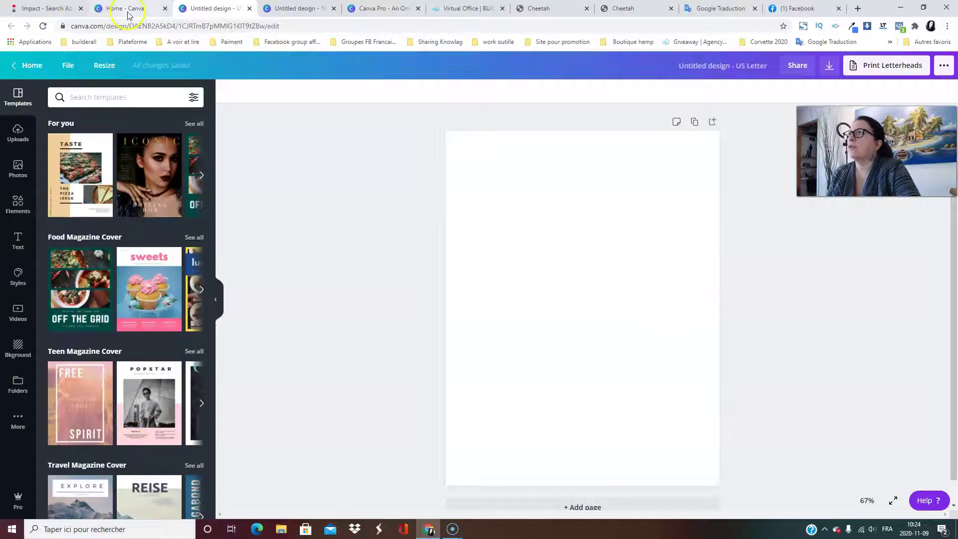
pyautogui.click(126, 9)
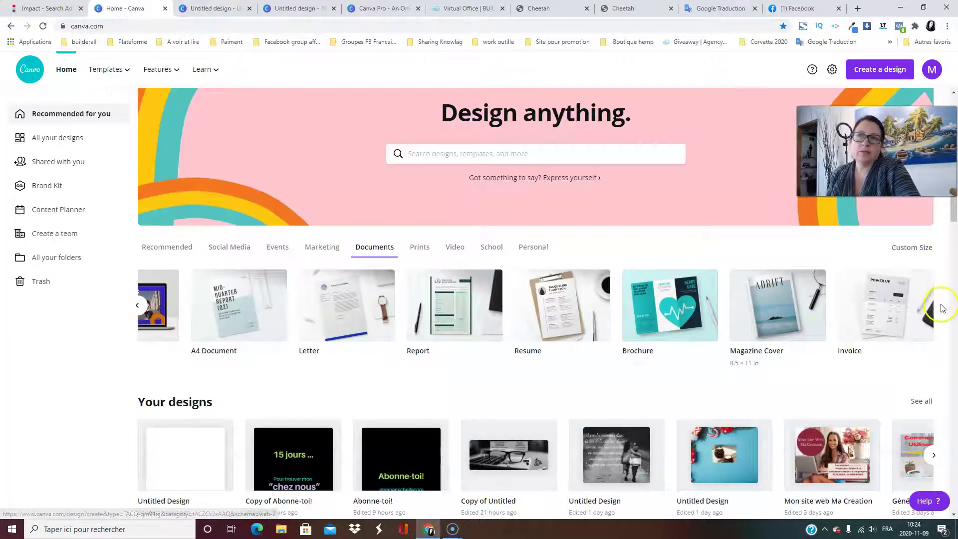
# Browse the Prints templates, then the Video templates, using the carousel arrows.
pyautogui.click(421, 248)
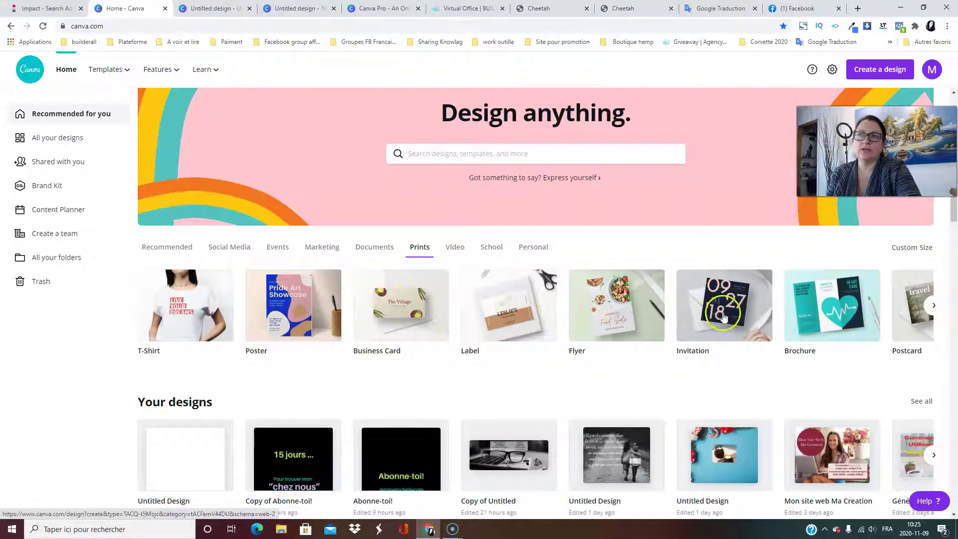
pyautogui.click(933, 307)
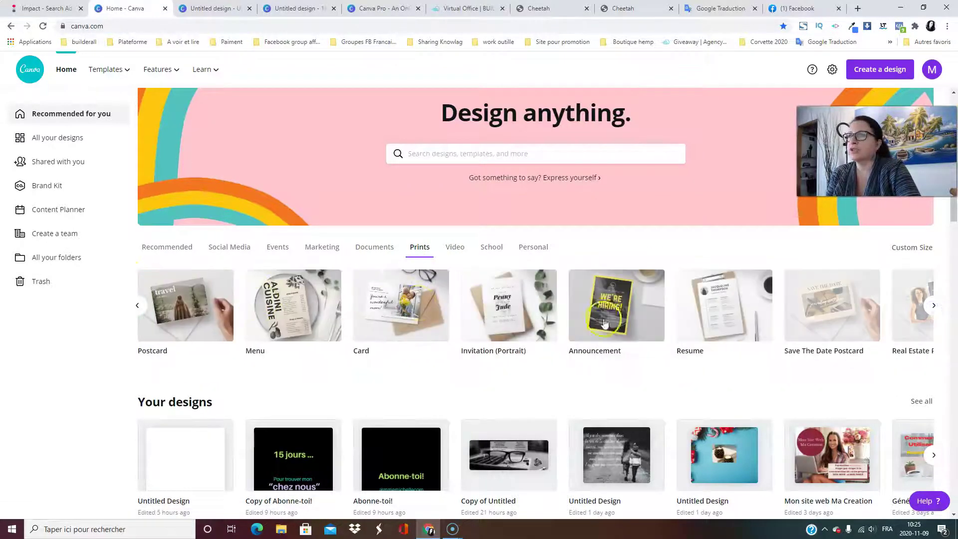
pyautogui.click(140, 306)
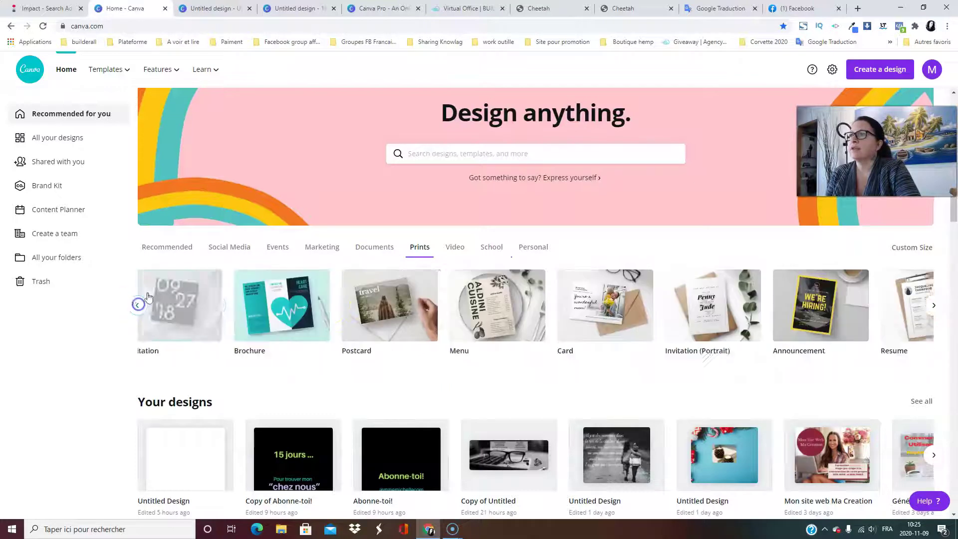
pyautogui.click(453, 247)
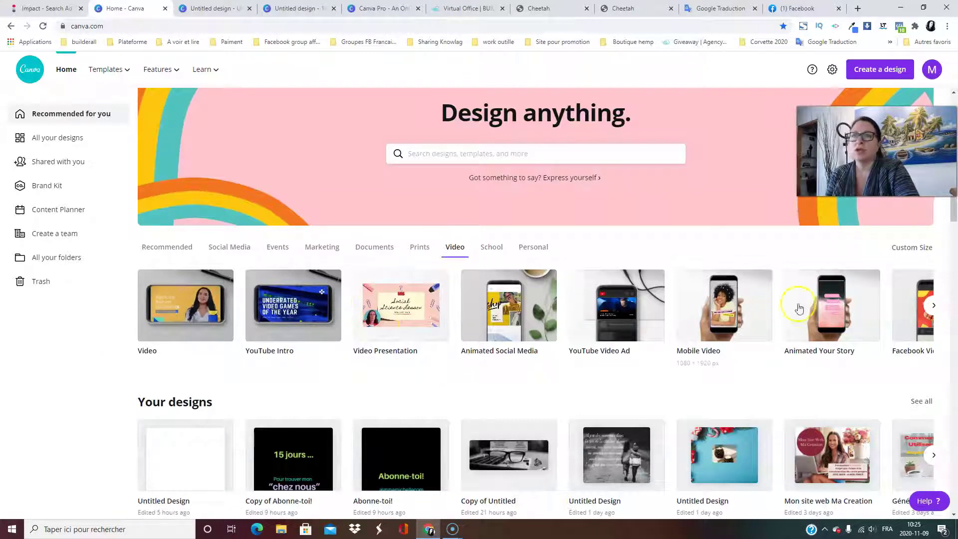
pyautogui.click(934, 306)
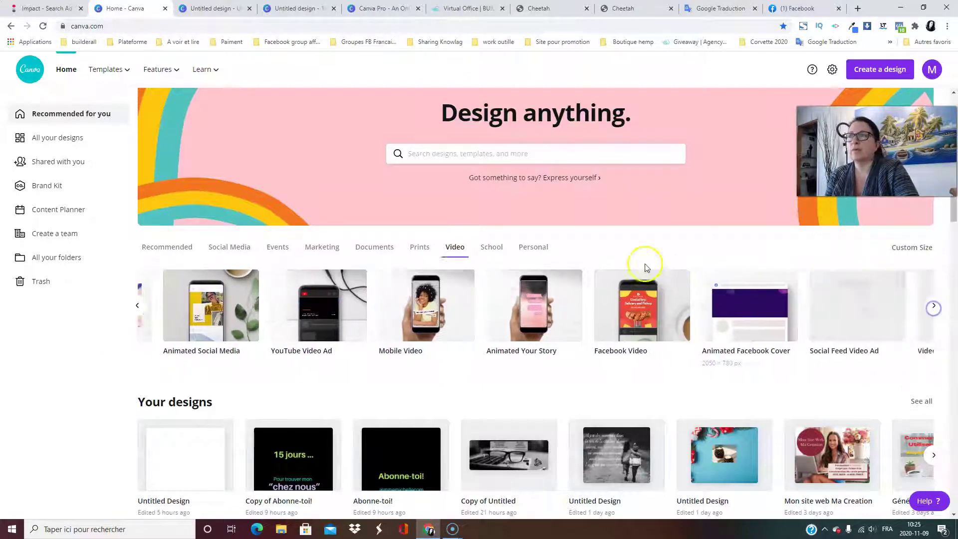
# Browse the School templates, ending with Personal formats like Invitation, Card and Resume showing.
pyautogui.click(493, 249)
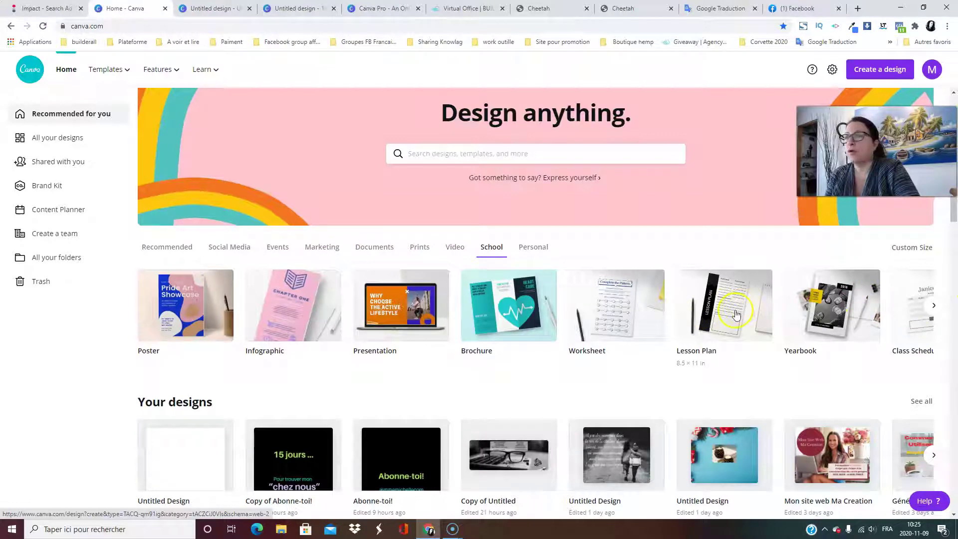
pyautogui.click(934, 306)
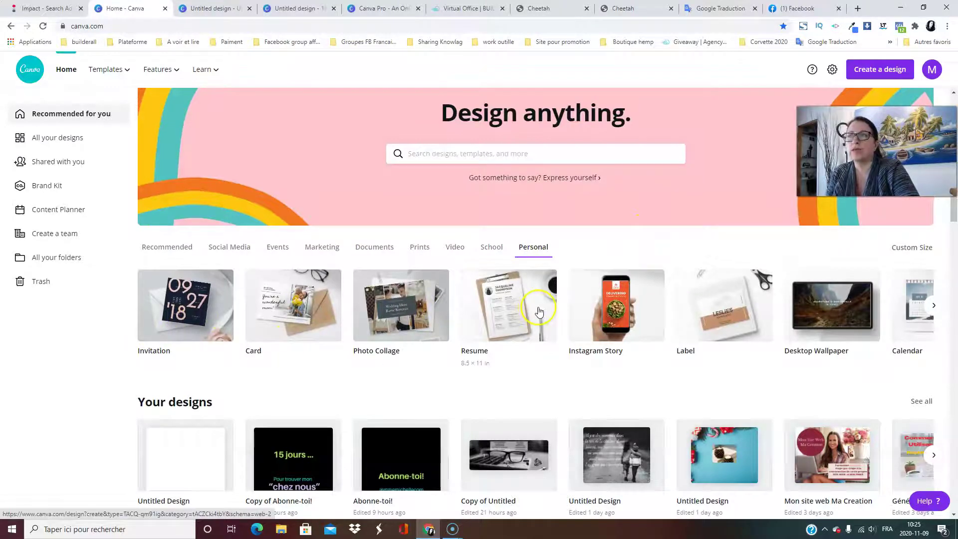
pyautogui.scroll(-4, 644, 317)
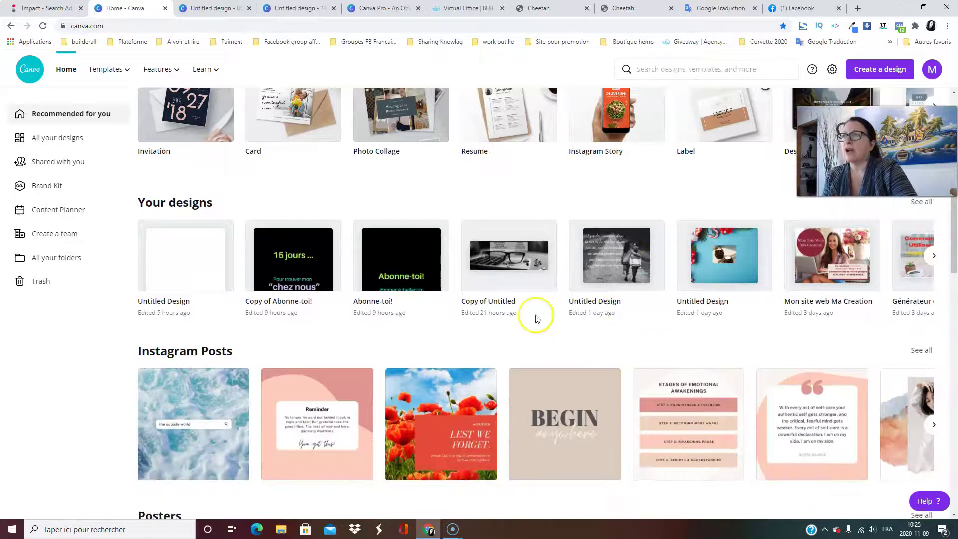
pyautogui.scroll(4, 589, 312)
pyautogui.scroll(-4, 628, 307)
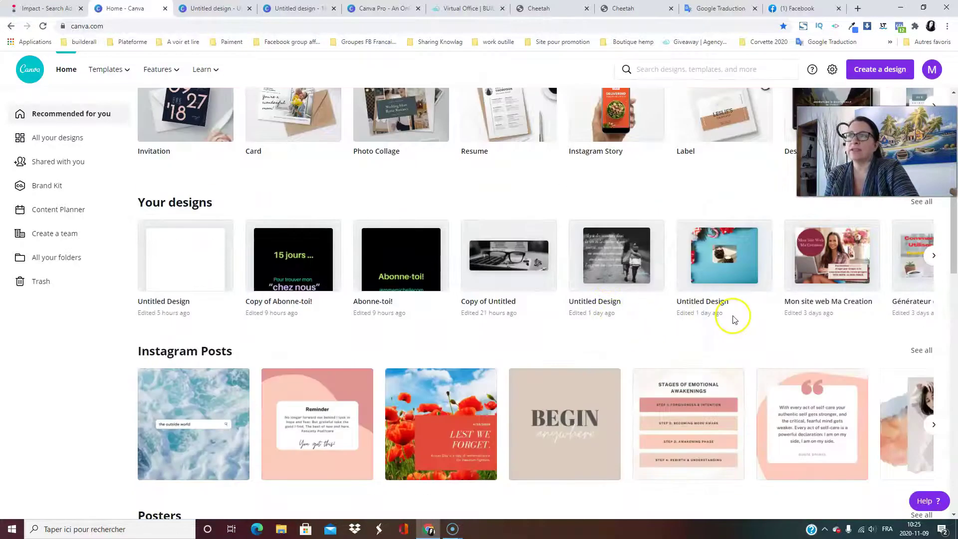
pyautogui.scroll(4, 734, 320)
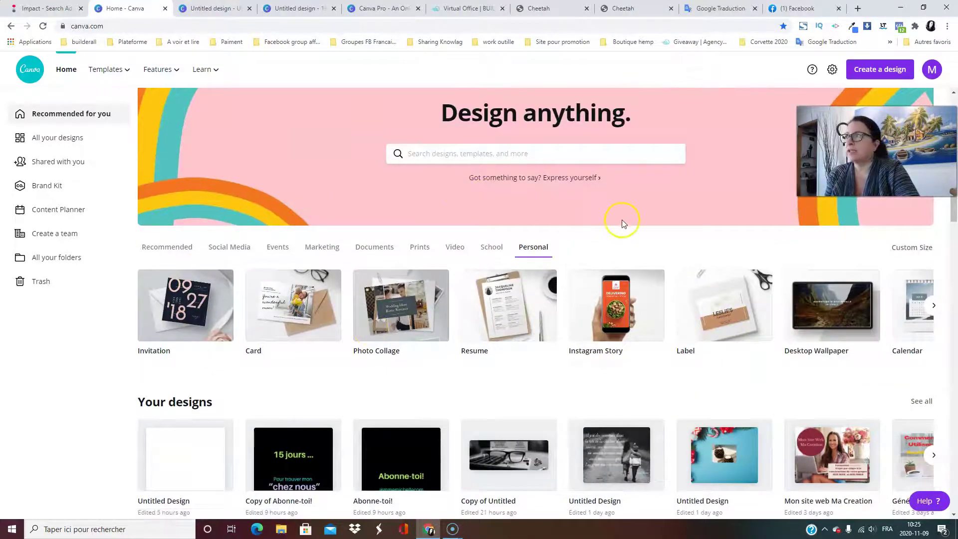
pyautogui.scroll(-4, 561, 349)
pyautogui.scroll(4, 574, 328)
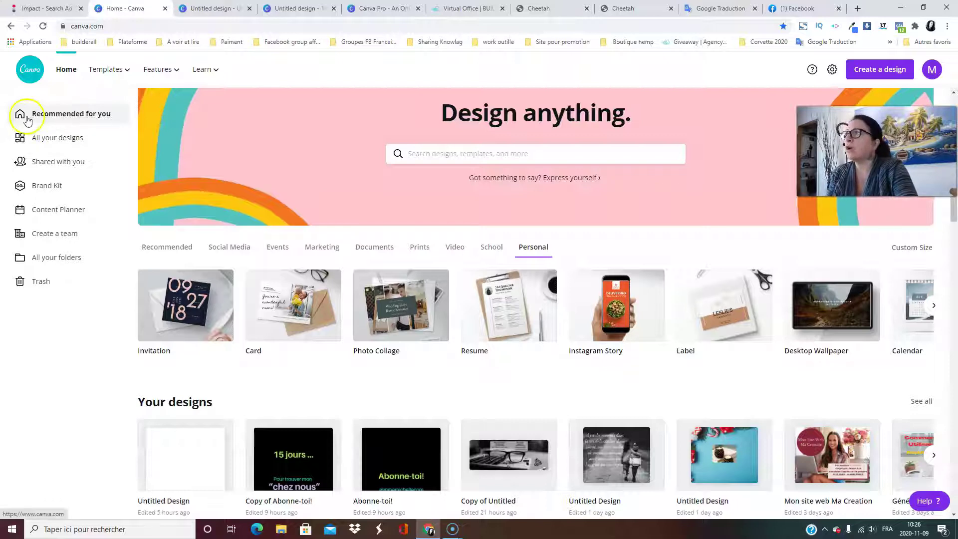
pyautogui.scroll(-1, 349, 160)
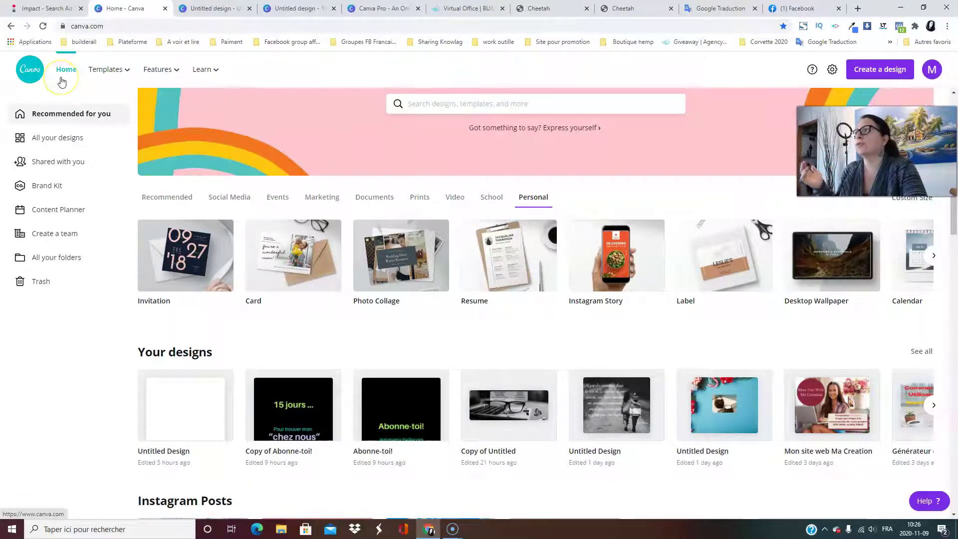
pyautogui.moveTo(120, 76)
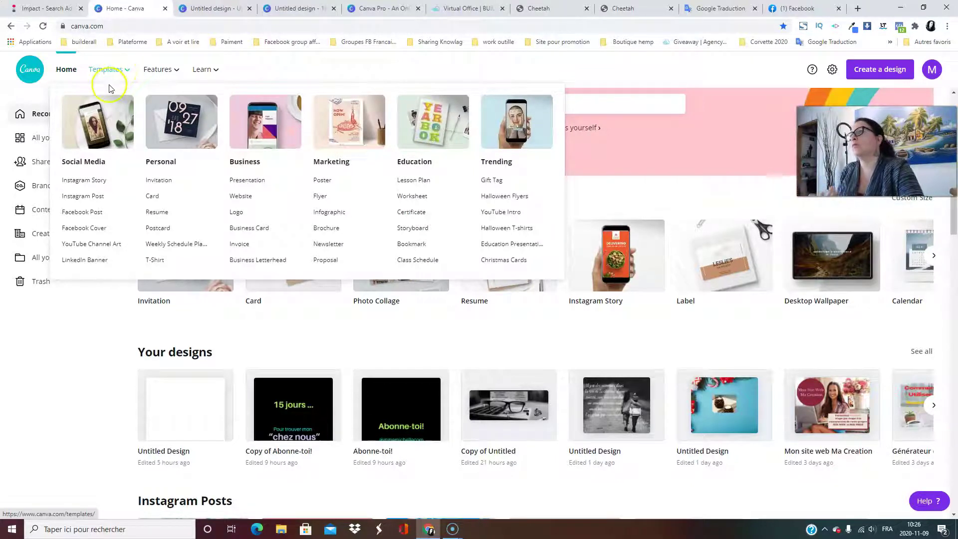
pyautogui.moveTo(169, 76)
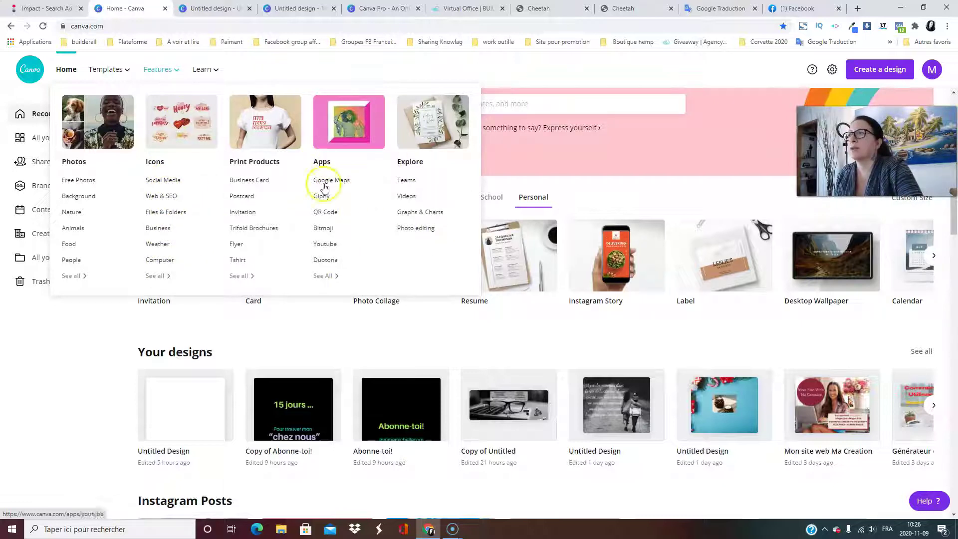
pyautogui.click(204, 71)
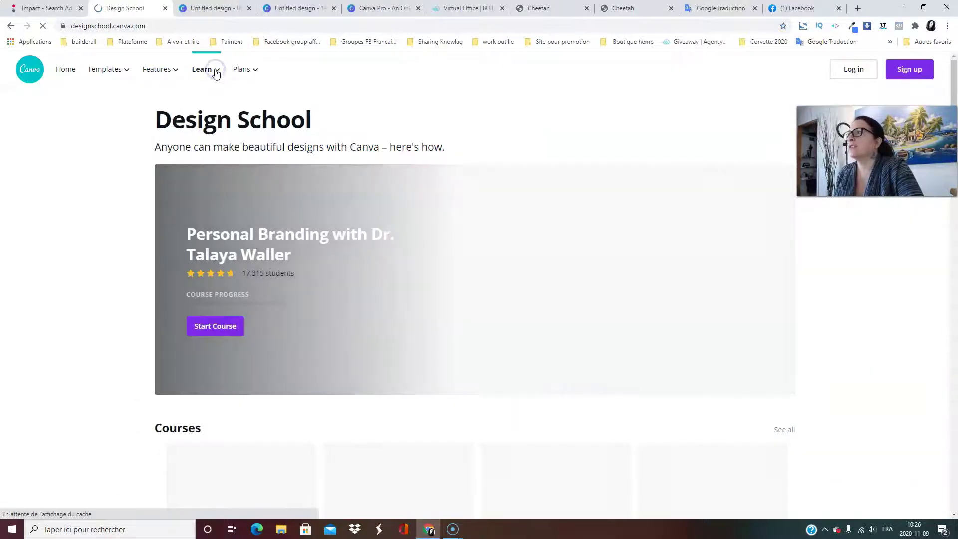
pyautogui.scroll(-5, 450, 236)
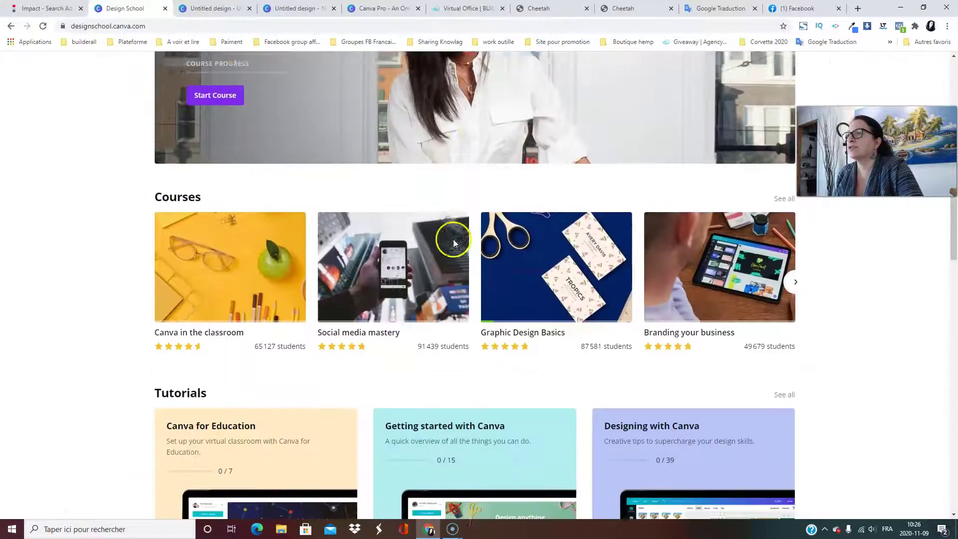
pyautogui.scroll(-4, 209, 344)
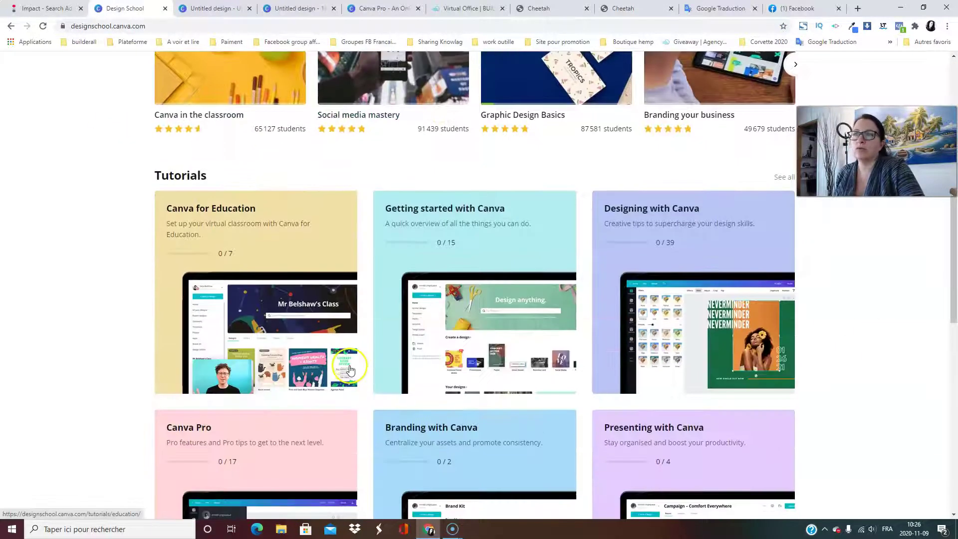
pyautogui.scroll(-3, 622, 339)
pyautogui.scroll(12, 648, 332)
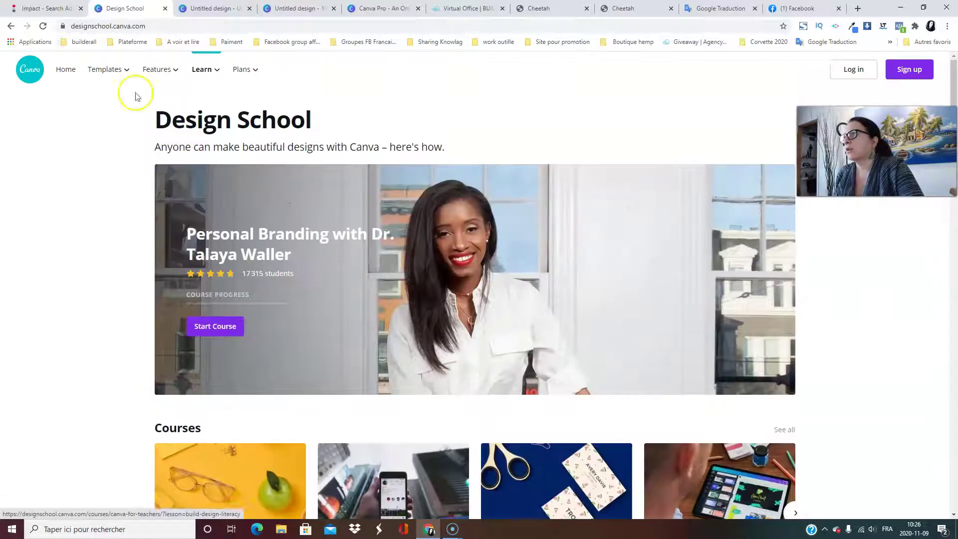
pyautogui.click(11, 27)
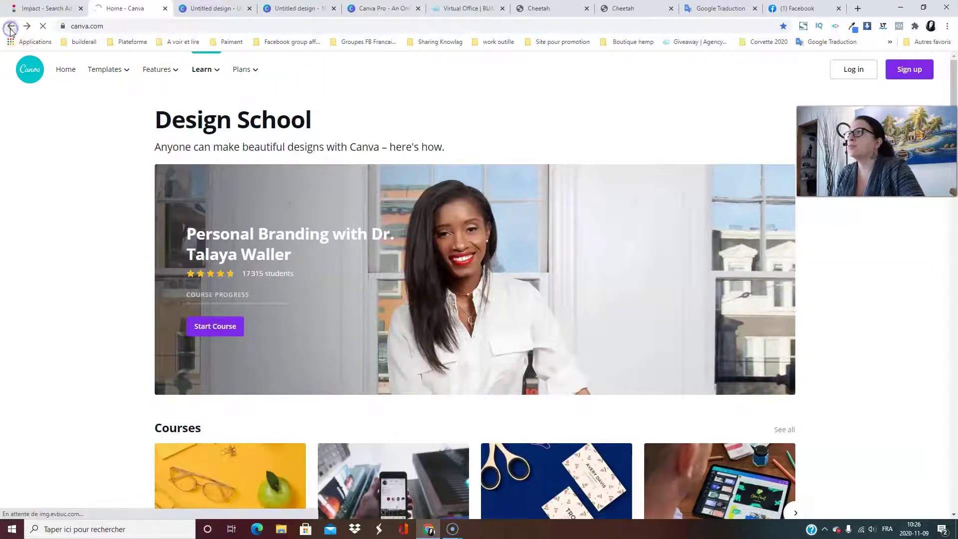
# Use the top-right header control on the home page and scroll through the page.
pyautogui.moveTo(210, 75)
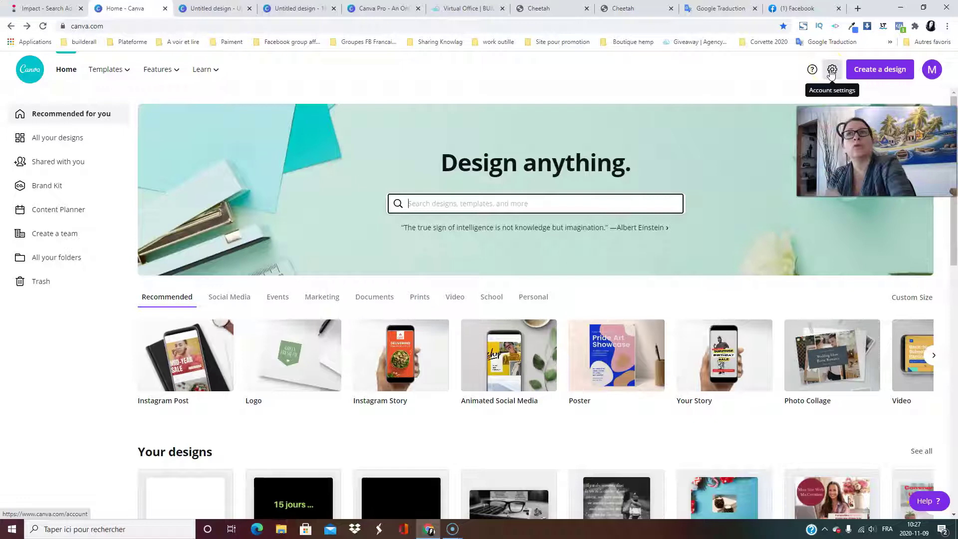
pyautogui.click(875, 72)
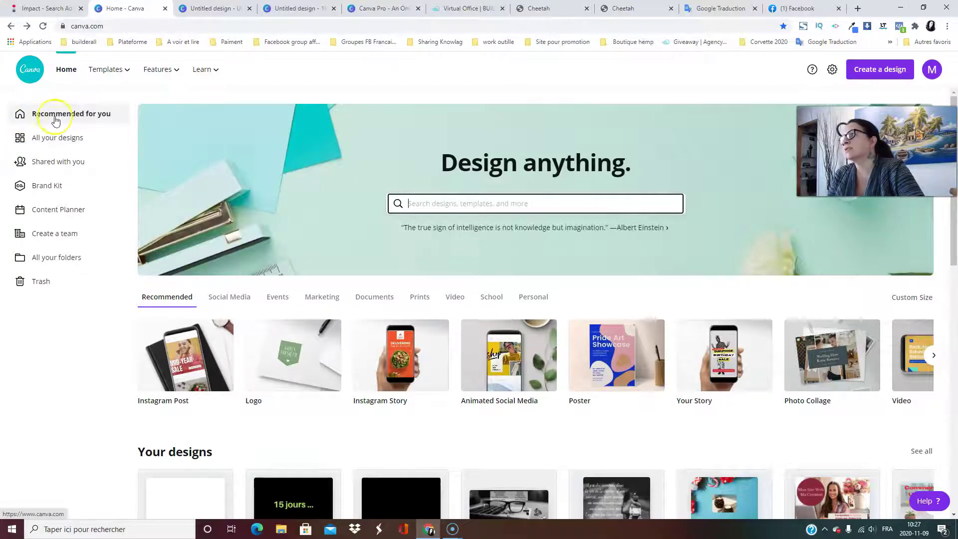
pyautogui.scroll(-1, 391, 200)
pyautogui.scroll(-8, 391, 200)
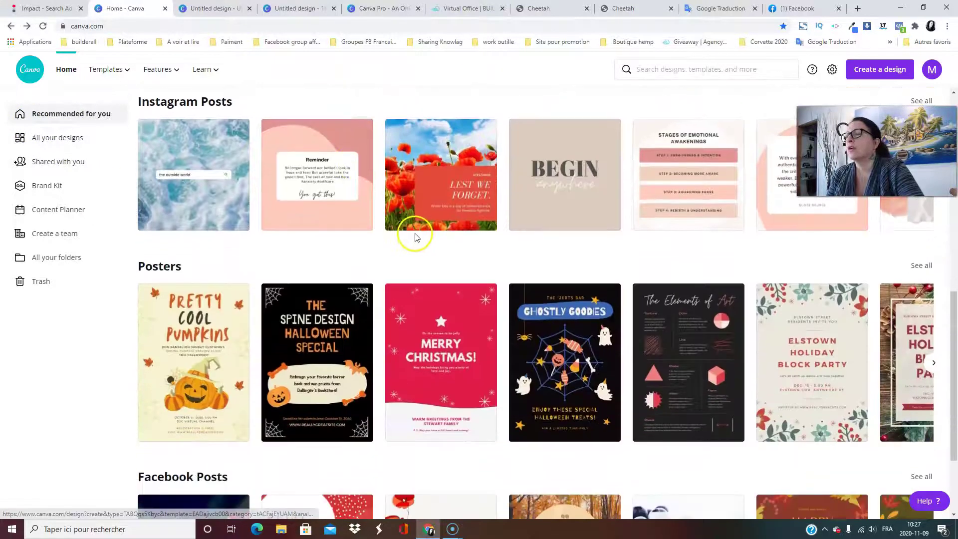
pyautogui.scroll(7, 413, 235)
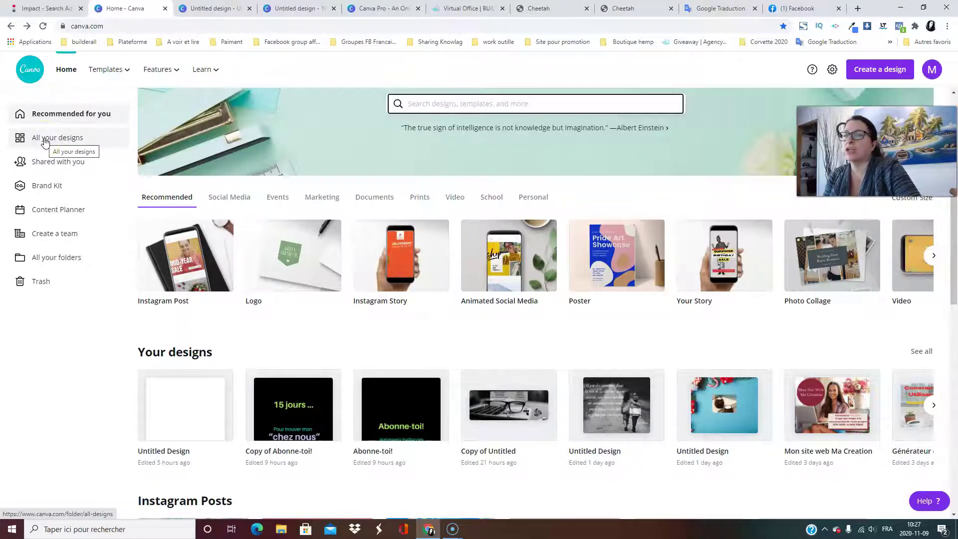
# Scroll through All your designs, then open Account settings via the gear icon.
pyautogui.click(45, 140)
pyautogui.scroll(-20, 299, 200)
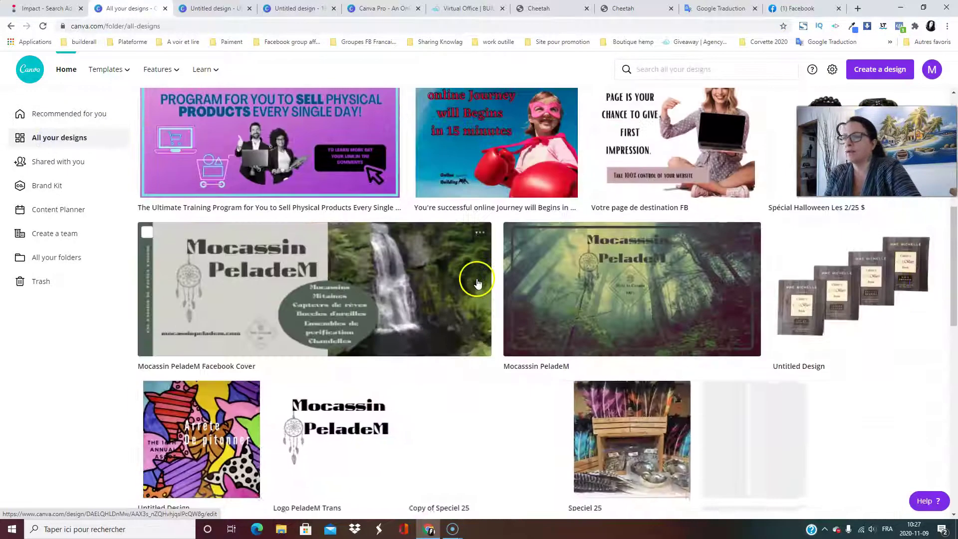
pyautogui.scroll(15, 175, 210)
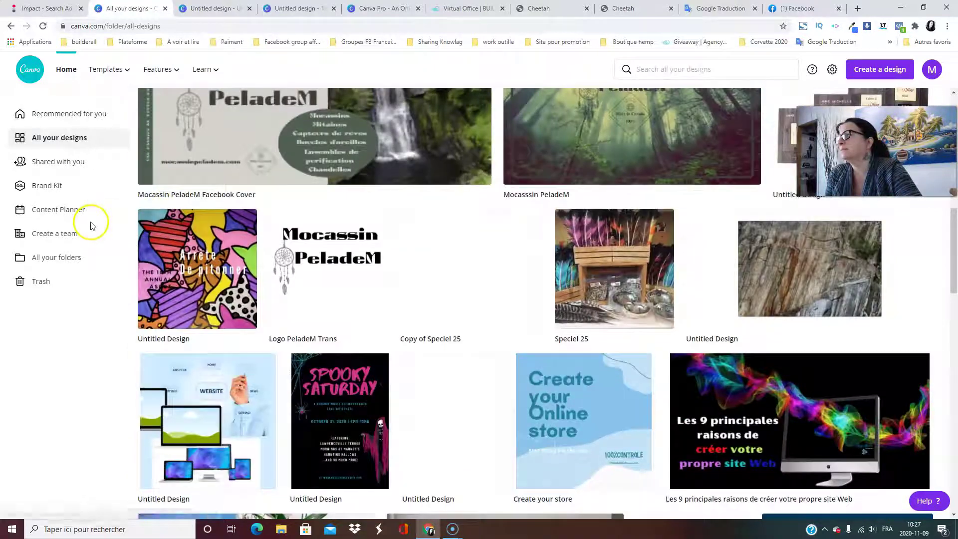
pyautogui.click(833, 71)
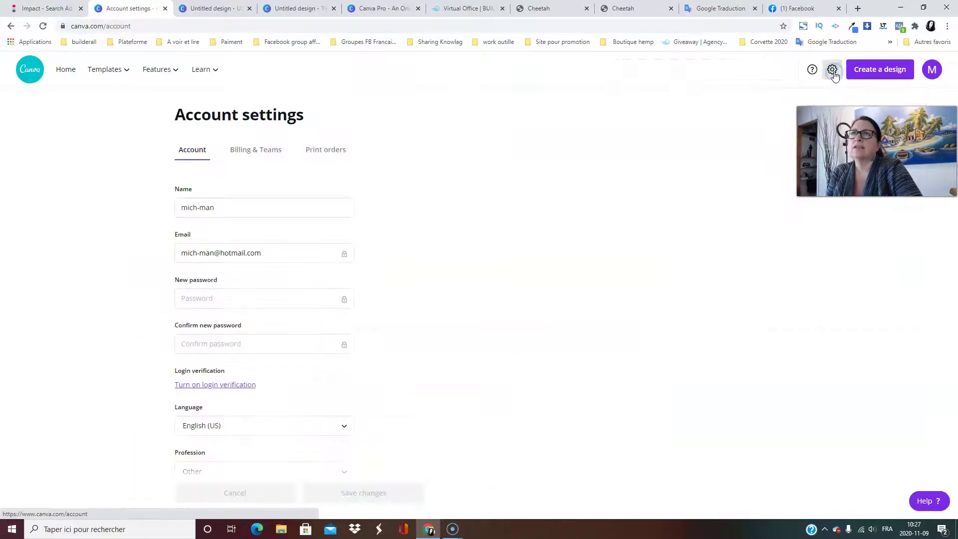
# Change the account language to Français (Canada) and save the change.
pyautogui.scroll(-3, 364, 325)
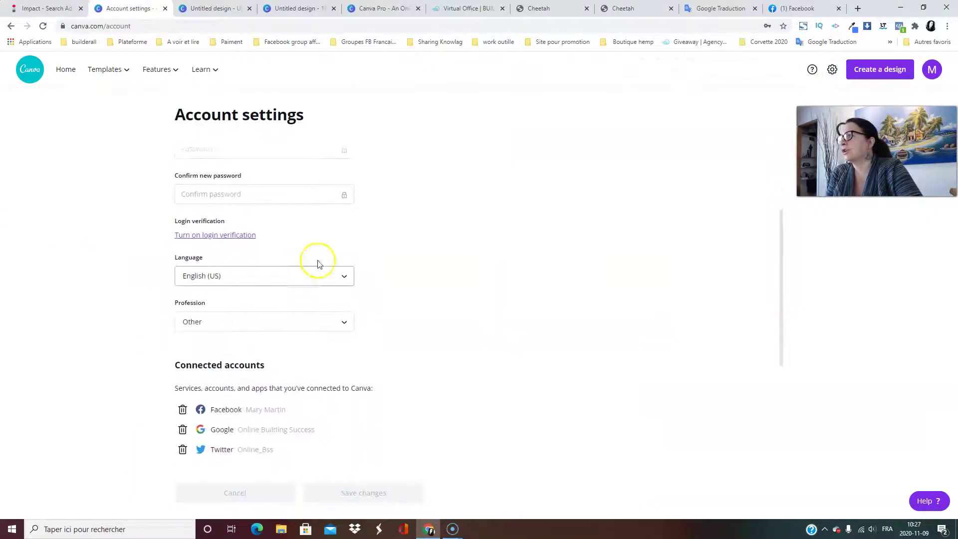
pyautogui.click(342, 279)
pyautogui.scroll(-4, 263, 369)
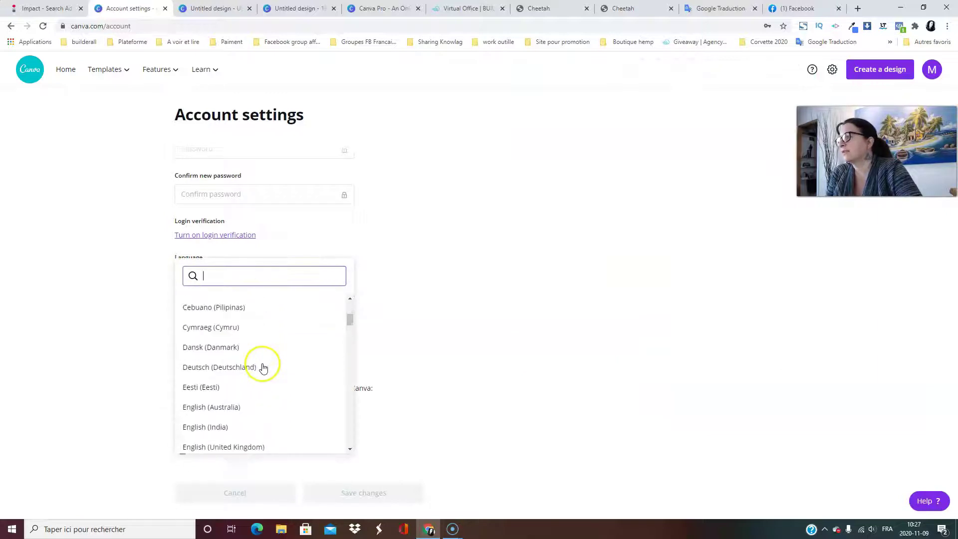
pyautogui.scroll(-3, 260, 376)
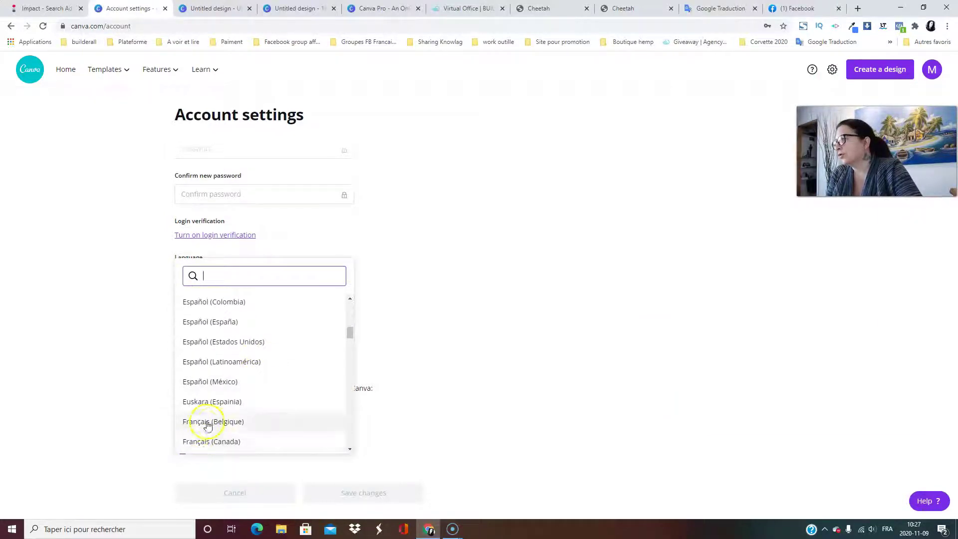
pyautogui.click(210, 441)
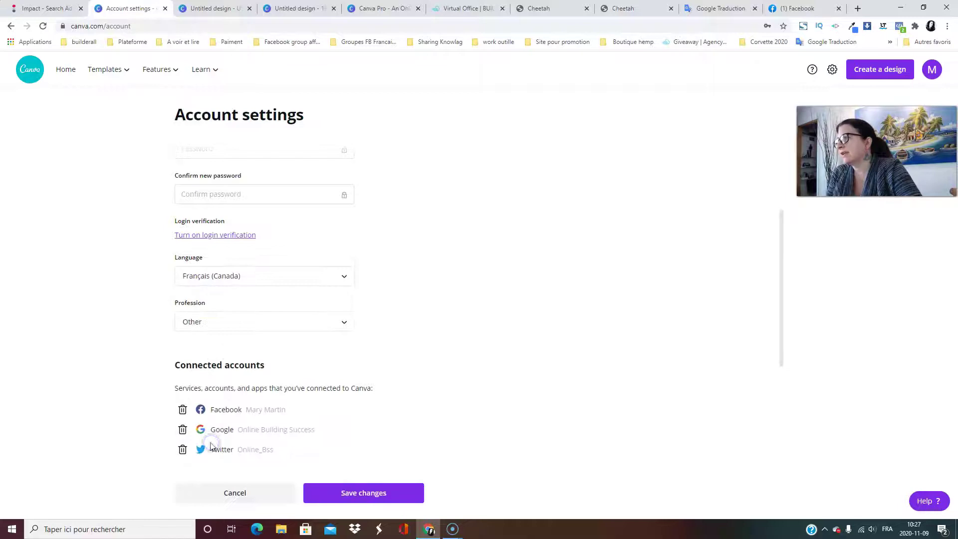
pyautogui.click(376, 493)
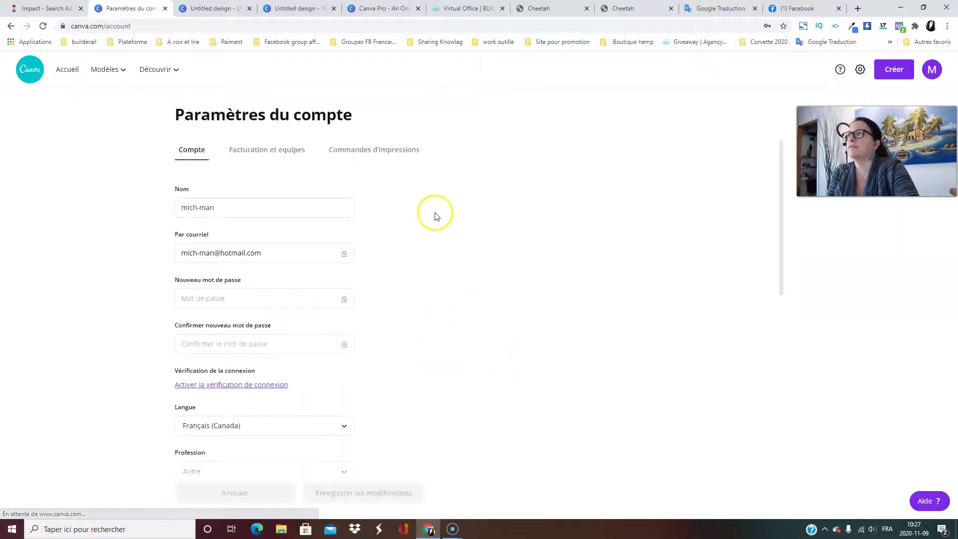
pyautogui.moveTo(178, 73)
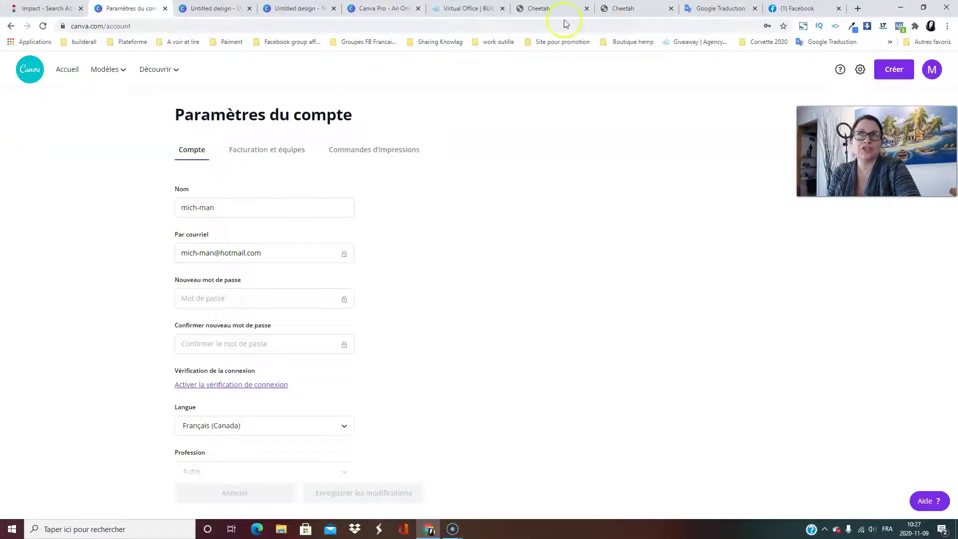
# Go from the home page to Tous vos créations and scroll through the design grid.
pyautogui.click(26, 70)
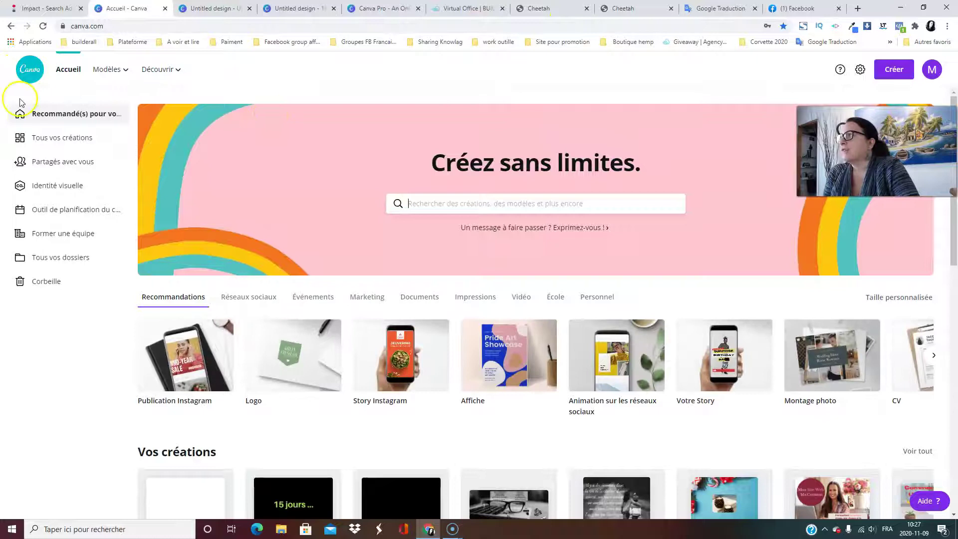
pyautogui.click(55, 139)
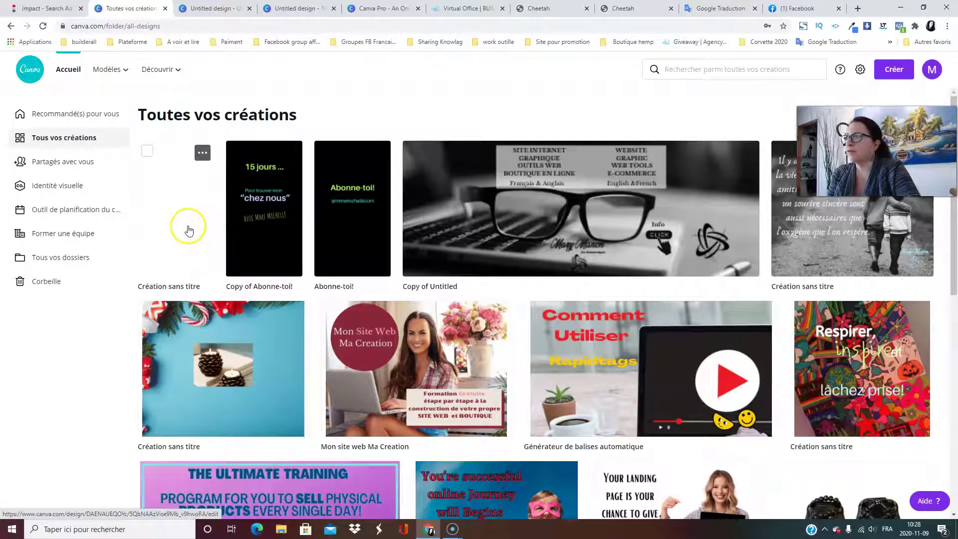
pyautogui.scroll(-7, 524, 256)
pyautogui.scroll(-20, 526, 258)
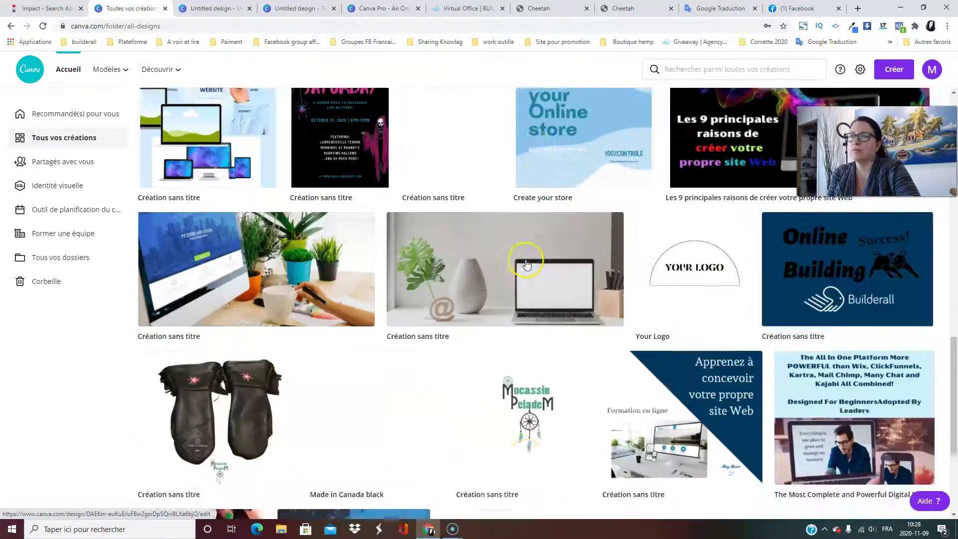
pyautogui.scroll(-20, 548, 261)
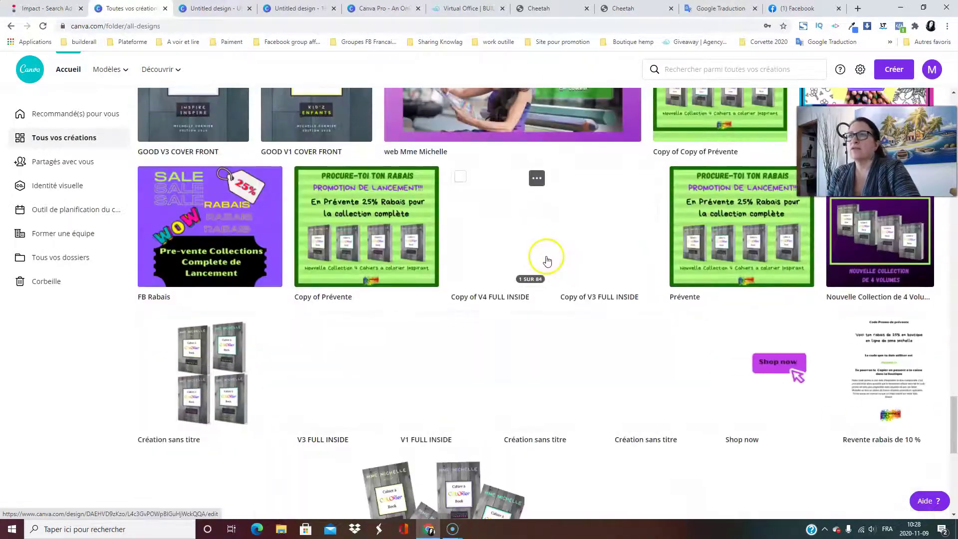
pyautogui.scroll(-20, 547, 261)
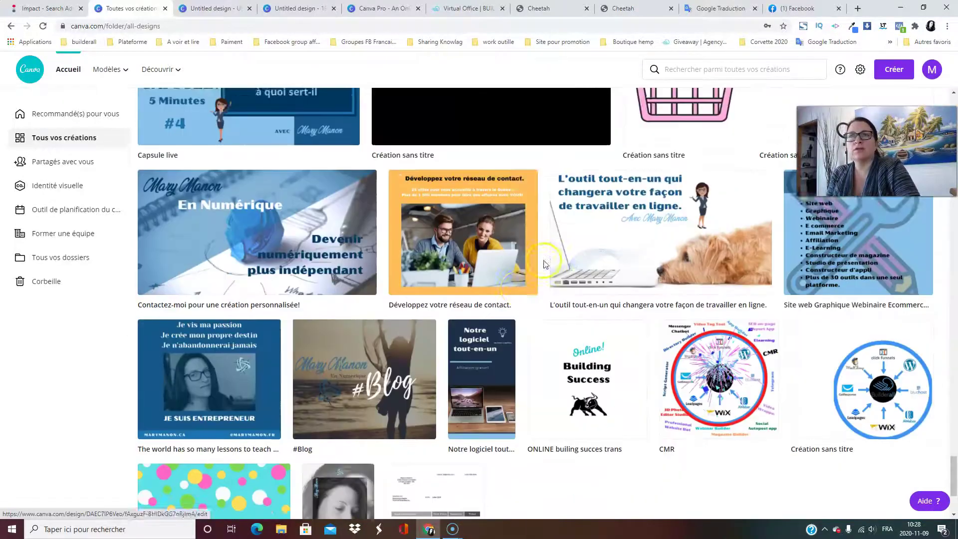
pyautogui.scroll(-20, 519, 279)
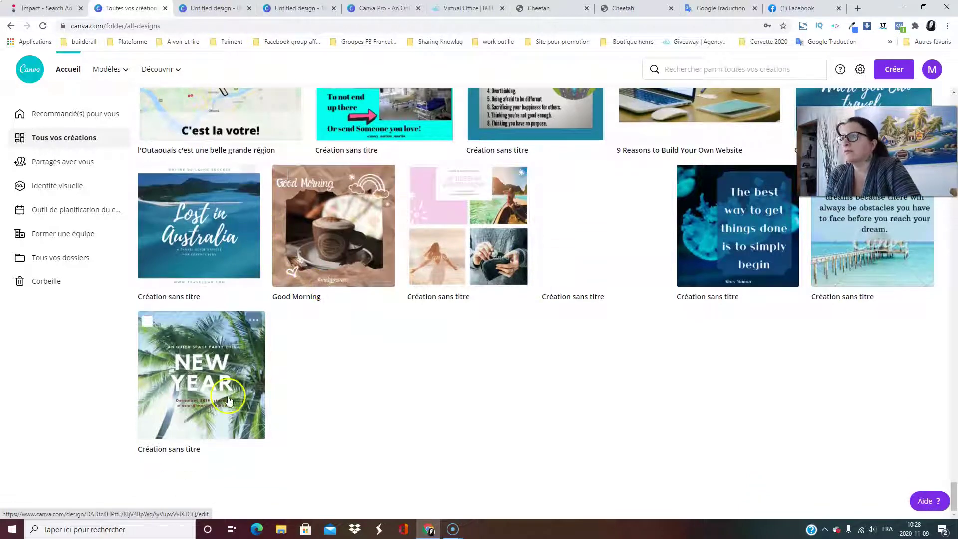
pyautogui.scroll(4, 614, 349)
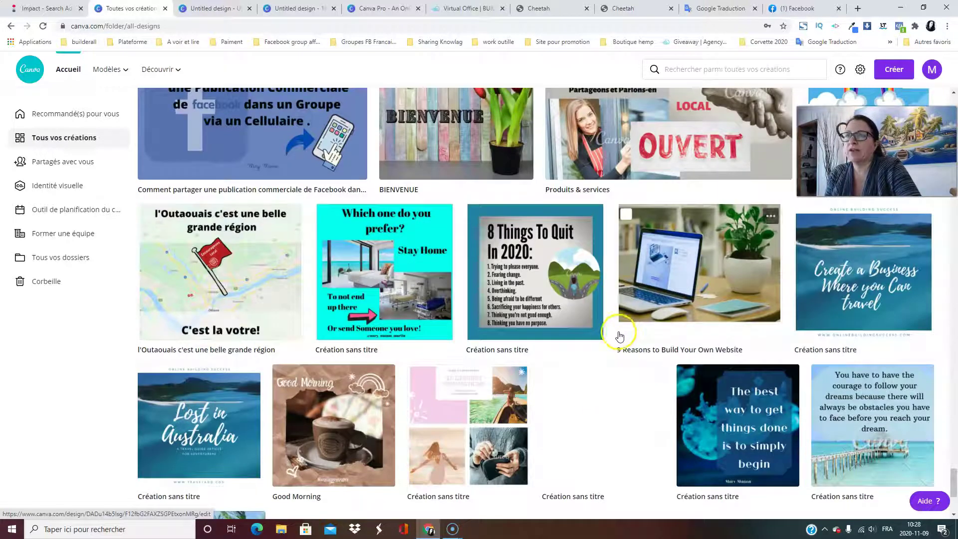
pyautogui.scroll(-4, 619, 335)
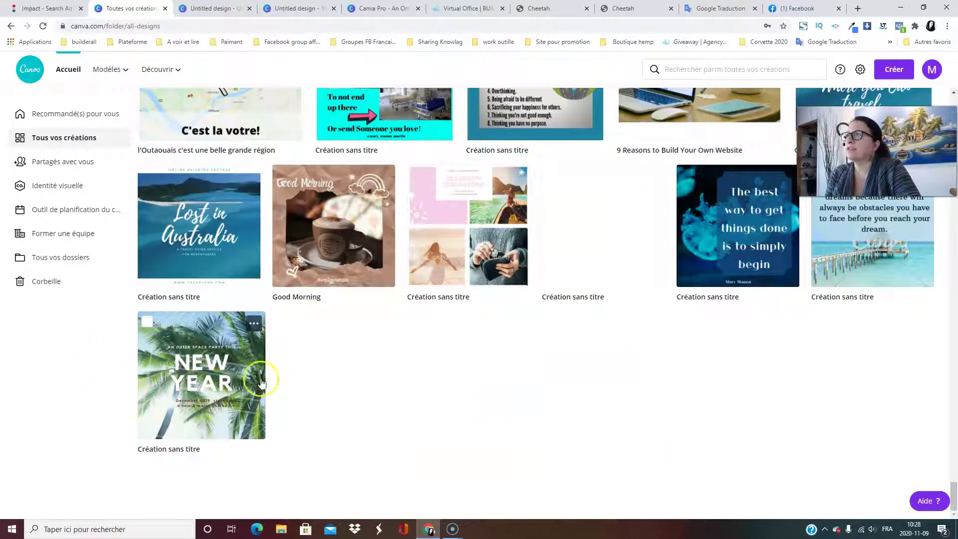
pyautogui.scroll(8, 662, 316)
pyautogui.scroll(-8, 663, 316)
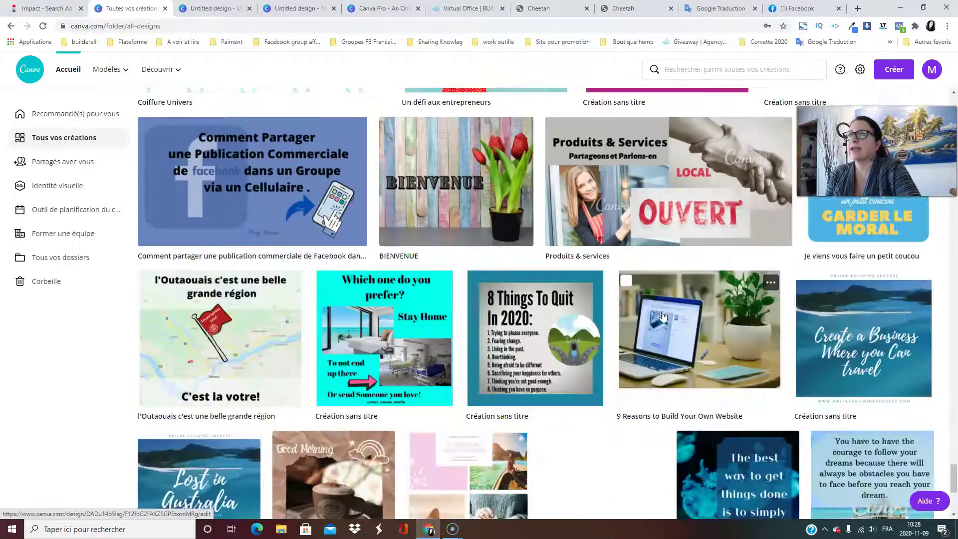
# Move the New Year design to the trash; open and close the pier quote design's options unchanged.
pyautogui.moveTo(255, 327)
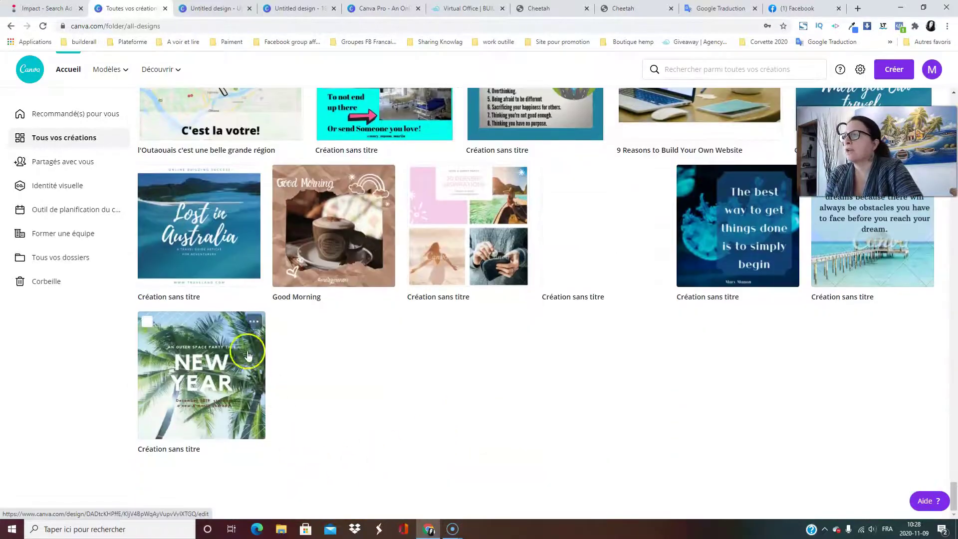
pyautogui.click(256, 327)
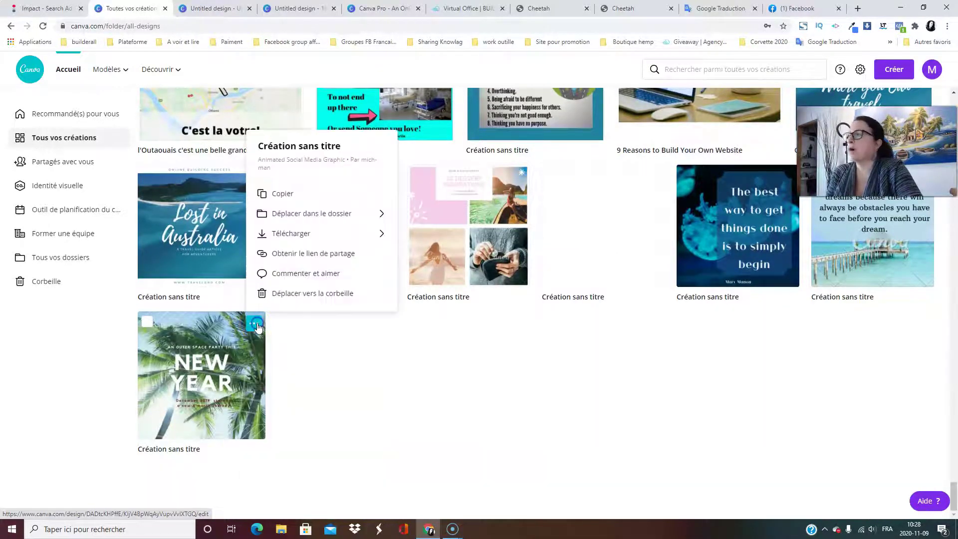
pyautogui.click(286, 294)
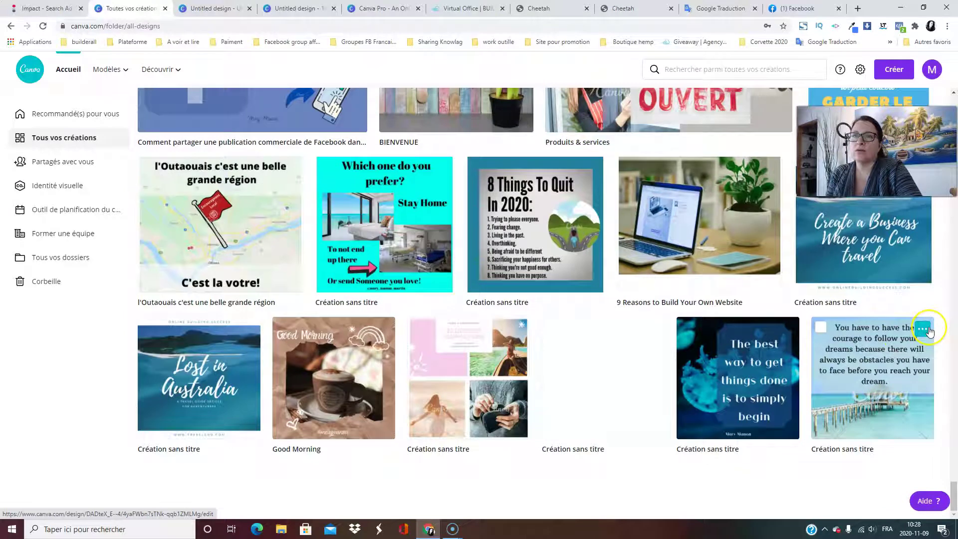
pyautogui.click(922, 329)
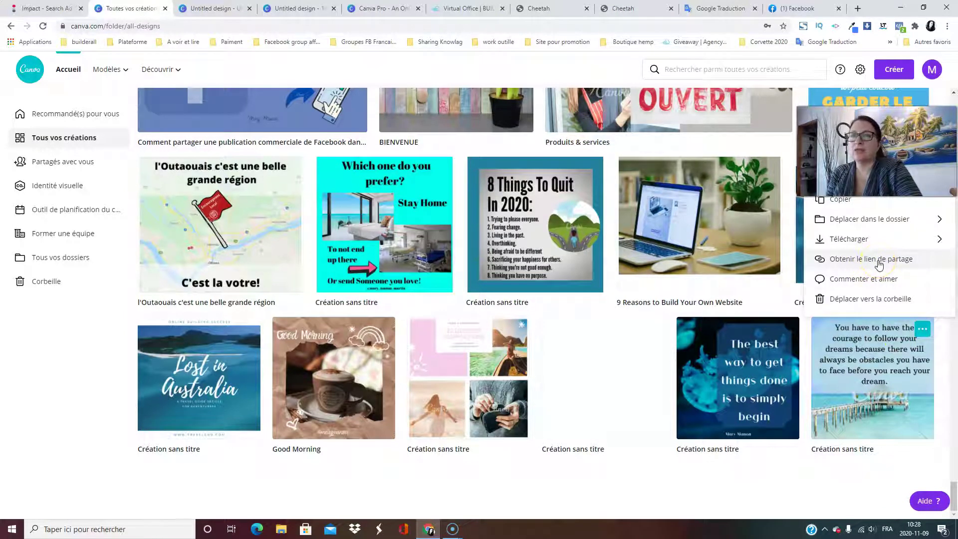
pyautogui.click(853, 224)
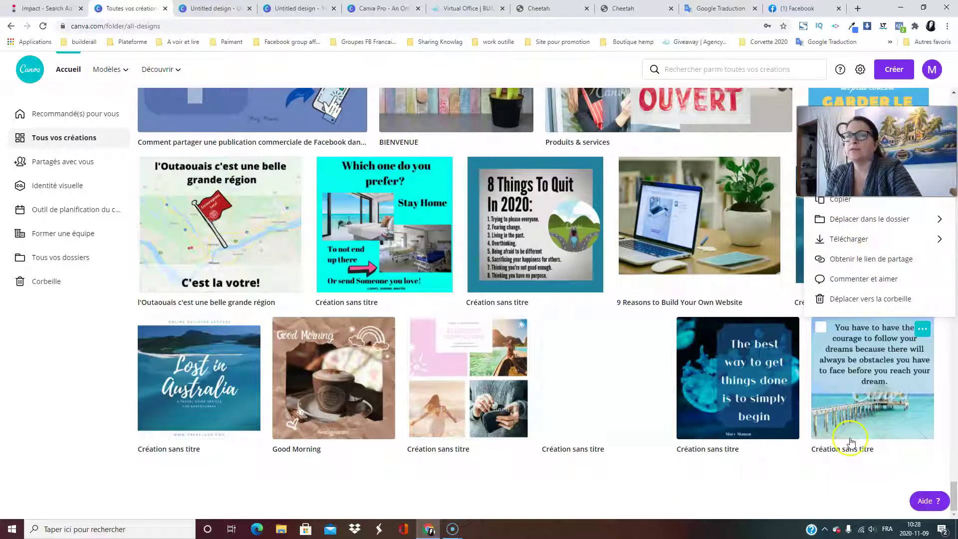
pyautogui.click(734, 501)
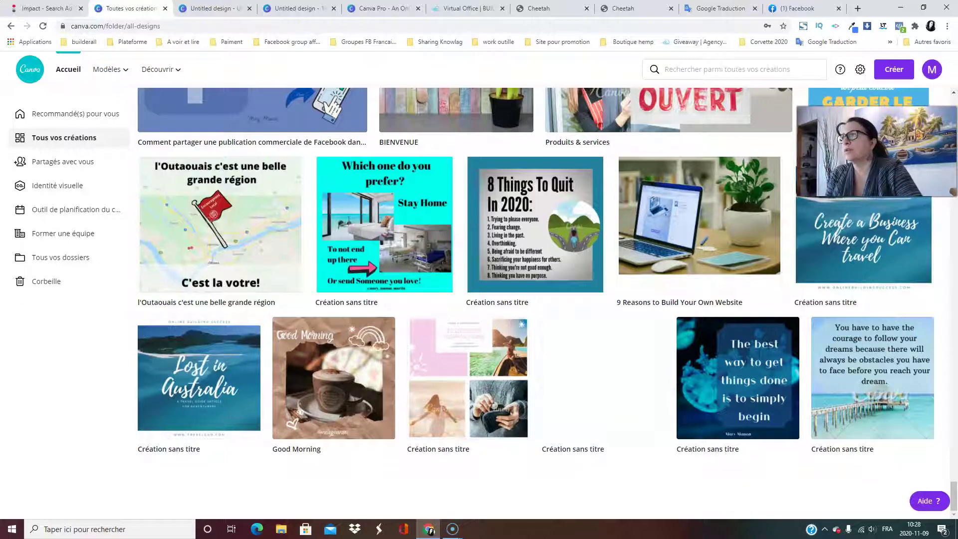
# Scroll back to the top and open the empty Partagés avec vous page.
pyautogui.scroll(20, 384, 196)
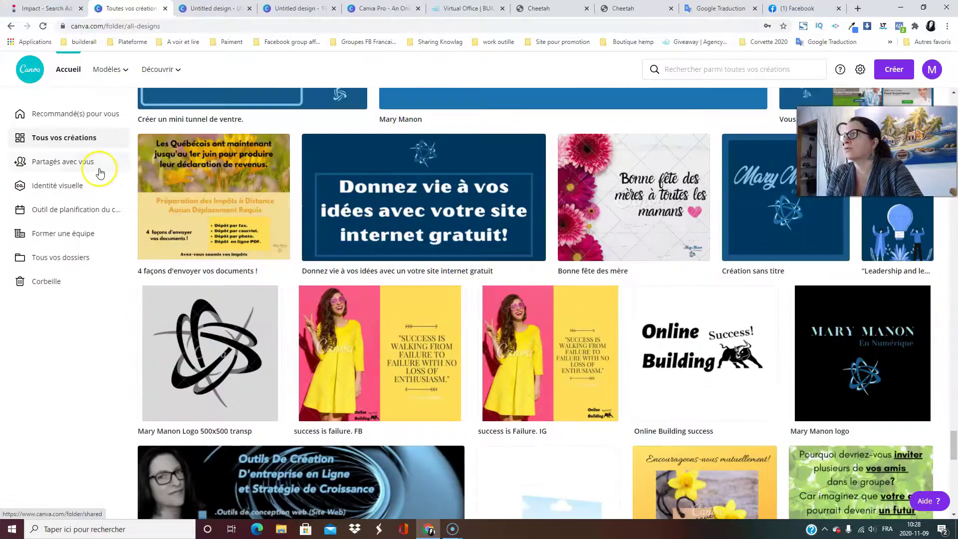
pyautogui.scroll(20, 538, 287)
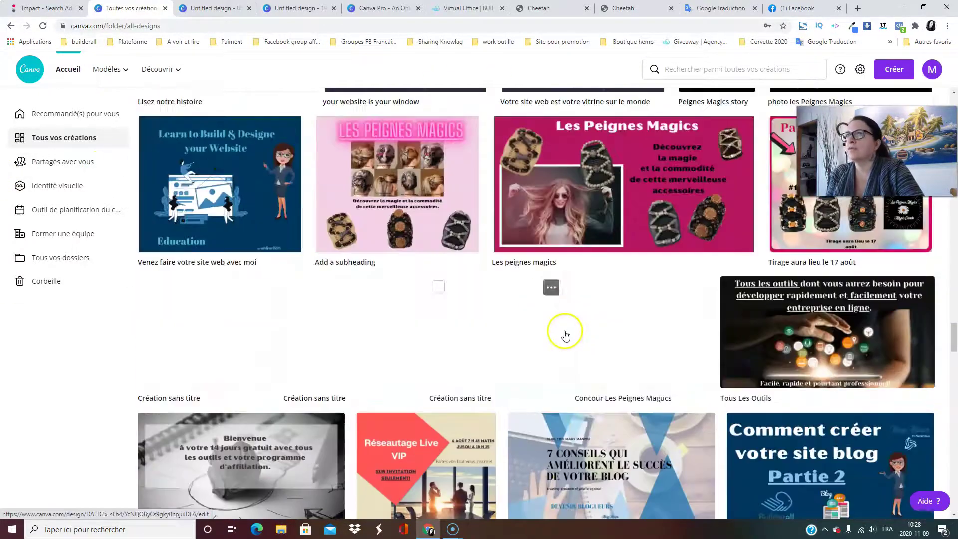
pyautogui.scroll(20, 560, 320)
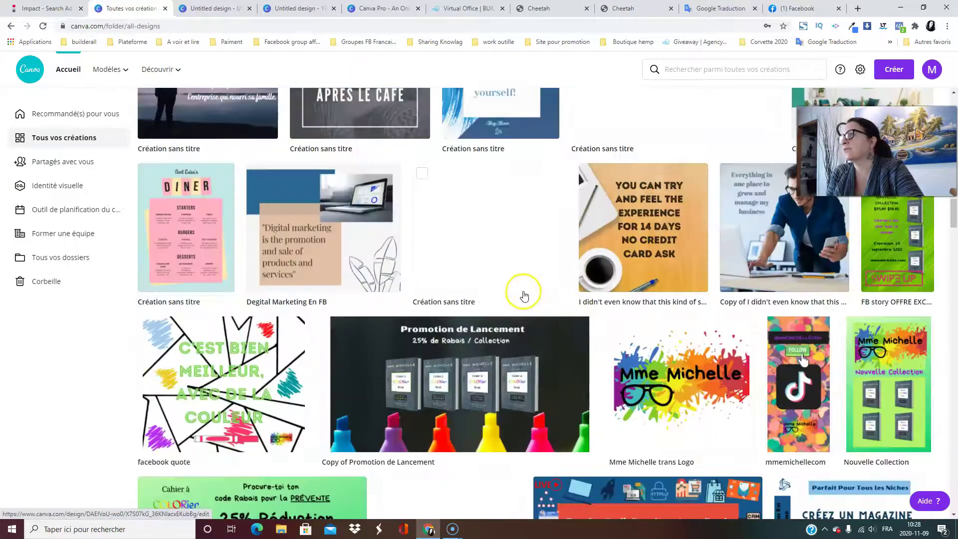
pyautogui.scroll(5, 516, 300)
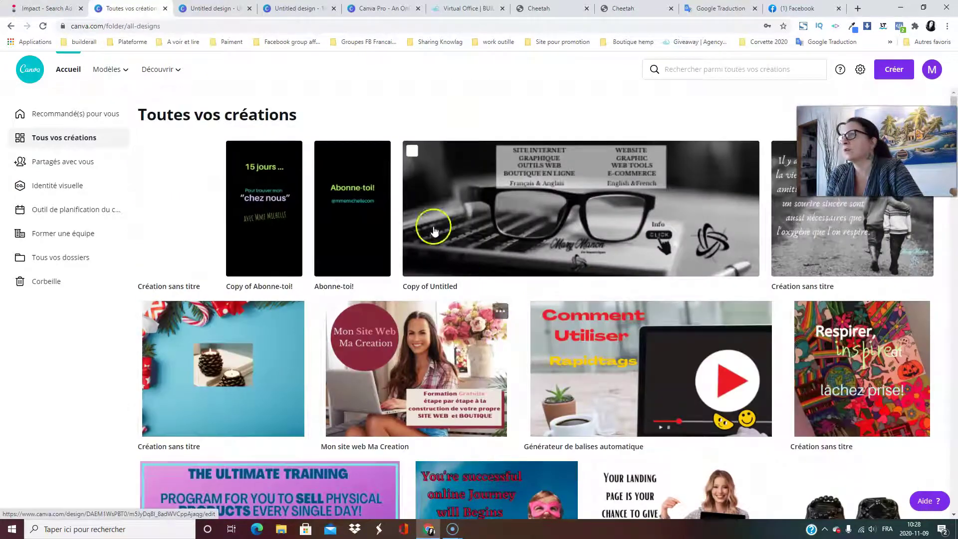
pyautogui.click(48, 166)
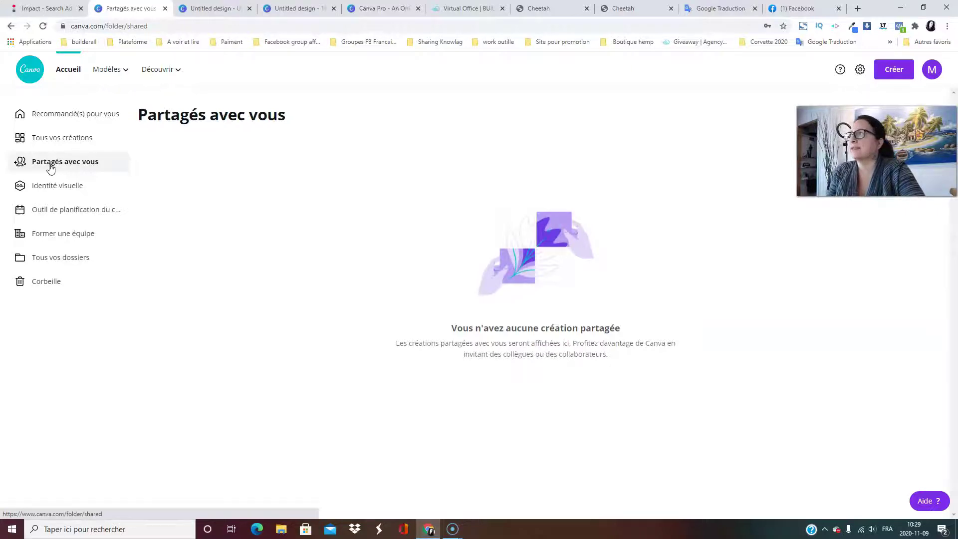
# Open the Identité visuelle brand kit and add a new colour swatch to the palette.
pyautogui.click(52, 188)
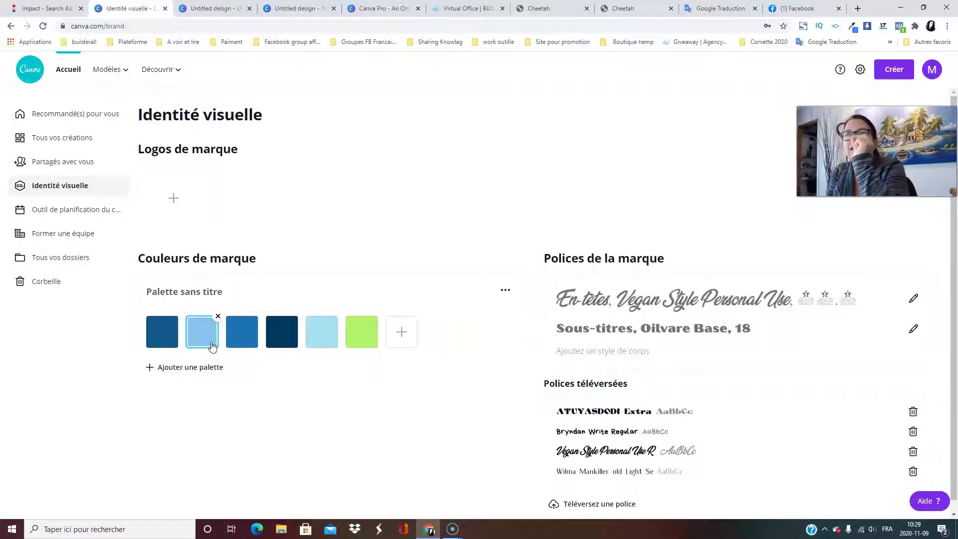
pyautogui.click(402, 332)
# Adjust the new swatch in the colour picker to golden yellow #D8CB66.
pyautogui.click(433, 447)
pyautogui.moveTo(471, 414); pyautogui.dragTo(464, 376)
pyautogui.click(392, 333)
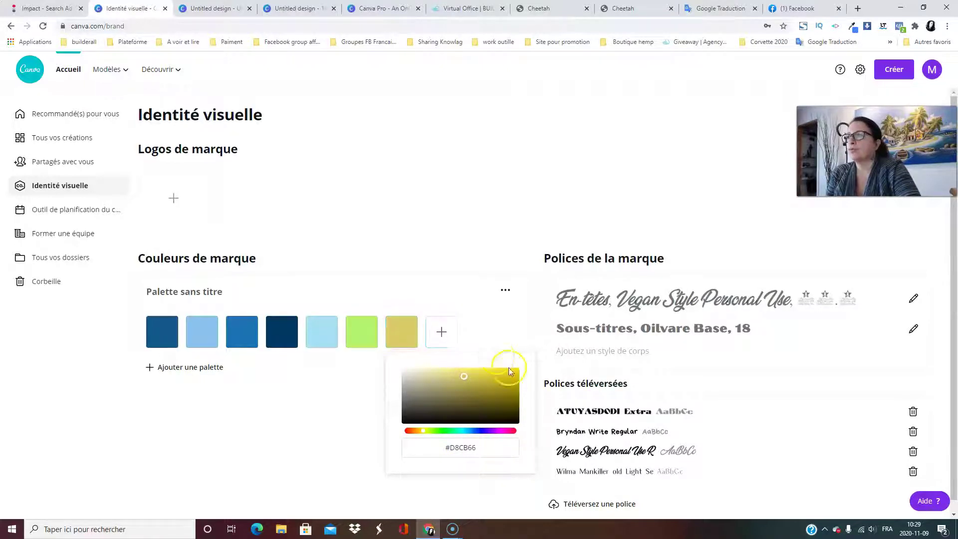
pyautogui.click(484, 321)
# Delete the olive and lime green swatches, leaving five blue shades in the palette.
pyautogui.click(416, 320)
pyautogui.click(376, 317)
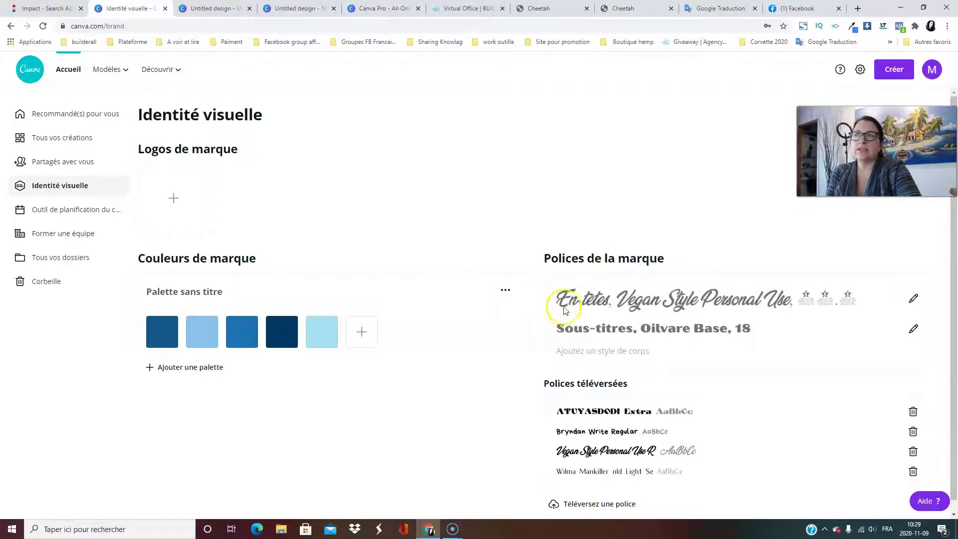
pyautogui.scroll(-1, 669, 332)
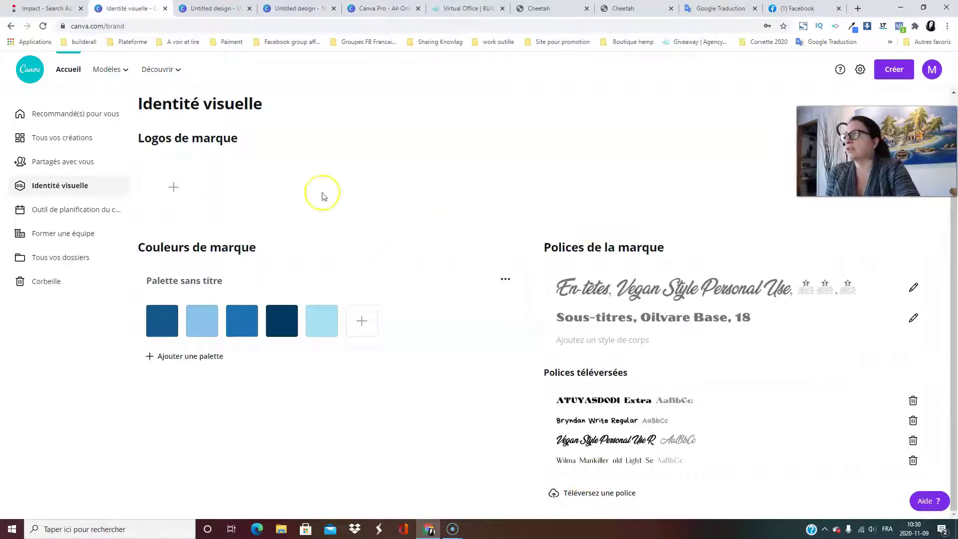
pyautogui.click(69, 213)
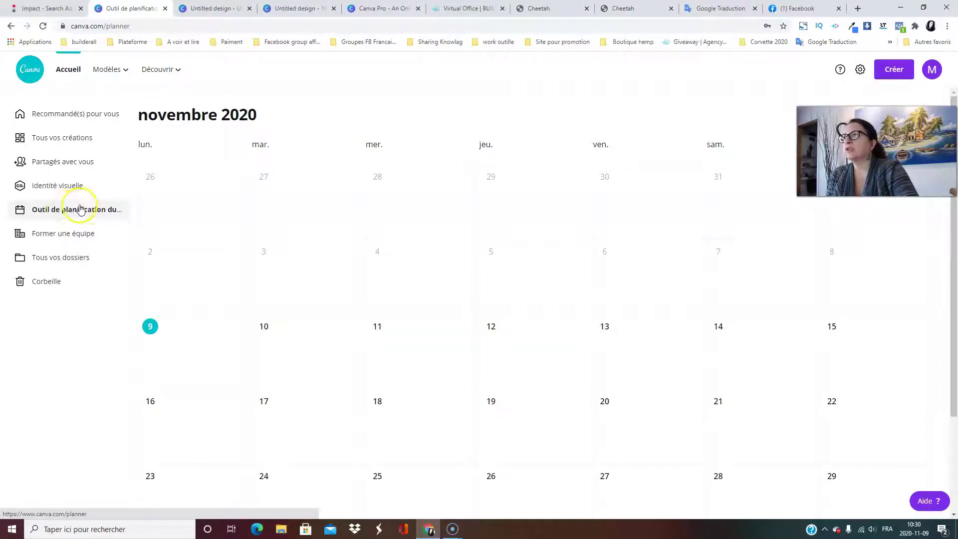
pyautogui.scroll(-3, 625, 299)
pyautogui.scroll(3, 627, 303)
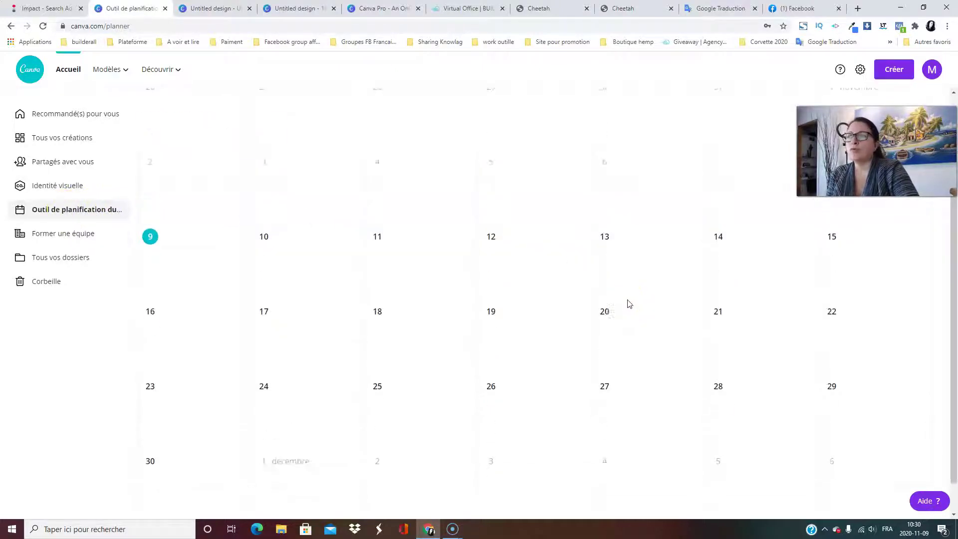
pyautogui.scroll(-3, 632, 305)
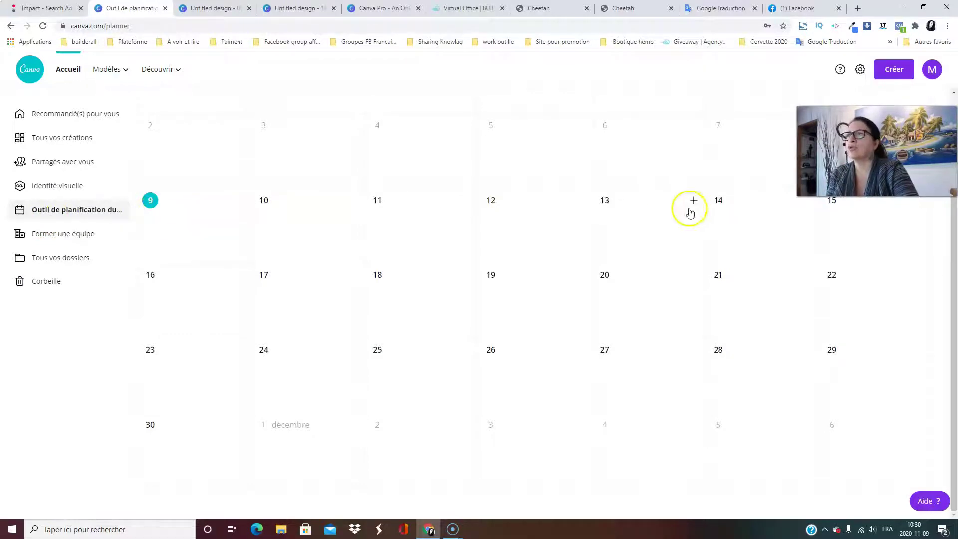
pyautogui.click(239, 202)
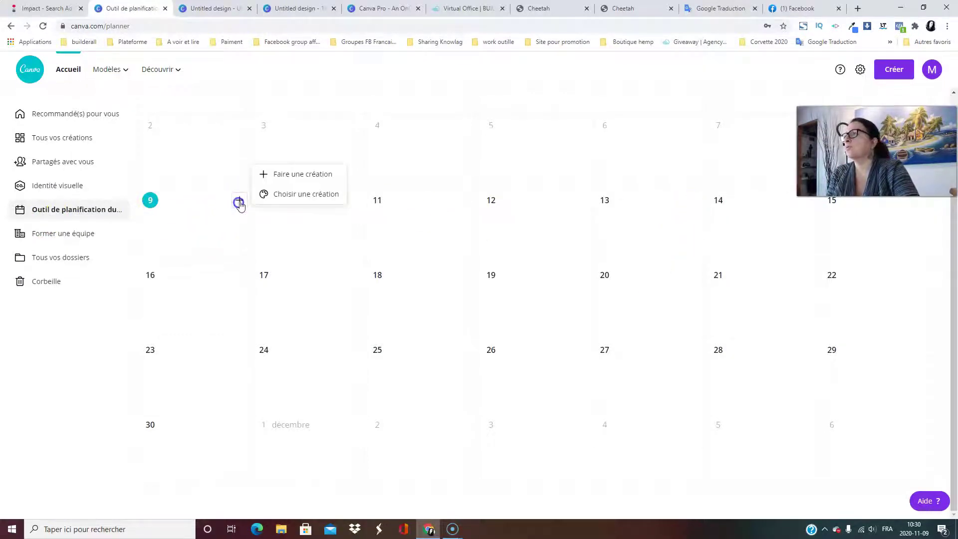
pyautogui.click(295, 175)
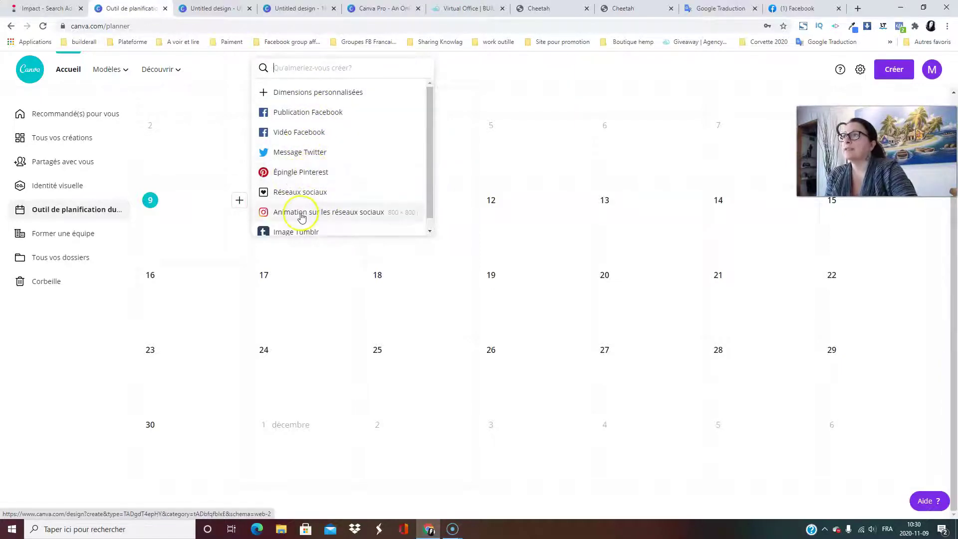
pyautogui.scroll(-1, 344, 218)
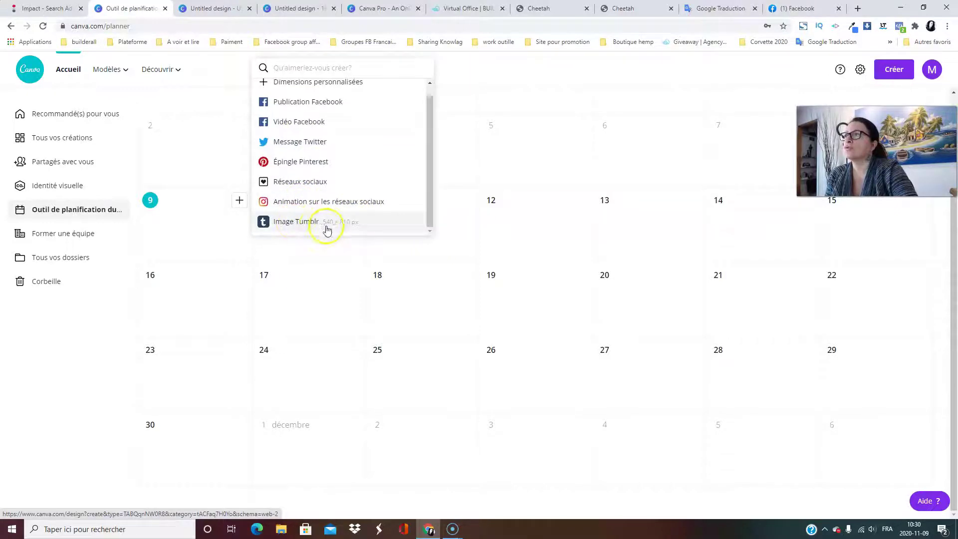
pyautogui.scroll(1, 280, 185)
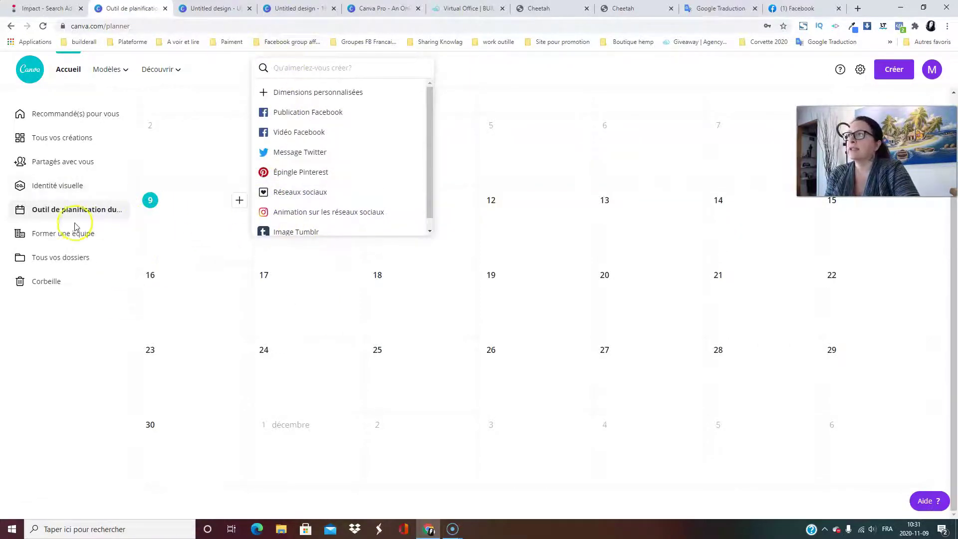
pyautogui.click(58, 214)
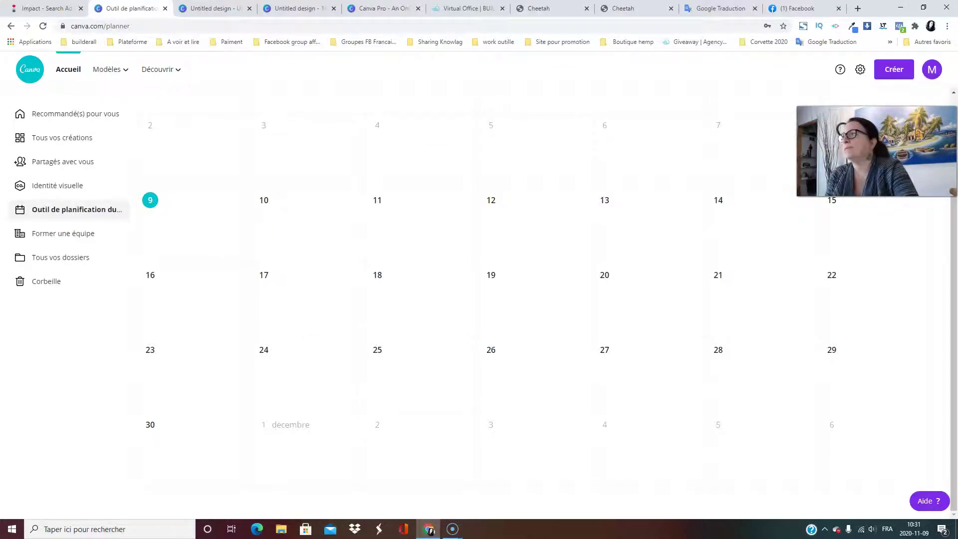
# Look over the Former une équipe invite page, then list folders like Achats, Logos and My Fonts.
pyautogui.click(54, 240)
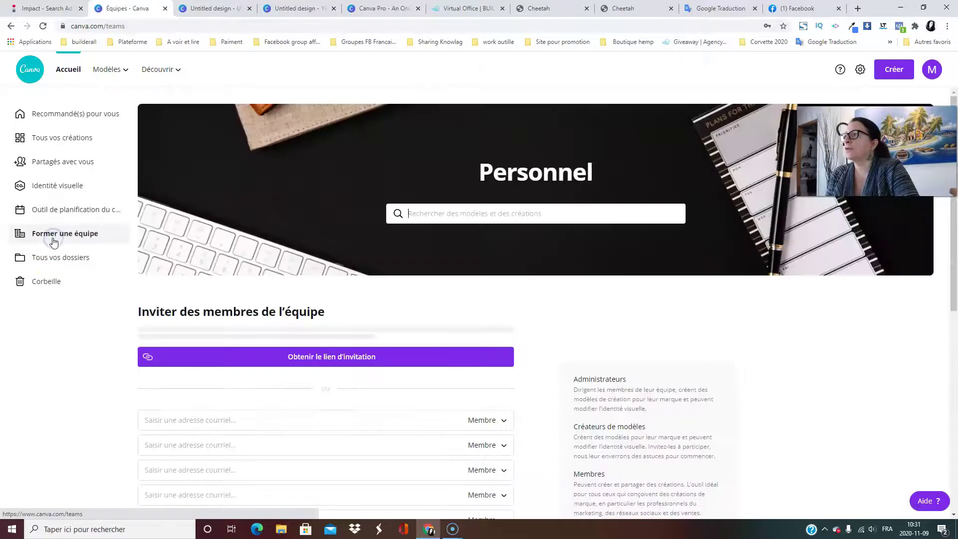
pyautogui.scroll(-3, 131, 240)
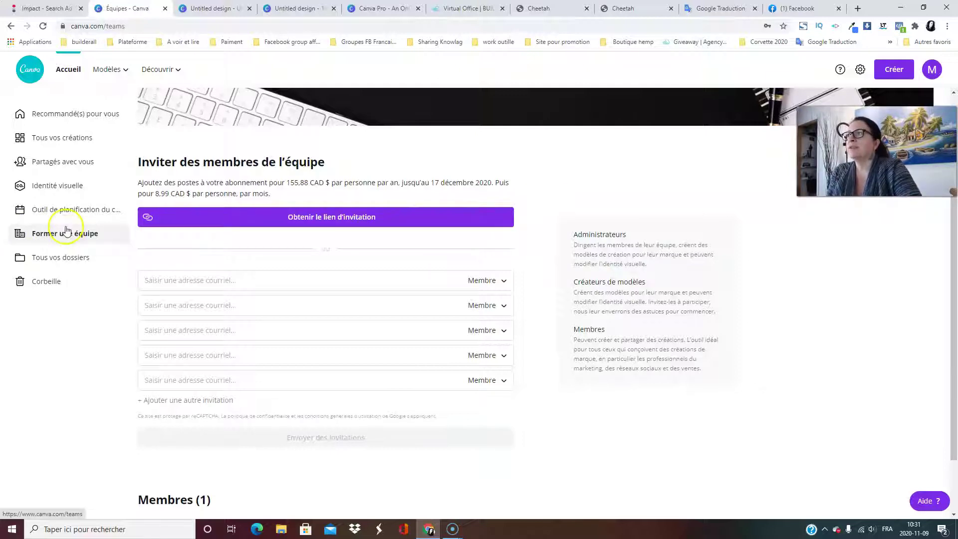
pyautogui.click(54, 260)
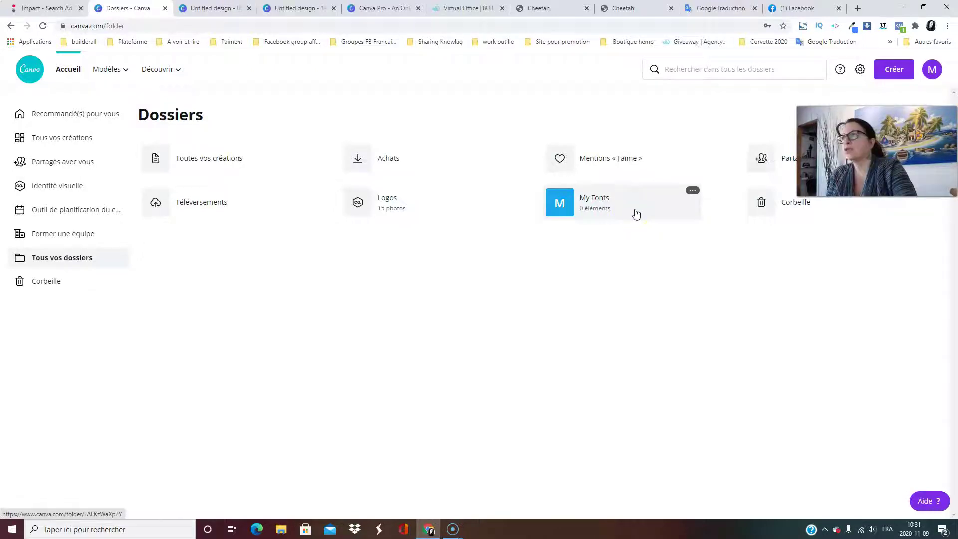
# Browse the Corbeille's deleted designs, such as Spécial Halloween and GOOD V2 COVER BACK.
pyautogui.click(229, 210)
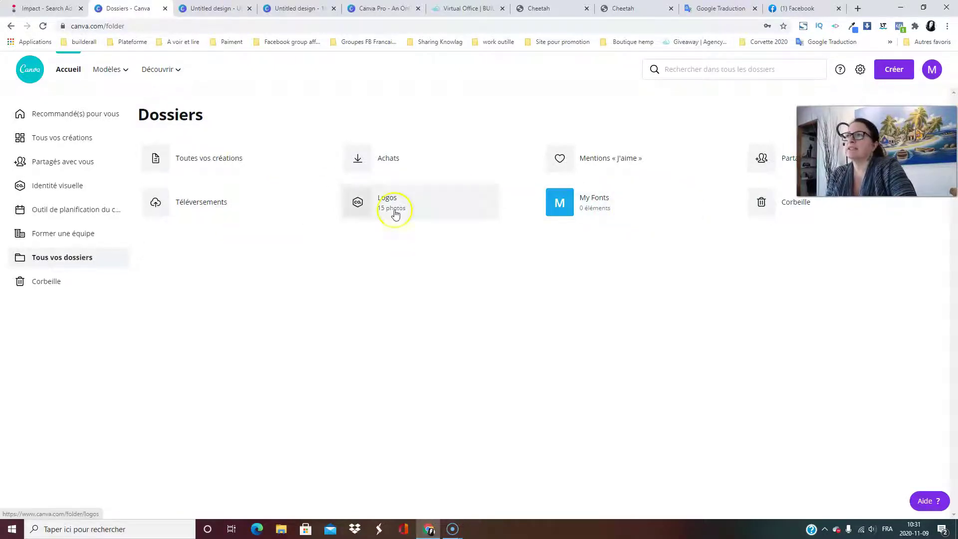
pyautogui.click(37, 287)
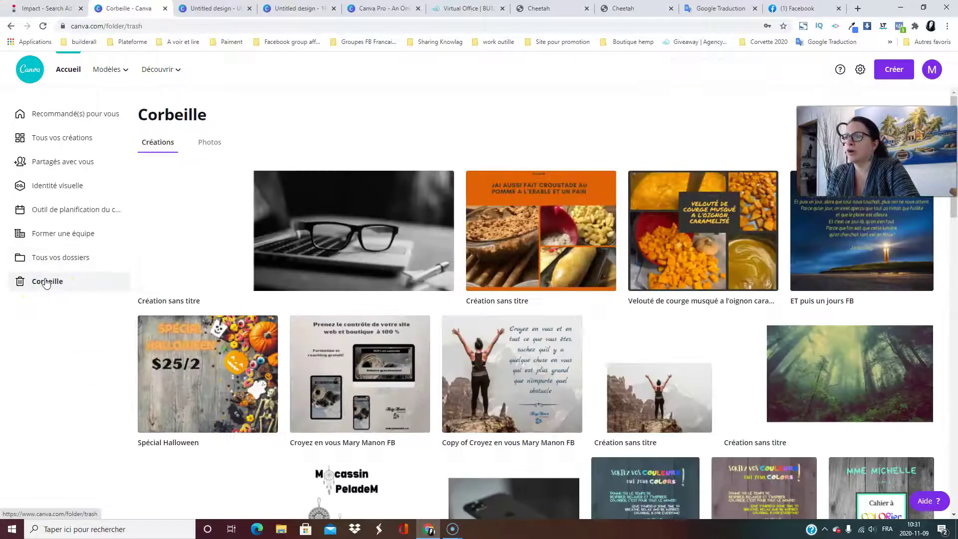
pyautogui.scroll(-10, 449, 247)
pyautogui.scroll(10, 288, 295)
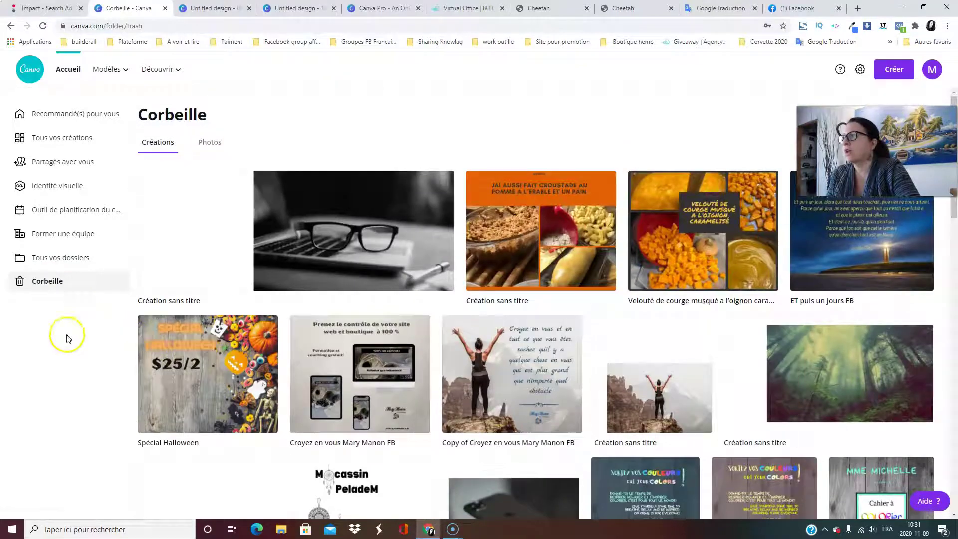
pyautogui.scroll(-3, 687, 381)
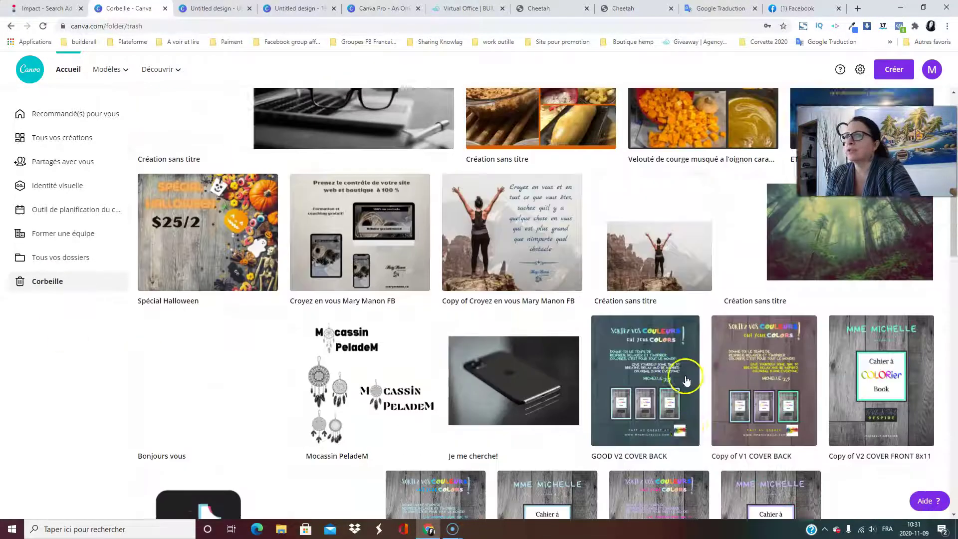
pyautogui.scroll(3, 687, 381)
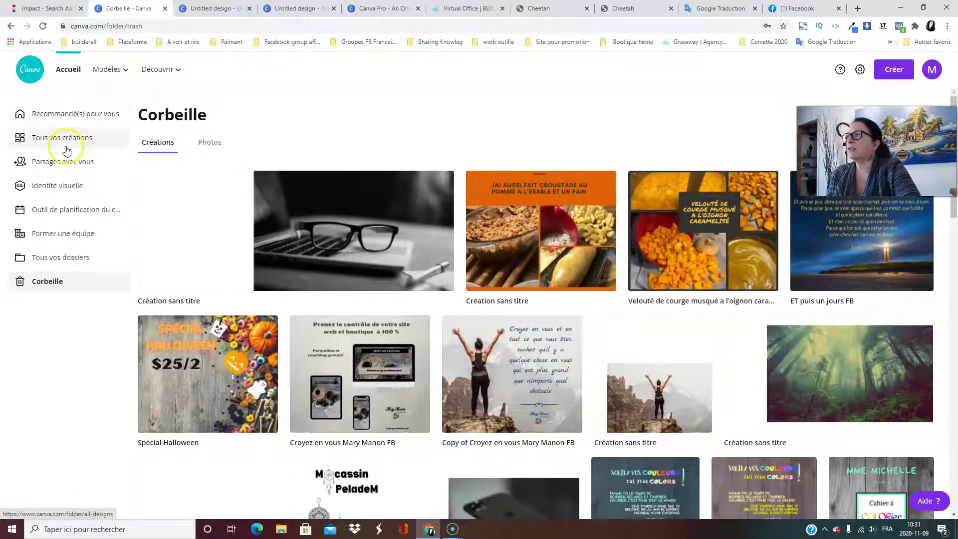
# Start a new blank Publication Facebook design from the Réseaux sociaux design types.
pyautogui.click(57, 117)
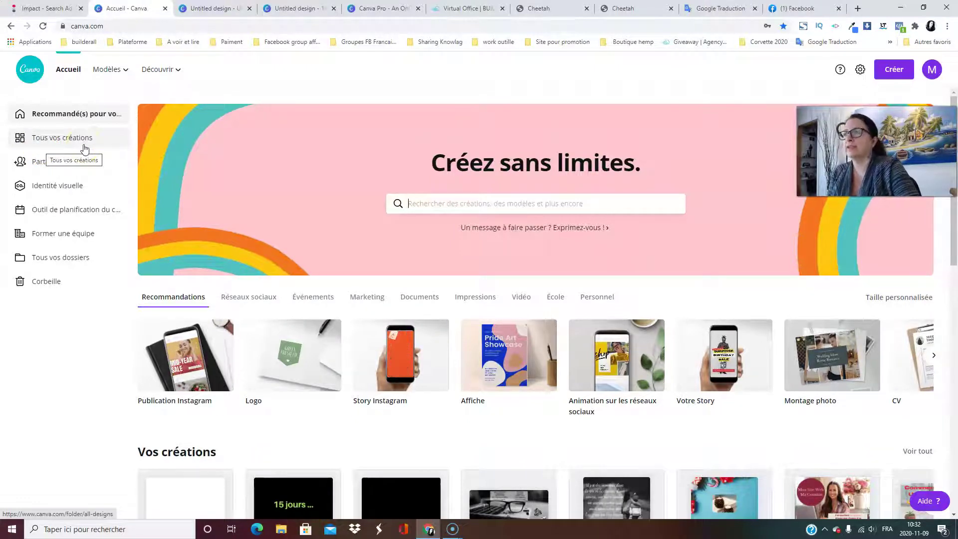
pyautogui.scroll(-3, 458, 416)
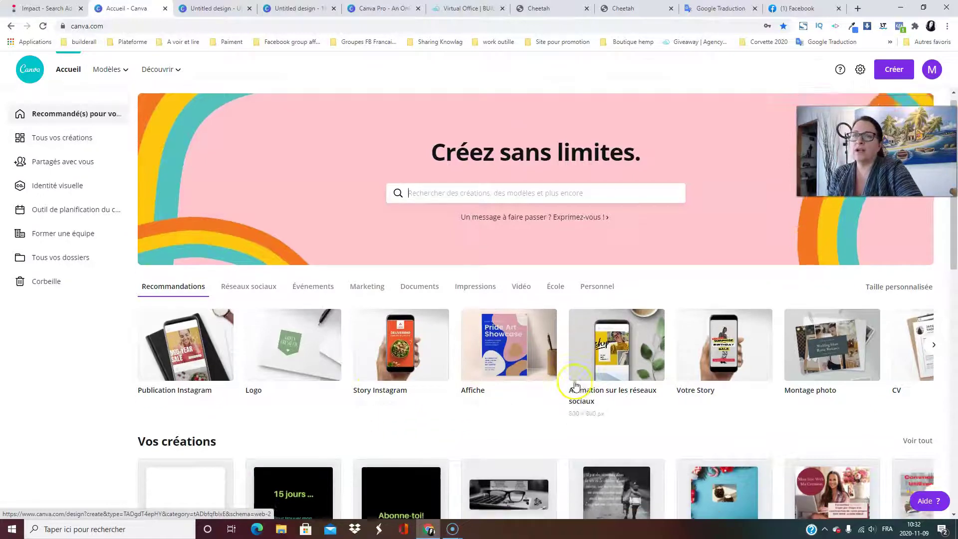
pyautogui.scroll(3, 792, 314)
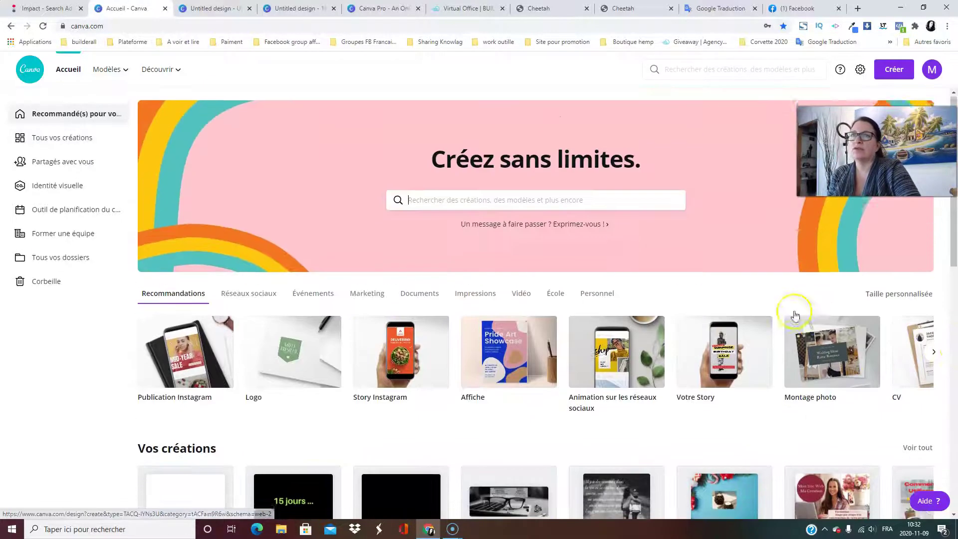
pyautogui.click(935, 355)
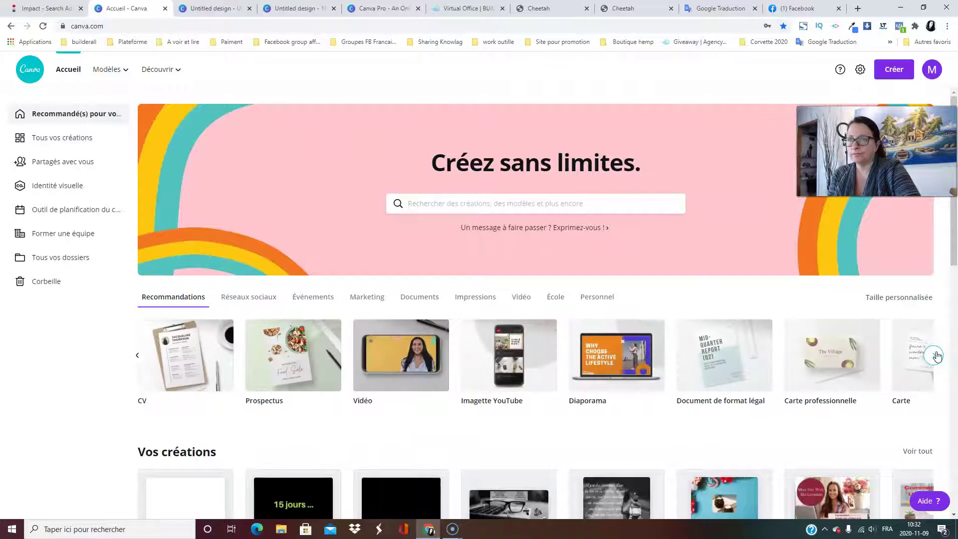
pyautogui.click(247, 296)
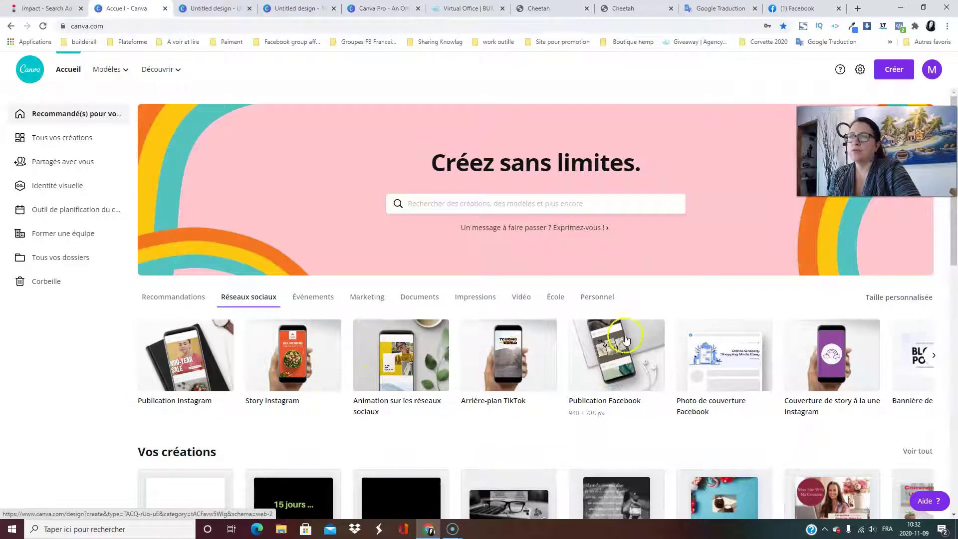
pyautogui.click(614, 359)
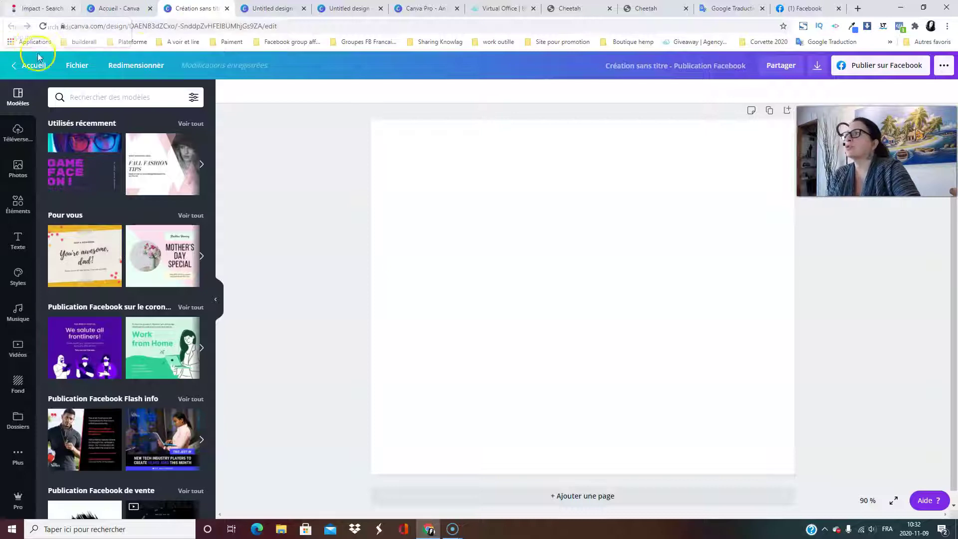
# Back on the home tab, show the Tous vos créations page.
pyautogui.click(125, 11)
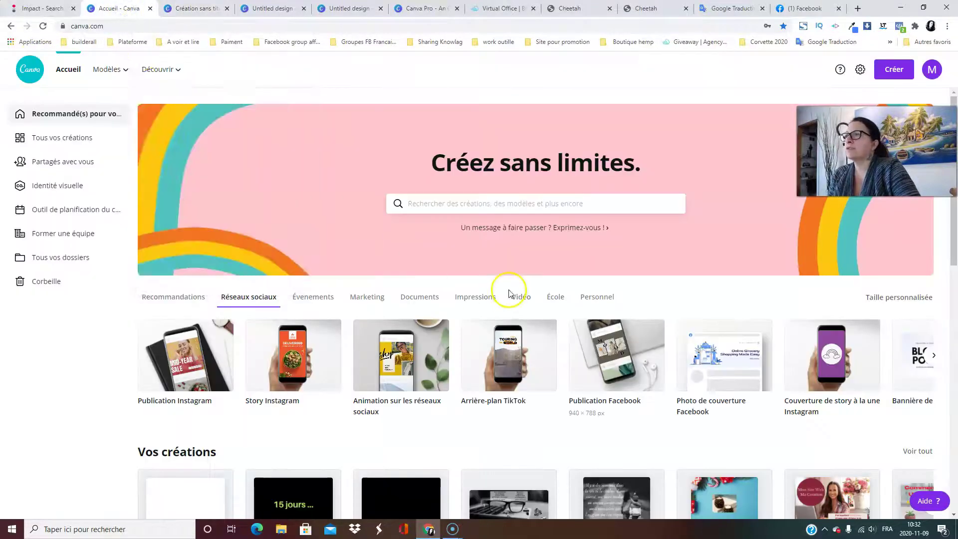
pyautogui.scroll(-3, 178, 373)
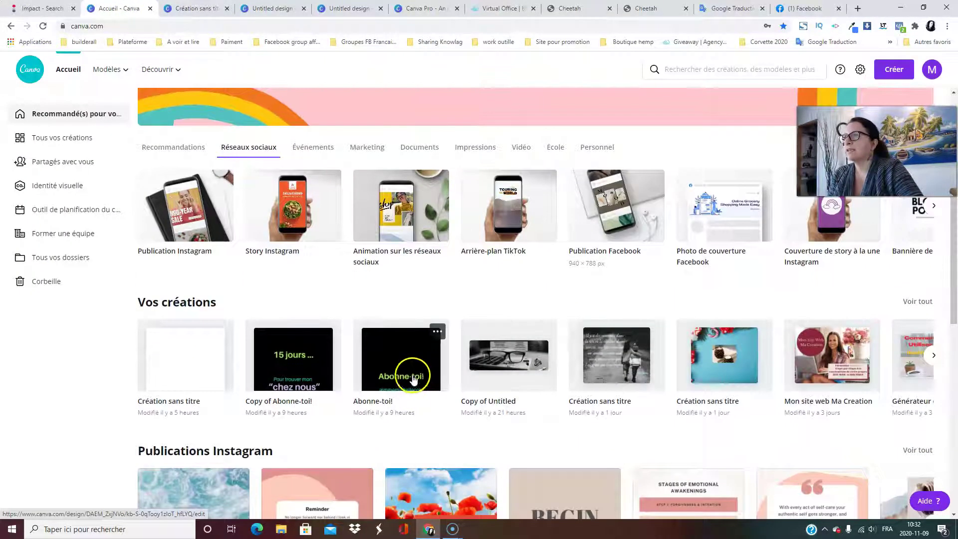
pyautogui.scroll(3, 564, 300)
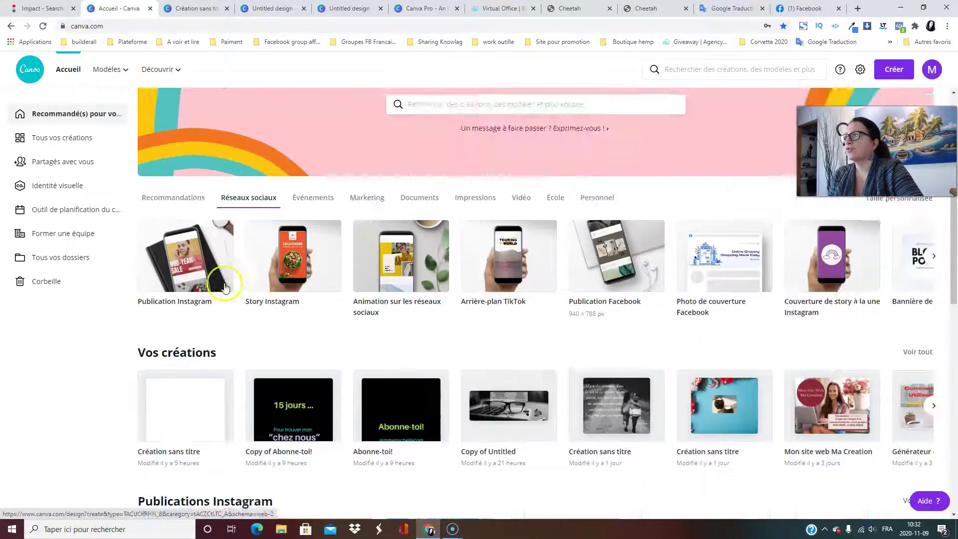
pyautogui.click(47, 142)
pyautogui.moveTo(95, 70)
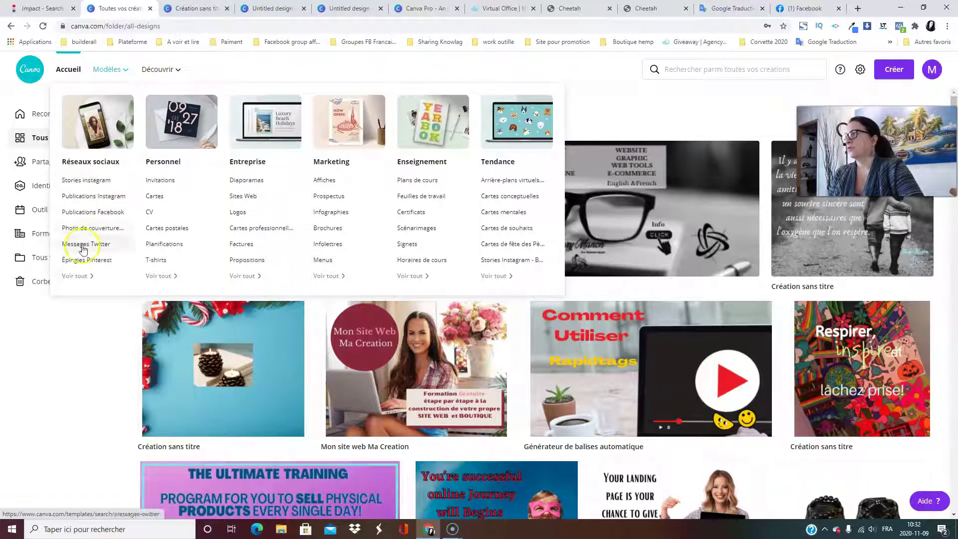
# Browse the social media template categories.
pyautogui.click(86, 283)
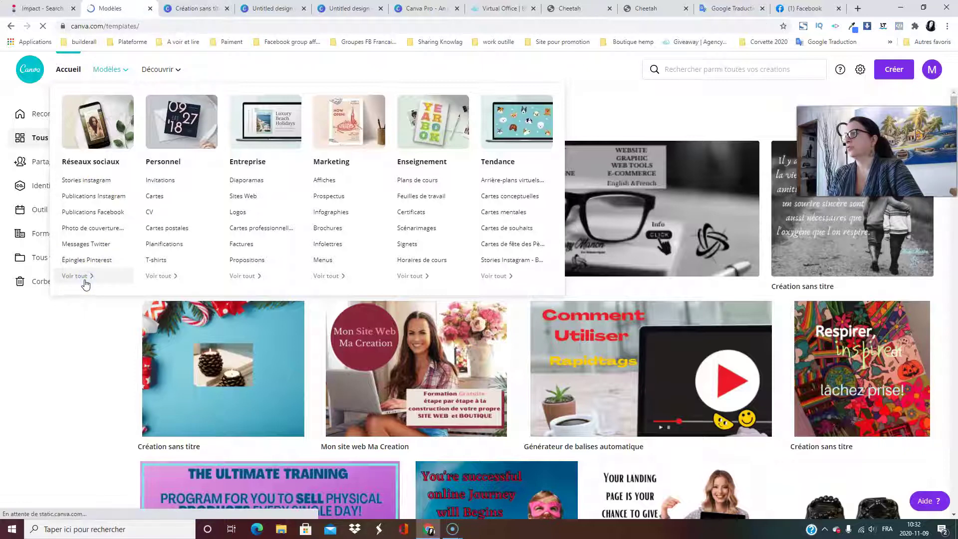
pyautogui.scroll(-4, 488, 265)
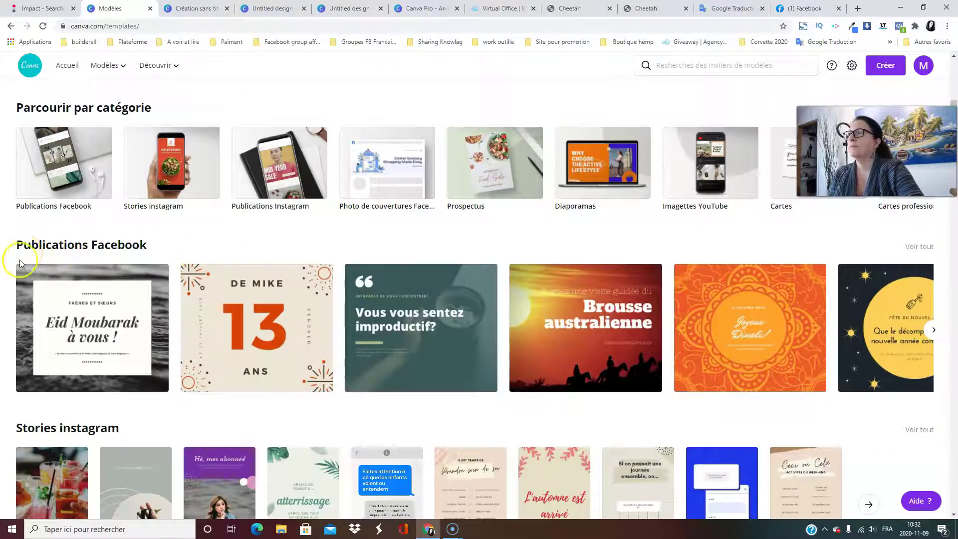
pyautogui.scroll(-4, 74, 280)
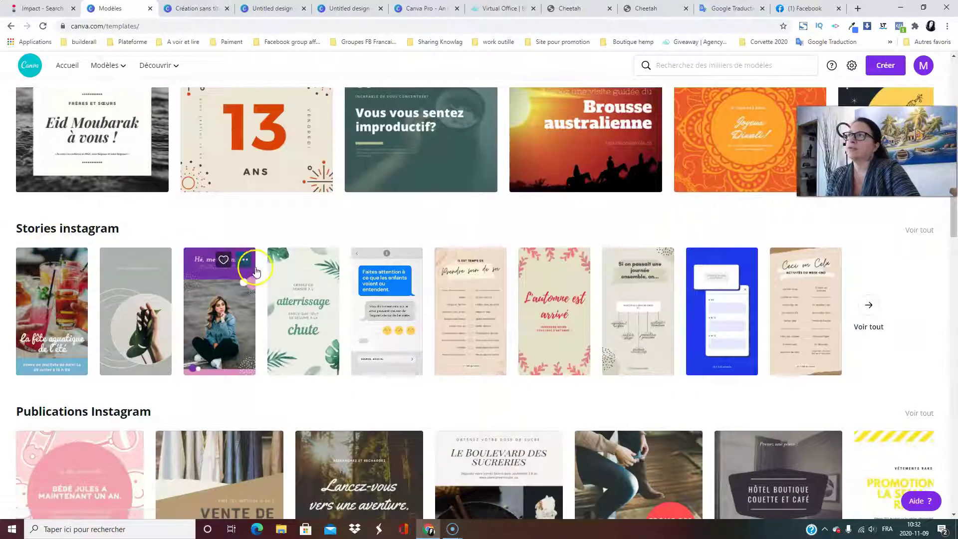
pyautogui.scroll(4, 197, 267)
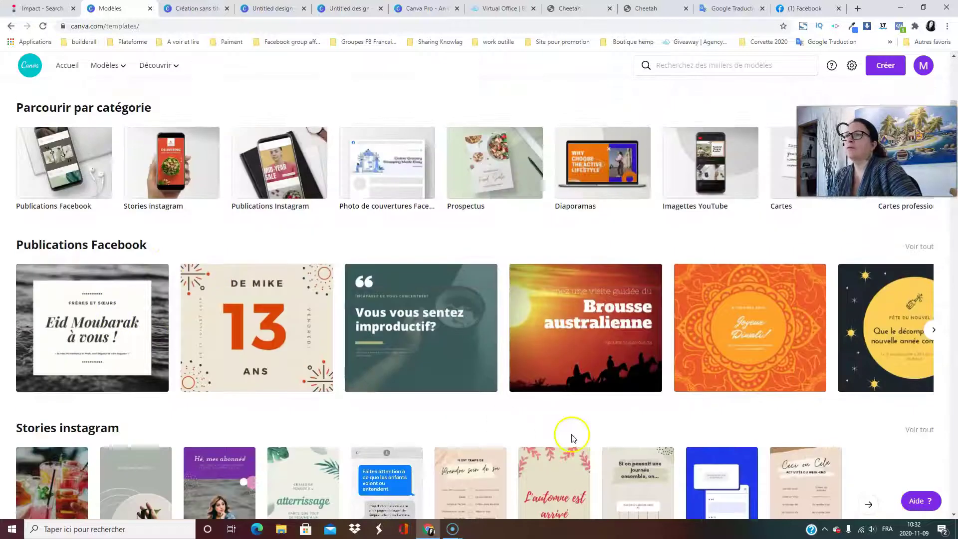
# Open all Publications Facebook templates and scroll through designs like Joyeux Noël and Promo du Vendredi Noir.
pyautogui.click(935, 331)
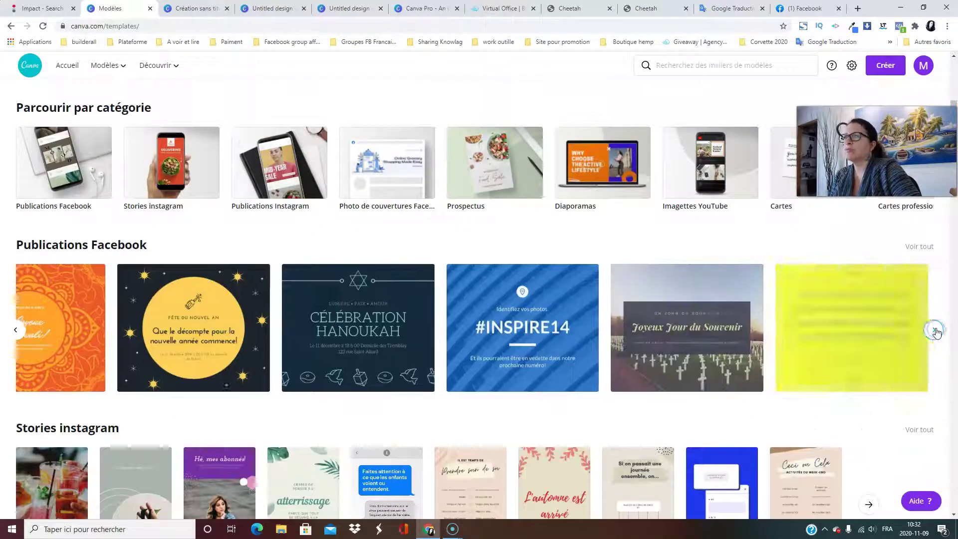
pyautogui.click(931, 332)
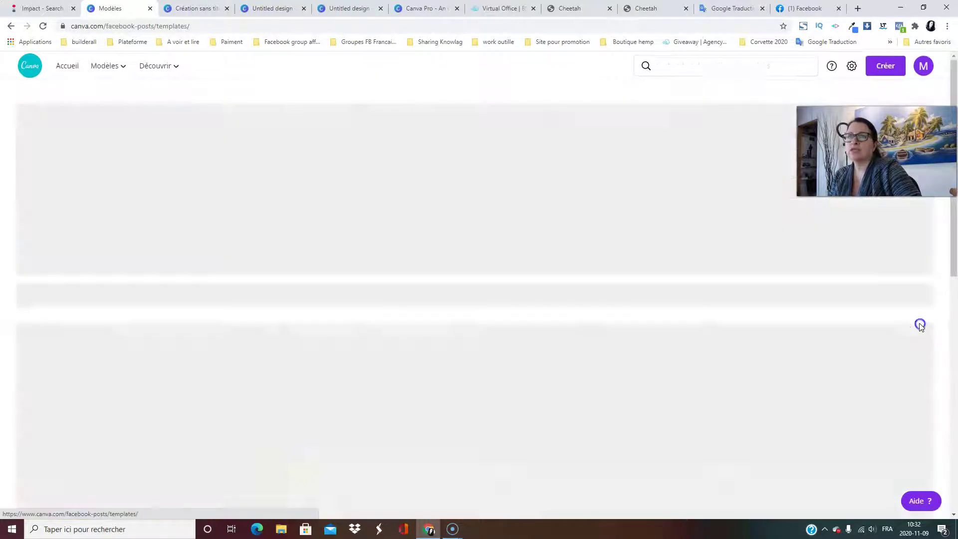
pyautogui.scroll(-3, 501, 344)
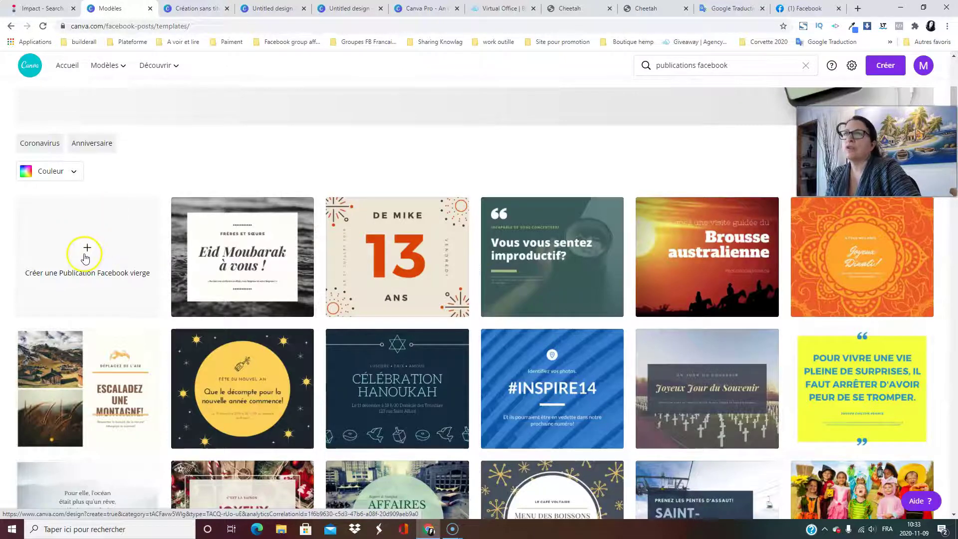
pyautogui.scroll(-4, 497, 275)
pyautogui.scroll(-10, 497, 275)
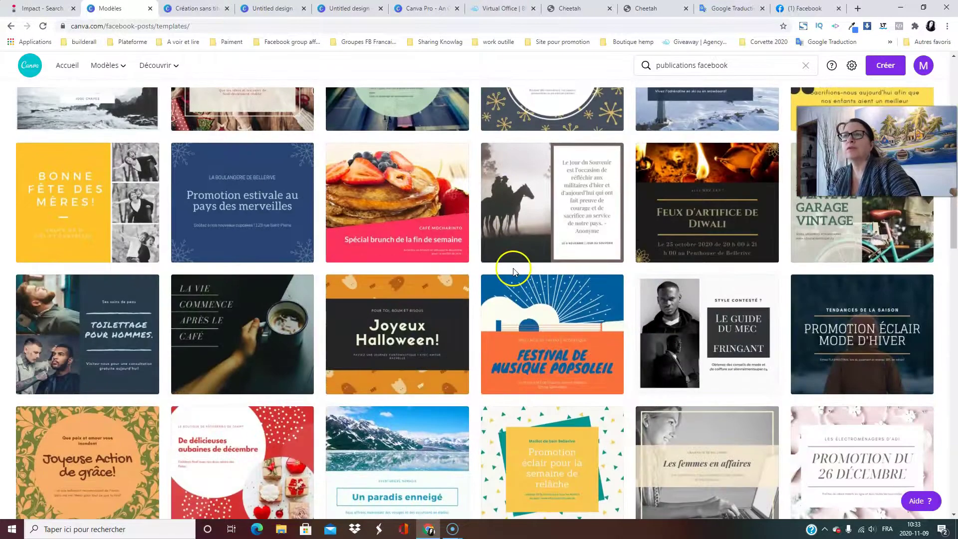
pyautogui.scroll(-10, 685, 251)
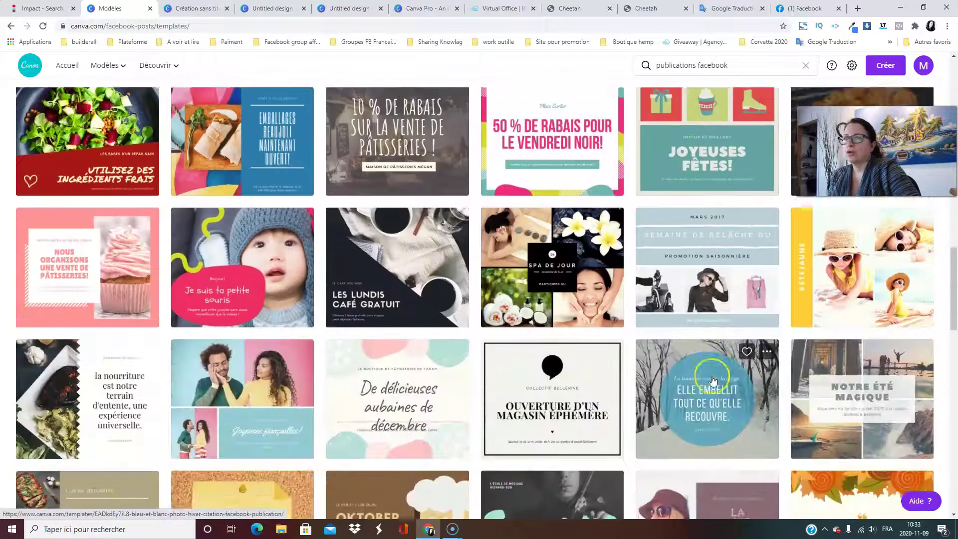
pyautogui.scroll(6, 713, 381)
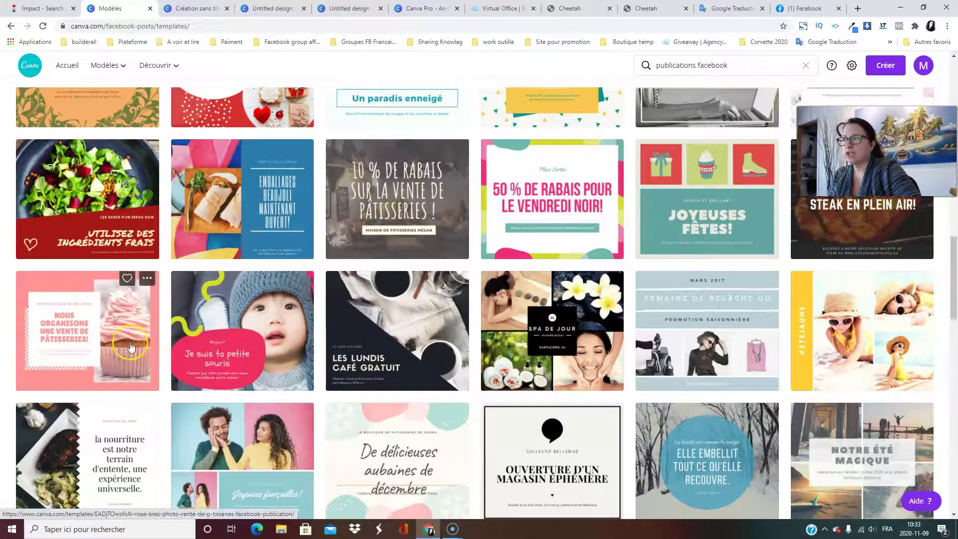
pyautogui.scroll(-6, 400, 344)
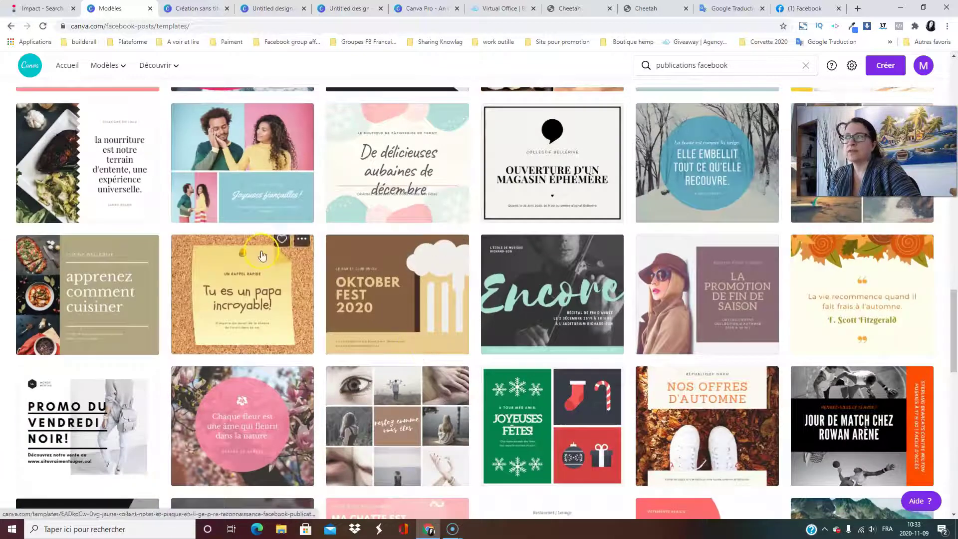
pyautogui.scroll(-6, 362, 308)
pyautogui.scroll(-7, 718, 317)
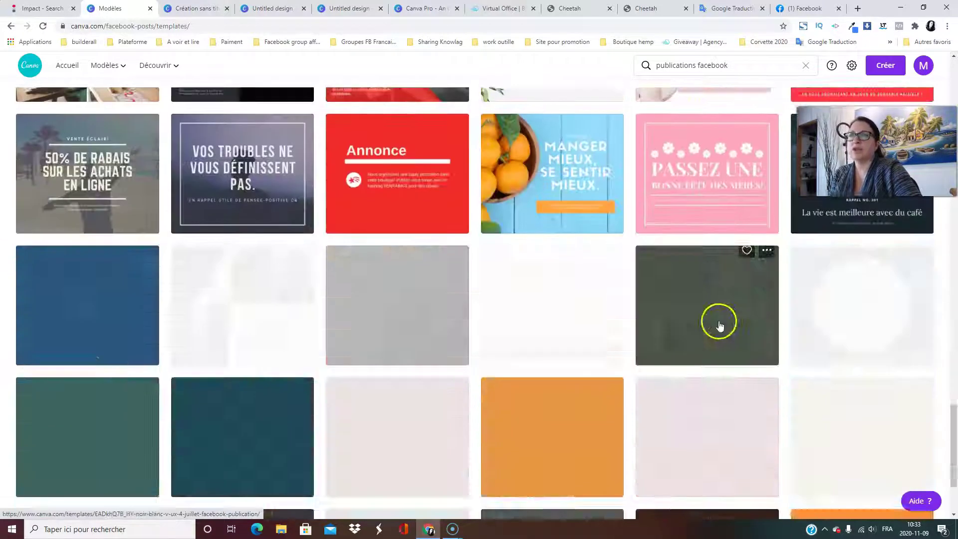
pyautogui.scroll(1, 528, 330)
pyautogui.scroll(1, 624, 338)
pyautogui.scroll(-4, 624, 359)
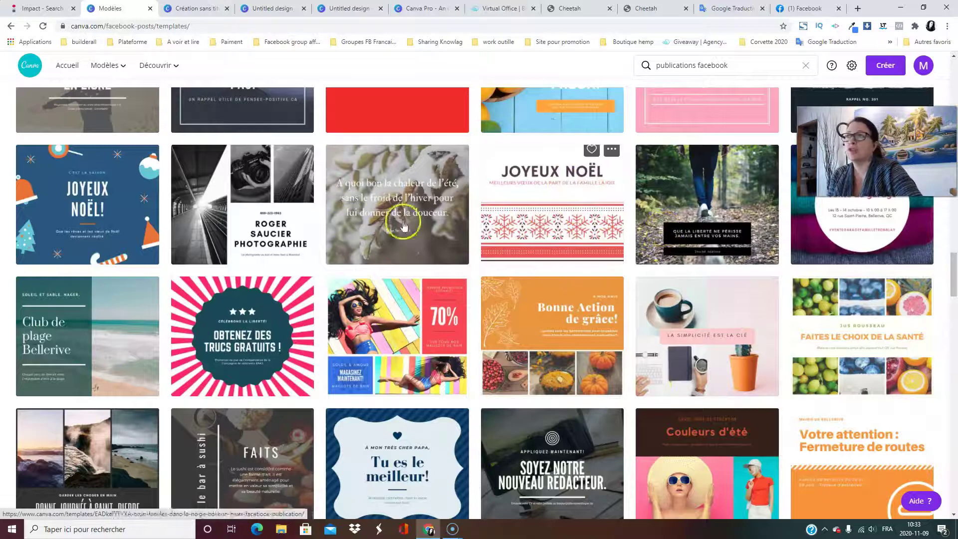
pyautogui.scroll(20, 510, 213)
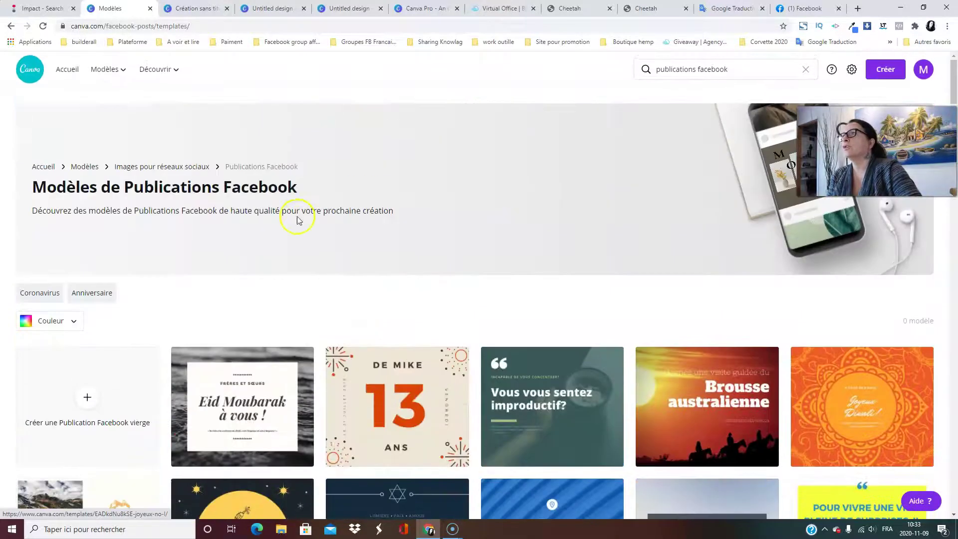
# On the 'Création sans titre' page, apply the dog template from 'Publication Facebook sur l'amour'.
pyautogui.click(198, 8)
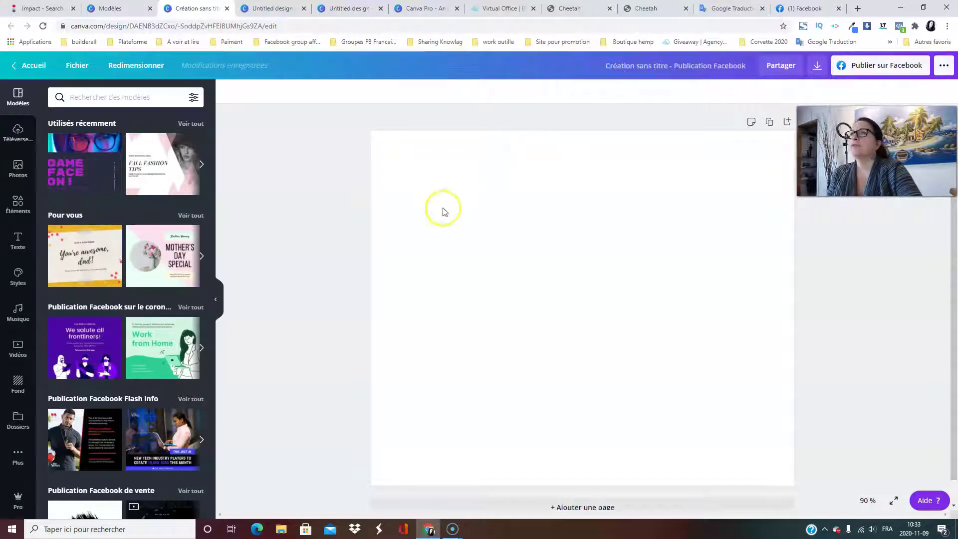
pyautogui.click(595, 246)
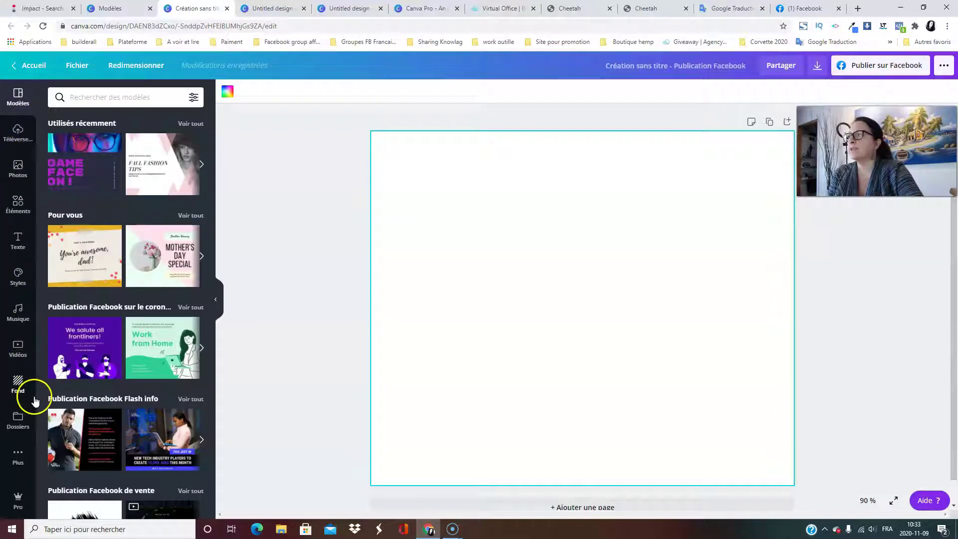
pyautogui.click(18, 96)
pyautogui.click(87, 180)
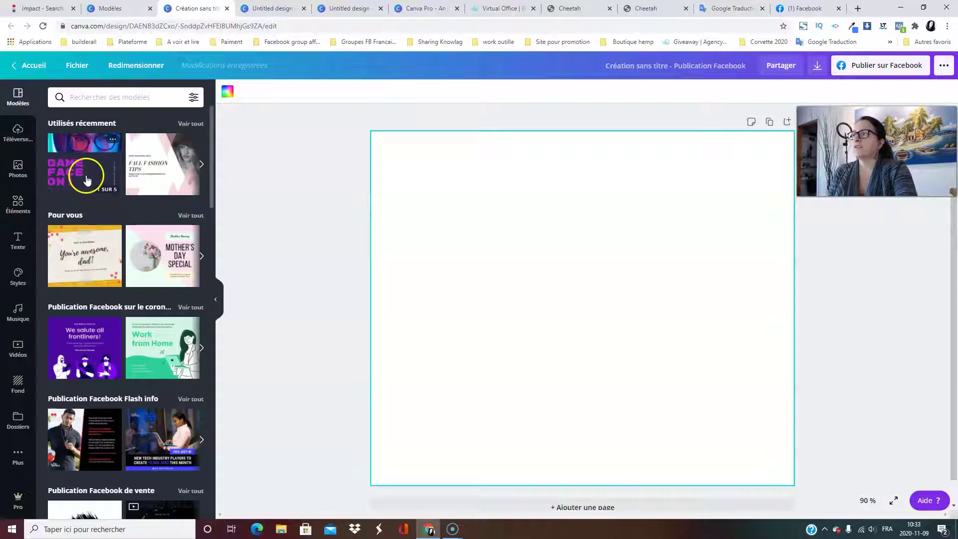
pyautogui.scroll(-12, 145, 189)
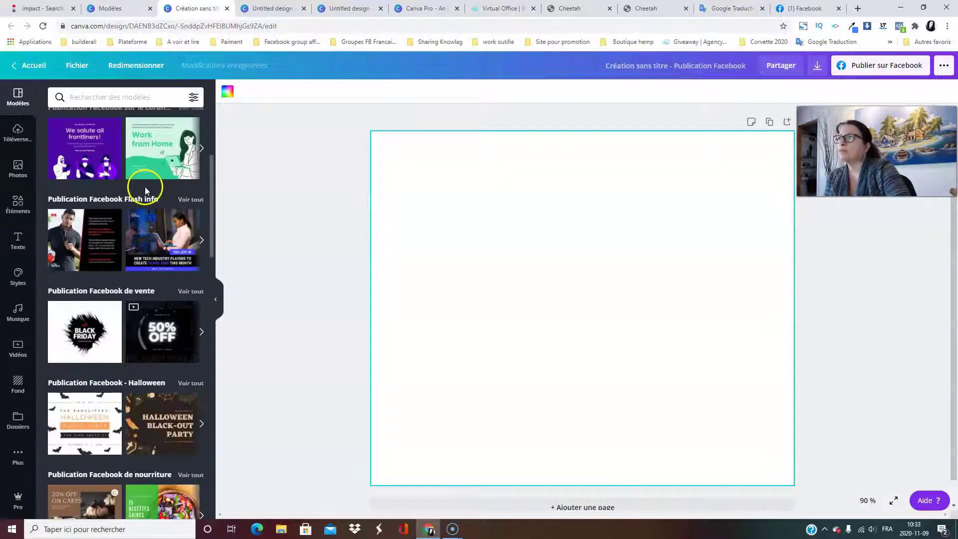
pyautogui.scroll(-8, 149, 202)
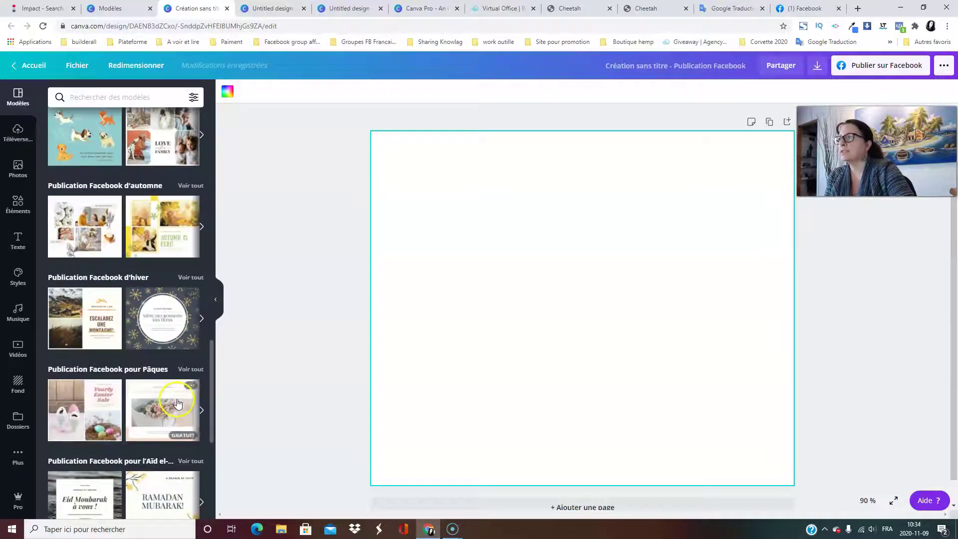
pyautogui.scroll(4, 149, 203)
pyautogui.click(97, 277)
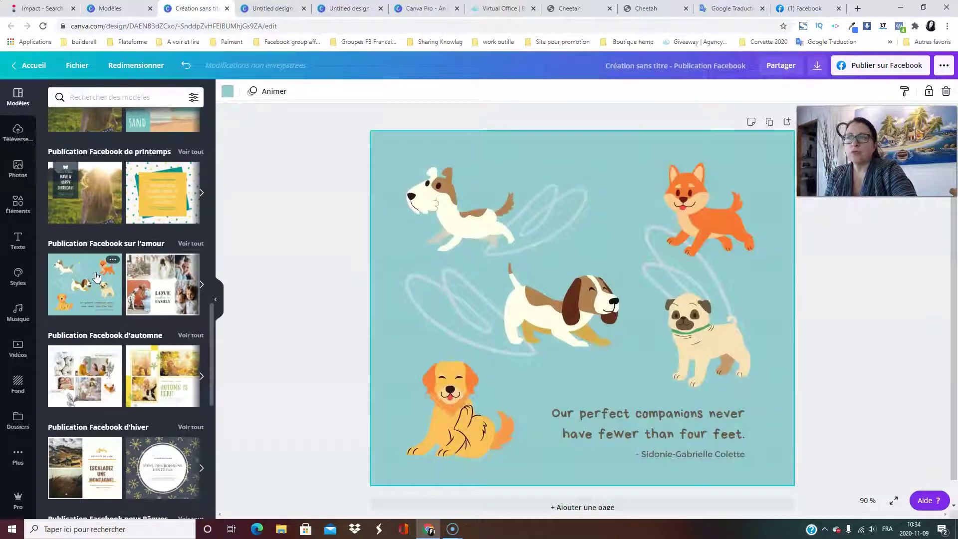
# Select the top-left white dog and nudge it slightly back into place.
pyautogui.click(479, 224)
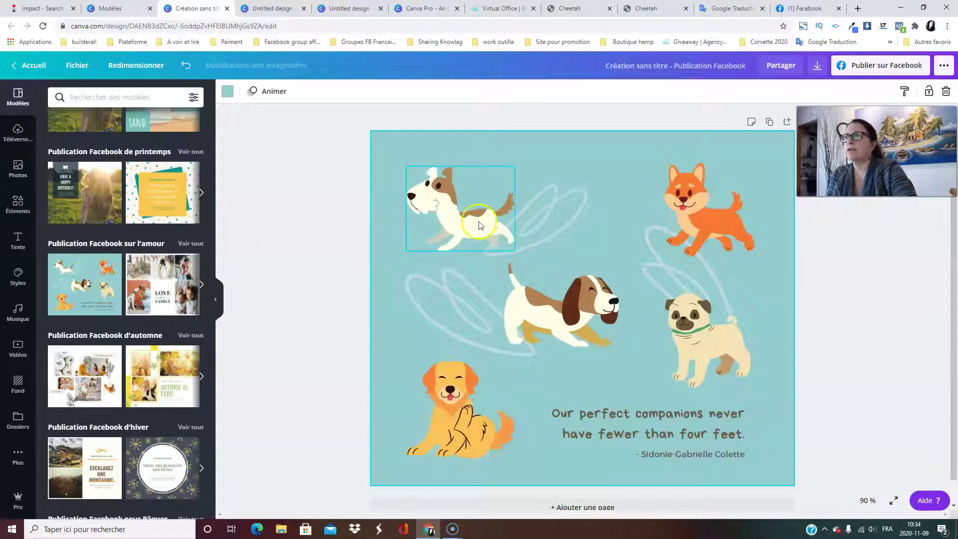
pyautogui.moveTo(465, 192)
pyautogui.mouseDown()
pyautogui.moveTo(447, 164)
pyautogui.moveTo(452, 181)
pyautogui.mouseUp()
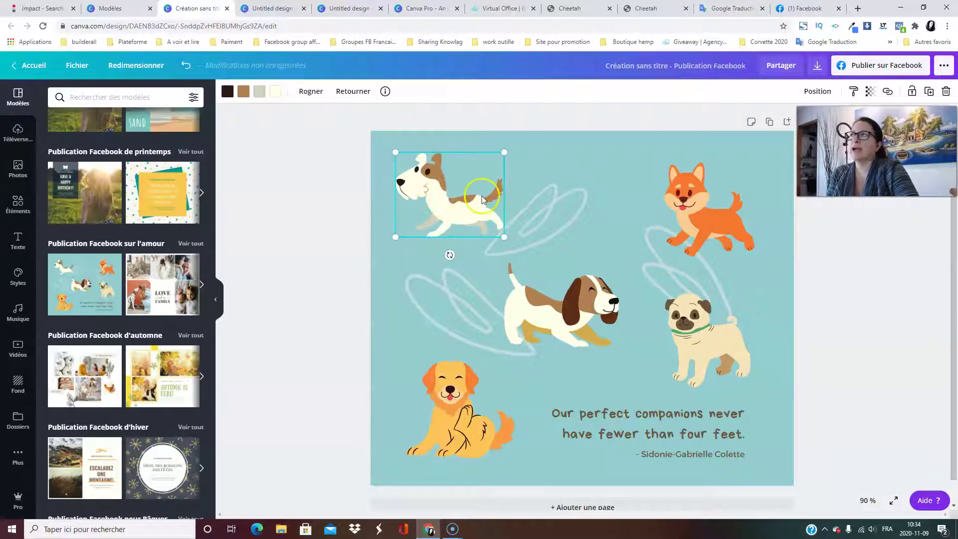
pyautogui.moveTo(457, 184)
pyautogui.mouseDown()
pyautogui.moveTo(460, 216)
pyautogui.moveTo(454, 170)
pyautogui.moveTo(455, 182)
pyautogui.mouseUp()
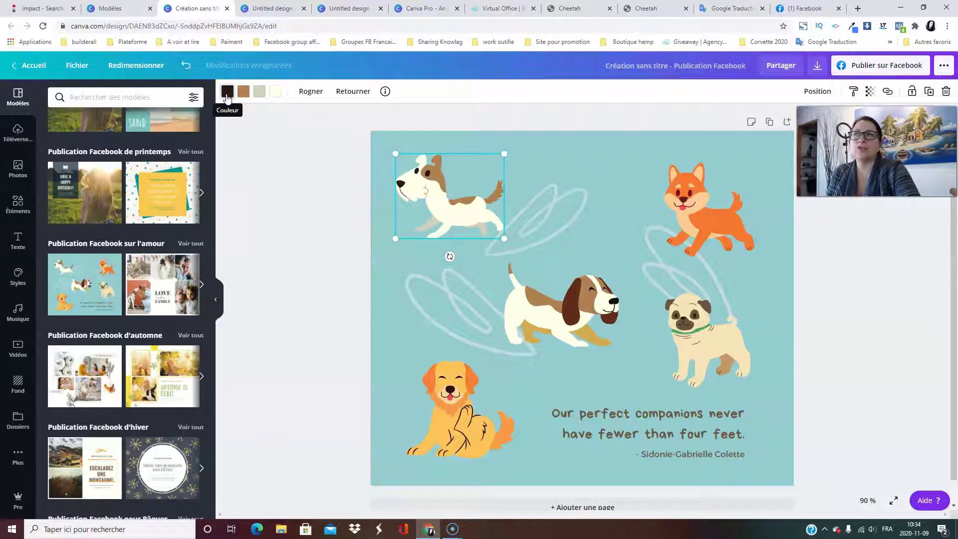
pyautogui.click(449, 196)
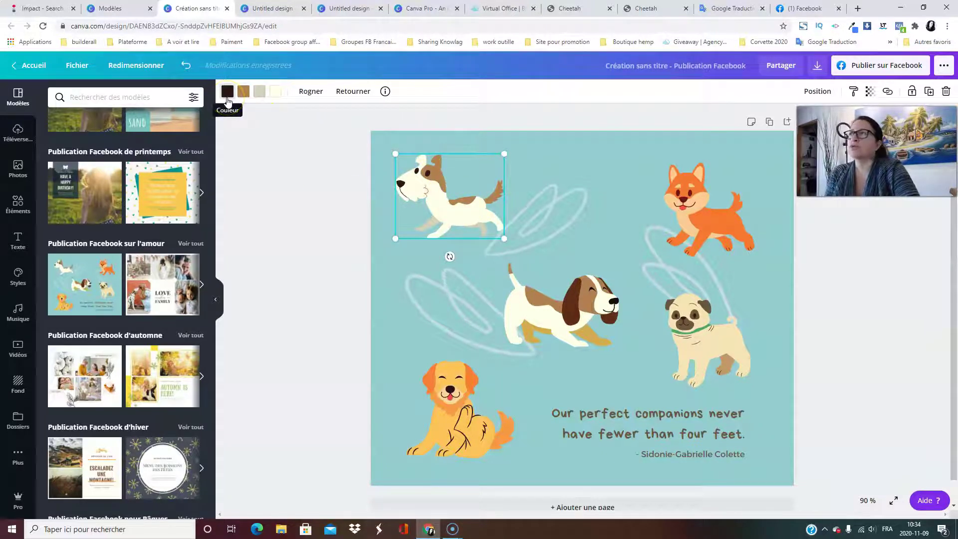
pyautogui.click(273, 98)
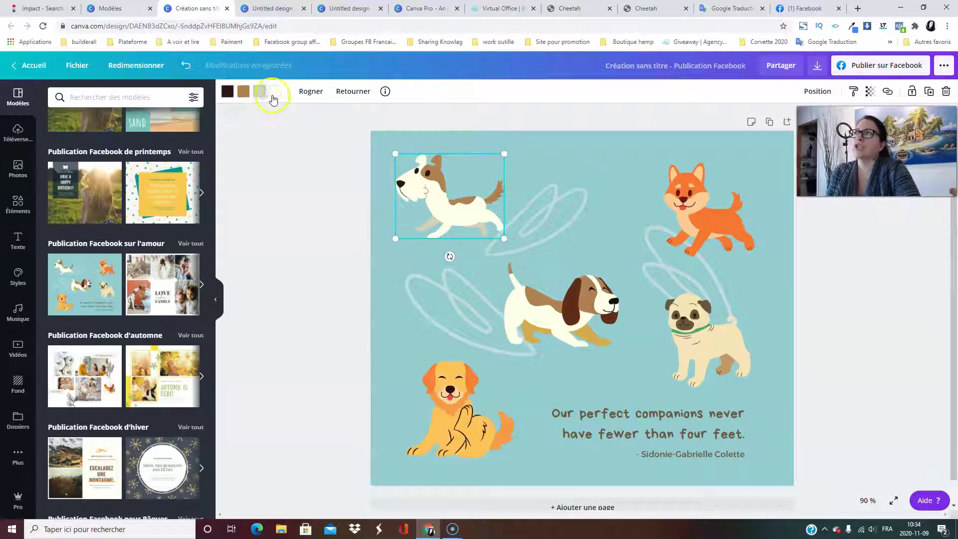
# Recolour the dog: navy eye and nose, blue patches, light grey and grey body.
pyautogui.click(228, 92)
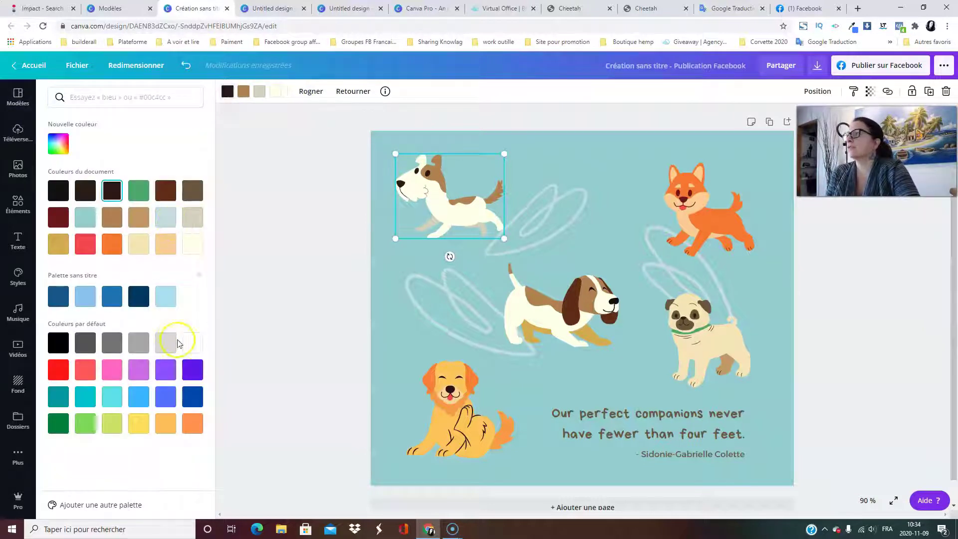
pyautogui.click(139, 296)
pyautogui.click(244, 95)
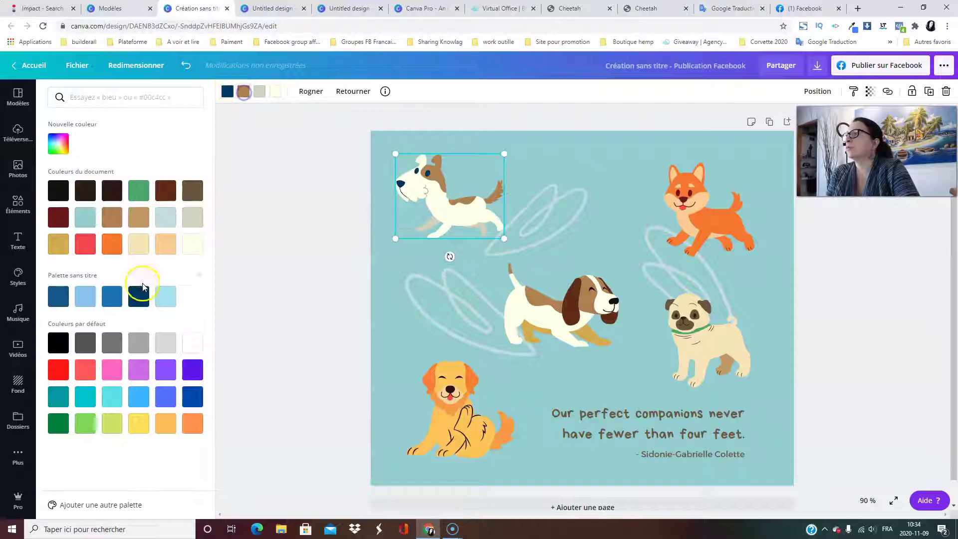
pyautogui.click(112, 296)
pyautogui.click(259, 98)
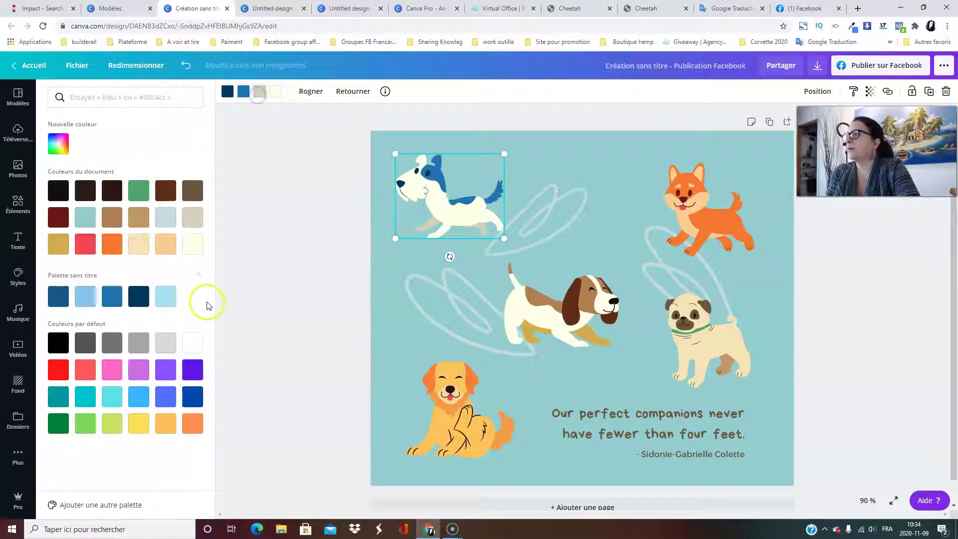
pyautogui.click(165, 343)
pyautogui.click(275, 92)
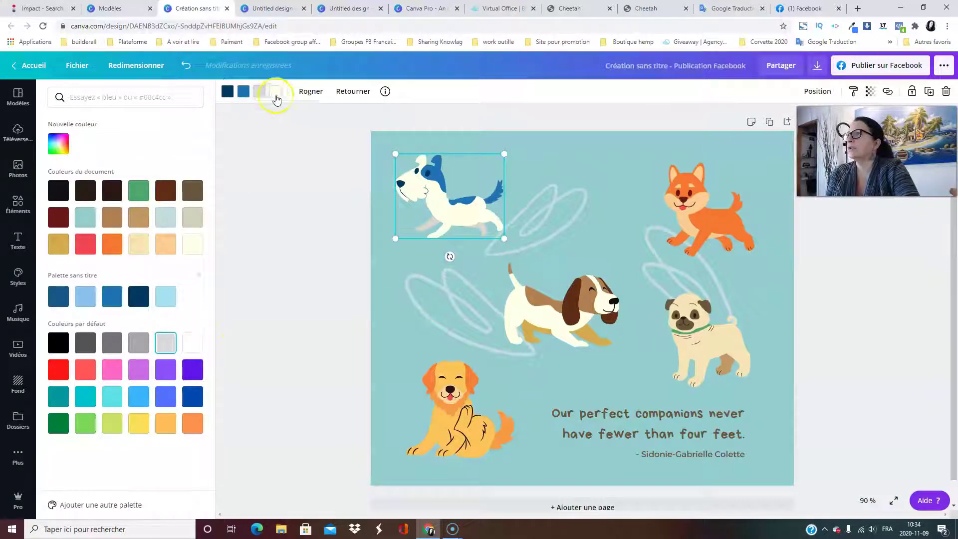
pyautogui.click(111, 342)
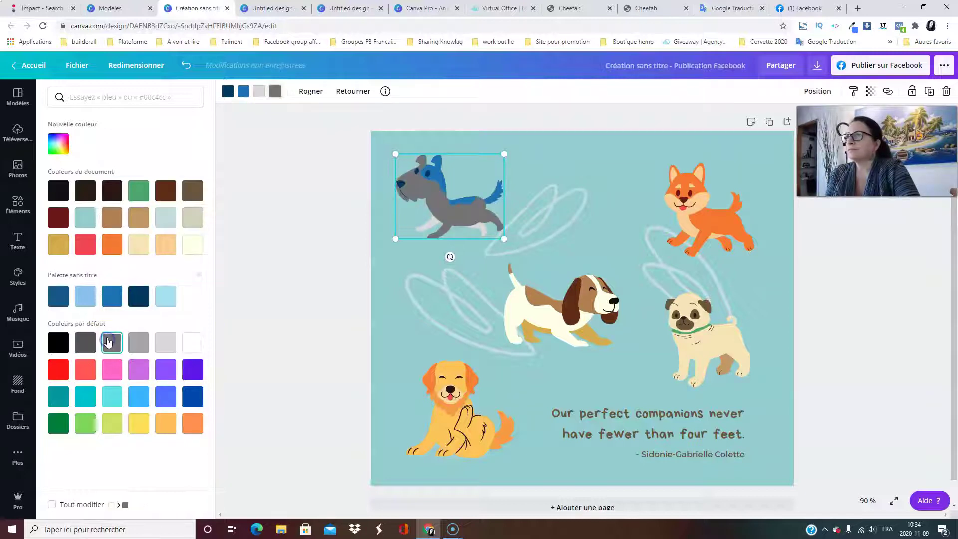
pyautogui.click(279, 134)
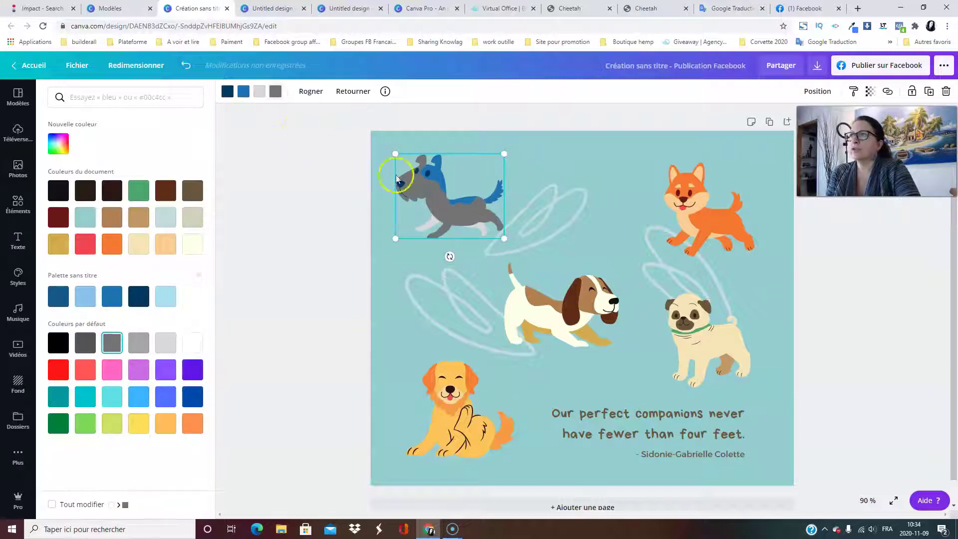
pyautogui.click(562, 200)
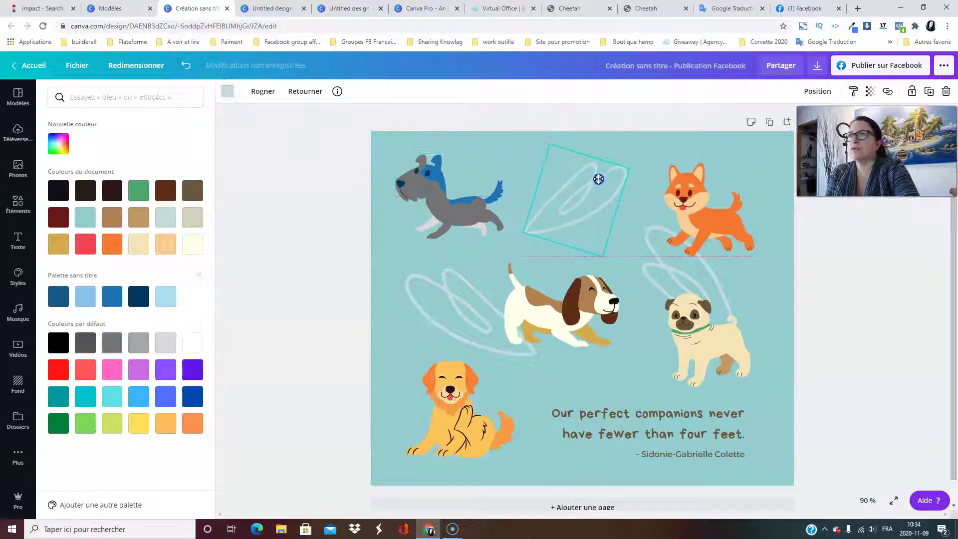
# Colour the white squiggle brown using the document colour.
pyautogui.doubleClick(575, 202)
pyautogui.click(568, 164)
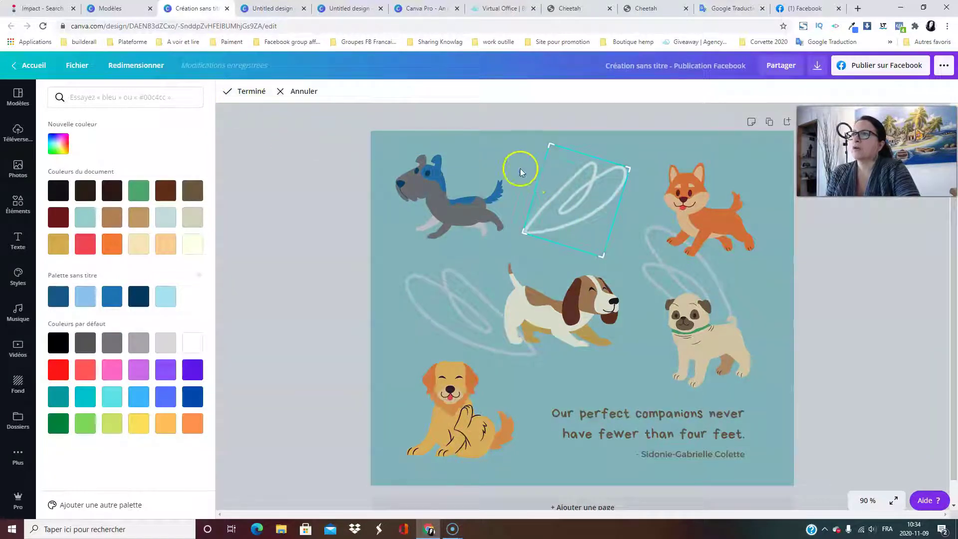
pyautogui.click(519, 167)
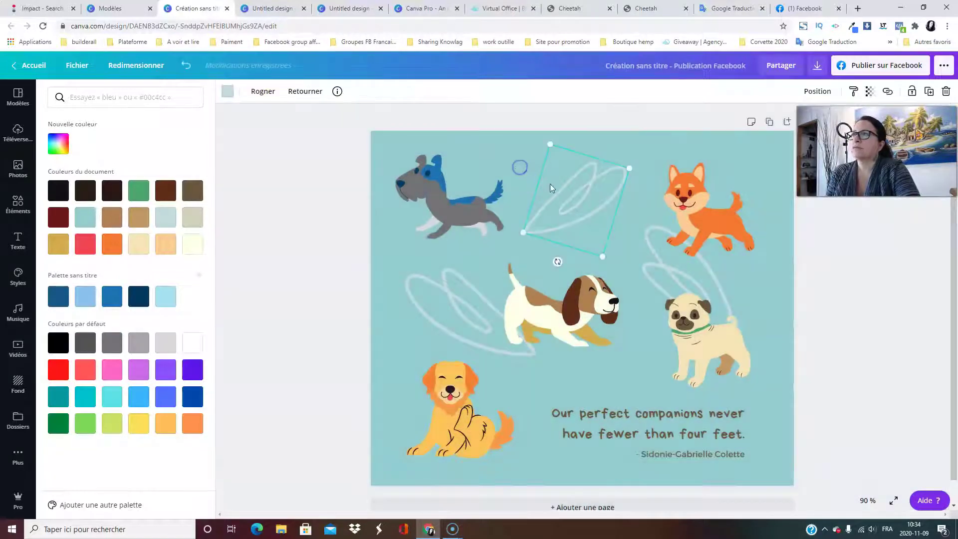
pyautogui.click(226, 97)
pyautogui.click(227, 97)
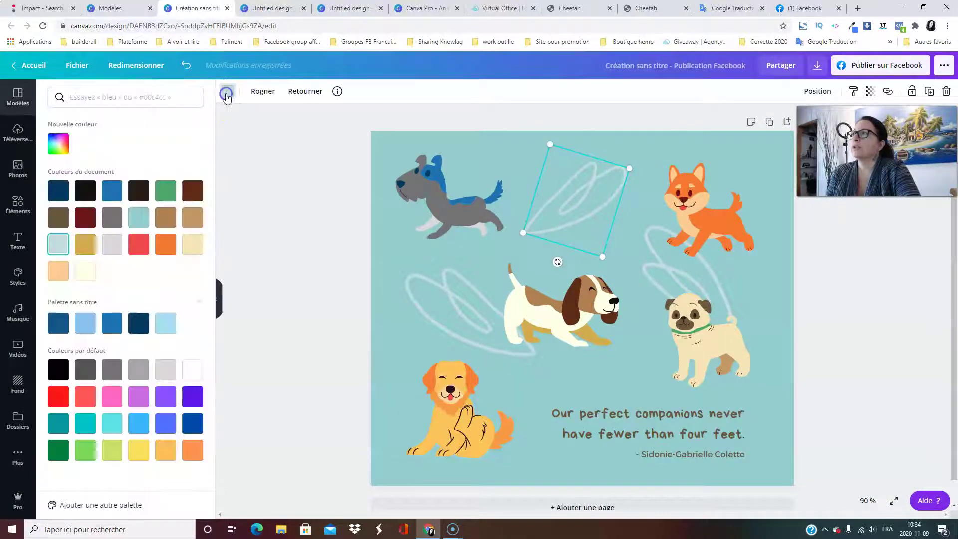
pyautogui.click(169, 218)
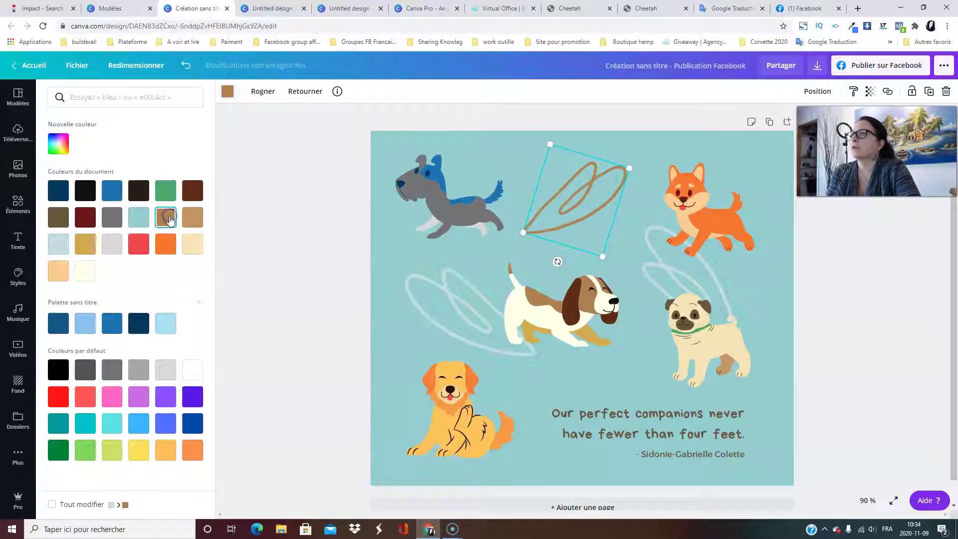
pyautogui.click(260, 226)
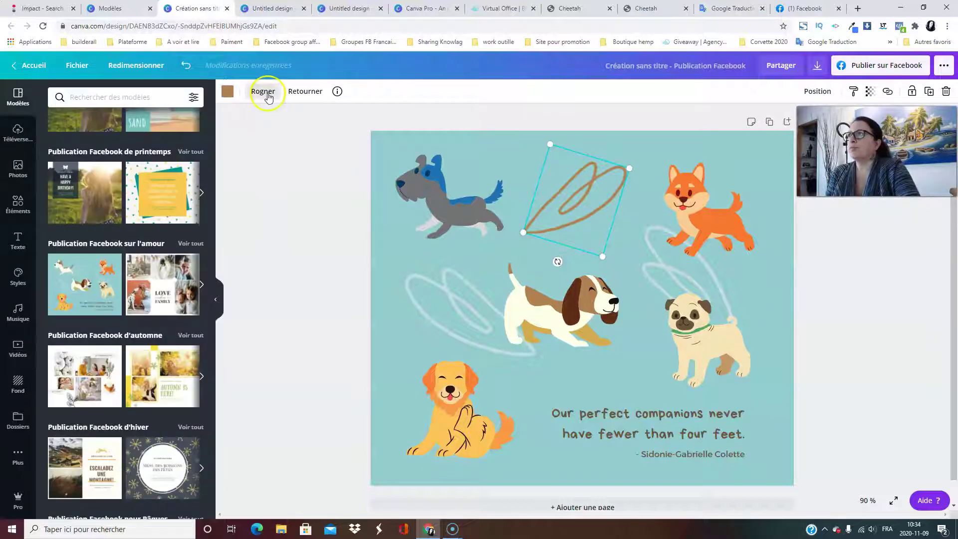
# Crop the squiggle from its top-left corner, resize it and move it fully onto the page.
pyautogui.click(263, 92)
pyautogui.moveTo(551, 145); pyautogui.dragTo(574, 179)
pyautogui.click(408, 194)
pyautogui.click(562, 195)
pyautogui.moveTo(550, 147)
pyautogui.mouseDown()
pyautogui.moveTo(580, 208)
pyautogui.moveTo(474, 94)
pyautogui.moveTo(489, 127)
pyautogui.mouseUp()
pyautogui.click(561, 200)
pyautogui.moveTo(562, 200); pyautogui.dragTo(576, 223)
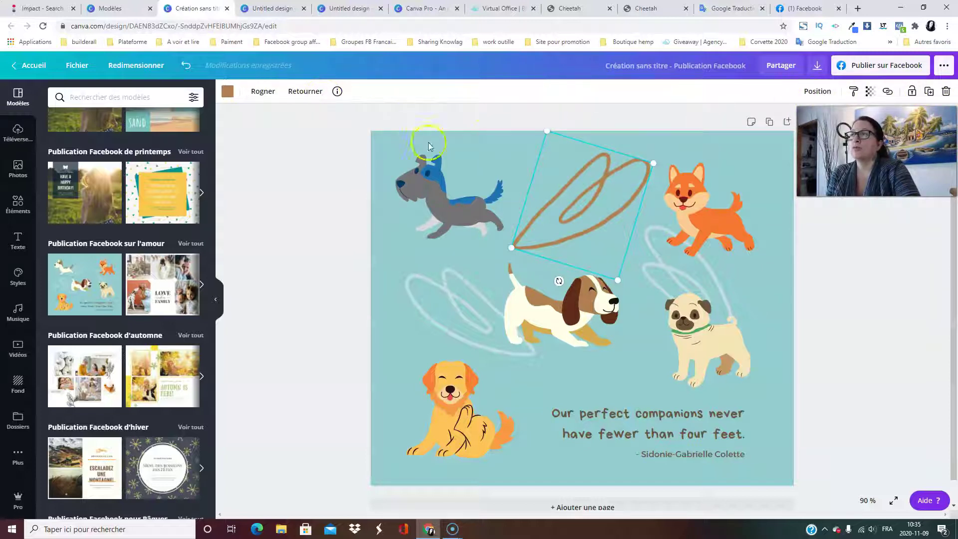
# Select the middle beagle and try bringing it forward and sending it back a layer.
pyautogui.click(571, 308)
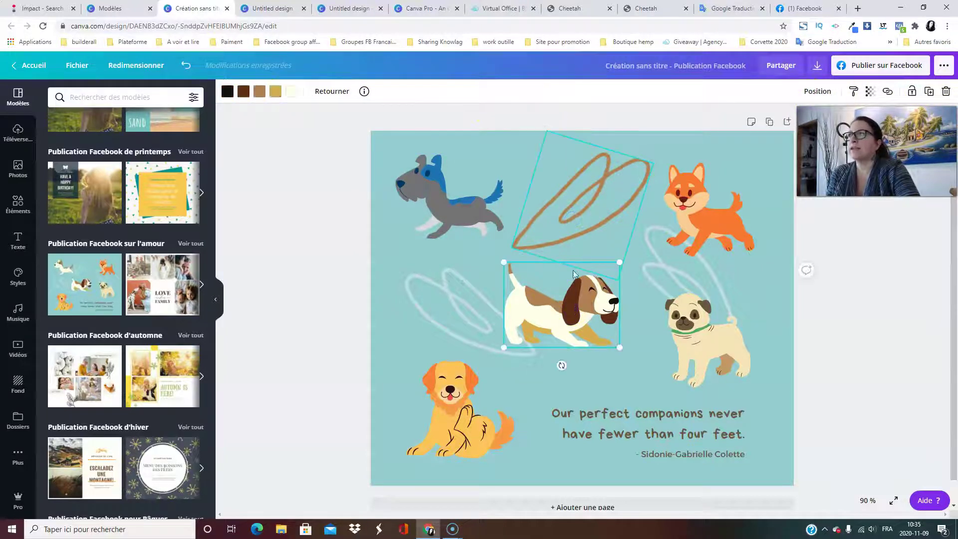
pyautogui.click(580, 220)
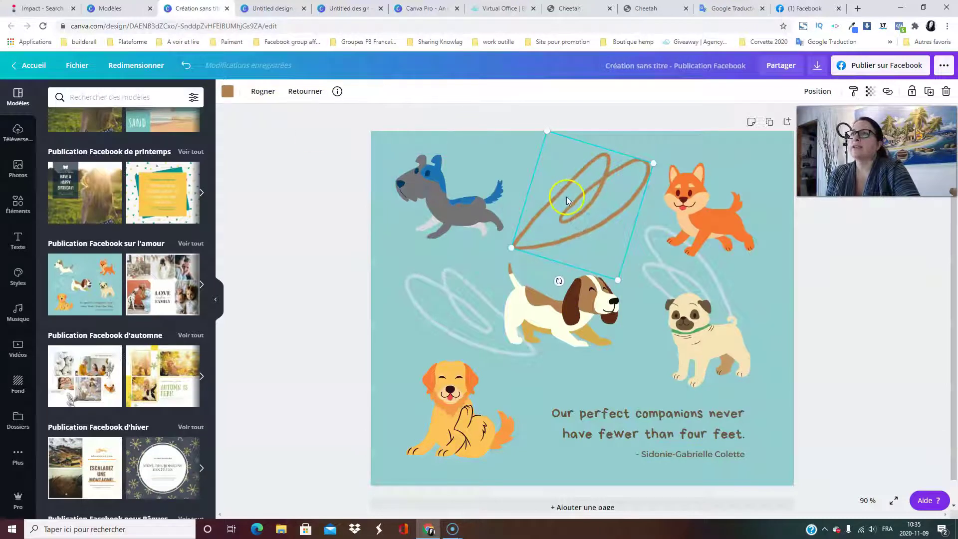
pyautogui.click(559, 301)
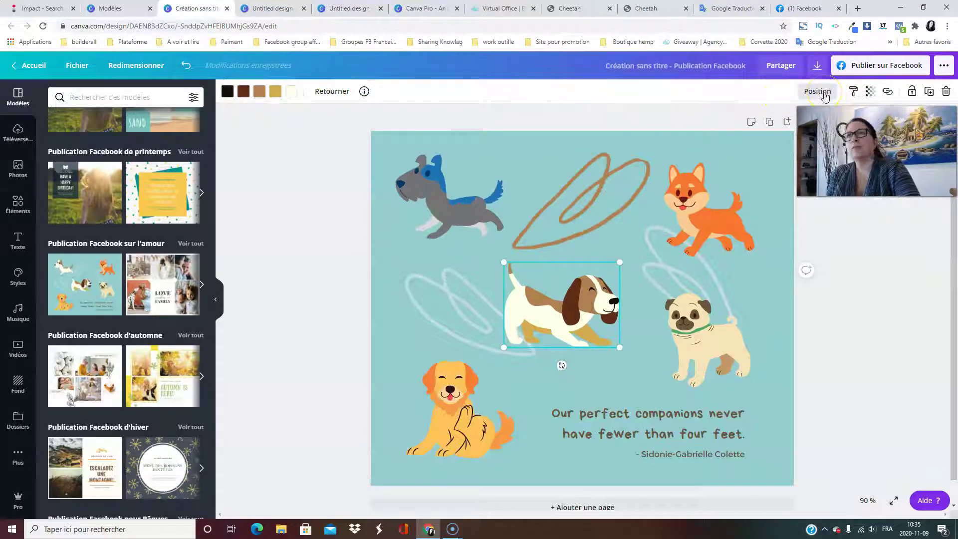
pyautogui.click(824, 93)
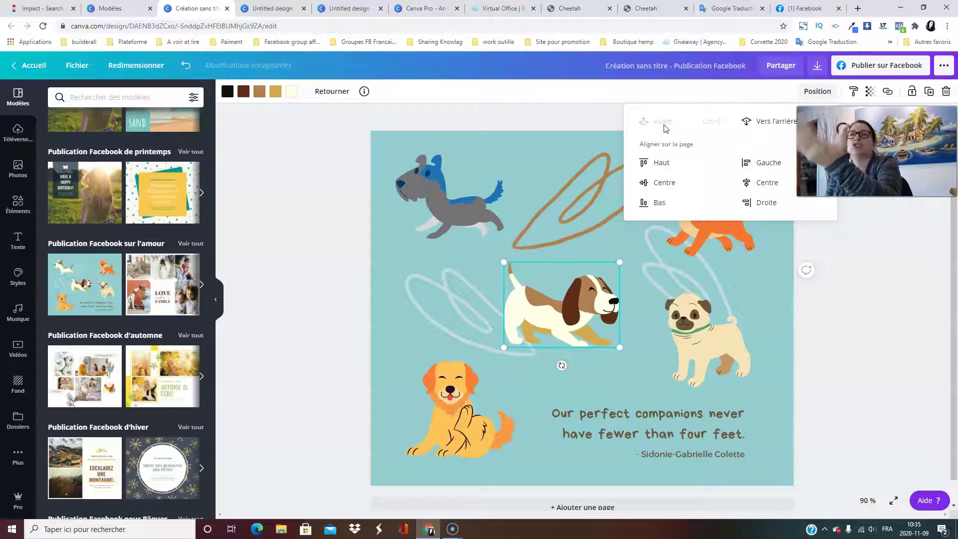
pyautogui.click(654, 120)
pyautogui.click(772, 123)
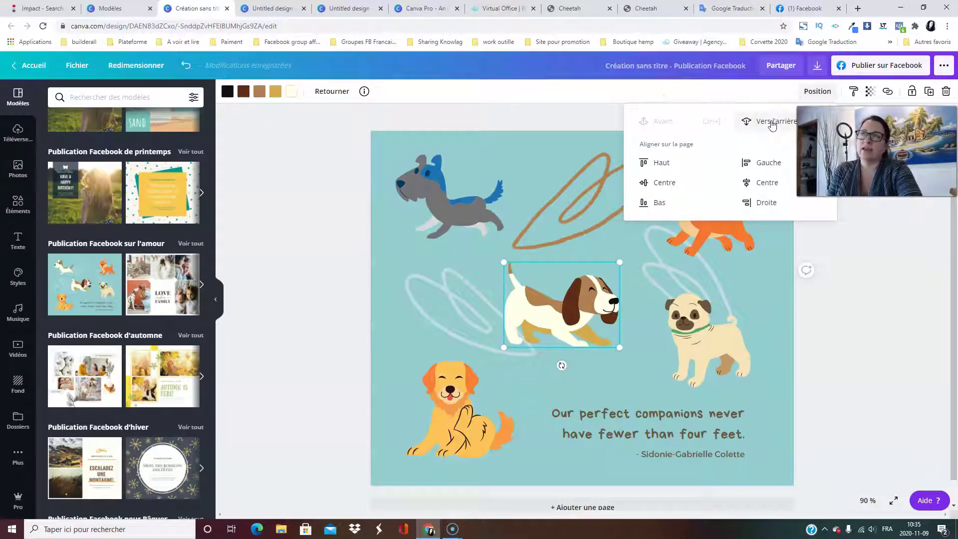
# Try the page alignments, finally aligning the beagle left and vertically centred.
pyautogui.click(672, 166)
pyautogui.click(671, 185)
pyautogui.click(660, 202)
pyautogui.click(764, 202)
pyautogui.click(761, 182)
pyautogui.click(762, 163)
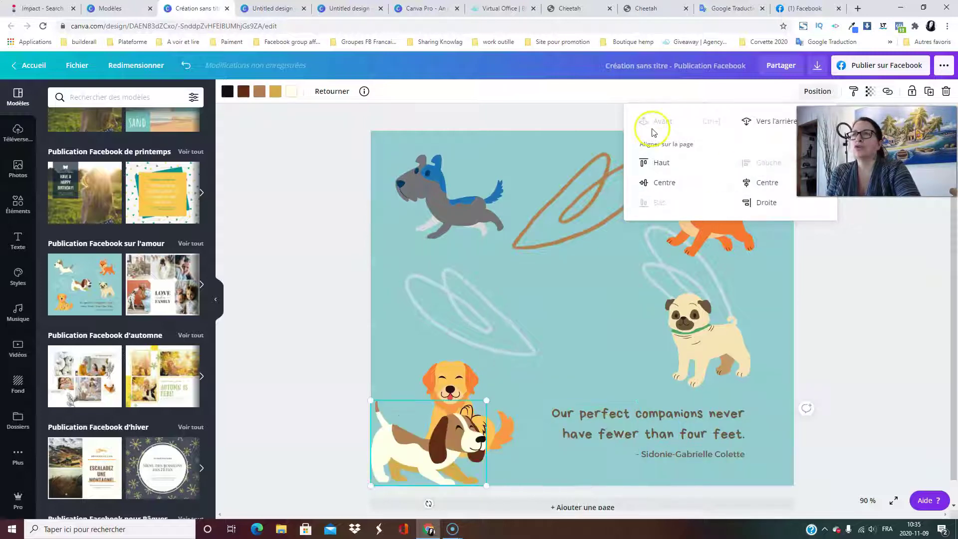
pyautogui.click(664, 183)
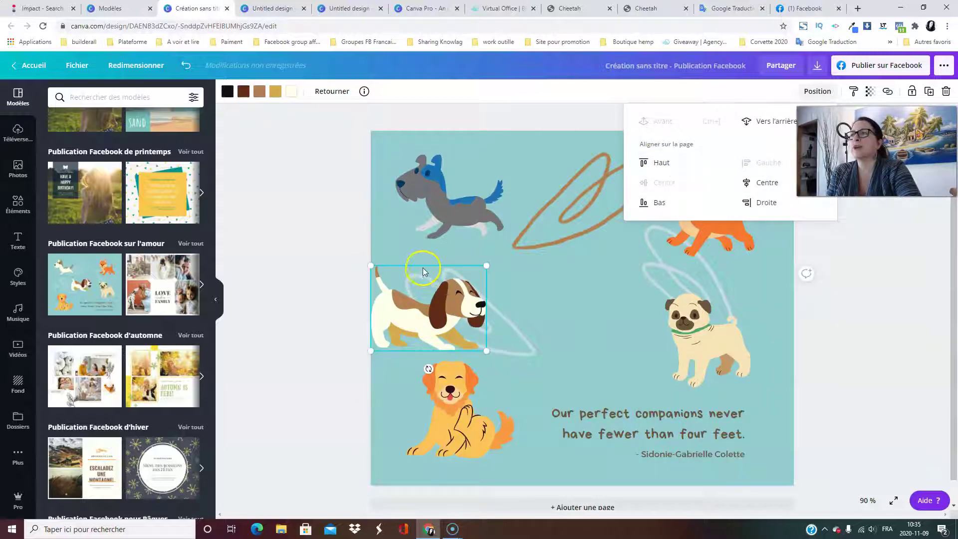
# Drag the beagle back to the page centre and rotate it about 17°.
pyautogui.moveTo(417, 293); pyautogui.dragTo(560, 298)
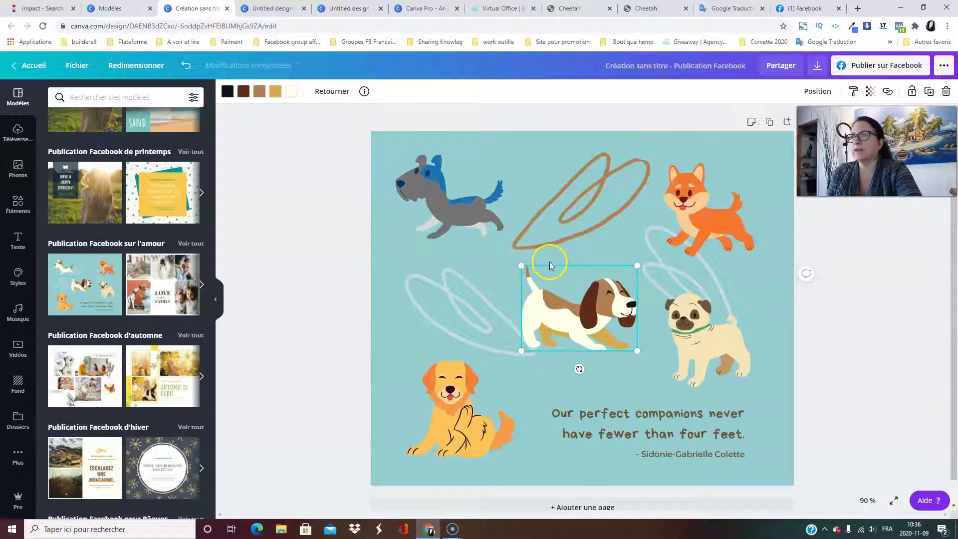
pyautogui.moveTo(579, 368); pyautogui.dragTo(547, 376)
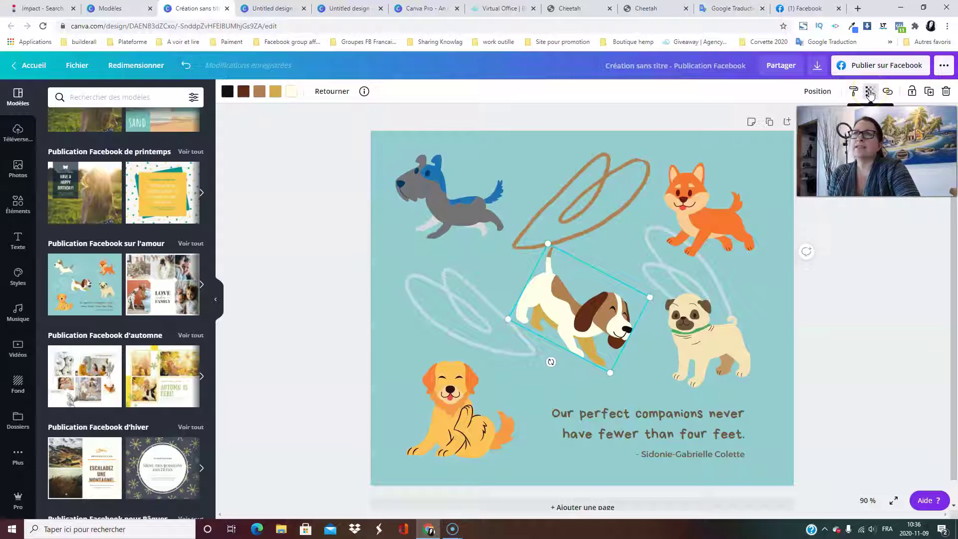
pyautogui.moveTo(952, 192); pyautogui.dragTo(953, 228)
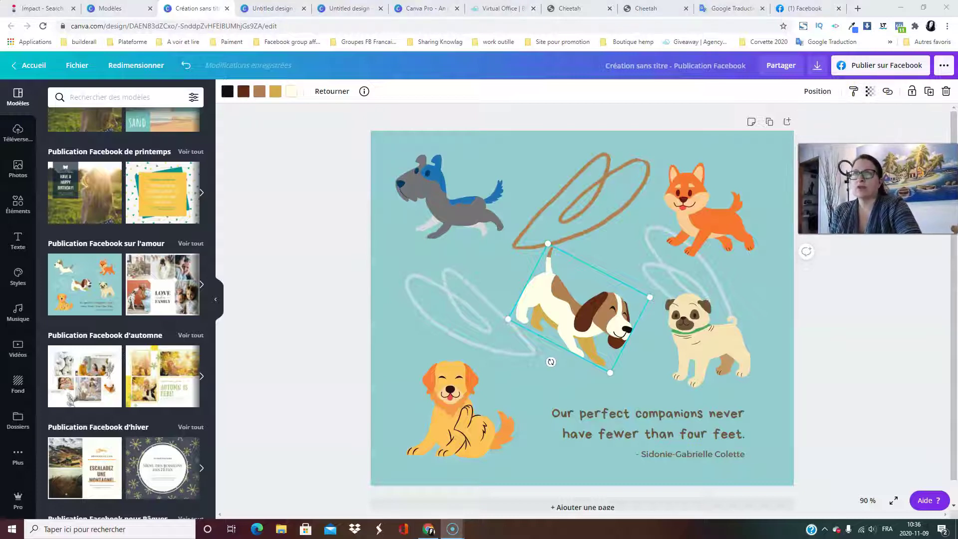
# Set the beagle's transparency to 92, then close the Lien popup without adding a link.
pyautogui.click(870, 92)
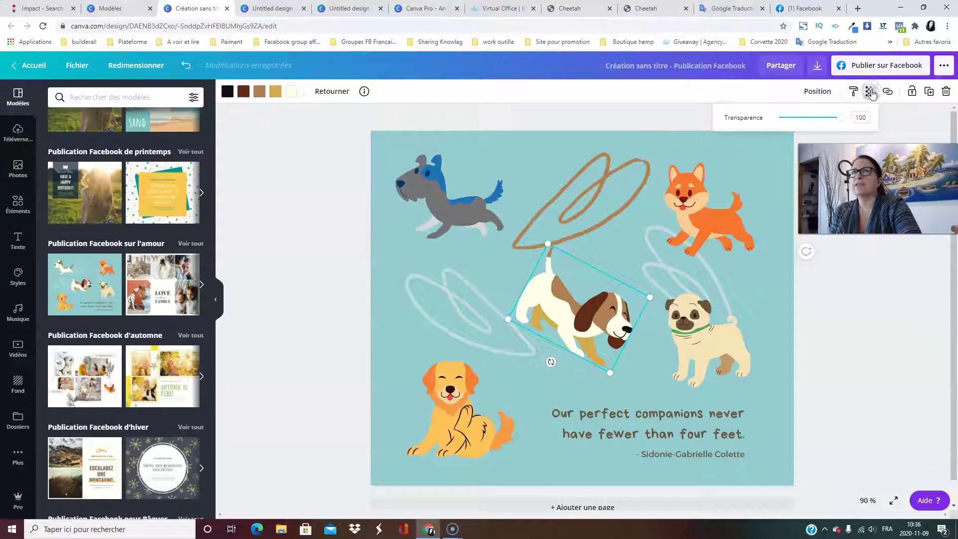
pyautogui.click(871, 92)
pyautogui.click(871, 91)
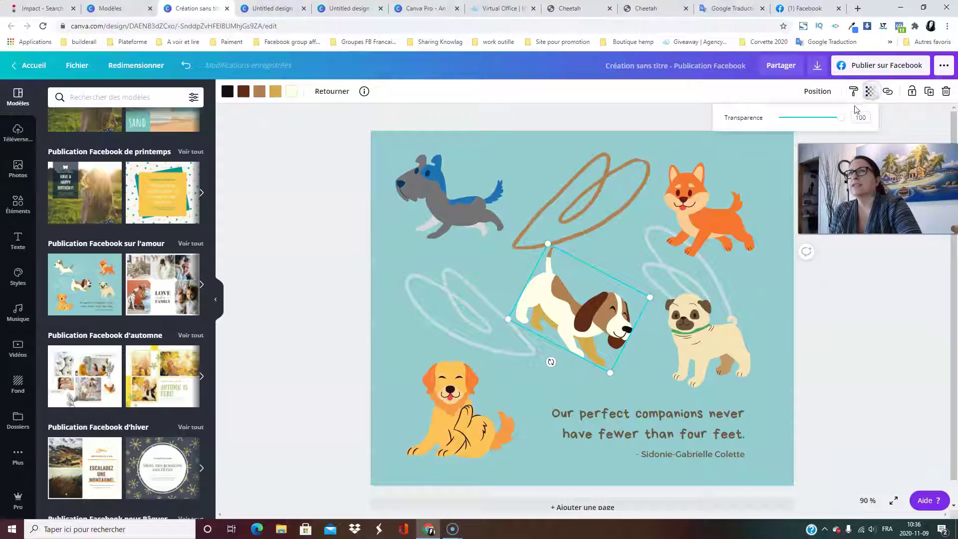
pyautogui.moveTo(842, 121); pyautogui.dragTo(803, 127)
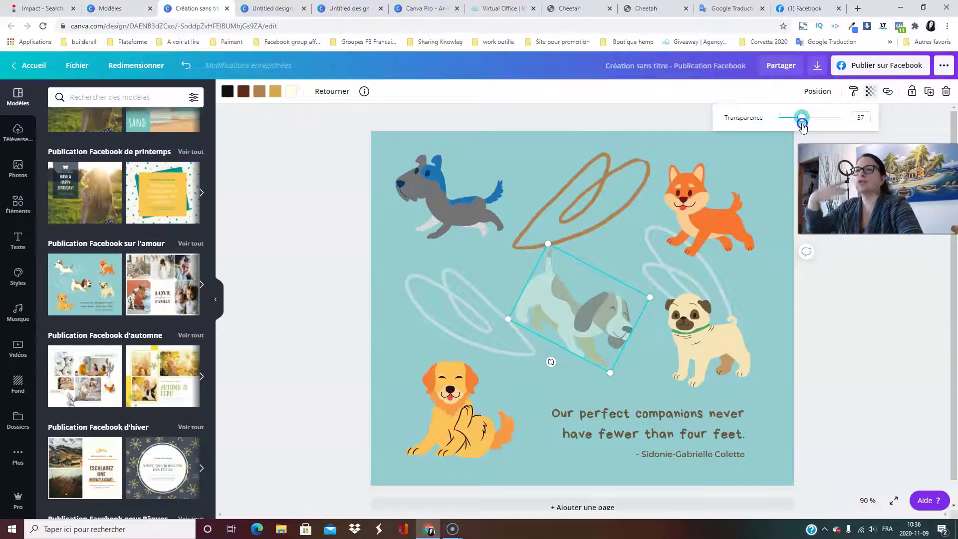
pyautogui.moveTo(803, 128); pyautogui.dragTo(837, 128)
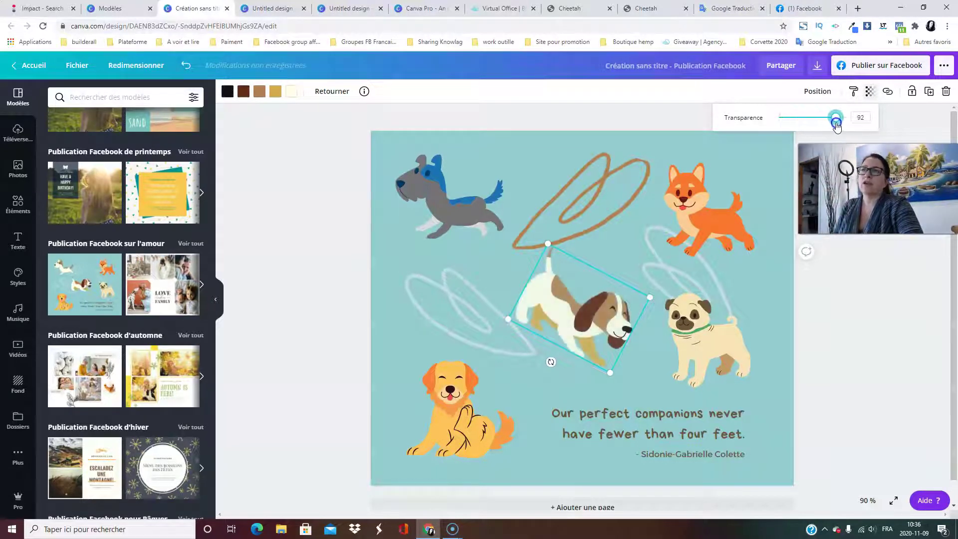
pyautogui.click(870, 92)
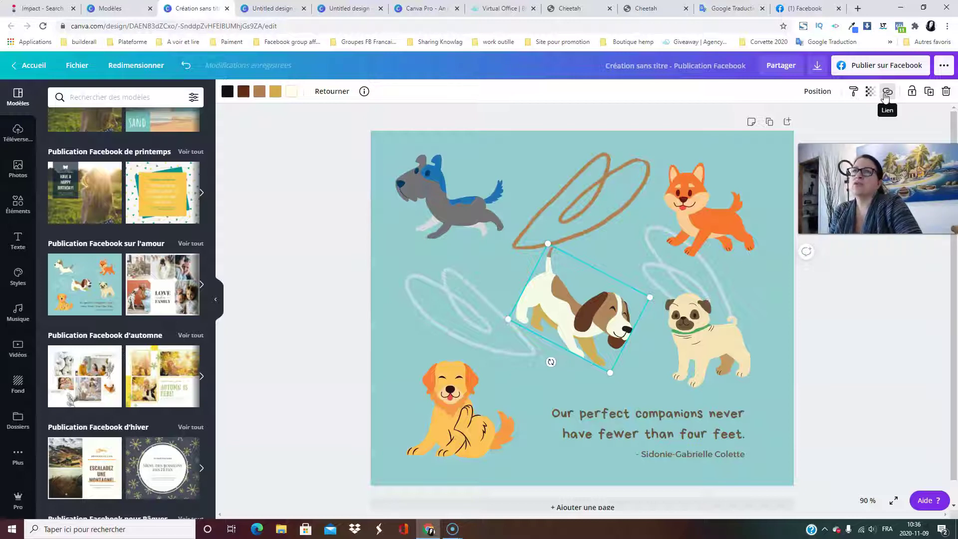
pyautogui.click(886, 93)
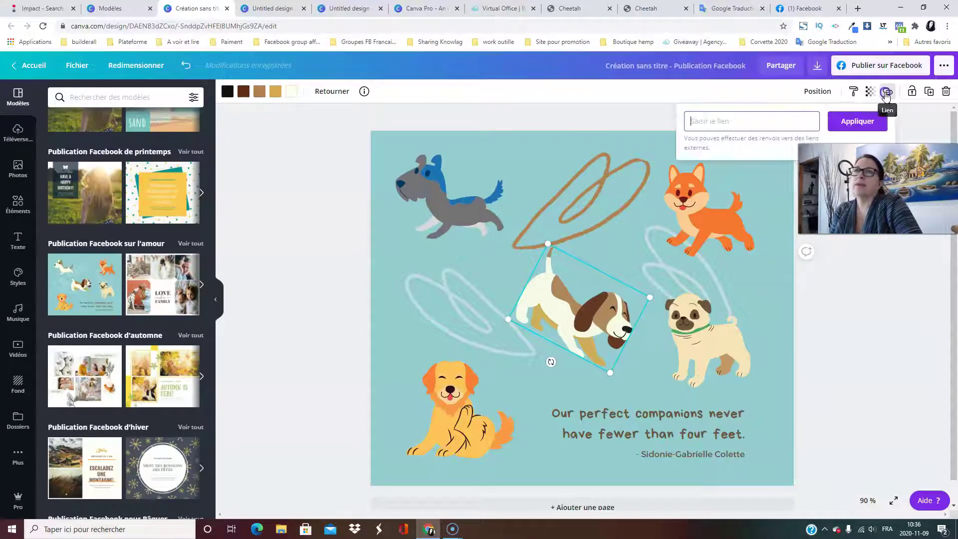
pyautogui.click(906, 128)
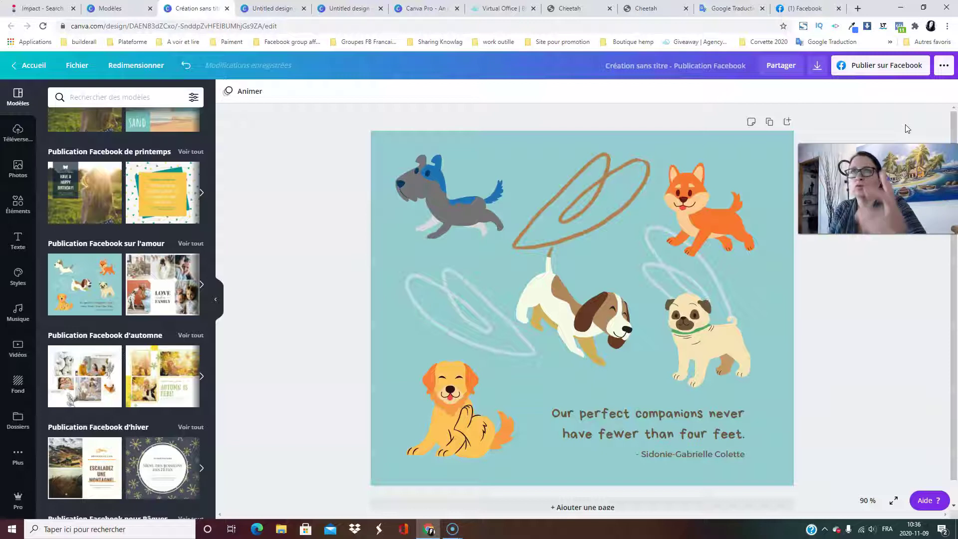
# Test a beagle copy over the brown squiggle, delete it, and move the original between retriever and pug.
pyautogui.click(609, 200)
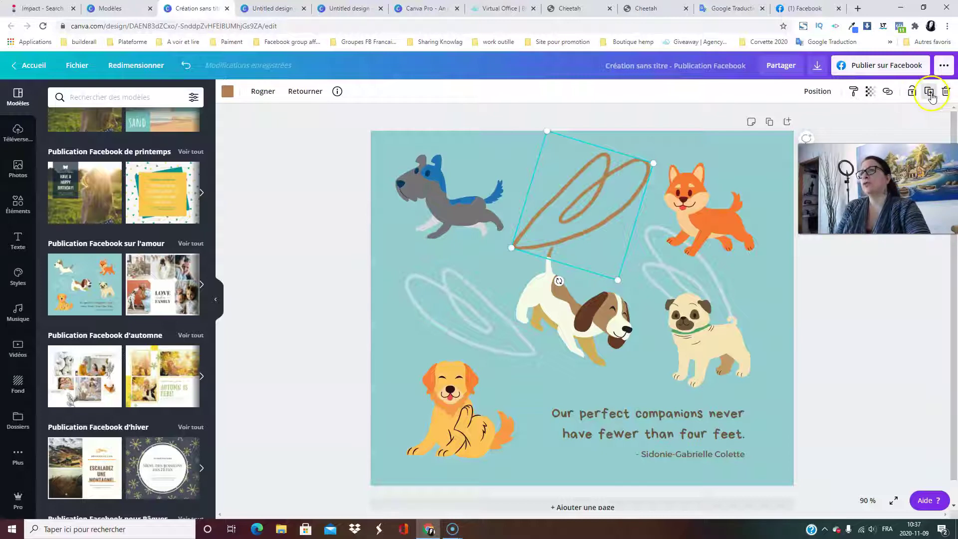
pyautogui.moveTo(570, 315); pyautogui.dragTo(526, 316)
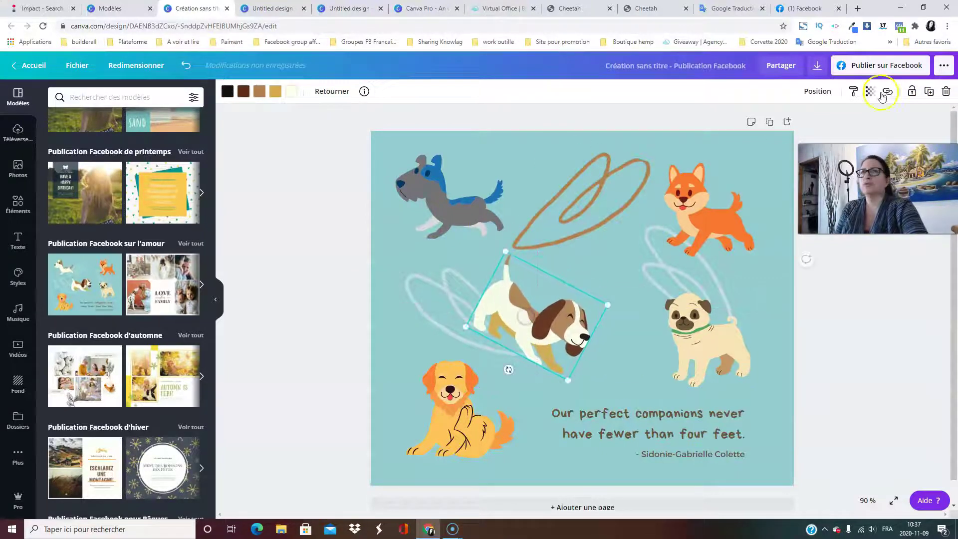
pyautogui.click(929, 92)
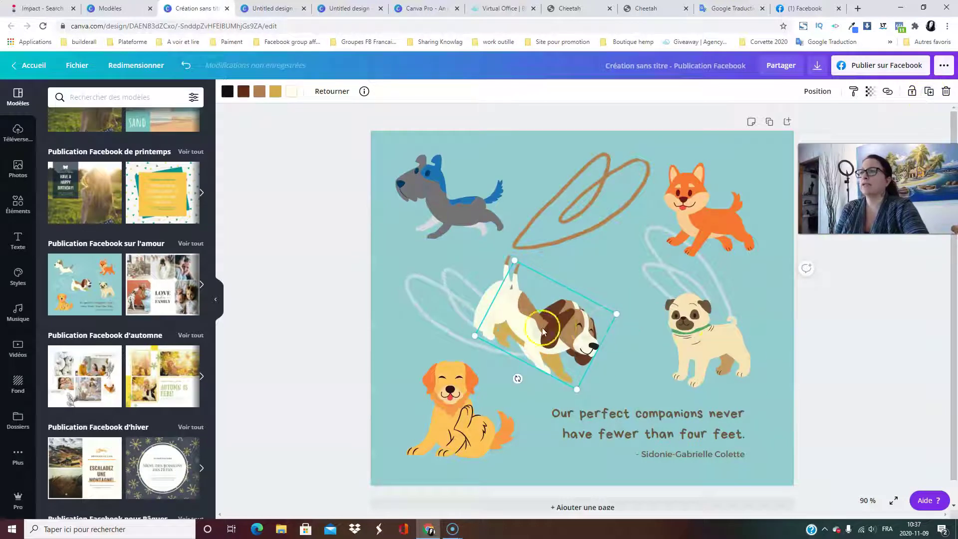
pyautogui.moveTo(541, 330); pyautogui.dragTo(544, 212)
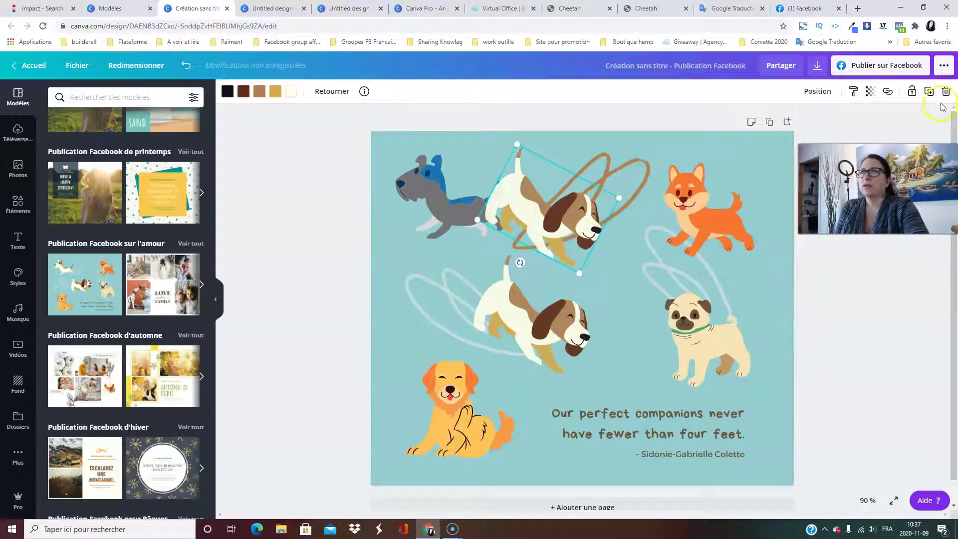
pyautogui.moveTo(560, 172)
pyautogui.mouseDown()
pyautogui.moveTo(622, 207)
pyautogui.moveTo(608, 220)
pyautogui.moveTo(541, 145)
pyautogui.moveTo(605, 186)
pyautogui.moveTo(538, 231)
pyautogui.mouseUp()
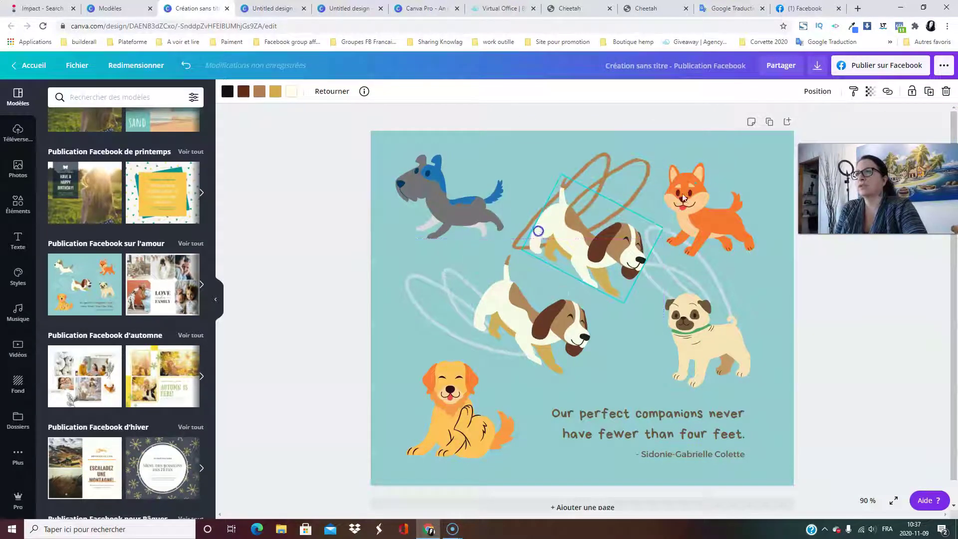
pyautogui.click(946, 92)
pyautogui.moveTo(521, 317); pyautogui.dragTo(564, 305)
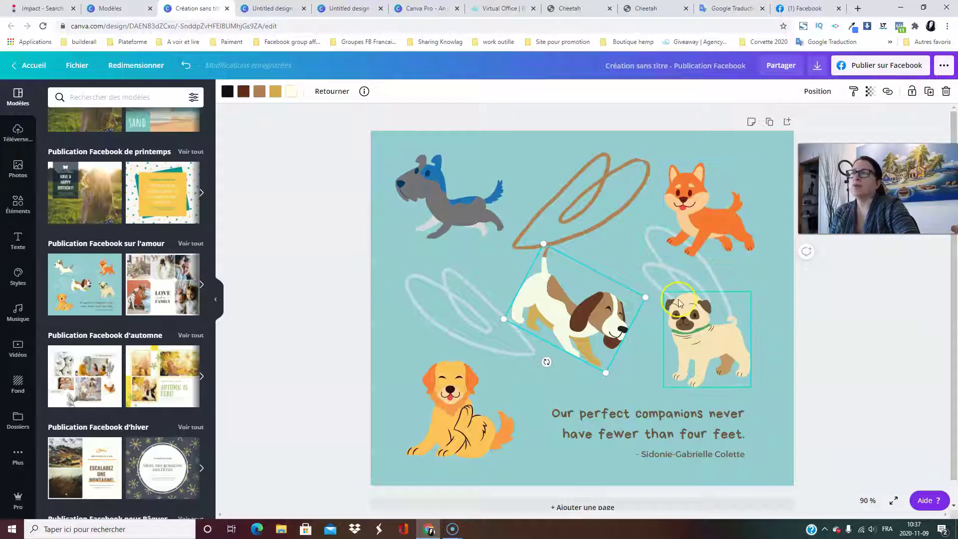
# Regroup the quote with its author line, raise it slightly, and move the group to the lower right.
pyautogui.moveTo(644, 431)
pyautogui.mouseDown()
pyautogui.moveTo(638, 397)
pyautogui.moveTo(643, 425)
pyautogui.mouseUp()
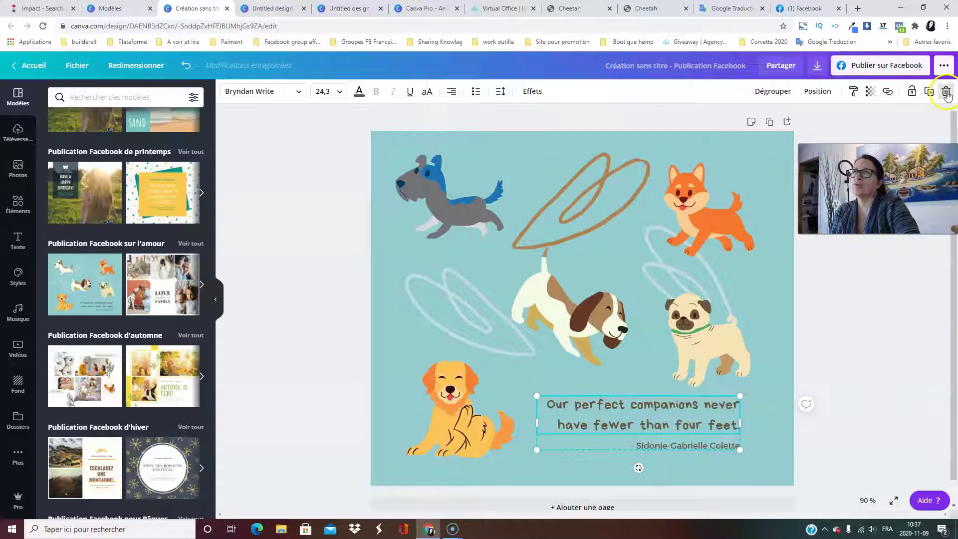
pyautogui.click(773, 93)
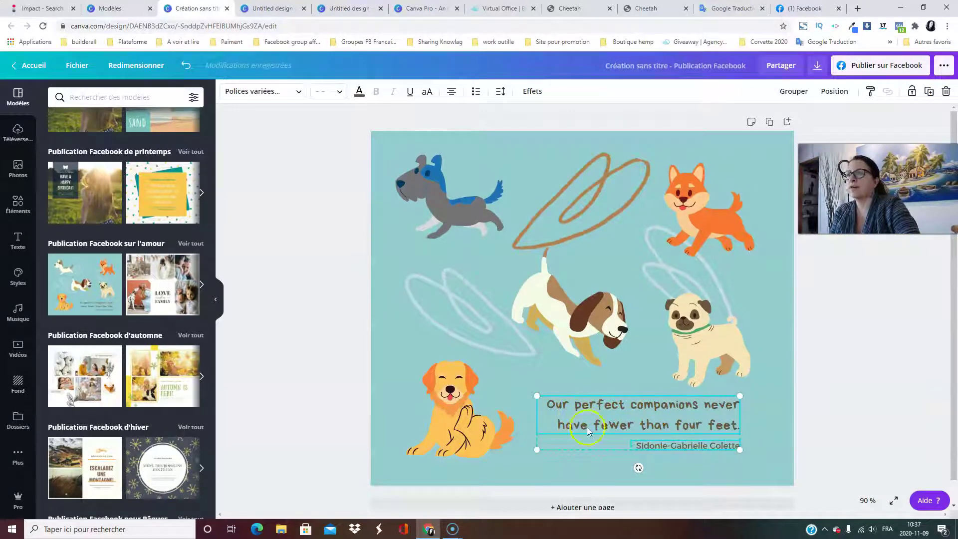
pyautogui.moveTo(644, 406)
pyautogui.mouseDown()
pyautogui.moveTo(677, 404)
pyautogui.moveTo(638, 430)
pyautogui.moveTo(644, 397)
pyautogui.mouseUp()
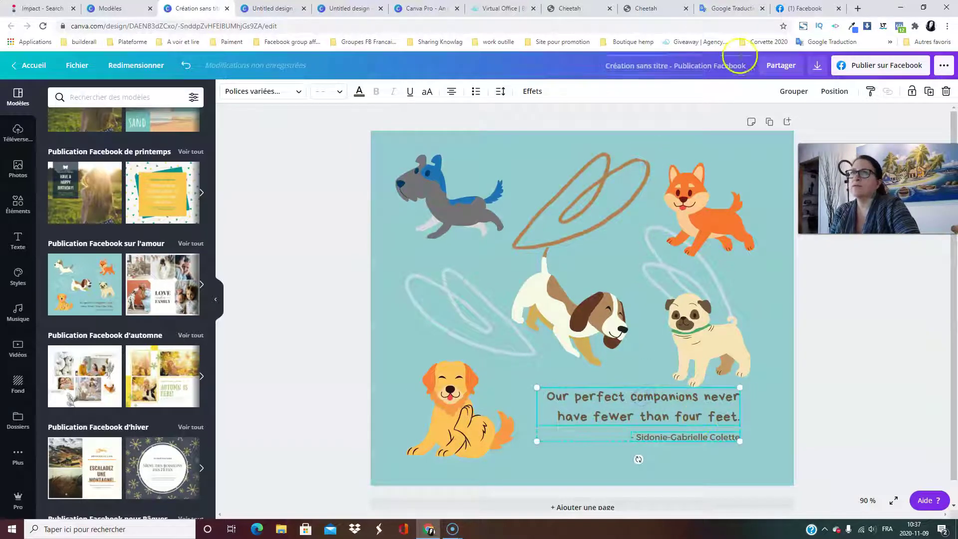
pyautogui.click(792, 92)
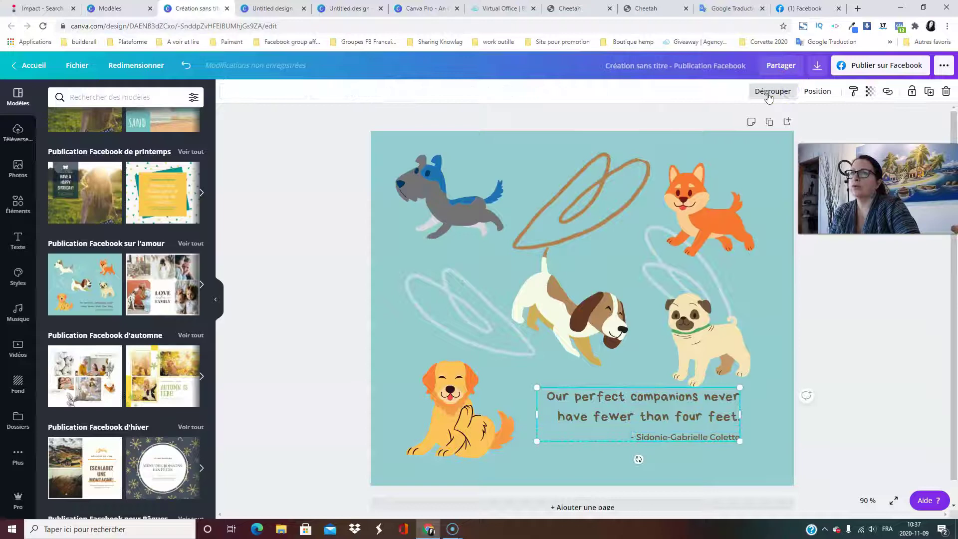
pyautogui.click(769, 95)
pyautogui.moveTo(674, 425); pyautogui.dragTo(634, 393)
pyautogui.click(788, 93)
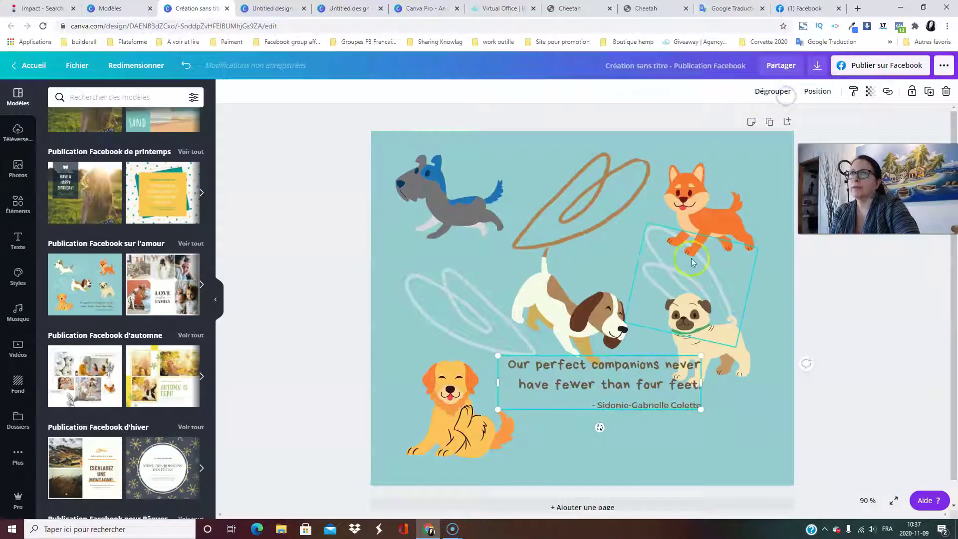
pyautogui.moveTo(659, 393); pyautogui.dragTo(693, 428)
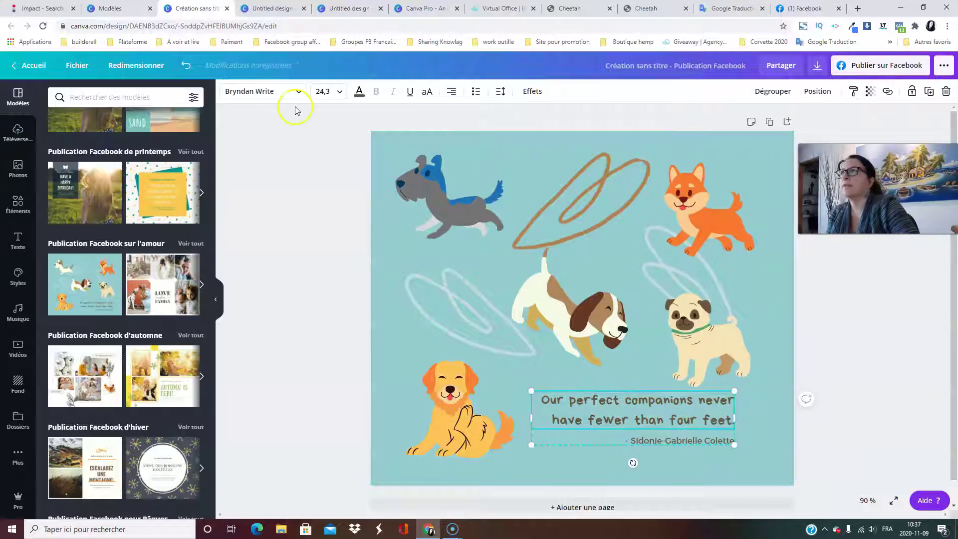
pyautogui.click(298, 173)
pyautogui.click(774, 163)
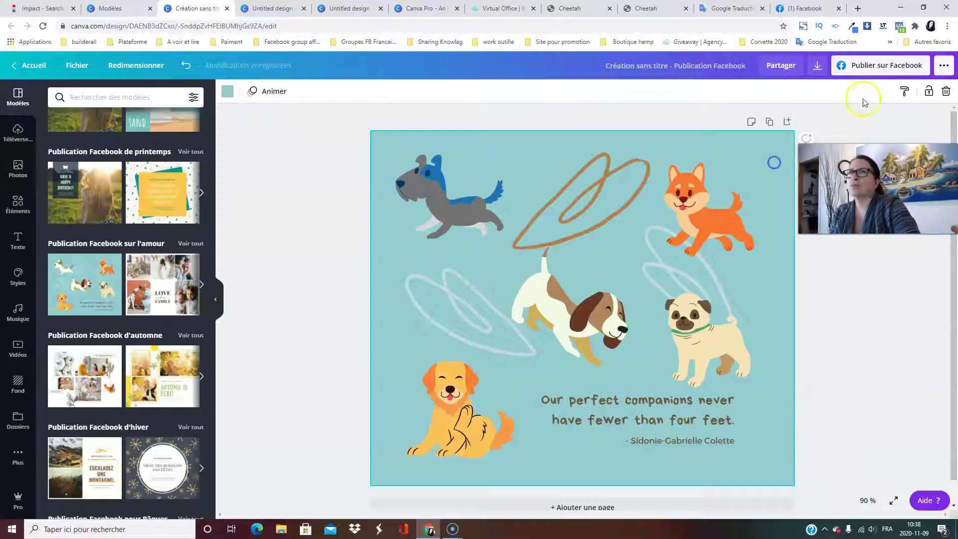
pyautogui.press('Delete')
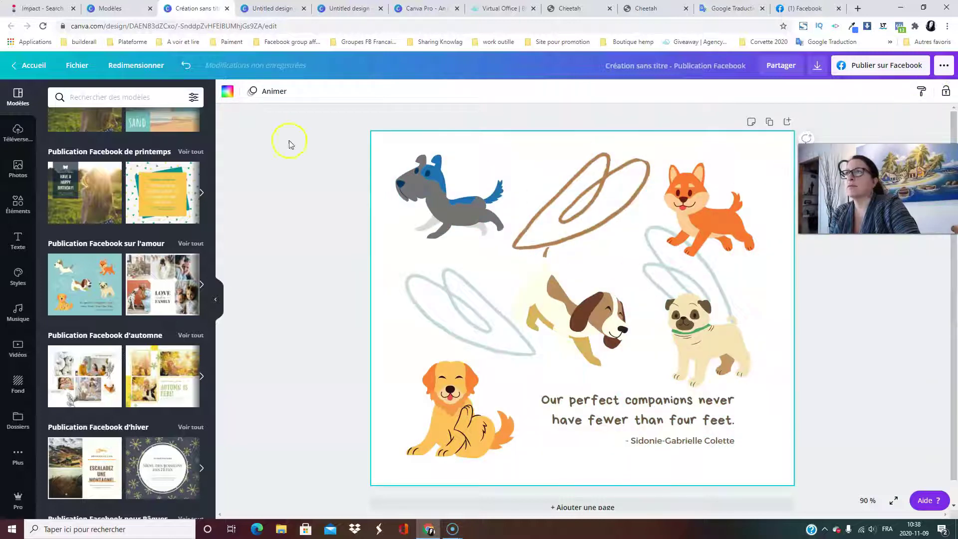
pyautogui.click(668, 136)
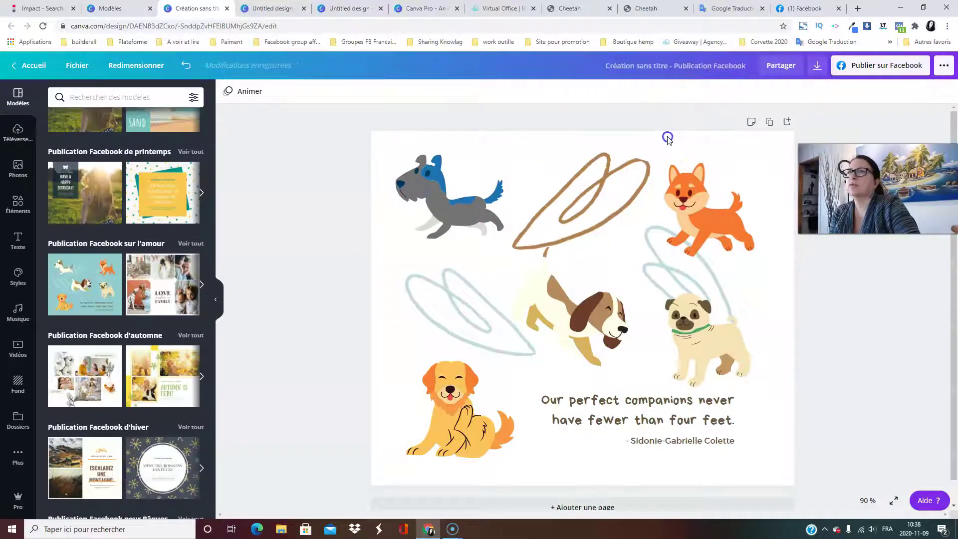
pyautogui.click(386, 188)
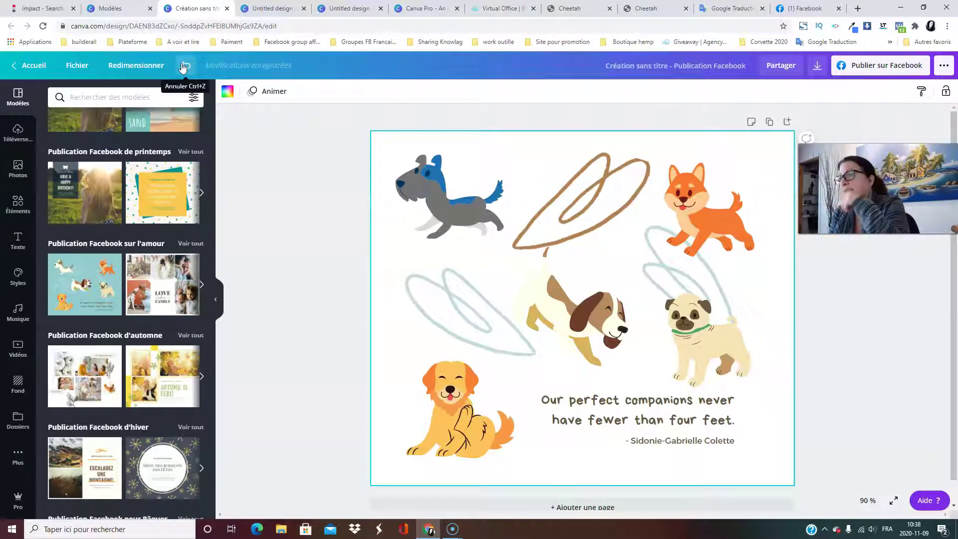
pyautogui.click(183, 67)
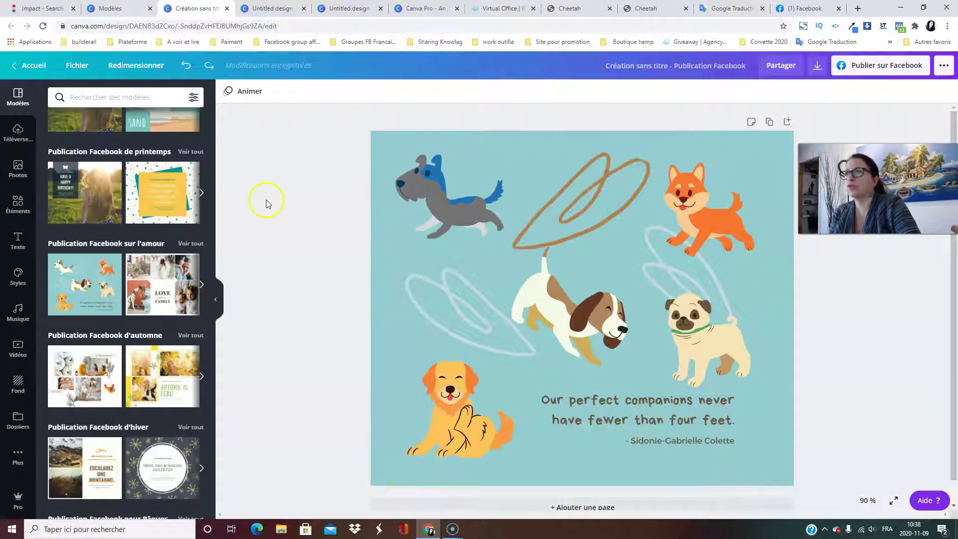
pyautogui.scroll(7, 165, 235)
# Undo the recent quote moves and the earlier repositioning of the dogs.
pyautogui.scroll(-7, 174, 260)
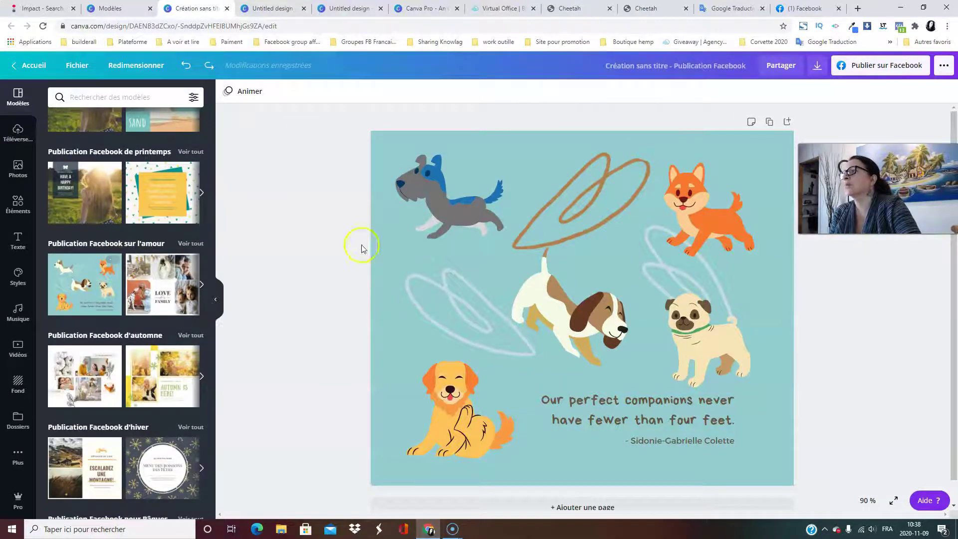
pyautogui.click(588, 202)
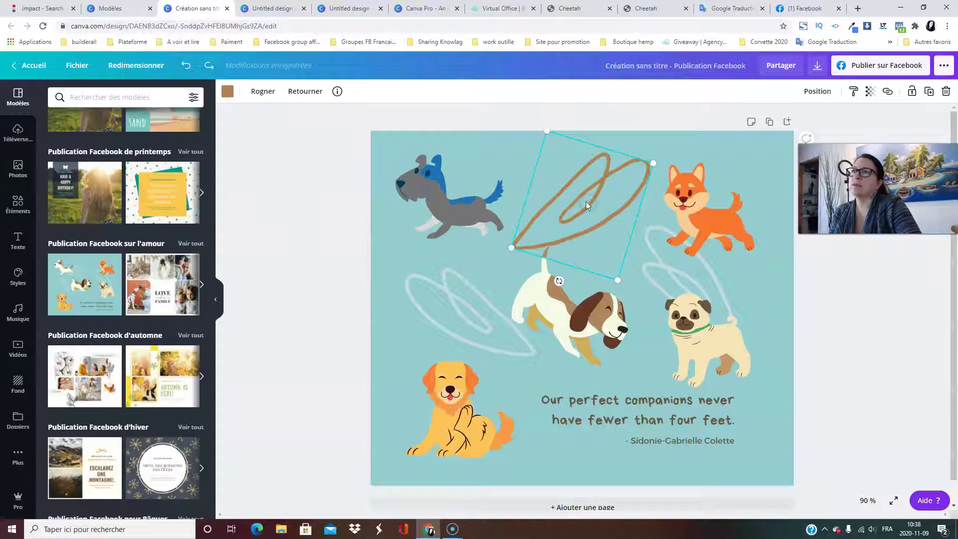
pyautogui.click(309, 237)
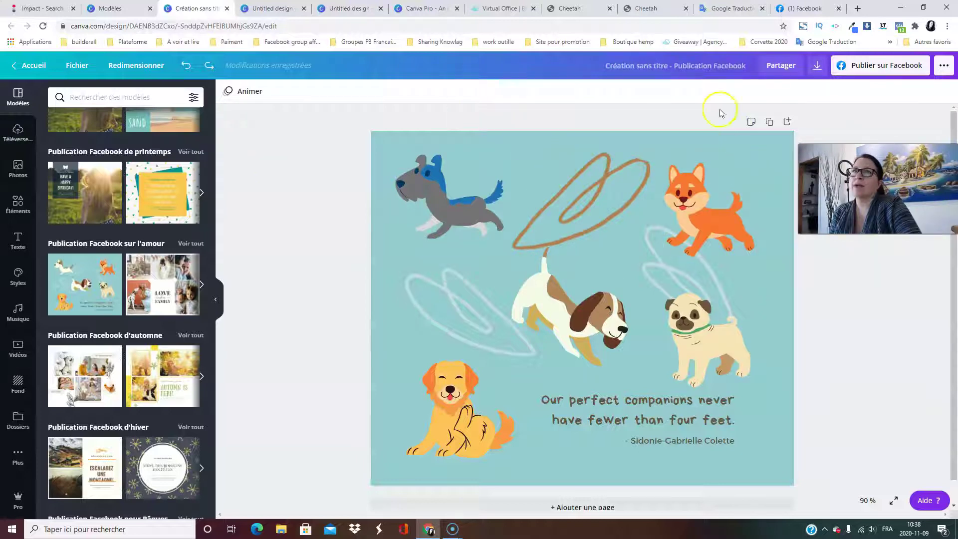
pyautogui.click(189, 69)
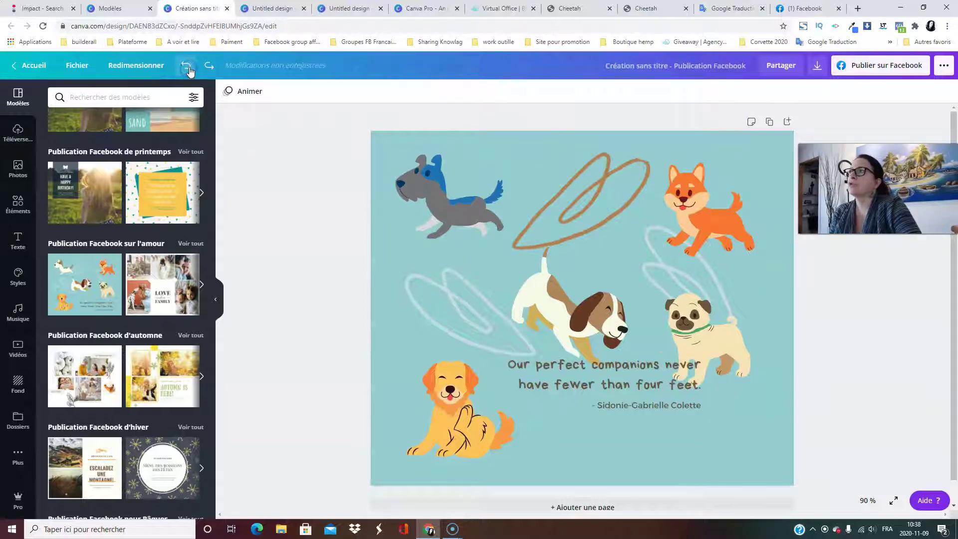
pyautogui.click(188, 69)
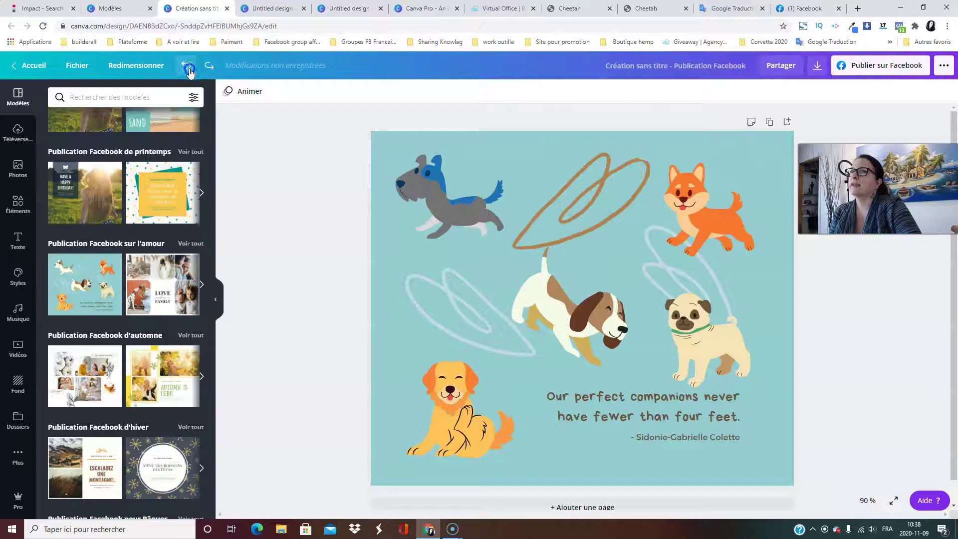
pyautogui.click(188, 70)
pyautogui.click(189, 71)
pyautogui.click(190, 71)
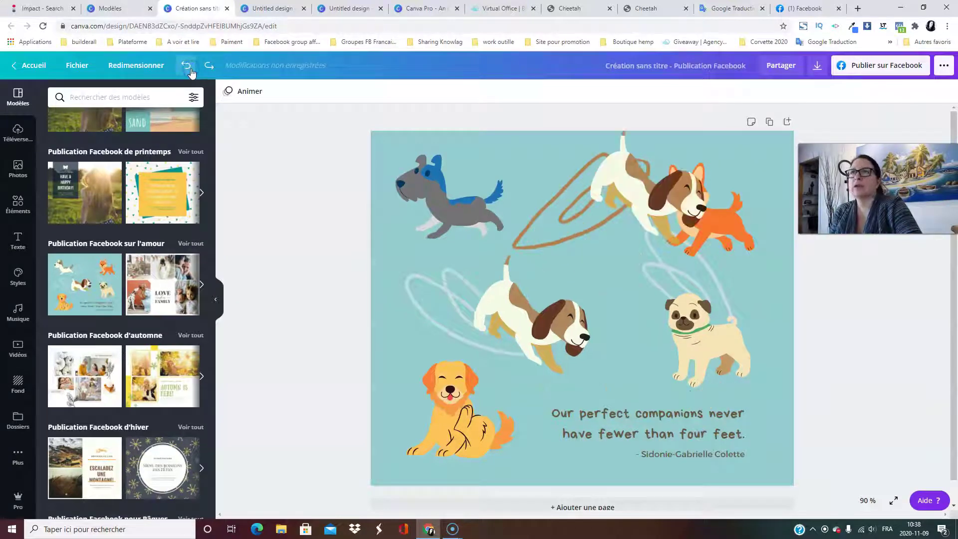
pyautogui.click(190, 72)
pyautogui.click(189, 68)
pyautogui.click(375, 137)
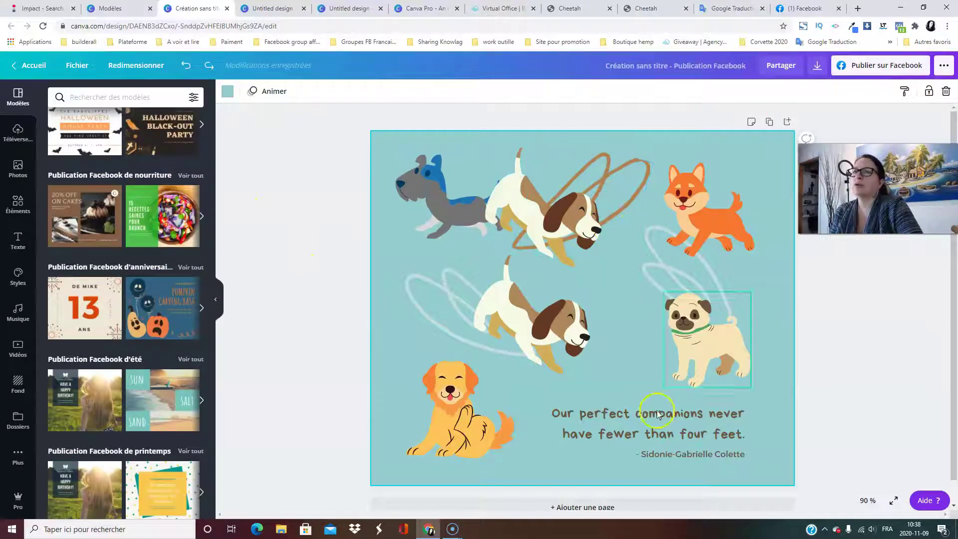
# Undo the duplicate beagle, the squiggle and terrier recolouring, and the remaining edits.
pyautogui.click(185, 67)
pyautogui.click(183, 68)
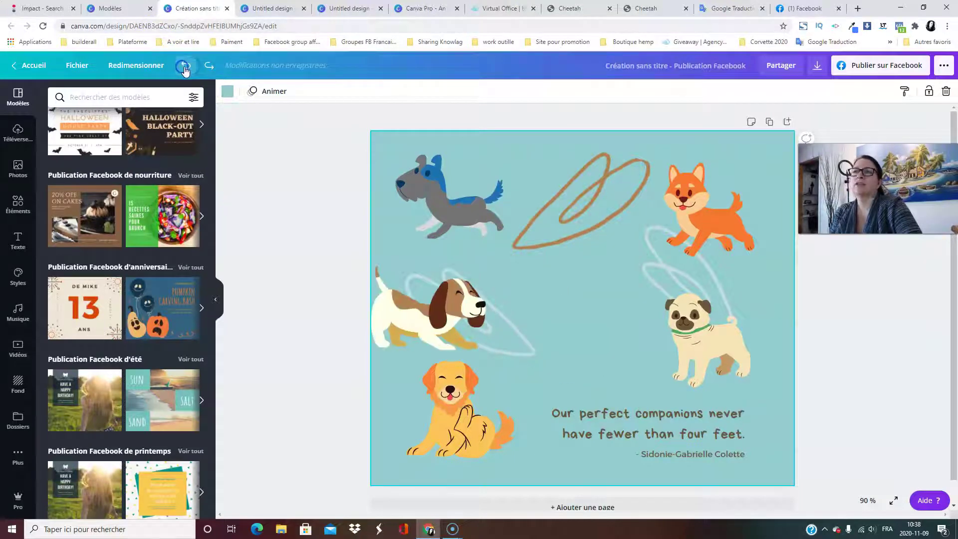
pyautogui.click(186, 68)
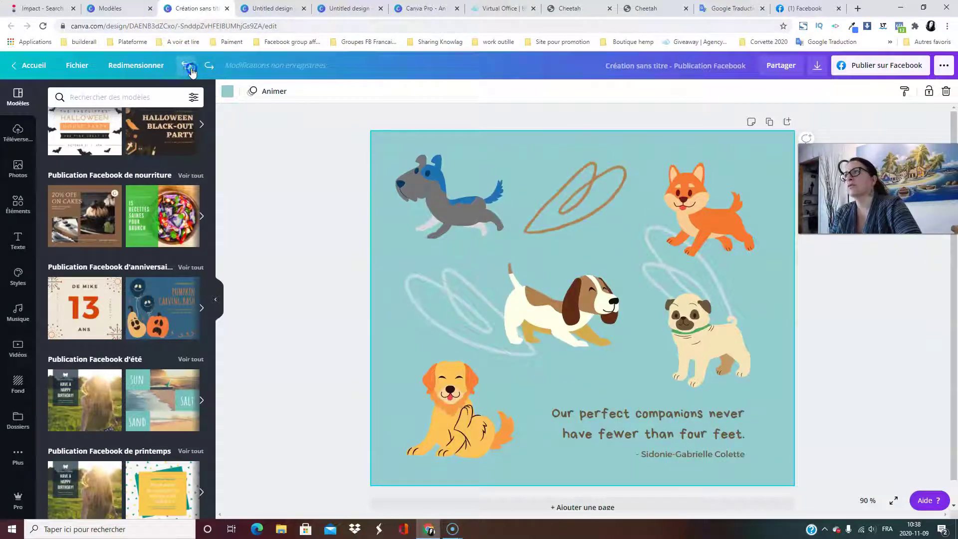
pyautogui.click(189, 69)
pyautogui.click(190, 69)
pyautogui.click(190, 69)
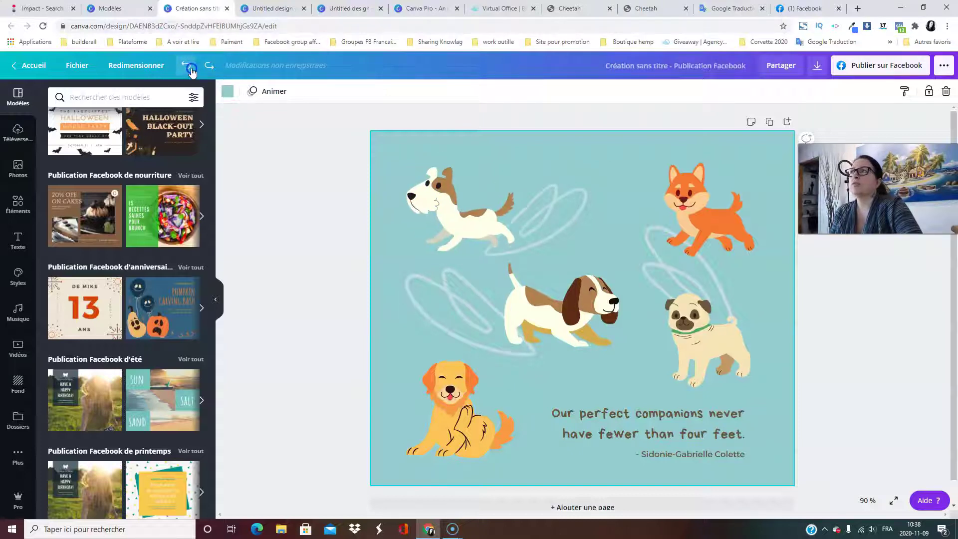
pyautogui.click(190, 68)
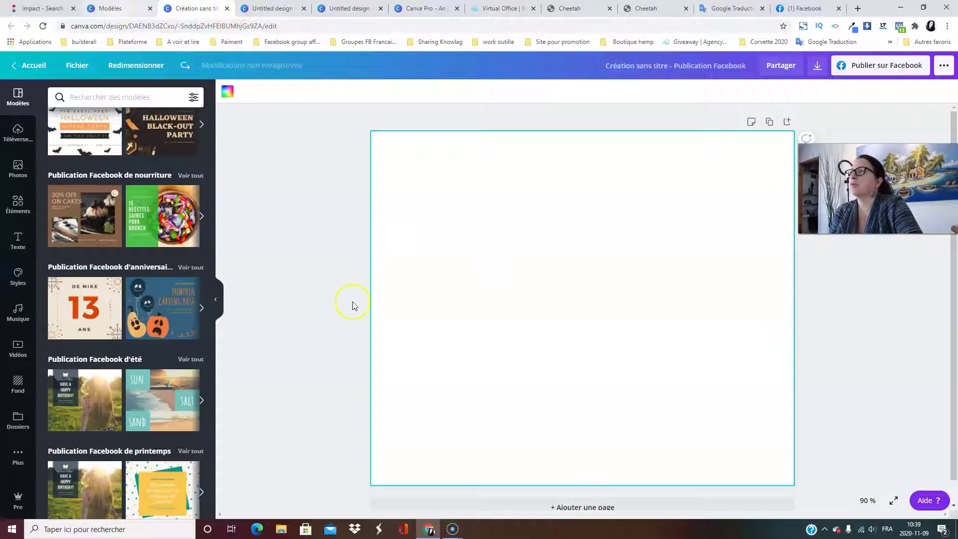
# From the Uploads panel, import media from the device to open the file picker on Téléchargements.
pyautogui.scroll(10, 178, 261)
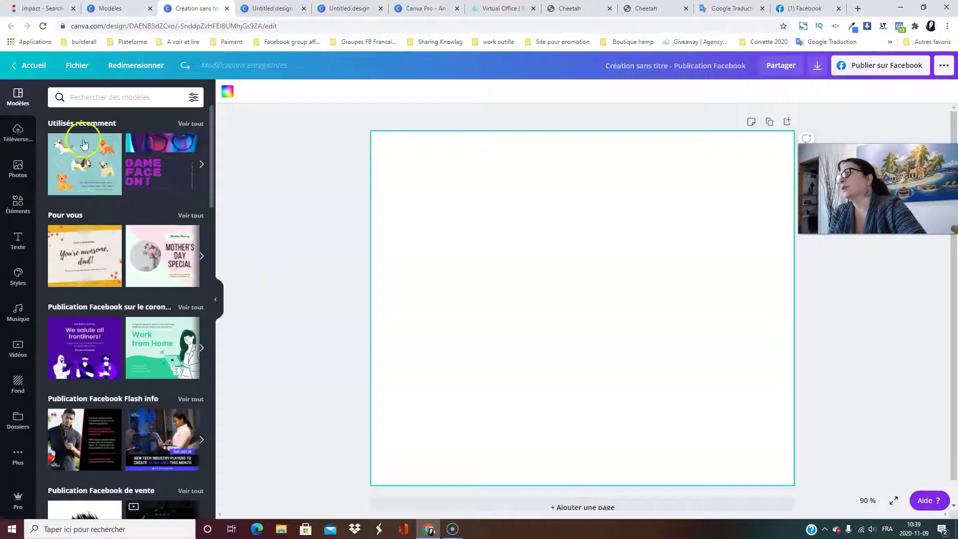
pyautogui.click(17, 132)
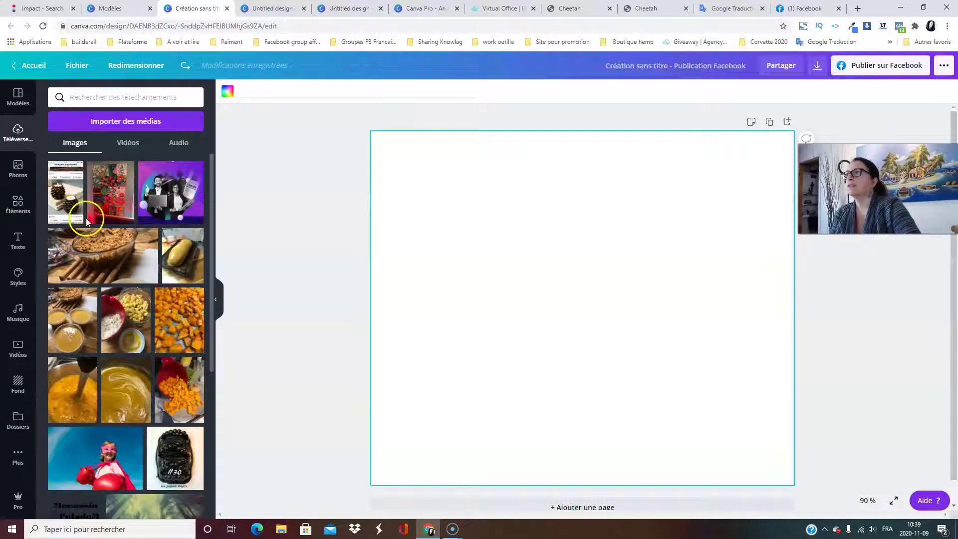
pyautogui.click(90, 123)
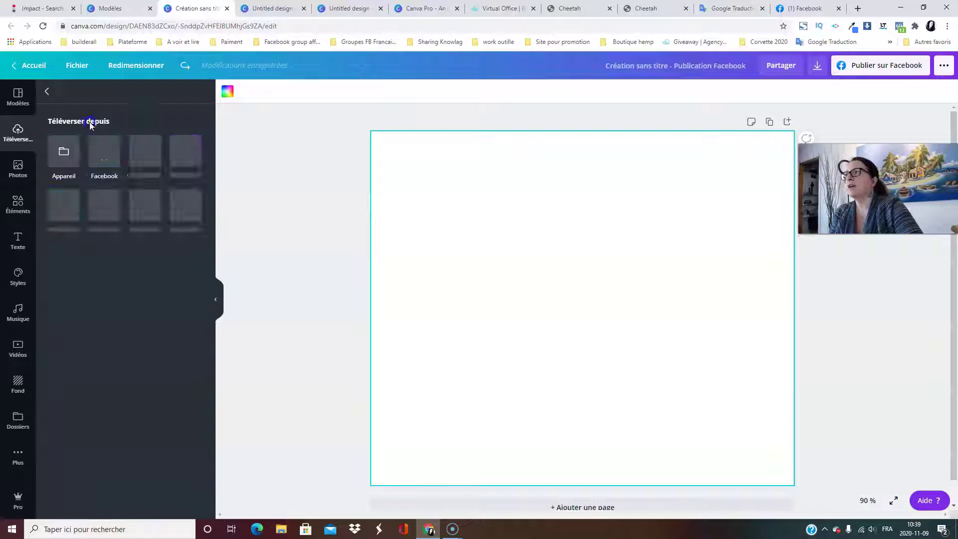
pyautogui.click(64, 156)
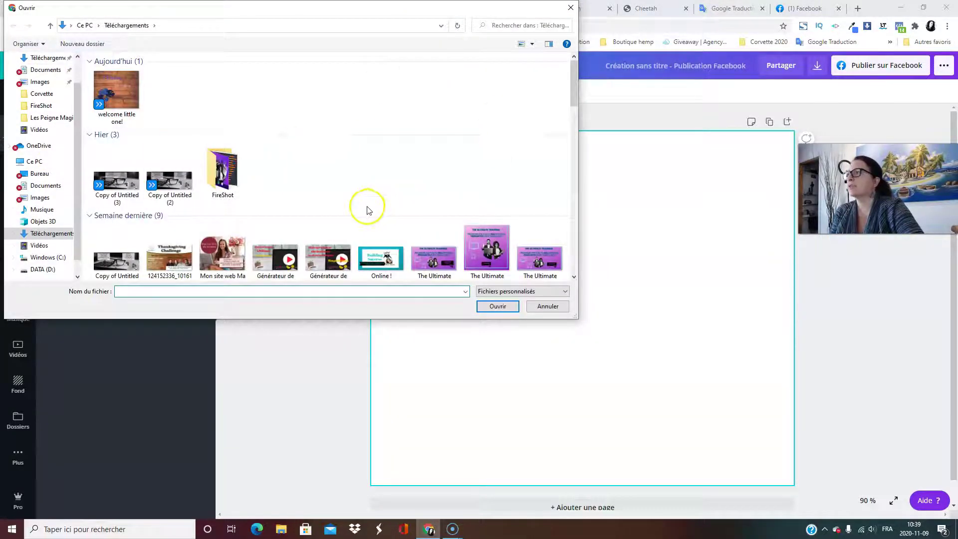
# Select image-from-rawpixel-id-51082-jpeg under Le mois dernier and upload it.
pyautogui.scroll(-4, 360, 208)
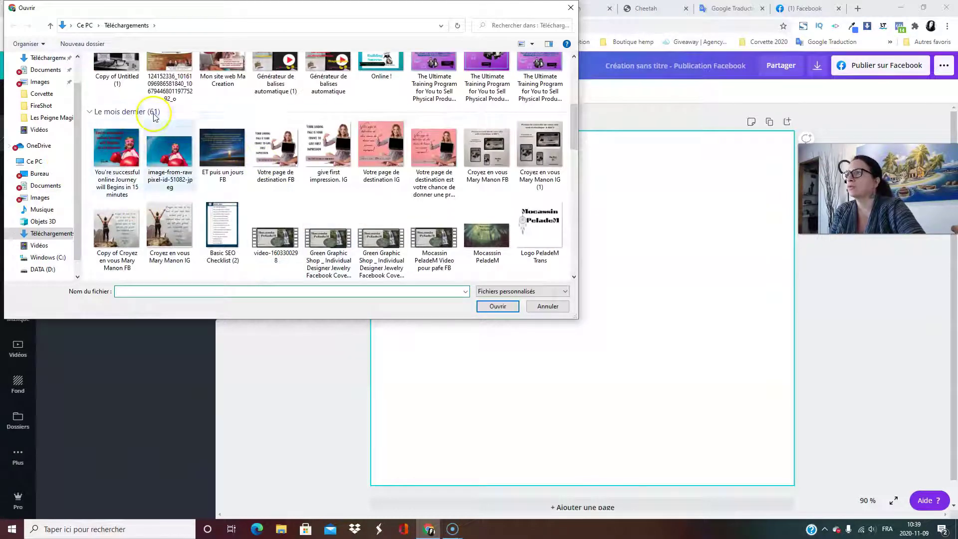
pyautogui.click(163, 142)
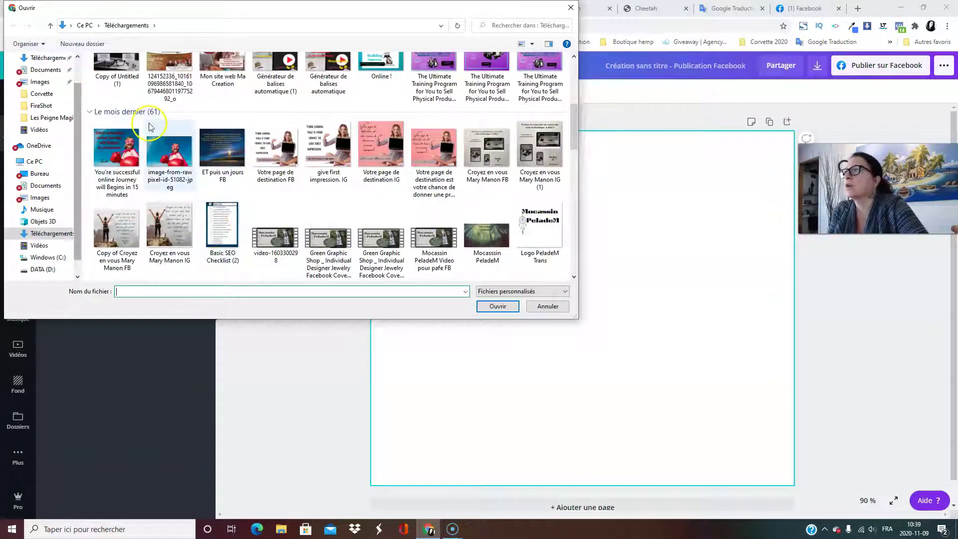
pyautogui.click(494, 307)
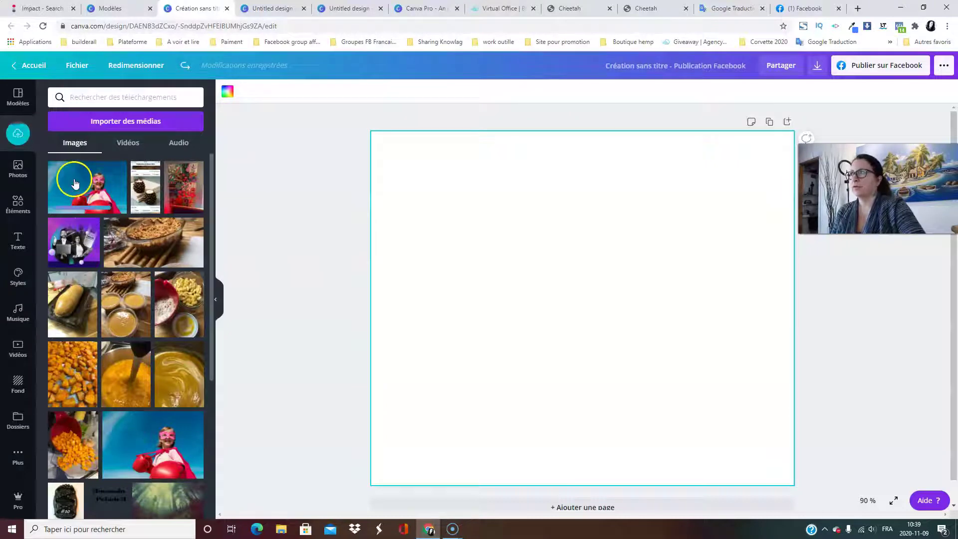
# Switch the uploads panel from videos and audio to the Images tab and browse the uploaded images.
pyautogui.click(81, 154)
pyautogui.click(127, 144)
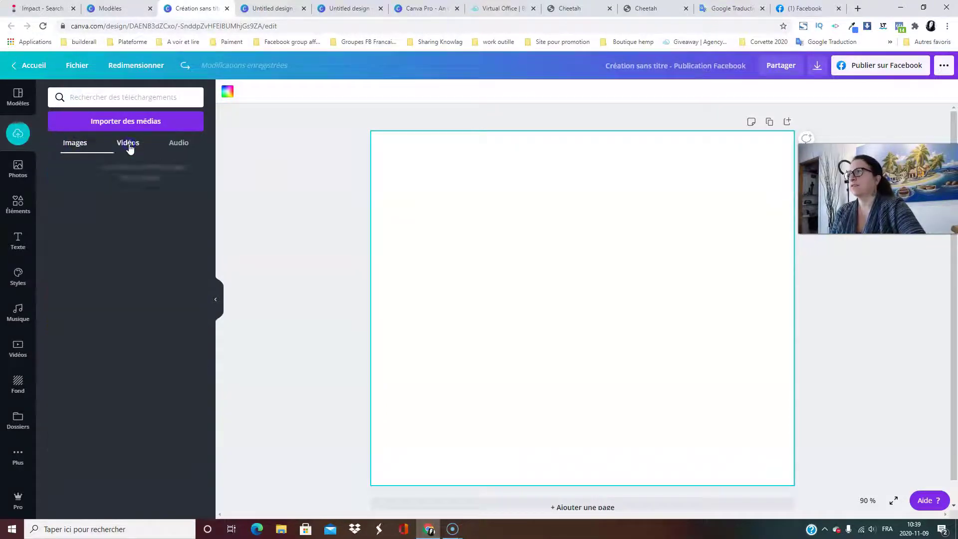
pyautogui.click(178, 148)
pyautogui.click(176, 145)
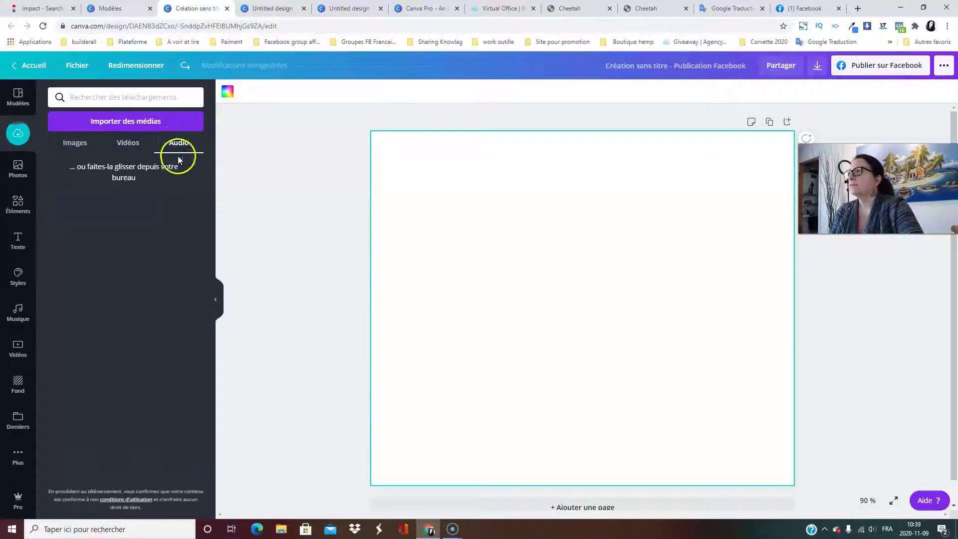
pyautogui.click(71, 146)
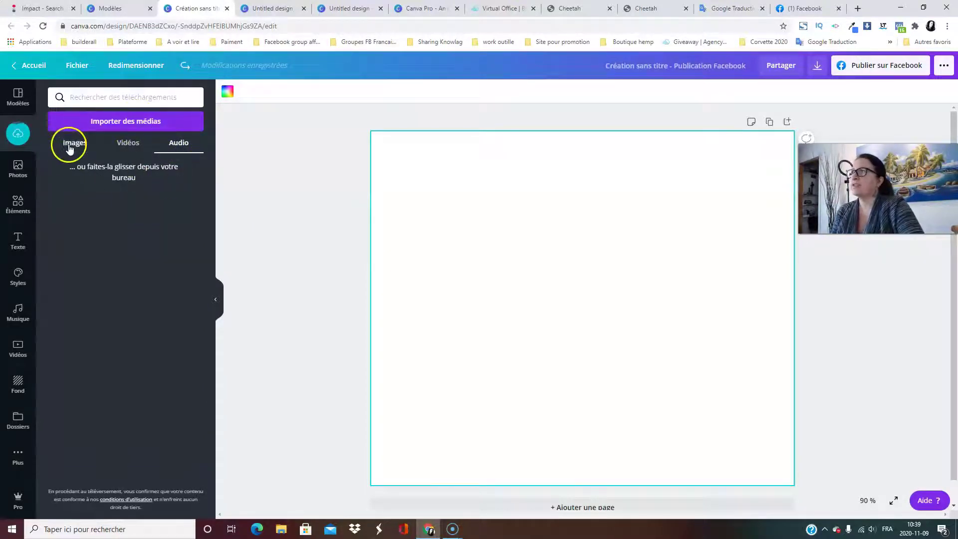
pyautogui.click(100, 119)
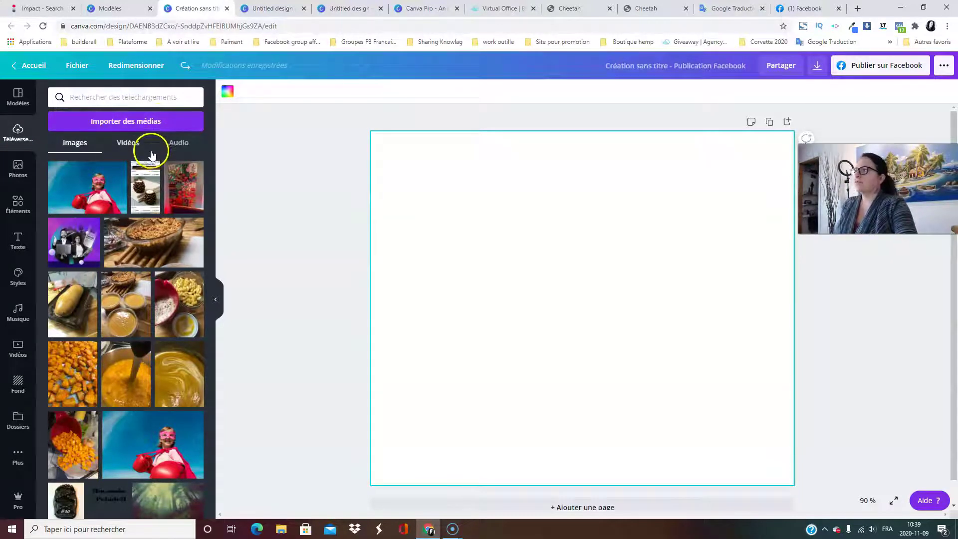
pyautogui.scroll(-20, 118, 160)
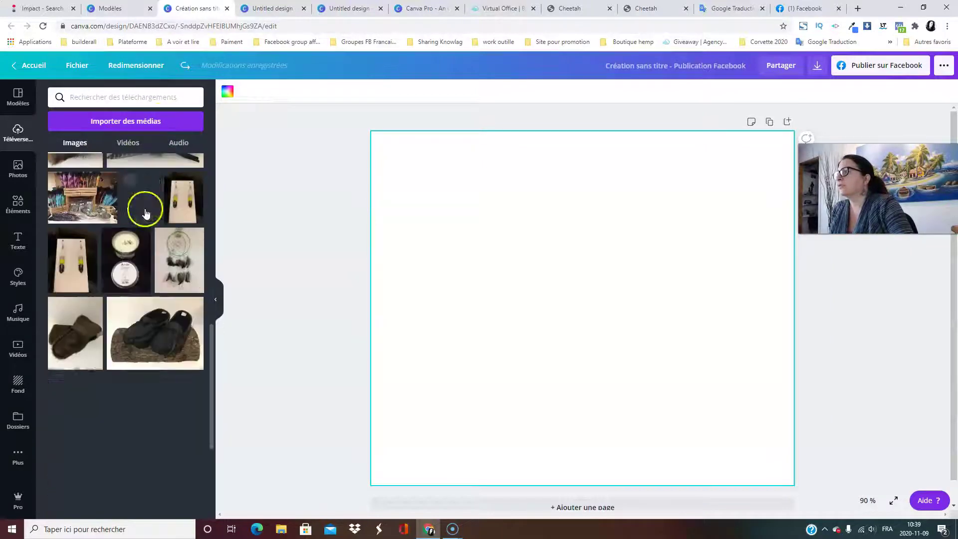
pyautogui.scroll(20, 148, 223)
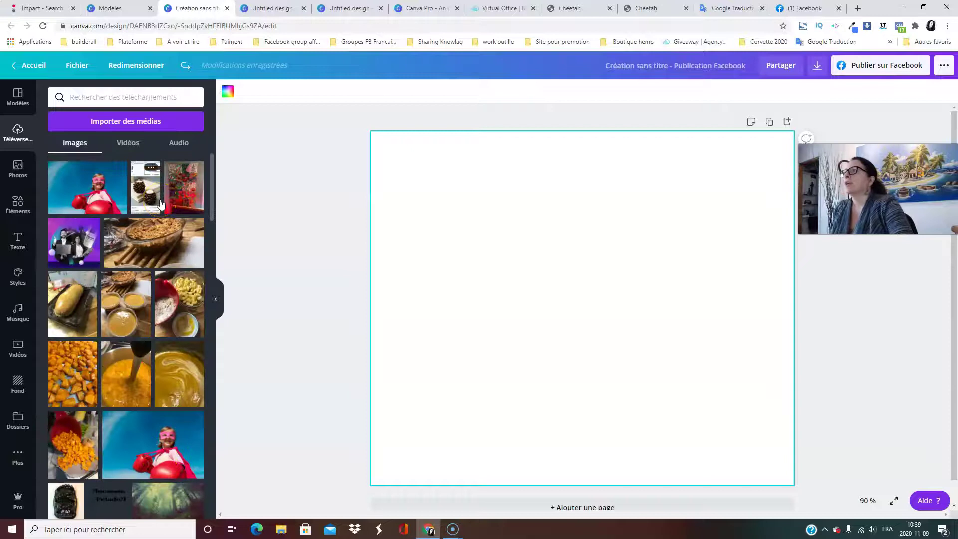
# Open the Photos stock library and scroll through its categories and trending photos.
pyautogui.click(21, 176)
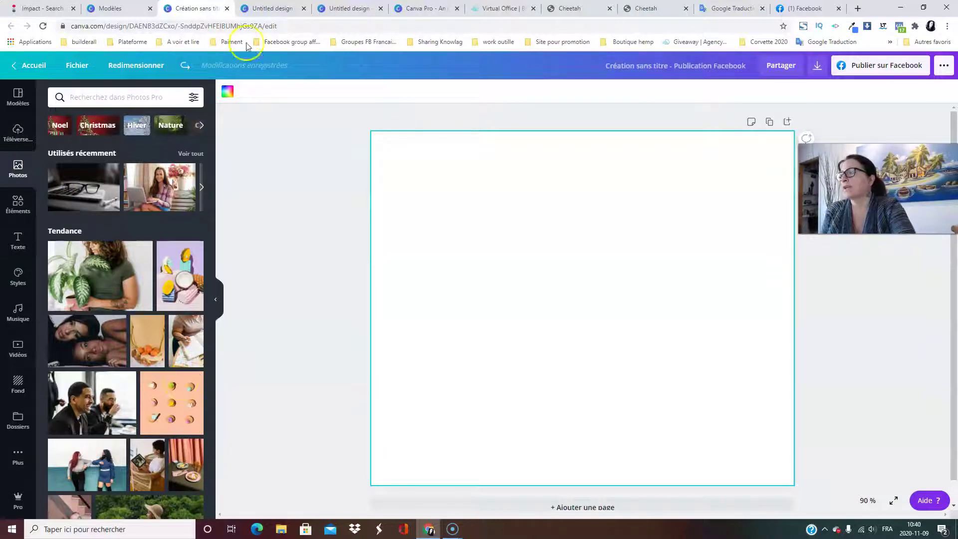
pyautogui.scroll(-3, 115, 320)
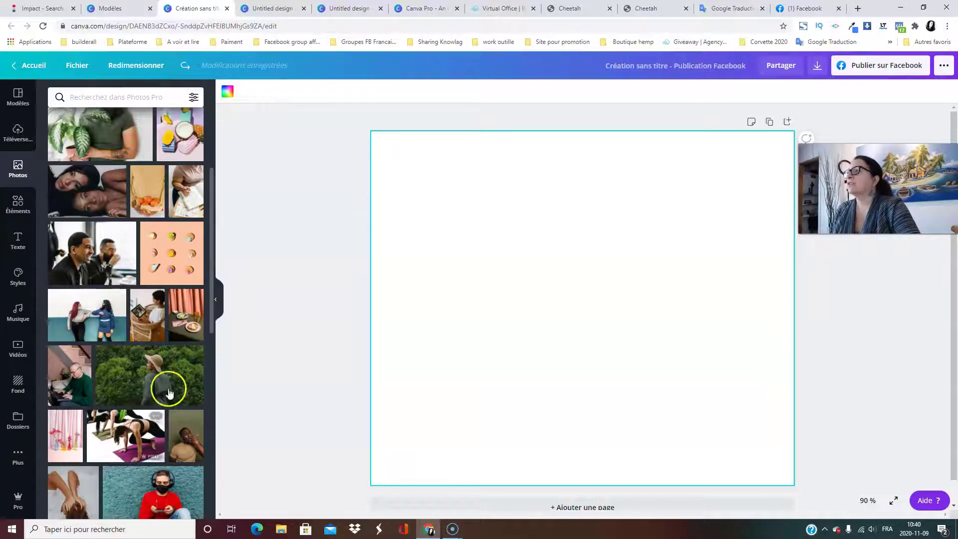
pyautogui.scroll(-4, 166, 387)
pyautogui.scroll(8, 153, 324)
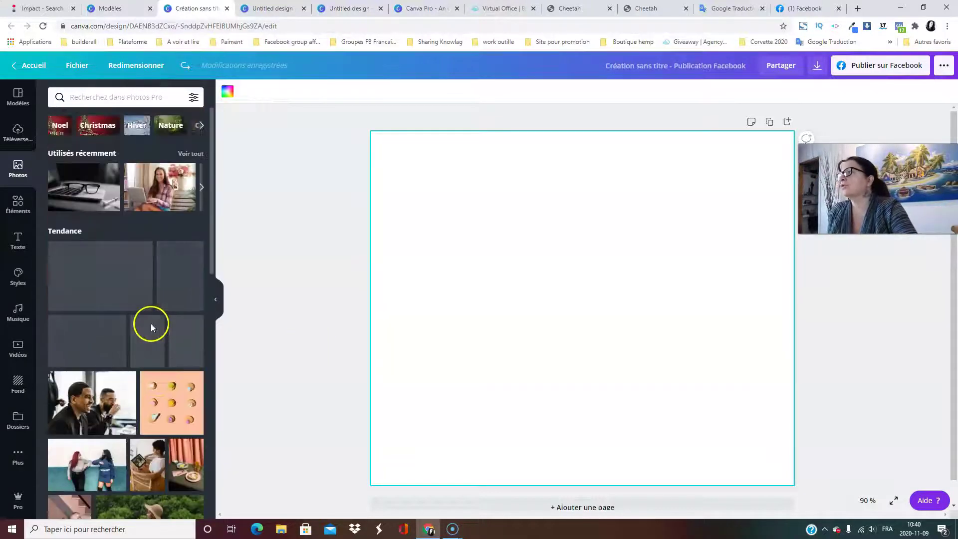
pyautogui.scroll(-10, 115, 250)
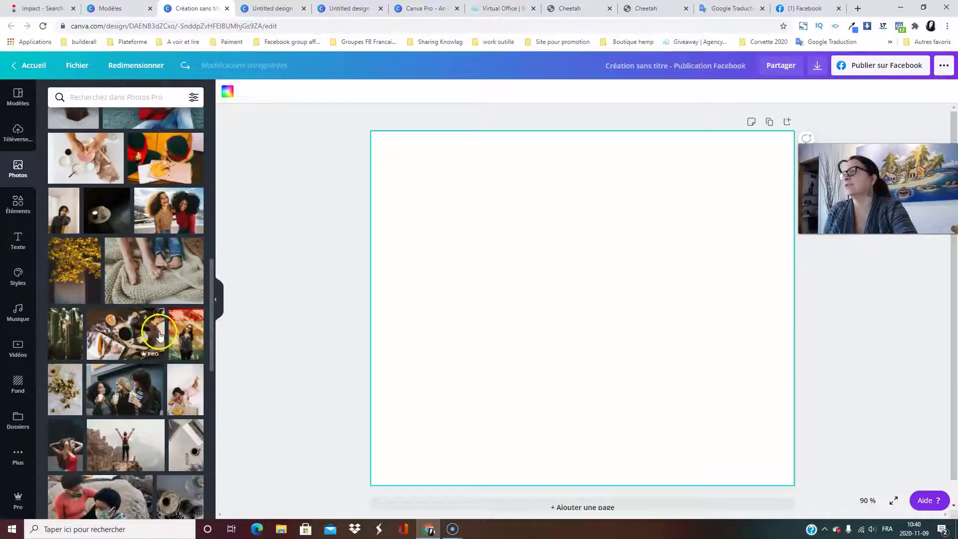
pyautogui.scroll(-5, 140, 320)
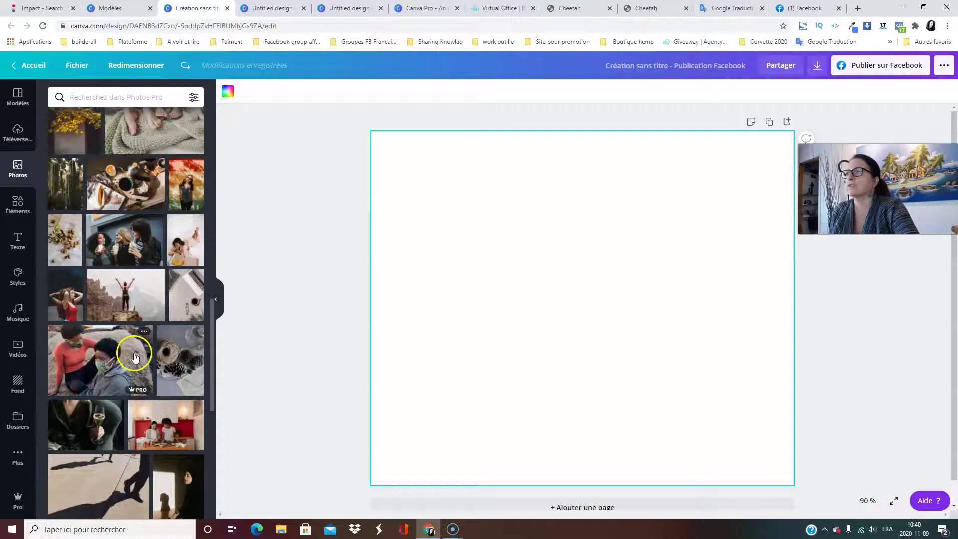
pyautogui.scroll(15, 140, 352)
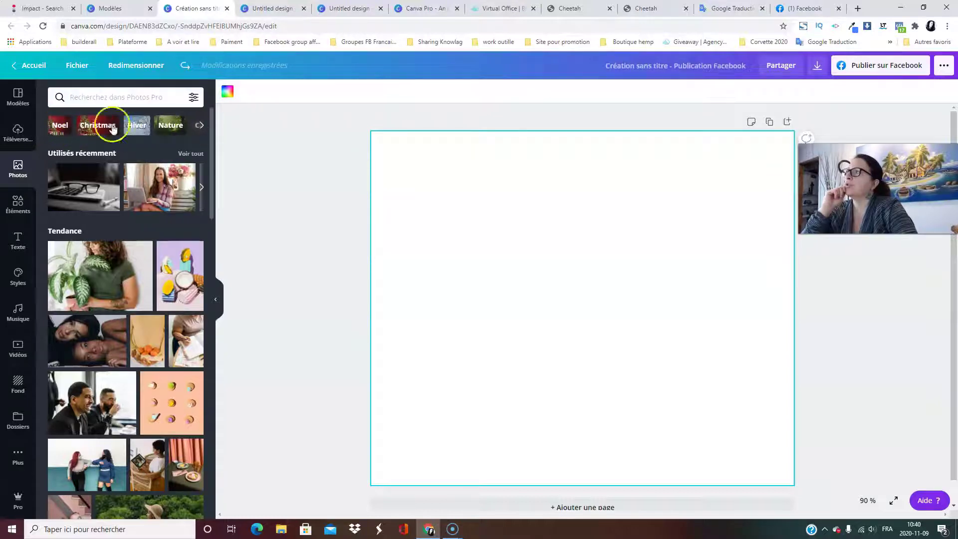
# Browse the Noel and Hiver photo categories, clearing each search afterwards.
pyautogui.click(61, 128)
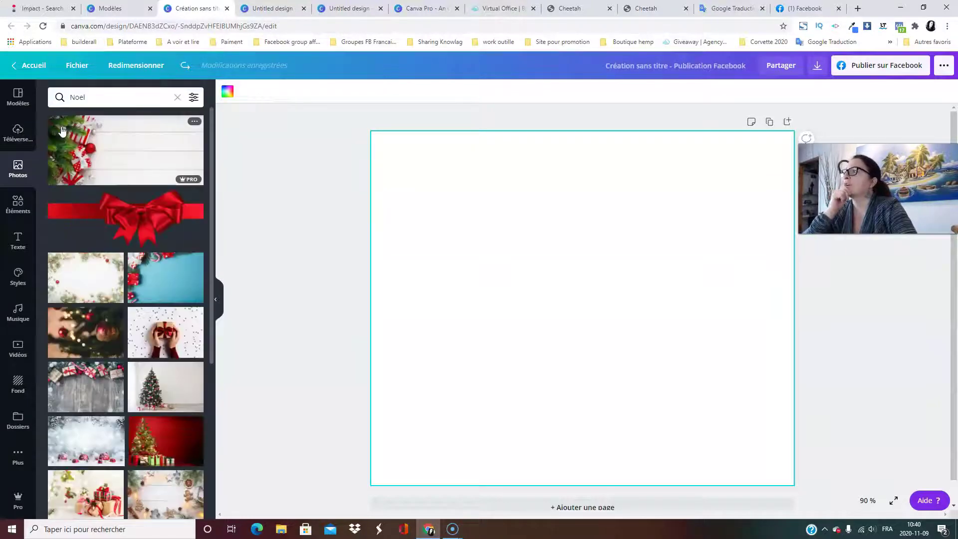
pyautogui.click(178, 98)
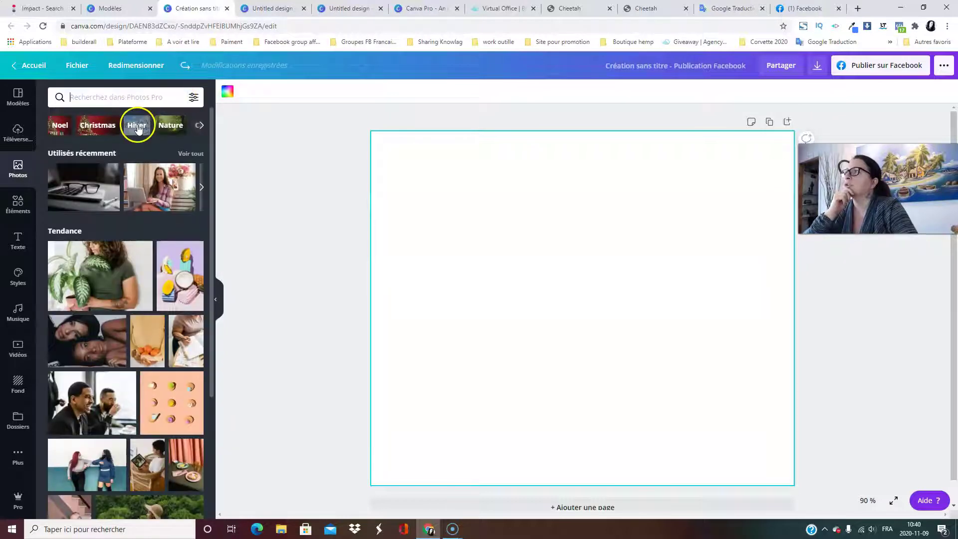
pyautogui.click(139, 129)
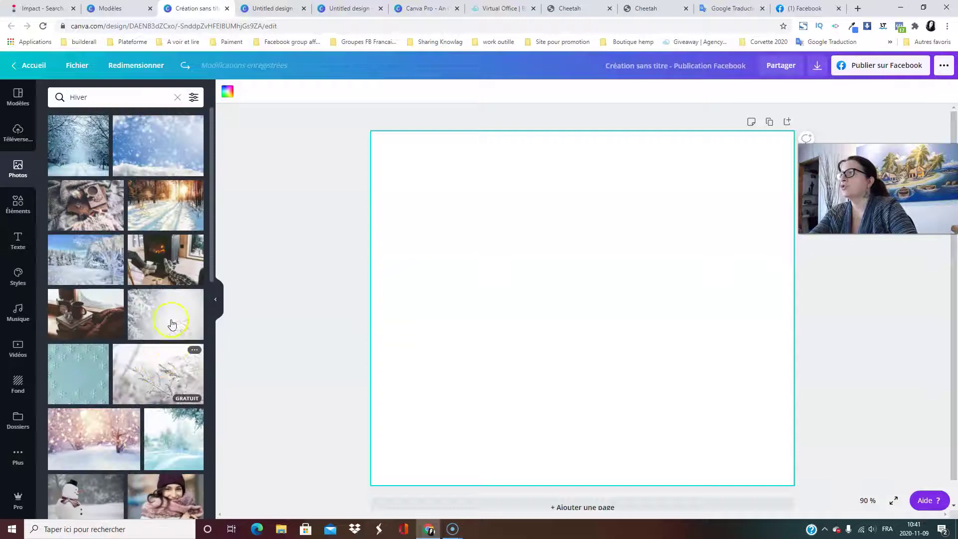
pyautogui.click(177, 97)
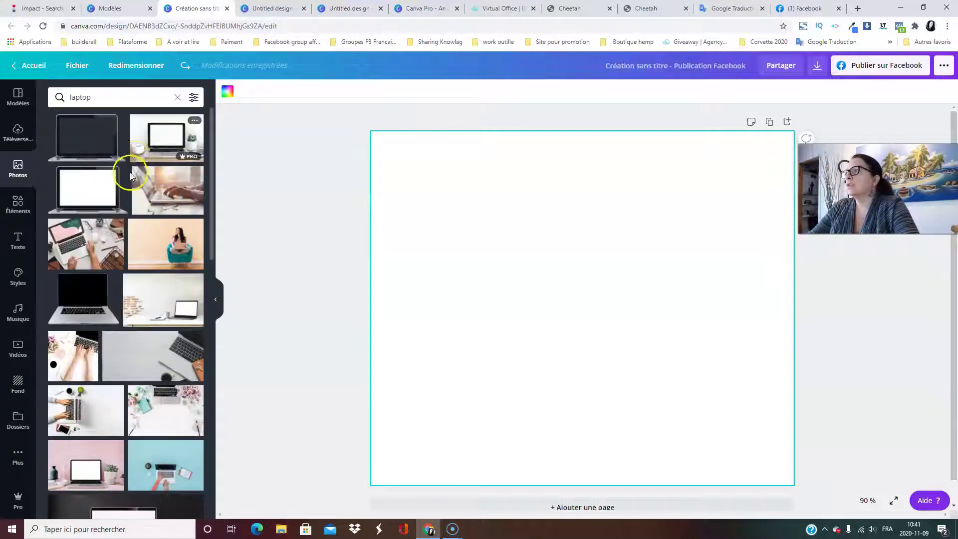
pyautogui.scroll(-10, 131, 190)
pyautogui.scroll(6, 125, 217)
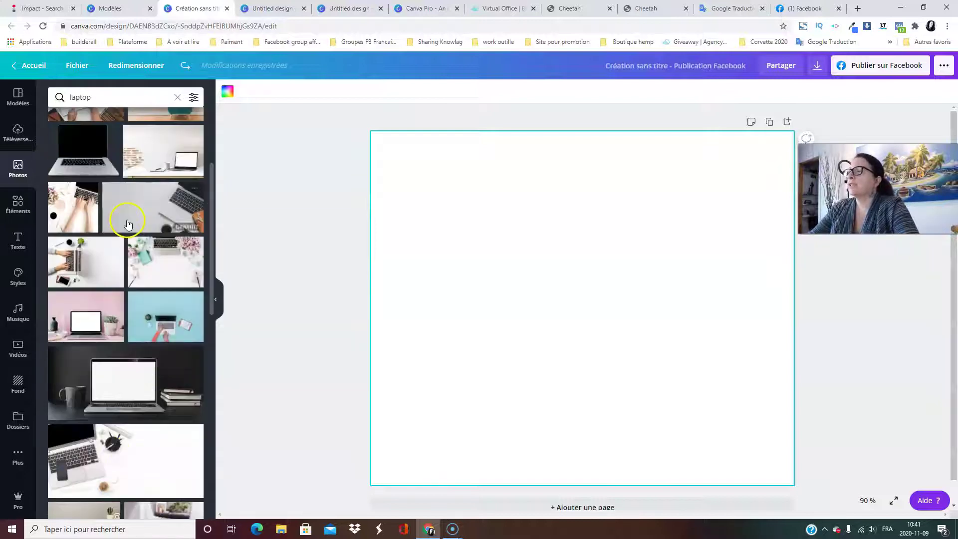
# Add the laptop-and-lilac desk photo and stretch it down to the page's bottom edge.
pyautogui.click(160, 274)
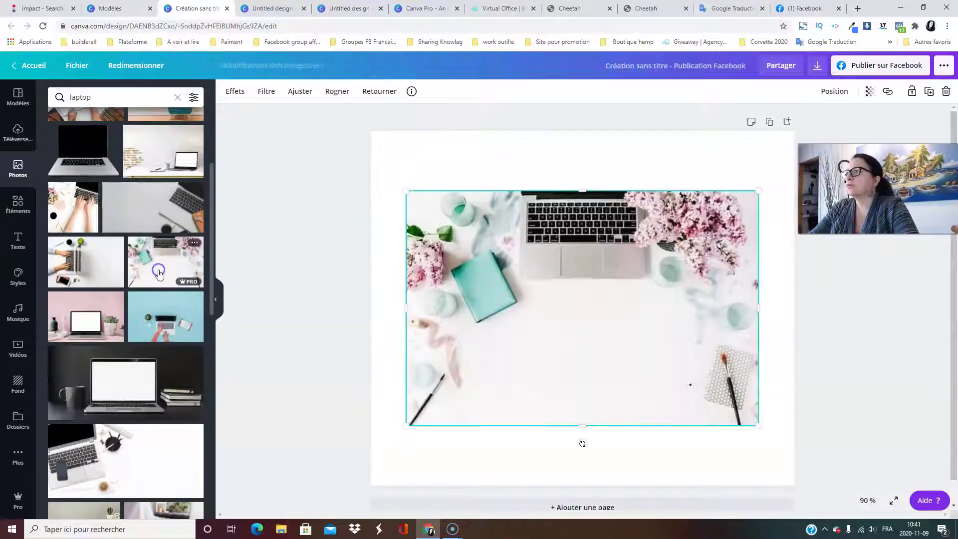
pyautogui.moveTo(562, 276); pyautogui.dragTo(580, 291)
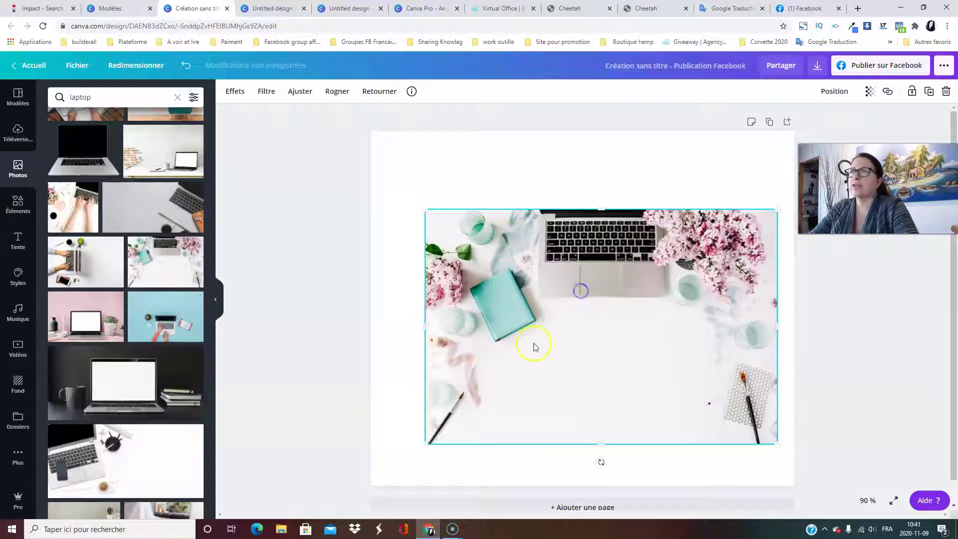
pyautogui.moveTo(645, 355); pyautogui.dragTo(638, 326)
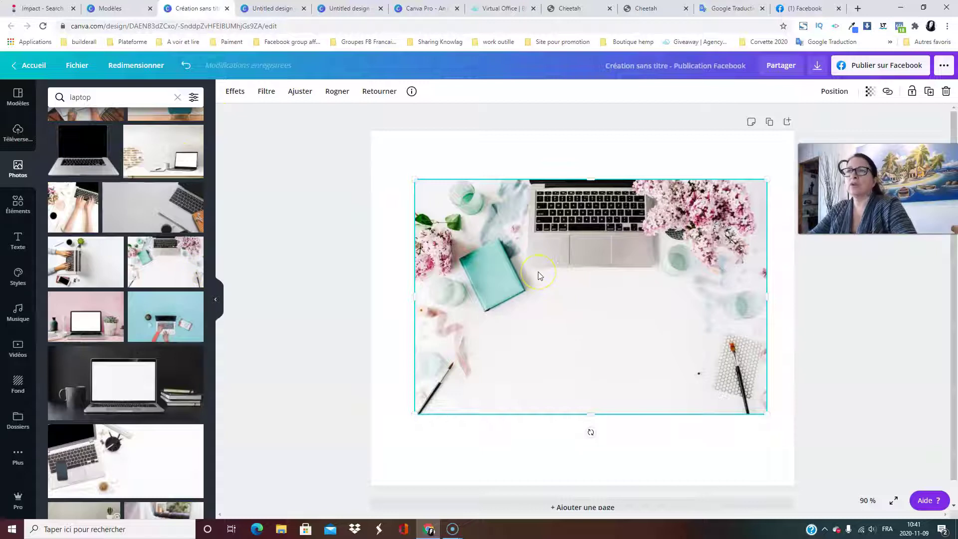
pyautogui.moveTo(415, 178); pyautogui.dragTo(351, 136)
pyautogui.moveTo(598, 372); pyautogui.dragTo(615, 375)
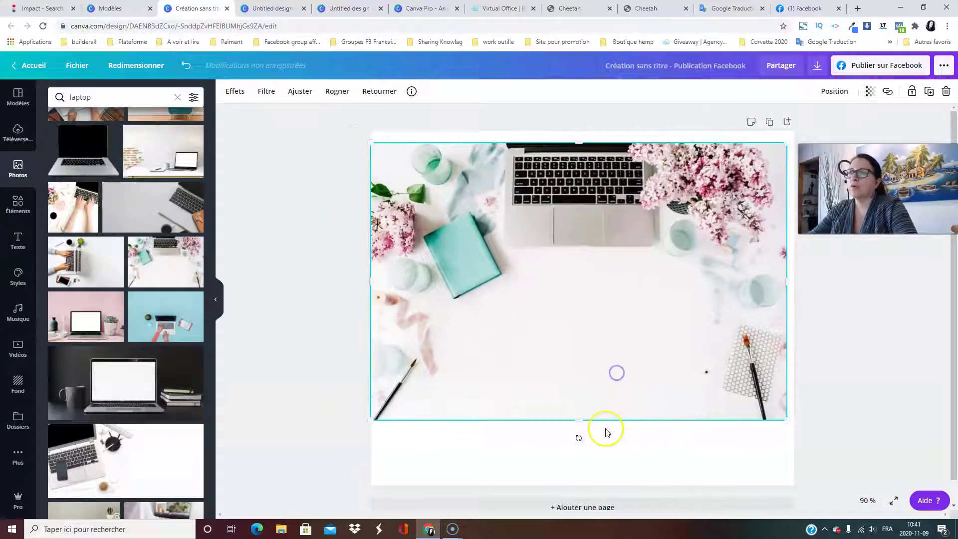
pyautogui.moveTo(580, 417); pyautogui.dragTo(603, 491)
pyautogui.moveTo(604, 434); pyautogui.dragTo(615, 422)
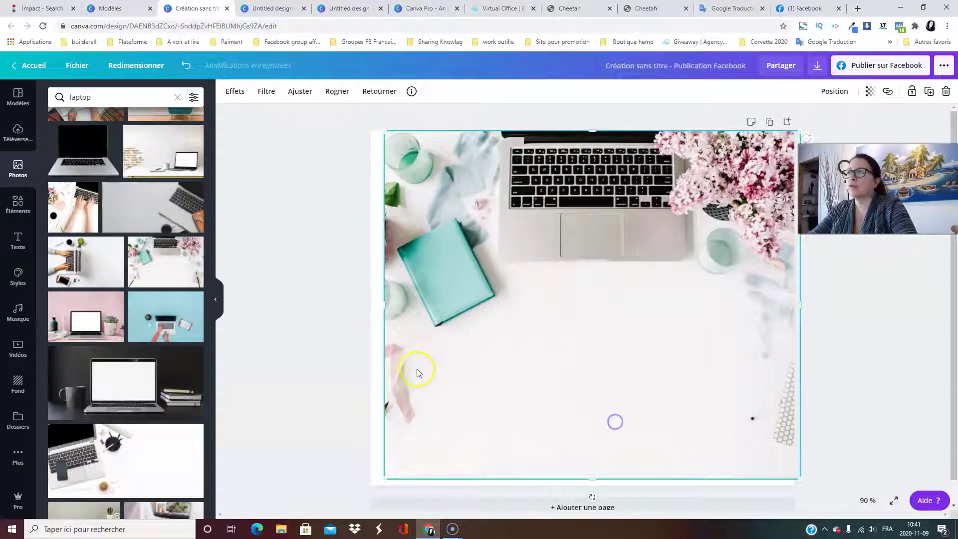
# Widen the photo to 984, then shrink, recentre and crop its left side to fit.
pyautogui.moveTo(384, 306); pyautogui.dragTo(357, 307)
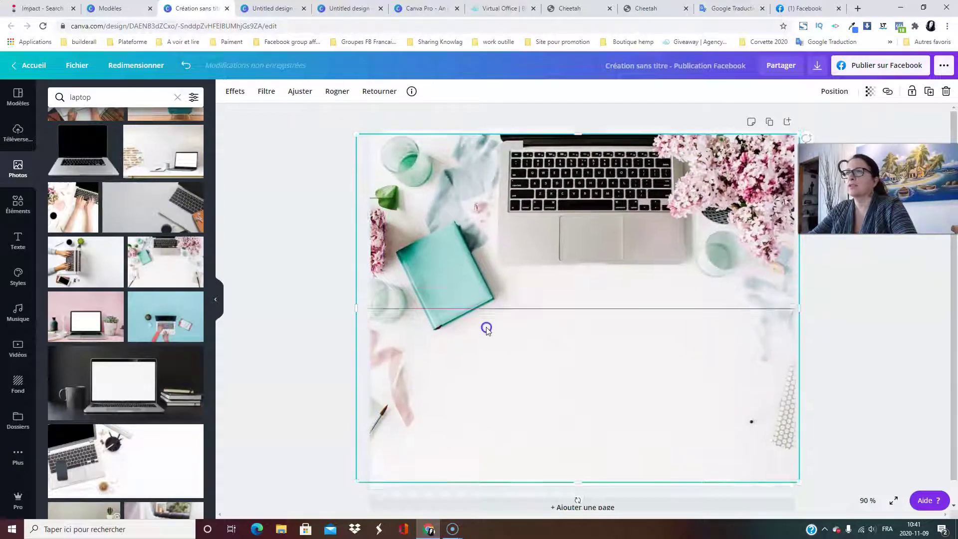
pyautogui.moveTo(509, 259); pyautogui.dragTo(507, 272)
pyautogui.moveTo(355, 145); pyautogui.dragTo(528, 246)
pyautogui.moveTo(576, 316); pyautogui.dragTo(531, 268)
pyautogui.moveTo(447, 312); pyautogui.dragTo(418, 326)
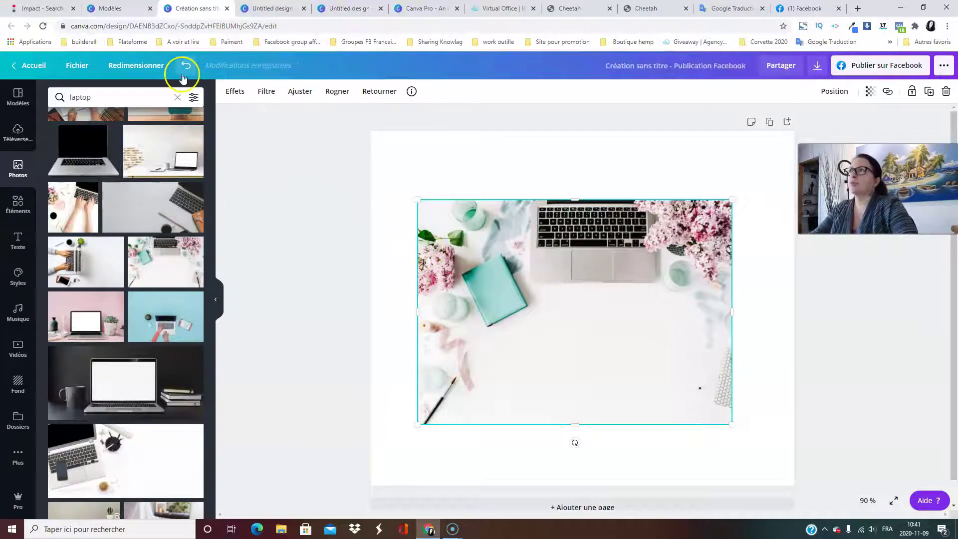
pyautogui.click(239, 97)
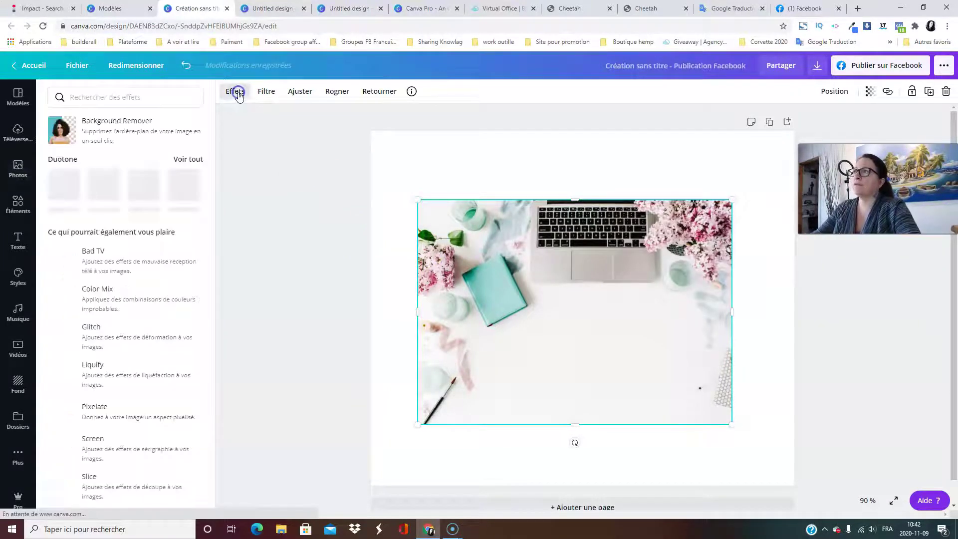
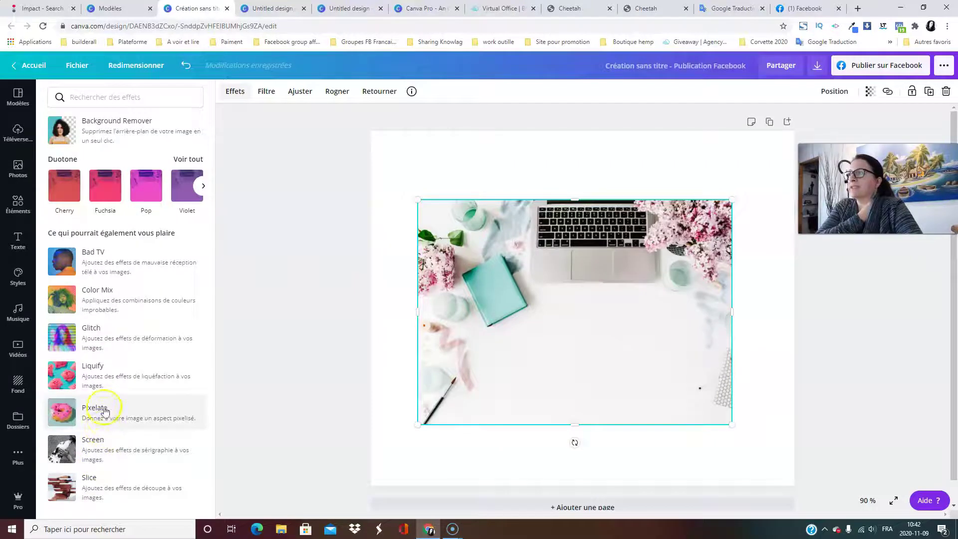
# Preview the Street, Drama, Peony, Cali, Epic, Summer and Afterglow filters, then set the photo to no filter.
pyautogui.click(270, 91)
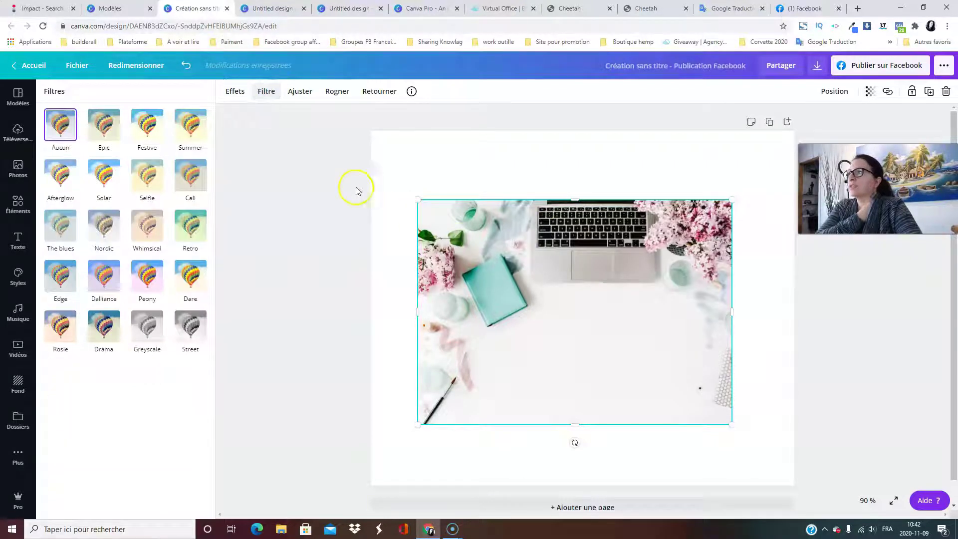
pyautogui.click(193, 322)
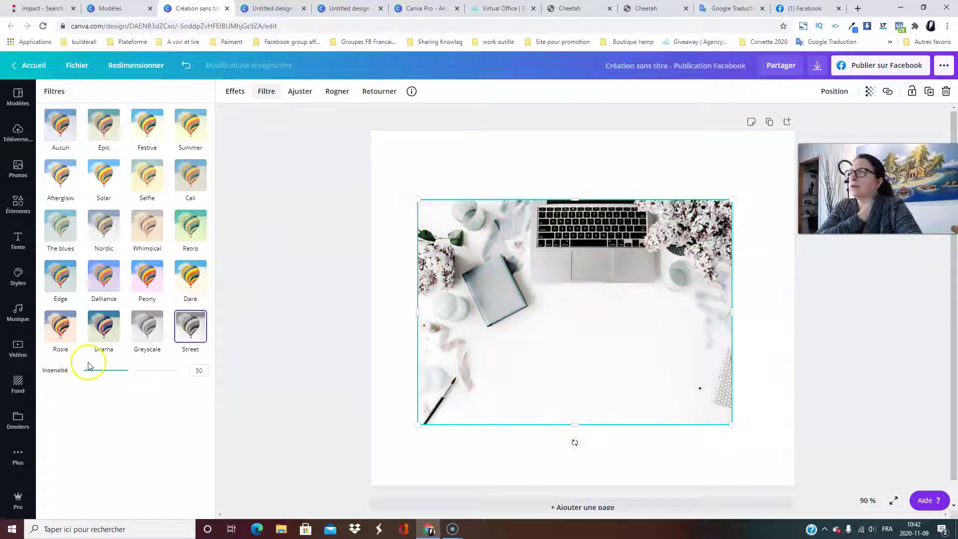
pyautogui.click(109, 332)
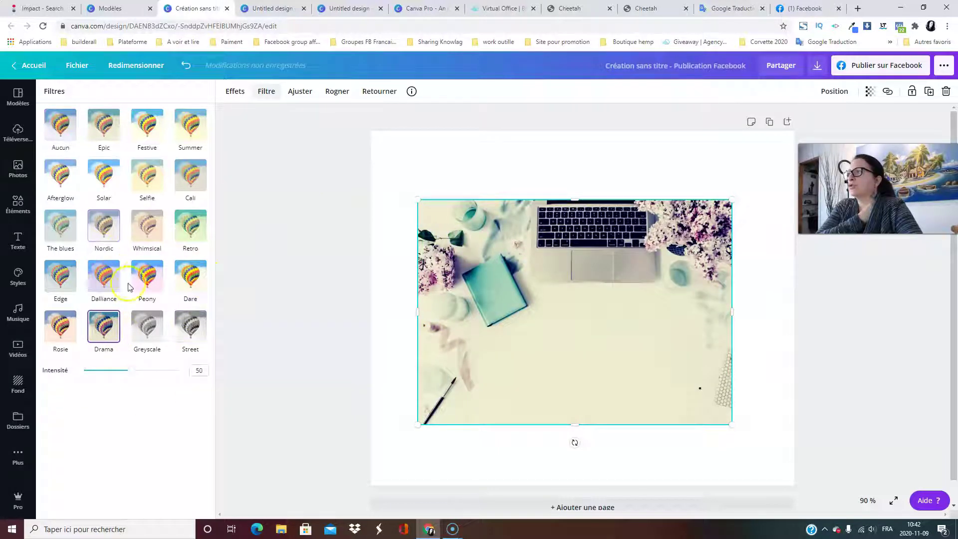
pyautogui.click(146, 276)
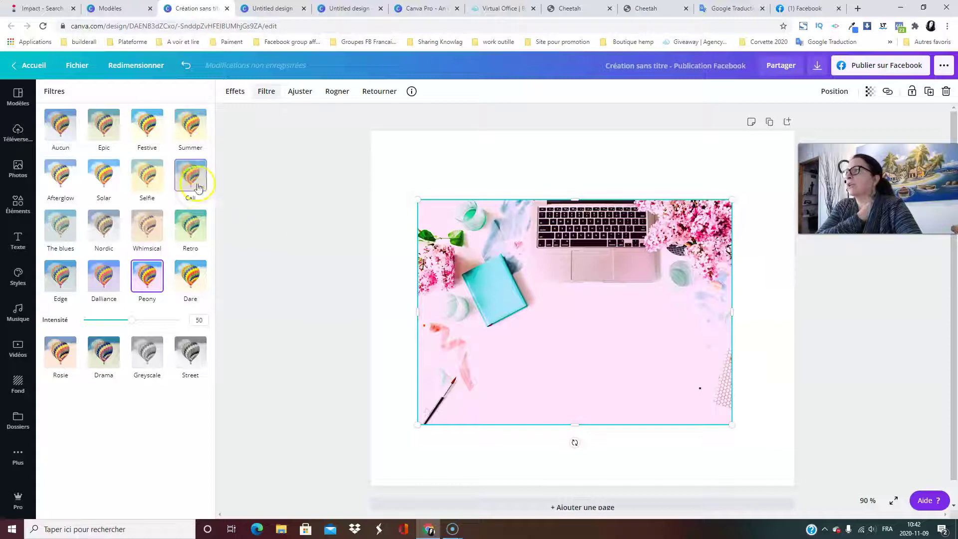
pyautogui.click(193, 179)
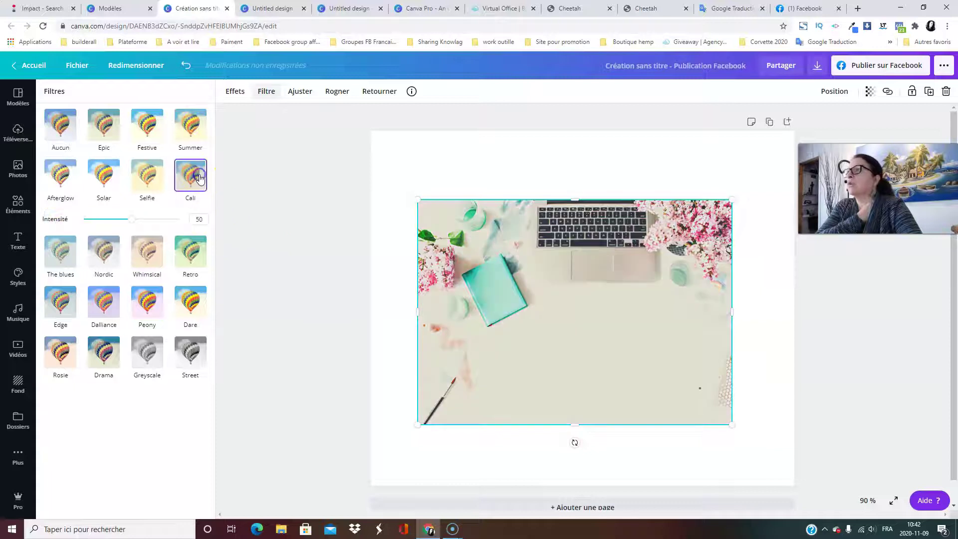
pyautogui.click(103, 125)
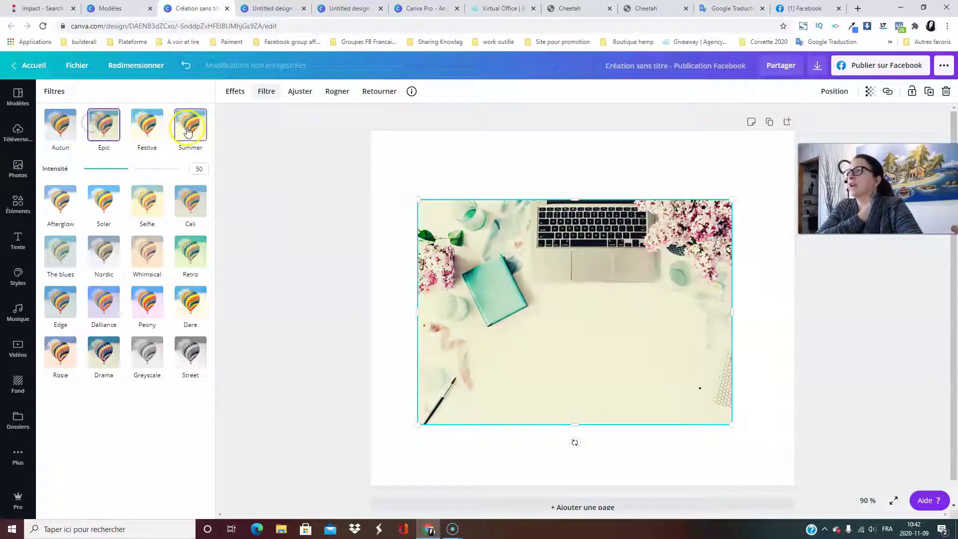
pyautogui.click(190, 124)
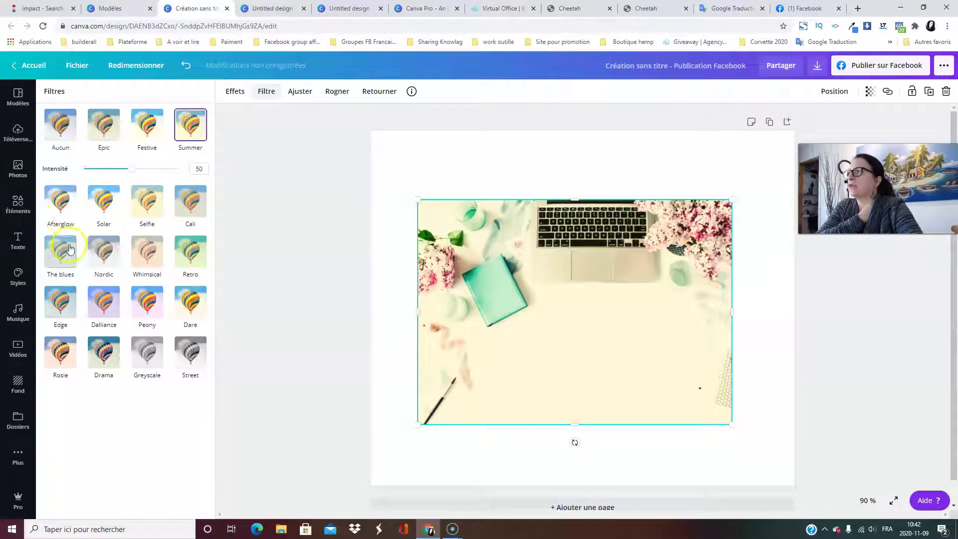
pyautogui.click(60, 201)
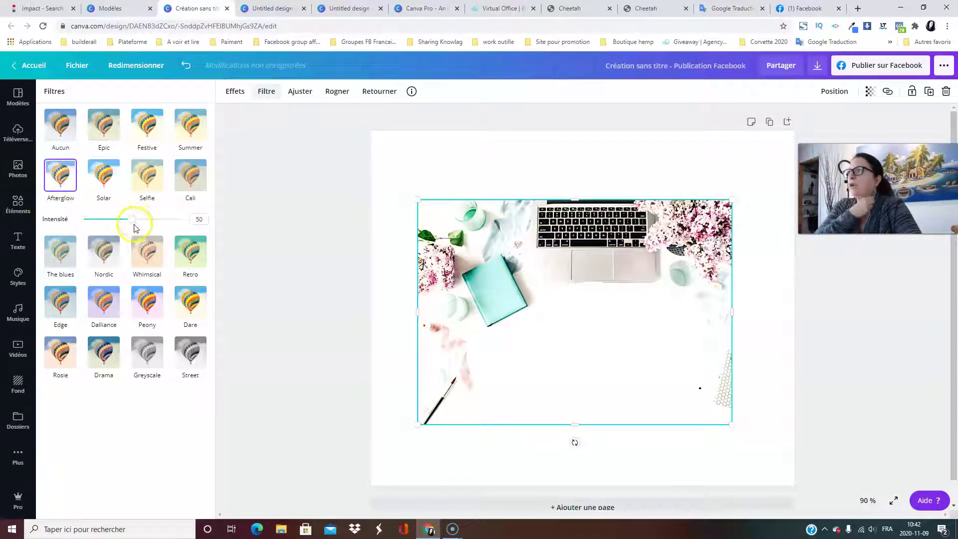
pyautogui.moveTo(133, 220); pyautogui.dragTo(109, 226)
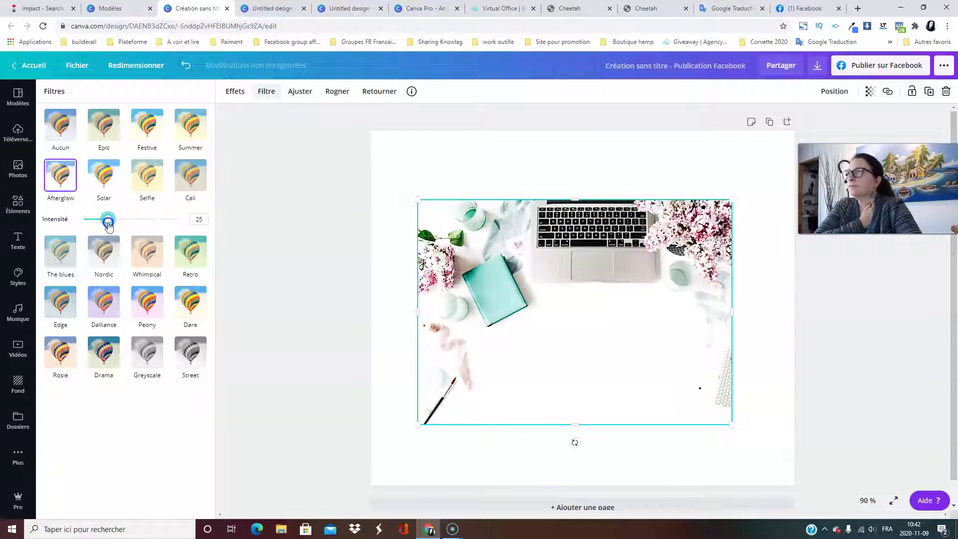
pyautogui.click(61, 125)
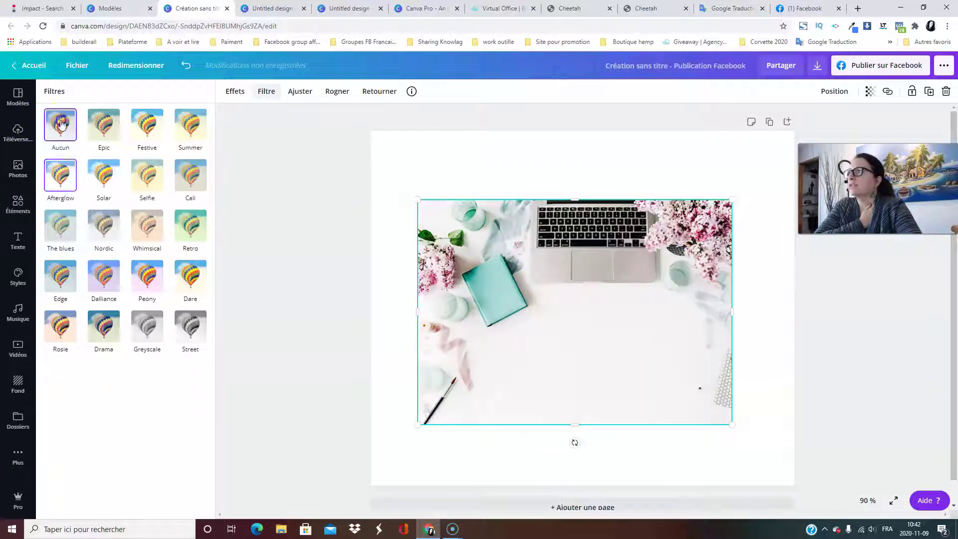
# Test a hue shift in the photo adjustments and try cropping, leaving the photo unchanged.
pyautogui.click(294, 91)
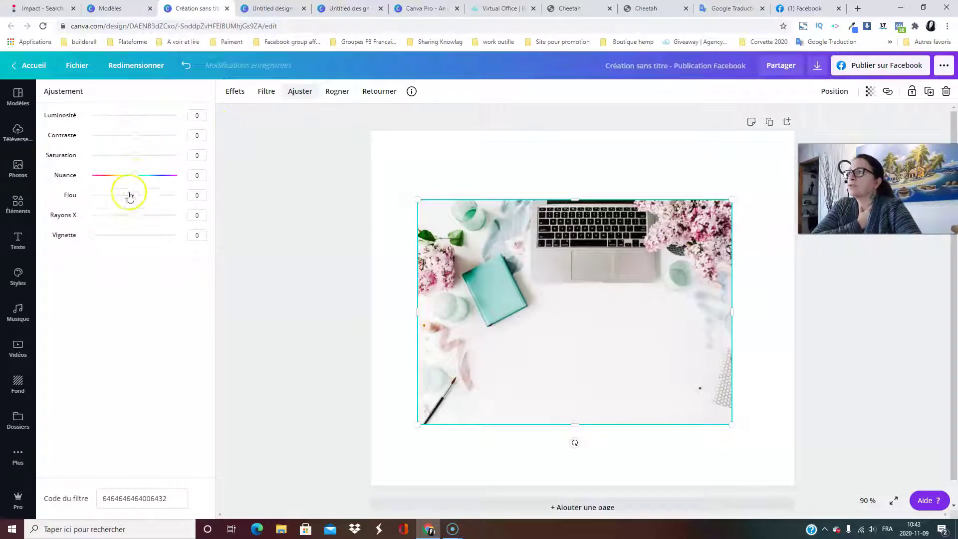
pyautogui.moveTo(135, 178)
pyautogui.mouseDown()
pyautogui.moveTo(160, 178)
pyautogui.moveTo(103, 175)
pyautogui.moveTo(134, 177)
pyautogui.mouseUp()
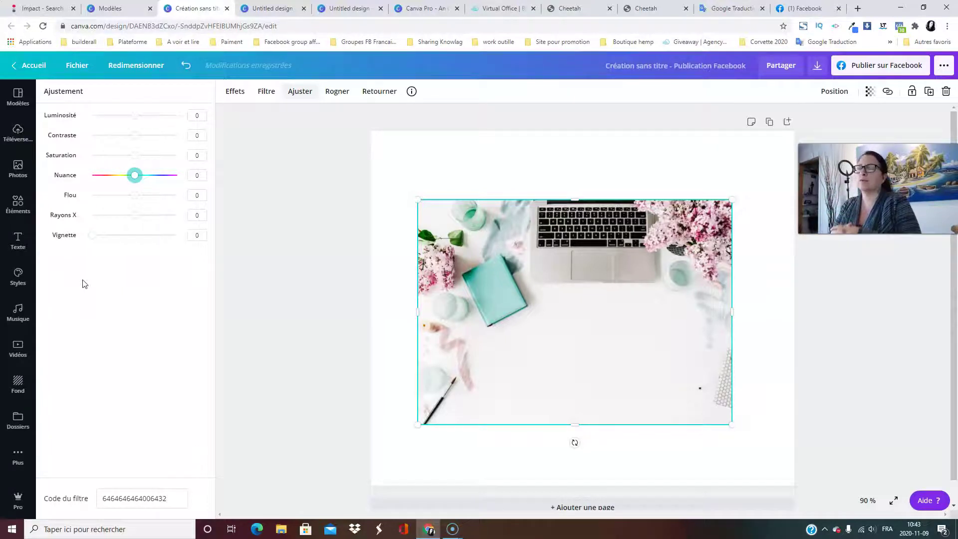
pyautogui.click(337, 92)
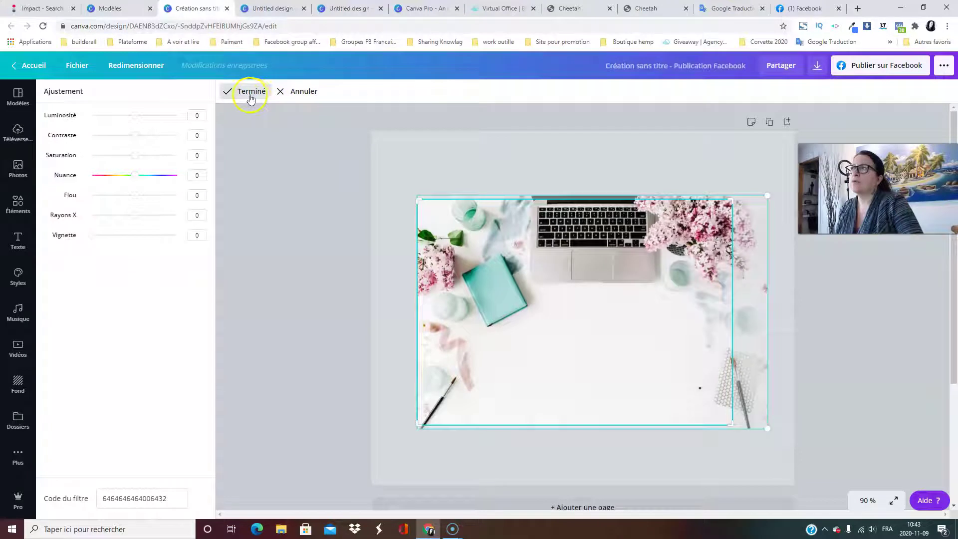
pyautogui.click(295, 95)
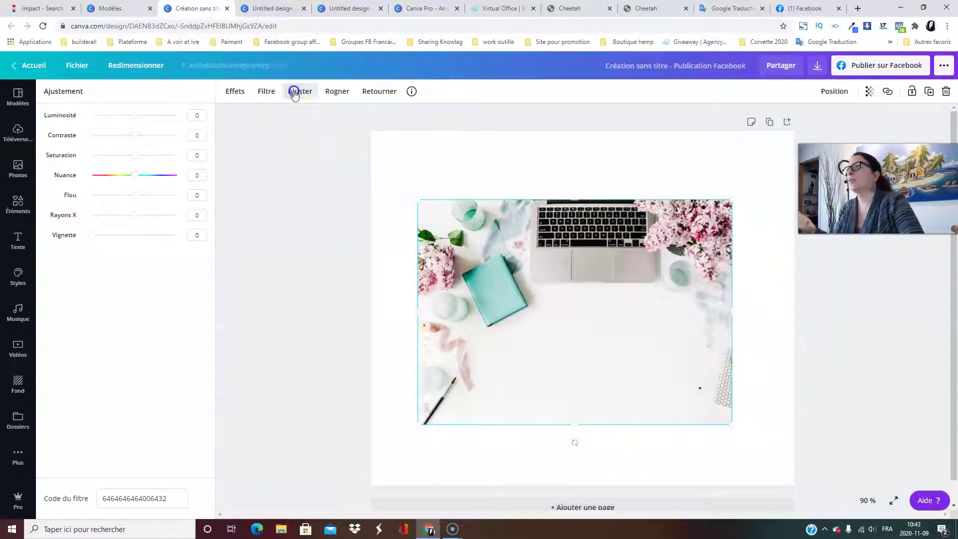
# Flip the photo vertically, horizontally, then vertically again so it ends mirrored left to right.
pyautogui.click(370, 93)
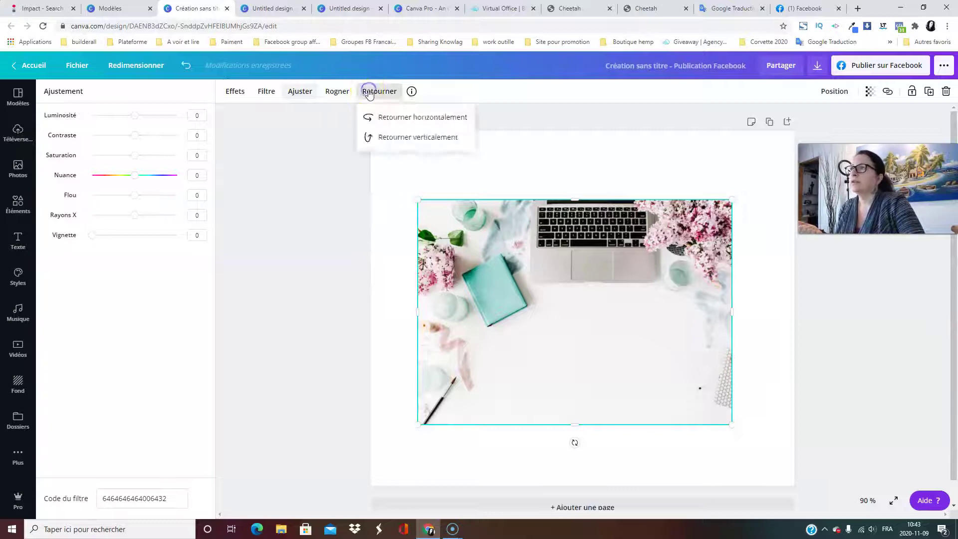
pyautogui.click(404, 136)
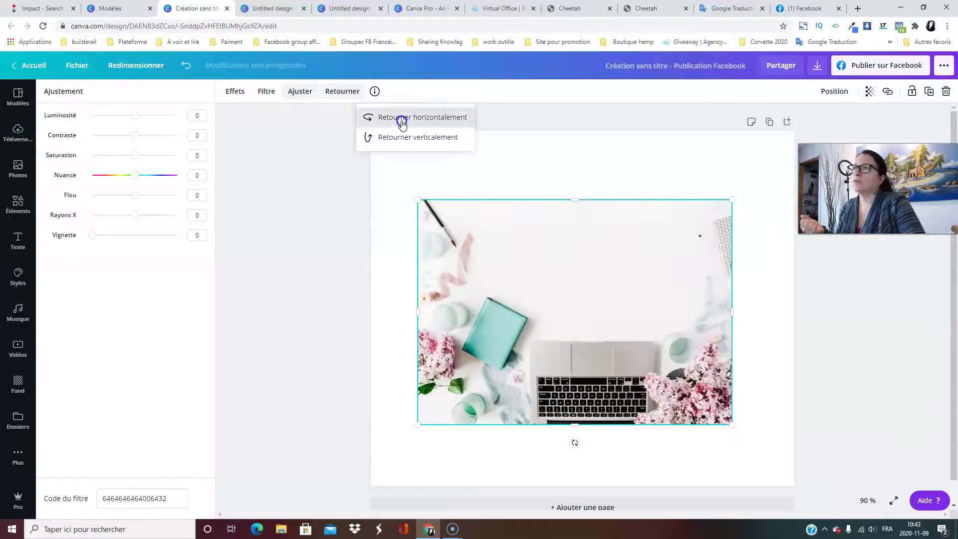
pyautogui.click(401, 120)
pyautogui.click(404, 139)
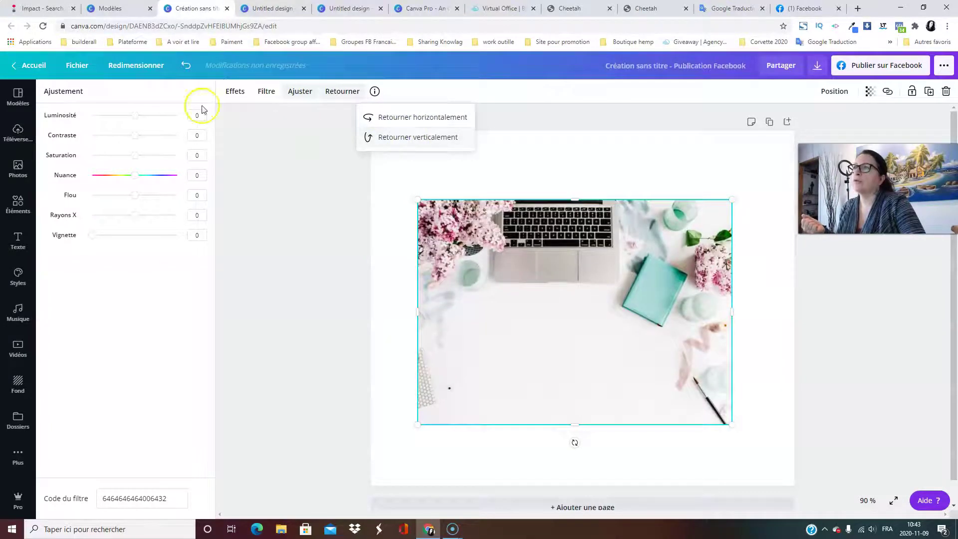
pyautogui.click(289, 150)
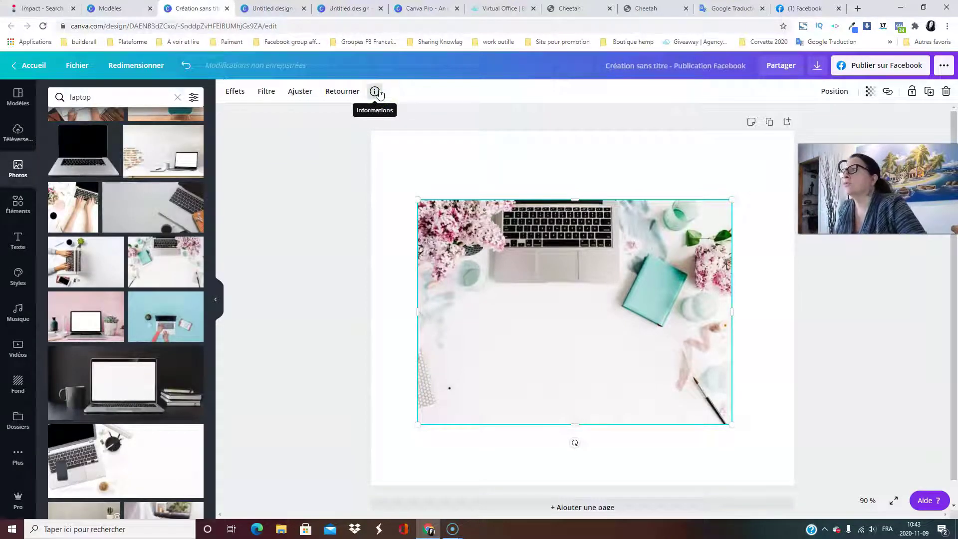
# View the photo's information and description, then close it and deselect the photo.
pyautogui.click(375, 92)
pyautogui.click(407, 218)
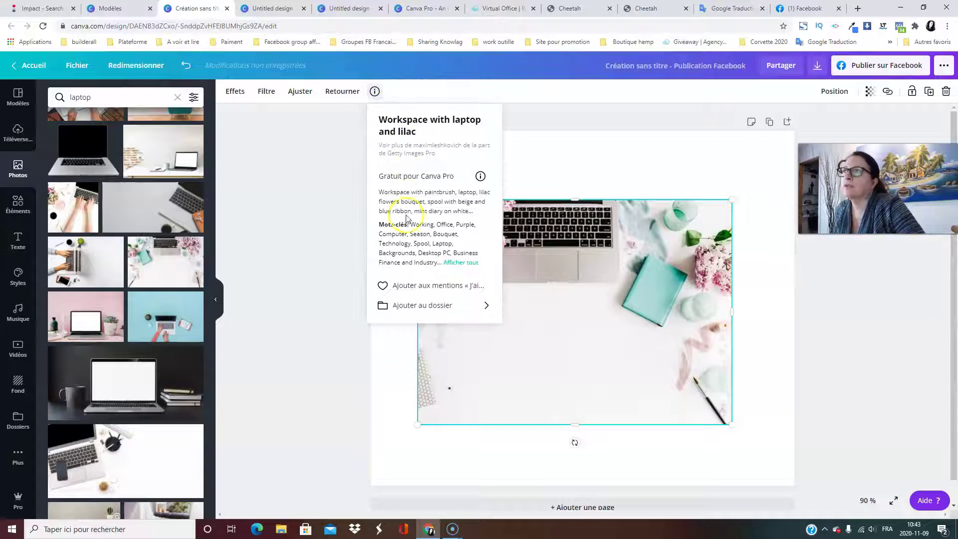
pyautogui.click(314, 215)
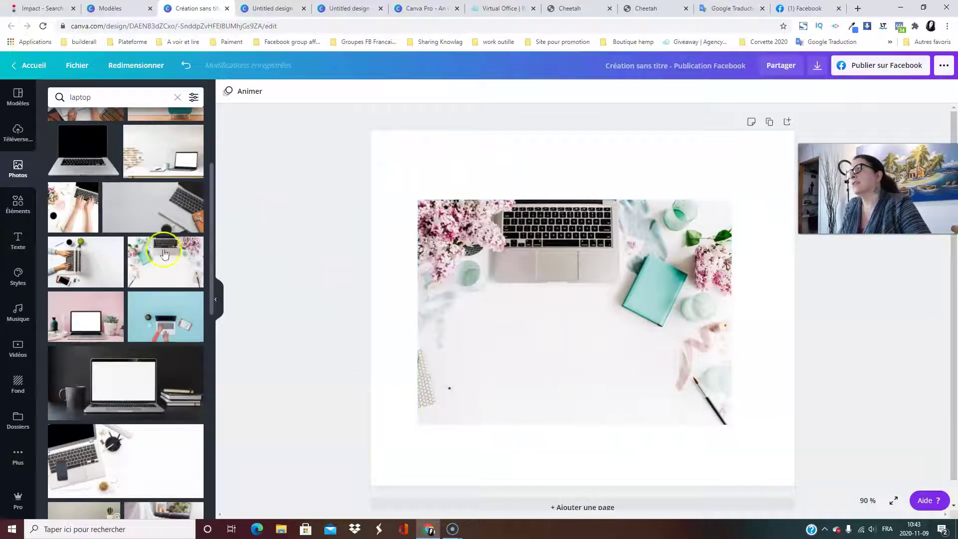
# Clear the 'laptop' photo search and browse the trending photos.
pyautogui.scroll(4, 164, 254)
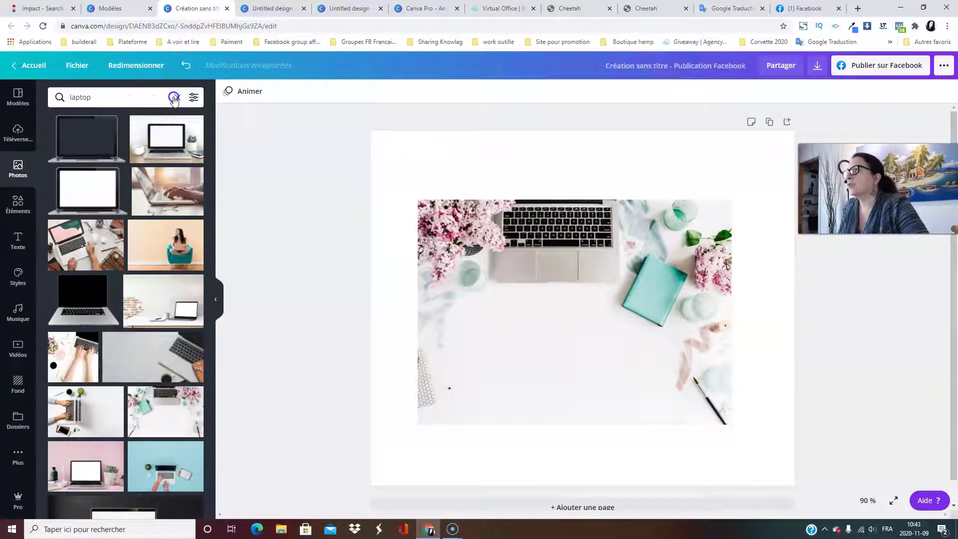
pyautogui.click(174, 98)
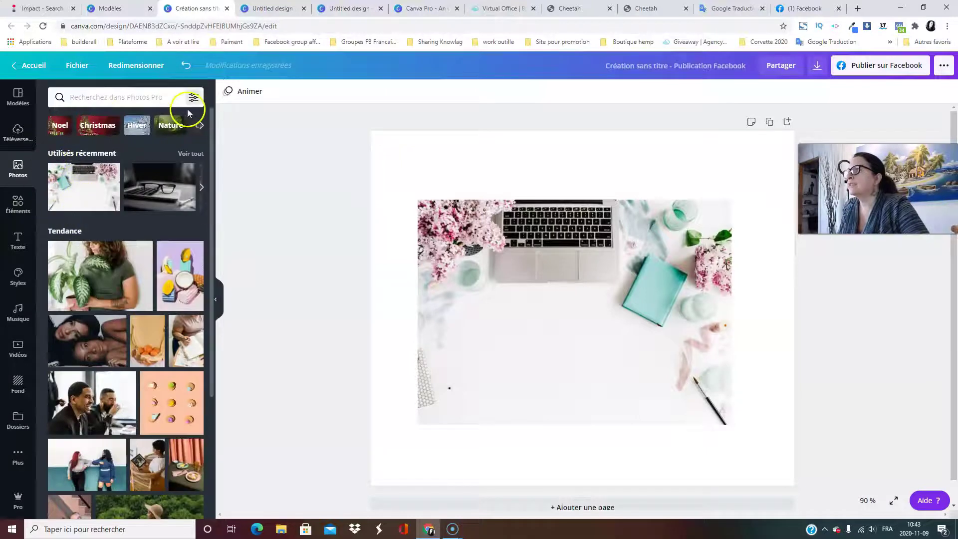
pyautogui.scroll(-5, 124, 224)
pyautogui.scroll(5, 115, 240)
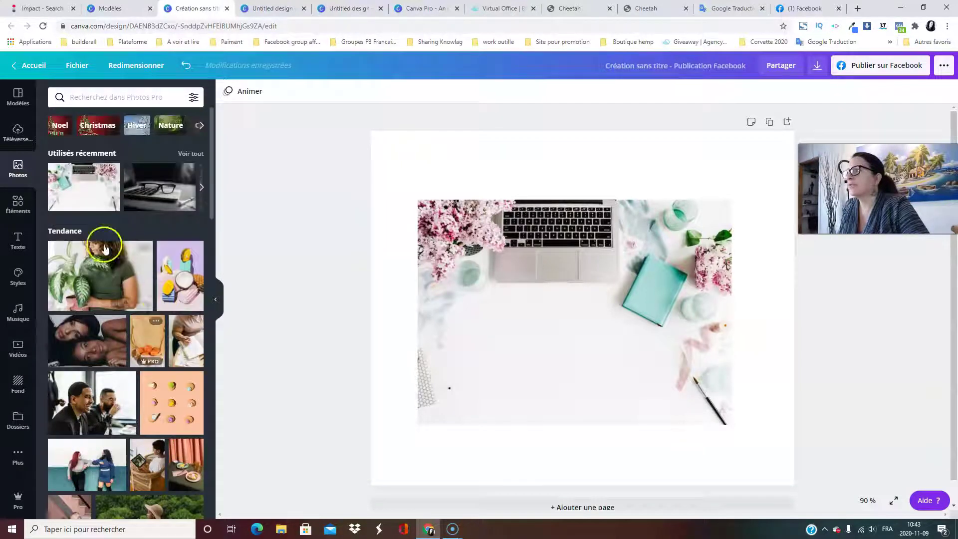
pyautogui.click(73, 96)
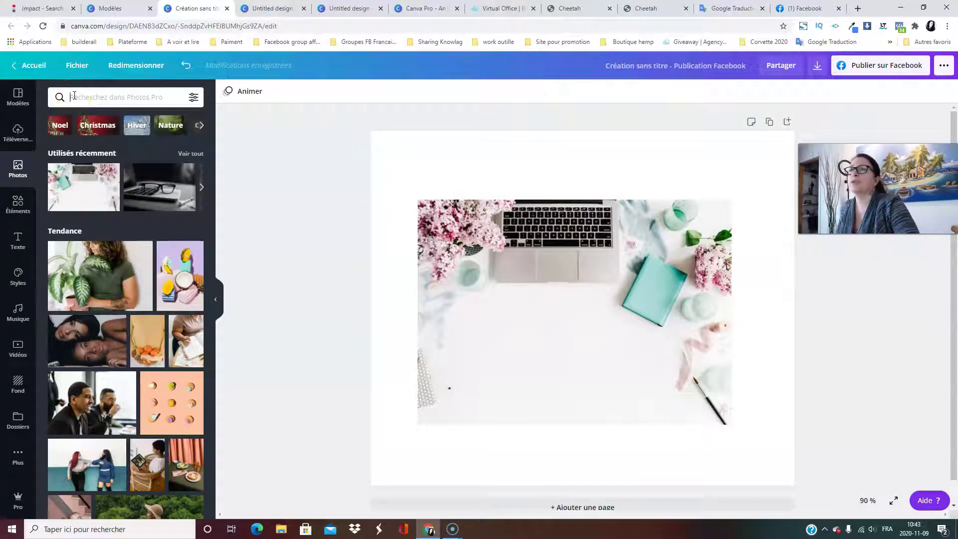
pyautogui.scroll(-6, 105, 309)
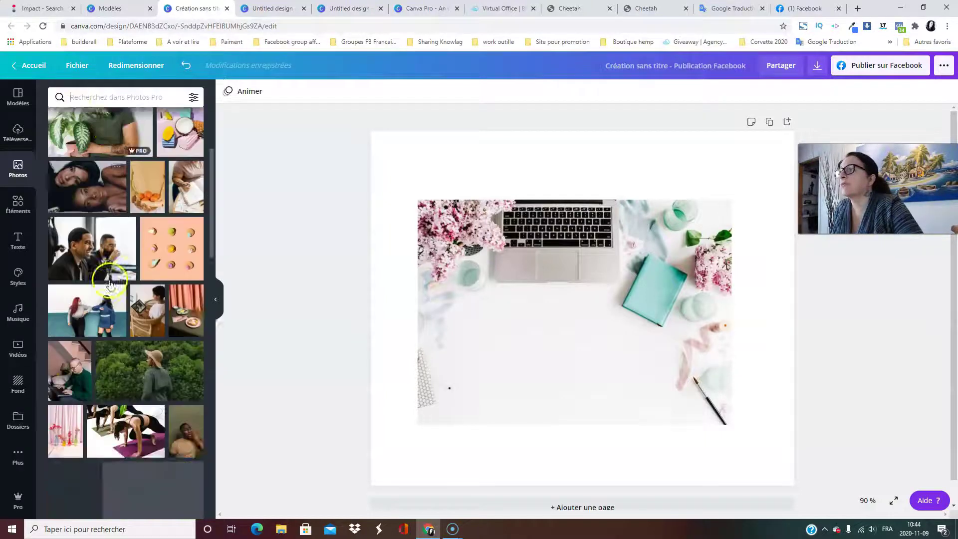
pyautogui.scroll(6, 167, 436)
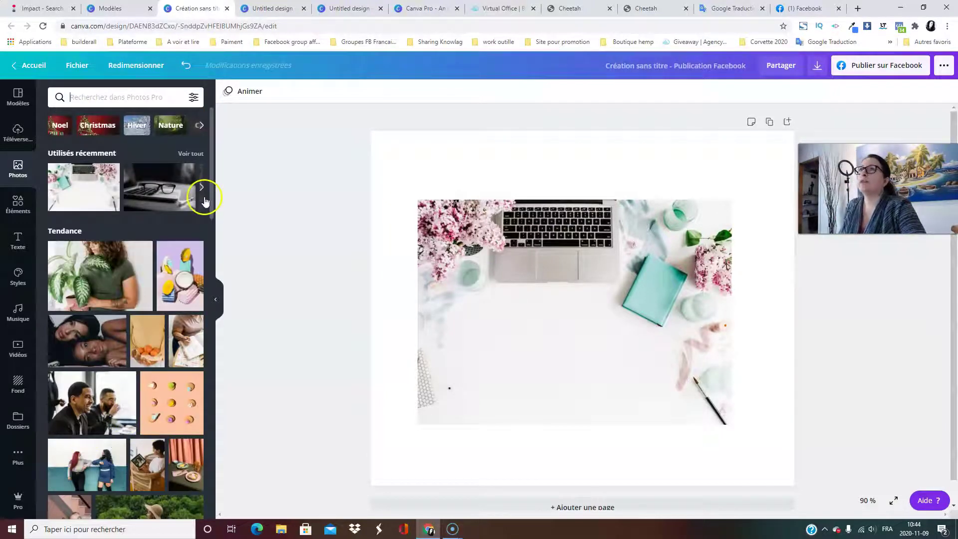
pyautogui.moveTo(156, 201)
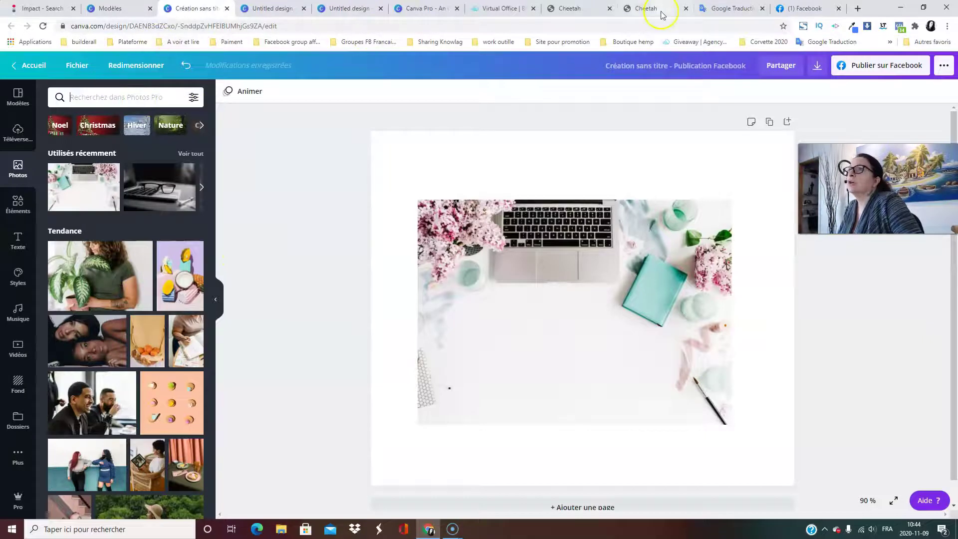
# Close the 'work outille' bookmarks folder and return to the Canva design.
pyautogui.click(498, 42)
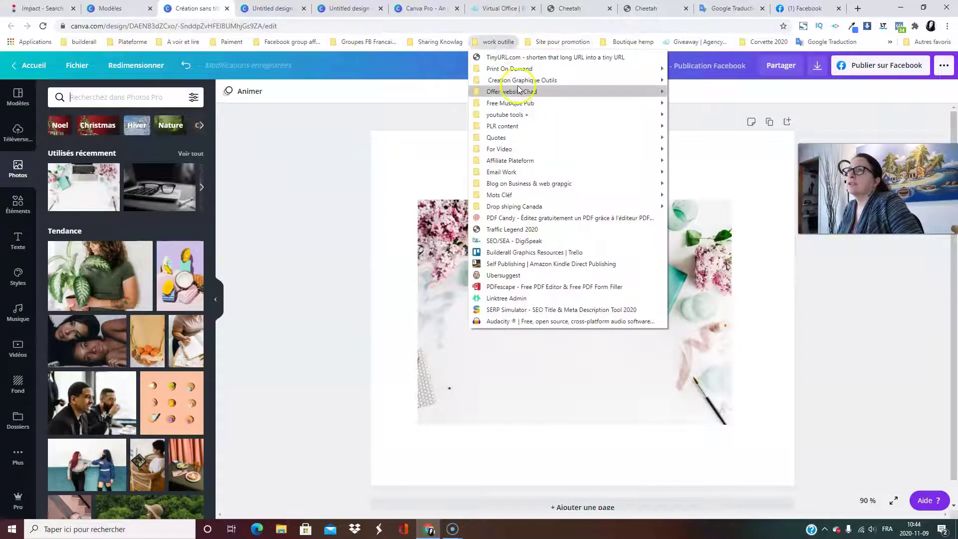
pyautogui.moveTo(512, 81)
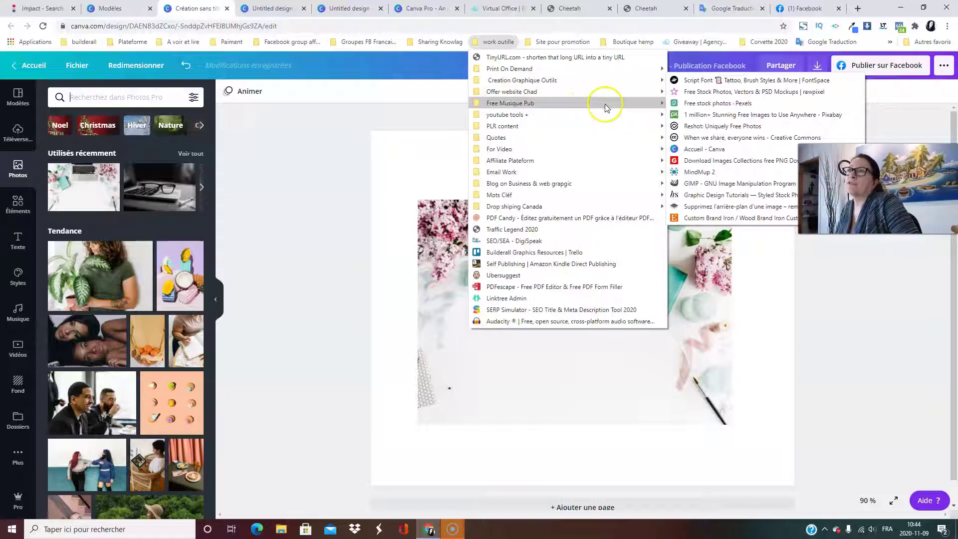
pyautogui.click(307, 172)
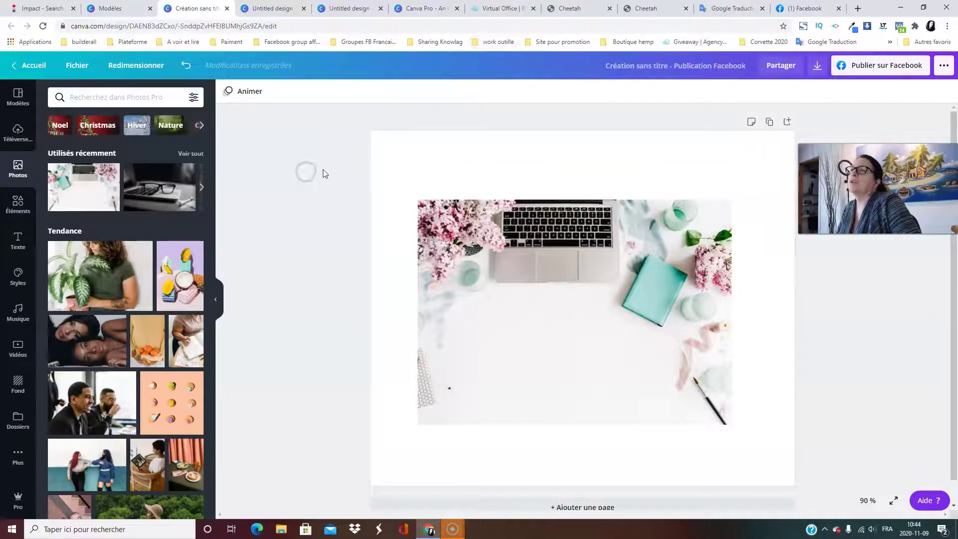
pyautogui.scroll(-1, 280, 191)
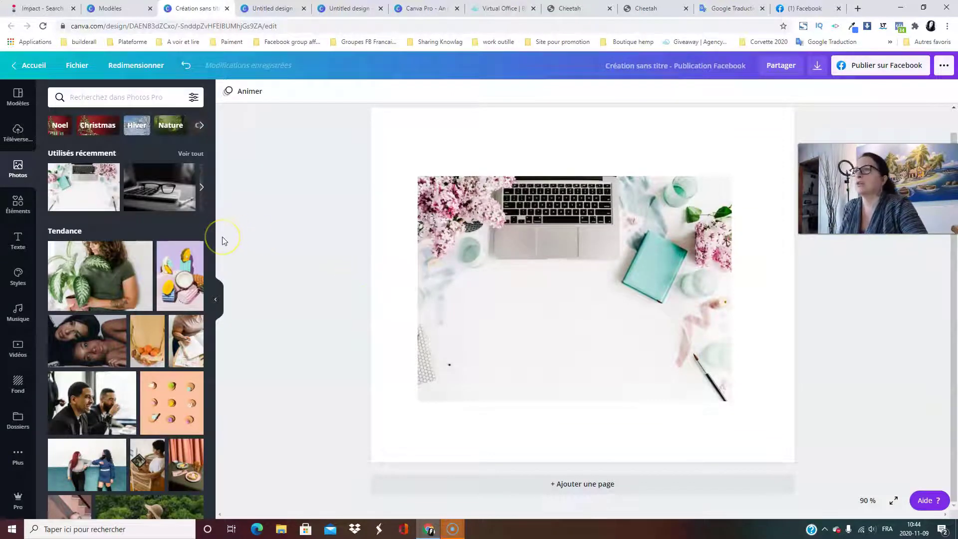
# Search the design elements library for 'boit'.
pyautogui.click(19, 201)
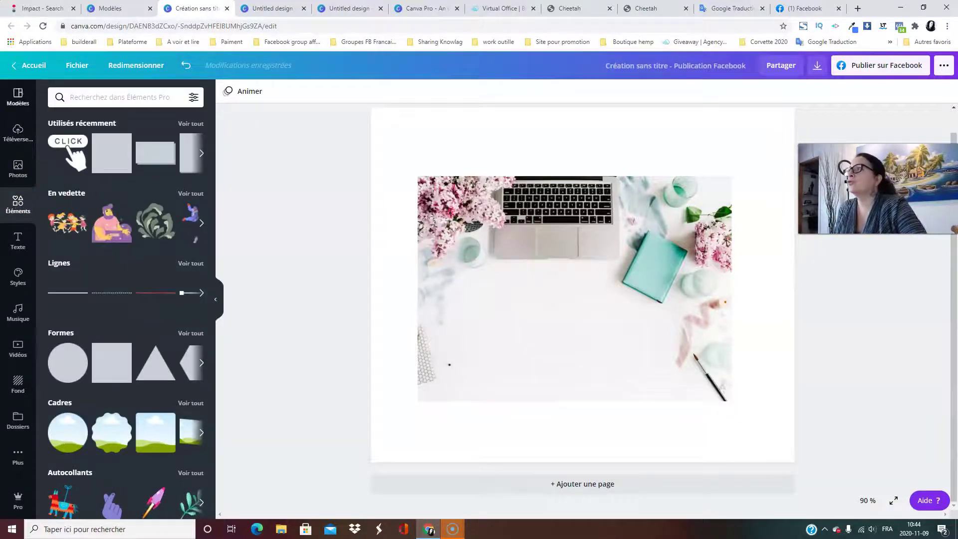
pyautogui.click(78, 98)
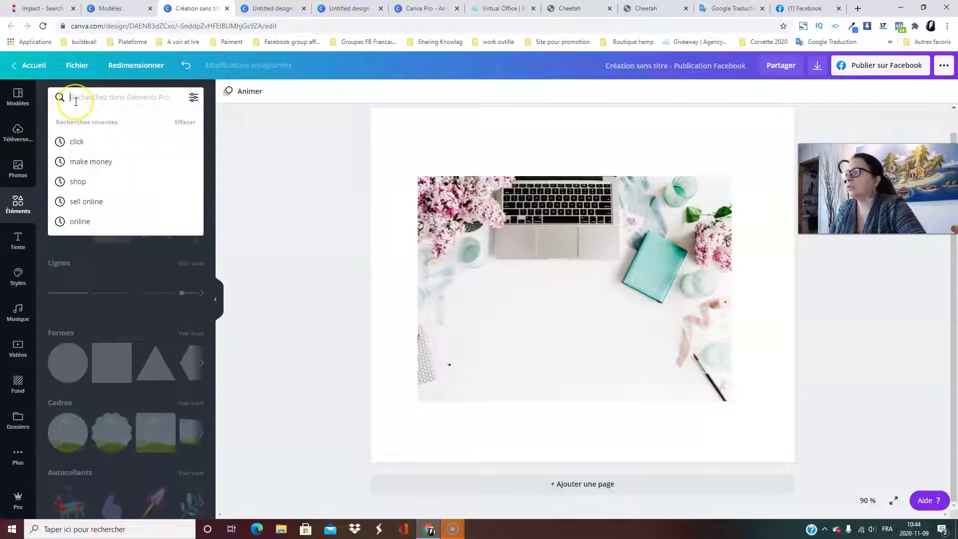
pyautogui.write('boit')
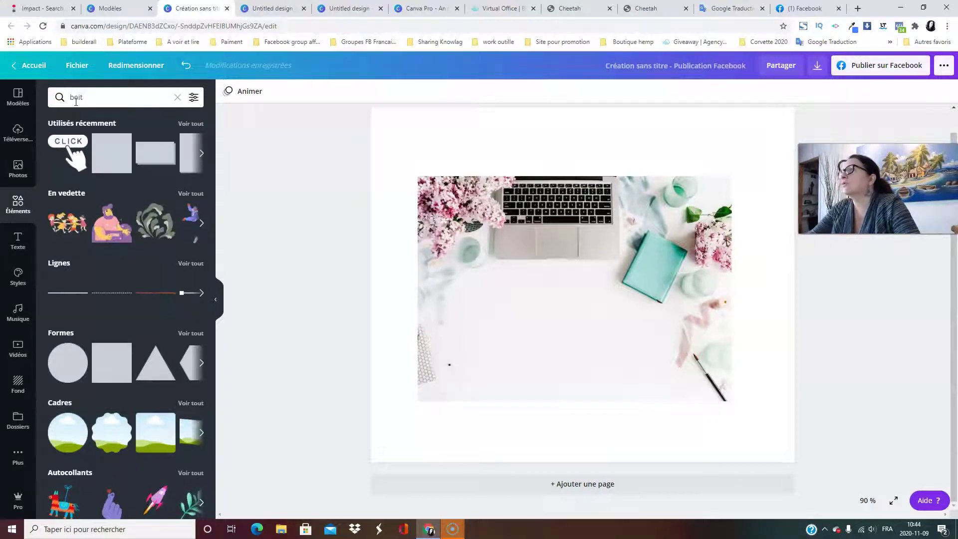
pyautogui.click(137, 99)
pyautogui.press('Return')
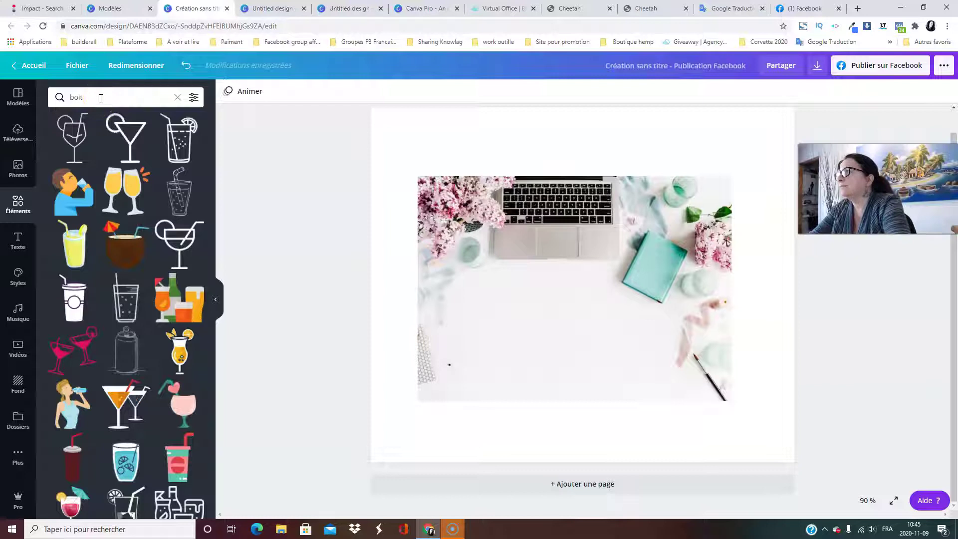
# Refine the element search to 'boite' and scroll through the box illustrations.
pyautogui.click(86, 97)
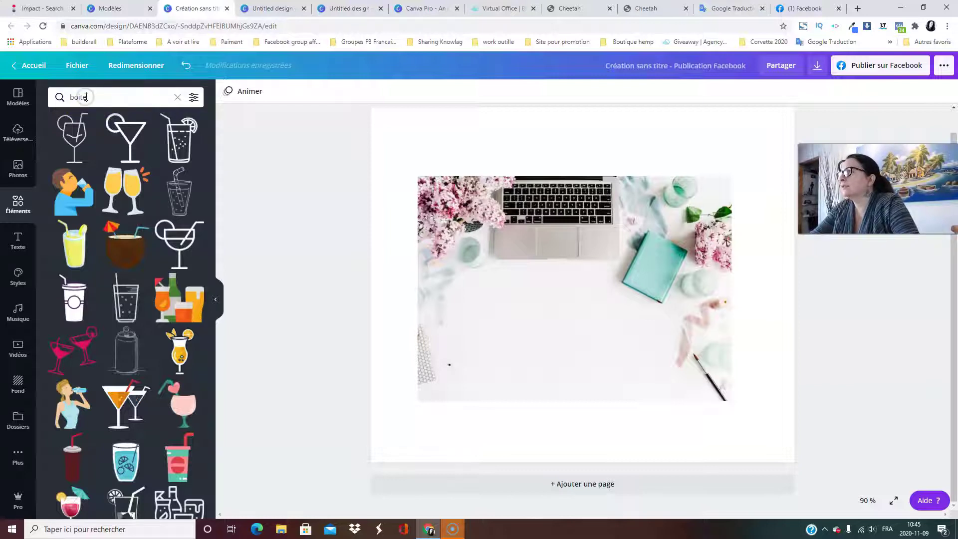
pyautogui.write('e')
pyautogui.press('Return')
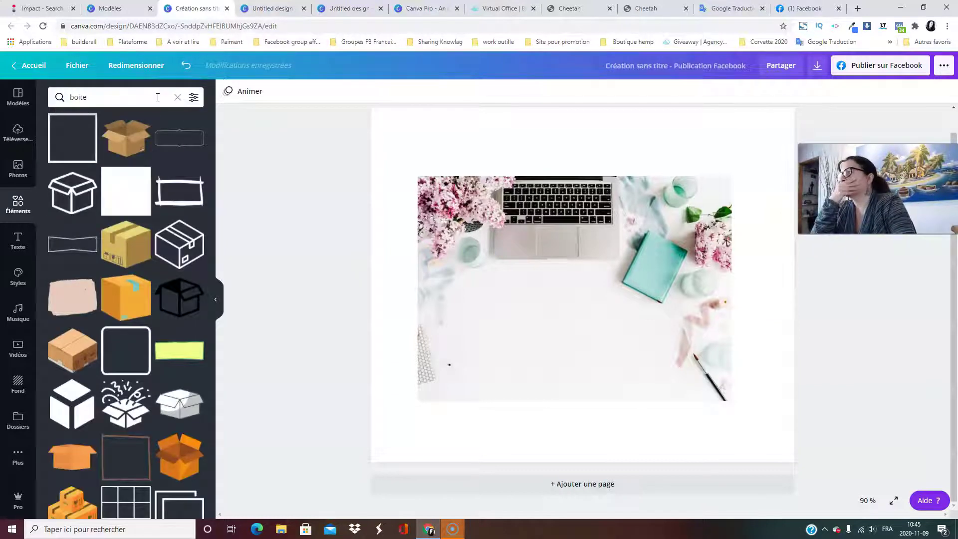
pyautogui.scroll(-8, 140, 294)
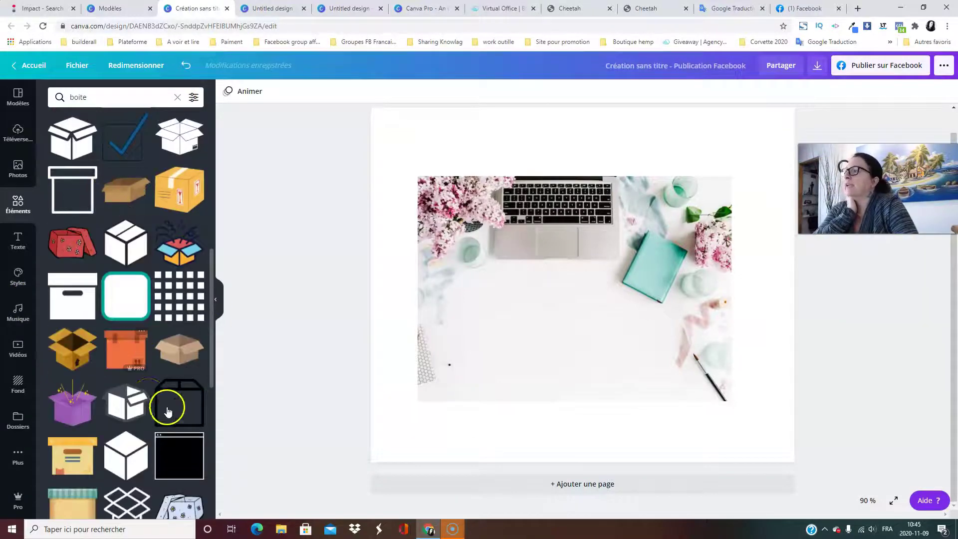
pyautogui.scroll(-3, 168, 414)
pyautogui.scroll(-4, 174, 399)
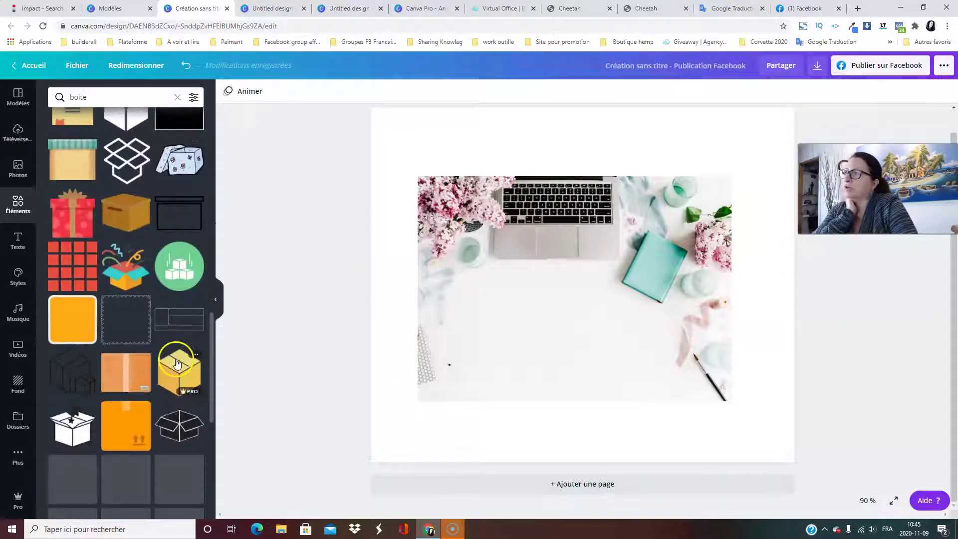
pyautogui.scroll(-4, 182, 338)
pyautogui.scroll(10, 131, 372)
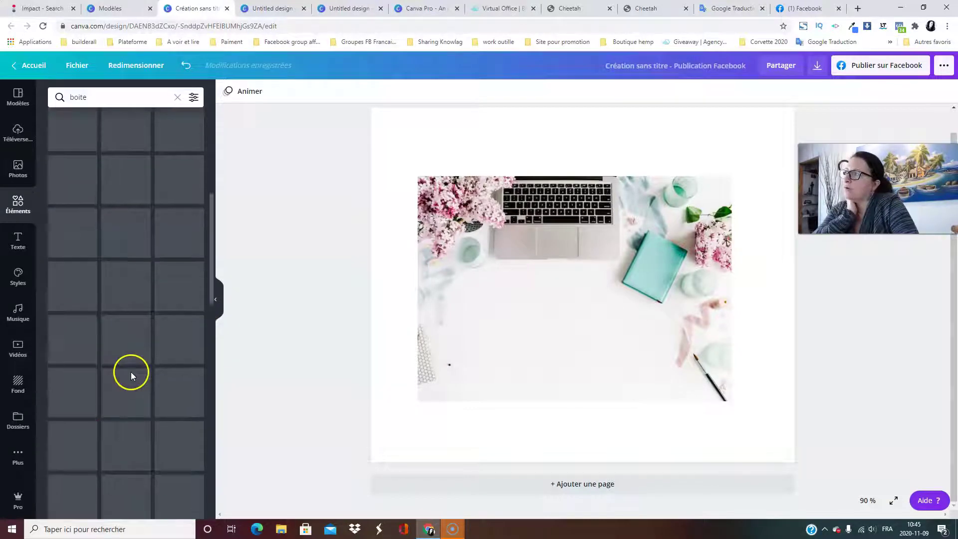
pyautogui.scroll(3, 131, 372)
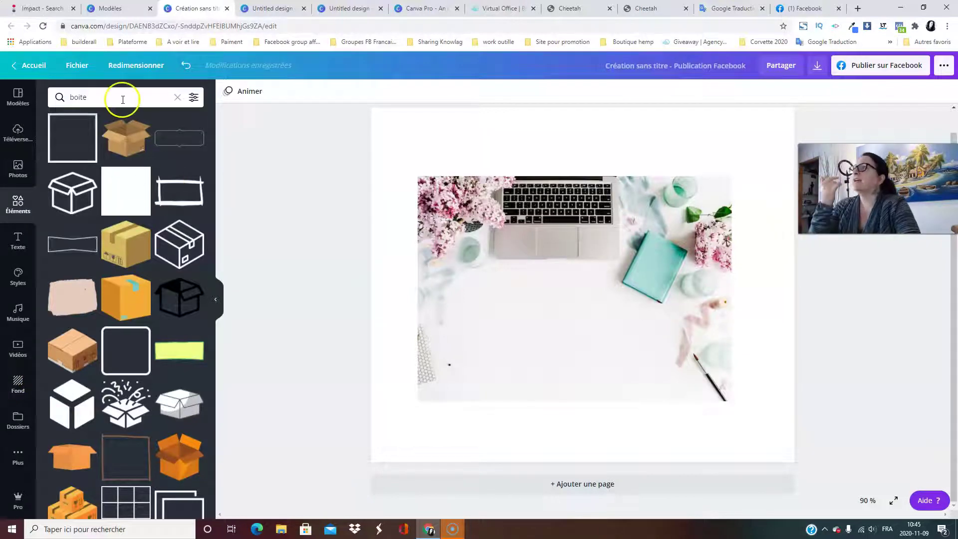
pyautogui.moveTo(130, 96); pyautogui.dragTo(79, 96)
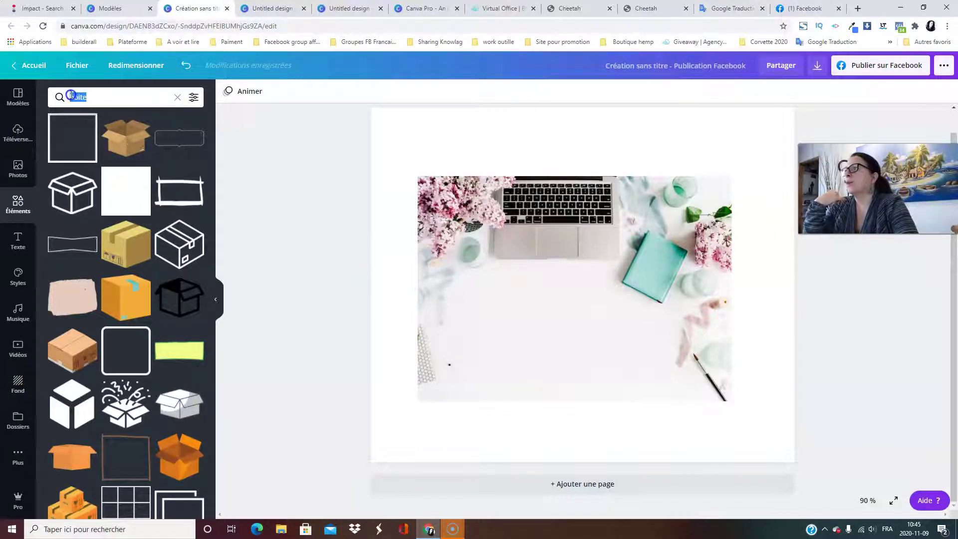
# Search elements for 'Prof' and add the first teacher illustration, moved lower on the photo.
pyautogui.press('BackSpace')
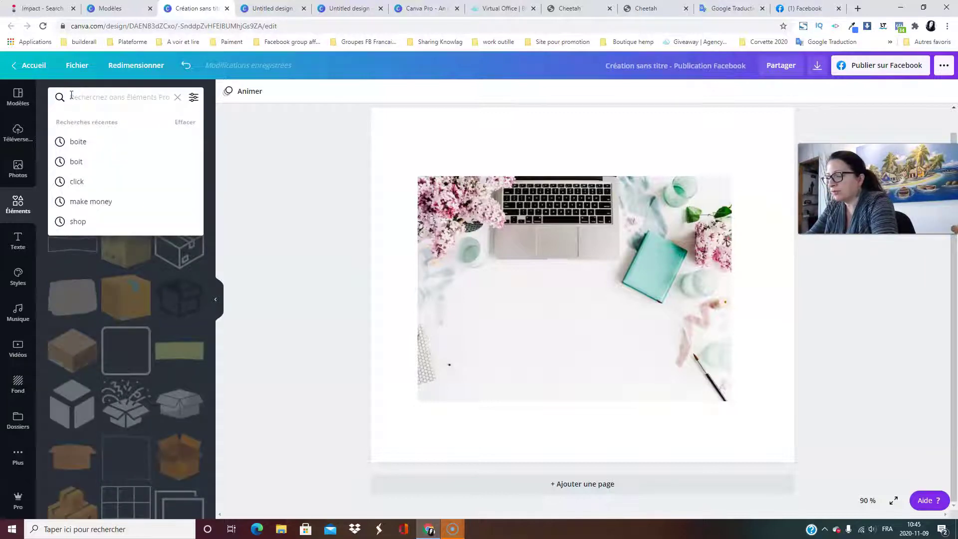
pyautogui.write('proff')
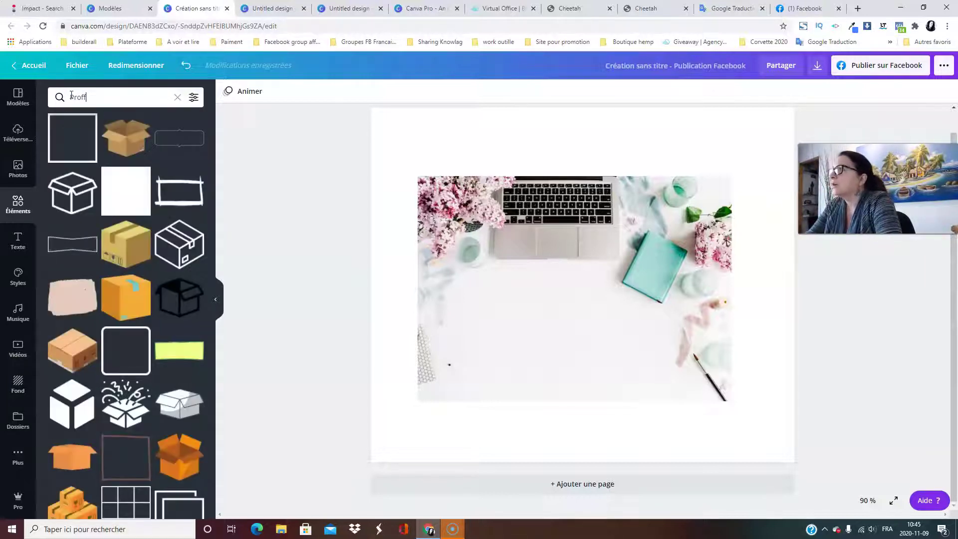
pyautogui.press('BackSpace')
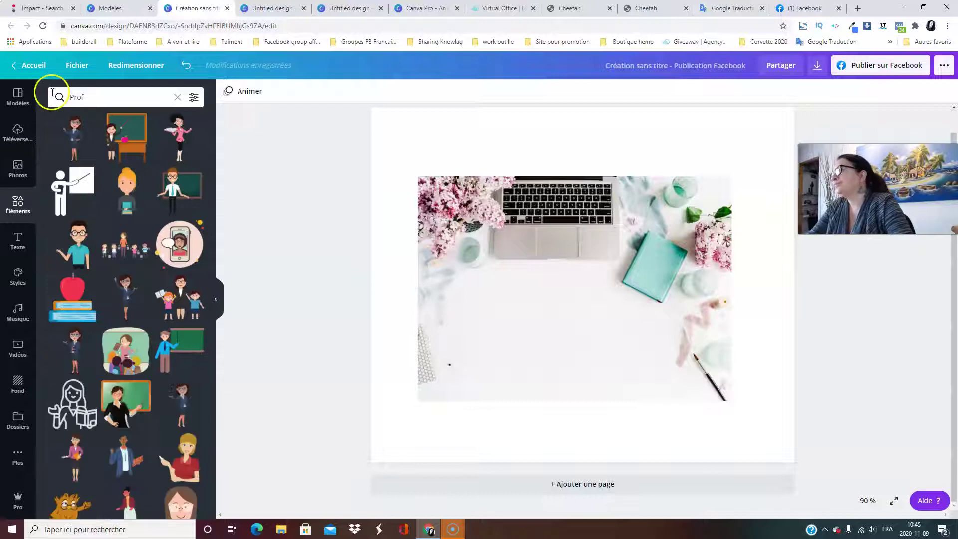
pyautogui.click(75, 137)
pyautogui.moveTo(569, 279); pyautogui.dragTo(570, 347)
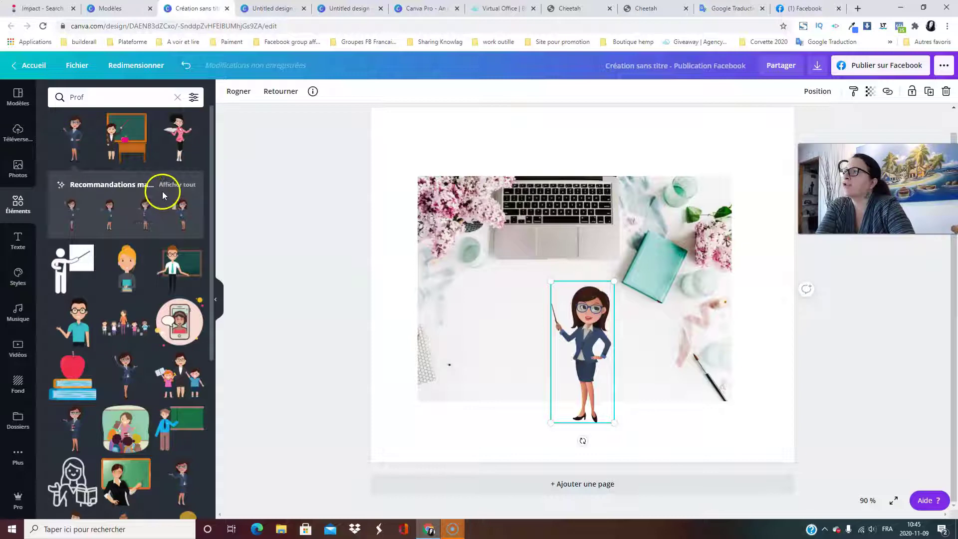
# Add a second teacher figure, delete it again, and clear the Prof search.
pyautogui.click(176, 185)
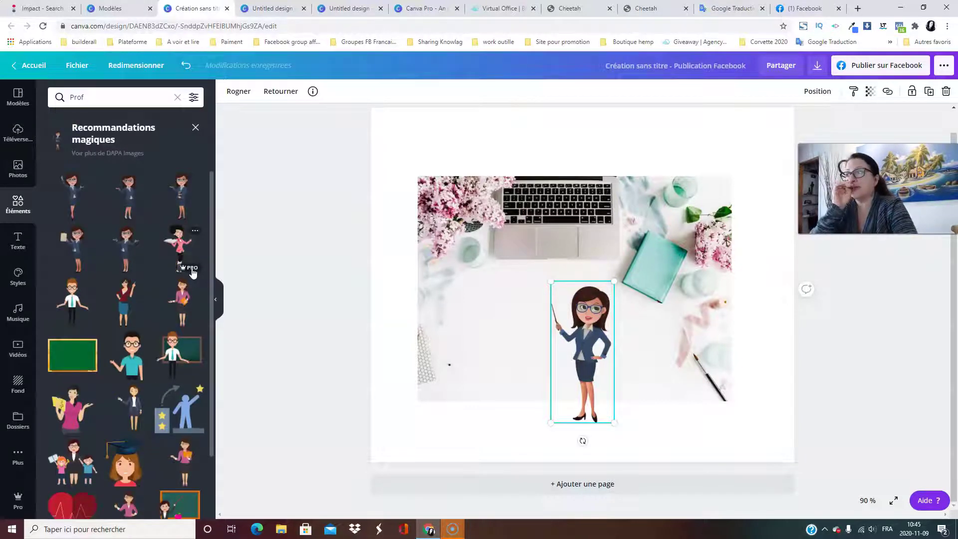
pyautogui.moveTo(131, 296); pyautogui.dragTo(523, 310)
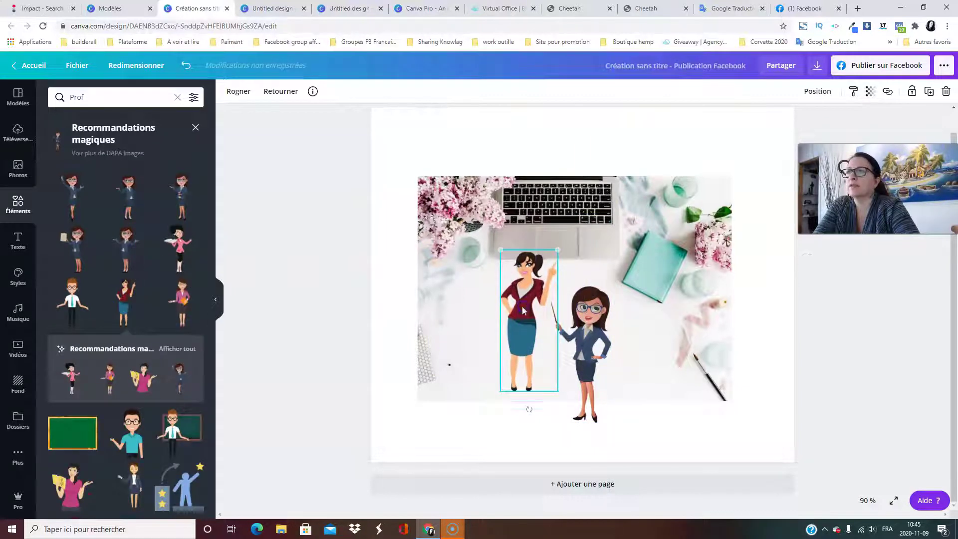
pyautogui.click(443, 408)
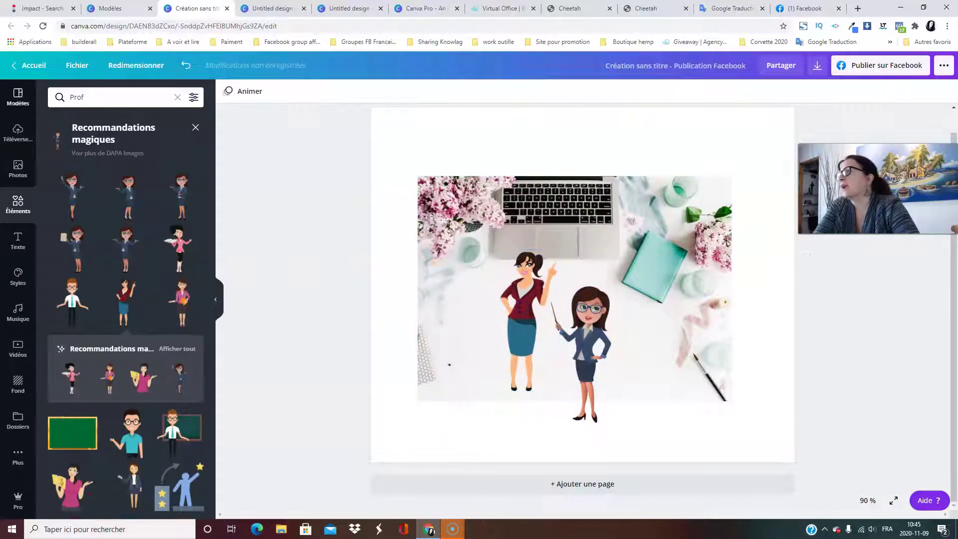
pyautogui.click(545, 297)
pyautogui.click(944, 91)
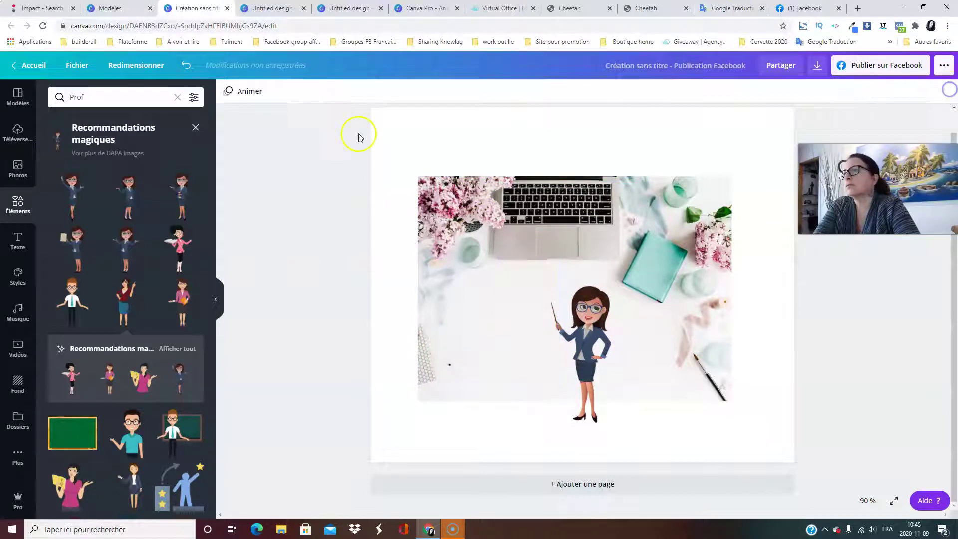
pyautogui.click(180, 99)
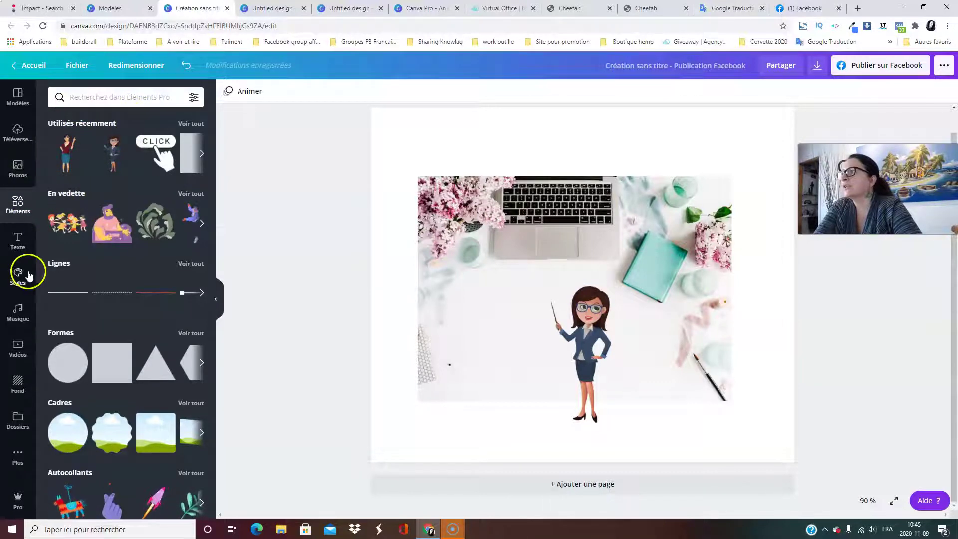
# Browse all the Lignes and Formes elements.
pyautogui.click(194, 264)
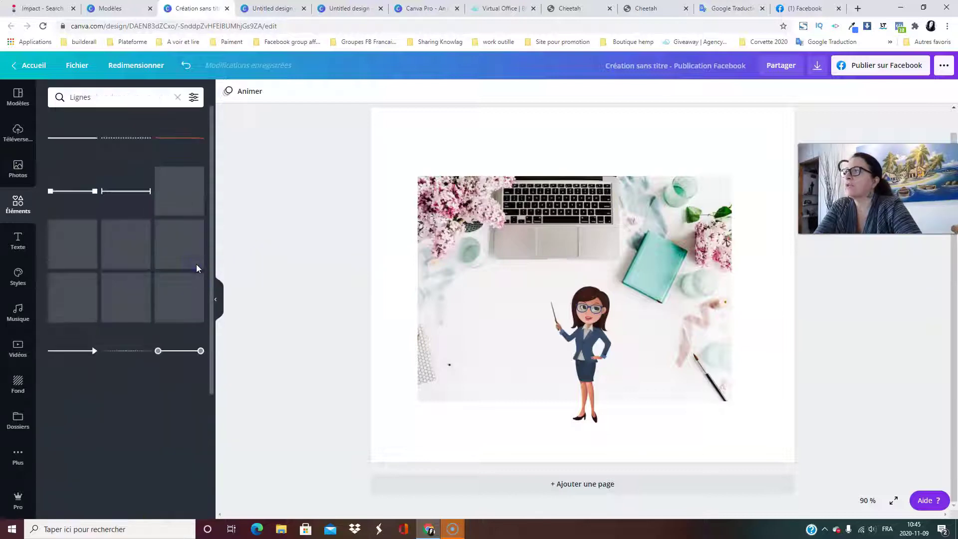
pyautogui.scroll(-15, 151, 223)
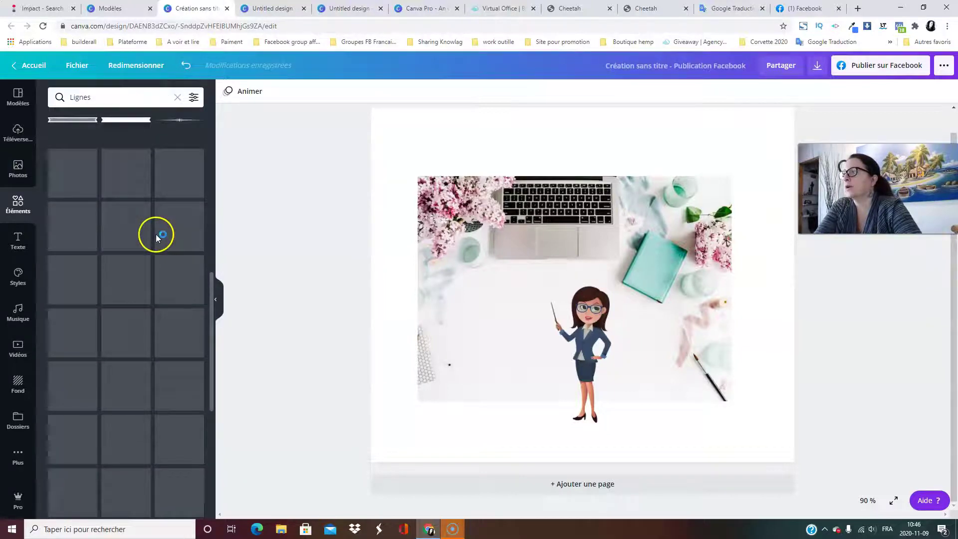
pyautogui.scroll(-10, 161, 223)
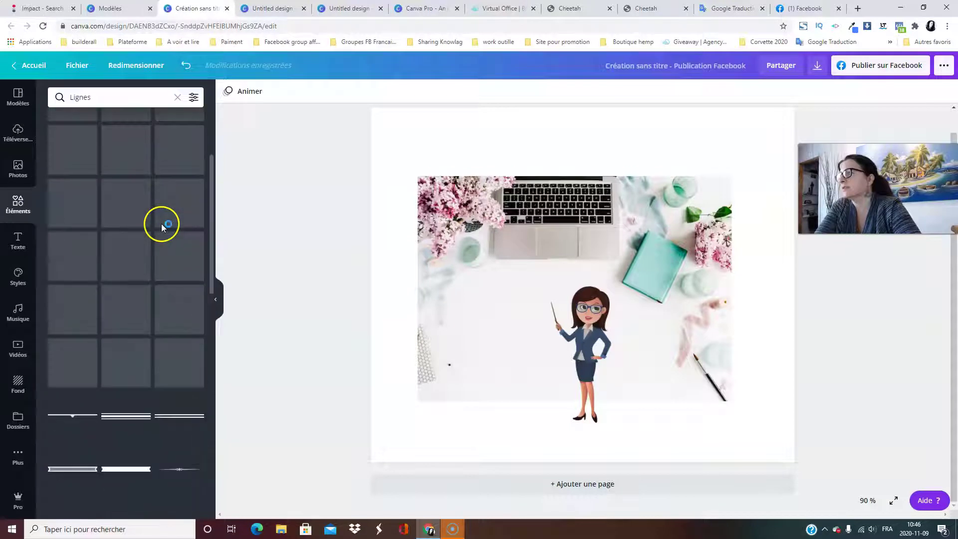
pyautogui.click(177, 97)
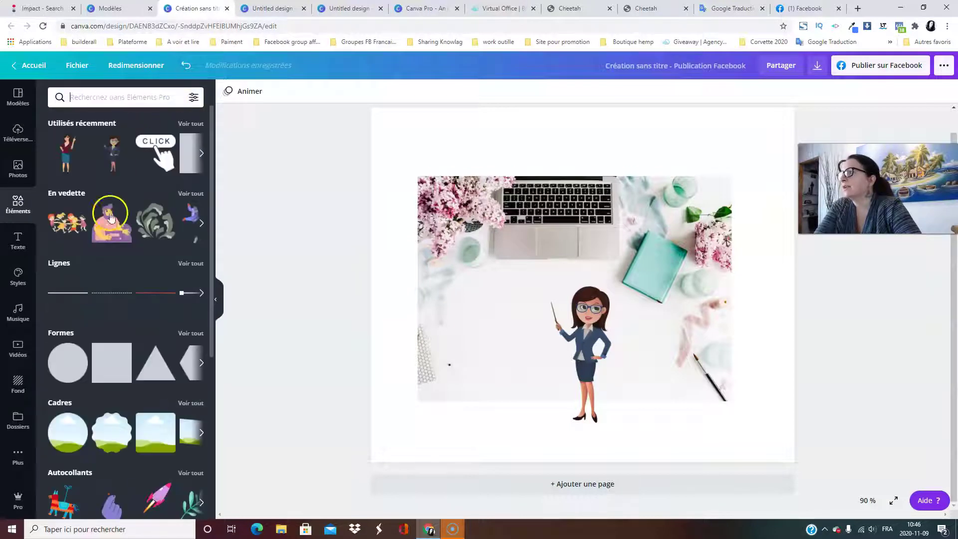
pyautogui.click(187, 333)
pyautogui.scroll(-6, 194, 230)
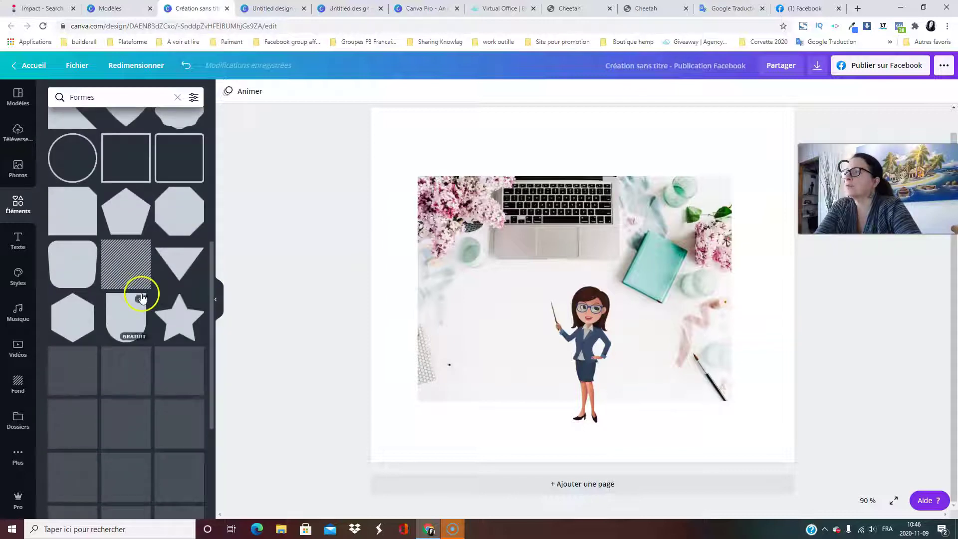
pyautogui.scroll(3, 193, 275)
# Enlarge and reposition the desk photo so it covers the page down to the bottom edge.
pyautogui.click(543, 261)
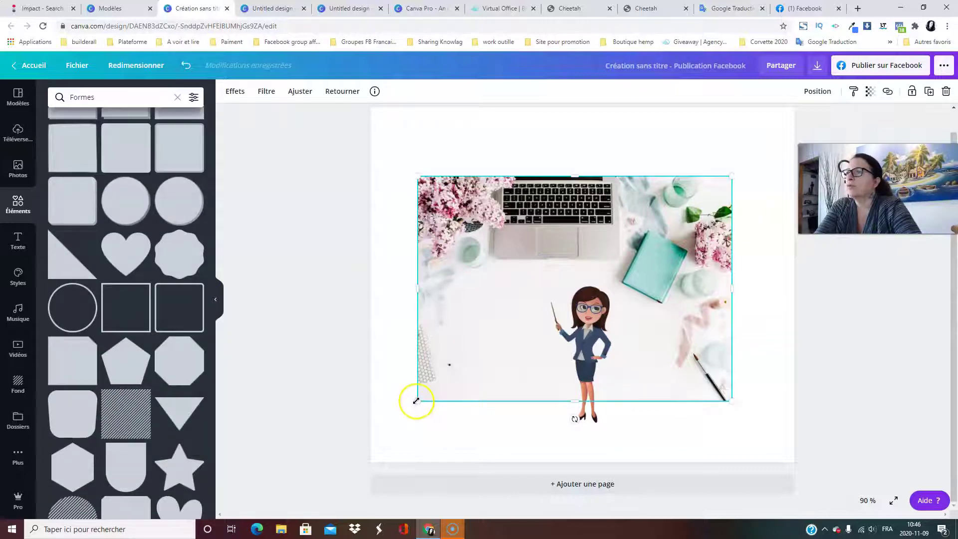
pyautogui.moveTo(417, 401); pyautogui.dragTo(276, 494)
pyautogui.moveTo(469, 391); pyautogui.dragTo(541, 332)
pyautogui.moveTo(588, 429); pyautogui.dragTo(589, 462)
pyautogui.click(311, 340)
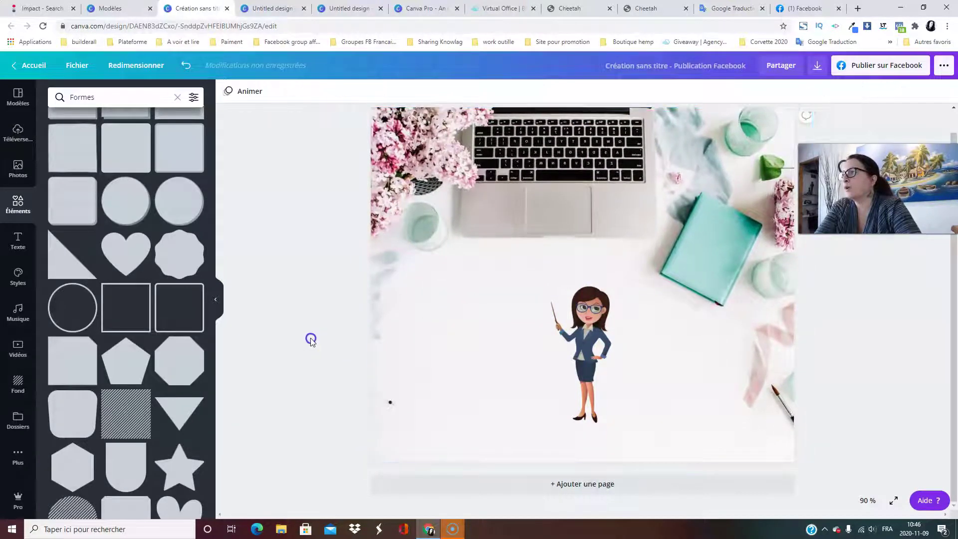
pyautogui.scroll(3, 177, 319)
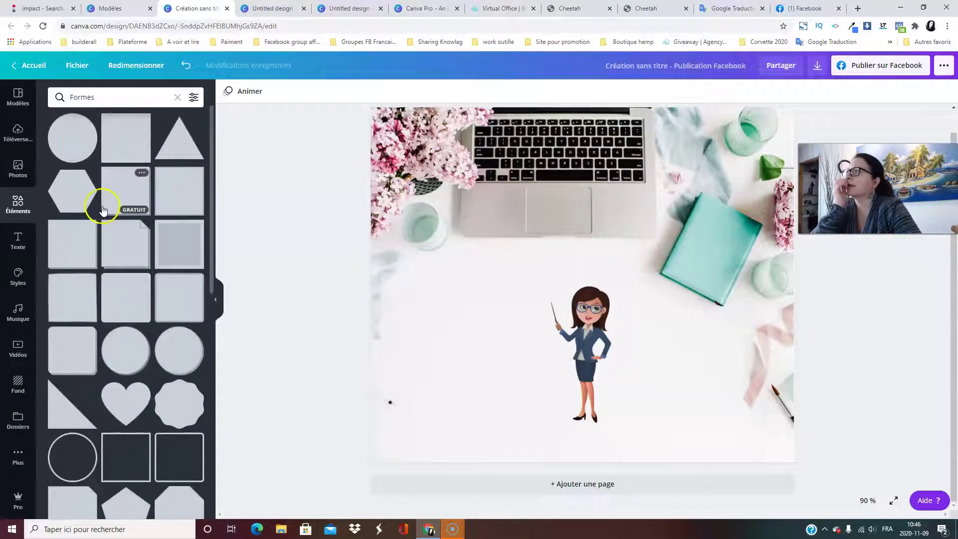
# Add a square below the laptop and send it behind the teacher illustration.
pyautogui.click(118, 207)
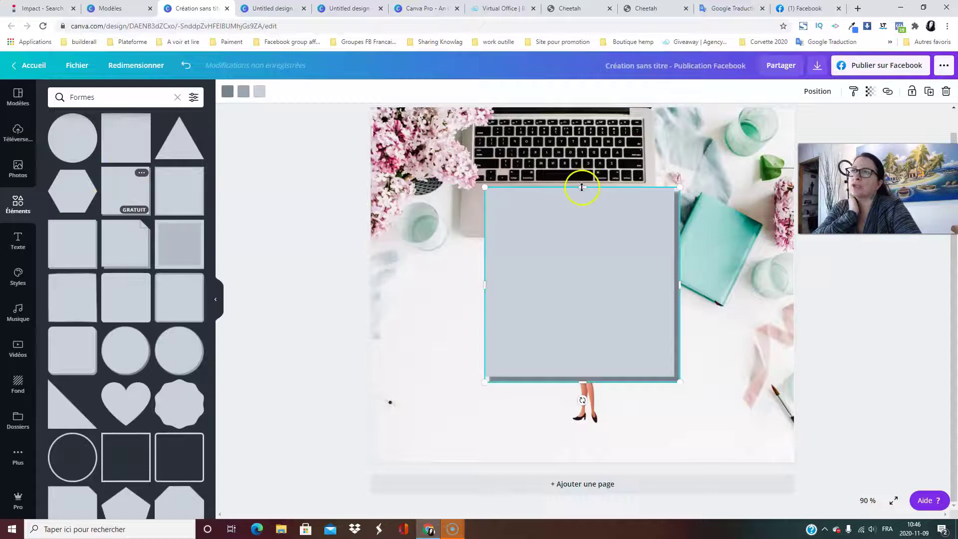
pyautogui.moveTo(607, 263); pyautogui.dragTo(583, 312)
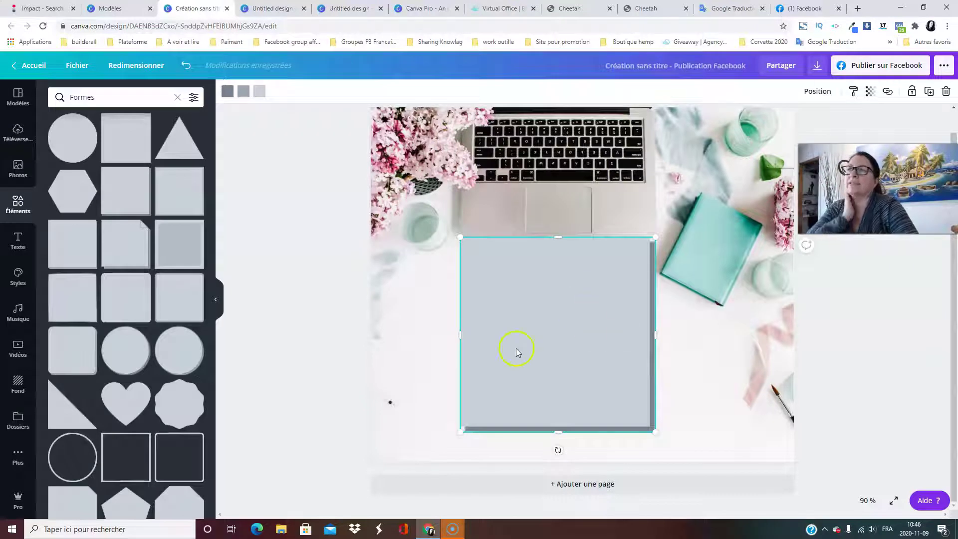
pyautogui.click(818, 91)
pyautogui.click(759, 123)
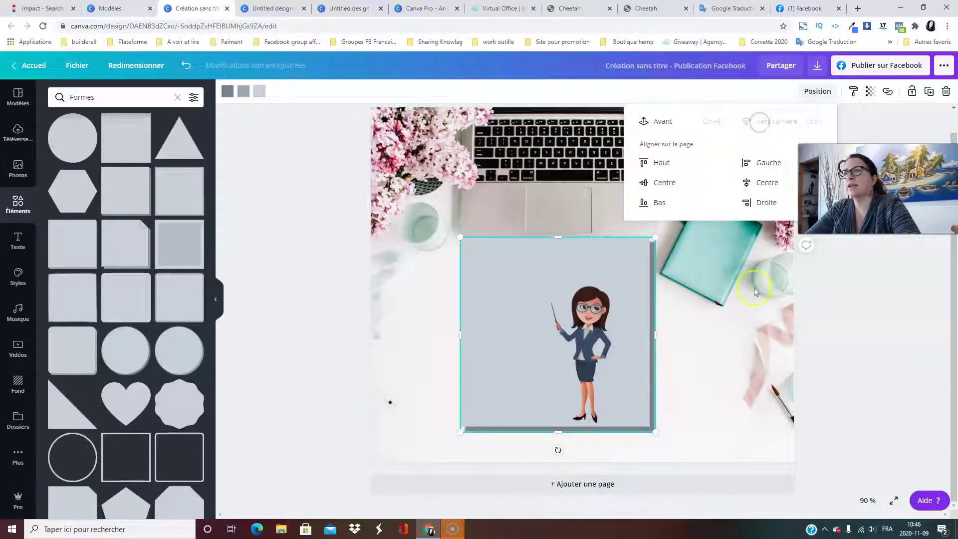
# Shift the teacher illustration right so it stands in the square's right half.
pyautogui.moveTo(597, 330); pyautogui.dragTo(611, 331)
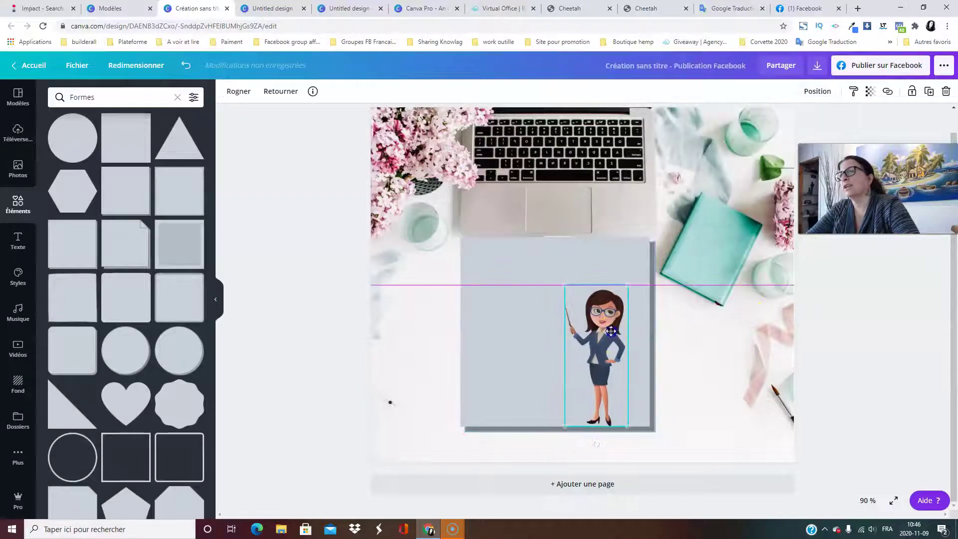
pyautogui.click(703, 352)
pyautogui.click(537, 305)
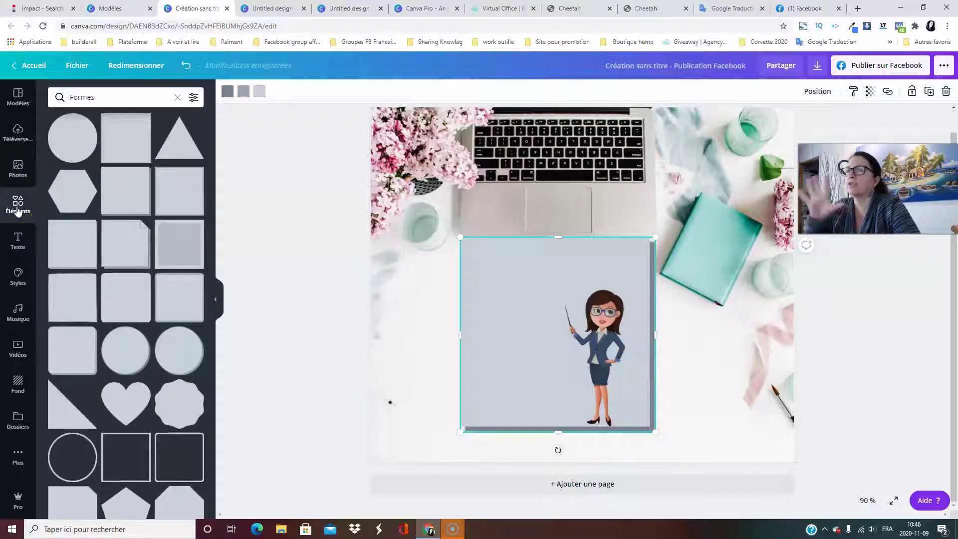
pyautogui.click(590, 342)
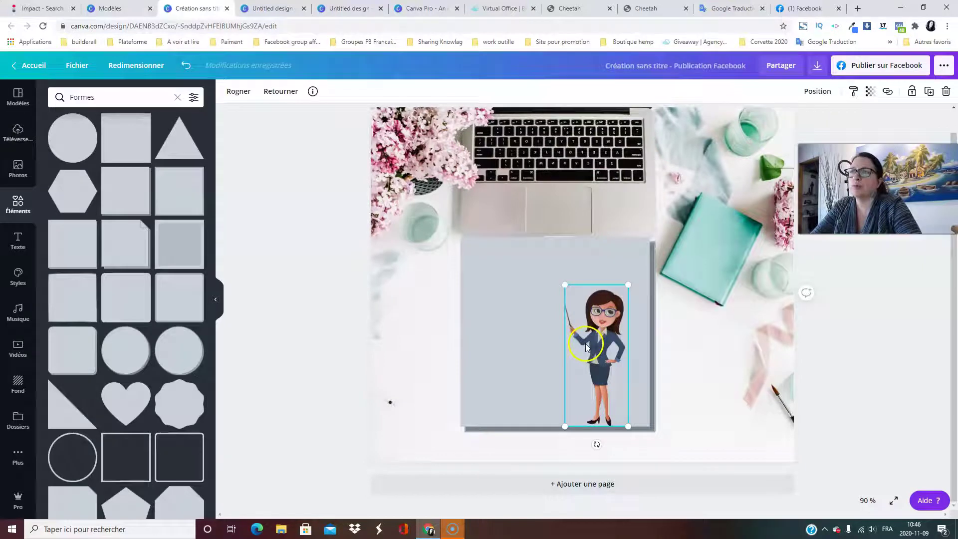
pyautogui.click(483, 320)
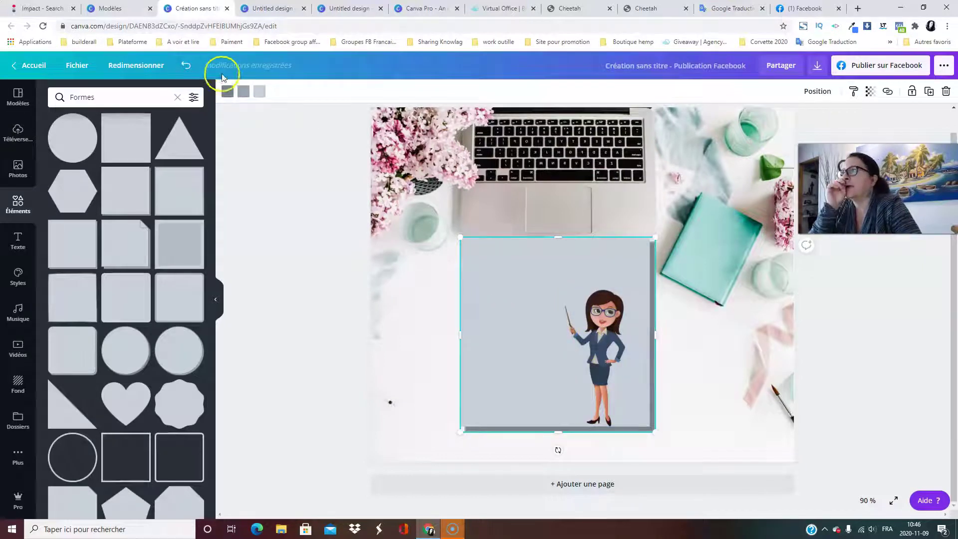
# Give the square a blue border and dark blue fill with custom colours, then clear the Formes search.
pyautogui.click(227, 92)
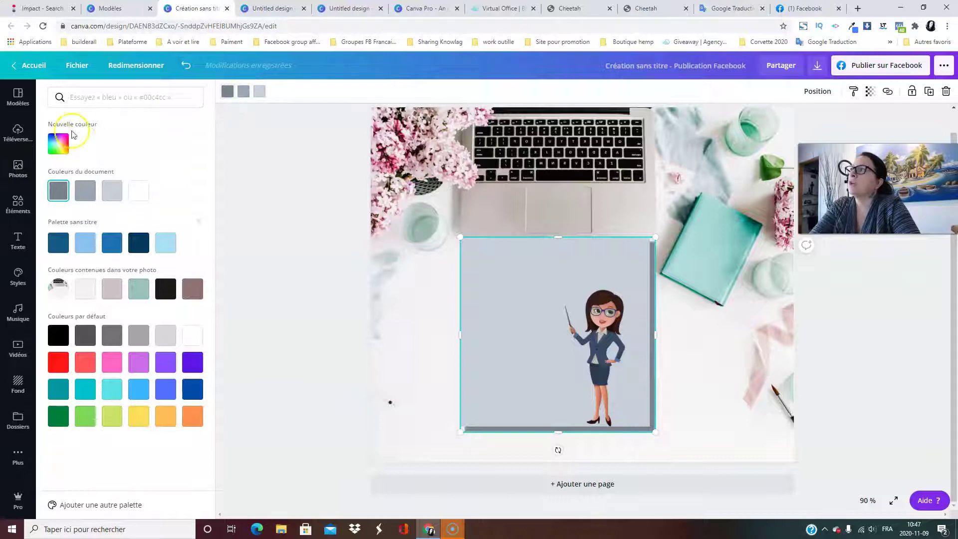
pyautogui.click(59, 144)
pyautogui.moveTo(112, 188); pyautogui.dragTo(168, 180)
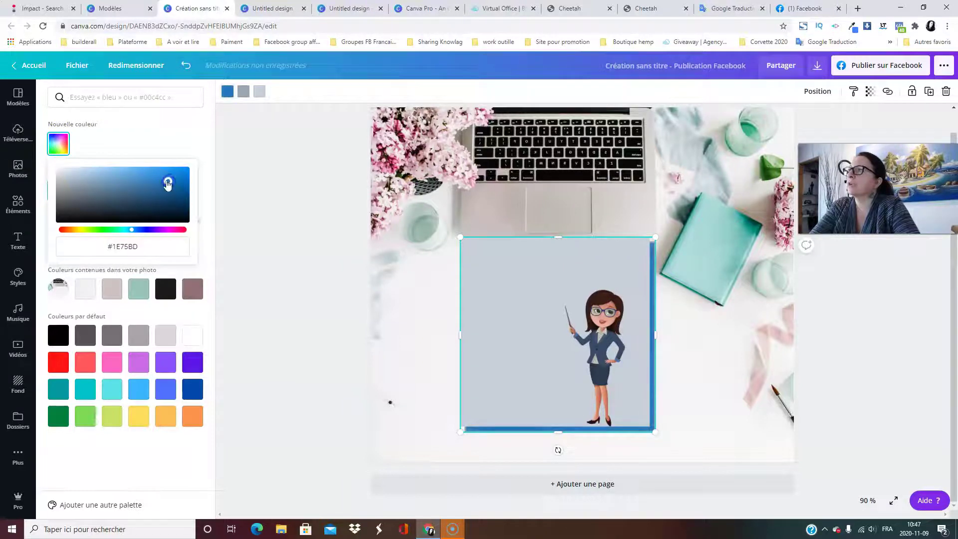
pyautogui.click(257, 91)
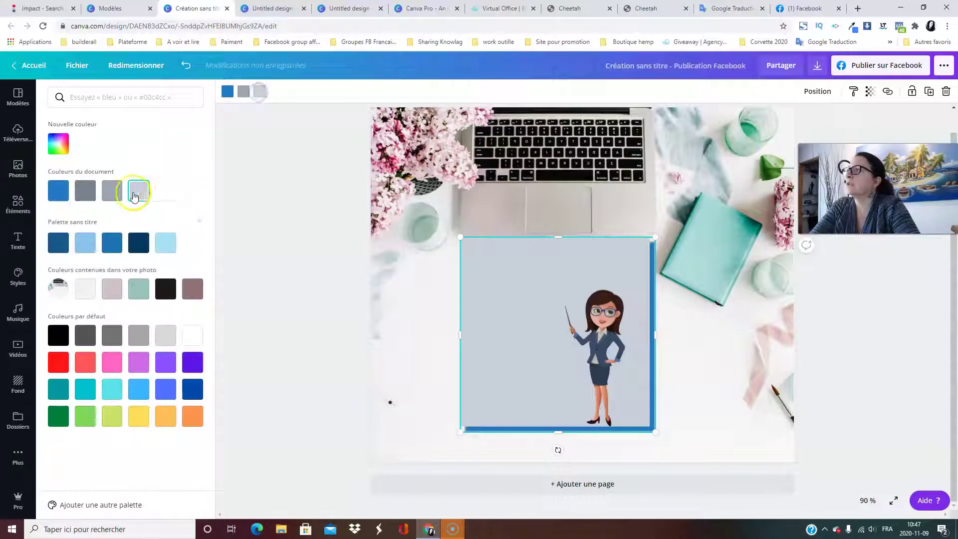
pyautogui.click(58, 144)
pyautogui.moveTo(85, 183); pyautogui.dragTo(149, 189)
pyautogui.click(229, 101)
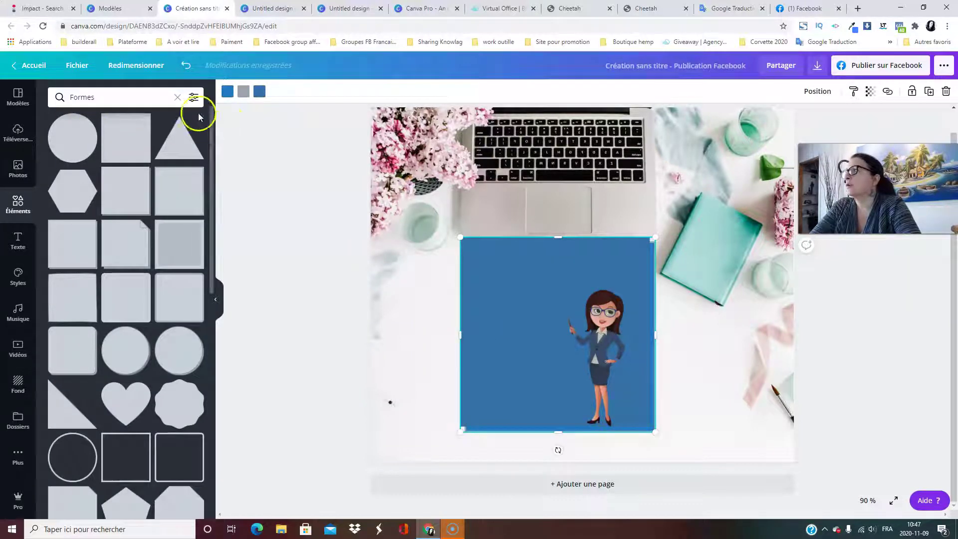
pyautogui.click(177, 97)
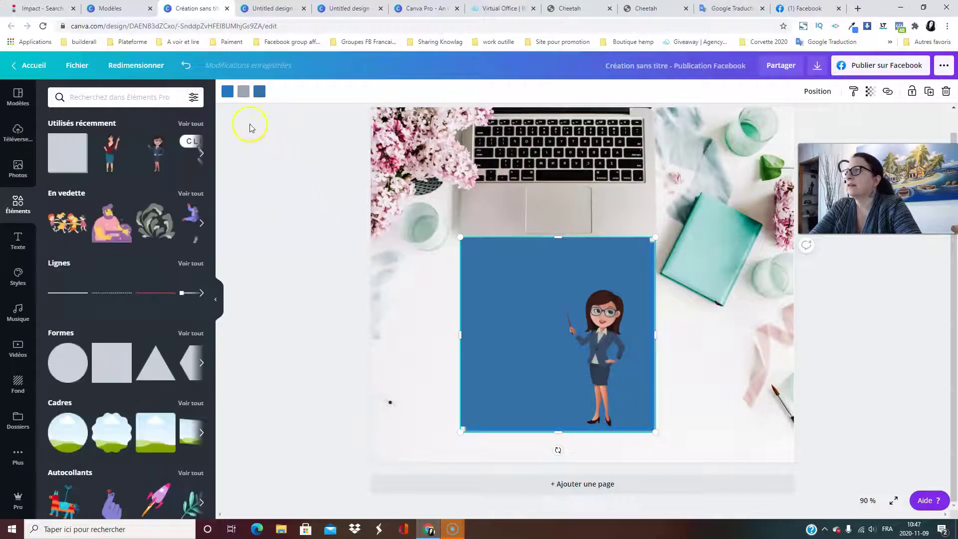
# Apply the photo's teal to both of the square's colours and nudge it slightly left and down.
pyautogui.click(226, 93)
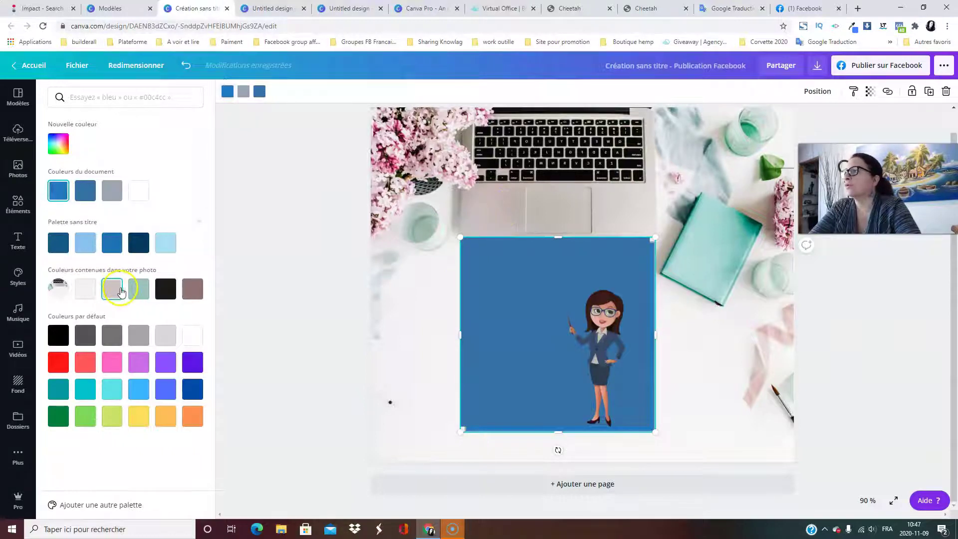
pyautogui.click(138, 291)
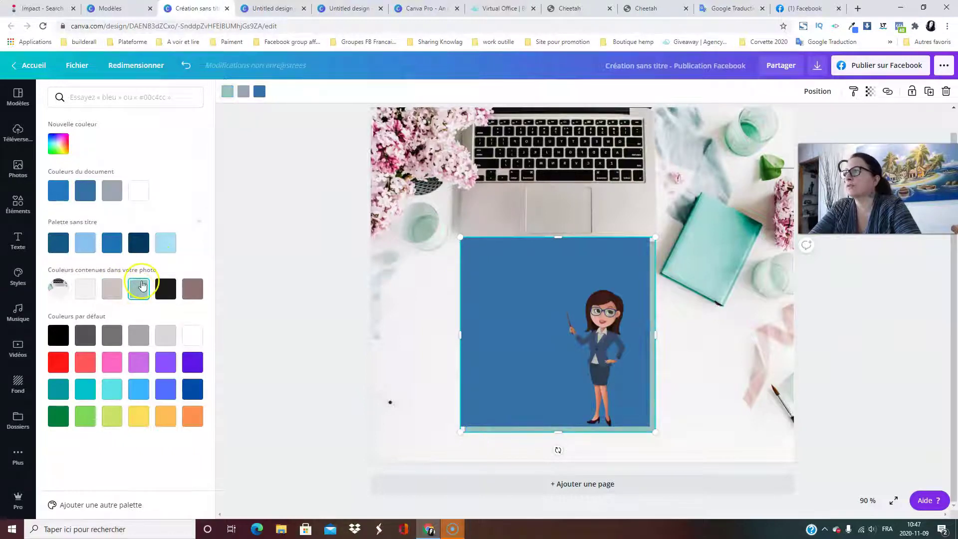
pyautogui.click(259, 91)
pyautogui.click(142, 297)
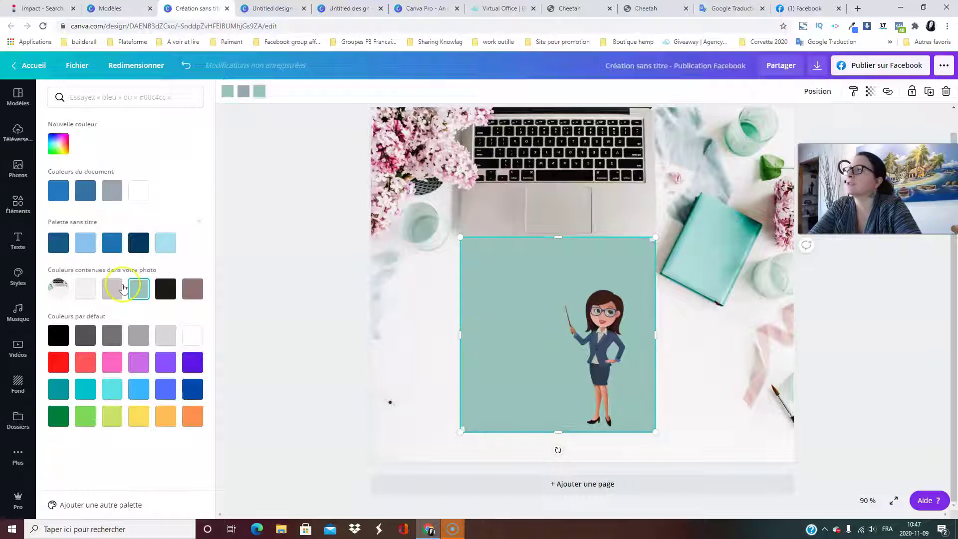
pyautogui.moveTo(495, 302); pyautogui.dragTo(486, 309)
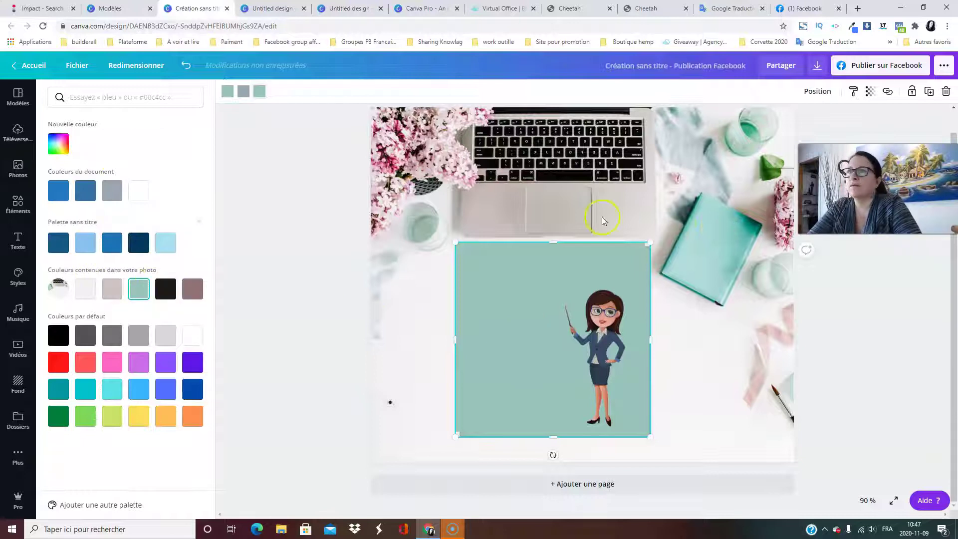
# Lighten the square's teal to mint #80D8C6 with a custom colour, then revisit its border colour.
pyautogui.click(55, 145)
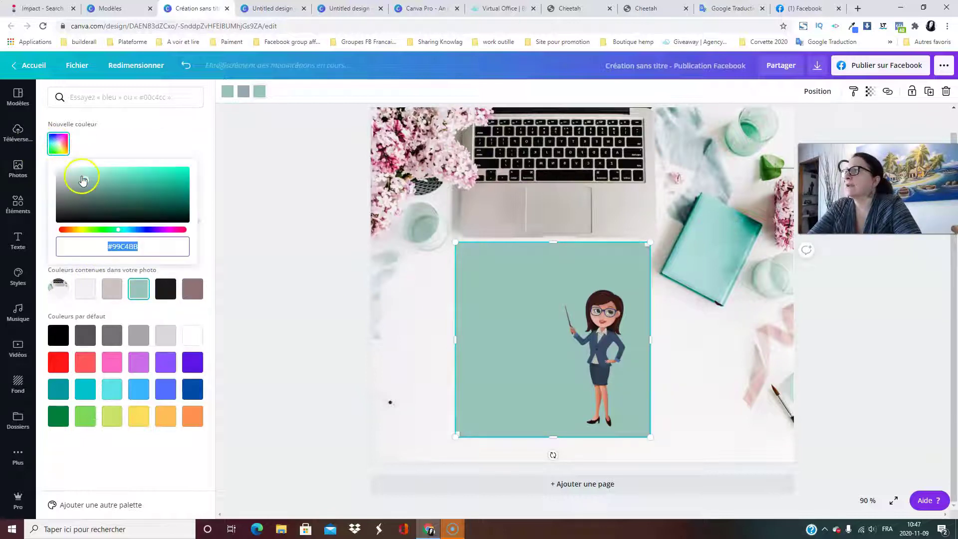
pyautogui.moveTo(86, 183); pyautogui.dragTo(95, 181)
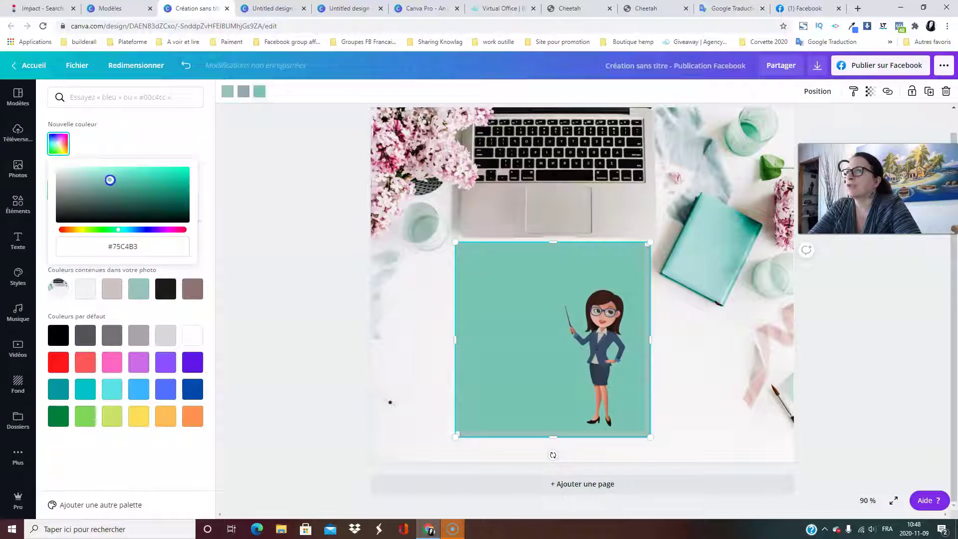
pyautogui.moveTo(111, 178); pyautogui.dragTo(110, 176)
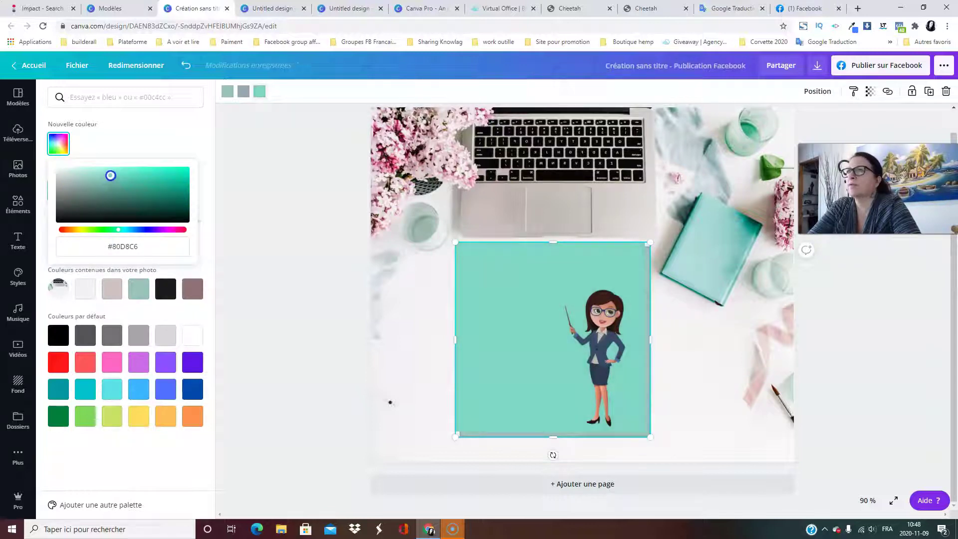
pyautogui.click(240, 273)
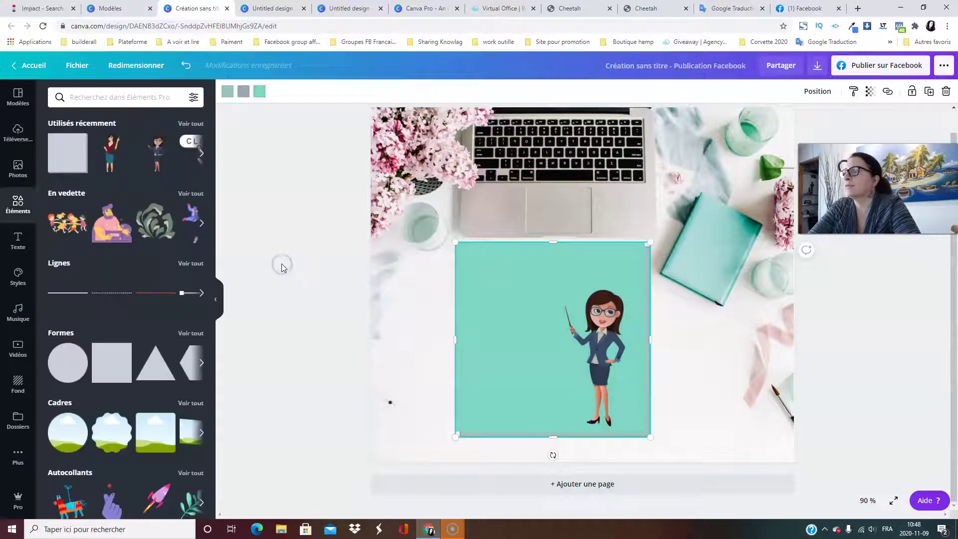
pyautogui.click(244, 92)
pyautogui.click(90, 287)
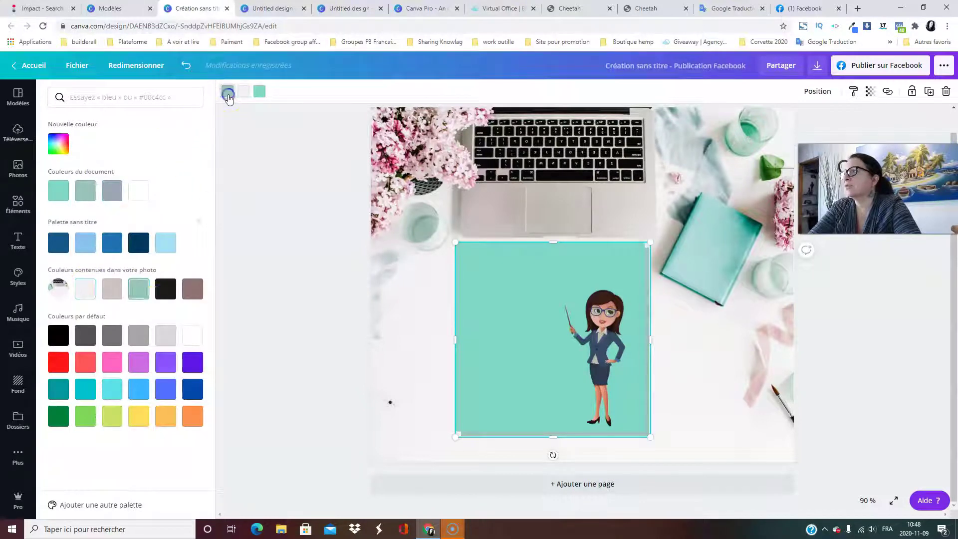
# Recolour the border to a pale pink with the custom colour picker.
pyautogui.click(162, 300)
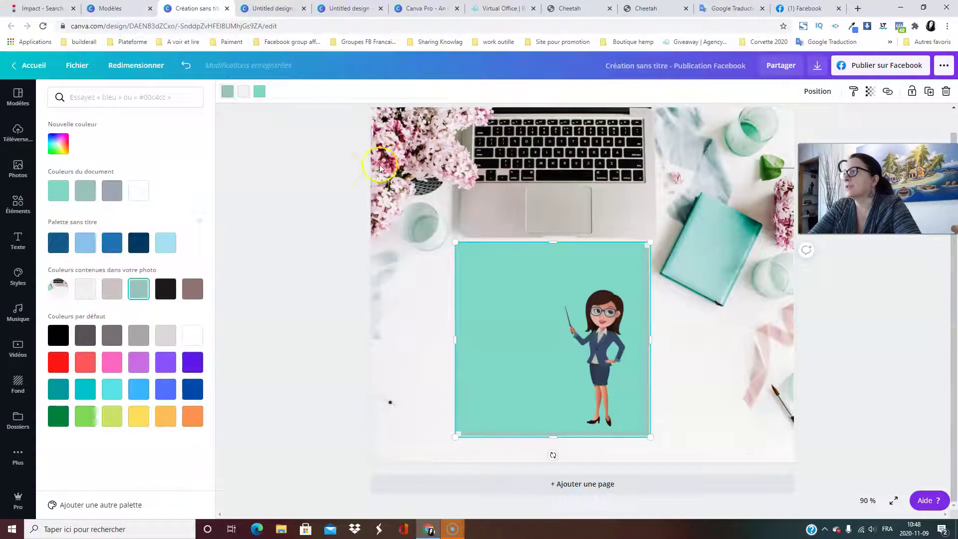
pyautogui.click(59, 144)
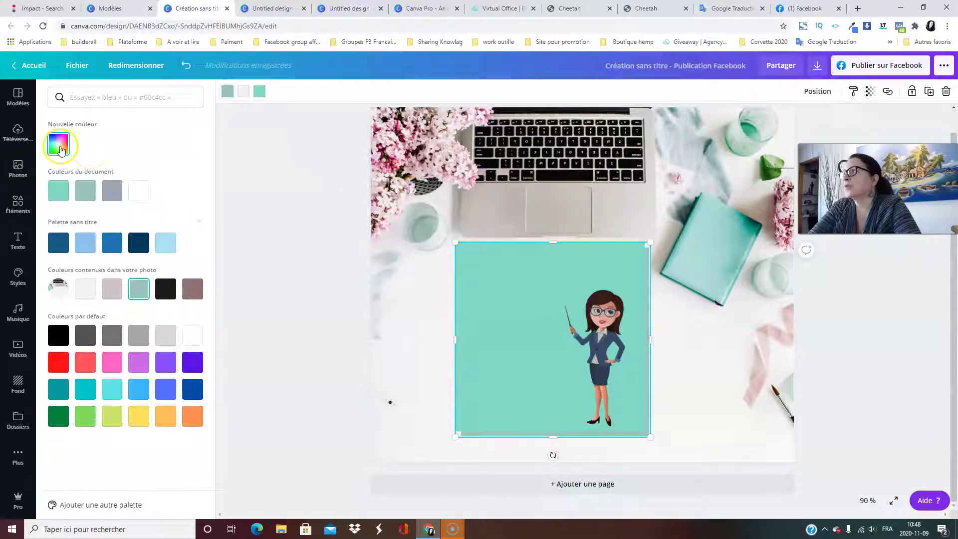
pyautogui.moveTo(138, 229); pyautogui.dragTo(165, 230)
pyautogui.moveTo(85, 180); pyautogui.dragTo(80, 170)
pyautogui.click(670, 361)
# Flatten the teal square into a wide bar and place it beside the teacher illustration.
pyautogui.click(613, 377)
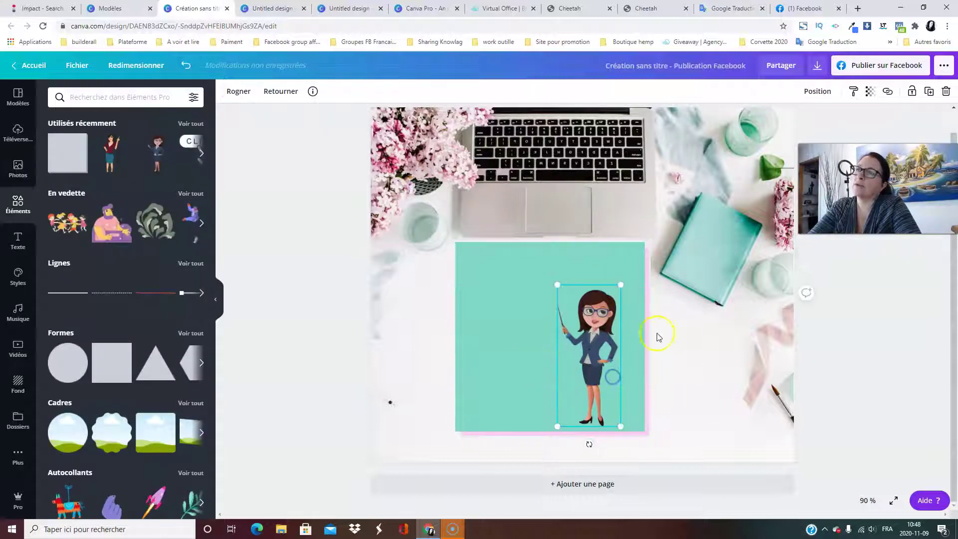
pyautogui.click(366, 353)
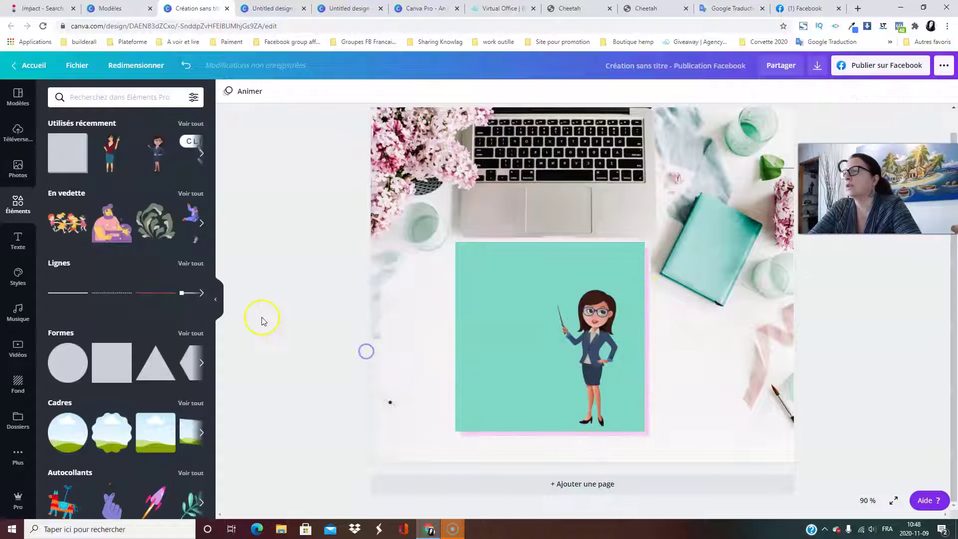
pyautogui.click(491, 351)
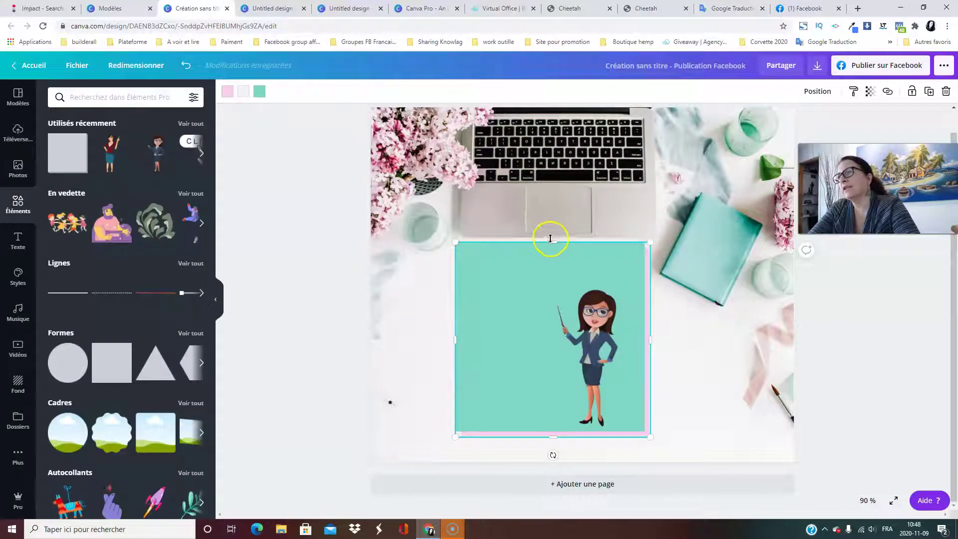
pyautogui.moveTo(648, 241); pyautogui.dragTo(691, 256)
pyautogui.moveTo(558, 223); pyautogui.dragTo(478, 361)
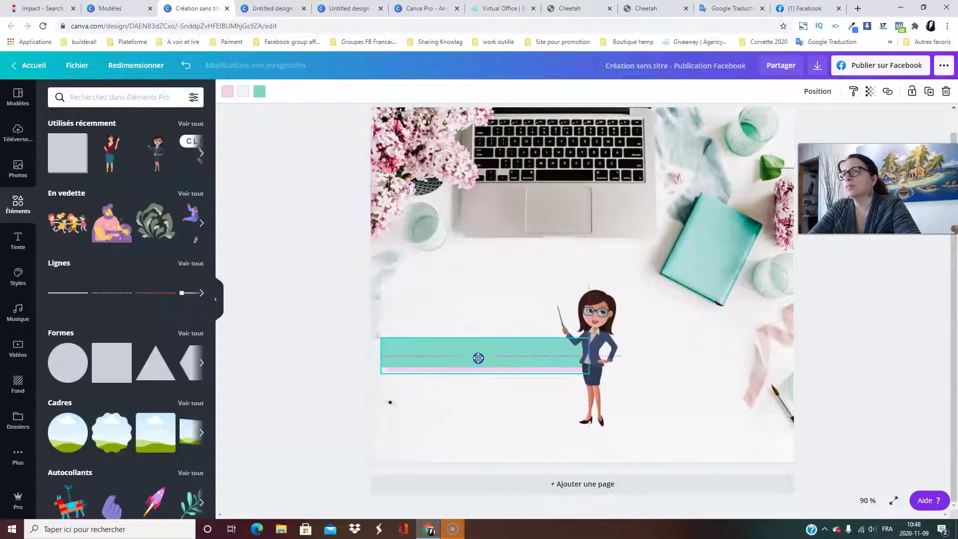
pyautogui.moveTo(603, 321); pyautogui.dragTo(695, 334)
pyautogui.moveTo(500, 359); pyautogui.dragTo(531, 346)
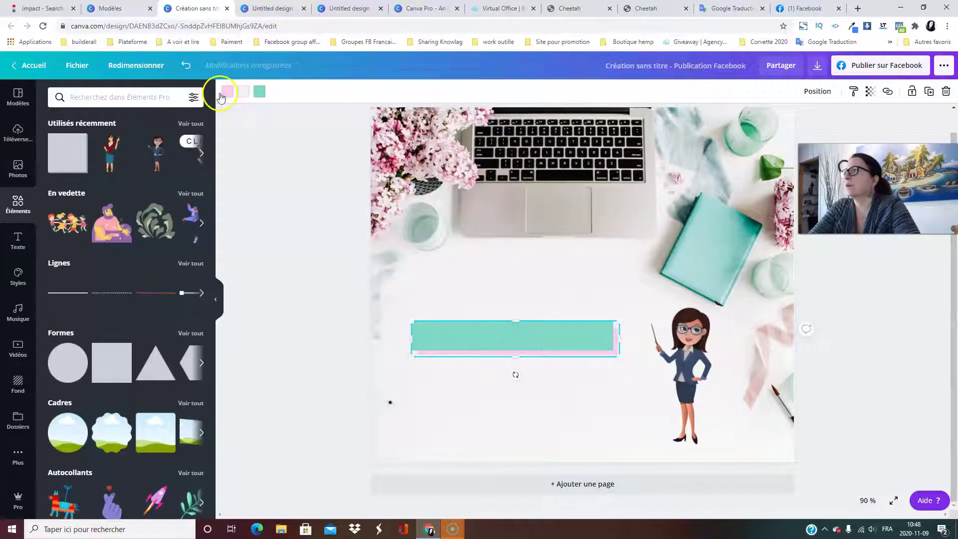
# Change the bar to a brighter teal (#39DFBD) and bring up the elements library.
pyautogui.click(223, 94)
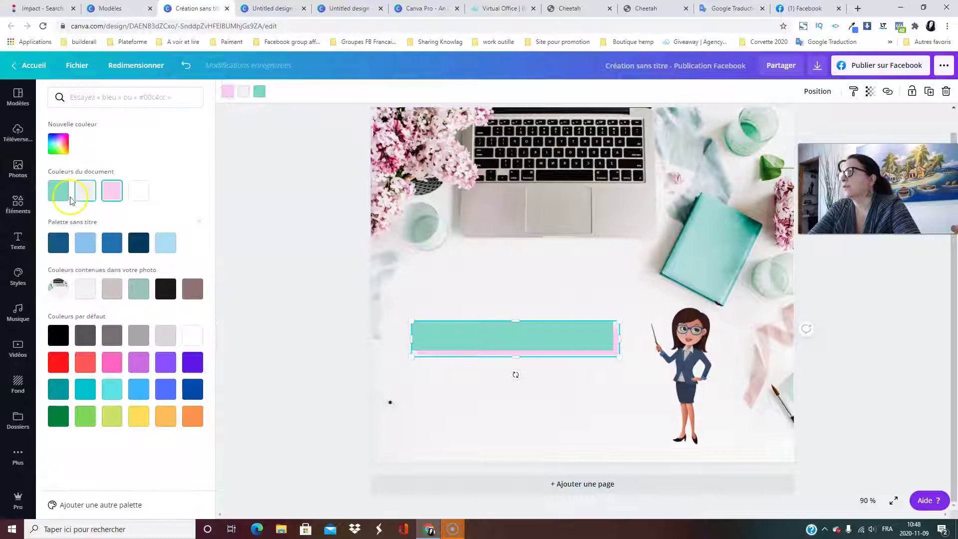
pyautogui.click(63, 202)
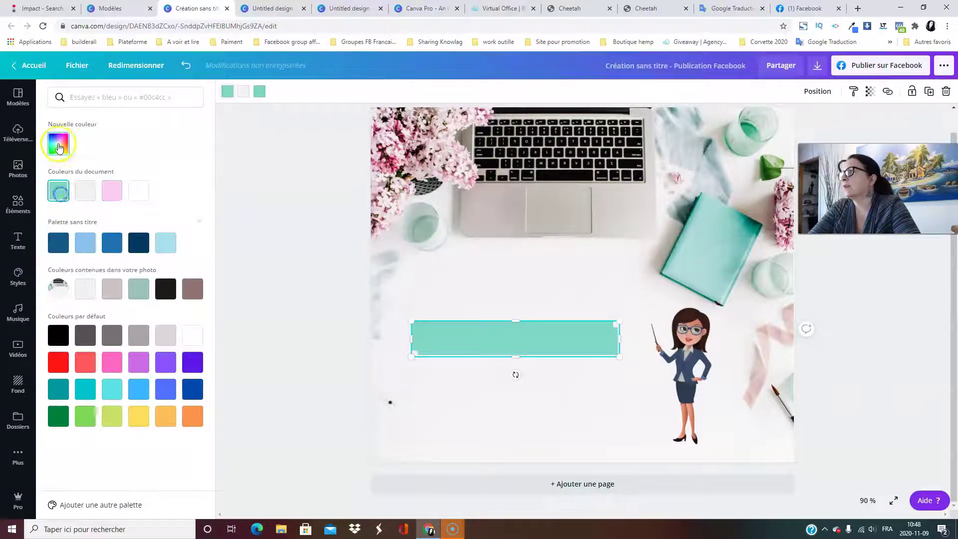
pyautogui.click(64, 202)
pyautogui.moveTo(109, 180); pyautogui.dragTo(143, 173)
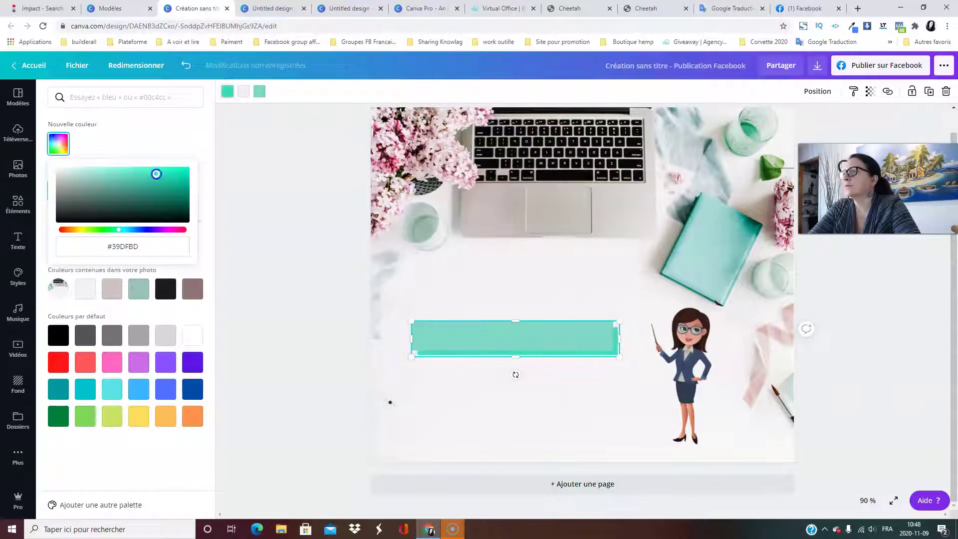
pyautogui.click(182, 138)
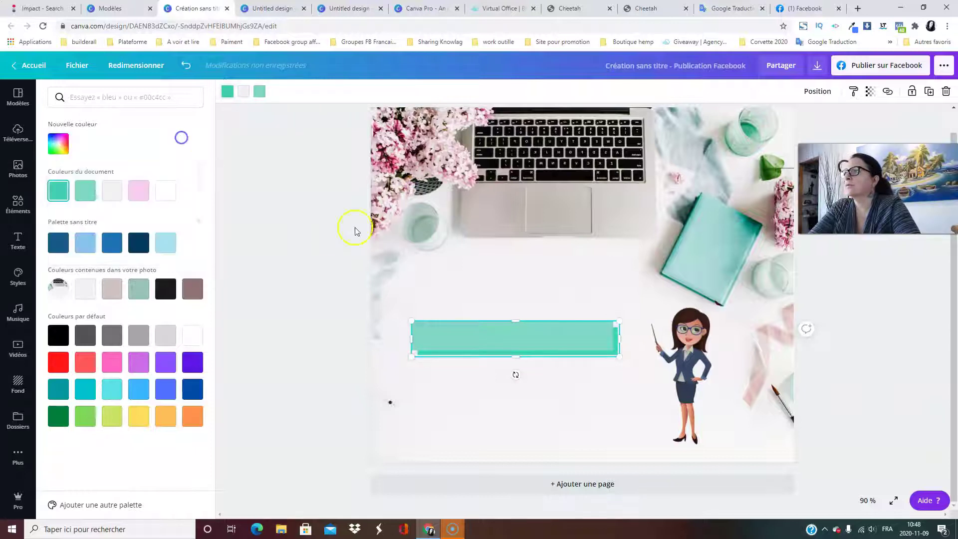
pyautogui.click(317, 237)
pyautogui.click(538, 390)
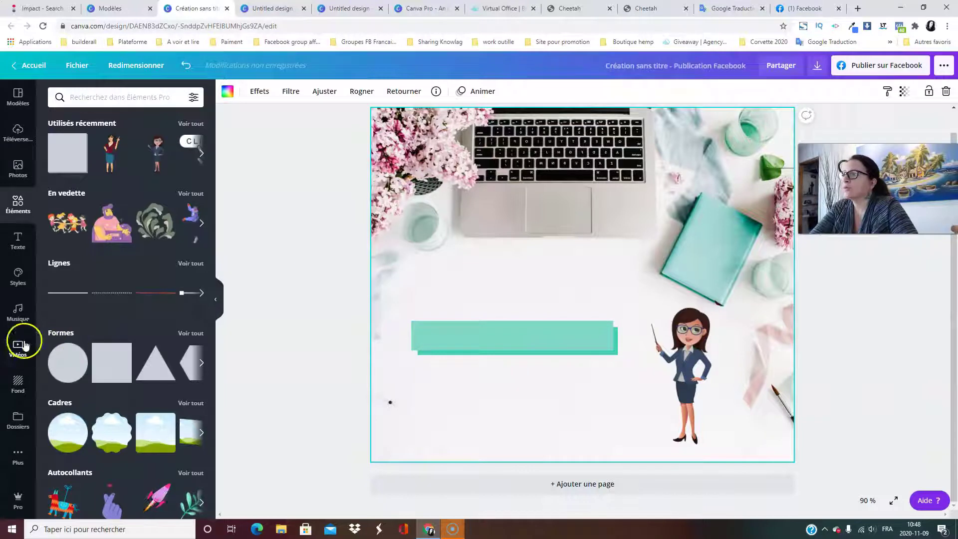
# Add a rounded-square outline from Formes and stretch it almost to the page edges.
pyautogui.click(191, 333)
pyautogui.scroll(-7, 143, 184)
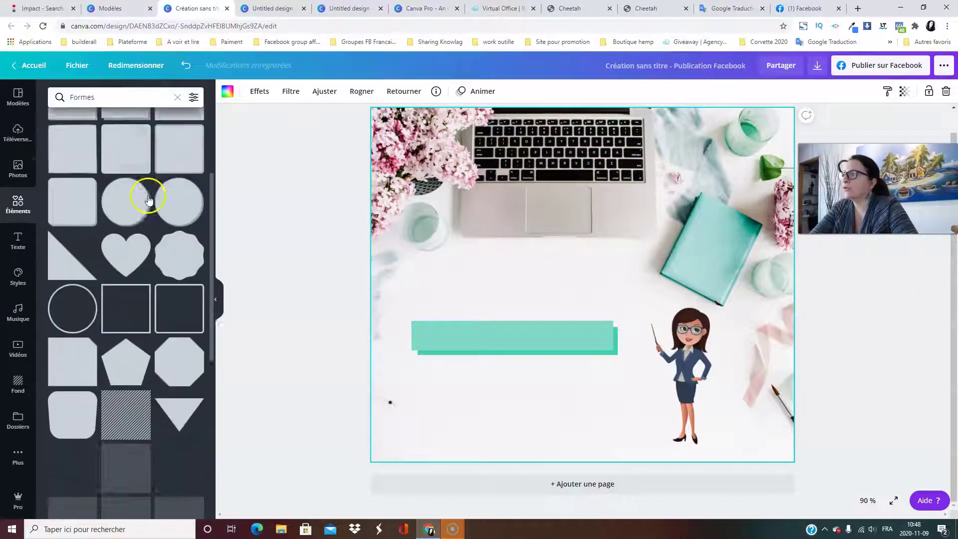
pyautogui.scroll(3, 180, 300)
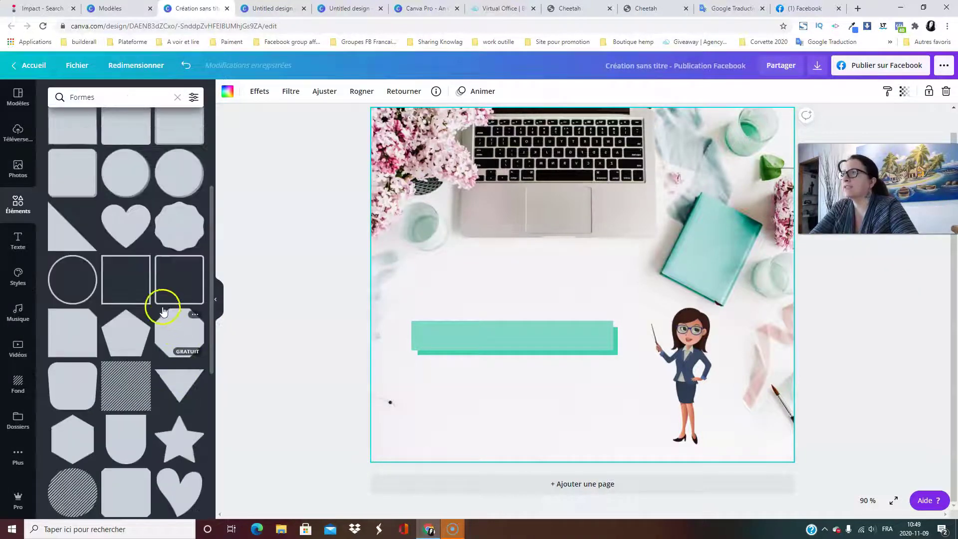
pyautogui.click(168, 283)
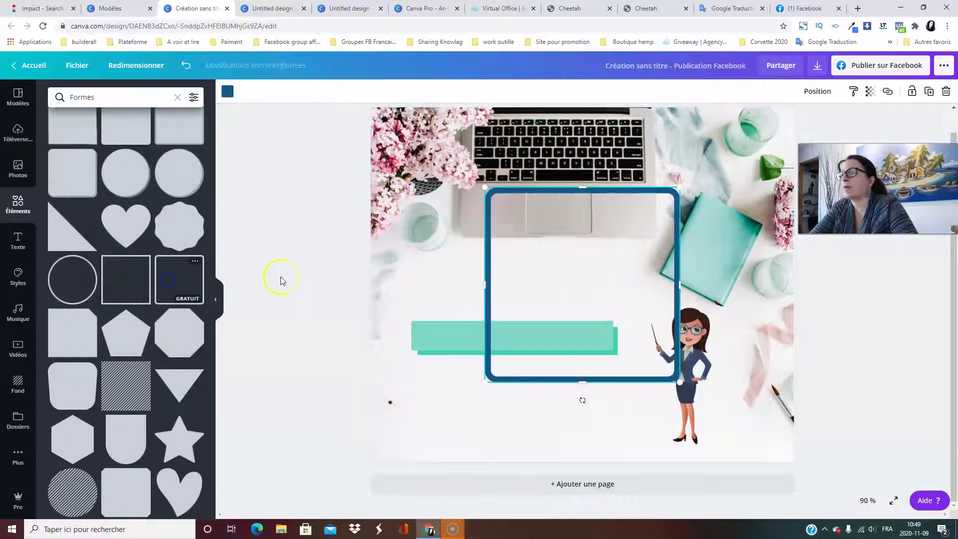
pyautogui.moveTo(486, 189); pyautogui.dragTo(365, 145)
pyautogui.moveTo(503, 220); pyautogui.dragTo(554, 291)
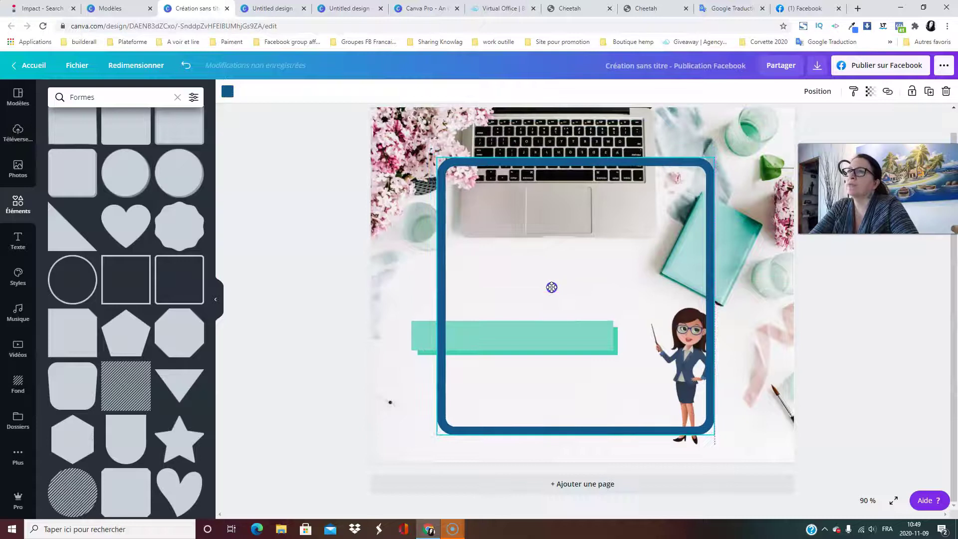
pyautogui.moveTo(714, 296); pyautogui.dragTo(786, 294)
pyautogui.moveTo(438, 296); pyautogui.dragTo(379, 293)
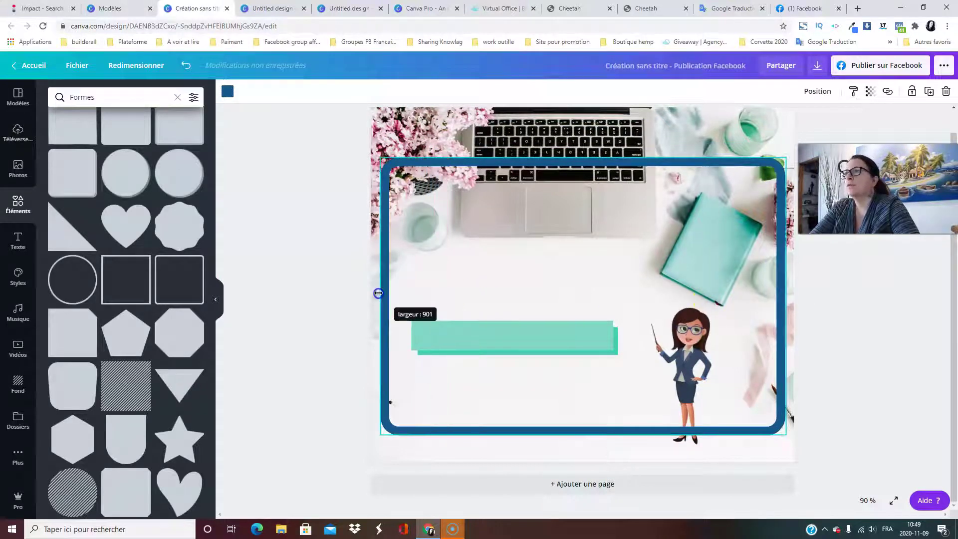
pyautogui.moveTo(584, 161); pyautogui.dragTo(583, 115)
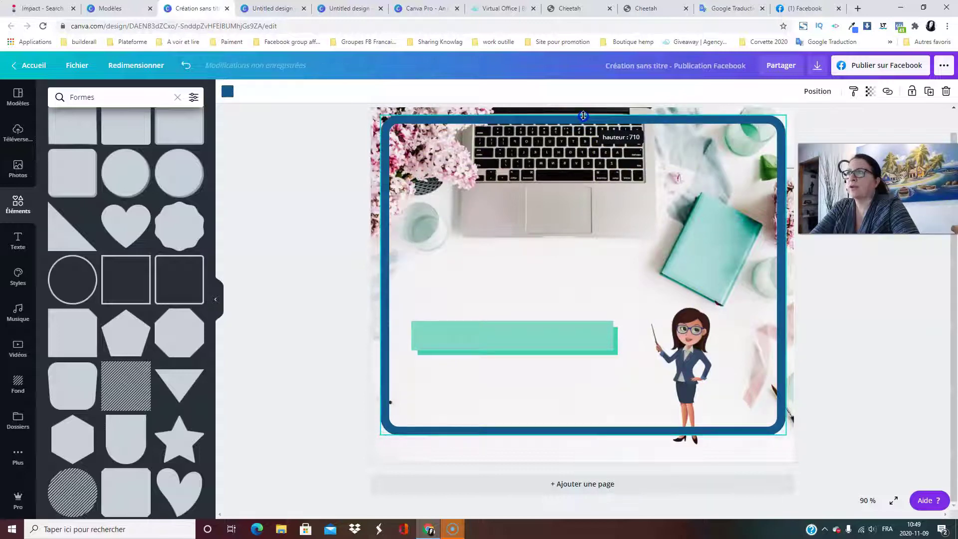
# Make the outline a soft pink and enlarge it to fill the page.
pyautogui.click(227, 91)
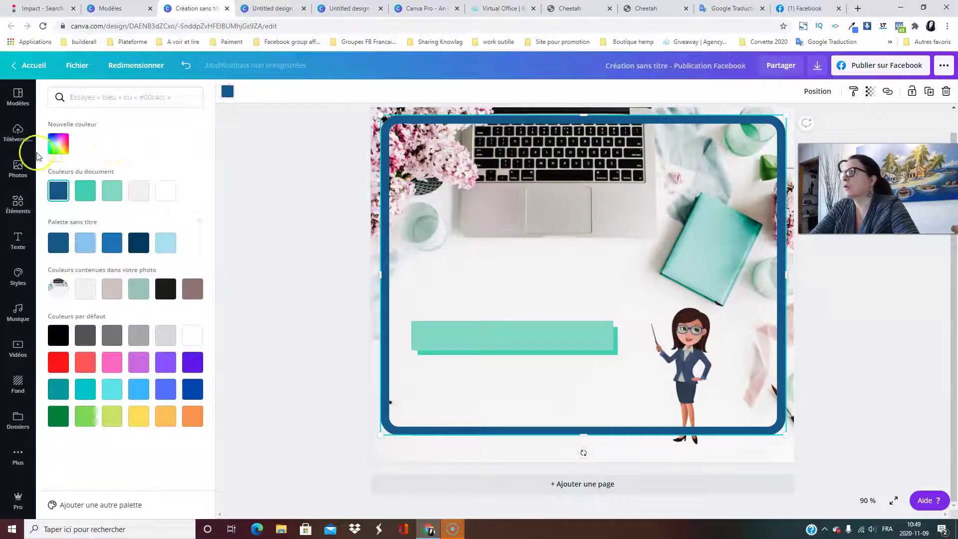
pyautogui.click(58, 144)
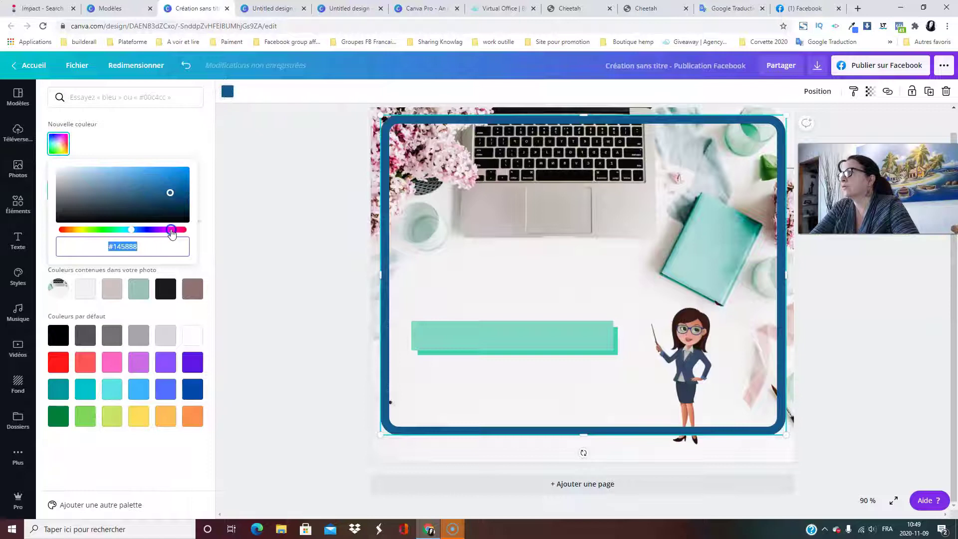
pyautogui.moveTo(172, 230); pyautogui.dragTo(169, 230)
pyautogui.moveTo(139, 200); pyautogui.dragTo(74, 170)
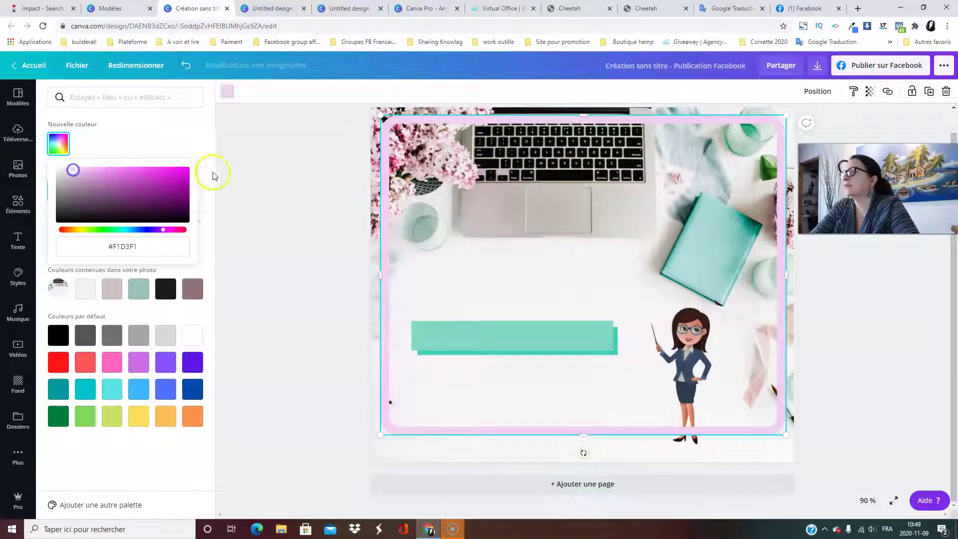
pyautogui.click(213, 176)
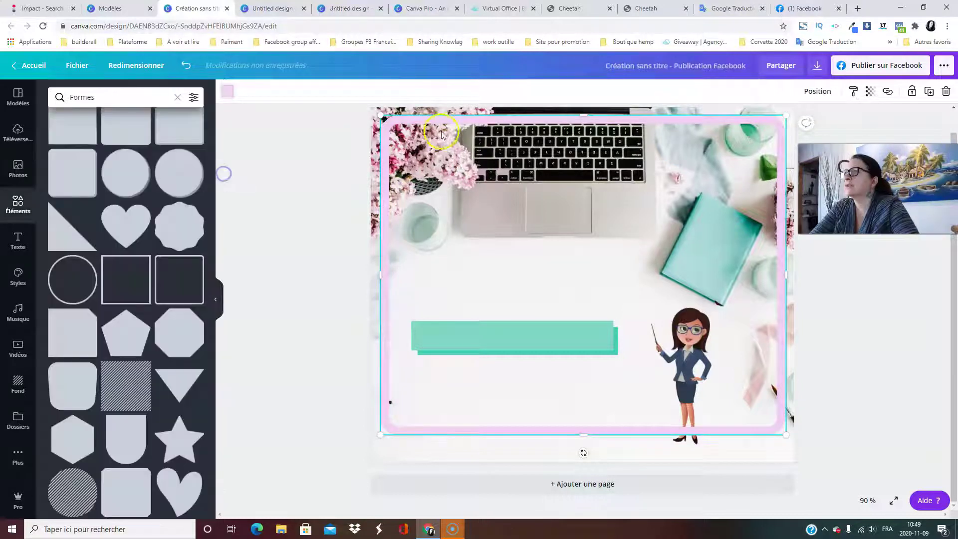
pyautogui.click(772, 428)
pyautogui.moveTo(786, 434)
pyautogui.mouseDown()
pyautogui.moveTo(802, 452)
pyautogui.moveTo(781, 453)
pyautogui.mouseUp()
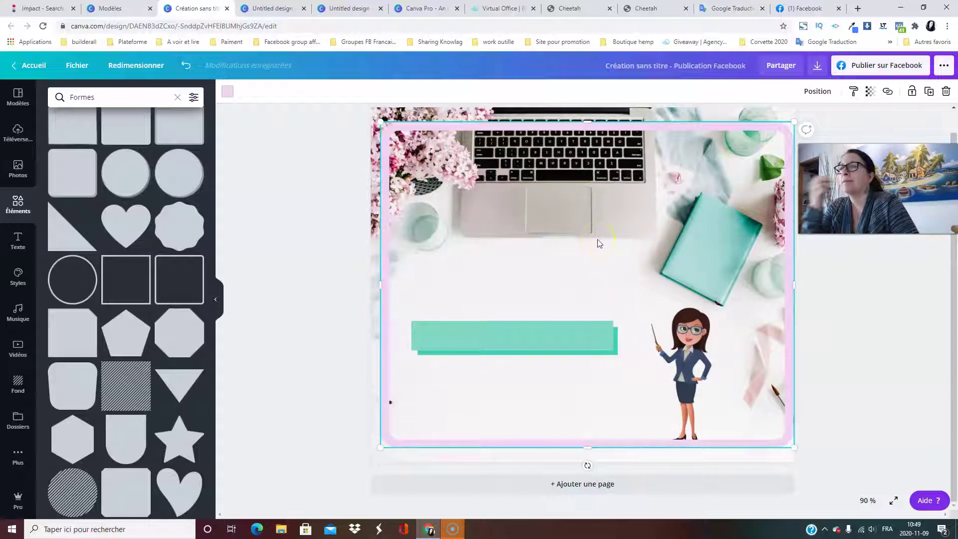
# Send the pink border backward via Position, then move the teacher higher on the right.
pyautogui.click(820, 98)
pyautogui.click(766, 122)
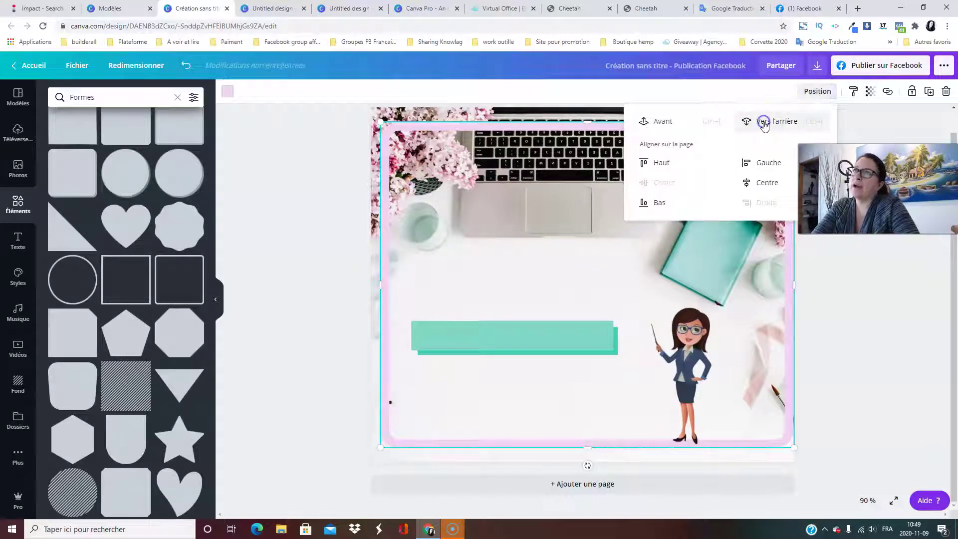
pyautogui.click(280, 245)
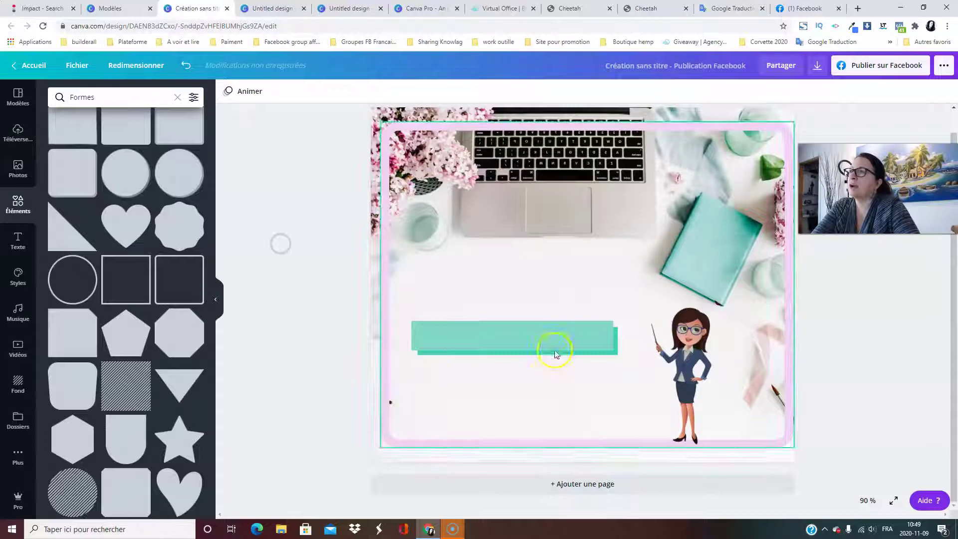
pyautogui.click(546, 328)
pyautogui.moveTo(684, 370); pyautogui.dragTo(704, 353)
pyautogui.click(258, 279)
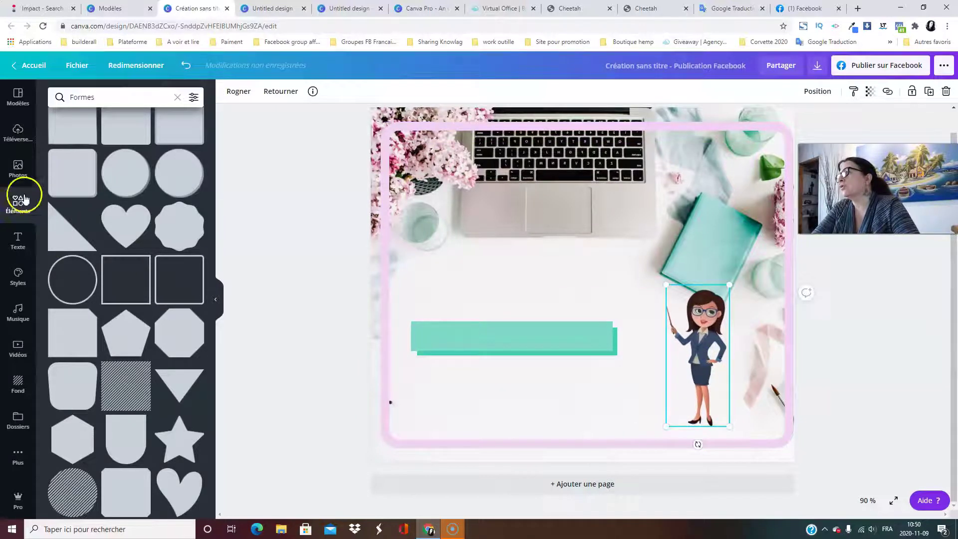
# Show all Cadres frames and move the teal bar to the bottom of the pink border.
pyautogui.click(176, 97)
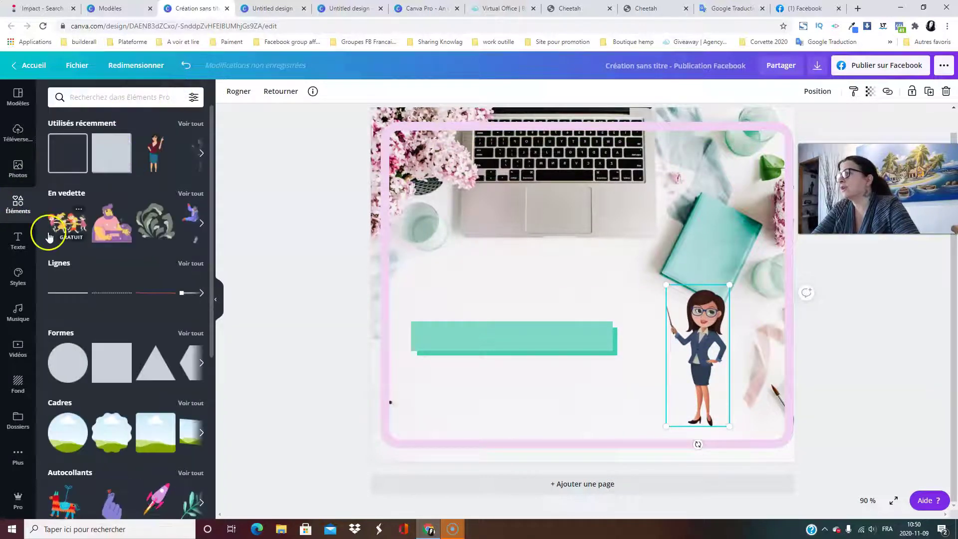
pyautogui.scroll(-3, 129, 366)
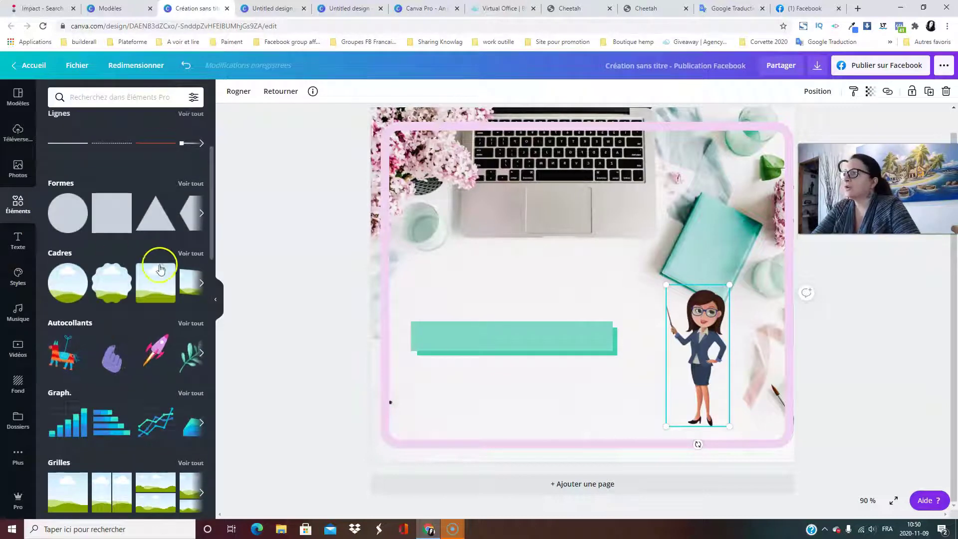
pyautogui.click(191, 254)
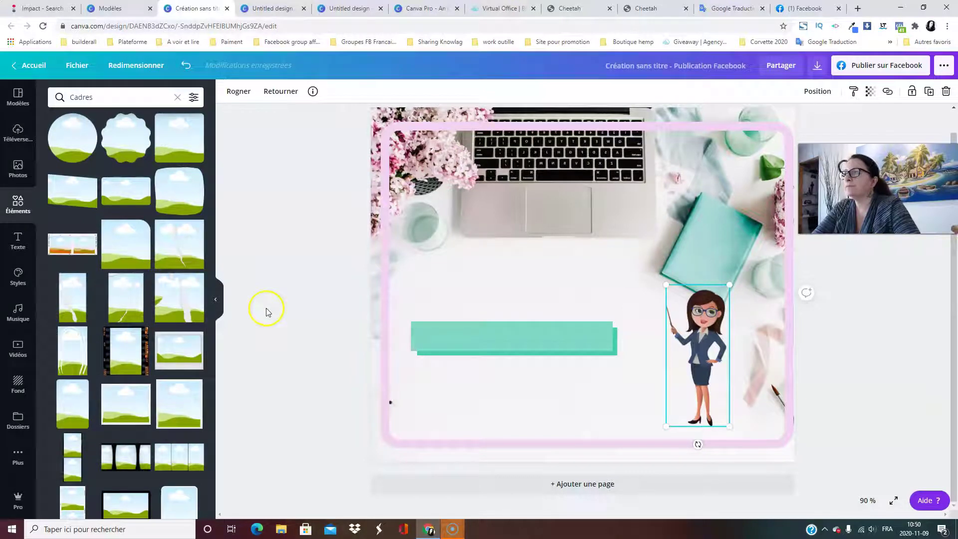
pyautogui.moveTo(543, 350); pyautogui.dragTo(567, 415)
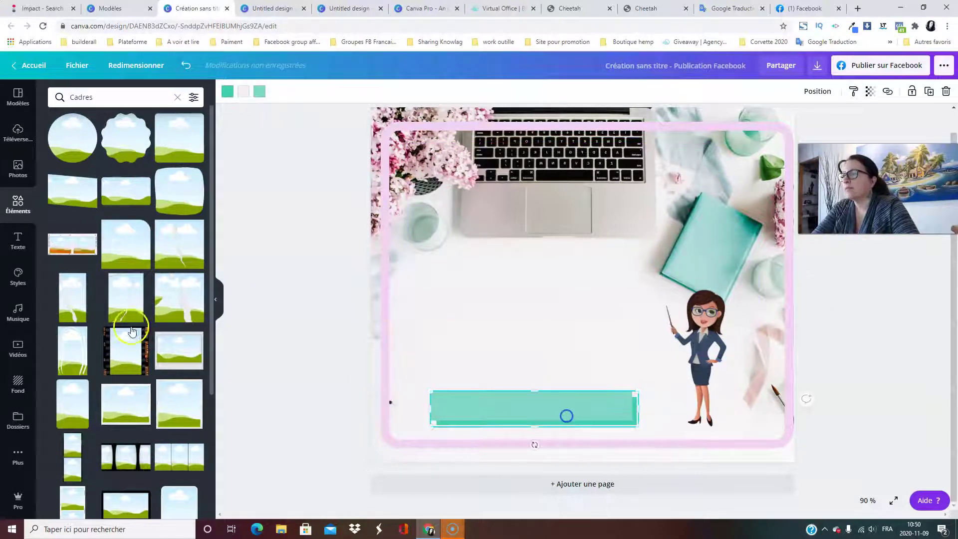
# Add a vertical three-image frame and position it above the teal bar.
pyautogui.scroll(-7, 70, 401)
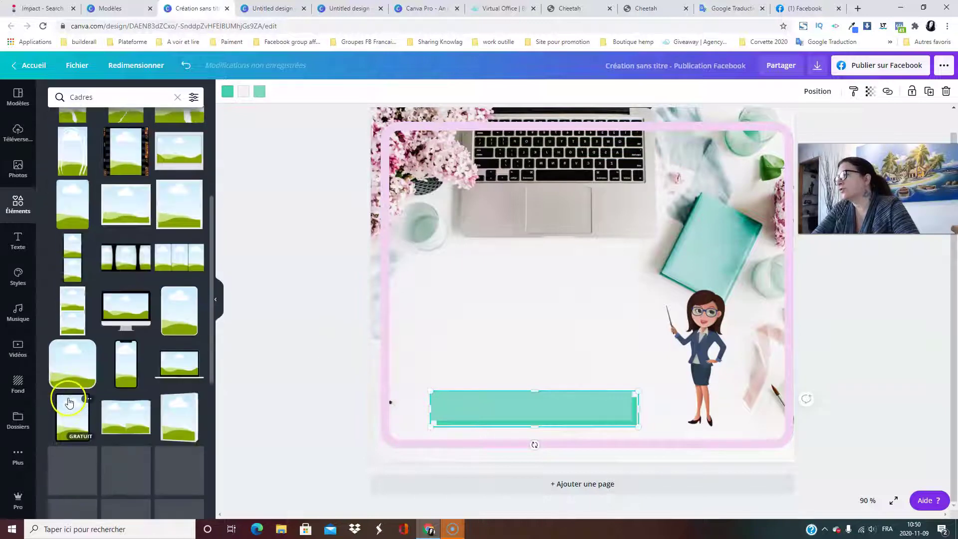
pyautogui.scroll(-5, 68, 400)
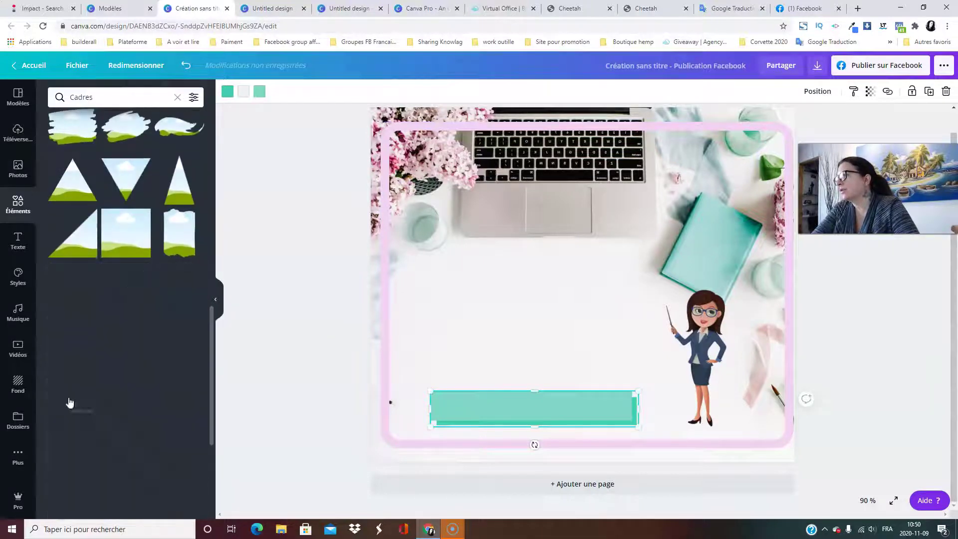
pyautogui.scroll(-3, 66, 398)
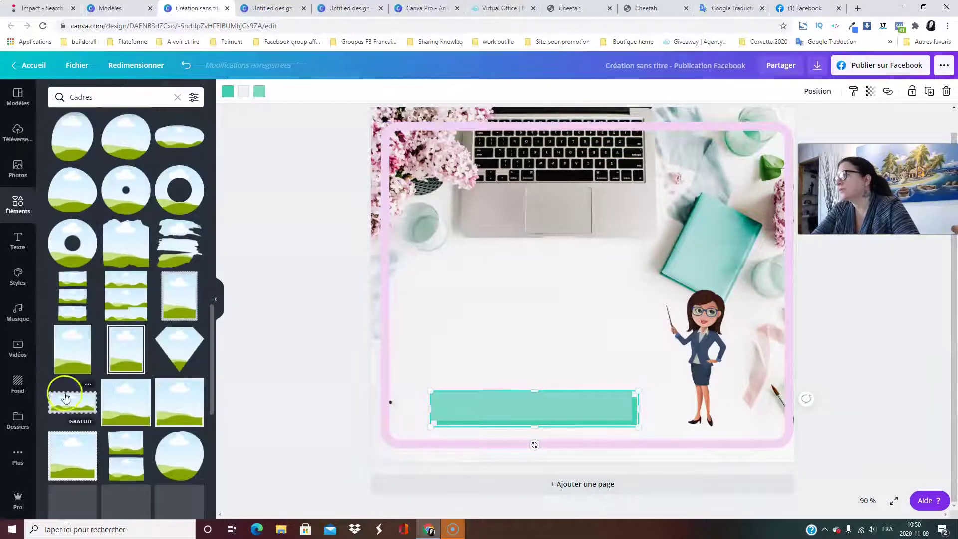
pyautogui.click(74, 298)
pyautogui.moveTo(560, 298); pyautogui.dragTo(514, 290)
pyautogui.click(545, 216)
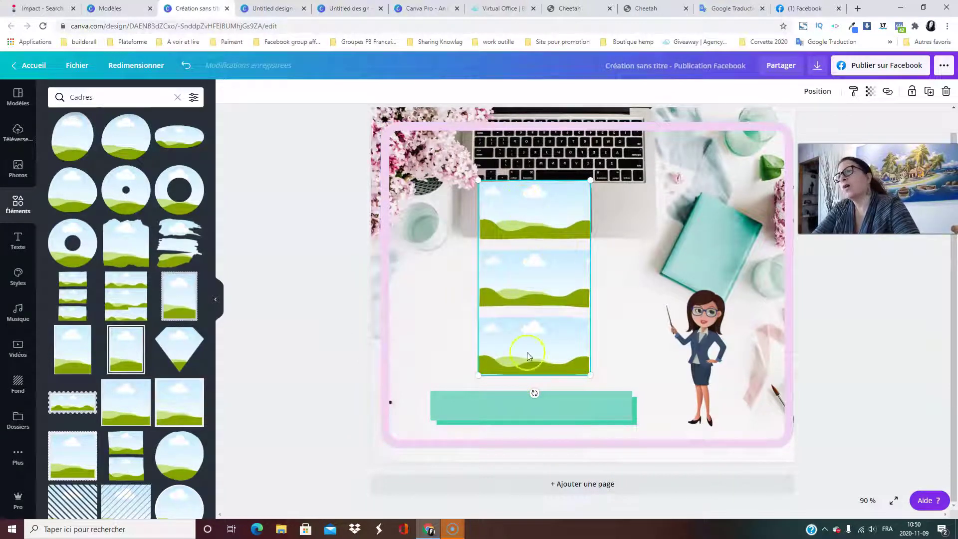
pyautogui.scroll(7, 48, 199)
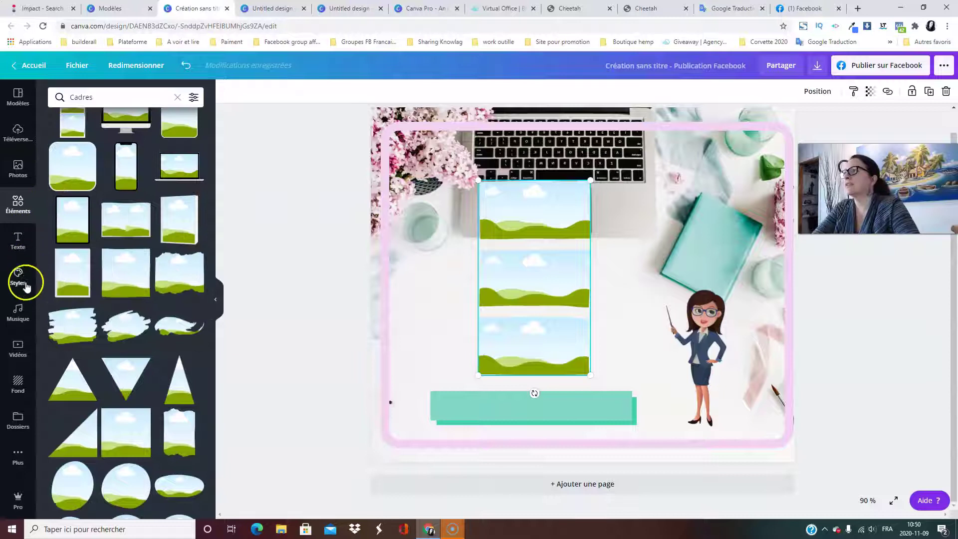
pyautogui.click(18, 169)
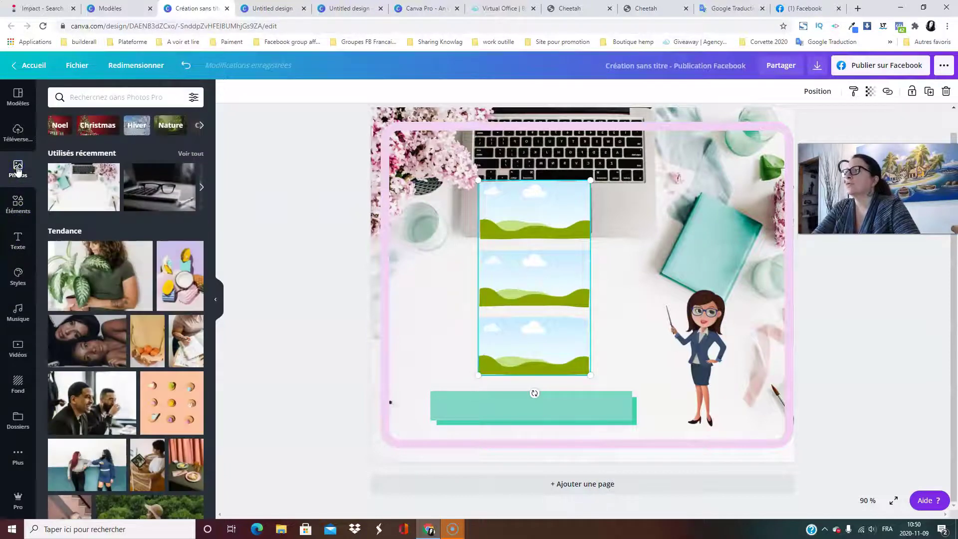
# Add the fruit photo and drop the peach dots photo into the grid's middle cell.
pyautogui.click(20, 131)
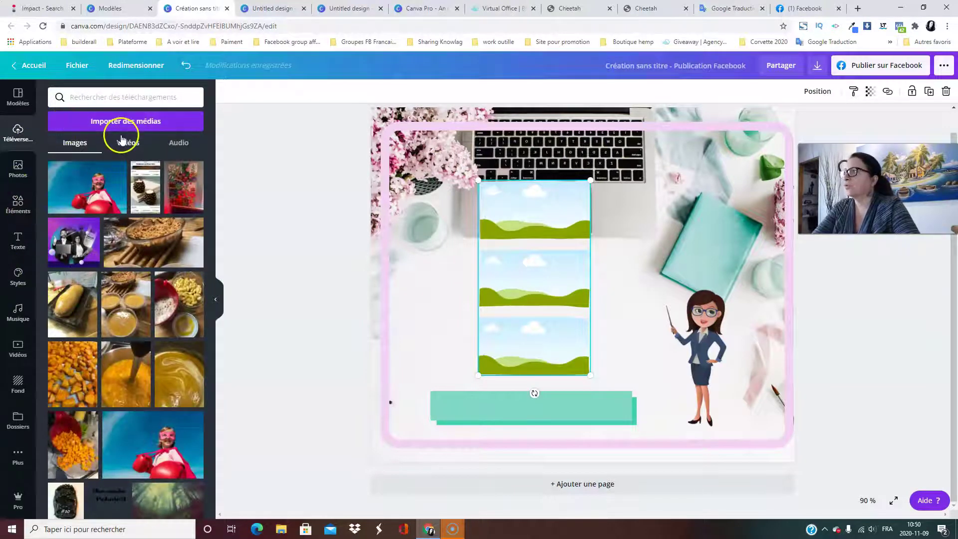
pyautogui.click(20, 175)
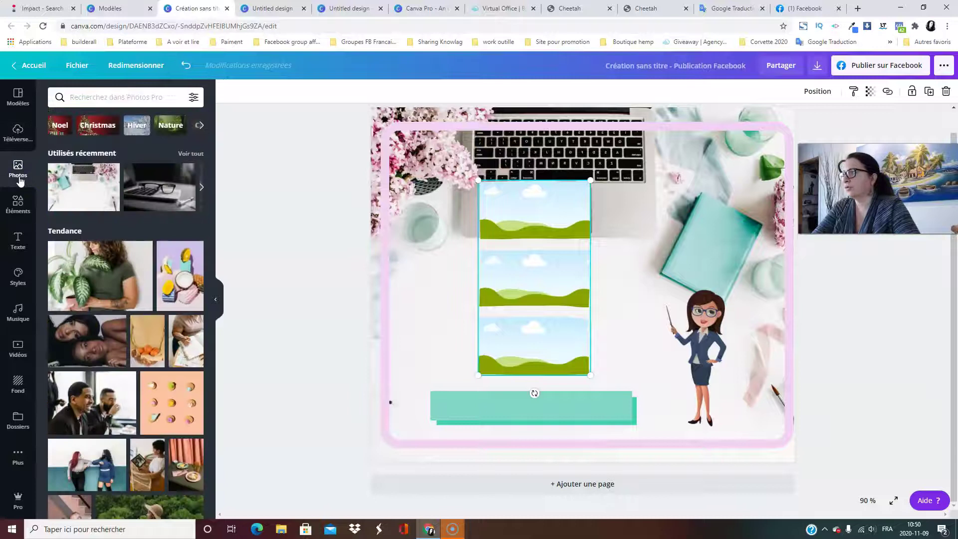
pyautogui.click(175, 283)
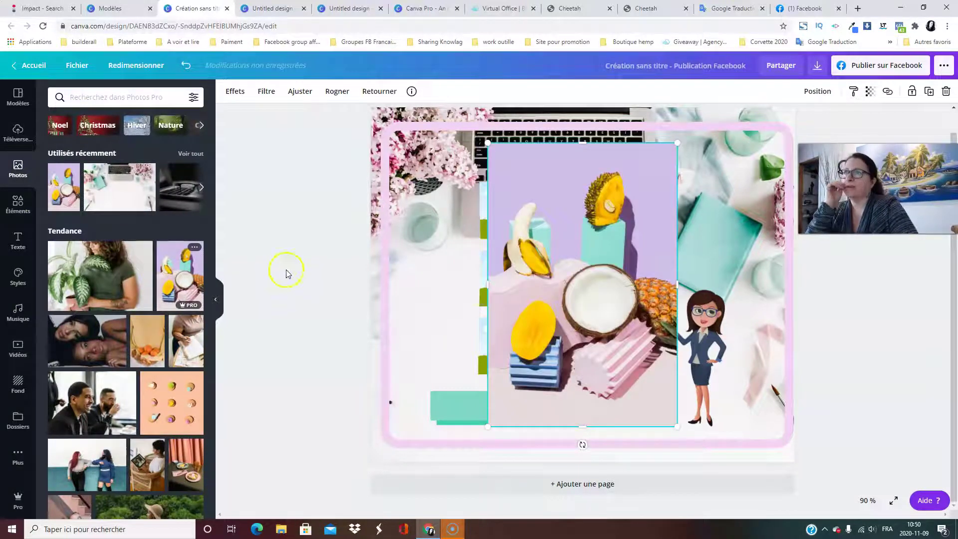
pyautogui.moveTo(591, 263); pyautogui.dragTo(534, 202)
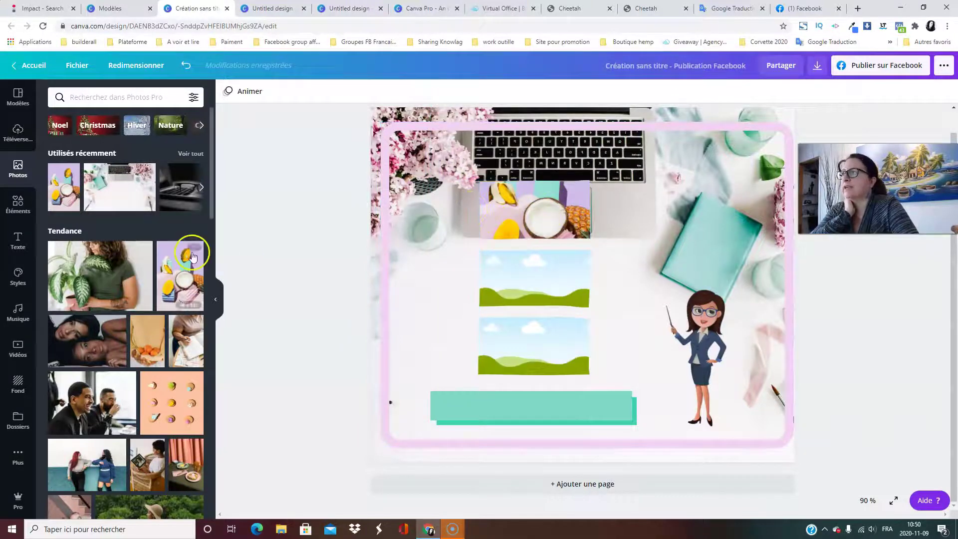
pyautogui.scroll(-4, 96, 305)
pyautogui.moveTo(177, 208); pyautogui.dragTo(519, 274)
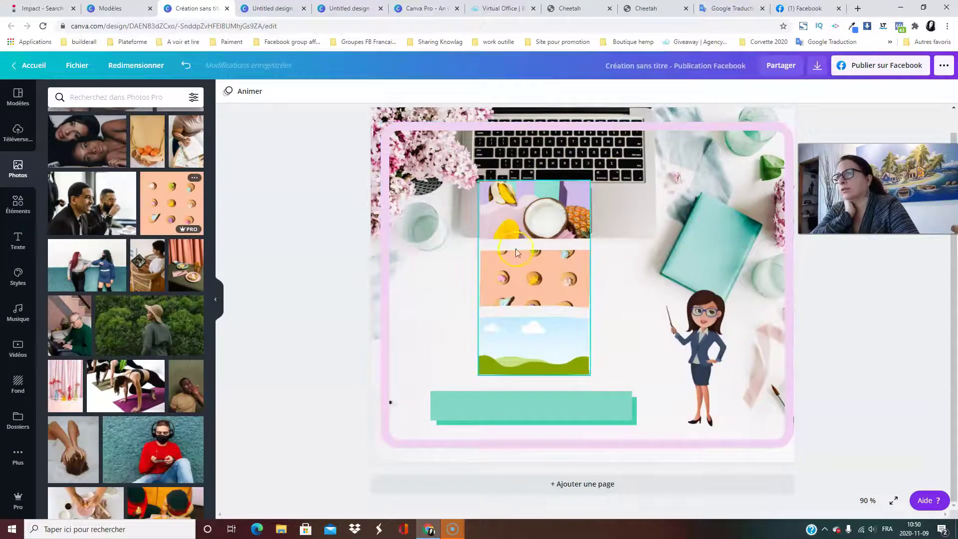
pyautogui.moveTo(554, 329)
pyautogui.mouseDown()
pyautogui.moveTo(503, 349)
pyautogui.moveTo(548, 334)
pyautogui.mouseUp()
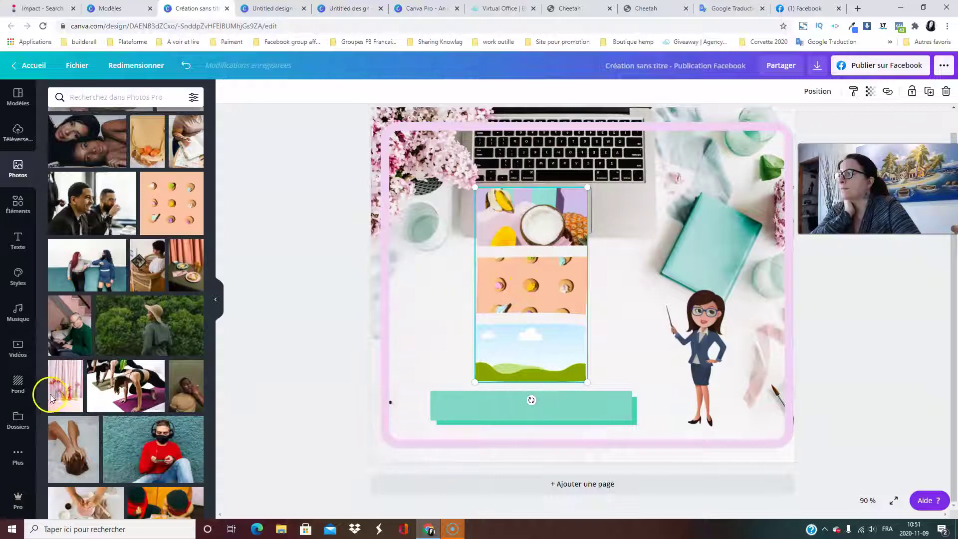
# Fill the grid's bottom cell with the flower-vase photo and adjust its crop.
pyautogui.moveTo(162, 368); pyautogui.dragTo(509, 337)
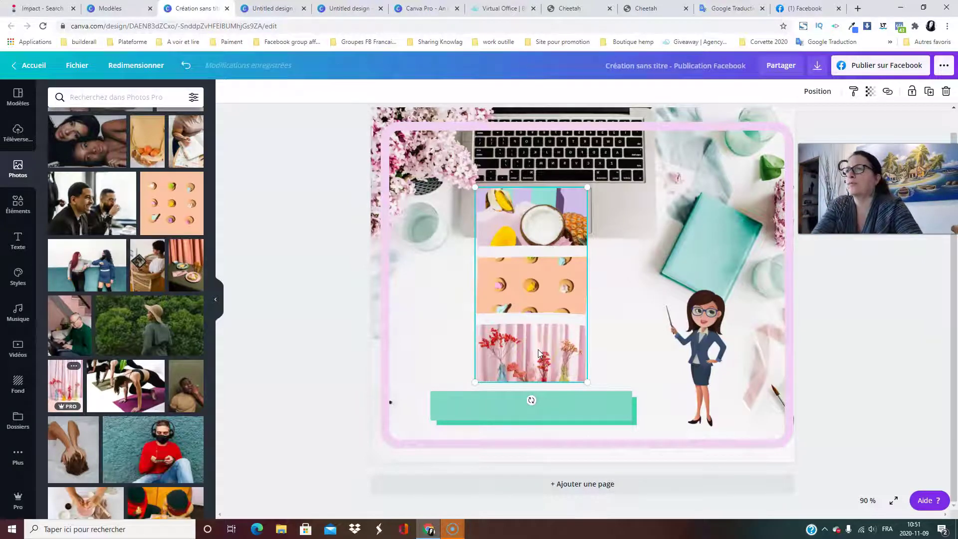
pyautogui.doubleClick(532, 351)
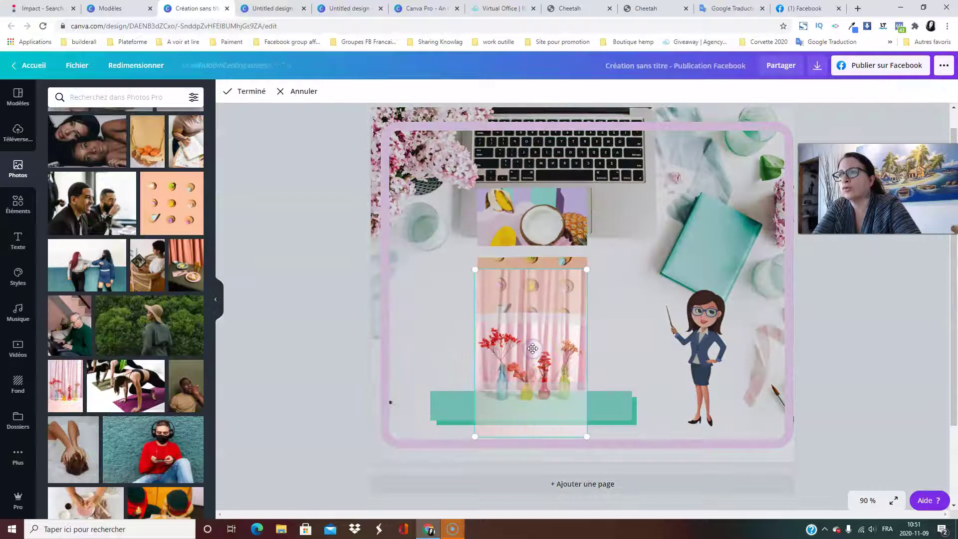
pyautogui.moveTo(535, 327)
pyautogui.mouseDown()
pyautogui.moveTo(543, 384)
pyautogui.moveTo(531, 303)
pyautogui.moveTo(533, 312)
pyautogui.mouseUp()
pyautogui.click(304, 315)
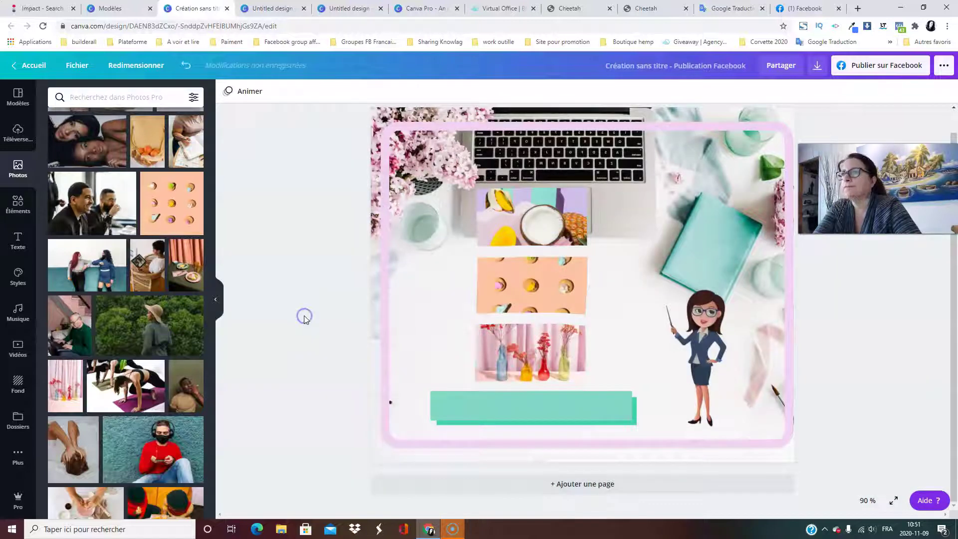
pyautogui.moveTo(507, 309)
pyautogui.mouseDown()
pyautogui.moveTo(417, 320)
pyautogui.moveTo(528, 361)
pyautogui.moveTo(513, 307)
pyautogui.mouseUp()
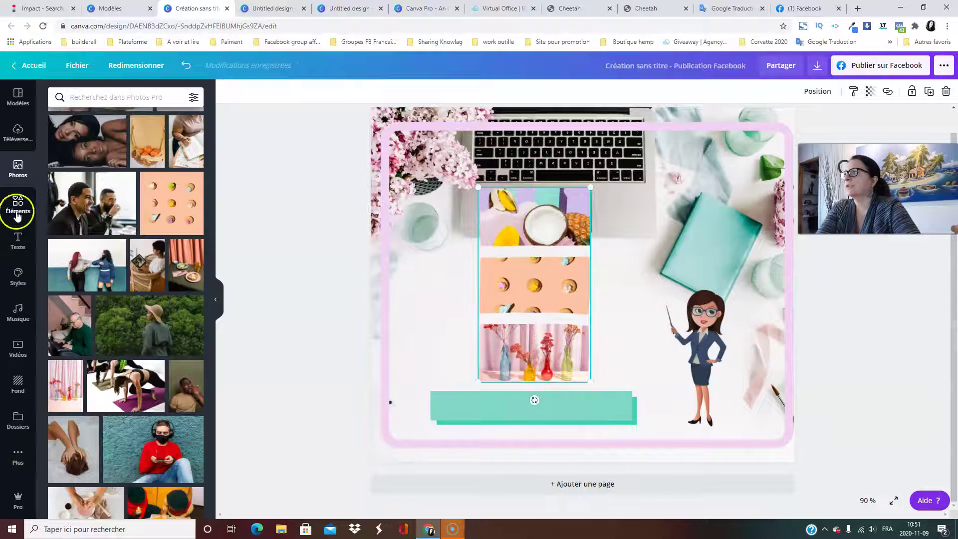
pyautogui.click(17, 205)
pyautogui.scroll(-3, 132, 258)
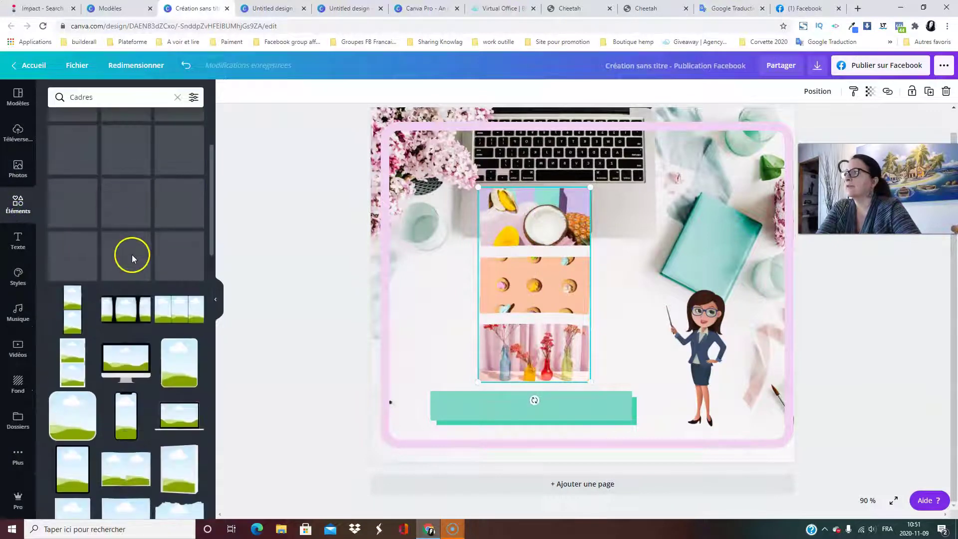
pyautogui.scroll(3, 132, 255)
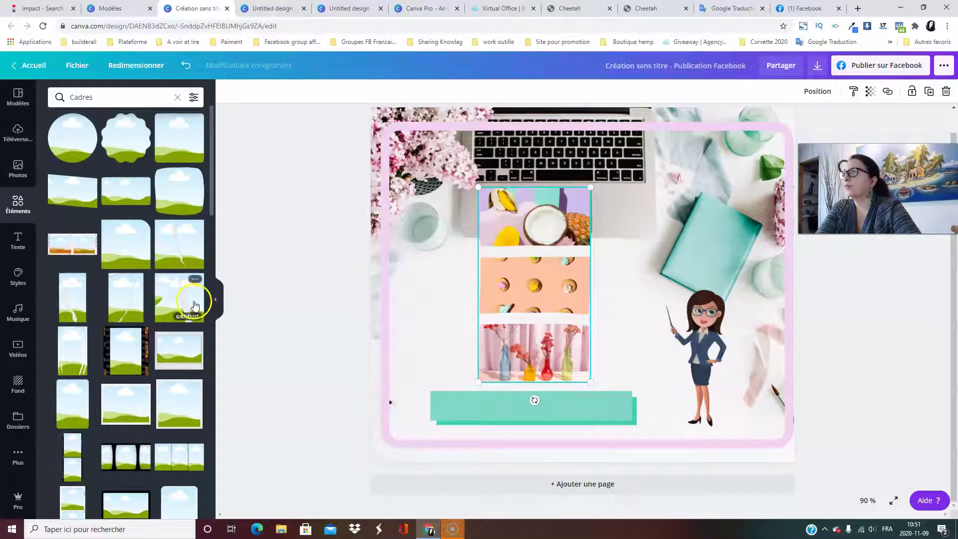
# Browse the Cadres results, then nudge the pink border frame up slightly.
pyautogui.scroll(-5, 106, 307)
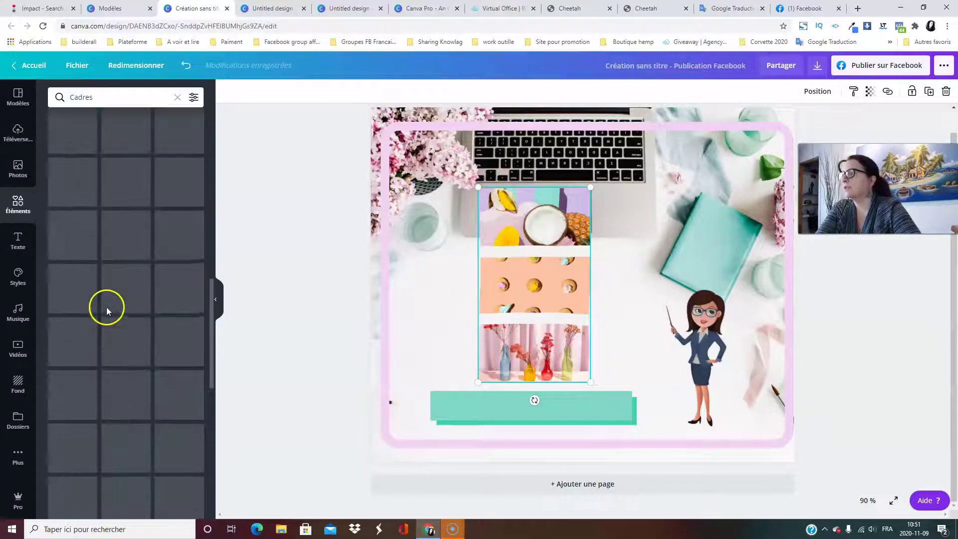
pyautogui.scroll(-6, 110, 313)
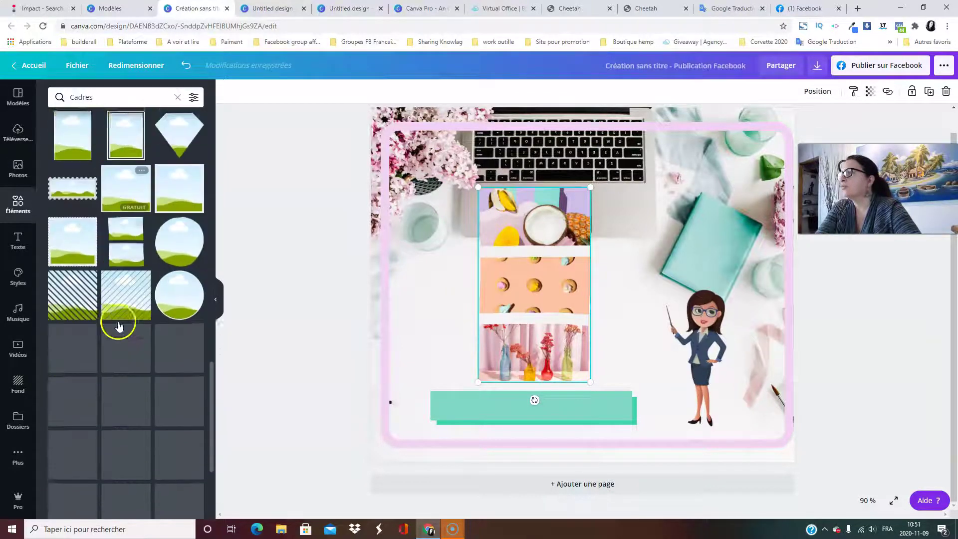
pyautogui.scroll(-8, 120, 327)
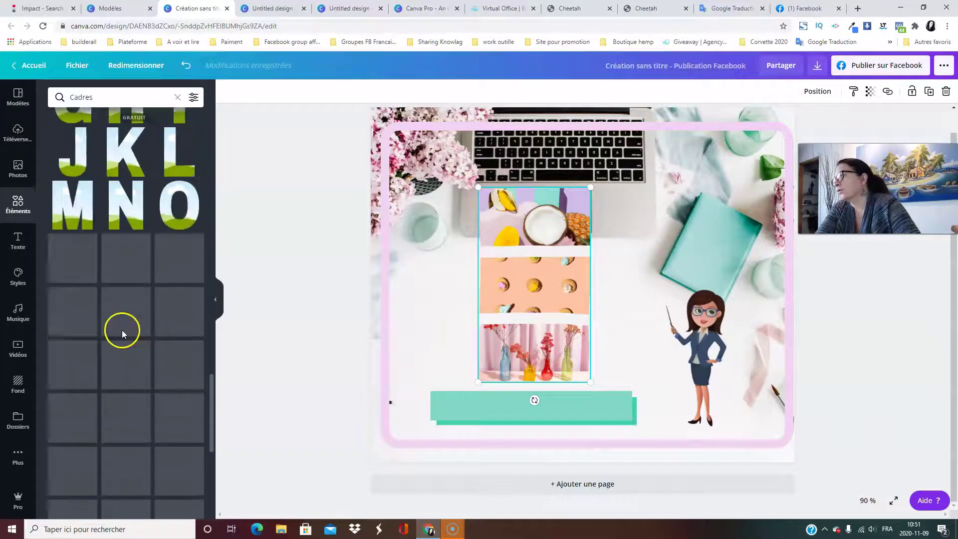
pyautogui.scroll(-6, 128, 329)
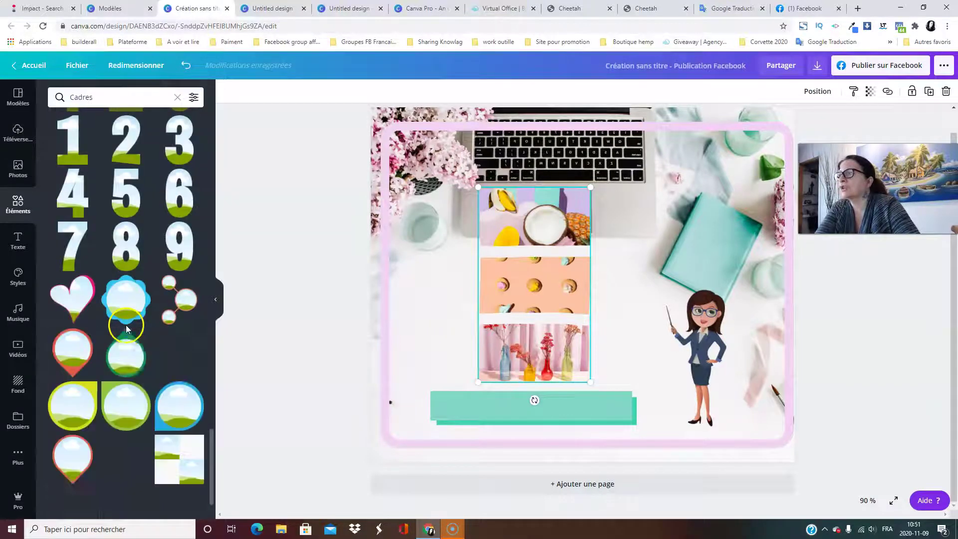
pyautogui.scroll(-3, 159, 365)
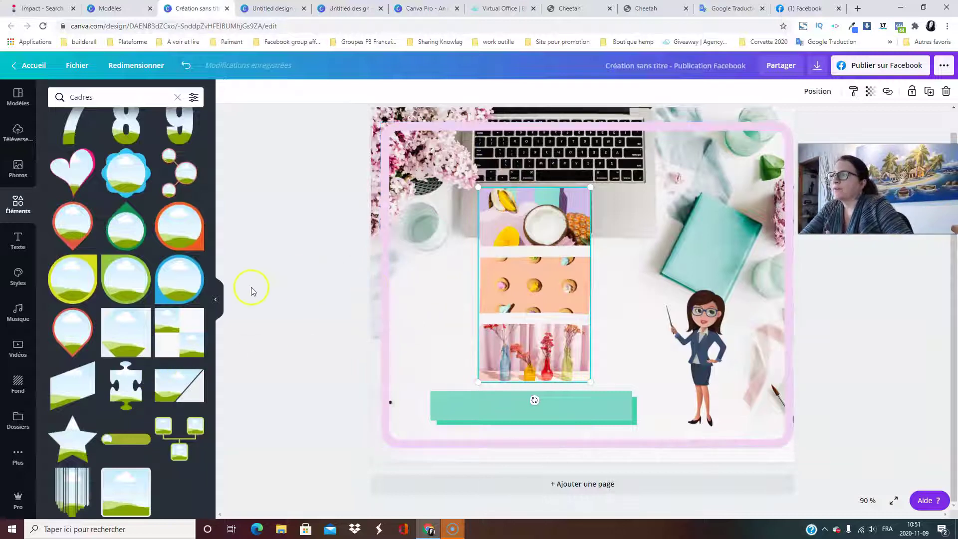
pyautogui.scroll(10, 111, 339)
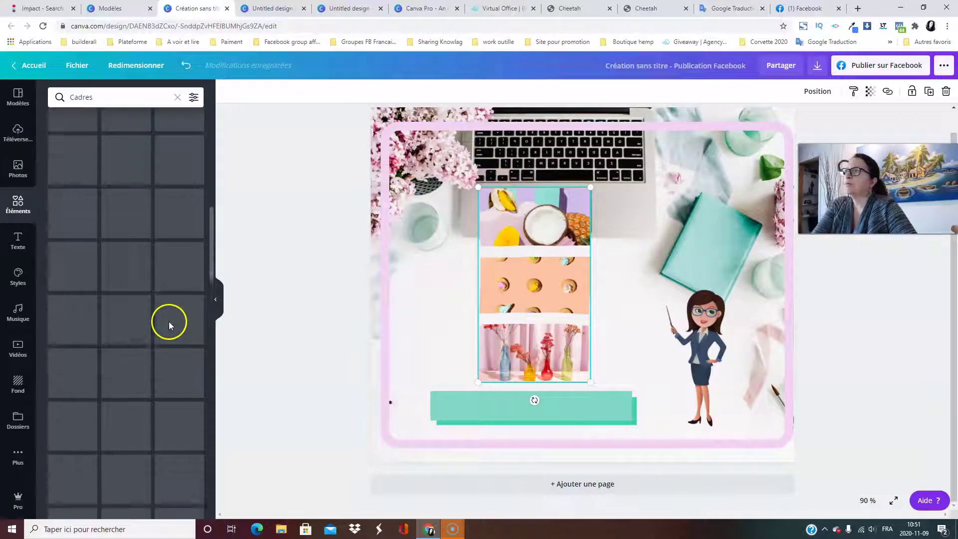
pyautogui.scroll(5, 169, 328)
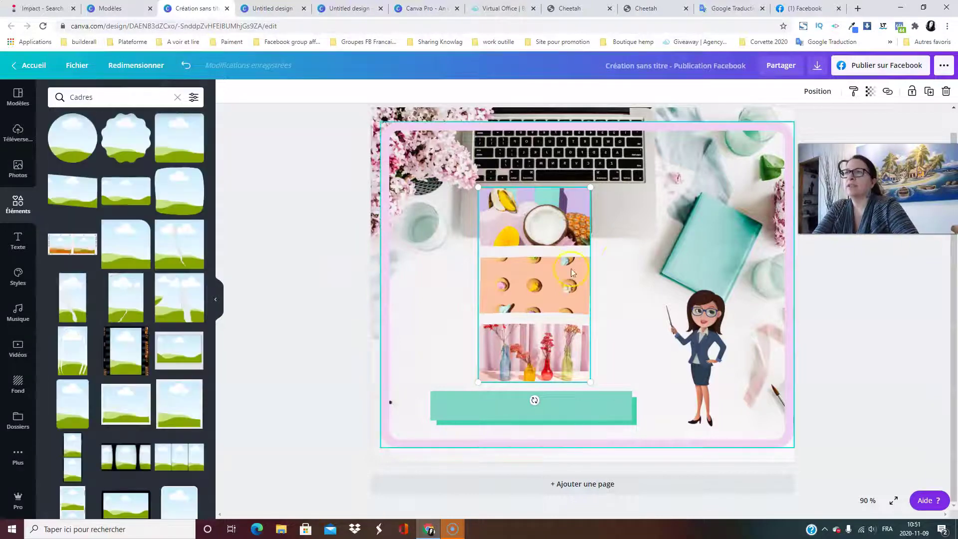
pyautogui.scroll(1, 355, 284)
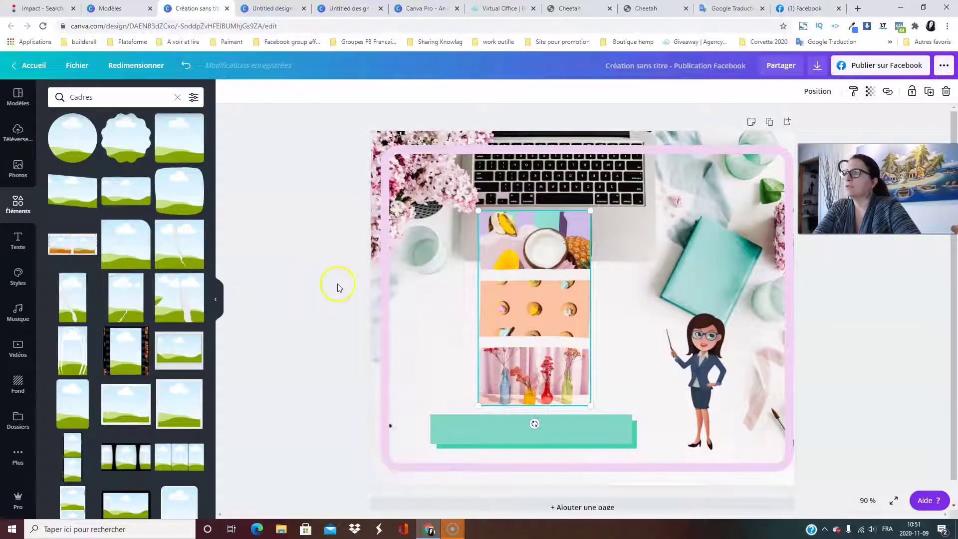
pyautogui.moveTo(448, 151); pyautogui.dragTo(447, 143)
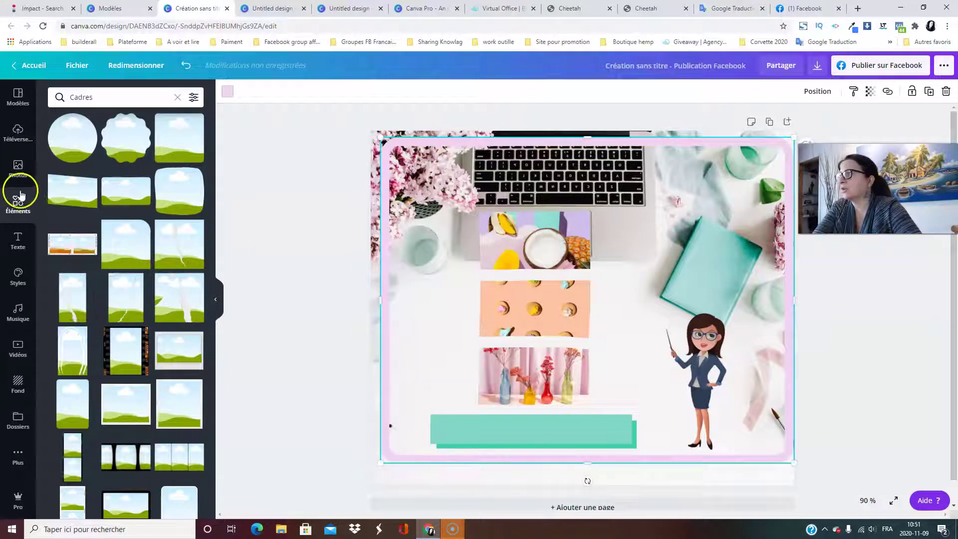
# Remove the top and middle photos with Supprimer l'image, then choose Supprimer la grille.
pyautogui.click(177, 101)
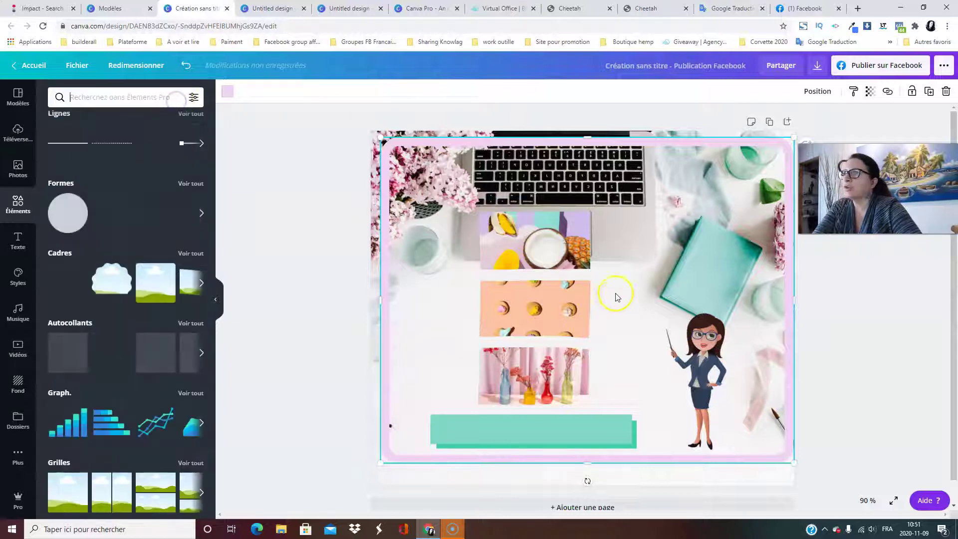
pyautogui.click(552, 289)
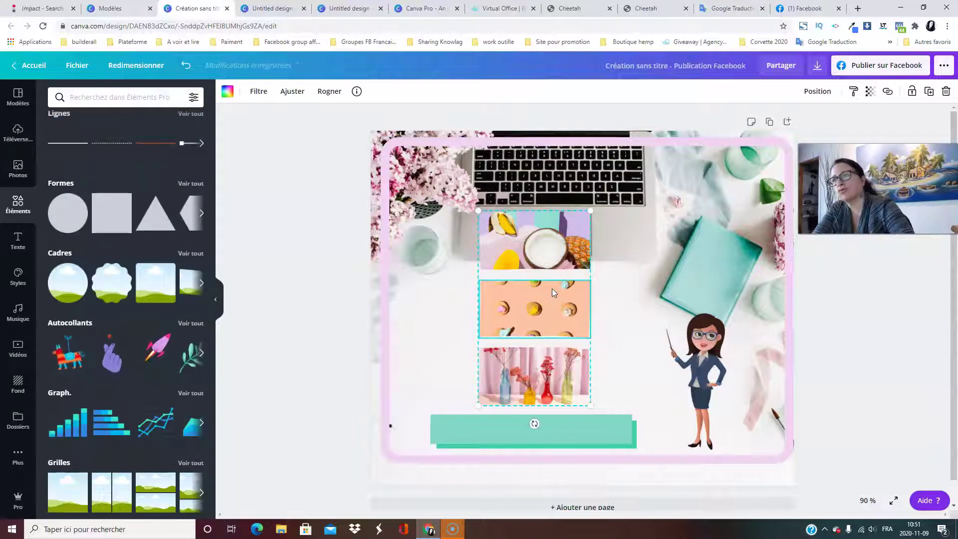
pyautogui.moveTo(546, 270); pyautogui.dragTo(542, 249)
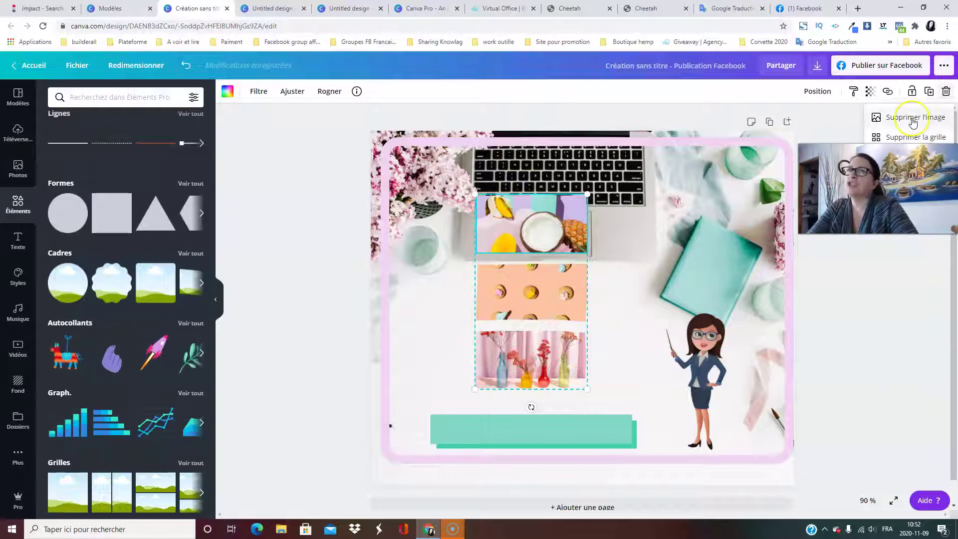
pyautogui.click(913, 119)
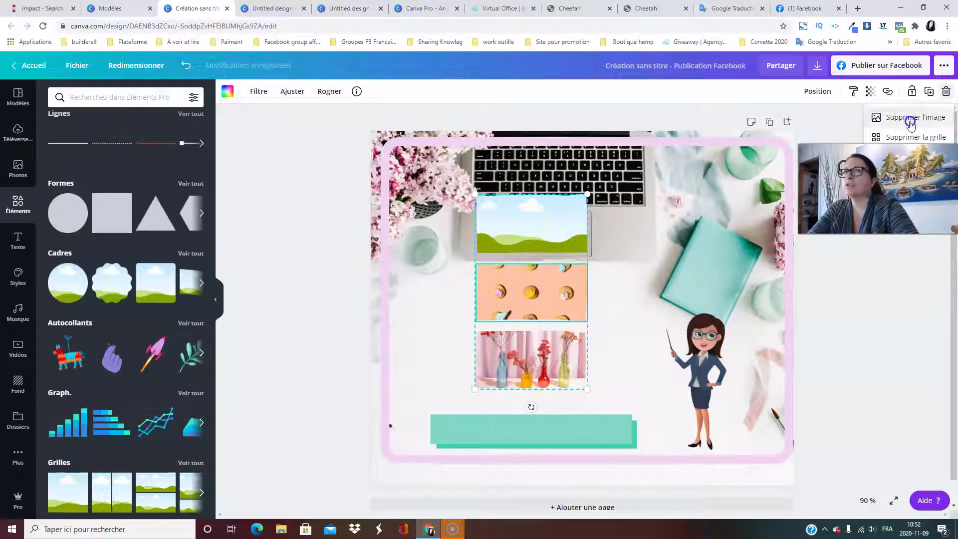
pyautogui.click(912, 120)
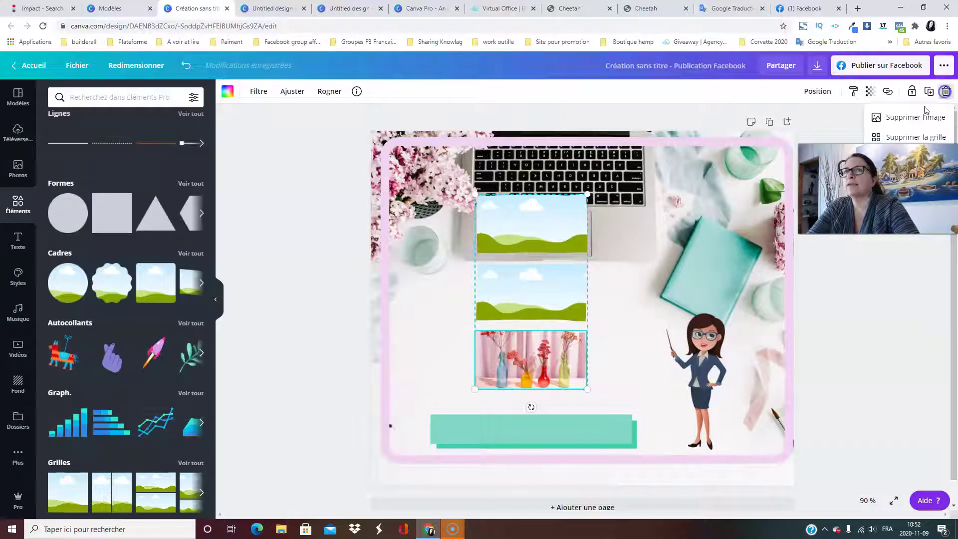
pyautogui.click(917, 138)
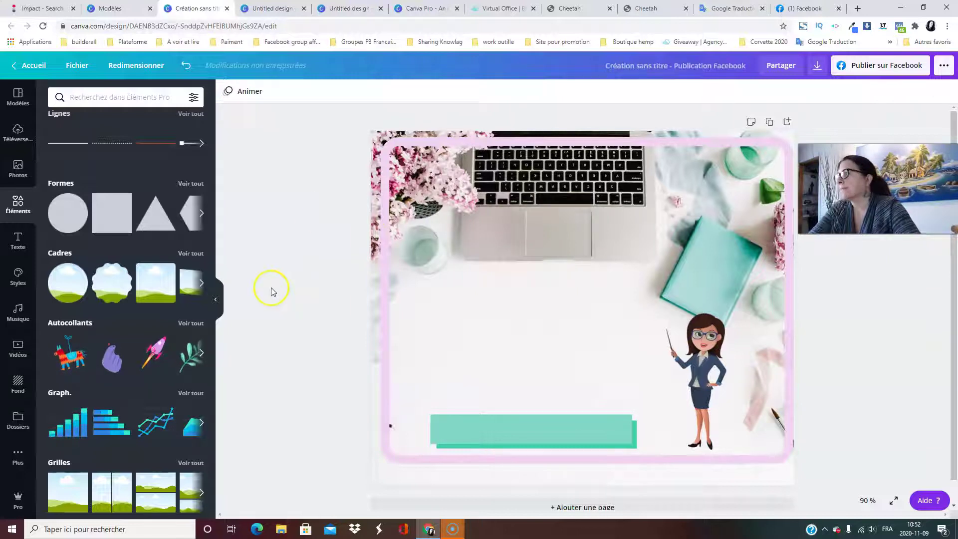
# Open all Autocollants results and browse the sticker collection.
pyautogui.scroll(-2, 118, 263)
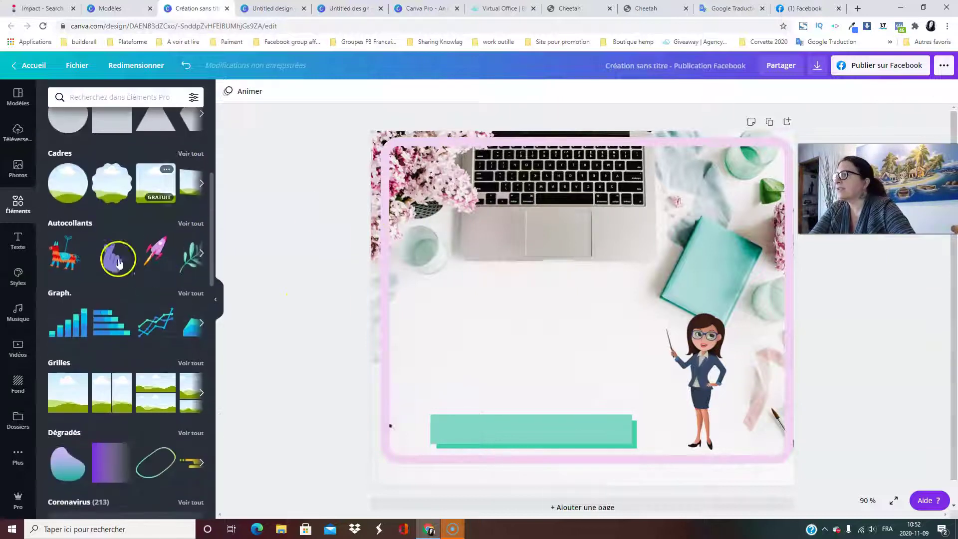
pyautogui.click(184, 227)
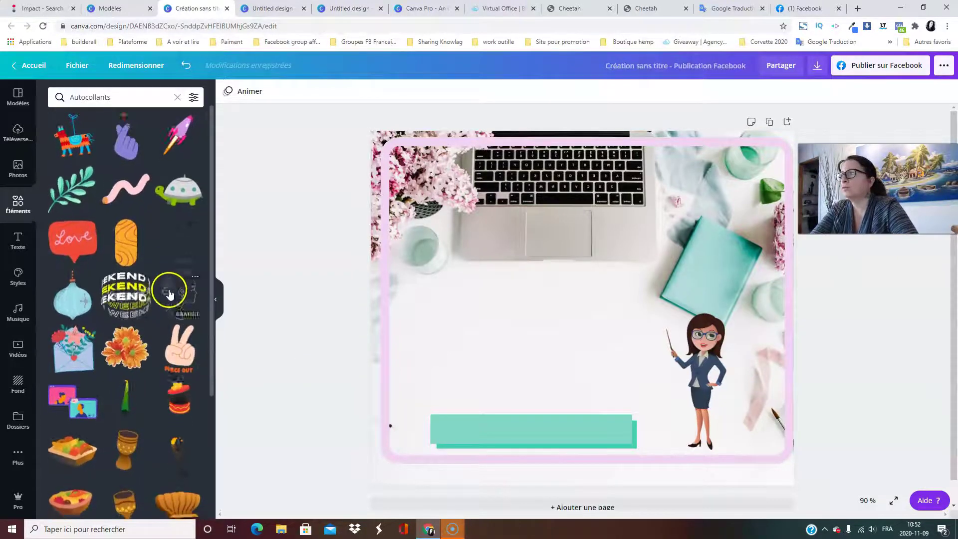
pyautogui.scroll(-10, 166, 294)
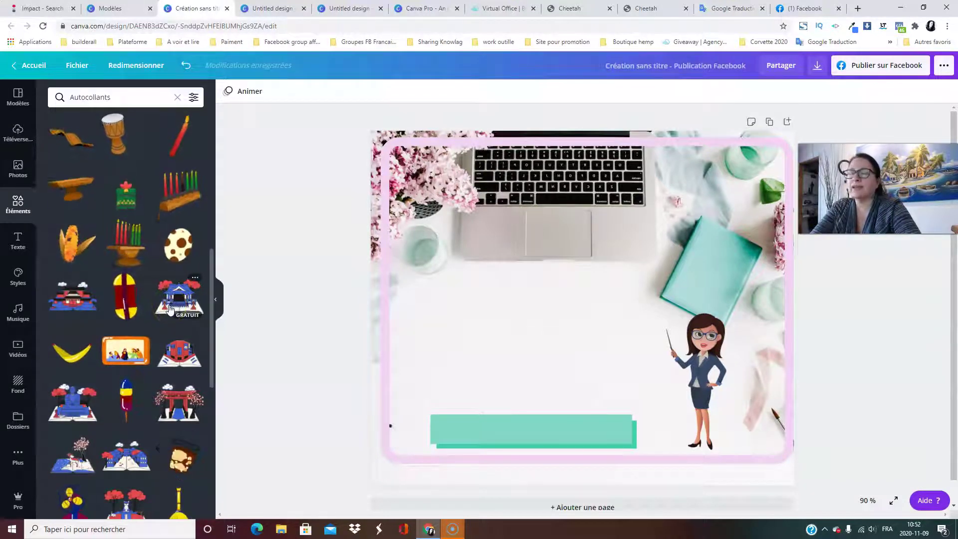
pyautogui.scroll(-10, 147, 330)
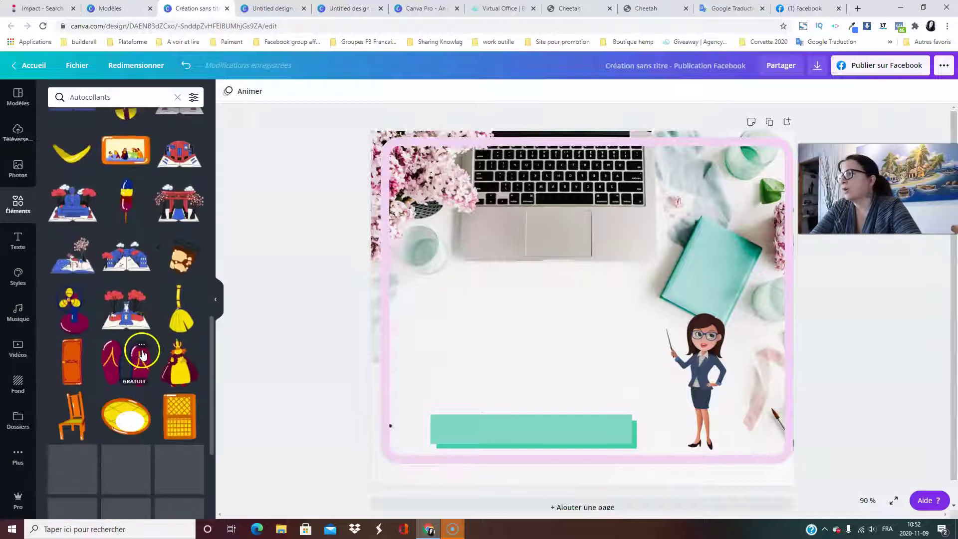
pyautogui.scroll(15, 142, 382)
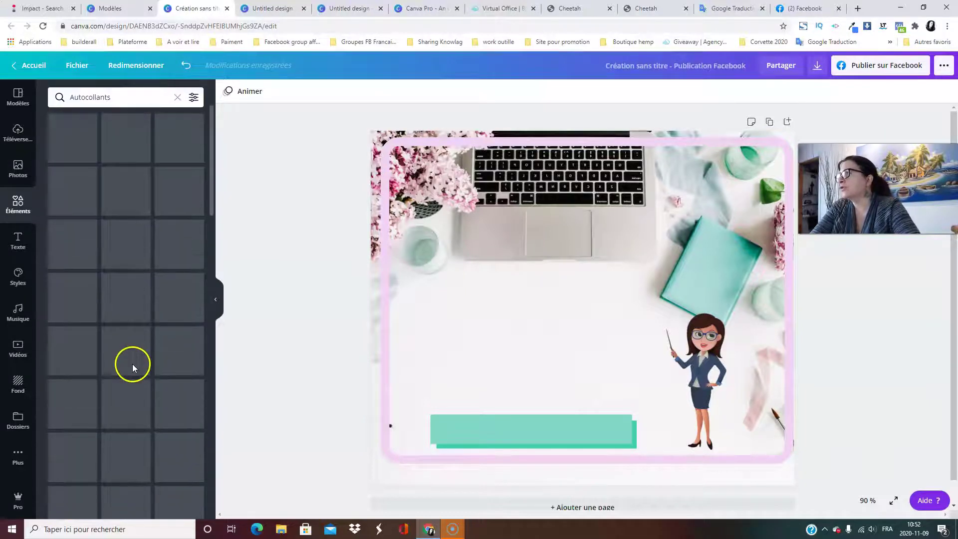
# Search stickers for 'fleurs', browse the results, then return to the full sticker list.
pyautogui.click(132, 99)
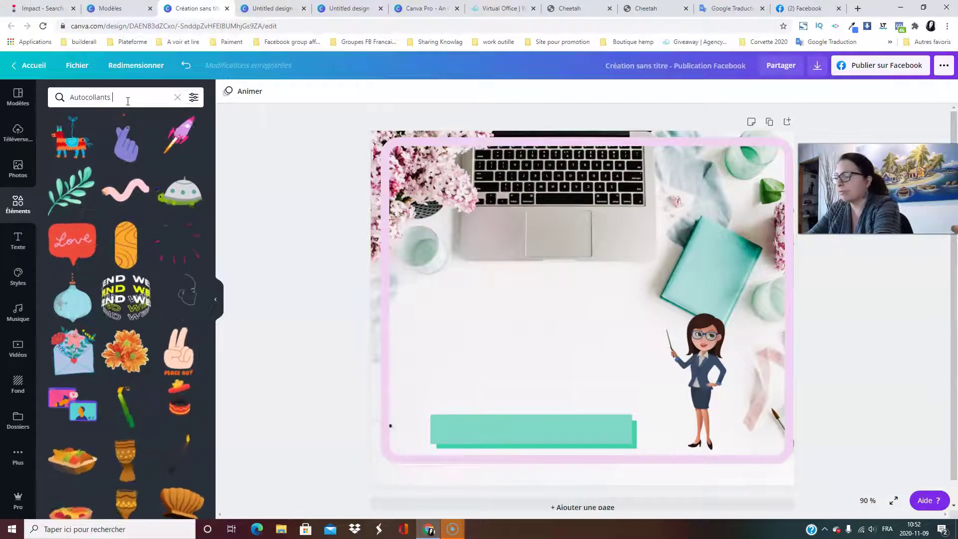
pyautogui.write('fl')
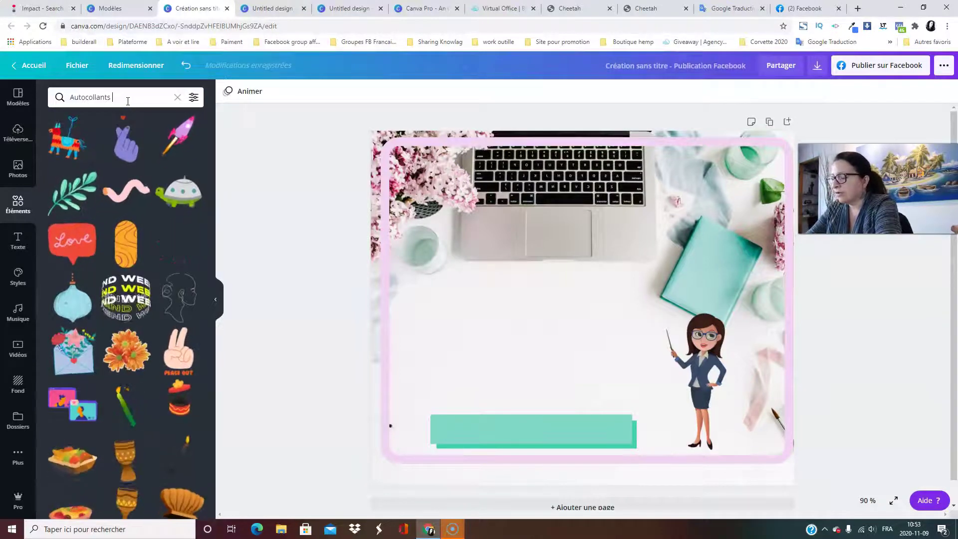
pyautogui.write('eurs')
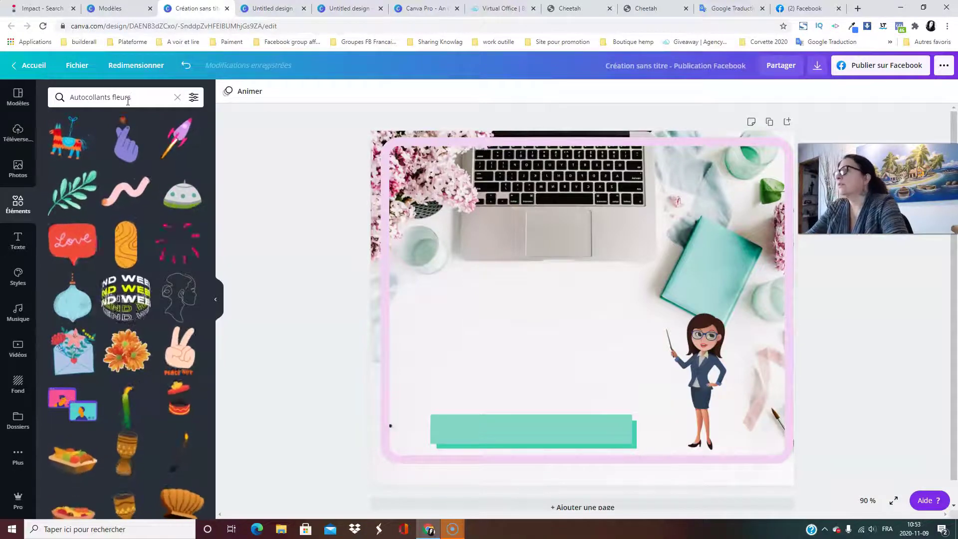
pyautogui.press('Return')
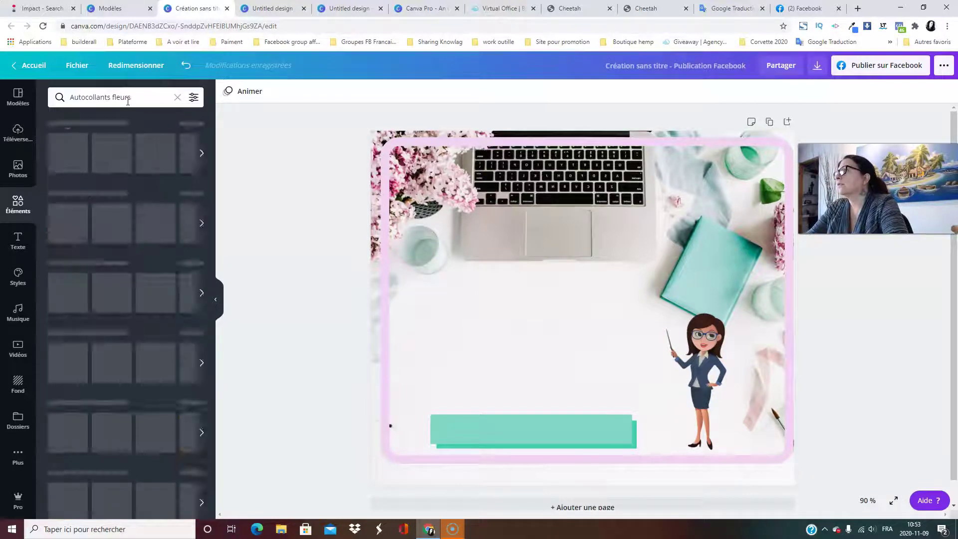
pyautogui.scroll(-3, 162, 194)
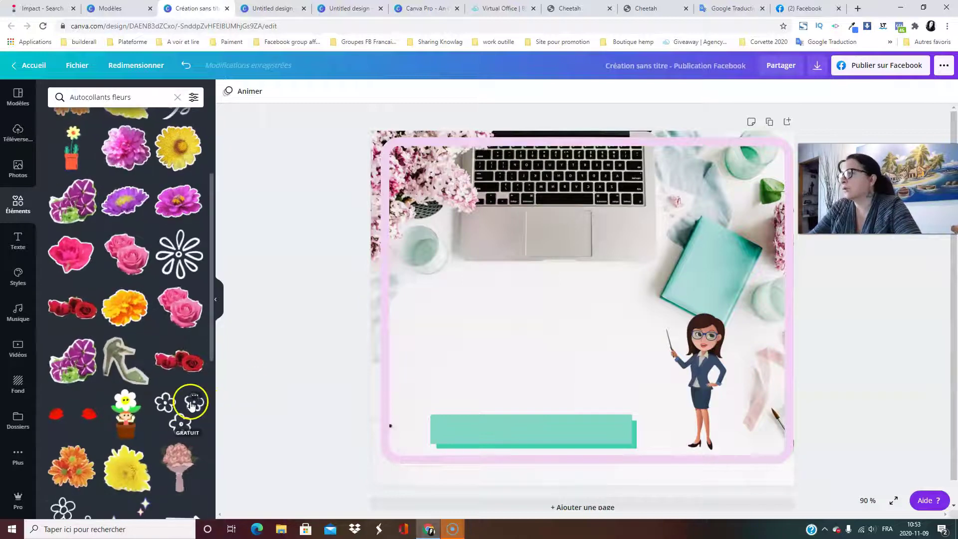
pyautogui.scroll(-5, 164, 386)
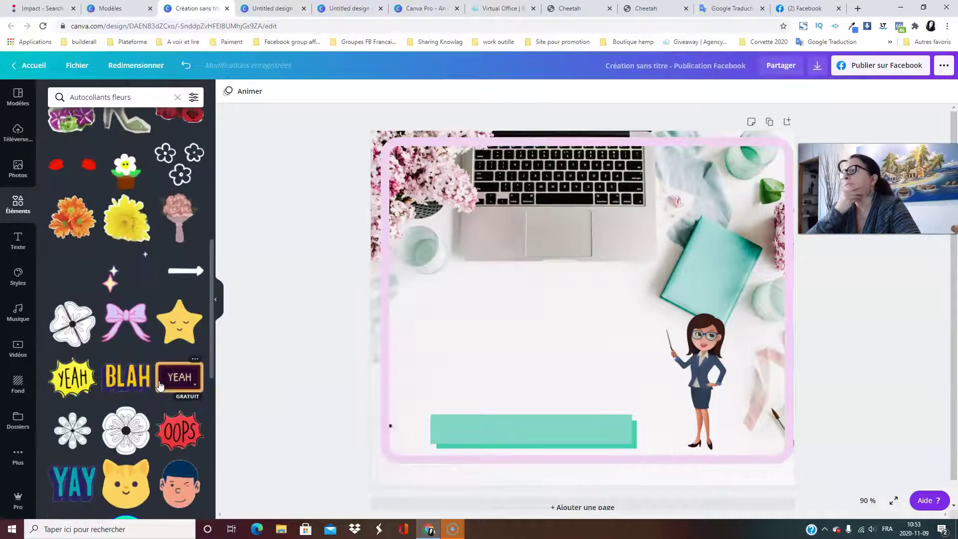
pyautogui.scroll(-4, 63, 410)
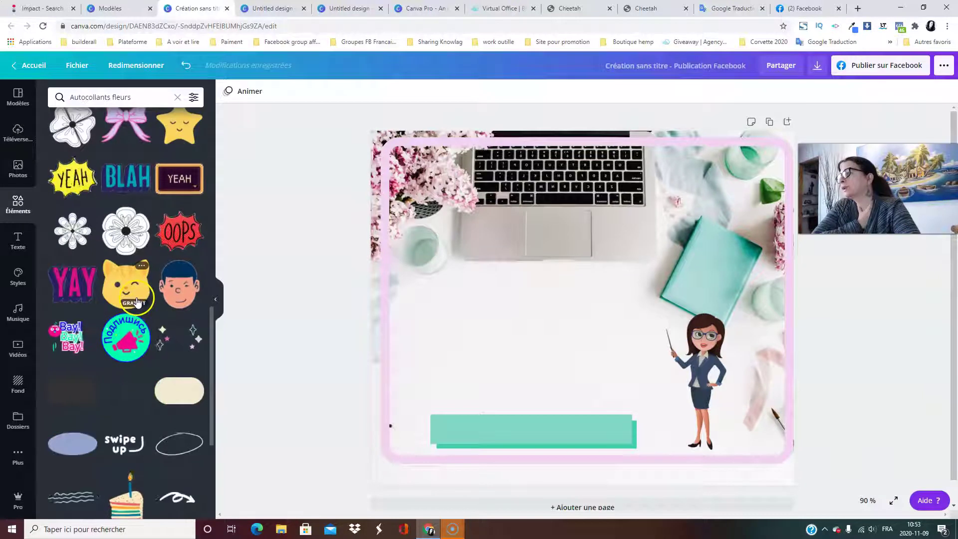
pyautogui.scroll(-3, 136, 309)
pyautogui.scroll(-6, 138, 398)
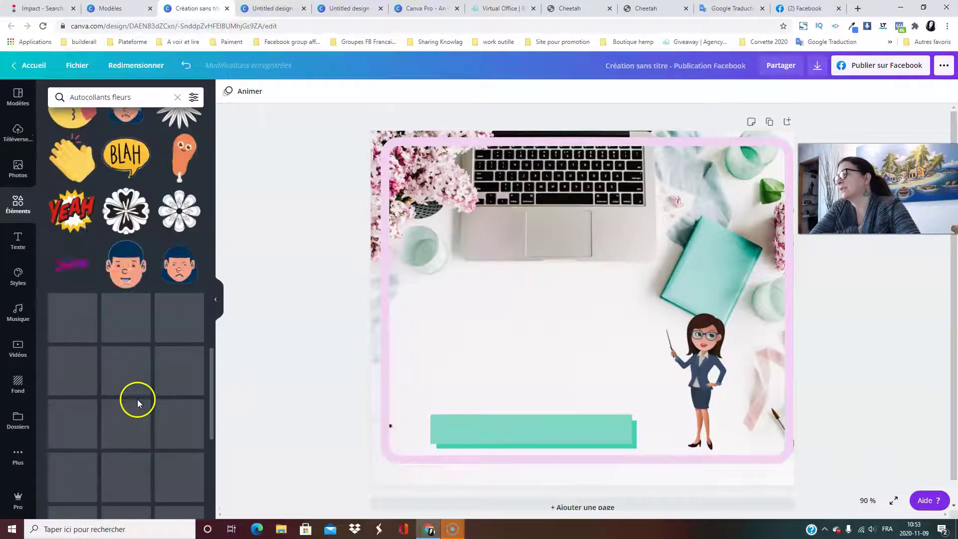
pyautogui.scroll(-6, 140, 405)
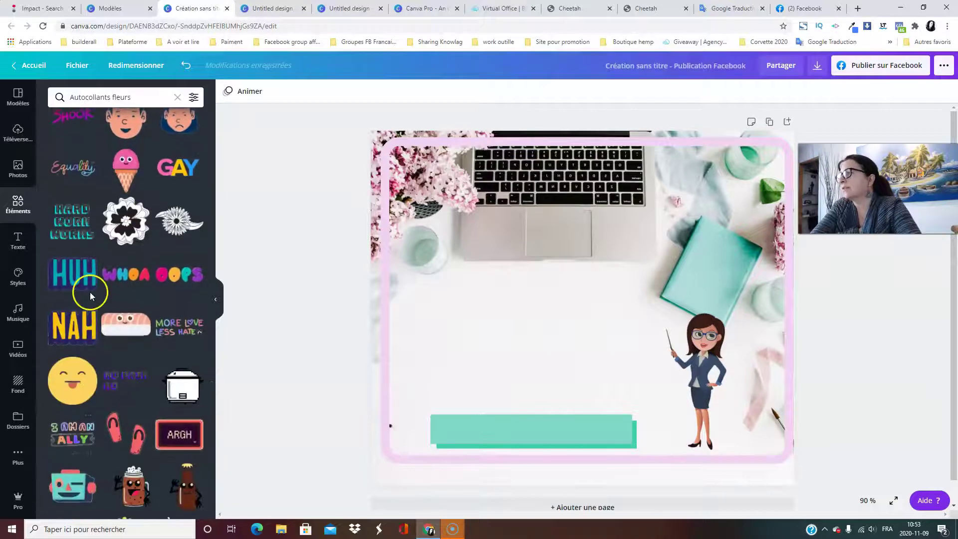
pyautogui.scroll(-4, 155, 260)
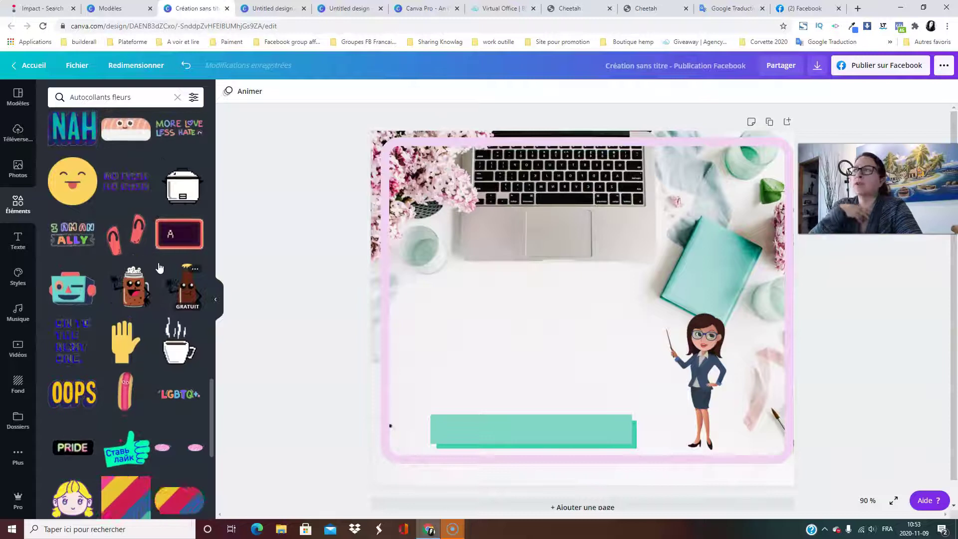
pyautogui.click(159, 279)
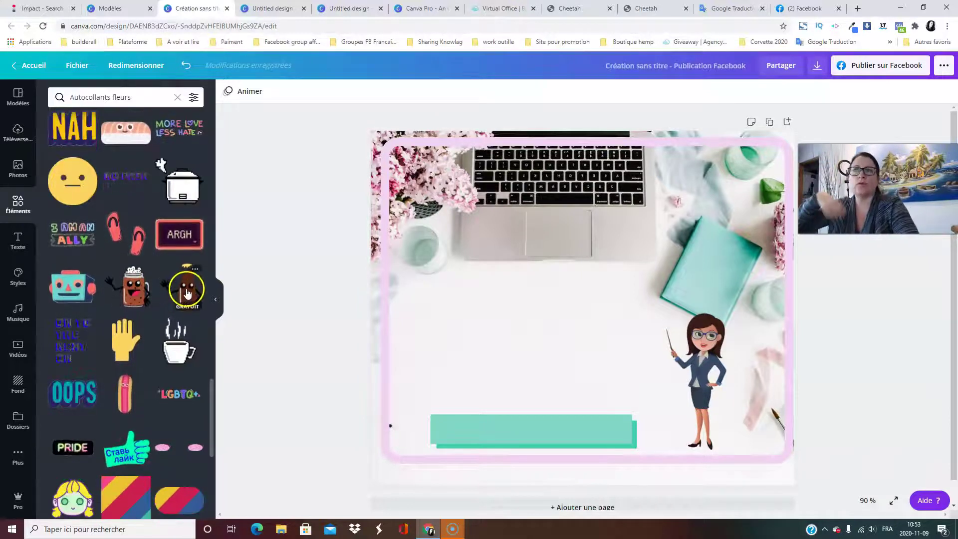
pyautogui.scroll(-6, 160, 330)
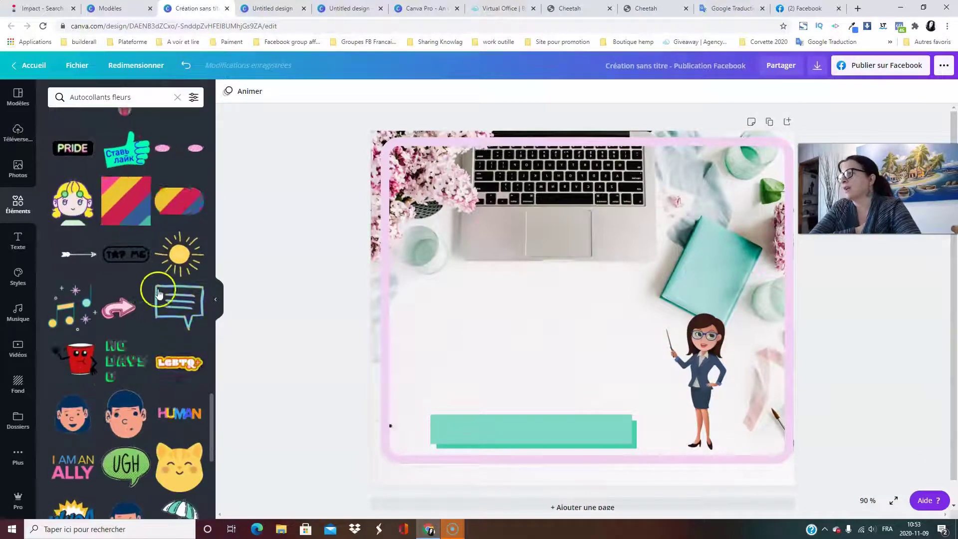
pyautogui.scroll(-10, 156, 214)
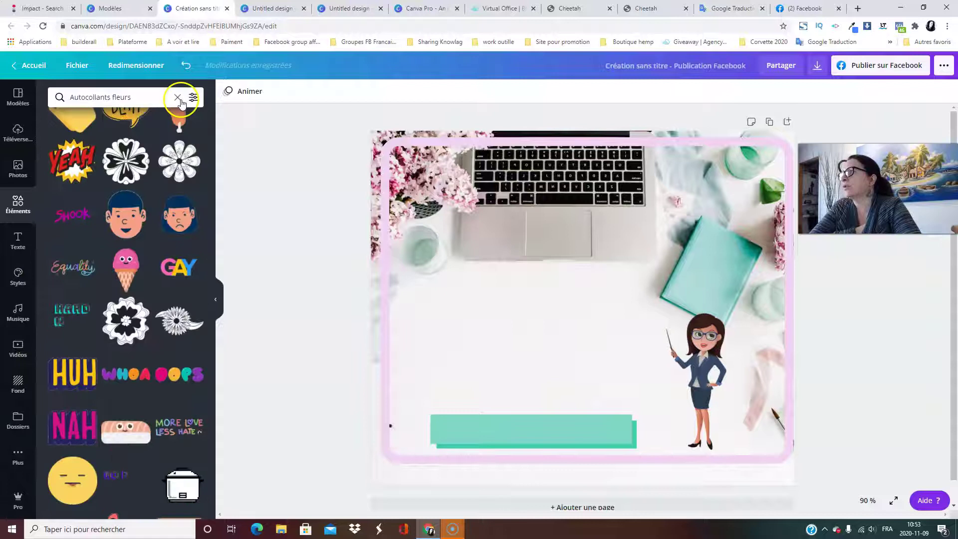
pyautogui.click(178, 97)
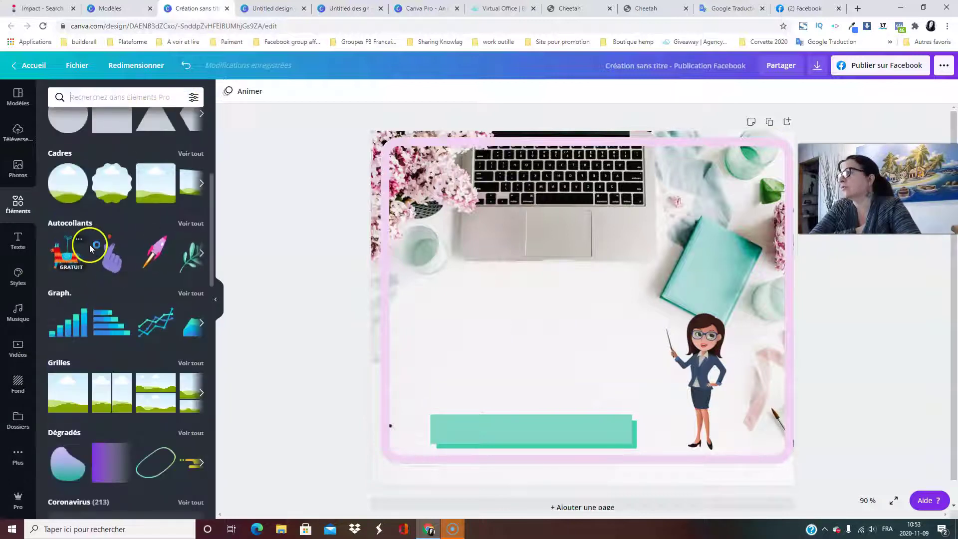
pyautogui.click(190, 224)
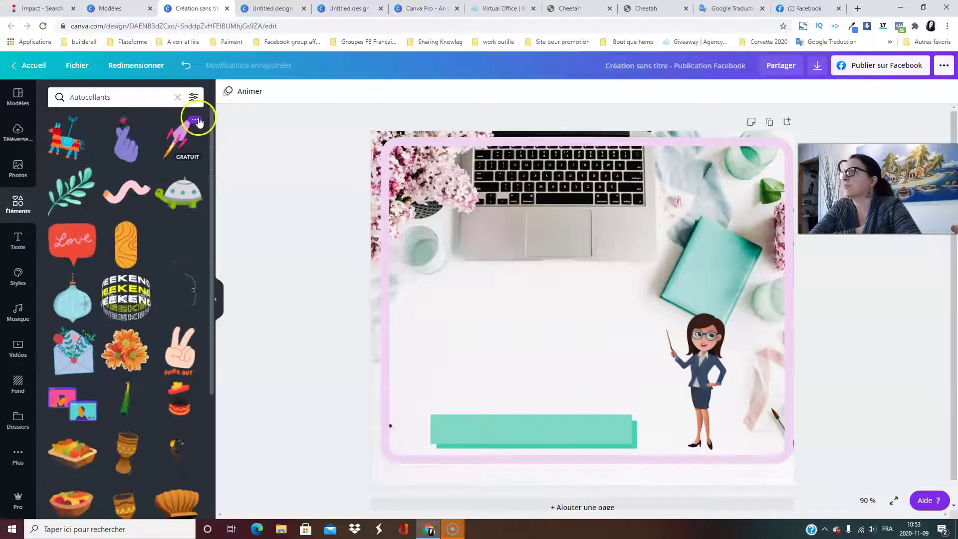
# Add a rocket sticker, shrink it above the teal bar, then delete it.
pyautogui.click(179, 135)
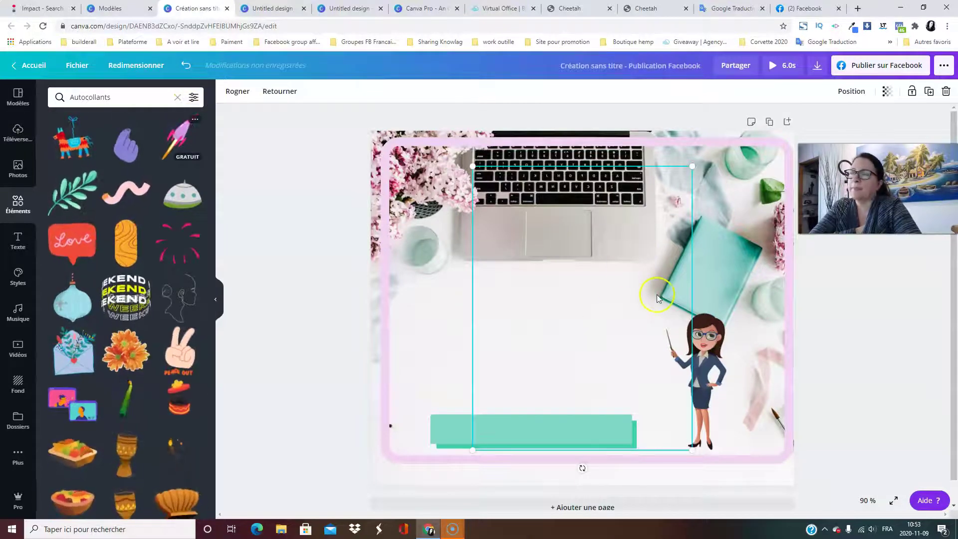
pyautogui.moveTo(604, 309); pyautogui.dragTo(585, 305)
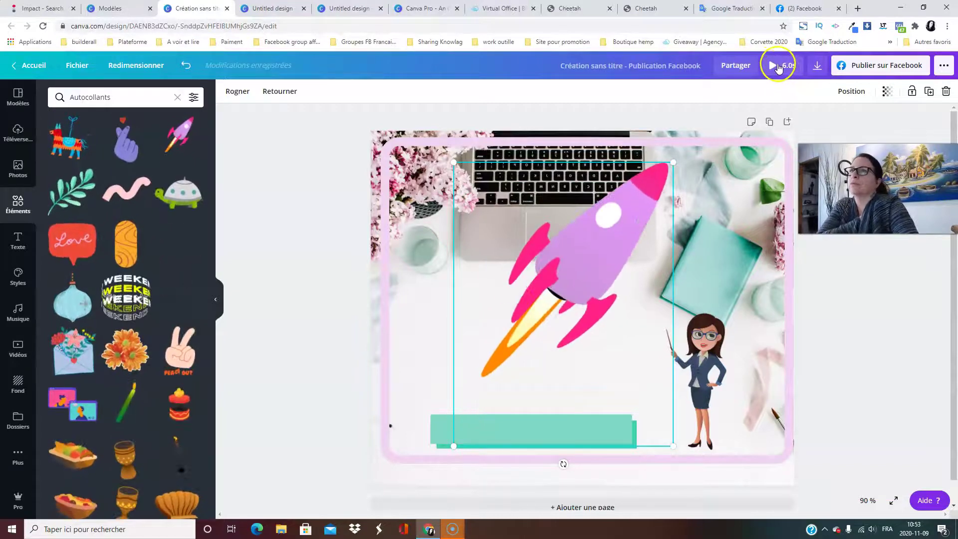
pyautogui.moveTo(673, 162); pyautogui.dragTo(577, 290)
pyautogui.moveTo(535, 335); pyautogui.dragTo(576, 303)
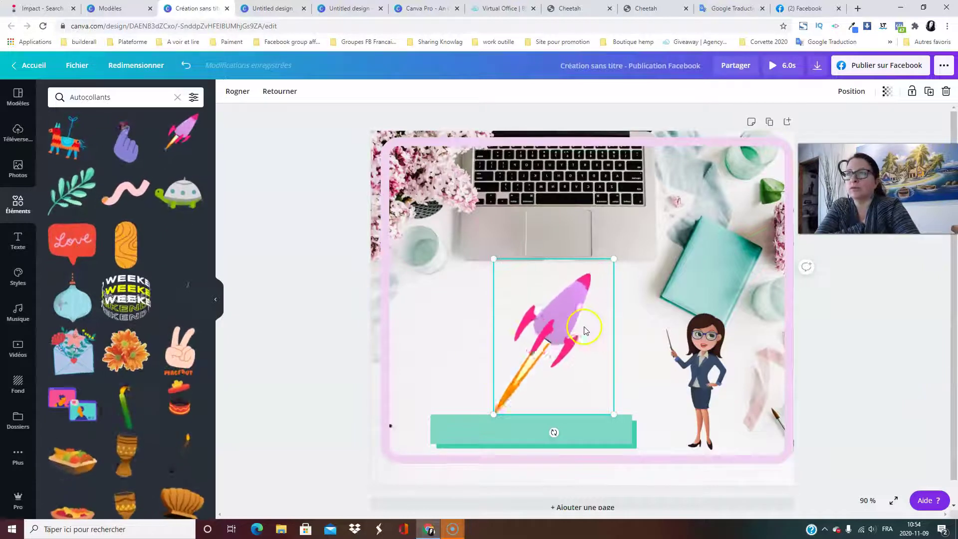
pyautogui.click(945, 91)
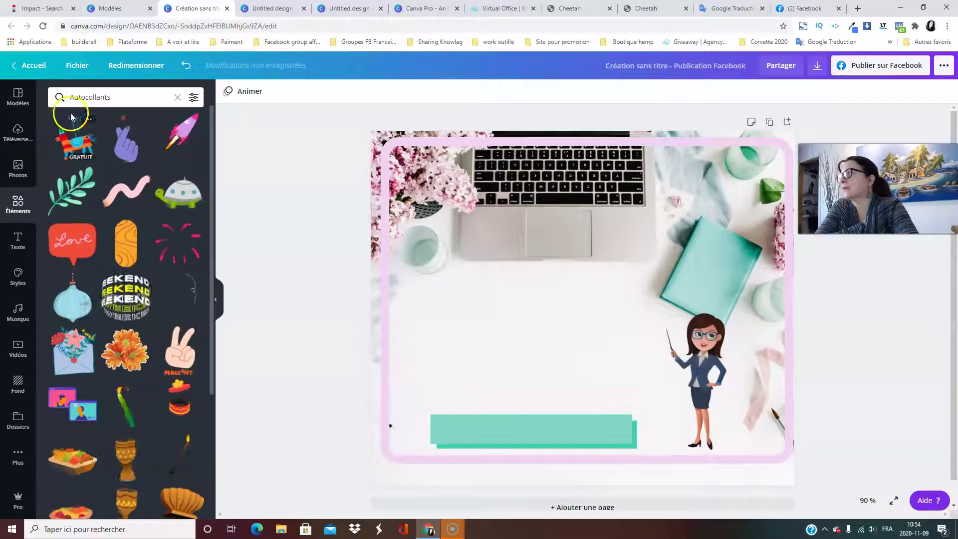
# Clear the search and browse Graph. elements before returning to the category overview.
pyautogui.click(18, 202)
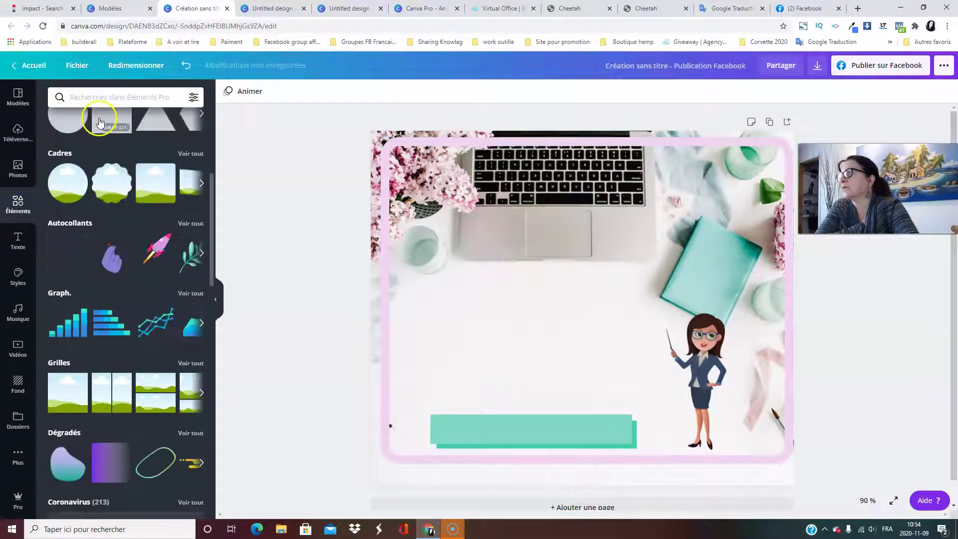
pyautogui.scroll(-2, 175, 260)
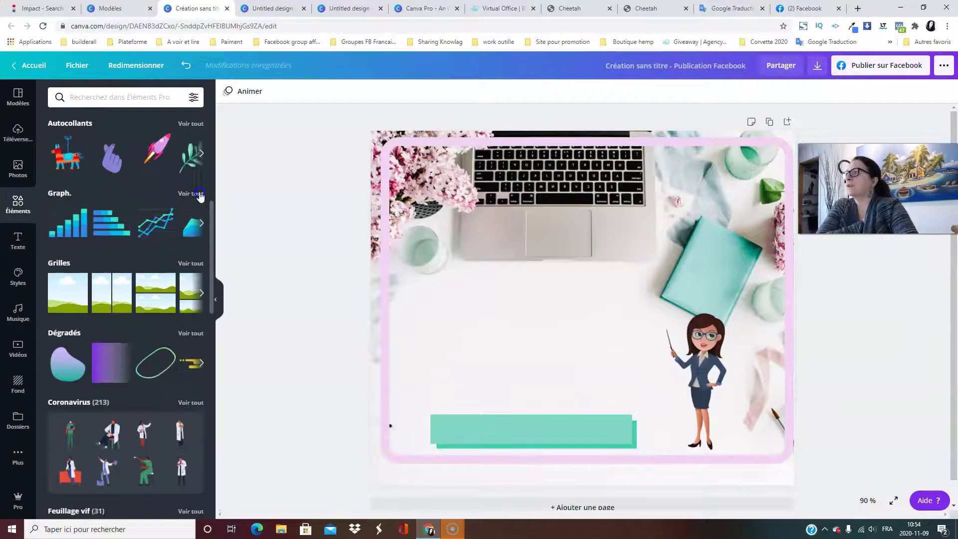
pyautogui.click(200, 194)
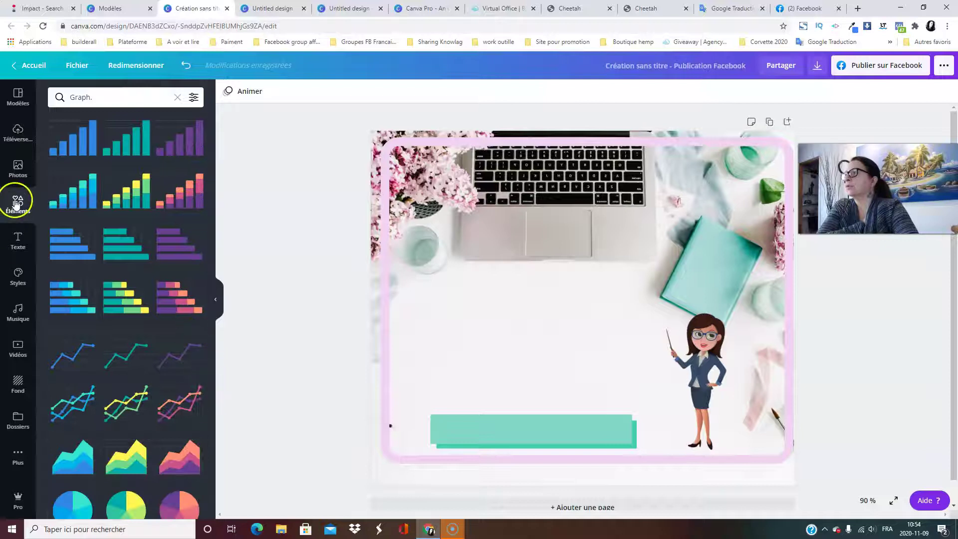
pyautogui.click(18, 204)
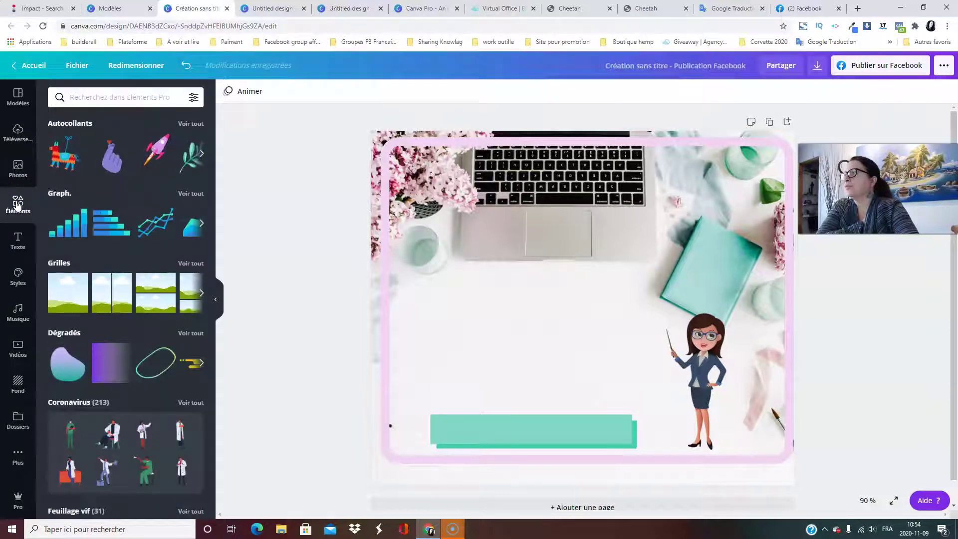
# Place a cloud-shaped gradient blob from Dégradés onto the post.
pyautogui.scroll(-2, 112, 272)
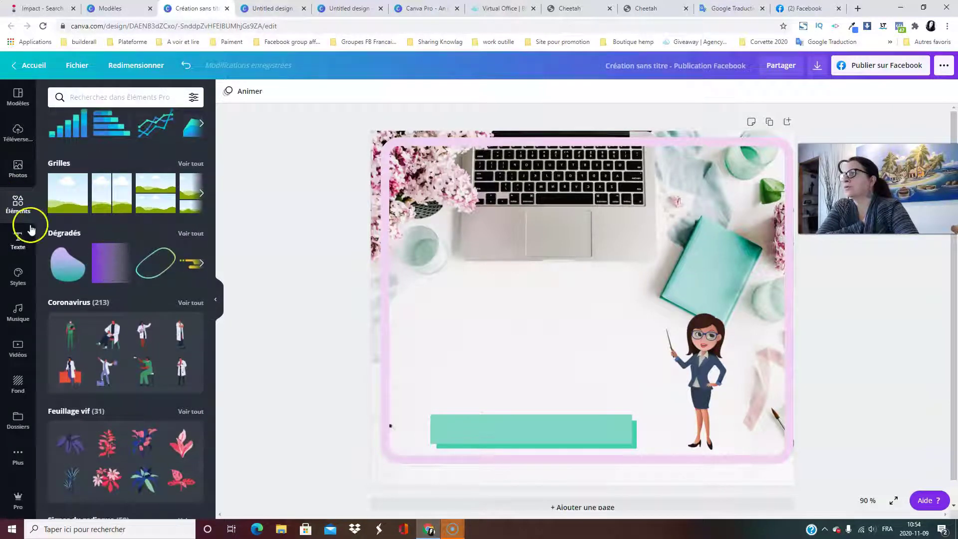
pyautogui.click(180, 235)
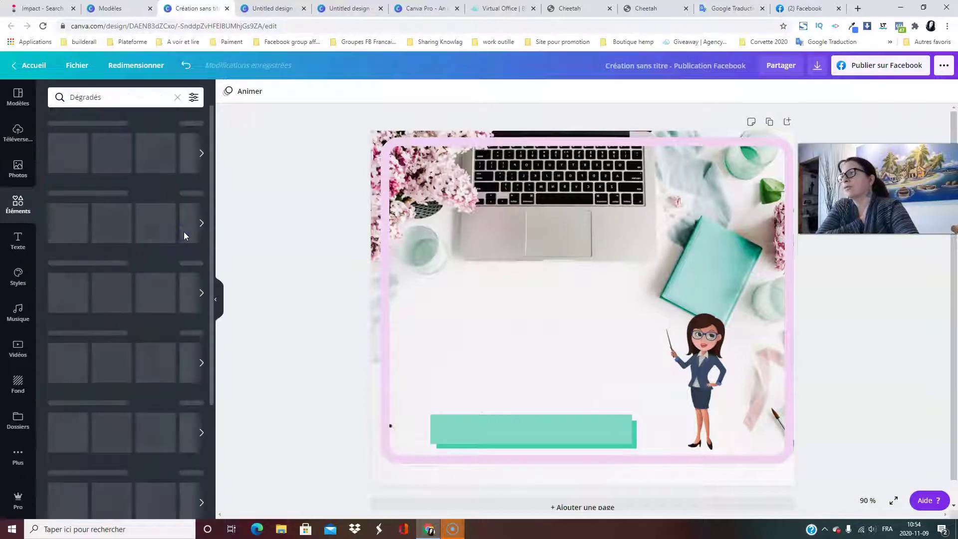
pyautogui.scroll(-8, 149, 265)
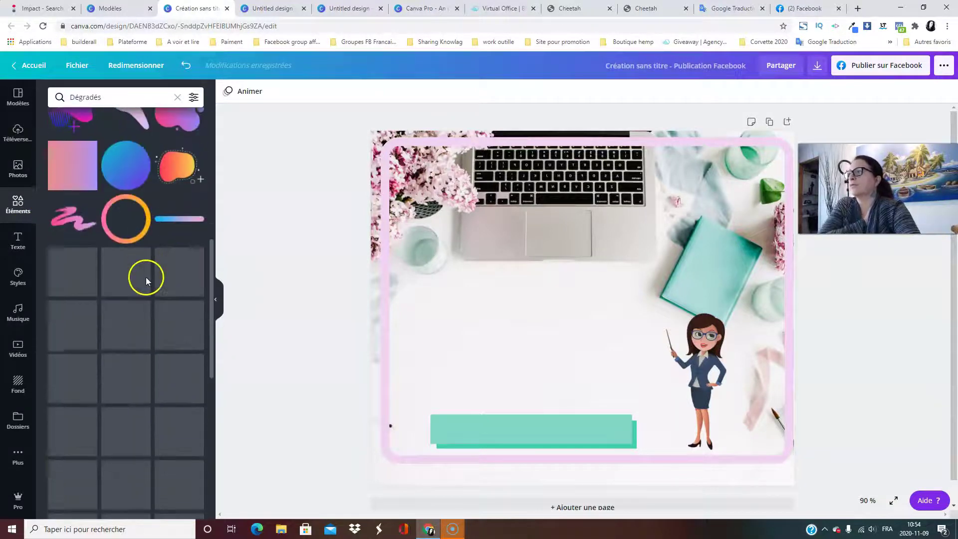
pyautogui.scroll(-10, 138, 283)
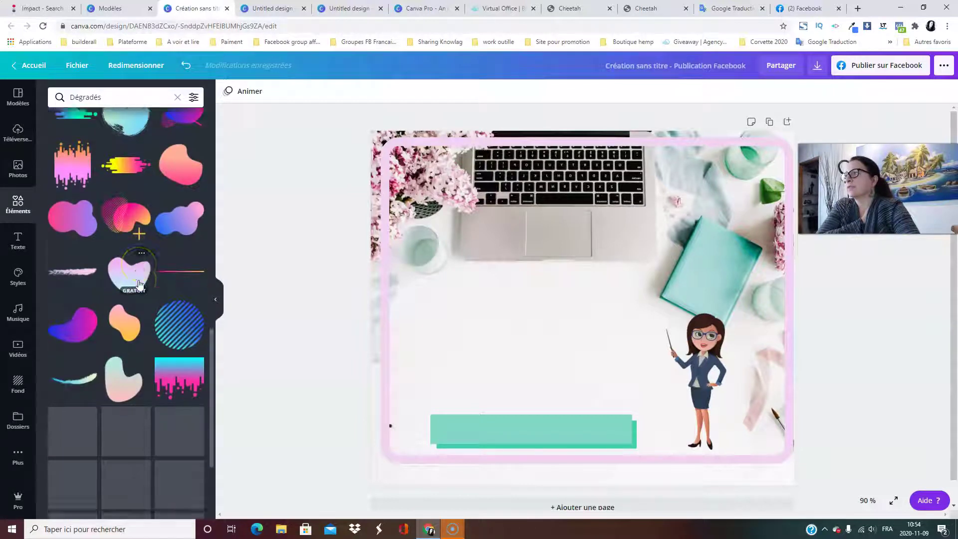
pyautogui.scroll(-1, 139, 285)
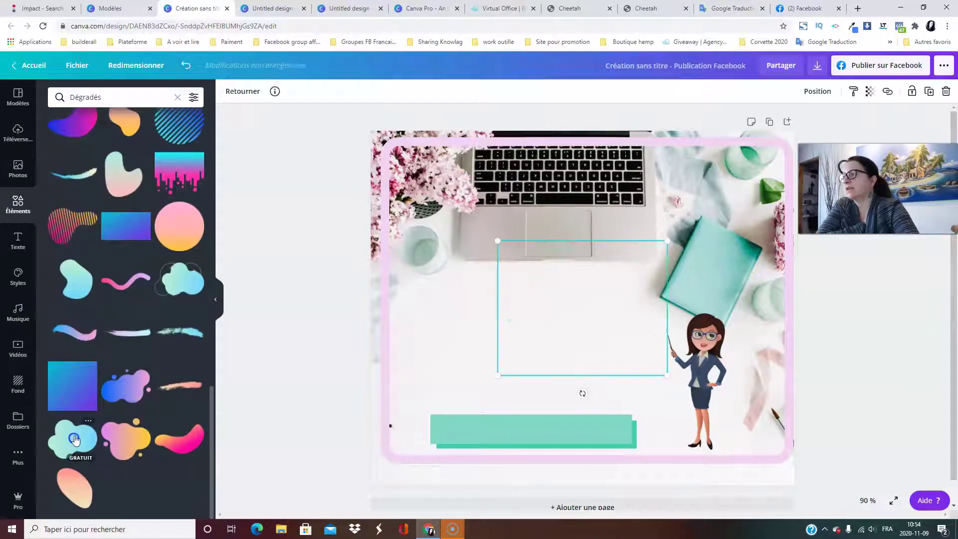
pyautogui.moveTo(75, 439); pyautogui.dragTo(492, 341)
# Shrink the gradient blob and settle it middle-left, just above the teal bar.
pyautogui.moveTo(557, 318); pyautogui.dragTo(525, 334)
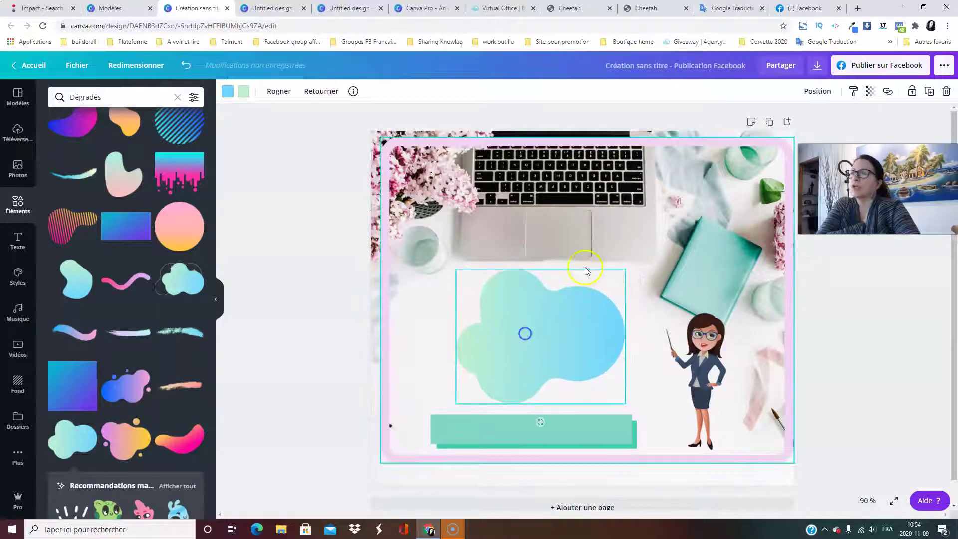
pyautogui.click(465, 346)
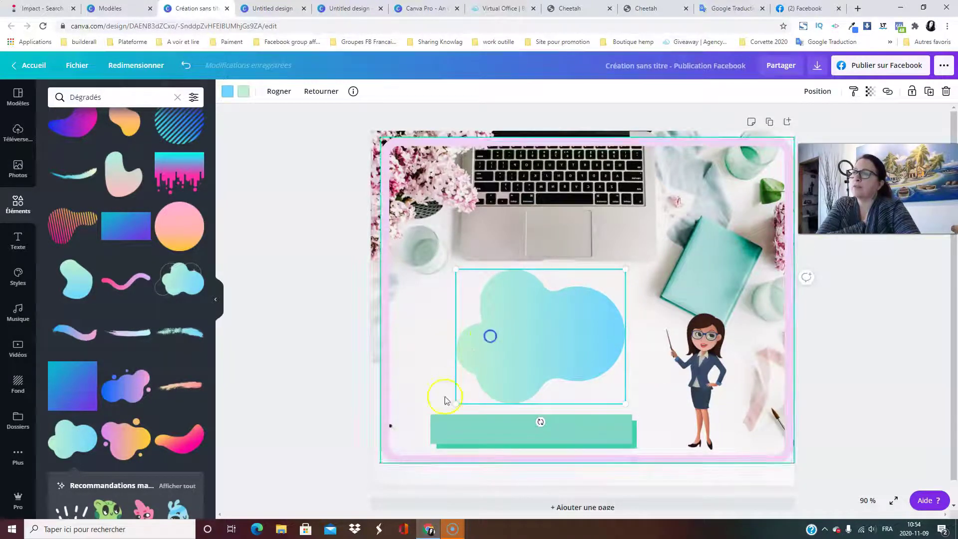
pyautogui.moveTo(456, 406); pyautogui.dragTo(306, 424)
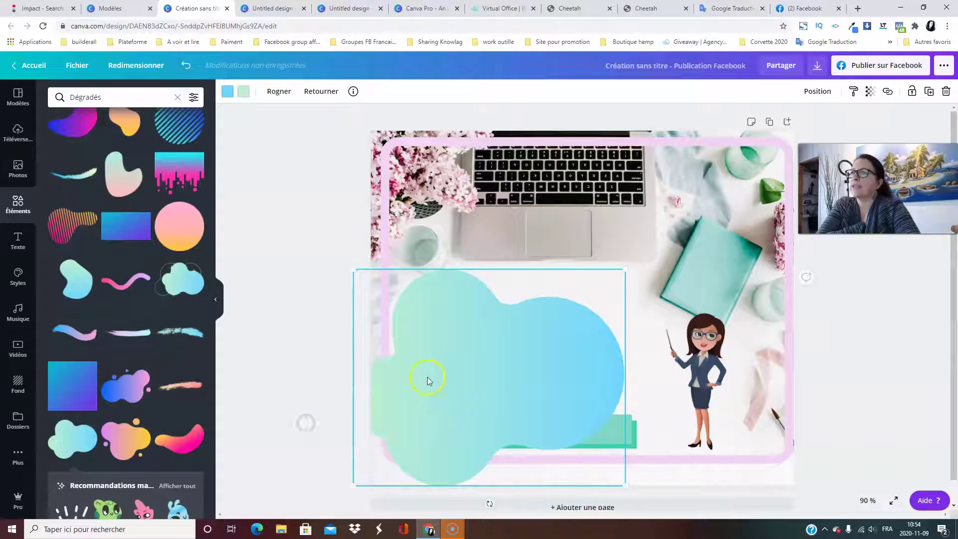
pyautogui.moveTo(352, 269); pyautogui.dragTo(443, 293)
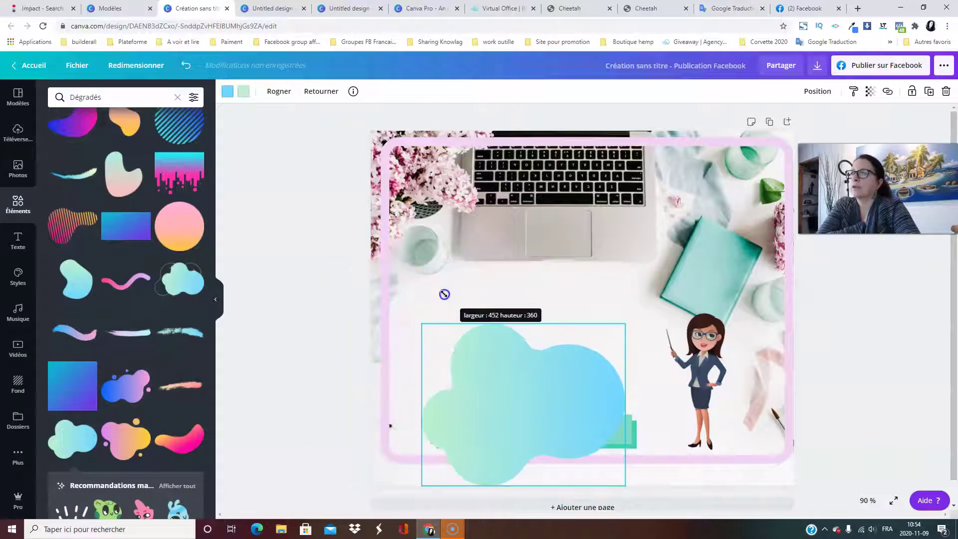
pyautogui.moveTo(514, 443); pyautogui.dragTo(539, 336)
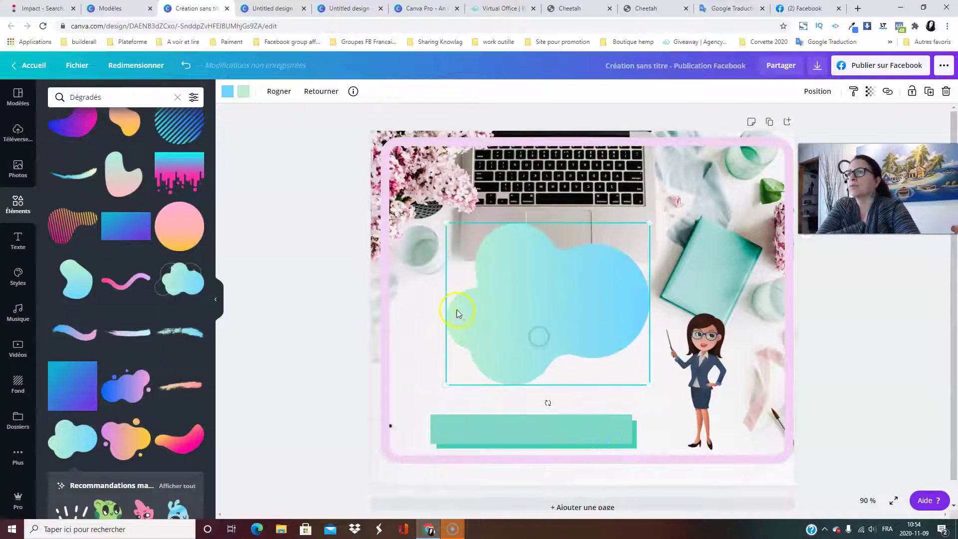
pyautogui.moveTo(456, 379); pyautogui.dragTo(438, 388)
pyautogui.moveTo(605, 321); pyautogui.dragTo(604, 329)
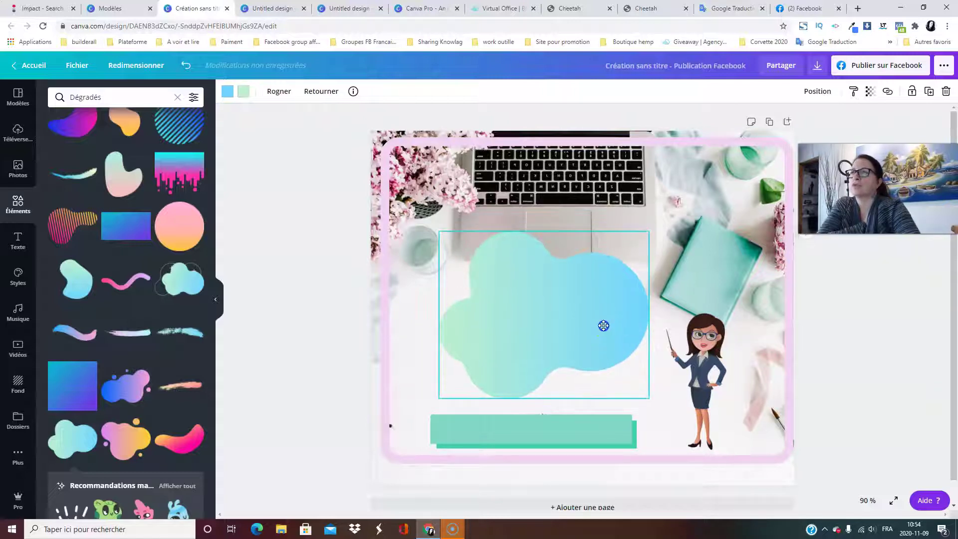
pyautogui.click(327, 316)
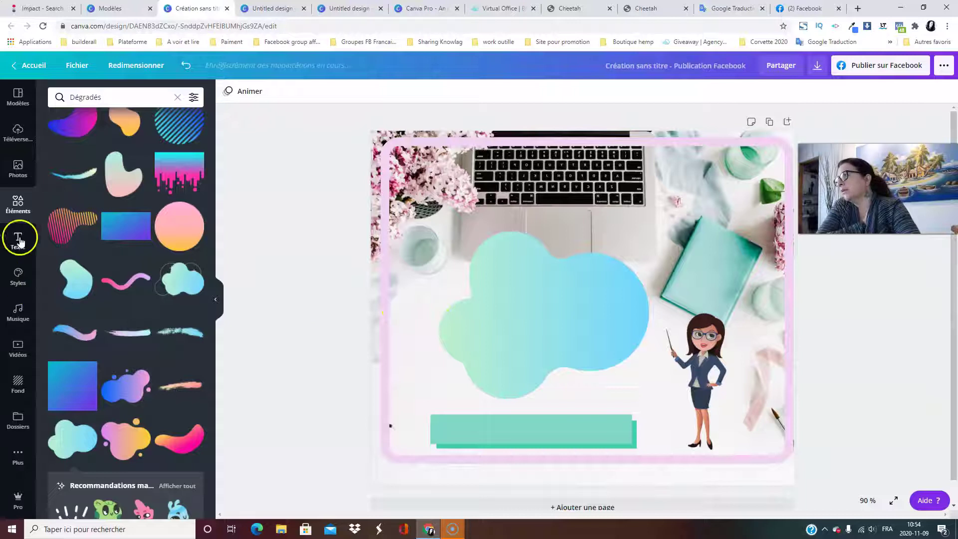
# Shift the gradient blob slightly to the right.
pyautogui.click(177, 97)
pyautogui.scroll(-10, 167, 262)
pyautogui.scroll(-7, 188, 331)
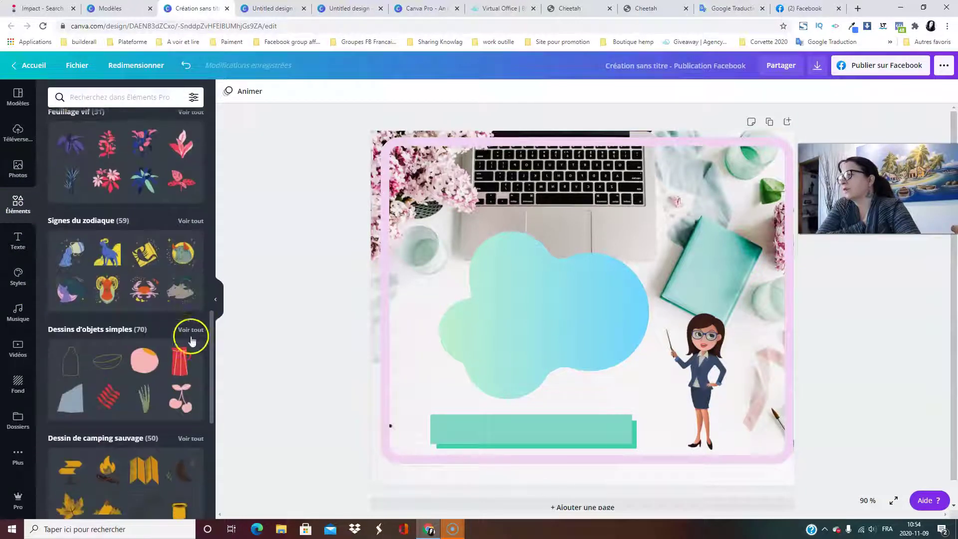
pyautogui.scroll(-6, 169, 370)
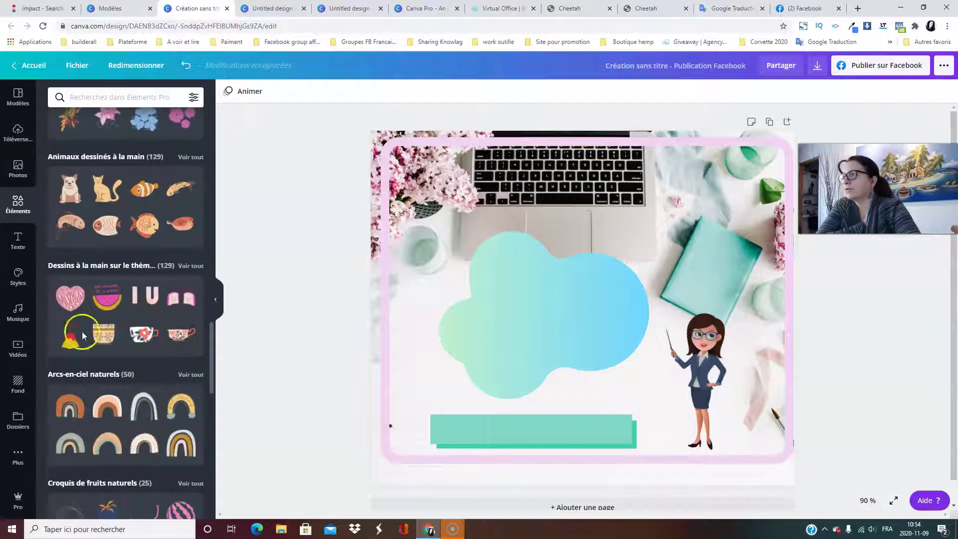
pyautogui.moveTo(539, 297); pyautogui.dragTo(571, 300)
# Add the wavy-haired Avatar bicolore woman and place it left of the blob.
pyautogui.scroll(-10, 131, 328)
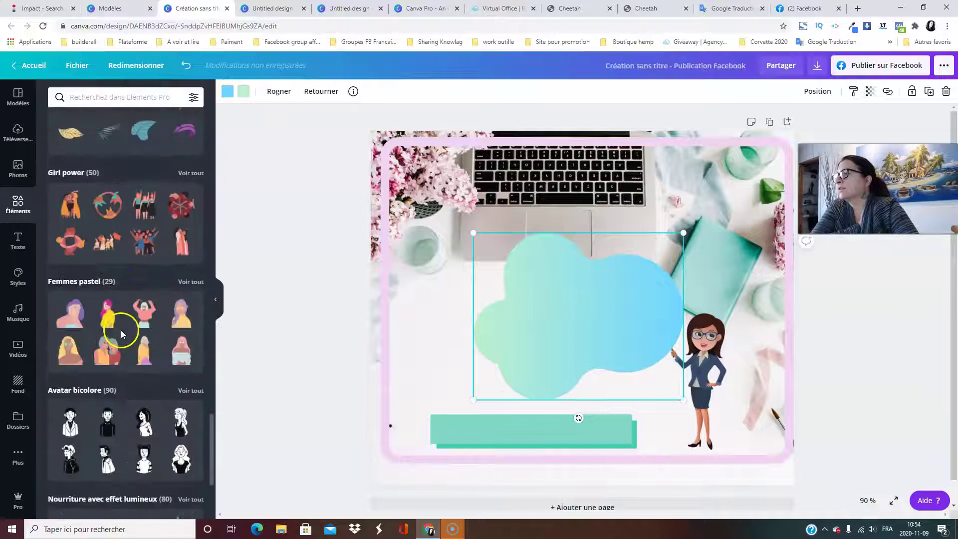
pyautogui.scroll(-3, 127, 329)
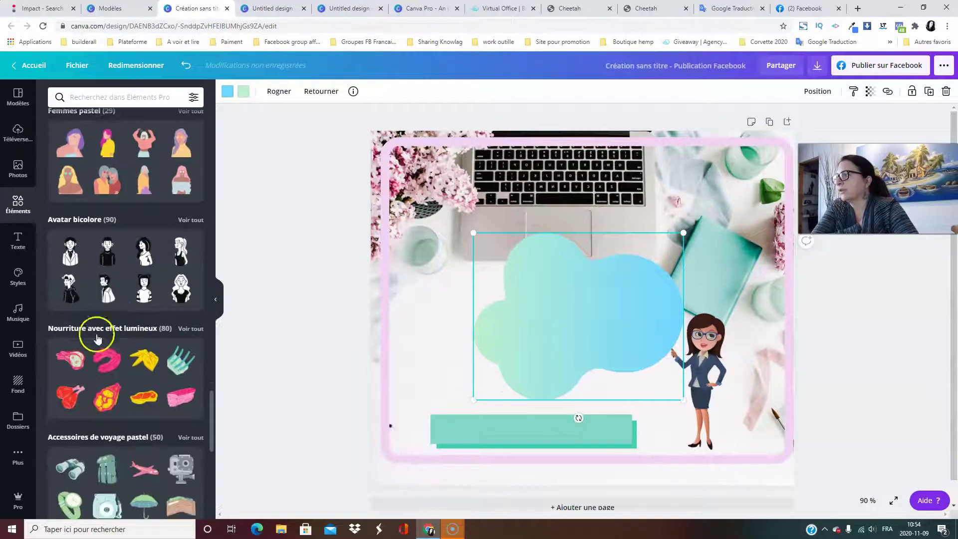
pyautogui.click(195, 223)
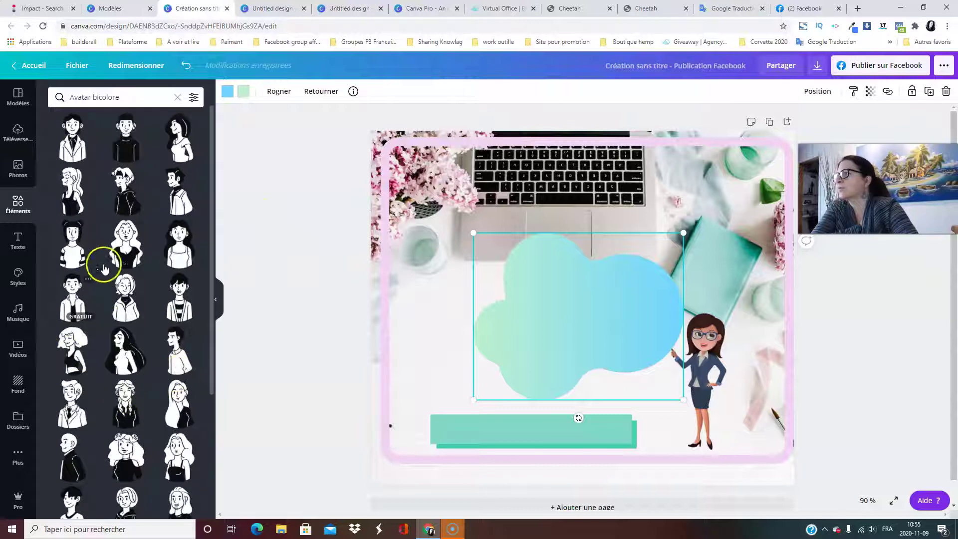
pyautogui.click(124, 245)
pyautogui.moveTo(591, 283); pyautogui.dragTo(493, 291)
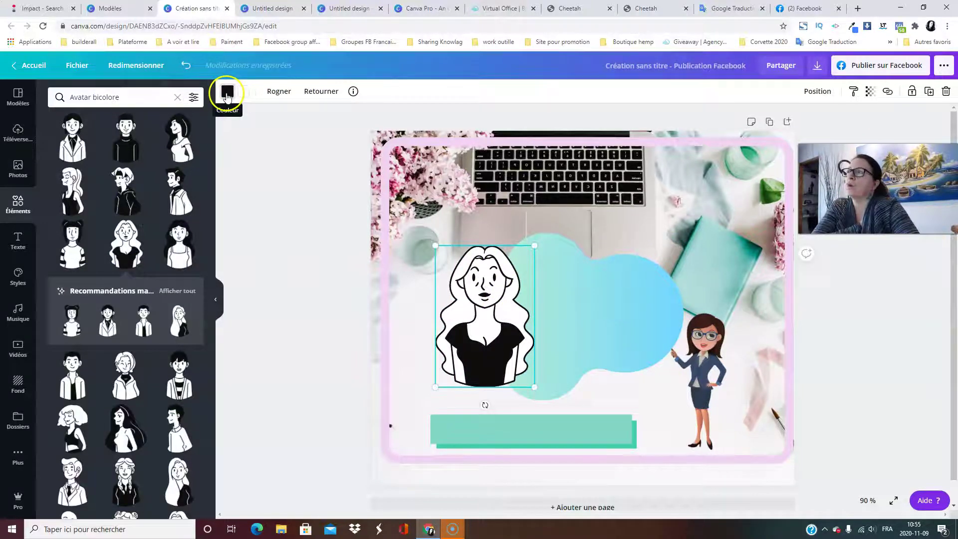
# Recolour the avatar teal and white and move it left and up.
pyautogui.click(227, 95)
pyautogui.click(87, 191)
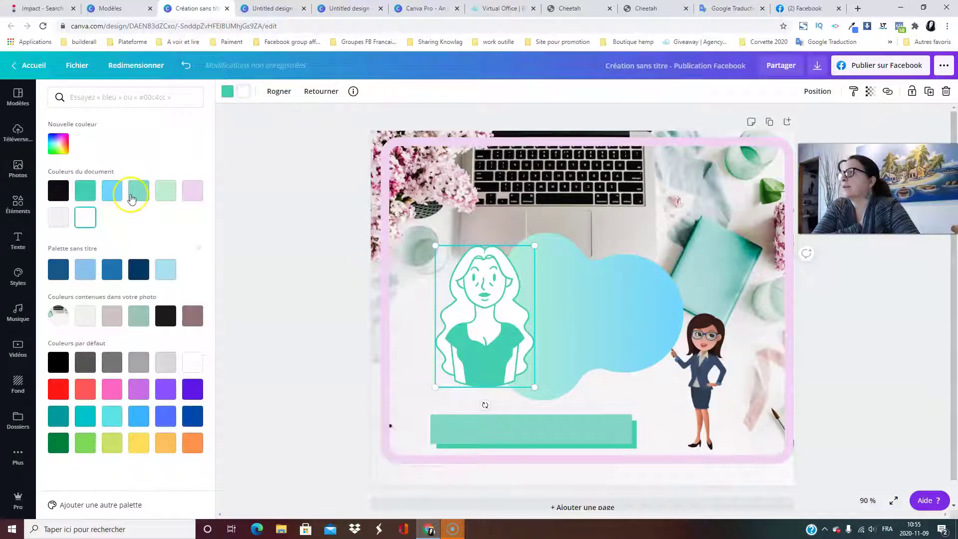
pyautogui.click(114, 193)
pyautogui.click(341, 247)
pyautogui.moveTo(465, 291)
pyautogui.mouseDown()
pyautogui.moveTo(516, 285)
pyautogui.moveTo(469, 303)
pyautogui.mouseUp()
pyautogui.click(244, 91)
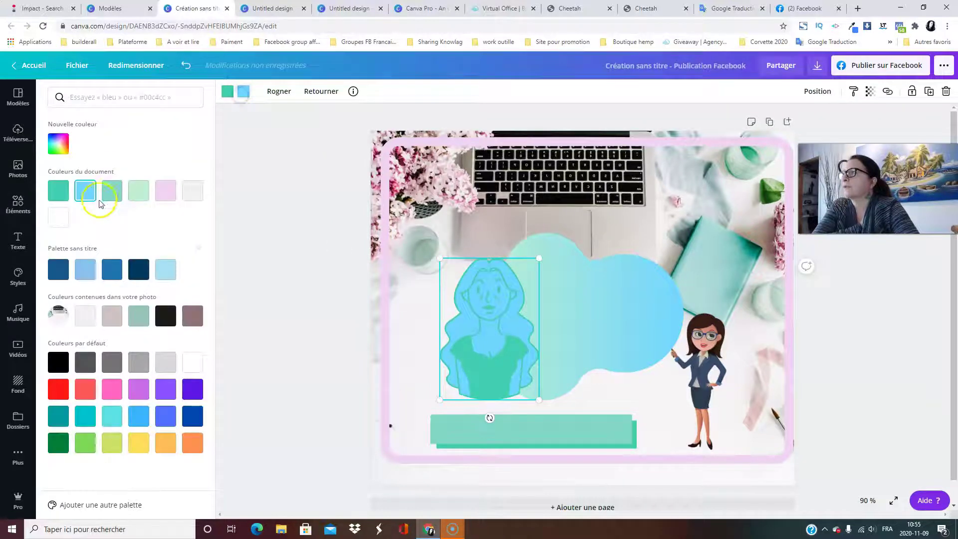
pyautogui.click(51, 217)
pyautogui.moveTo(480, 274); pyautogui.dragTo(443, 258)
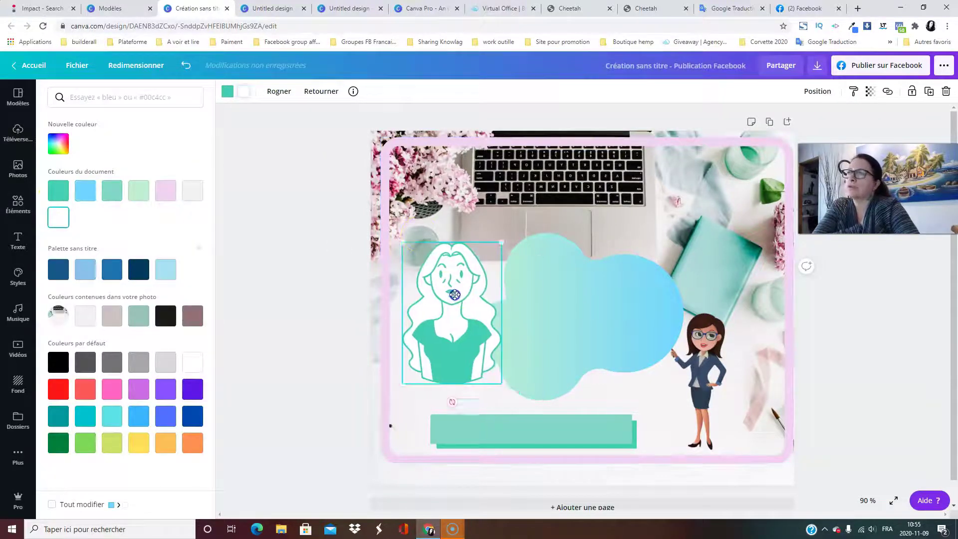
pyautogui.click(364, 269)
# Dismiss the pop-up notification and delete the teal avatar from the design.
pyautogui.scroll(-5, 144, 329)
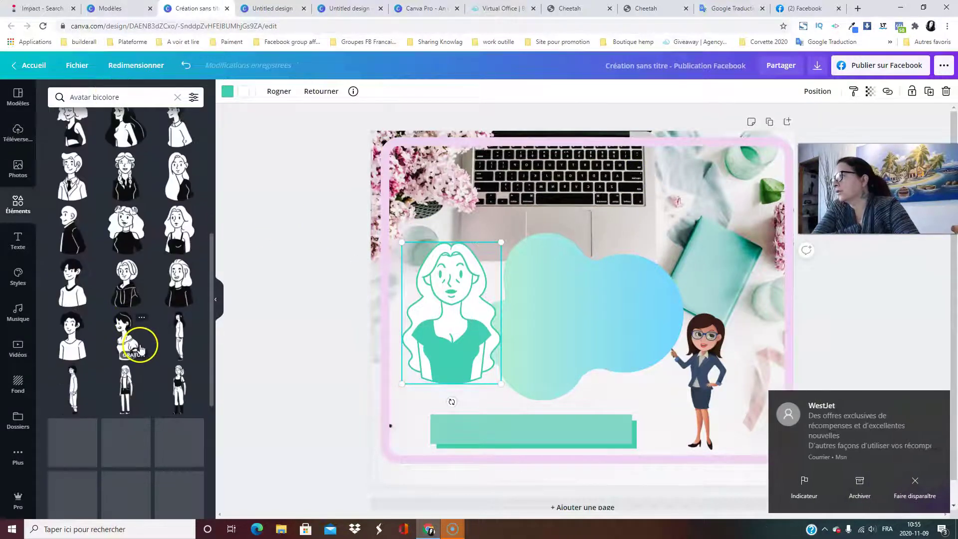
pyautogui.scroll(5, 141, 348)
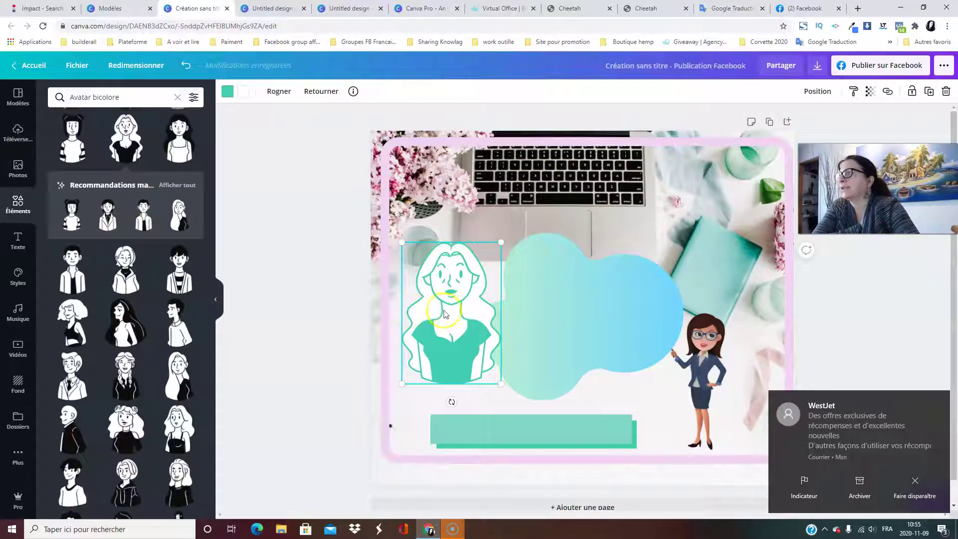
pyautogui.click(916, 482)
pyautogui.scroll(-10, 102, 284)
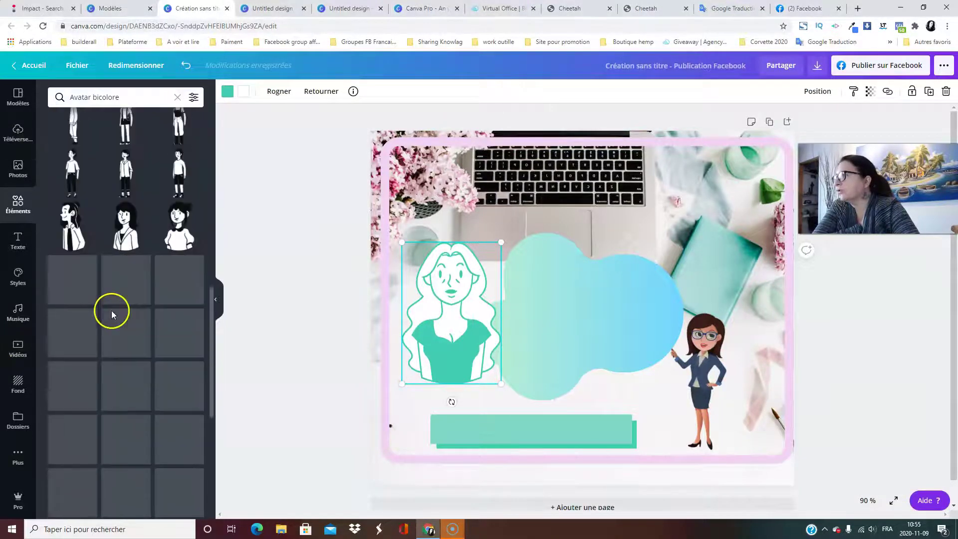
pyautogui.scroll(10, 120, 319)
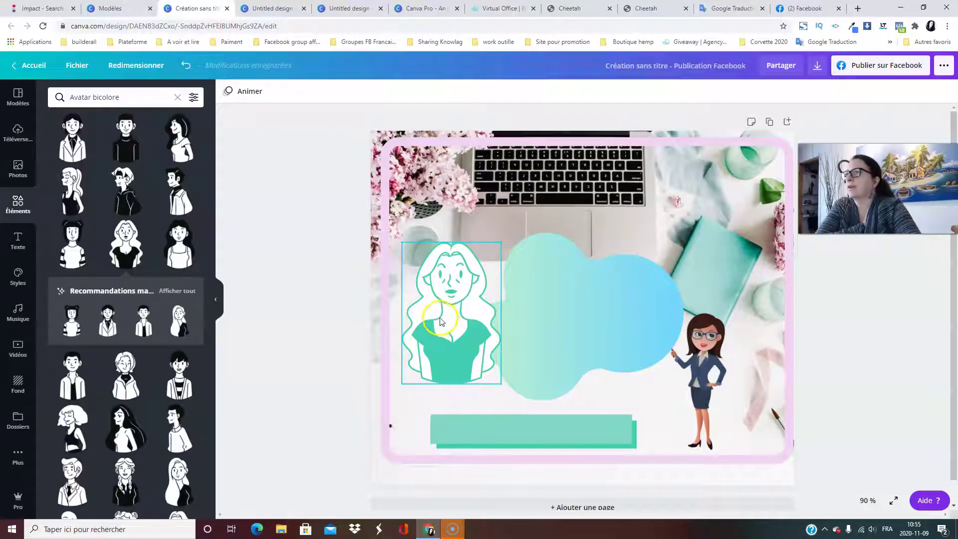
pyautogui.click(947, 92)
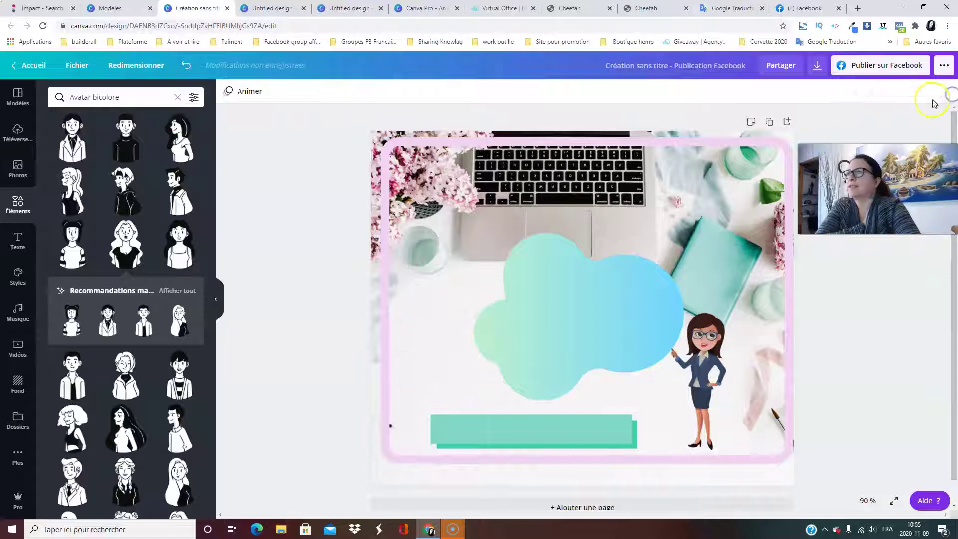
# Add the Objets fortement contrastés feather over the blob and recolour it light blue.
pyautogui.click(180, 98)
pyautogui.scroll(-4, 151, 277)
pyautogui.scroll(-5, 194, 344)
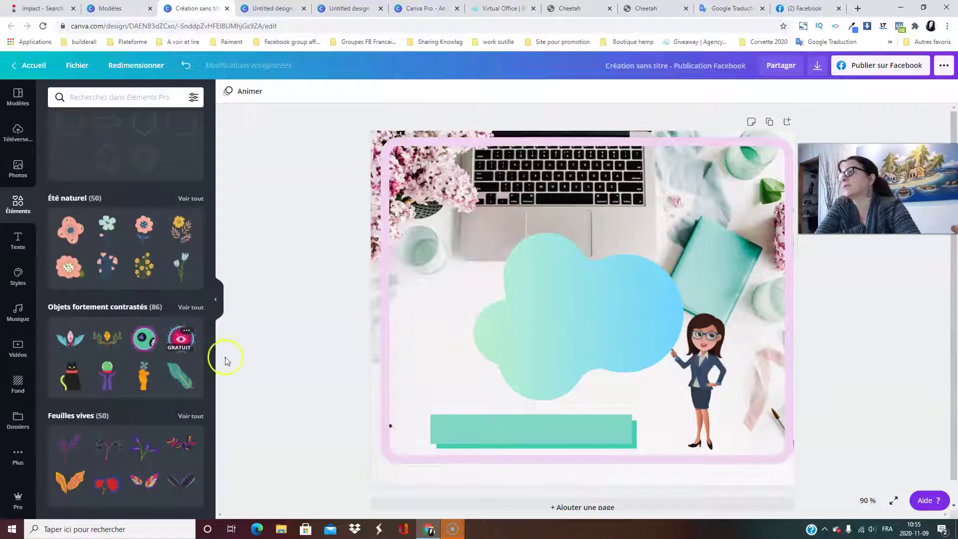
pyautogui.click(191, 308)
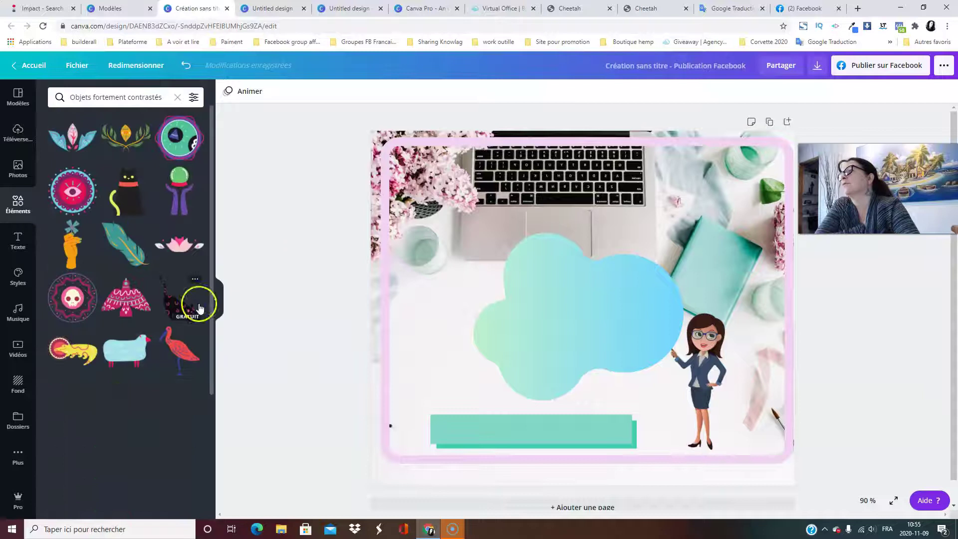
pyautogui.click(127, 245)
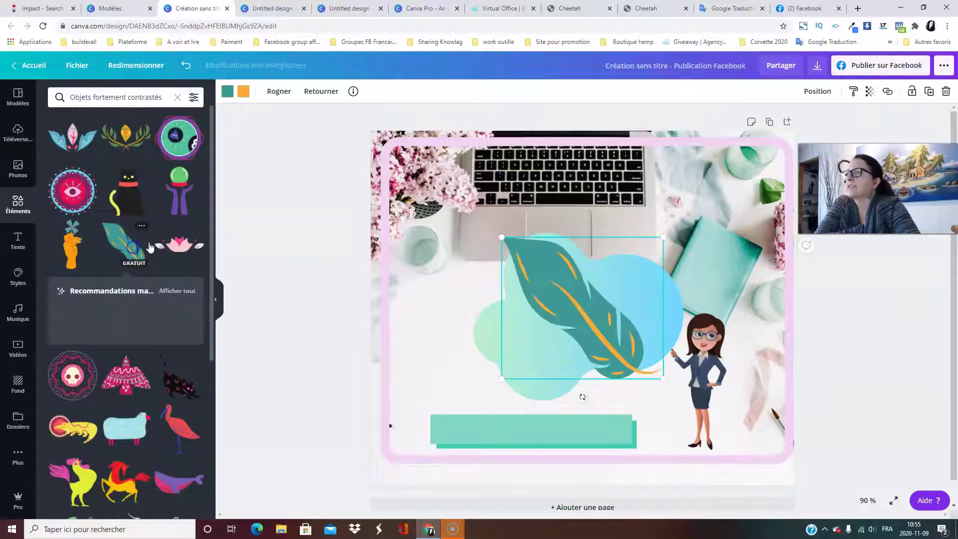
pyautogui.moveTo(629, 327); pyautogui.dragTo(532, 337)
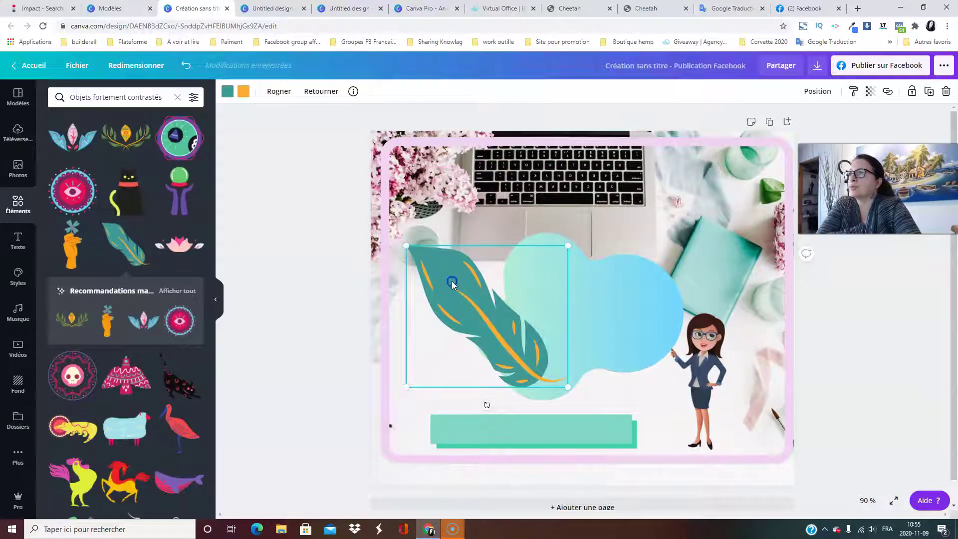
pyautogui.click(228, 91)
pyautogui.click(111, 193)
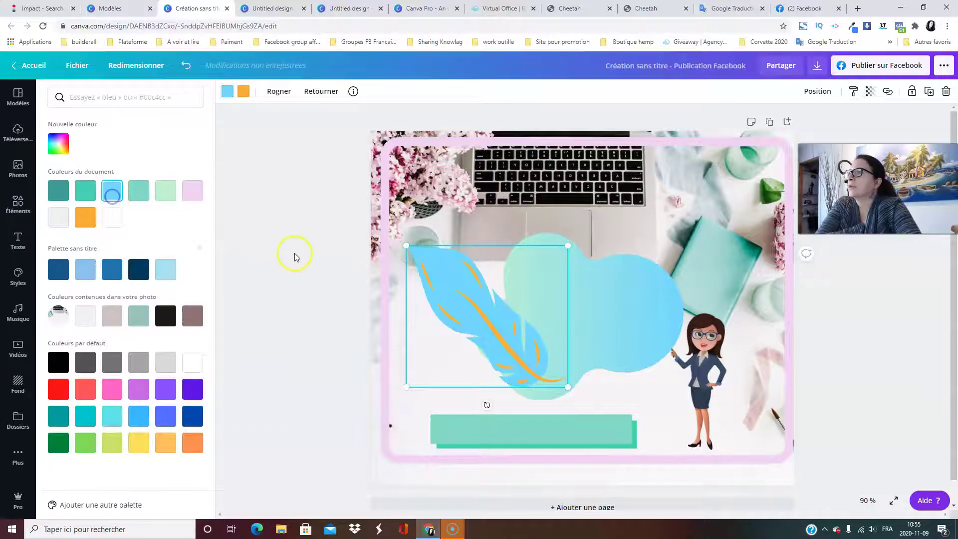
pyautogui.click(300, 256)
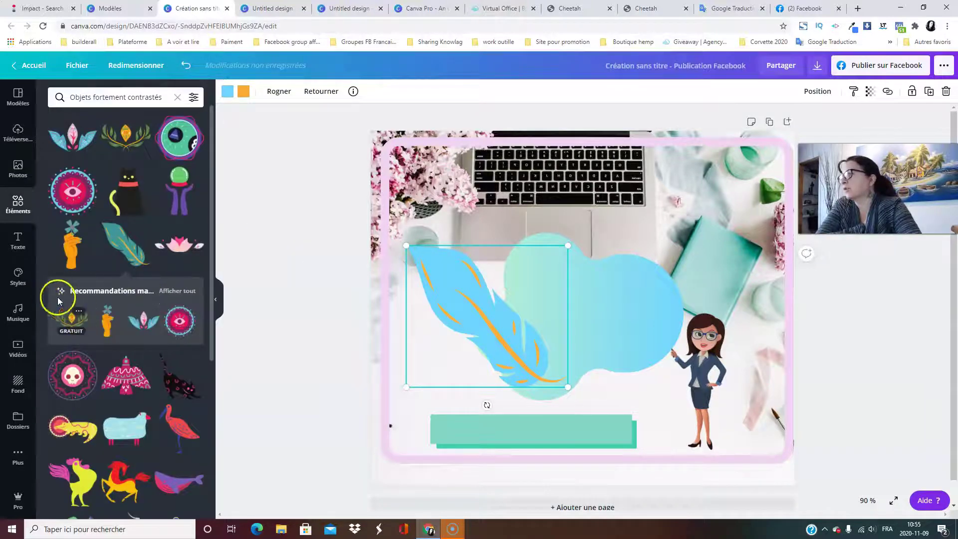
# Browse the recommended matching elements, then bring up the text options.
pyautogui.click(179, 292)
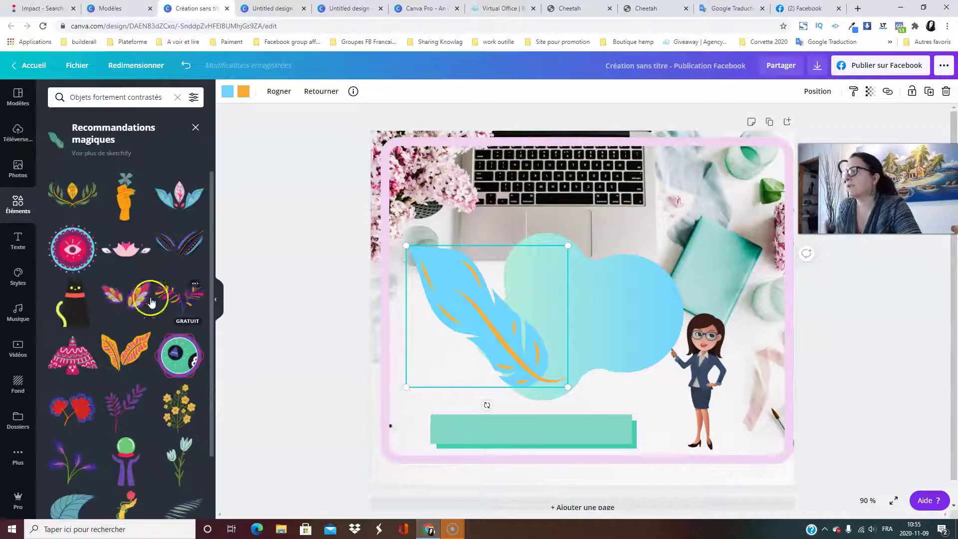
pyautogui.scroll(-3, 65, 315)
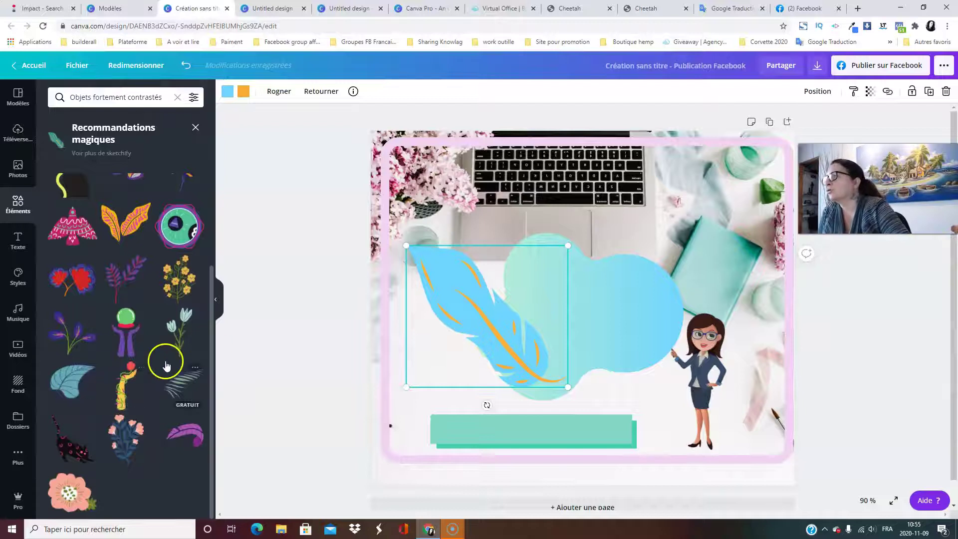
pyautogui.scroll(3, 167, 352)
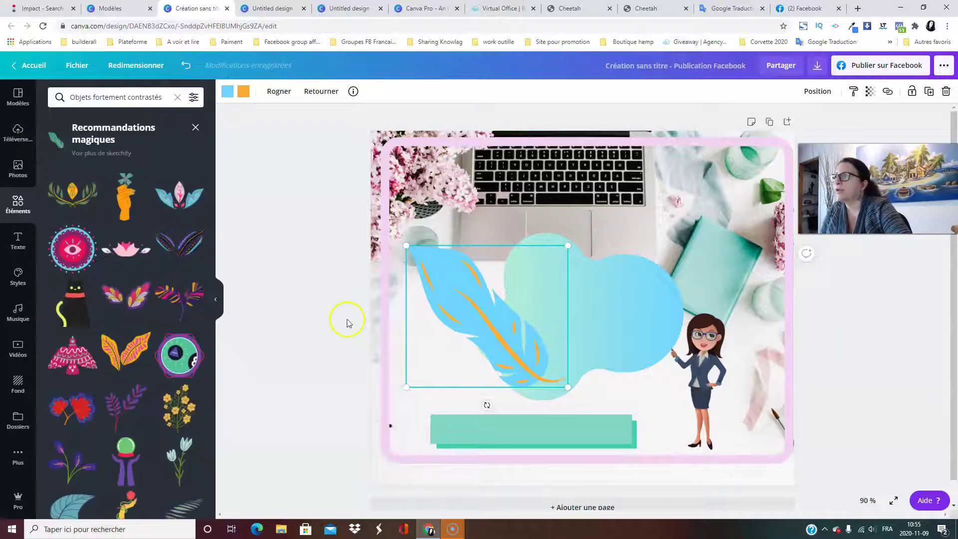
pyautogui.scroll(-3, 123, 381)
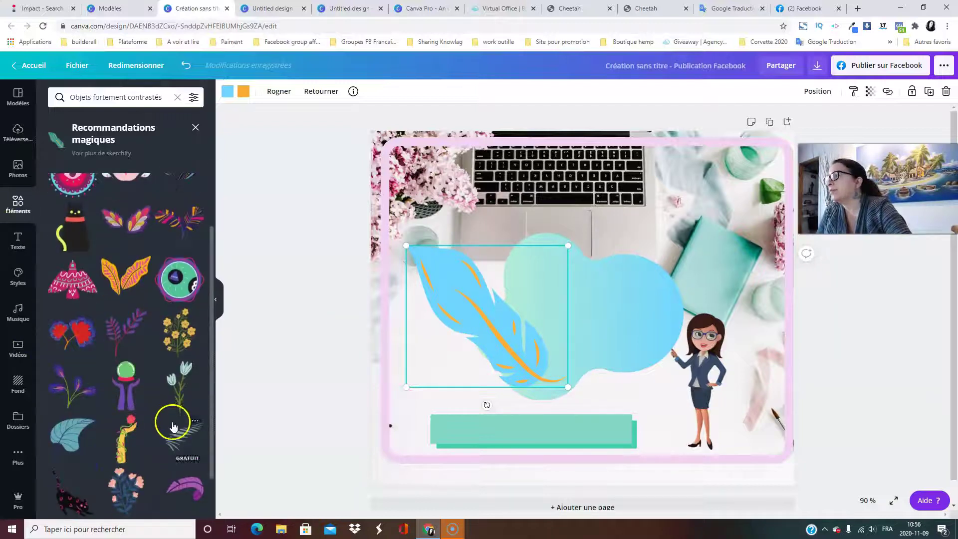
pyautogui.scroll(3, 186, 462)
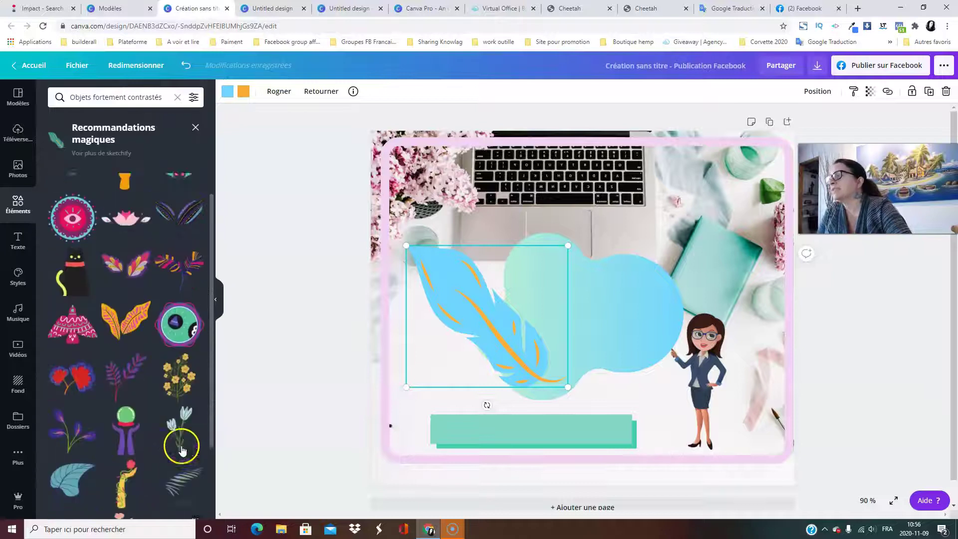
pyautogui.click(196, 128)
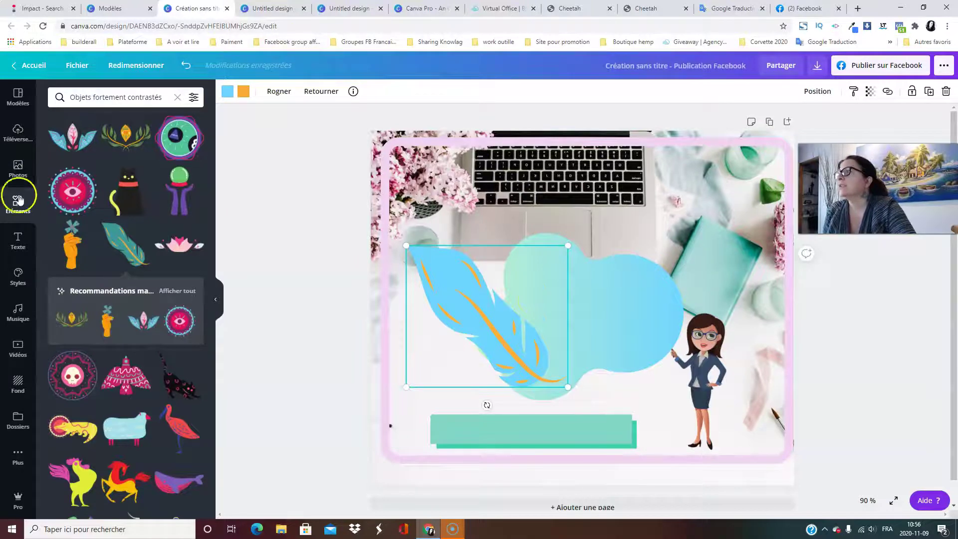
pyautogui.click(178, 96)
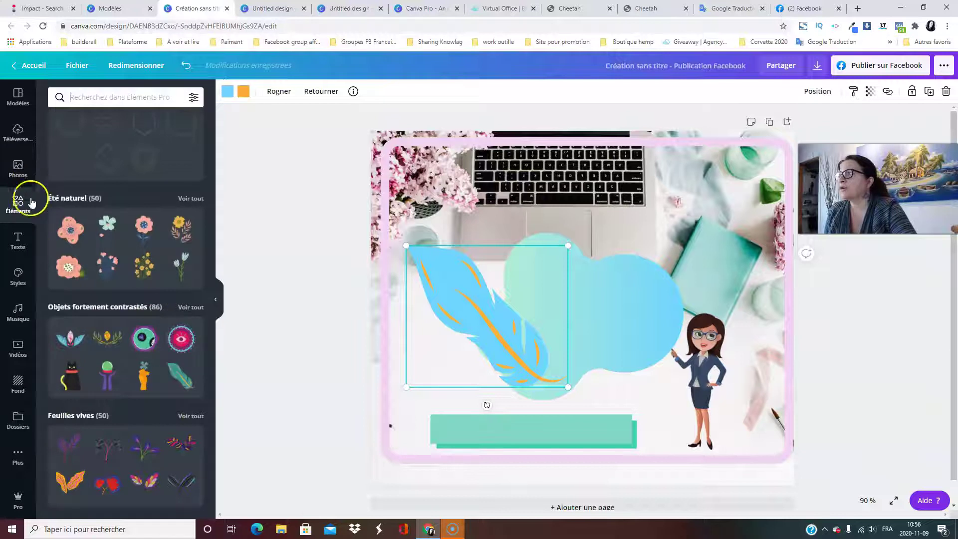
pyautogui.click(18, 239)
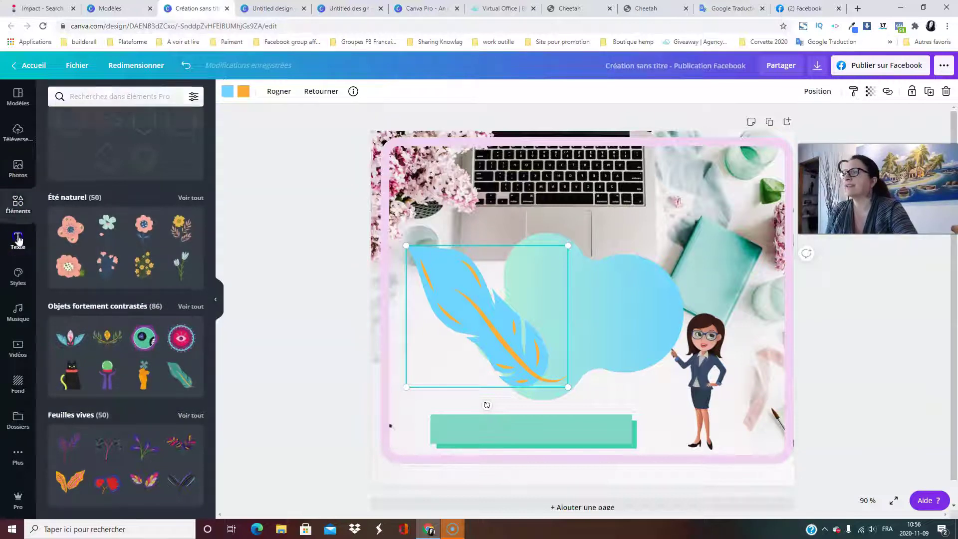
# Delete the feather and add a subtitle text box reading 'allo Gang'.
pyautogui.click(947, 92)
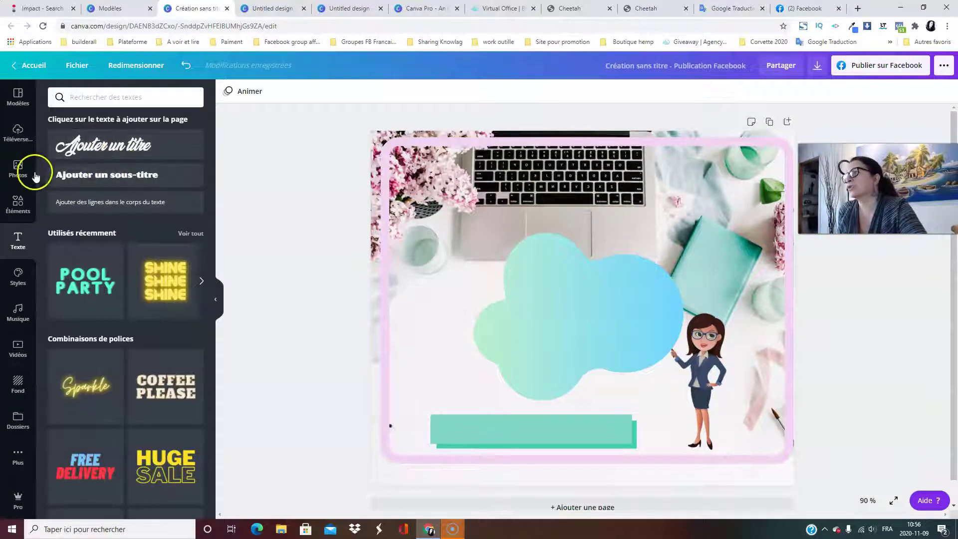
pyautogui.click(109, 174)
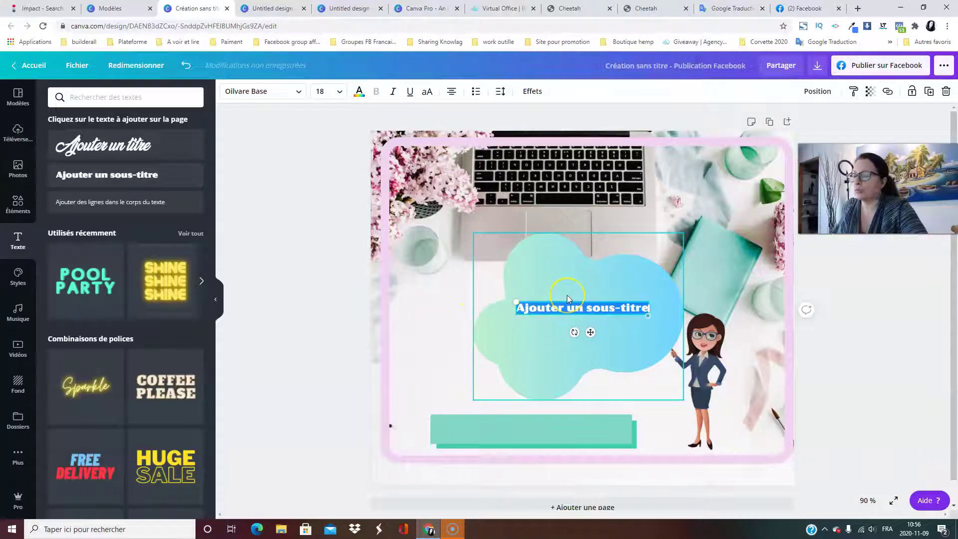
pyautogui.write('allo')
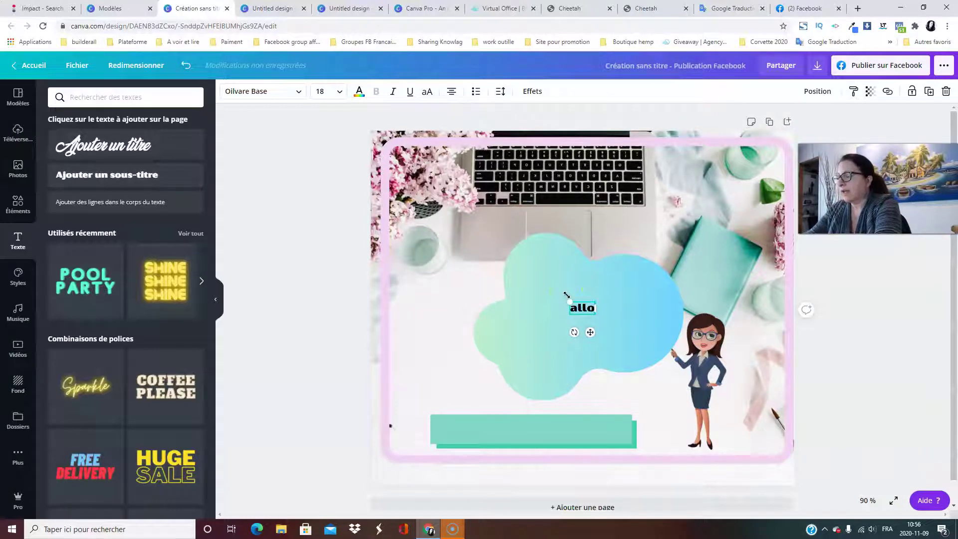
pyautogui.write(' Gang')
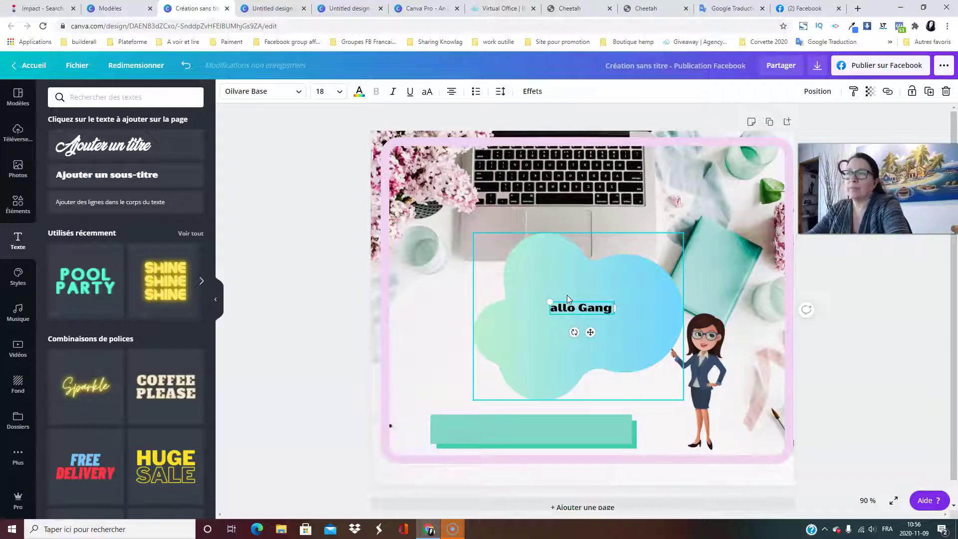
# Enlarge the 'allo Gang' text to size 53.8 across the blob's left half.
pyautogui.click(611, 287)
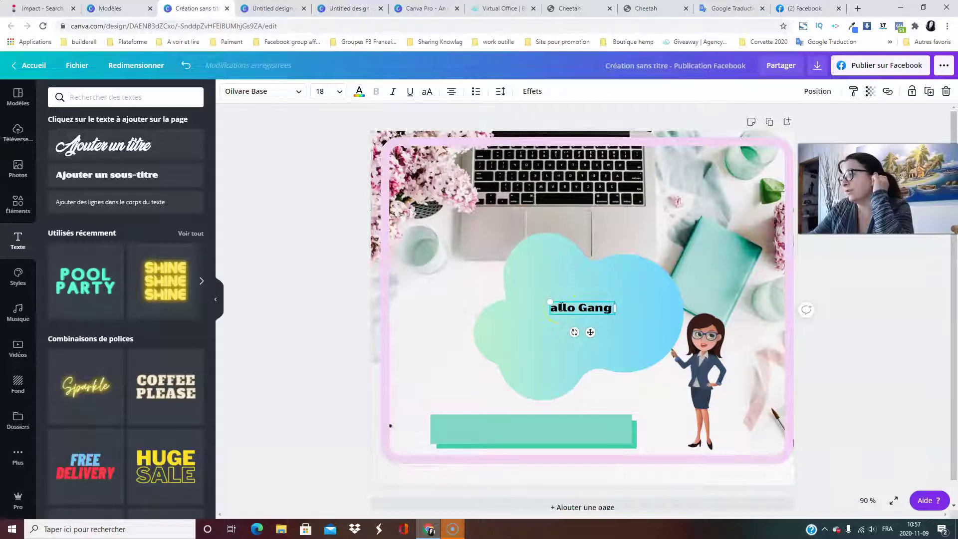
pyautogui.click(547, 300)
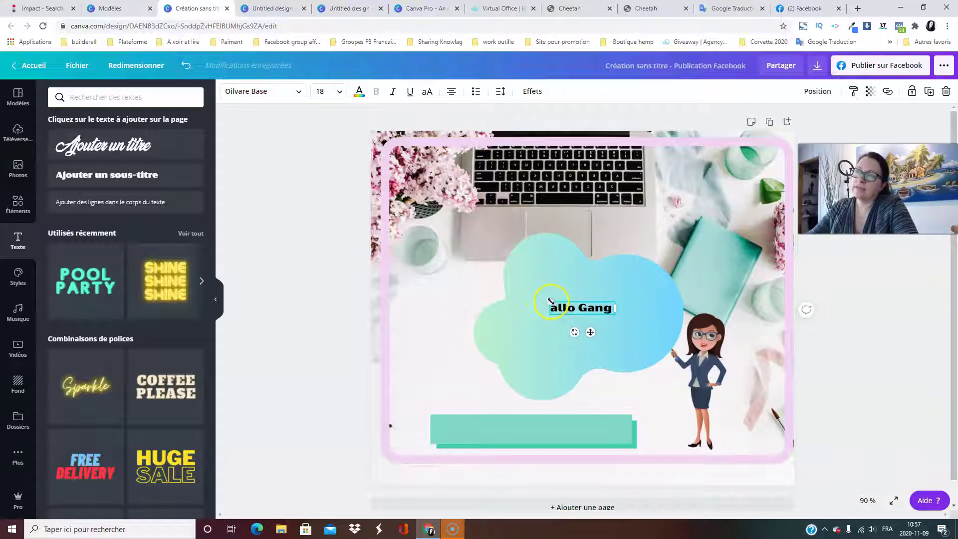
pyautogui.moveTo(547, 301); pyautogui.dragTo(423, 277)
pyautogui.click(462, 300)
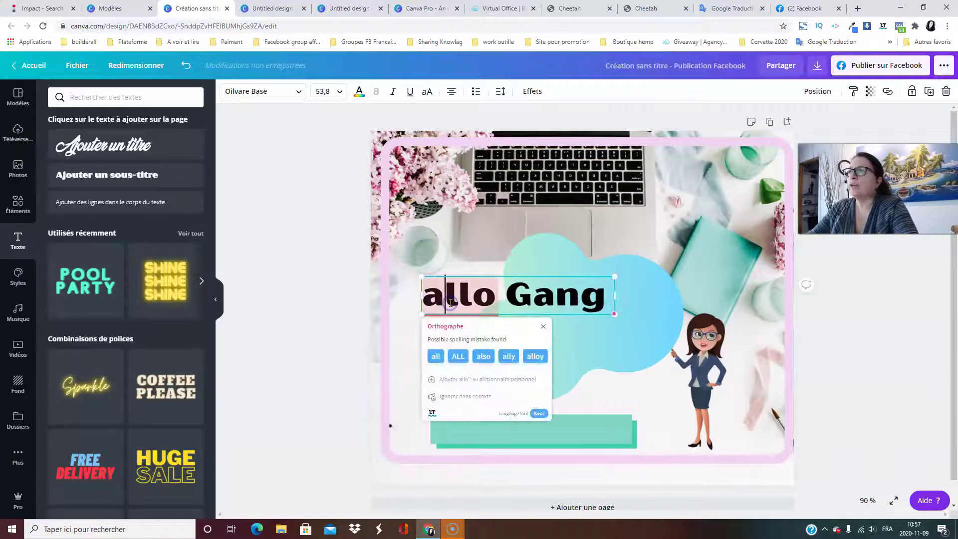
pyautogui.click(564, 329)
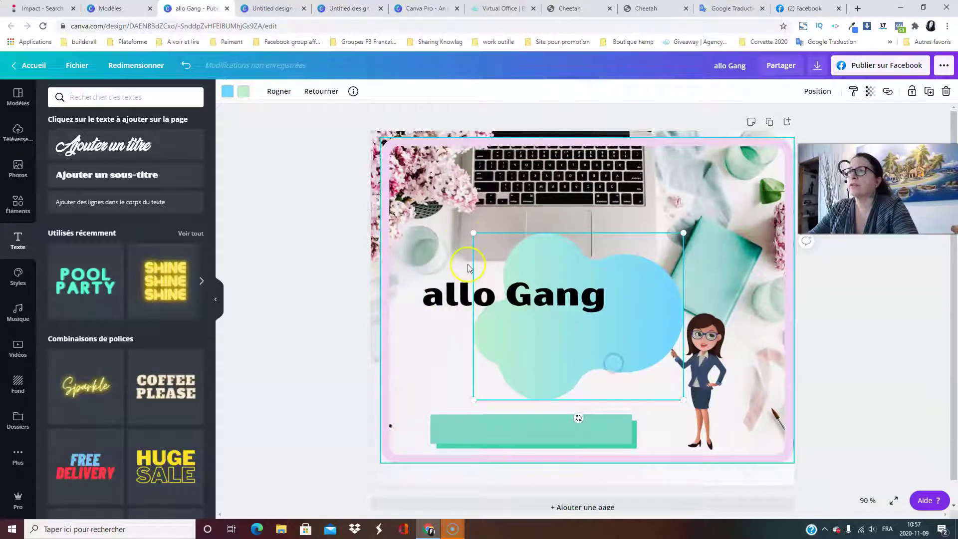
pyautogui.click(444, 311)
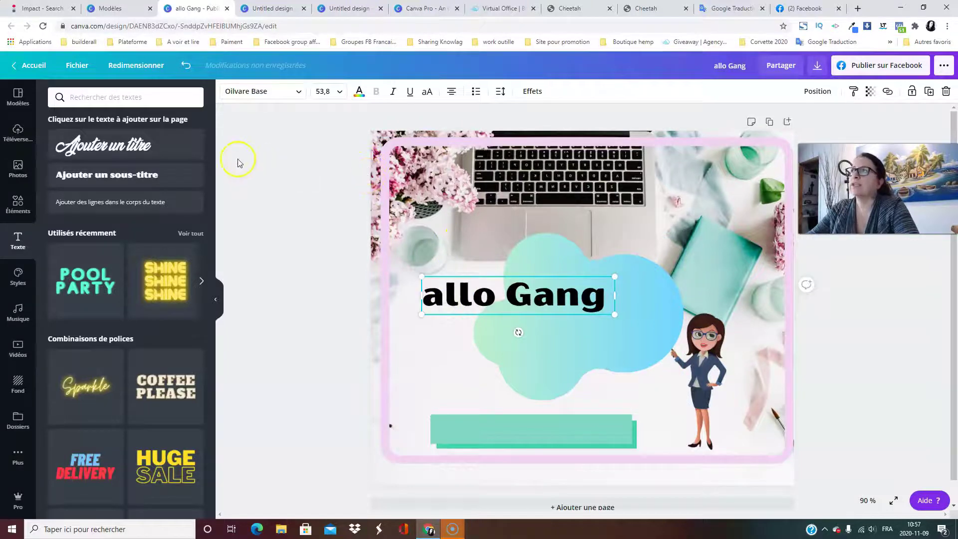
# Set the heading font to Sunborn.
pyautogui.click(299, 95)
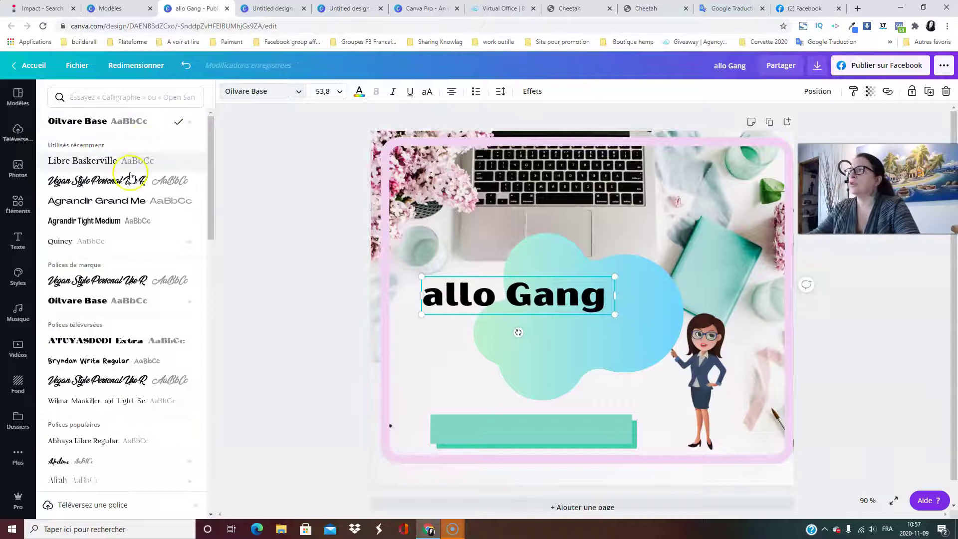
pyautogui.scroll(-3, 128, 213)
pyautogui.scroll(-4, 135, 339)
pyautogui.scroll(7, 133, 339)
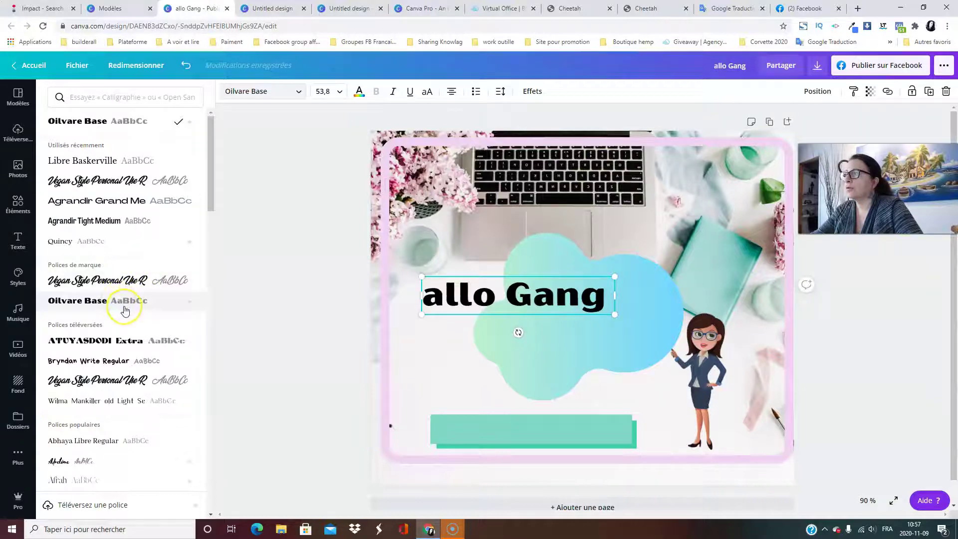
pyautogui.scroll(-10, 128, 311)
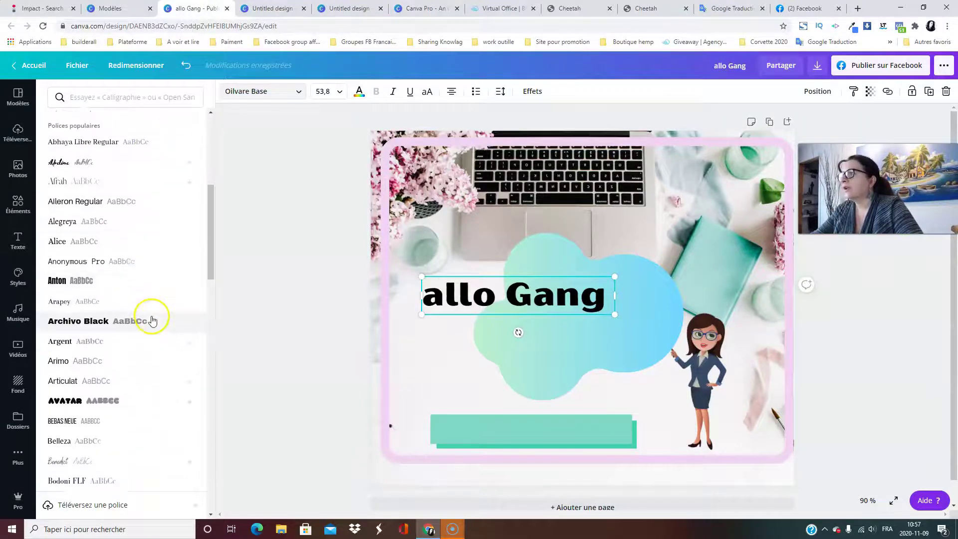
pyautogui.scroll(-9, 152, 320)
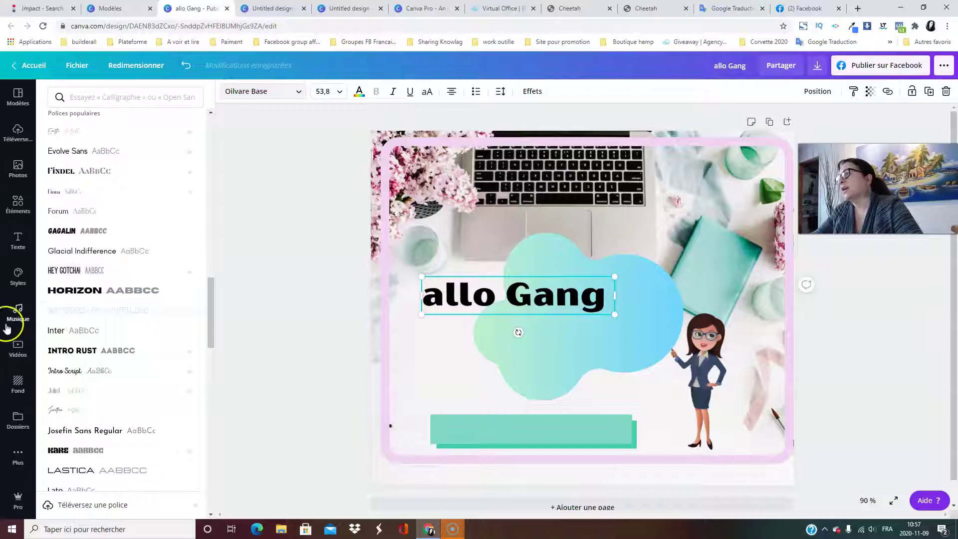
pyautogui.scroll(-4, 161, 318)
pyautogui.scroll(-3, 161, 318)
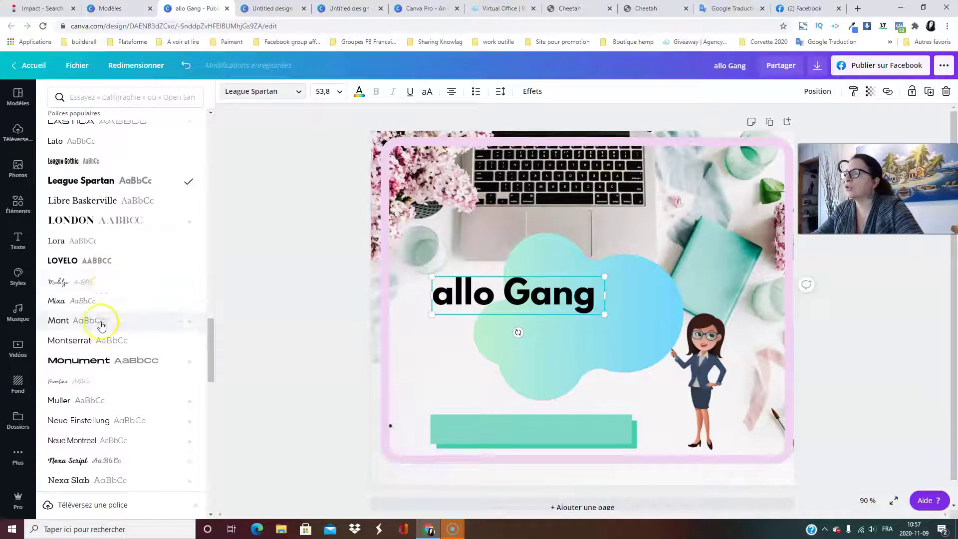
pyautogui.scroll(-5, 100, 322)
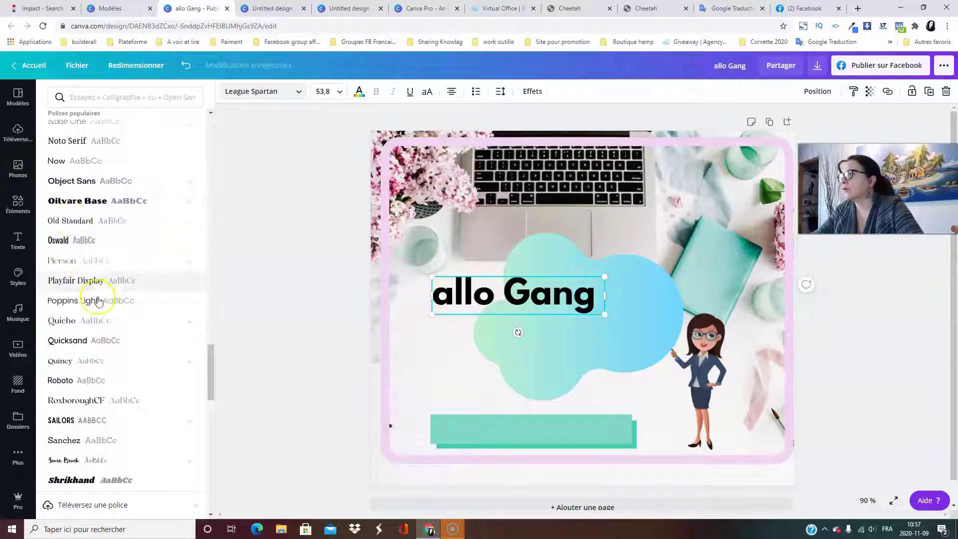
pyautogui.scroll(-5, 105, 320)
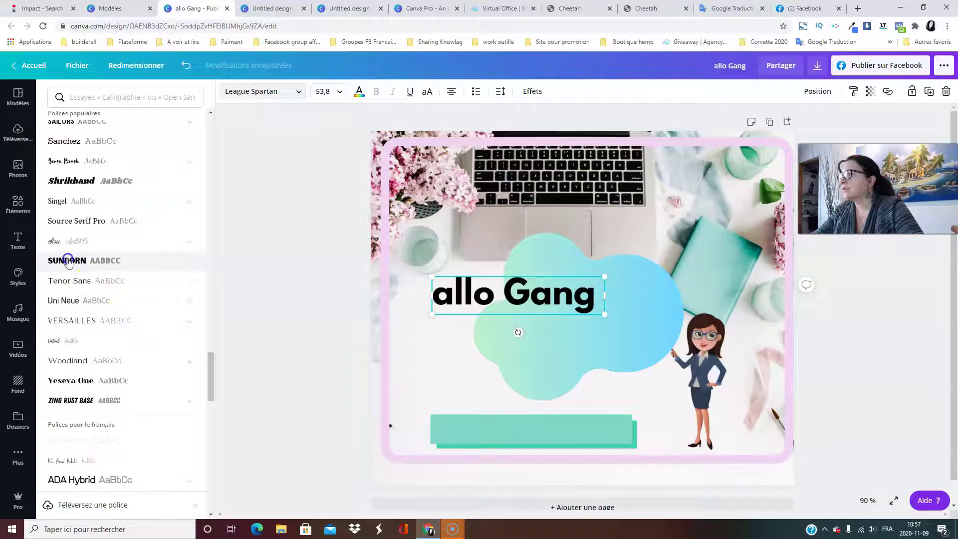
pyautogui.scroll(-1, 357, 299)
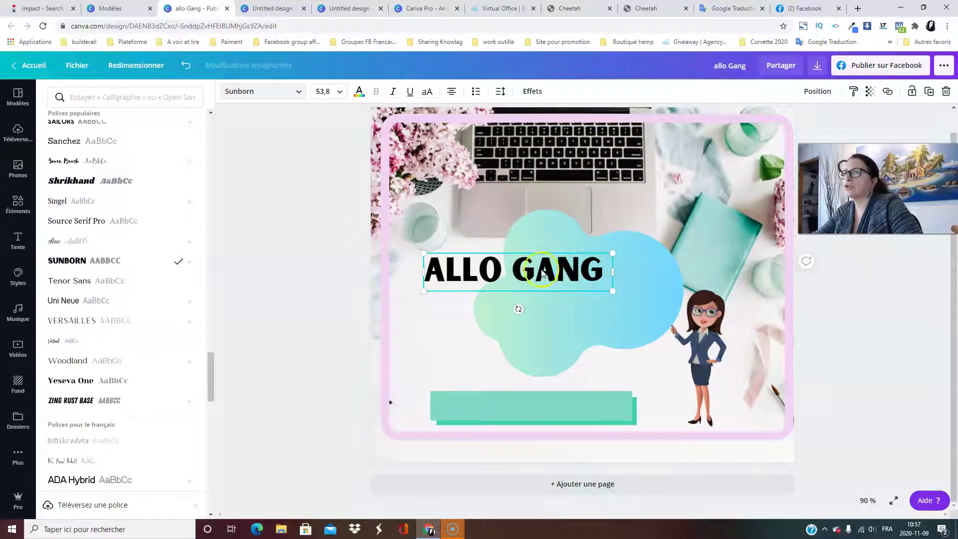
# Set the heading to size 48 and colour it mauve-brown from the photo.
pyautogui.click(339, 93)
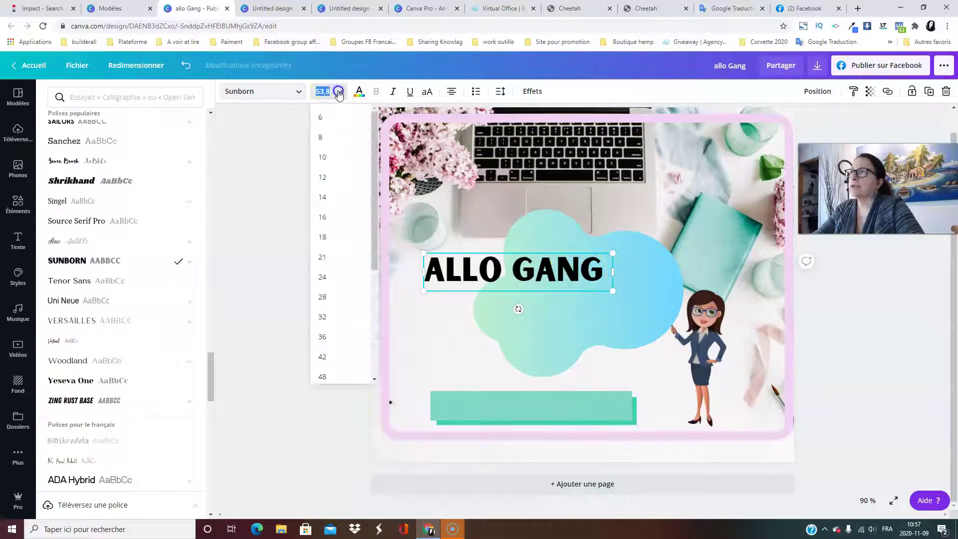
pyautogui.click(320, 298)
pyautogui.click(338, 99)
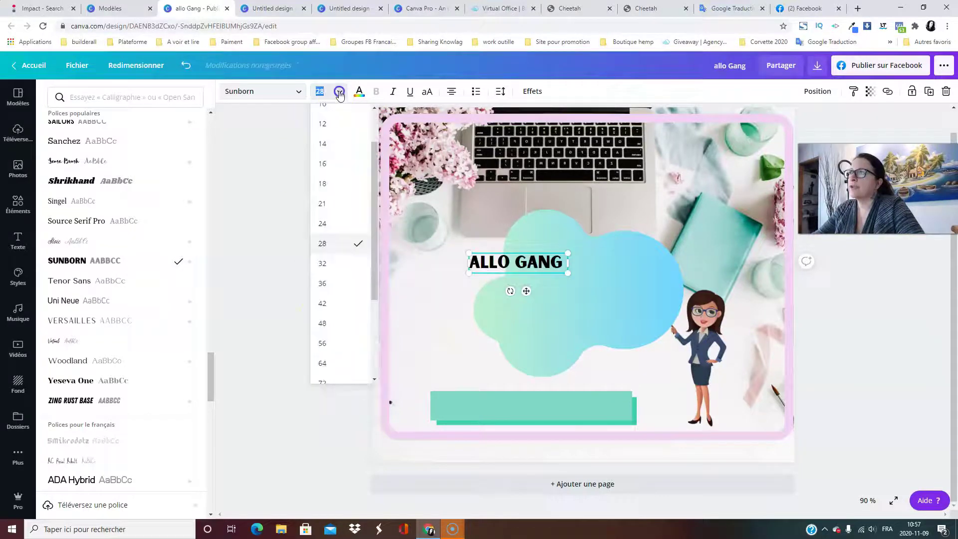
pyautogui.click(337, 325)
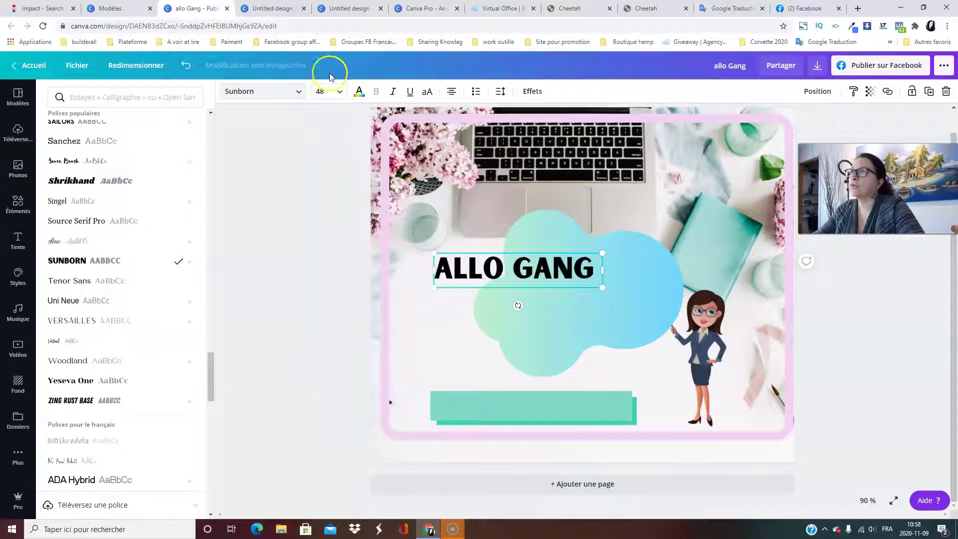
pyautogui.click(359, 91)
pyautogui.click(192, 318)
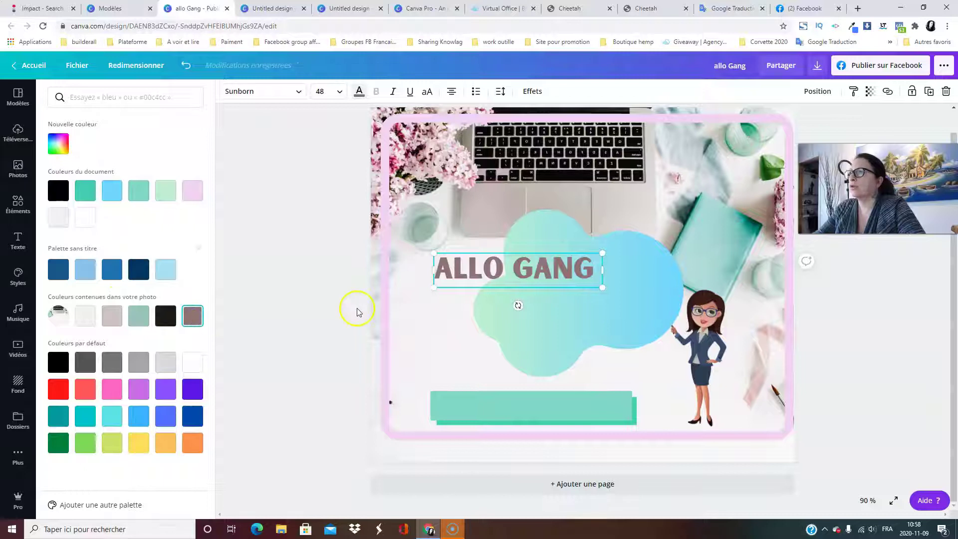
# Try custom red-pink shades, then return the heading to the mauve-brown photo colour.
pyautogui.click(59, 144)
pyautogui.moveTo(85, 191)
pyautogui.mouseDown()
pyautogui.moveTo(145, 187)
pyautogui.moveTo(77, 176)
pyautogui.mouseUp()
pyautogui.click(143, 136)
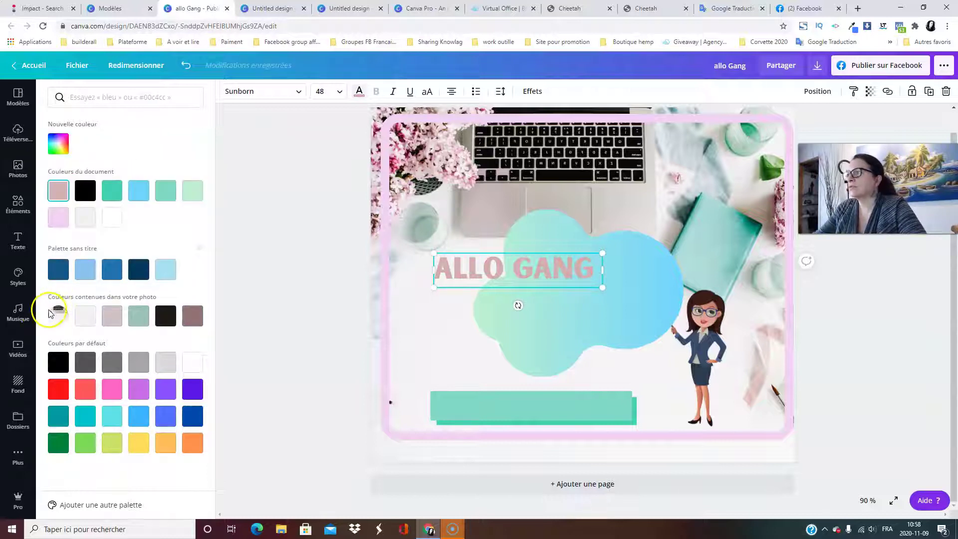
pyautogui.click(192, 316)
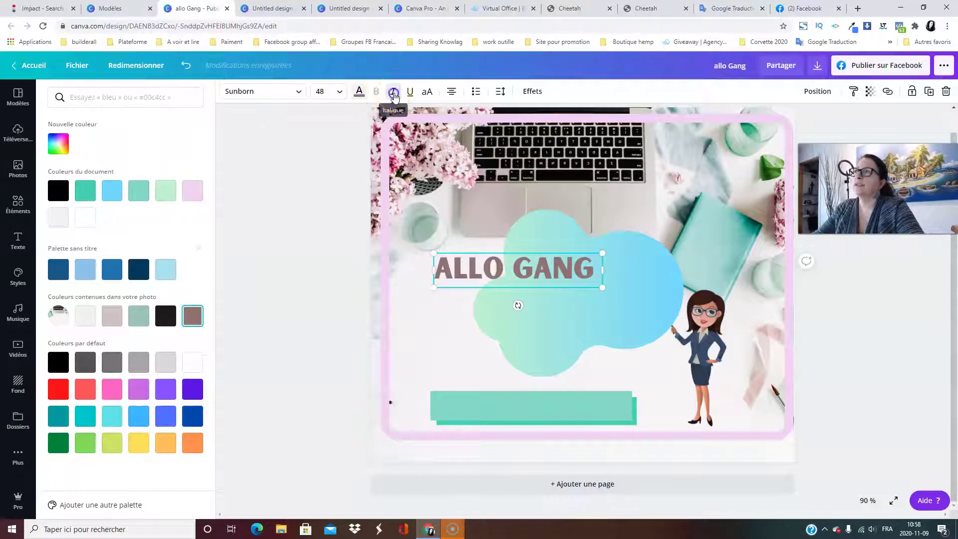
# Make the heading italic and try underline, uppercase, alignment and spacing settings.
pyautogui.click(394, 93)
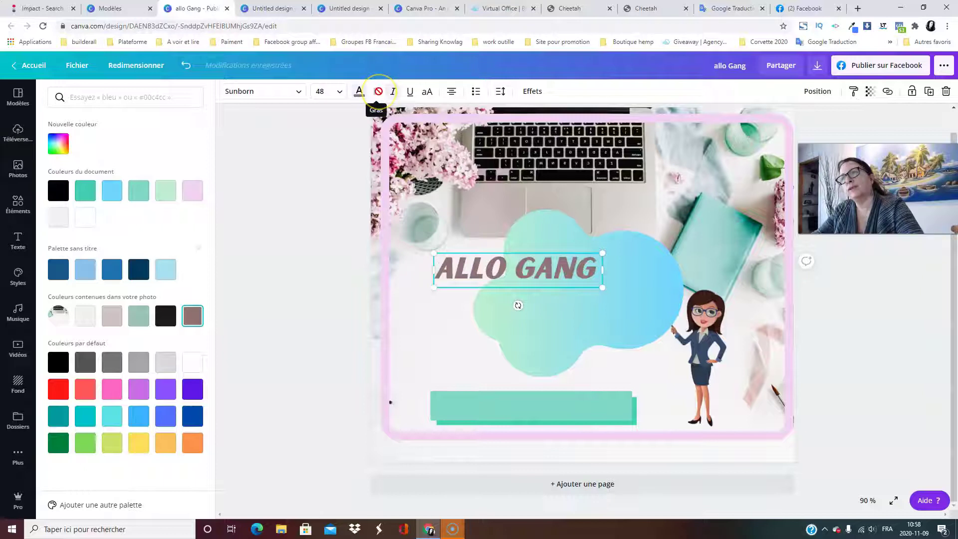
pyautogui.click(411, 93)
pyautogui.click(411, 95)
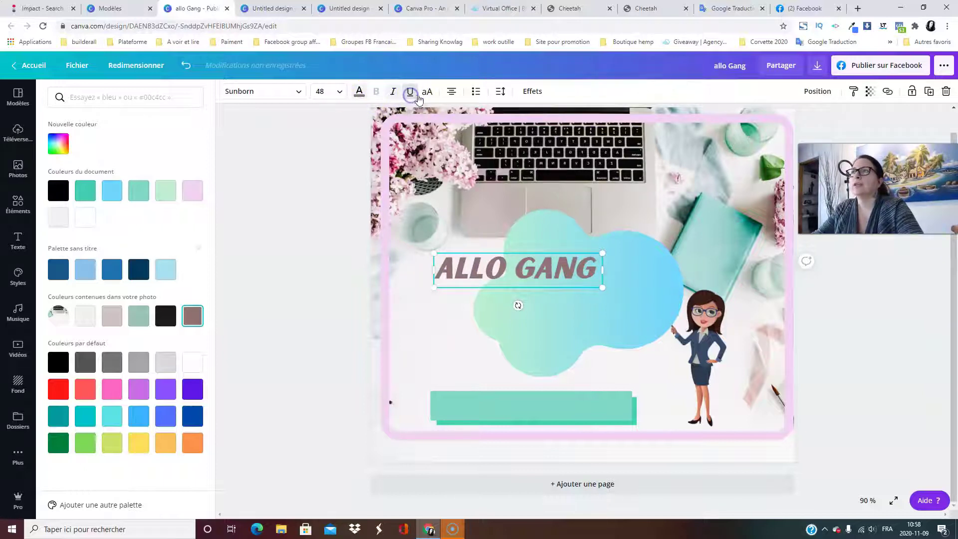
pyautogui.click(430, 94)
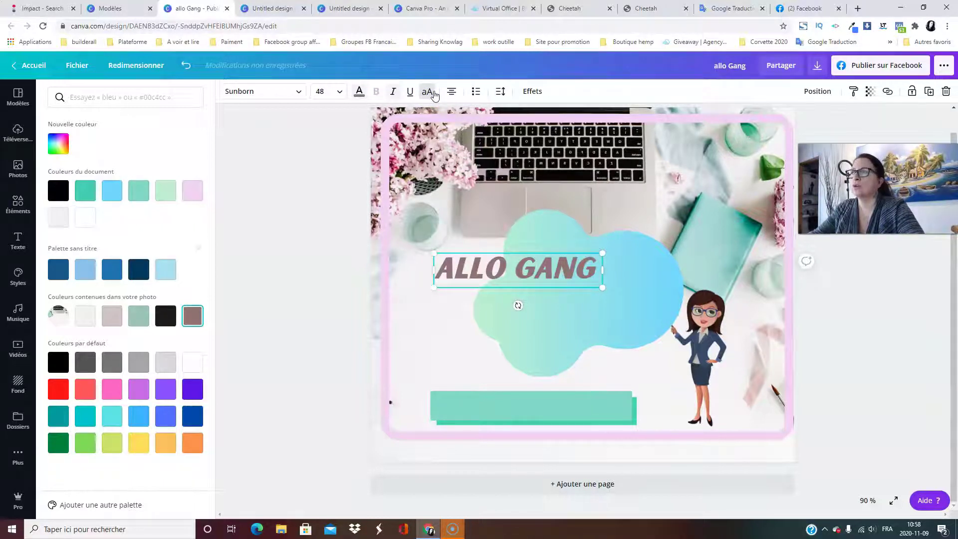
pyautogui.click(451, 97)
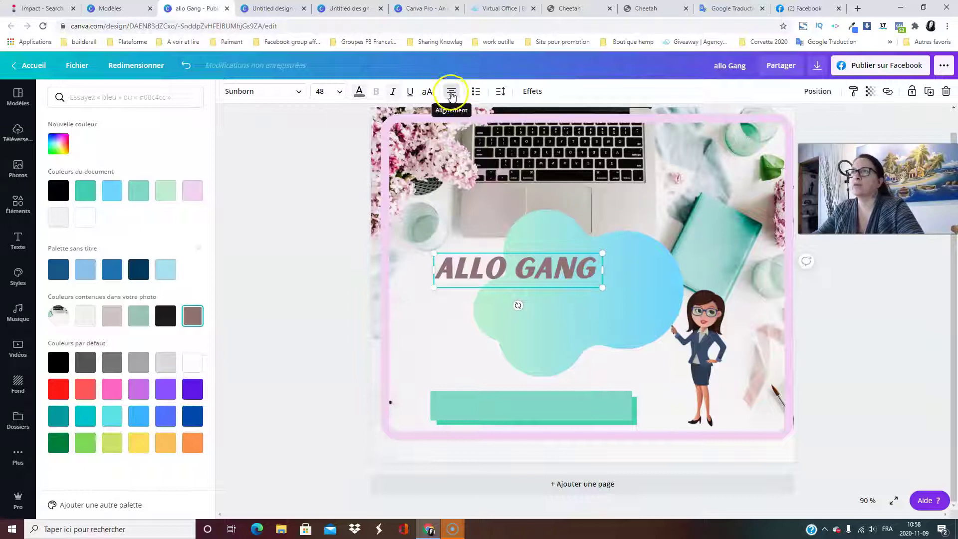
pyautogui.click(451, 94)
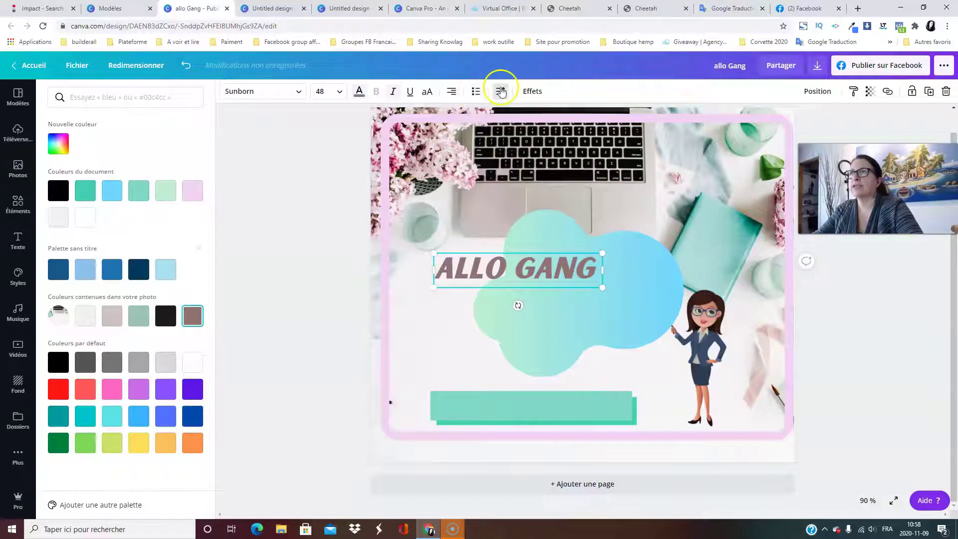
pyautogui.click(500, 92)
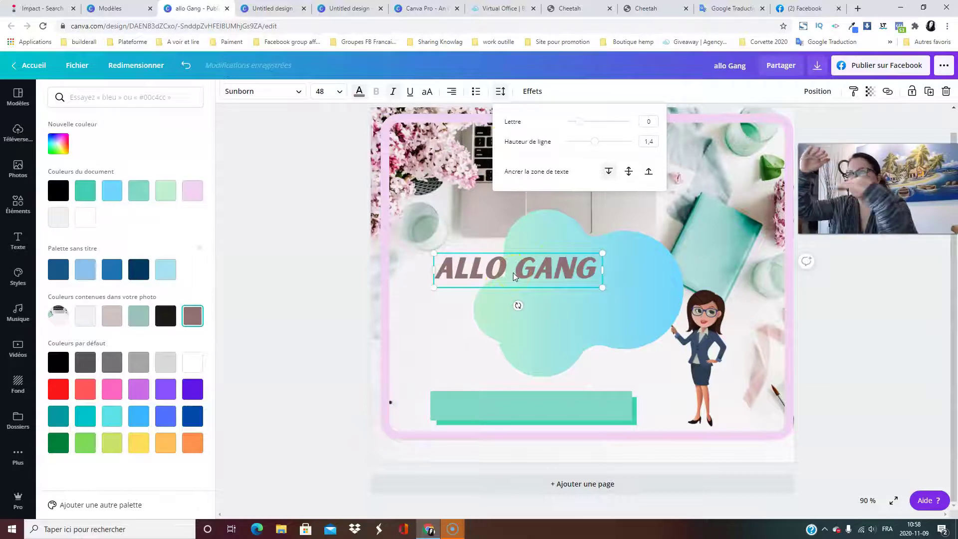
pyautogui.click(465, 223)
pyautogui.click(531, 91)
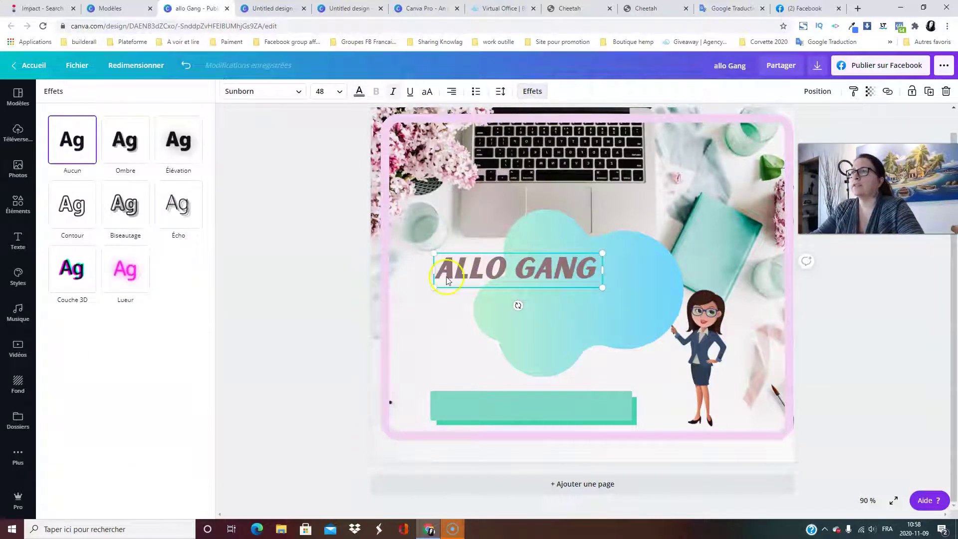
# Move the ALLO GANG heading down onto the gradient blob.
pyautogui.doubleClick(447, 275)
pyautogui.click(446, 275)
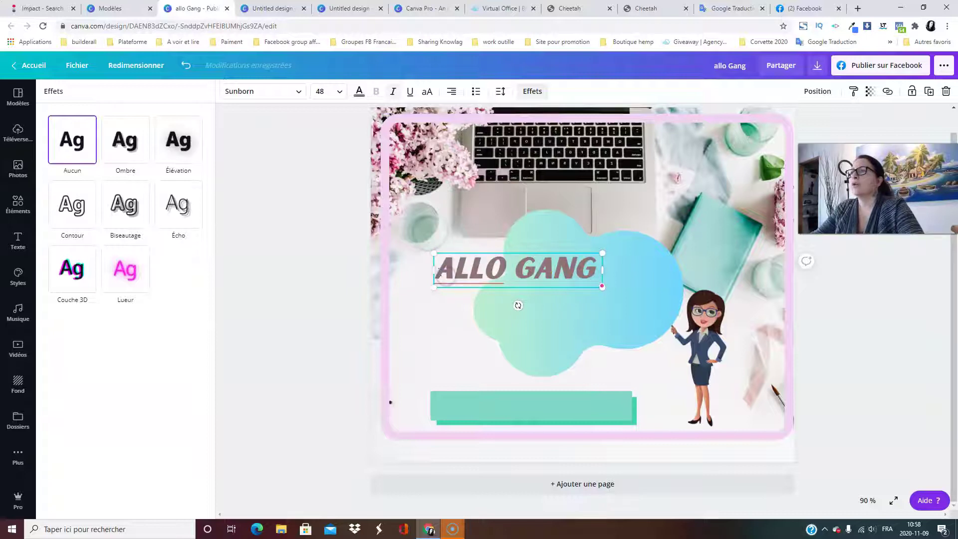
pyautogui.click(449, 265)
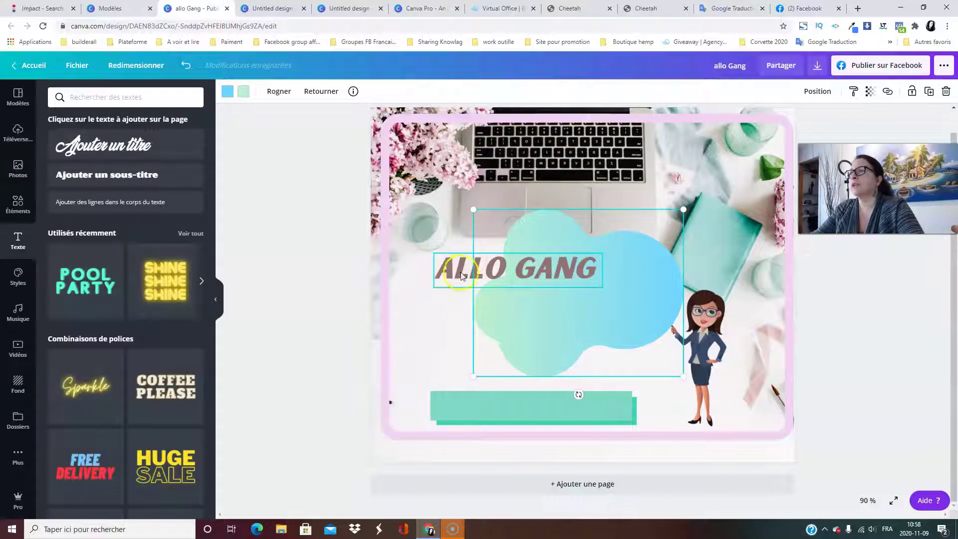
pyautogui.moveTo(461, 276); pyautogui.dragTo(450, 333)
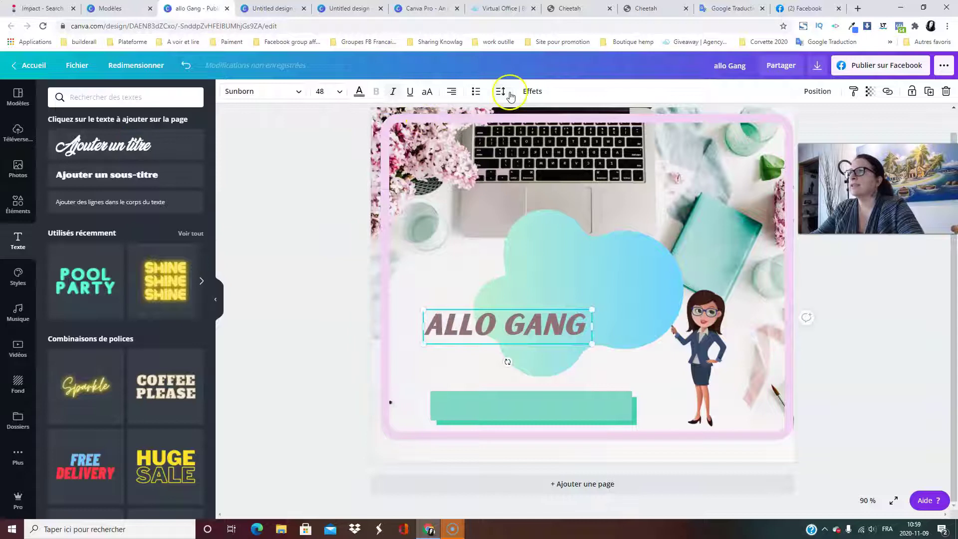
# Give the heading a drop shadow in a custom grey-blue colour.
pyautogui.click(532, 92)
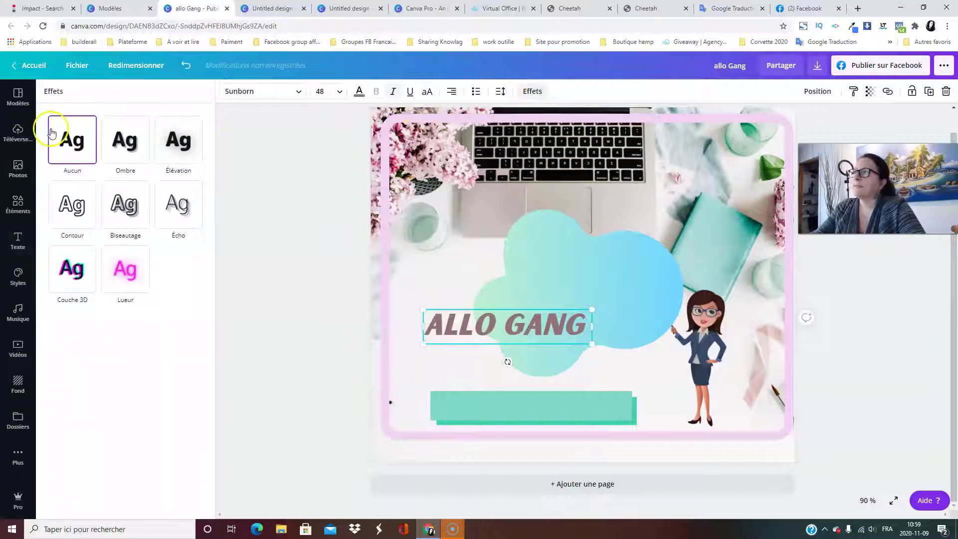
pyautogui.click(130, 150)
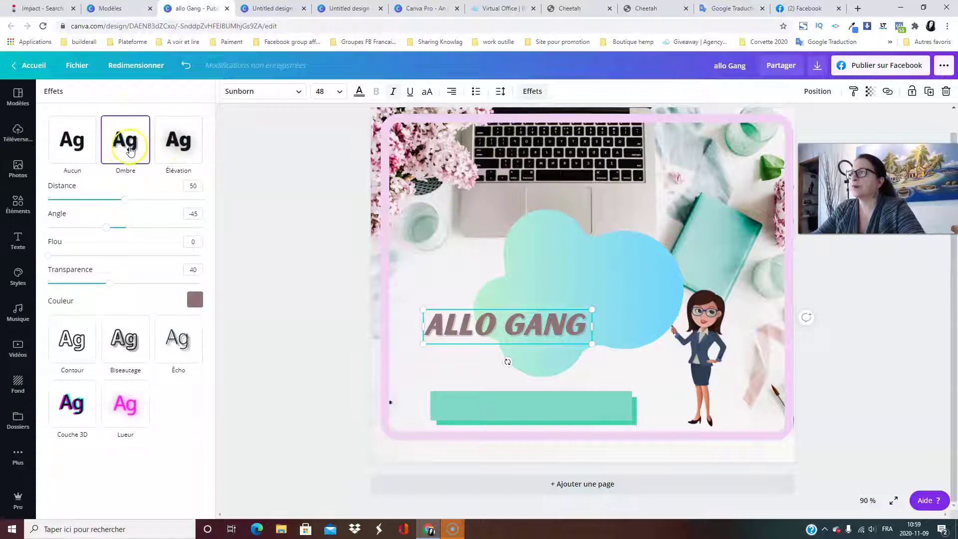
pyautogui.click(195, 300)
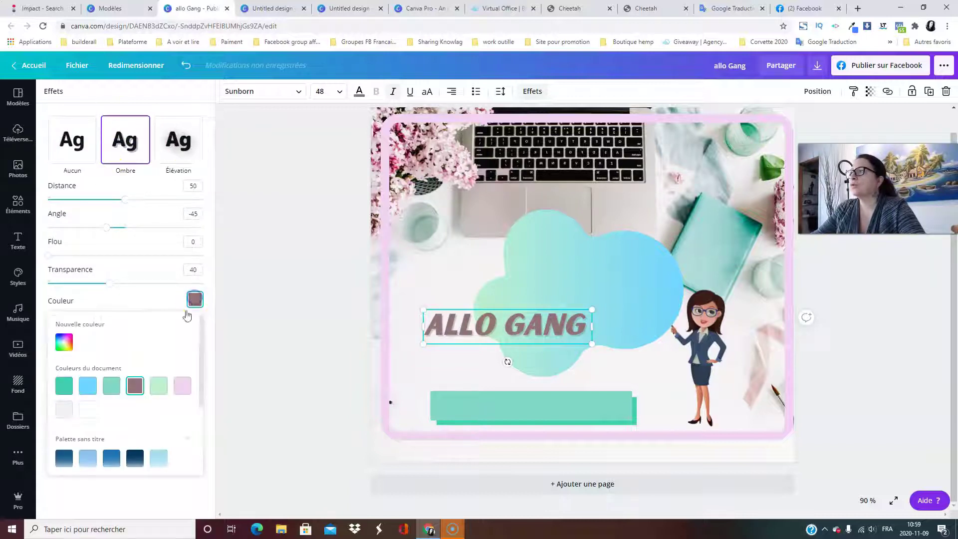
pyautogui.click(136, 460)
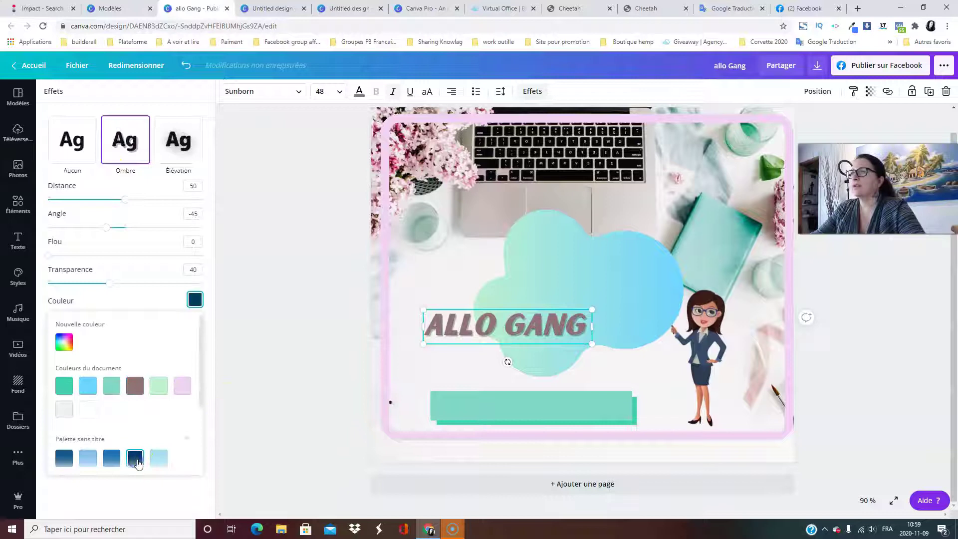
pyautogui.click(88, 458)
pyautogui.click(64, 459)
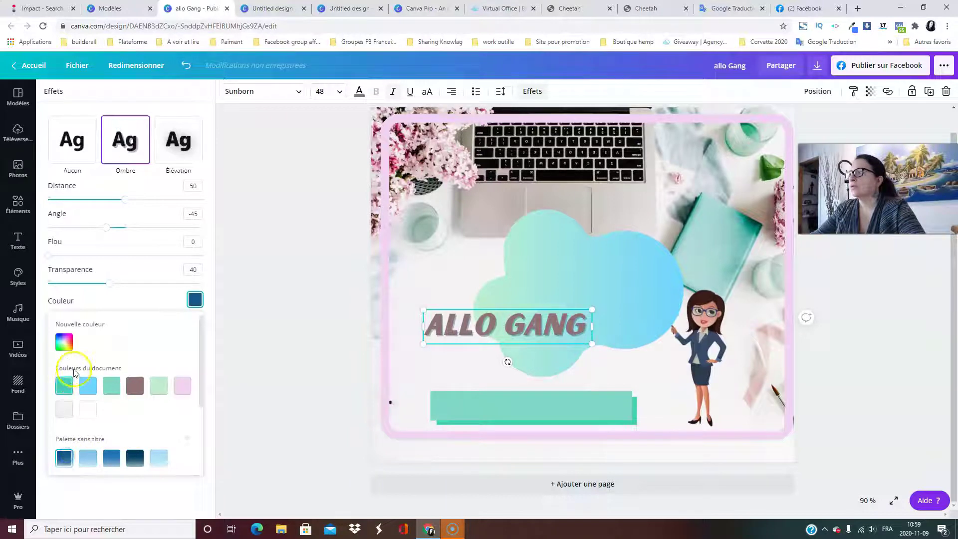
pyautogui.click(72, 346)
pyautogui.click(105, 394)
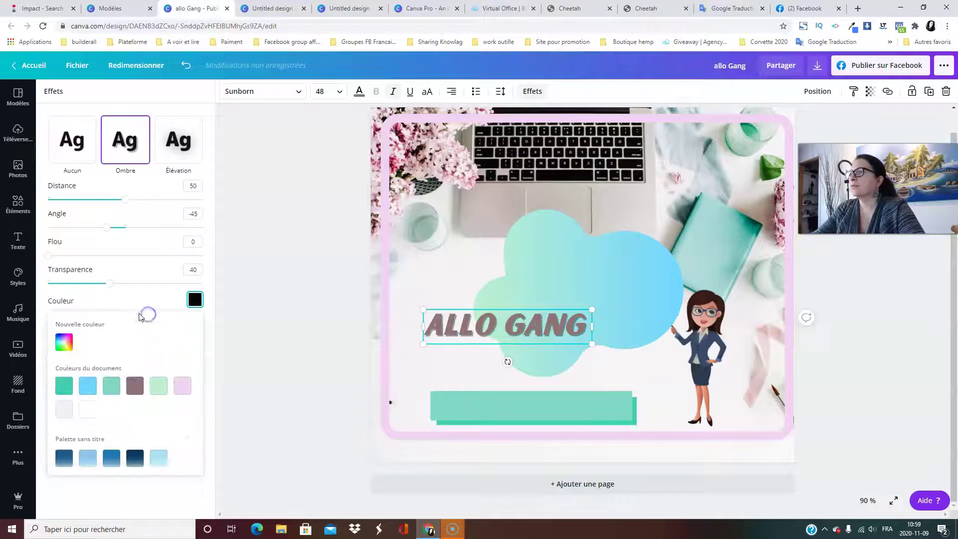
pyautogui.click(164, 294)
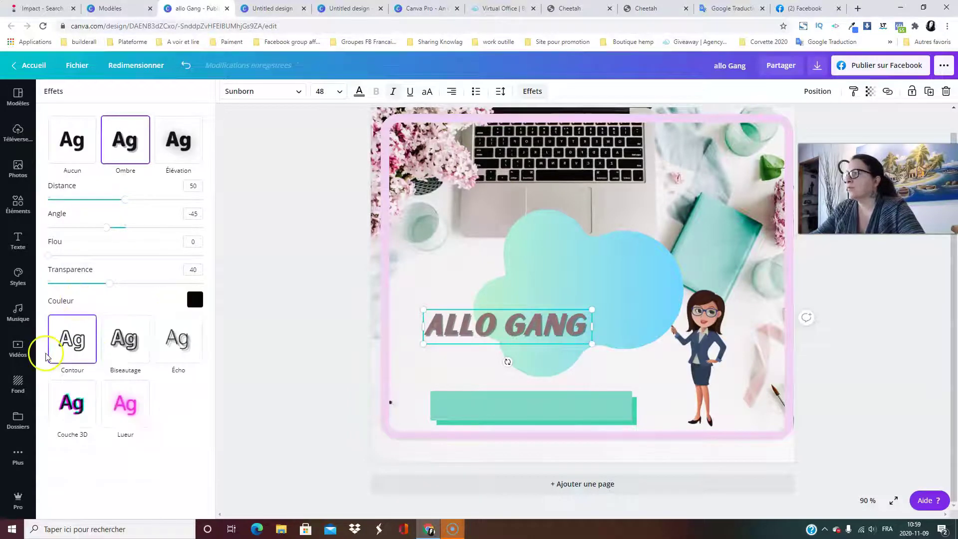
# Try Écho, Lueur, Couche 3D and Élévation, then apply the Biseautage effect.
pyautogui.click(193, 362)
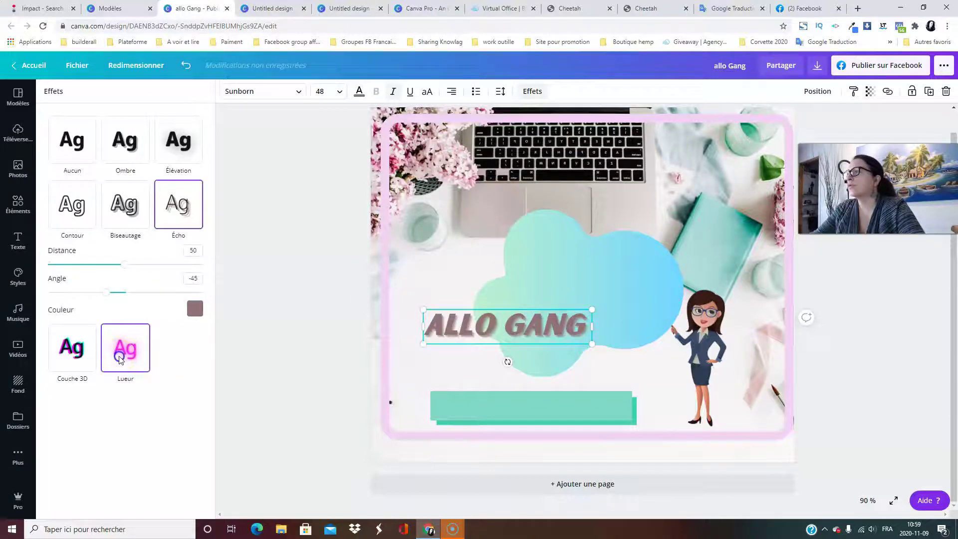
pyautogui.click(120, 359)
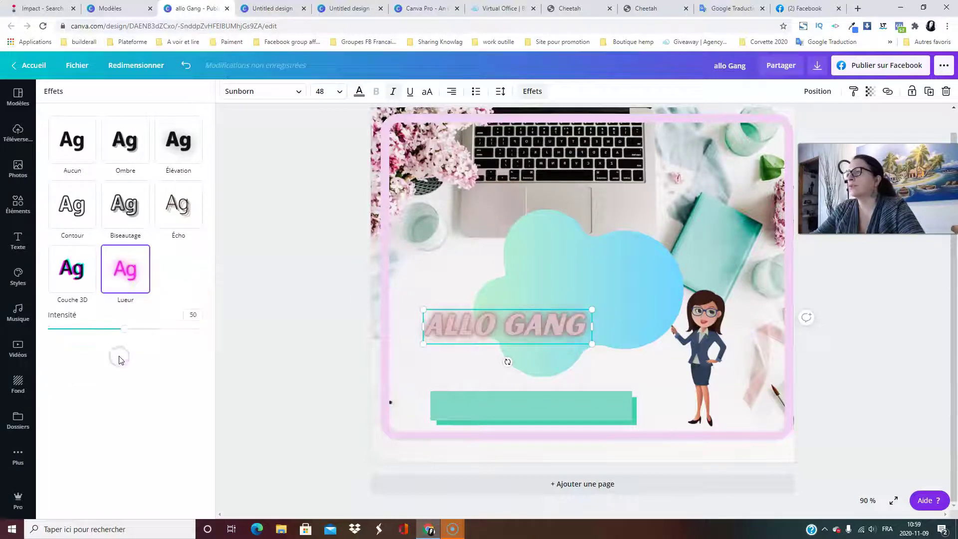
pyautogui.click(73, 273)
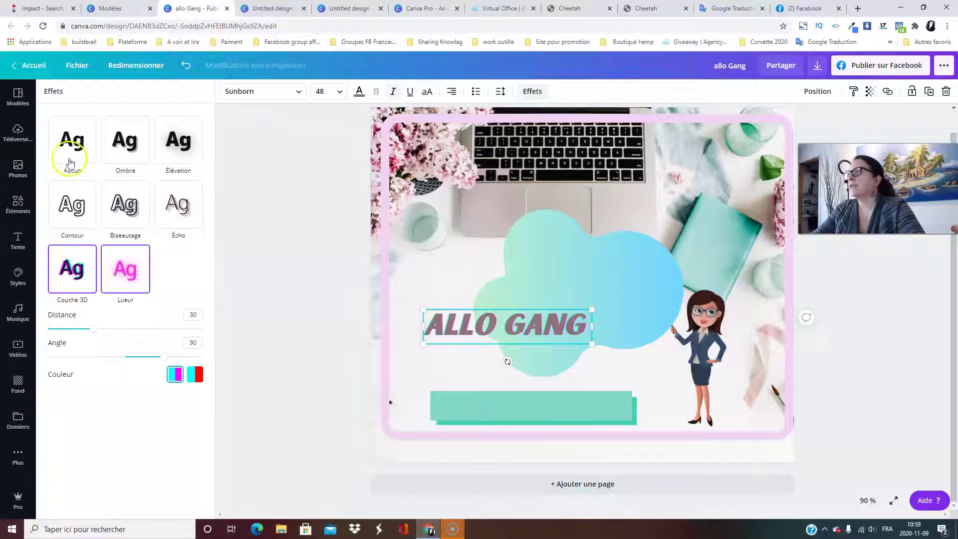
pyautogui.click(78, 137)
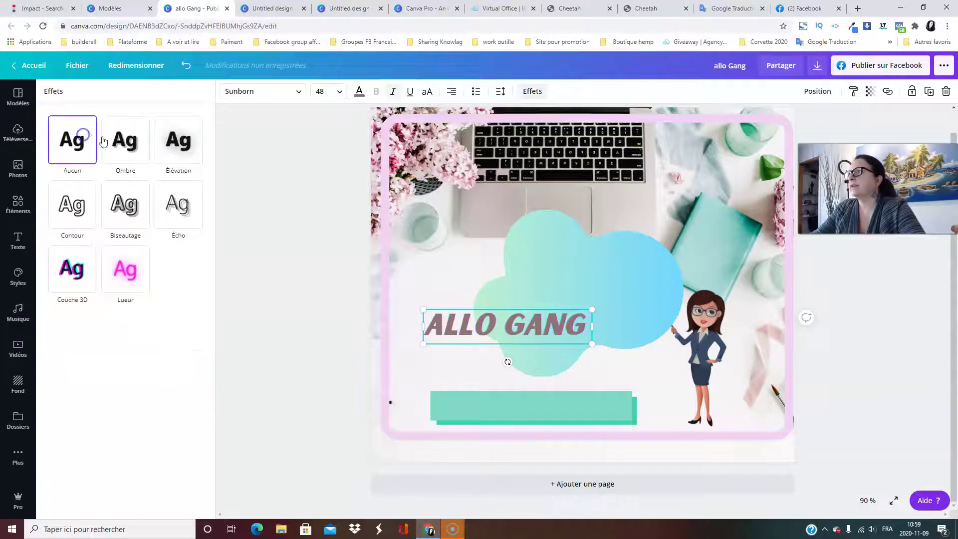
pyautogui.click(178, 140)
pyautogui.click(146, 247)
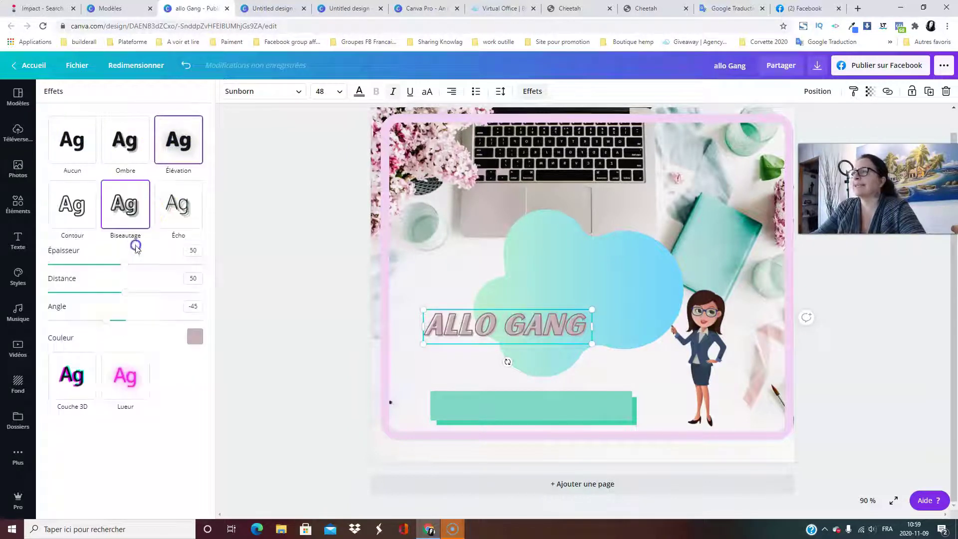
pyautogui.click(264, 249)
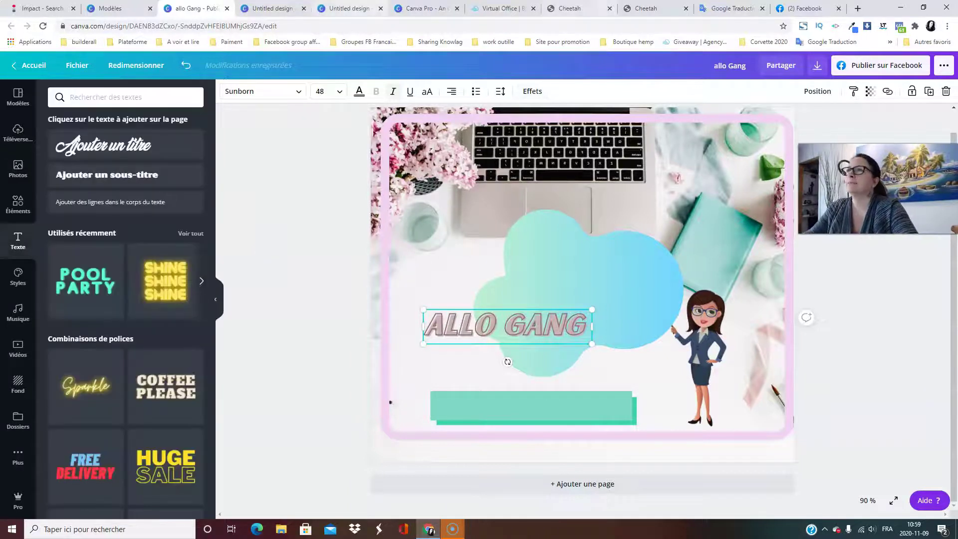
pyautogui.click(541, 327)
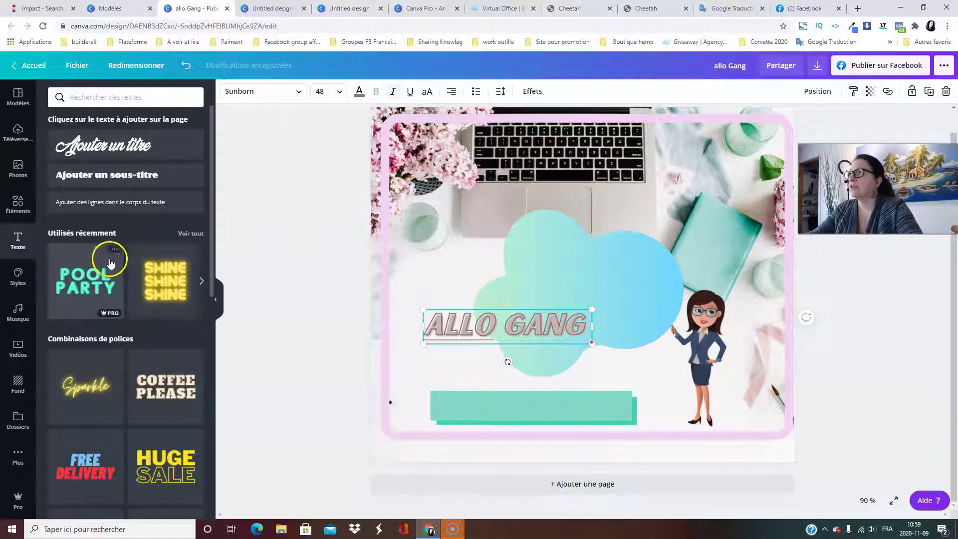
# Add the 'Shine Shine Shine' text combination and select its top SHINE line.
pyautogui.scroll(-3, 132, 294)
pyautogui.scroll(-8, 135, 301)
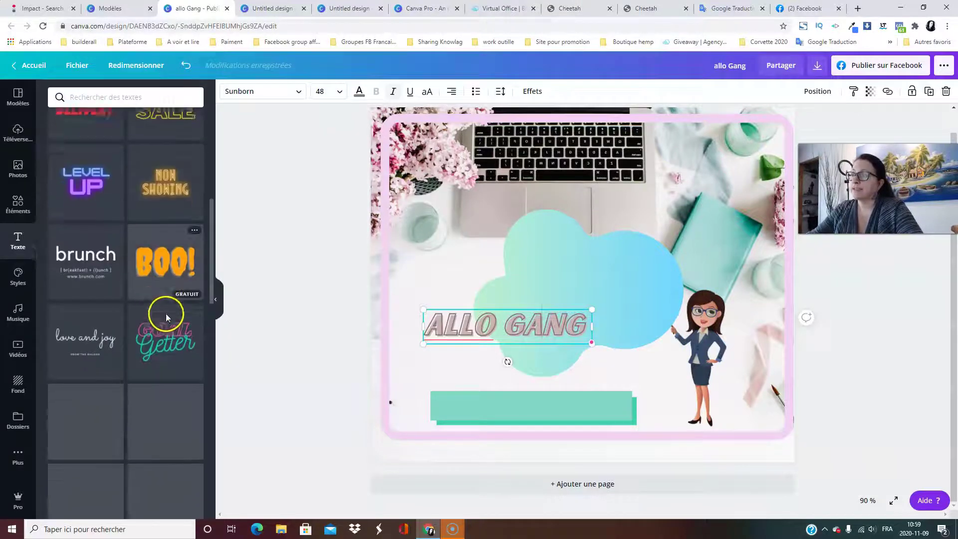
pyautogui.scroll(10, 163, 320)
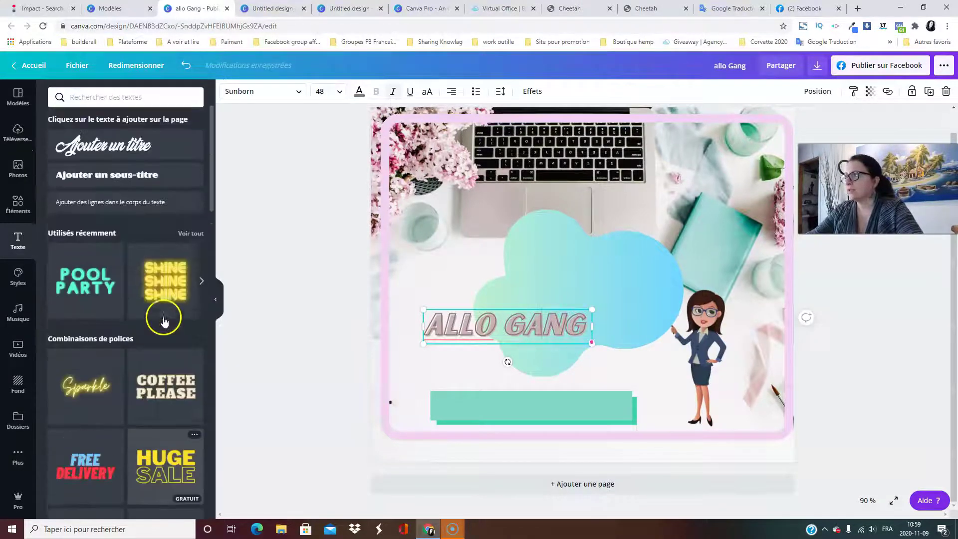
pyautogui.click(173, 288)
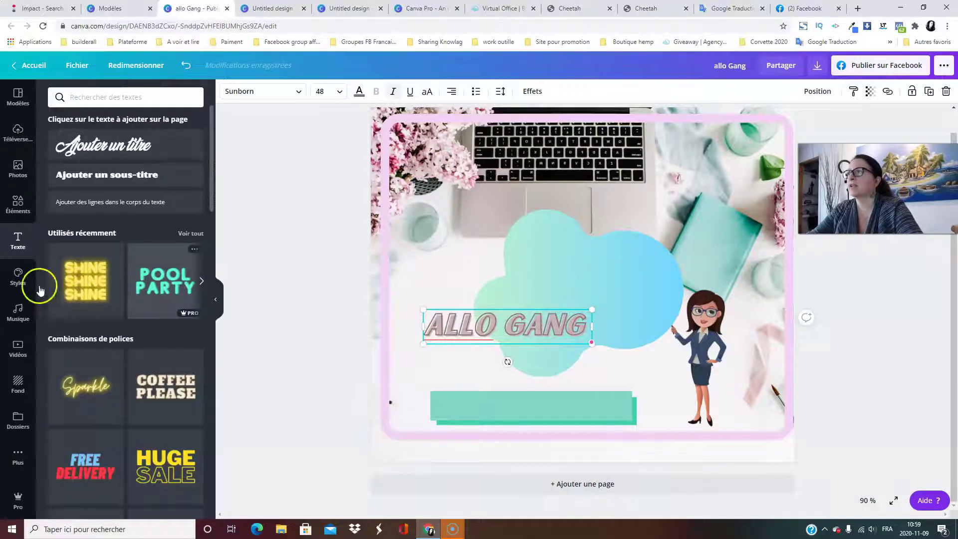
pyautogui.click(82, 280)
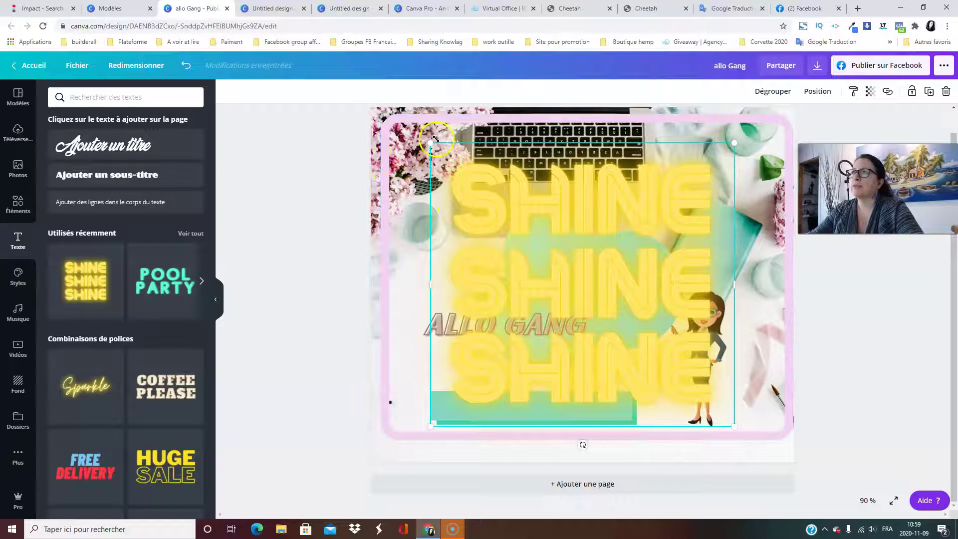
pyautogui.click(604, 208)
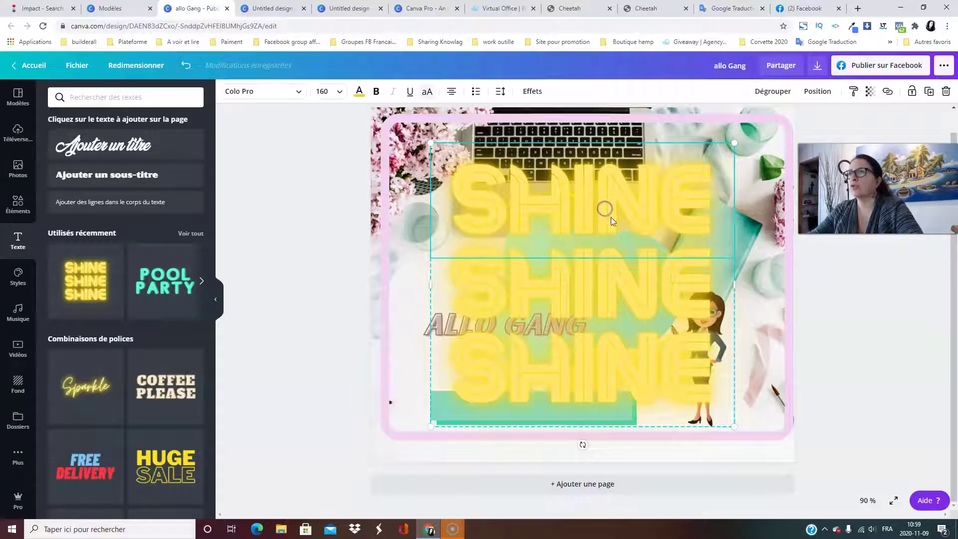
pyautogui.click(620, 365)
pyautogui.click(585, 189)
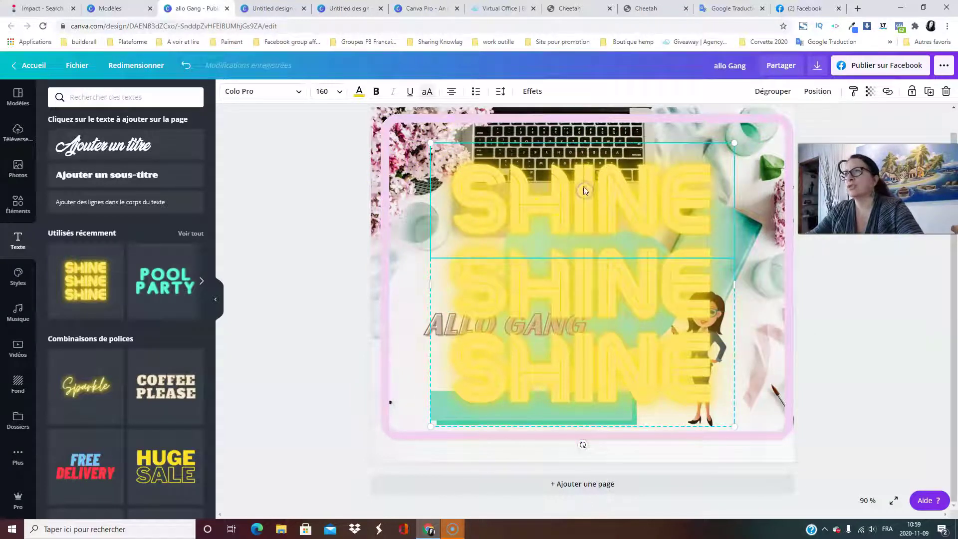
# Restyle the small SHINE line as dark navy Shrikhand at size 42.
pyautogui.click(339, 92)
pyautogui.click(336, 257)
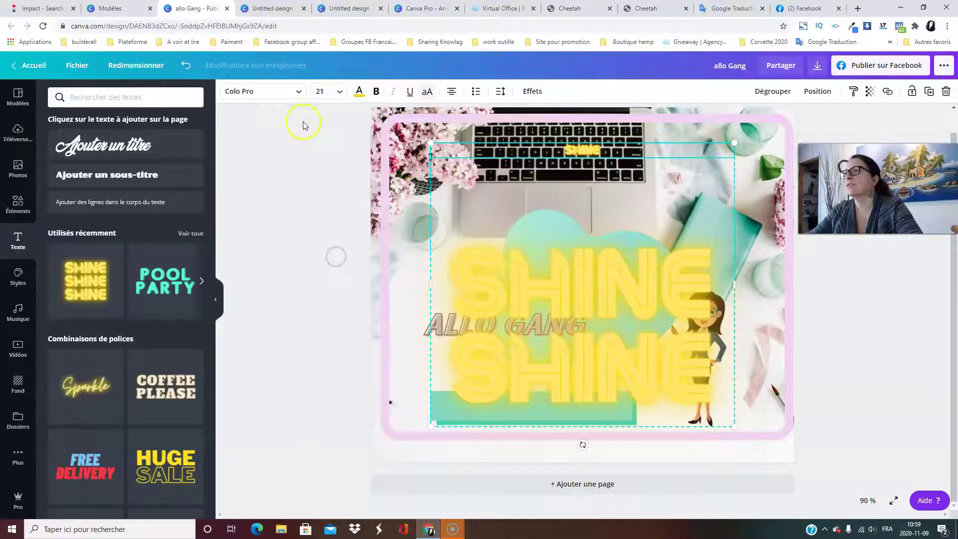
pyautogui.click(288, 95)
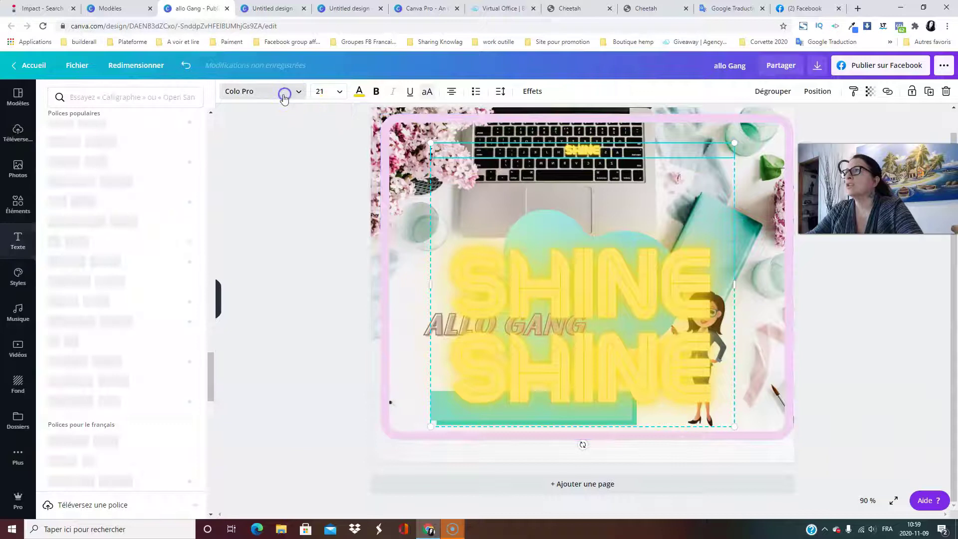
pyautogui.click(359, 92)
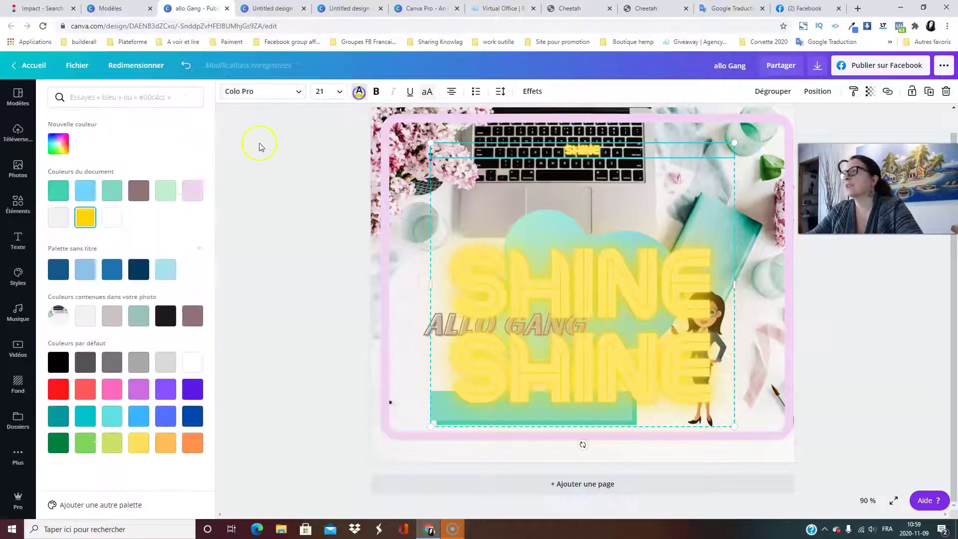
pyautogui.click(139, 270)
pyautogui.click(274, 92)
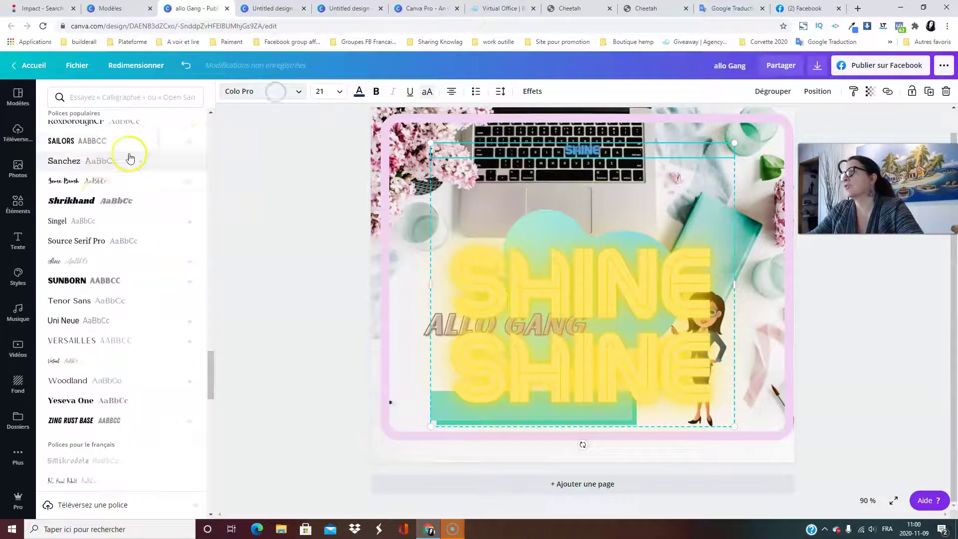
pyautogui.click(604, 150)
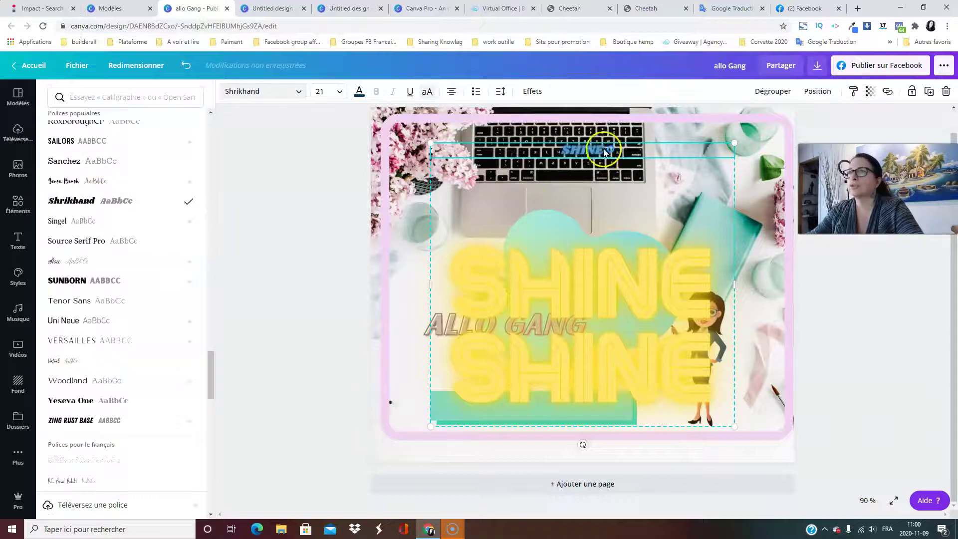
pyautogui.click(340, 91)
pyautogui.click(332, 343)
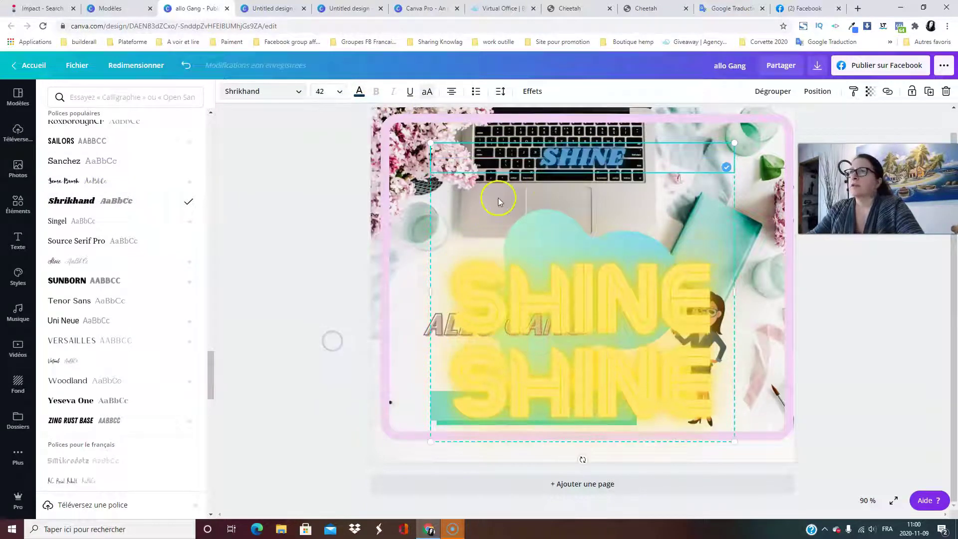
# Delete both yellow SHINE texts and move the blue SHINE down onto the blob.
pyautogui.click(637, 289)
pyautogui.click(943, 96)
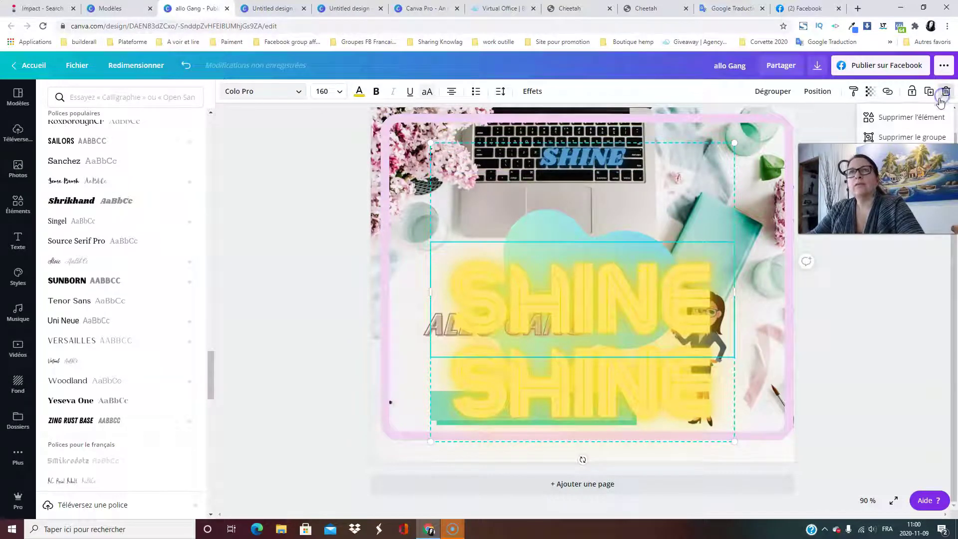
pyautogui.click(923, 118)
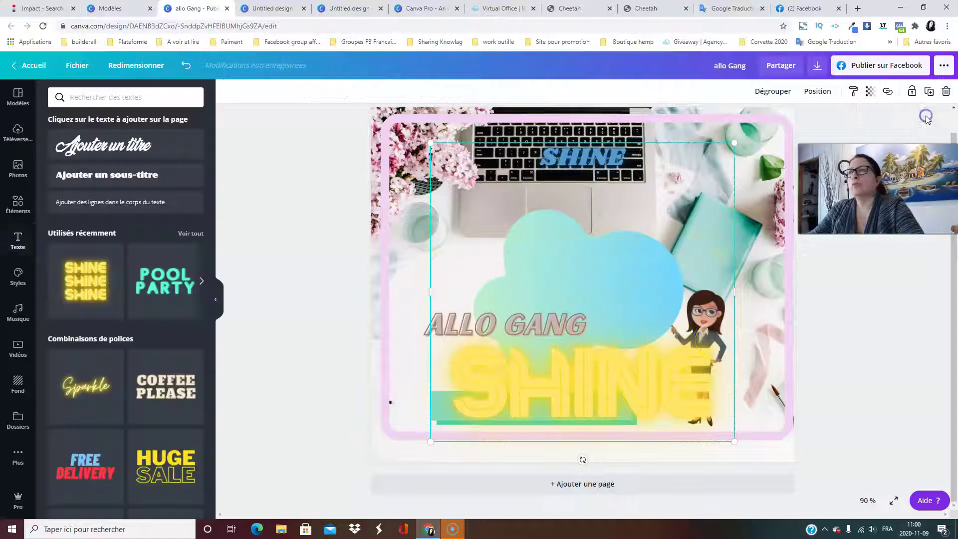
pyautogui.click(639, 367)
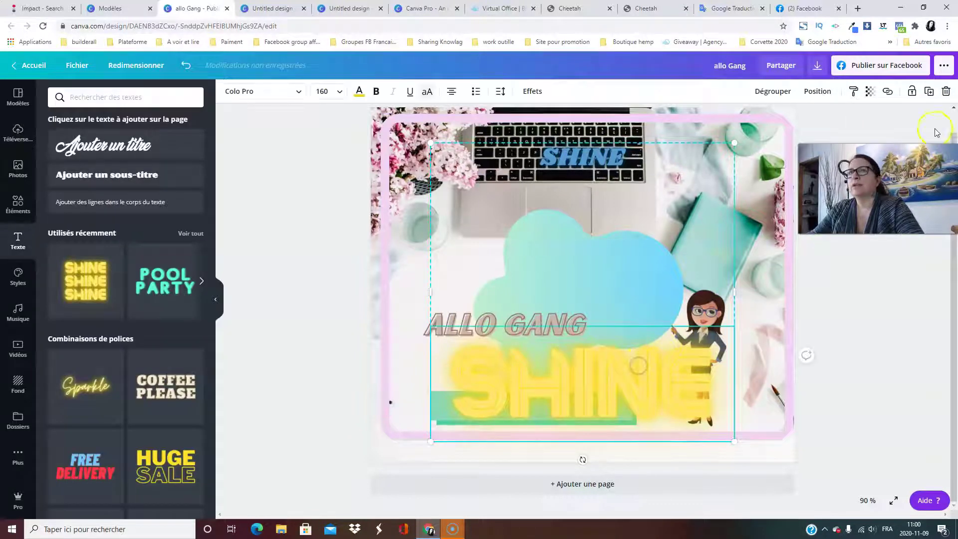
pyautogui.click(947, 91)
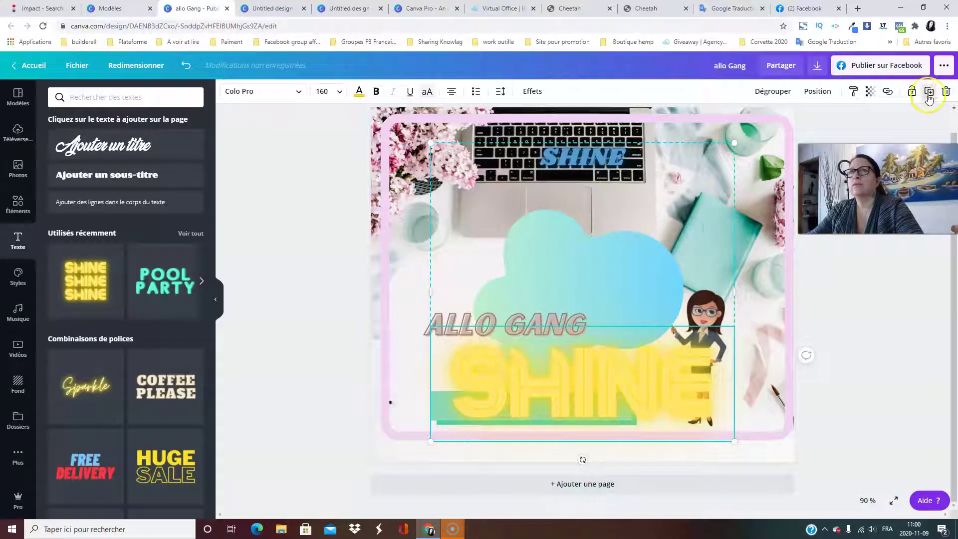
pyautogui.click(947, 91)
pyautogui.click(912, 117)
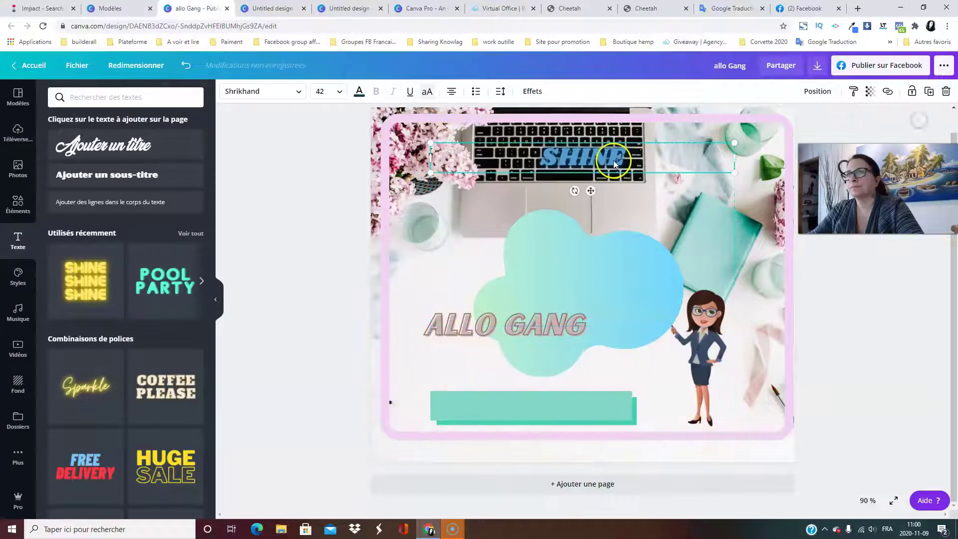
pyautogui.moveTo(633, 155); pyautogui.dragTo(633, 275)
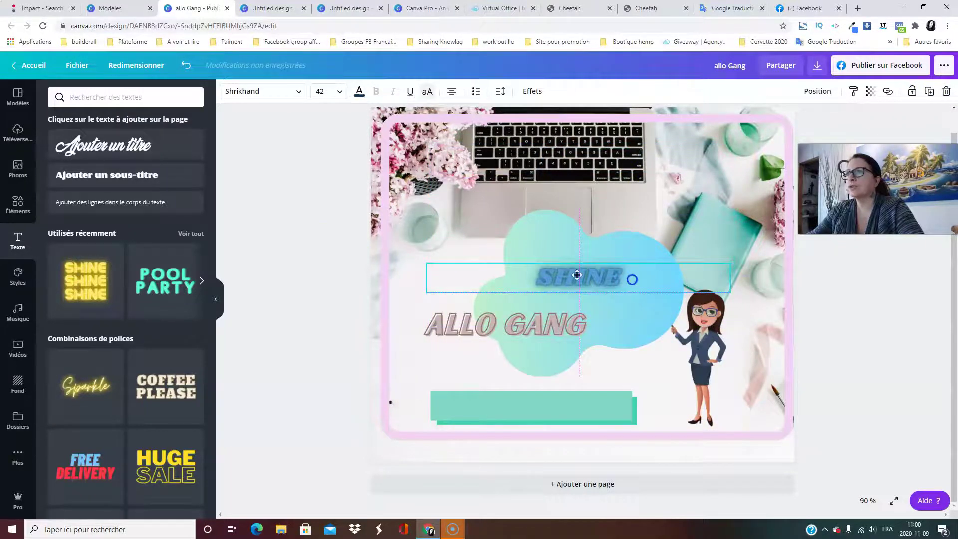
# Delete the blue SHINE text and reselect the ALLO GANG heading.
pyautogui.click(324, 242)
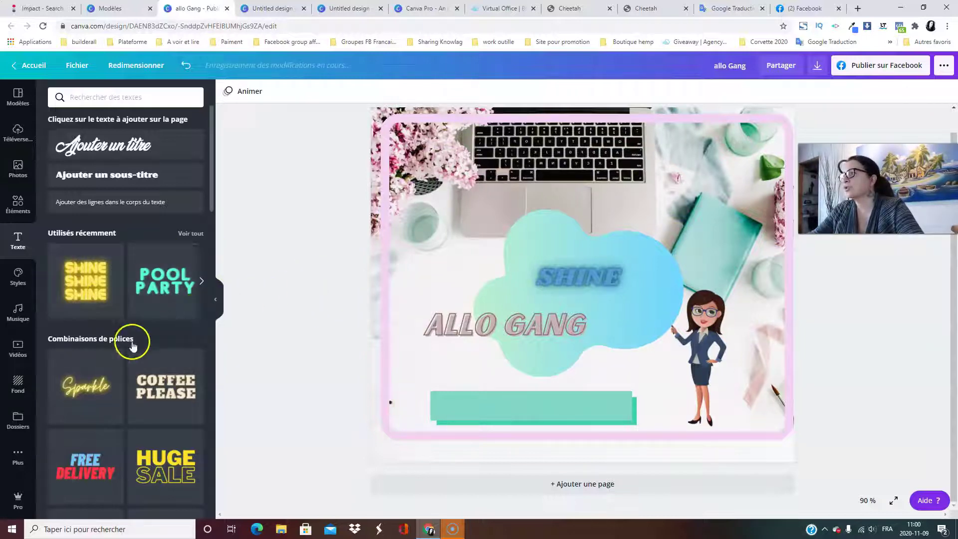
pyautogui.scroll(-10, 132, 341)
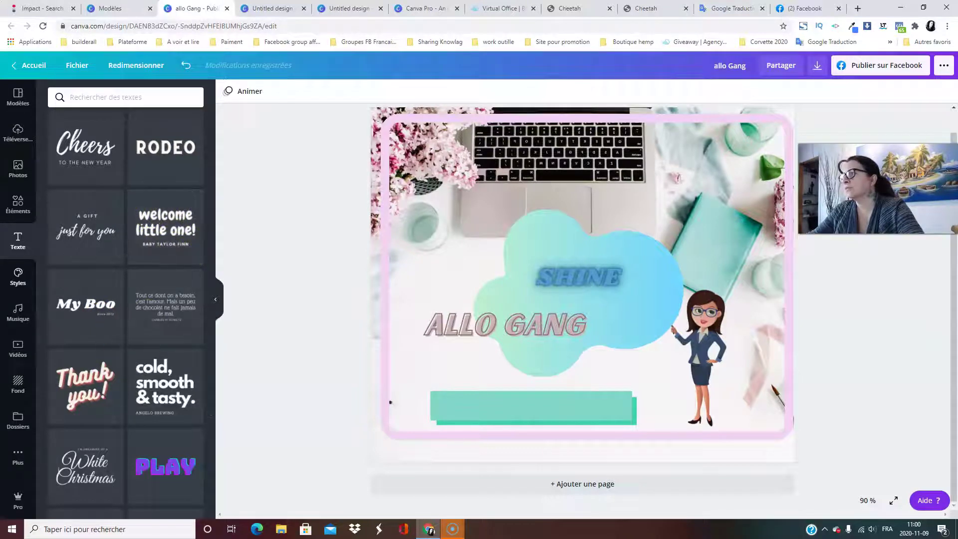
pyautogui.scroll(-6, 113, 311)
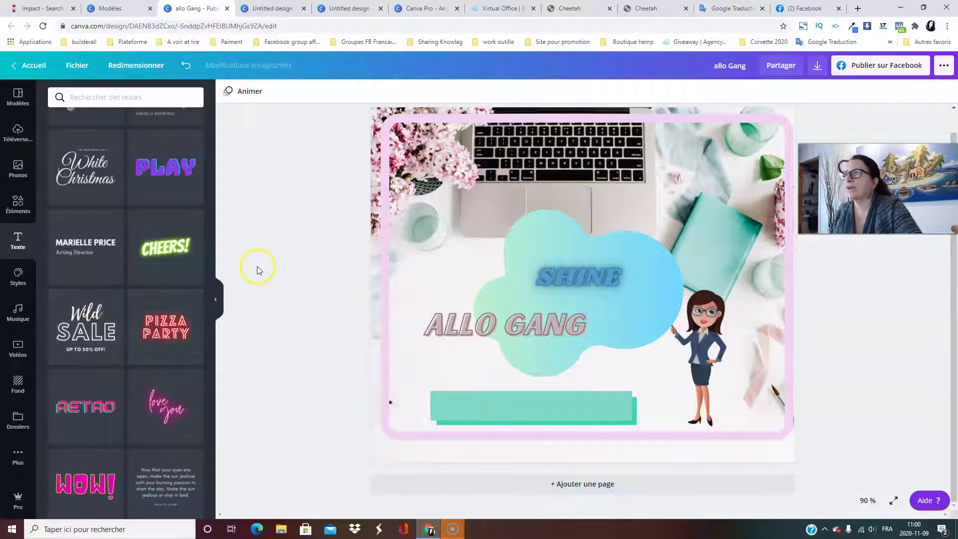
pyautogui.scroll(1, 258, 270)
pyautogui.click(17, 248)
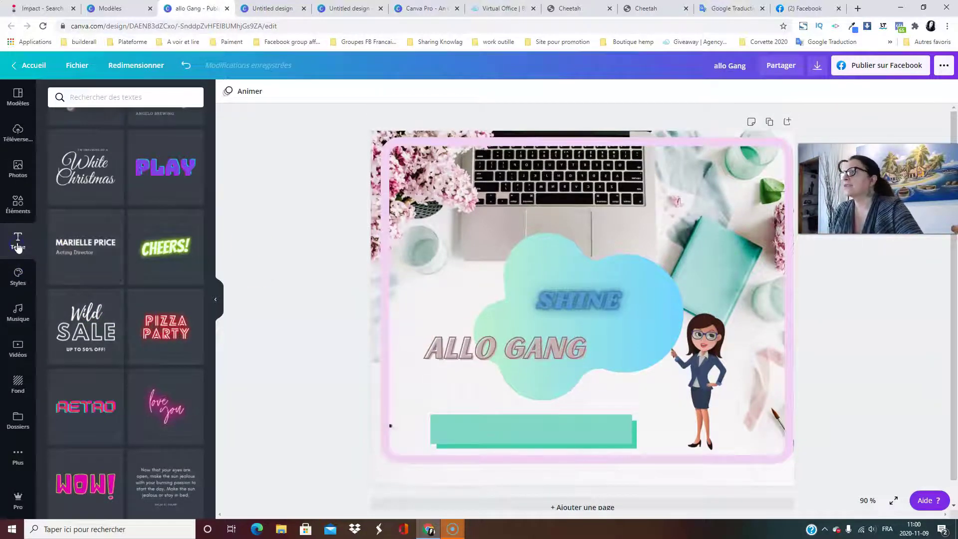
pyautogui.click(576, 294)
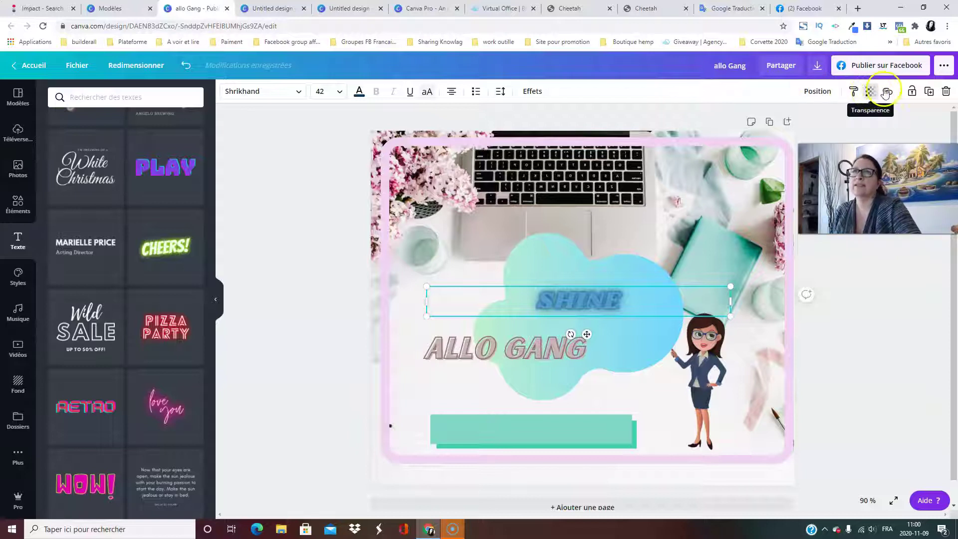
pyautogui.click(947, 93)
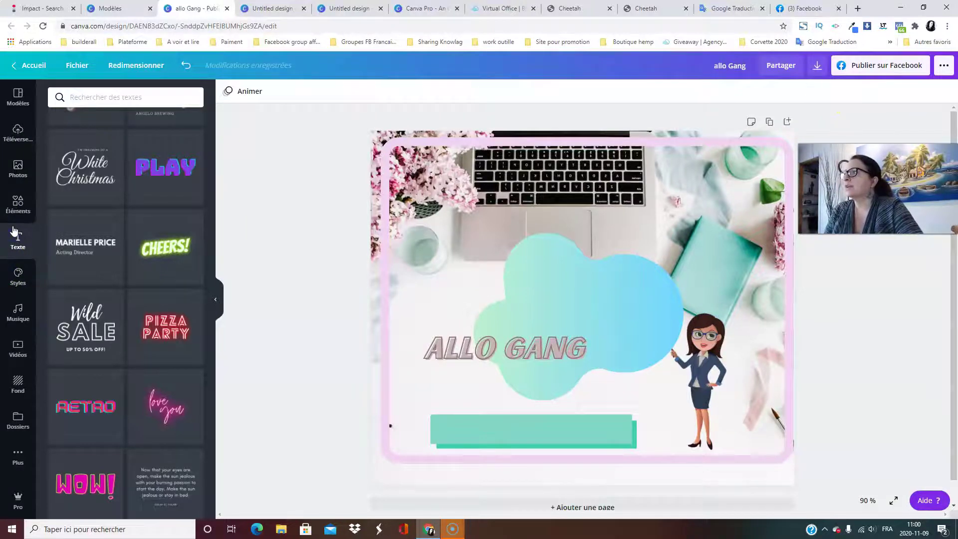
pyautogui.click(559, 347)
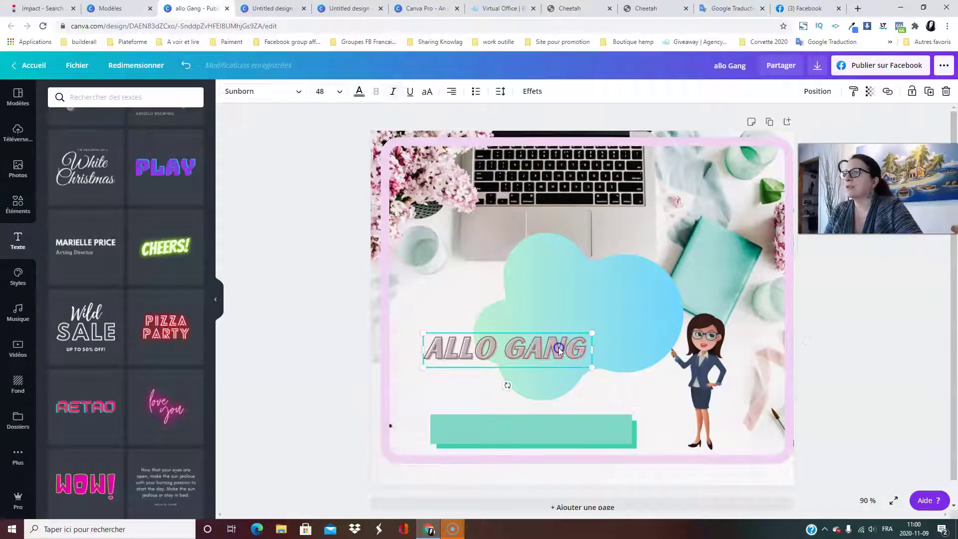
pyautogui.scroll(8, 193, 196)
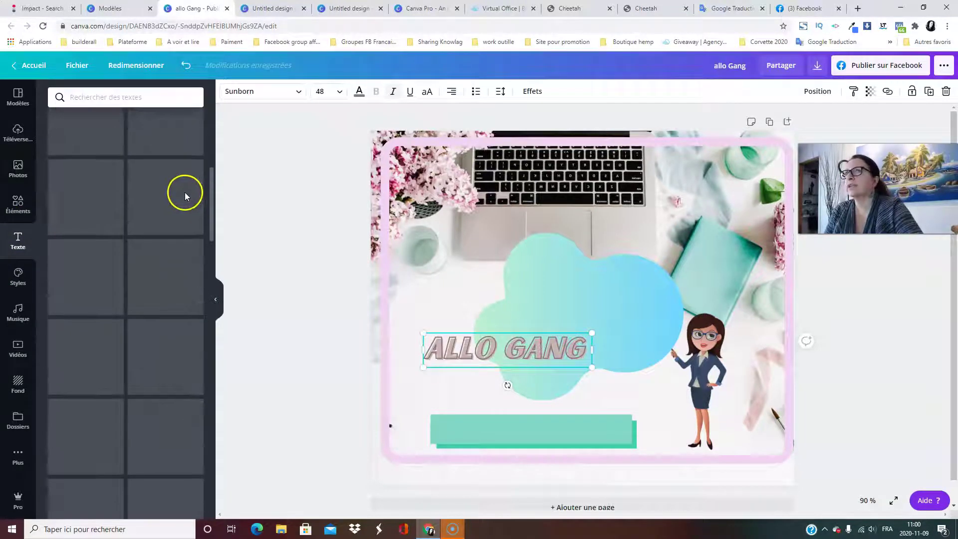
# Browse the suggested colour palettes under Styles' Couleurs tab.
pyautogui.click(20, 277)
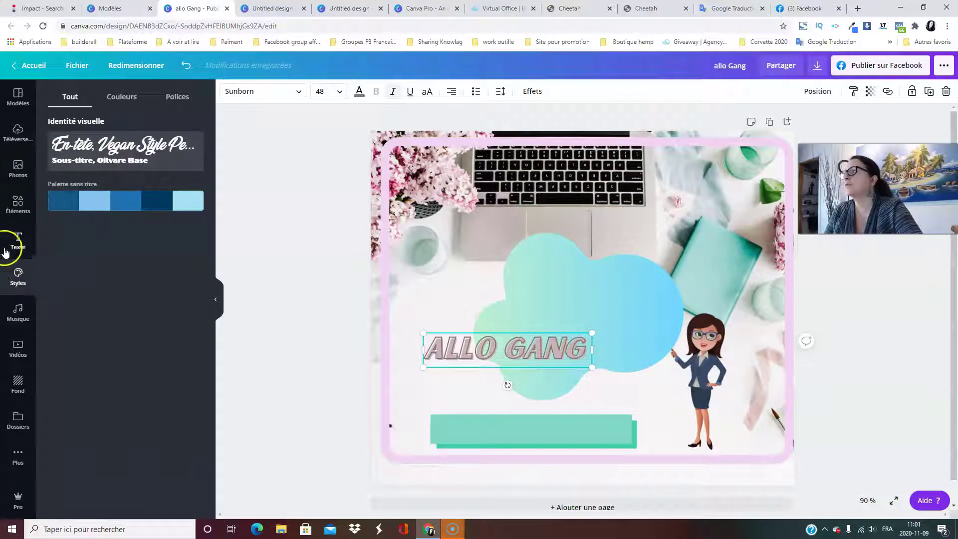
pyautogui.click(121, 96)
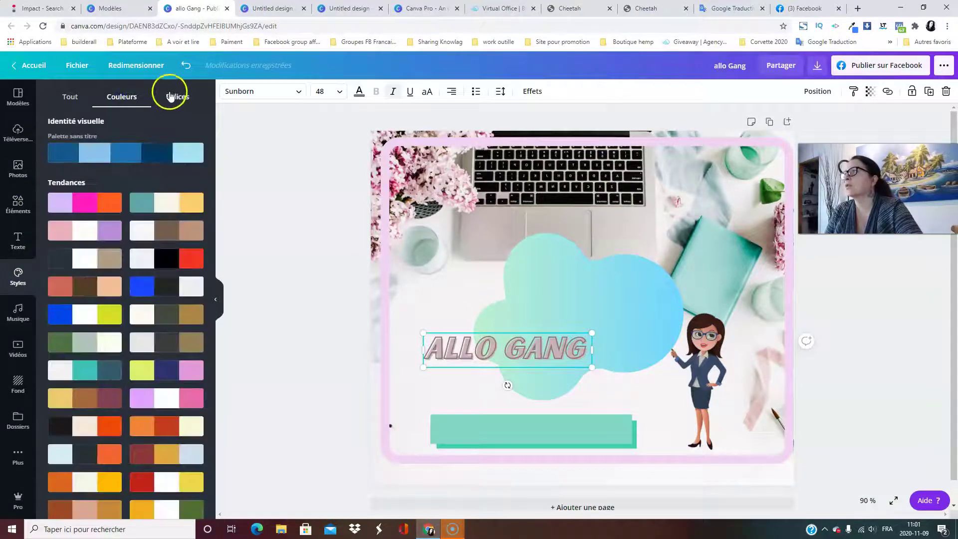
pyautogui.scroll(-3, 199, 349)
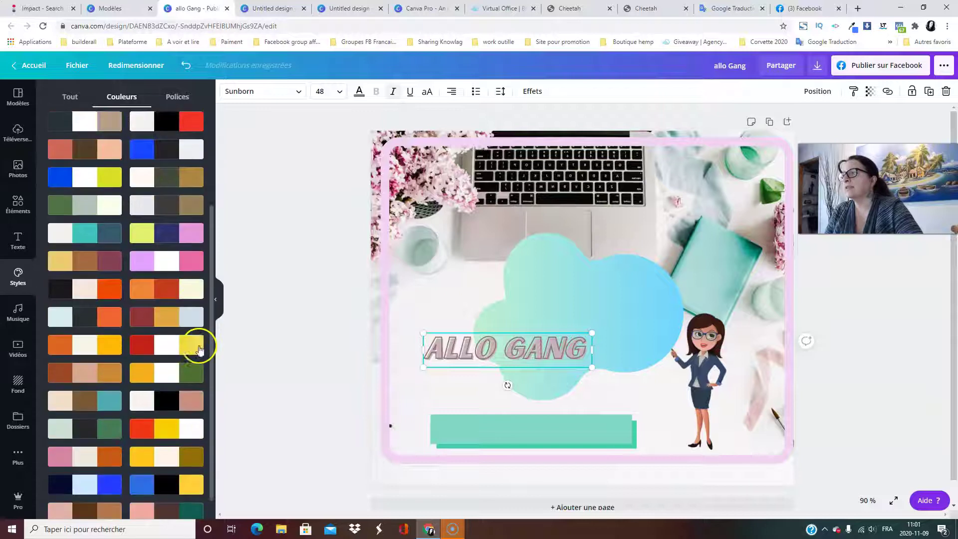
pyautogui.scroll(3, 188, 385)
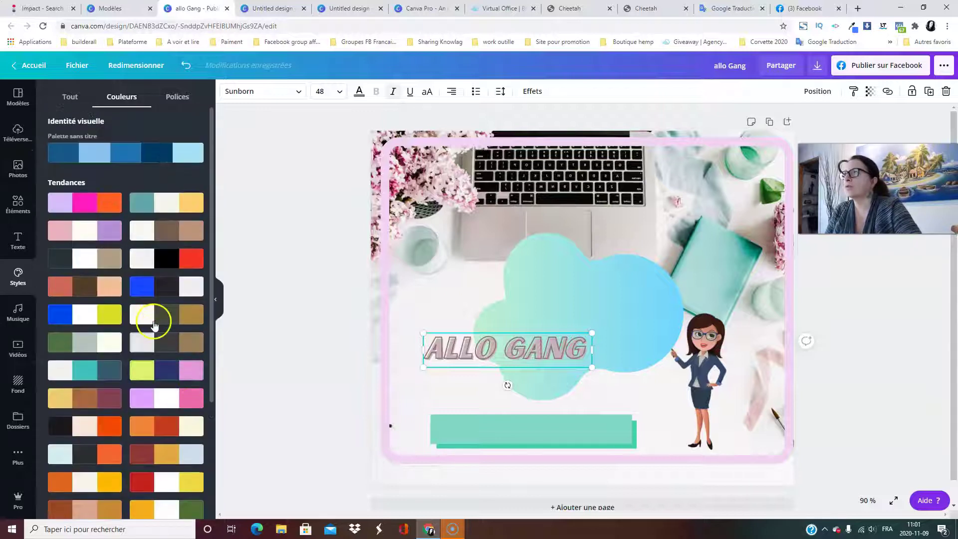
# Look through the Polices font pairings, then bring up the Musique audio library.
pyautogui.click(173, 99)
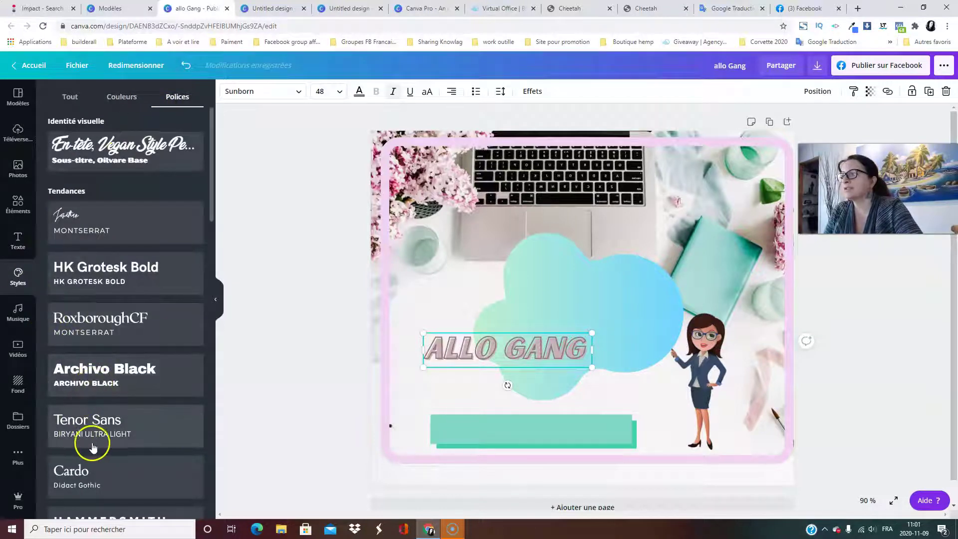
pyautogui.scroll(-1, 213, 304)
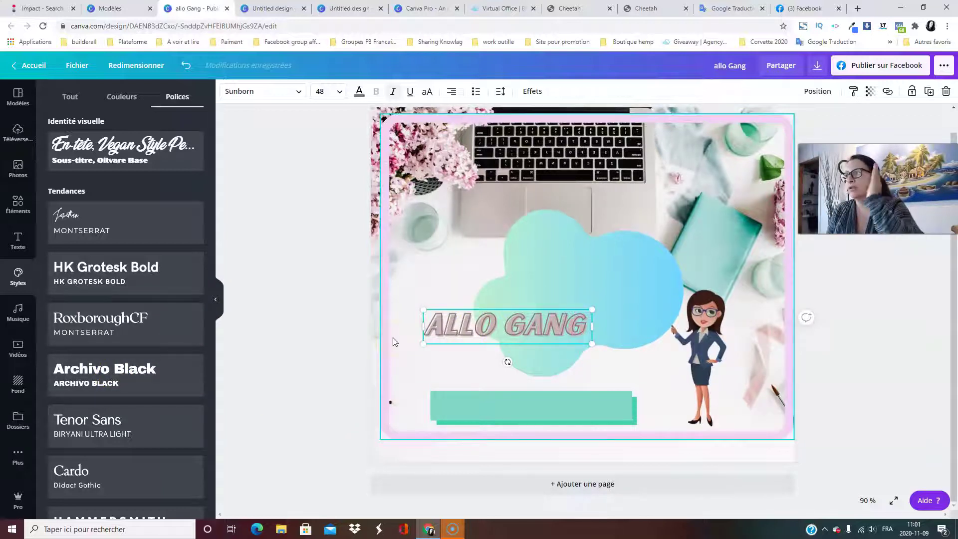
pyautogui.scroll(-8, 100, 265)
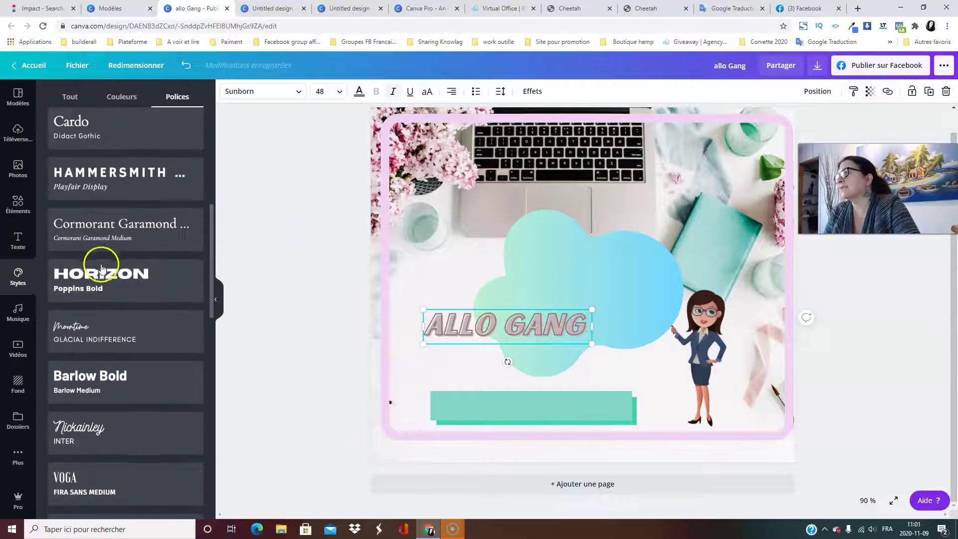
pyautogui.scroll(9, 154, 372)
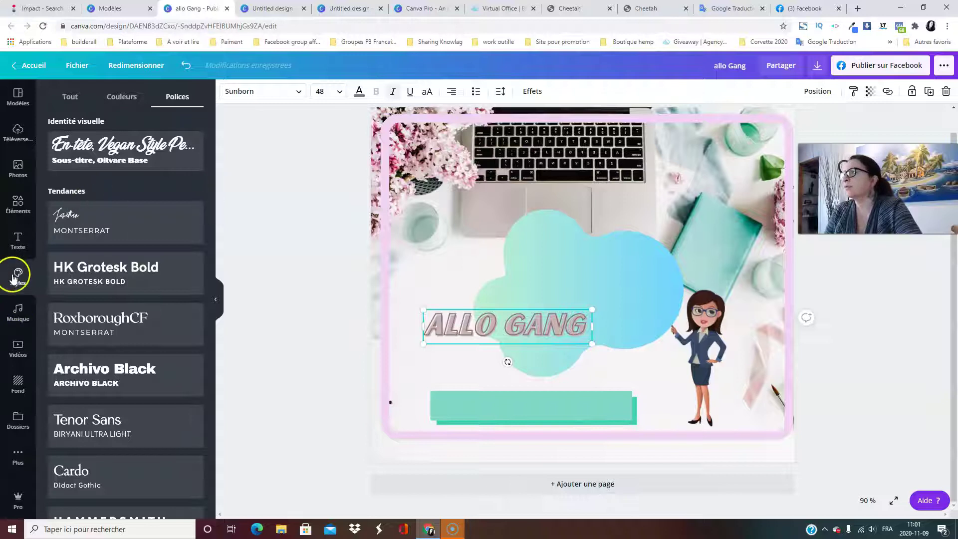
pyautogui.scroll(-3, 119, 269)
pyautogui.scroll(3, 117, 272)
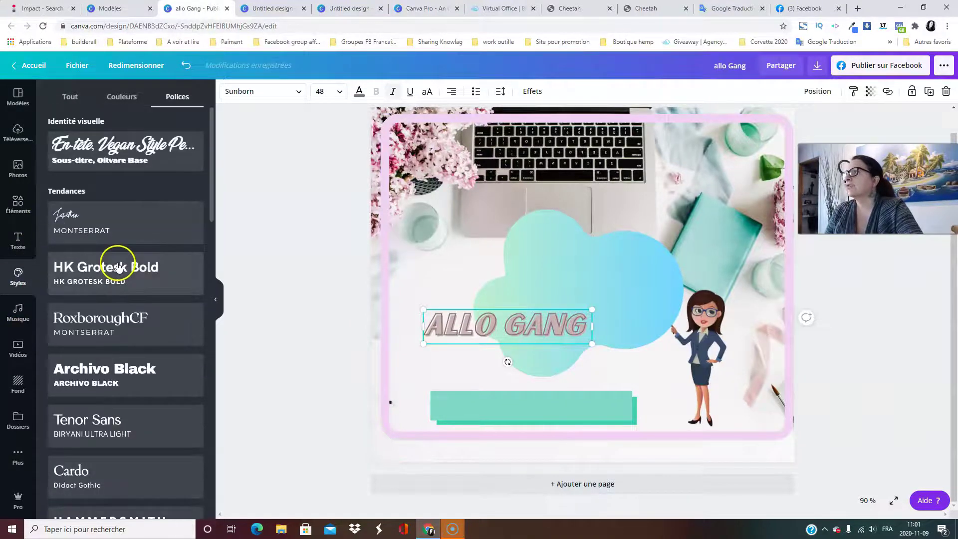
pyautogui.click(17, 312)
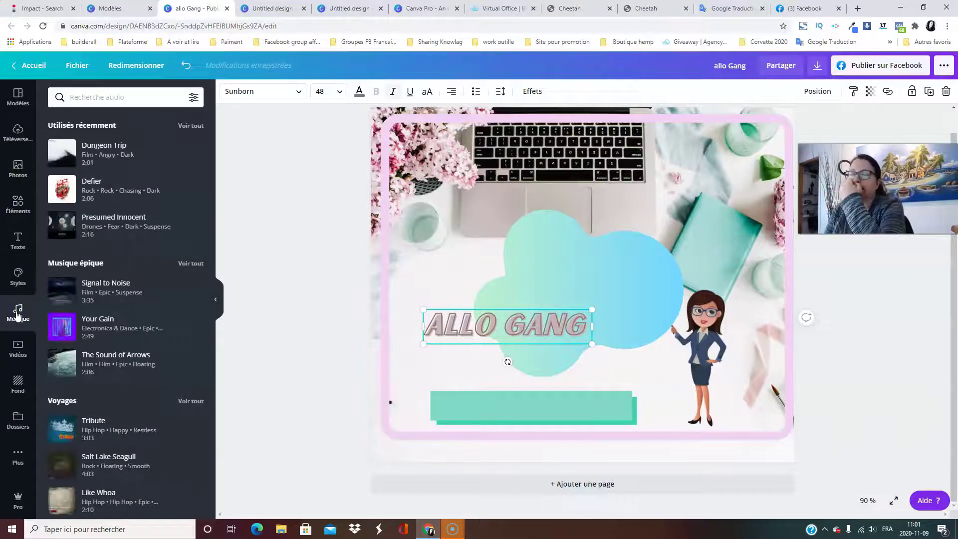
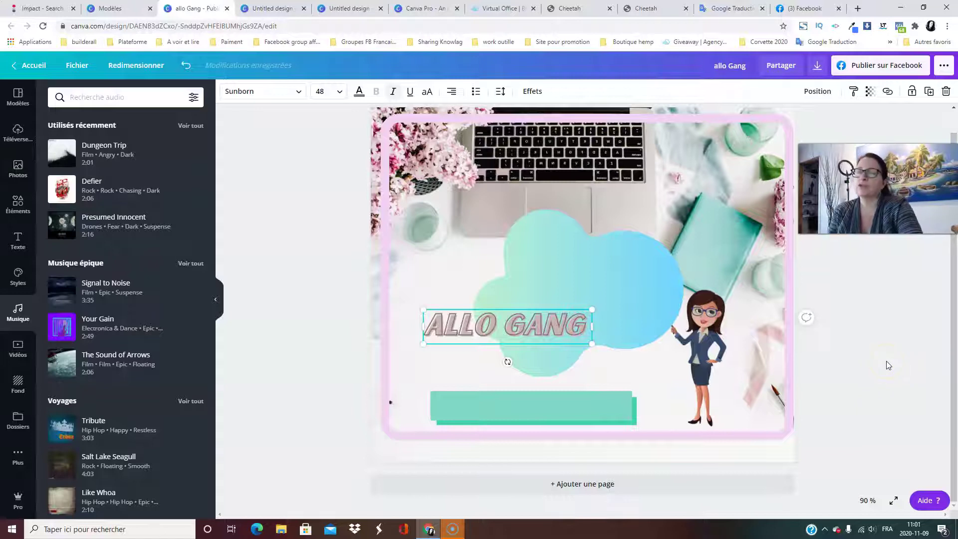
# Delete the ALLO GANG text and stop the Dungeon Trip music preview.
pyautogui.click(486, 339)
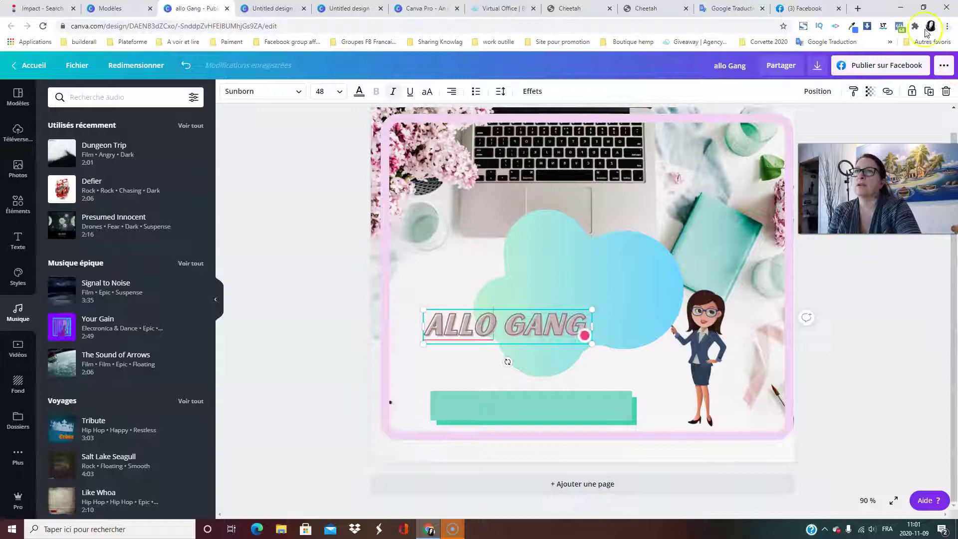
pyautogui.press('Delete')
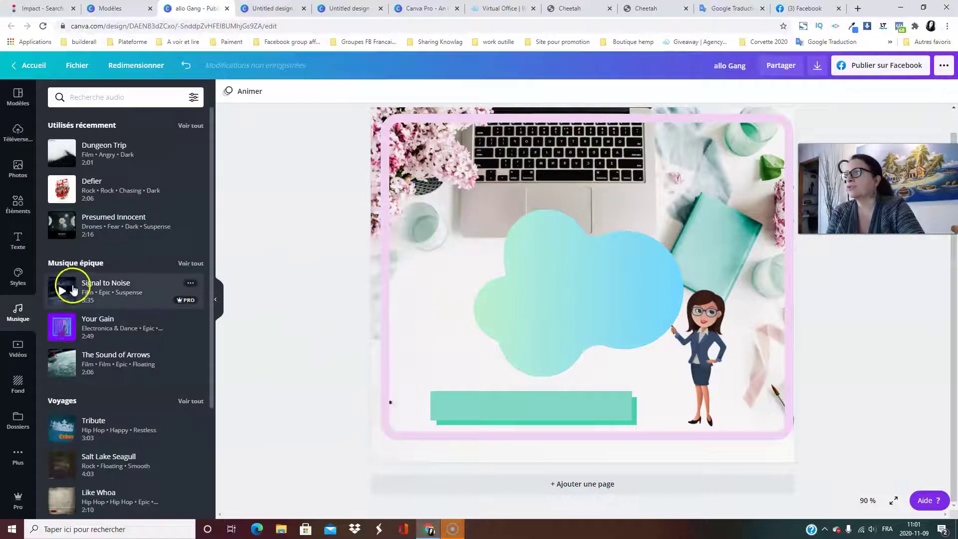
pyautogui.moveTo(61, 158)
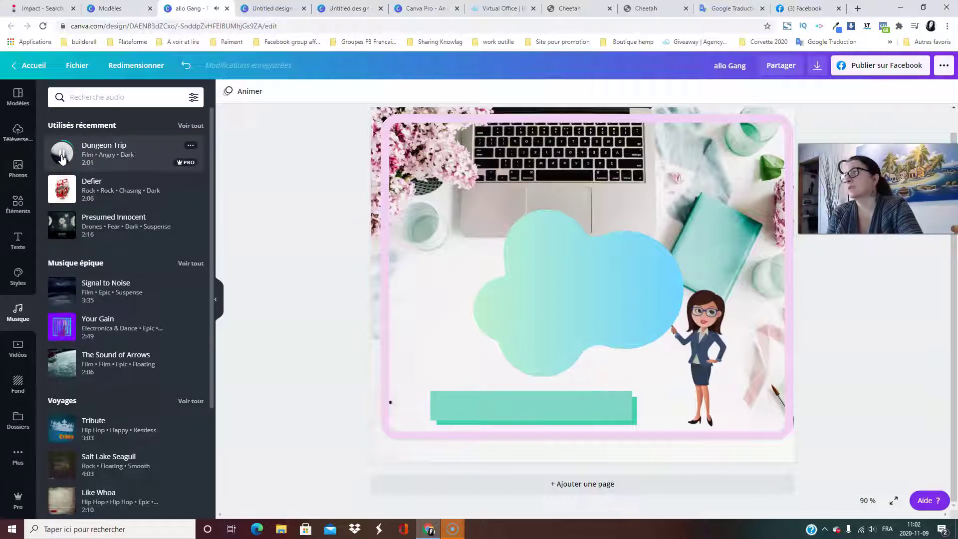
pyautogui.click(68, 158)
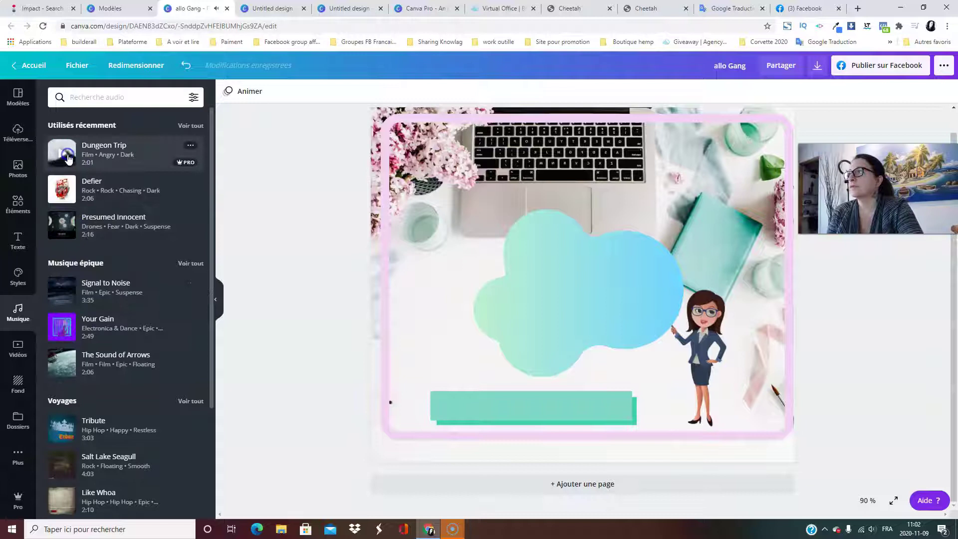
# Preview Your Gain and Tribute, then add the Sweet Hope piano track (2:43) as background music.
pyautogui.scroll(-2, 75, 310)
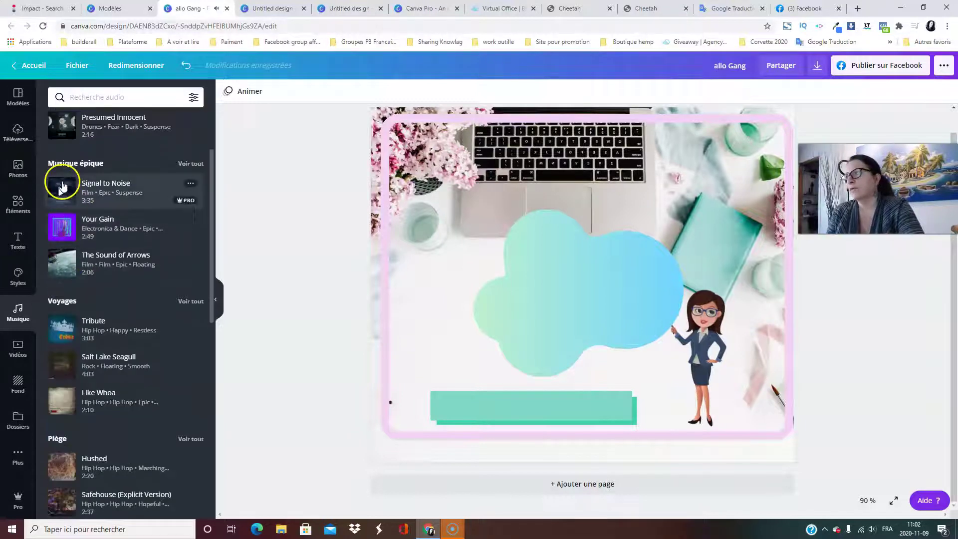
pyautogui.moveTo(64, 192)
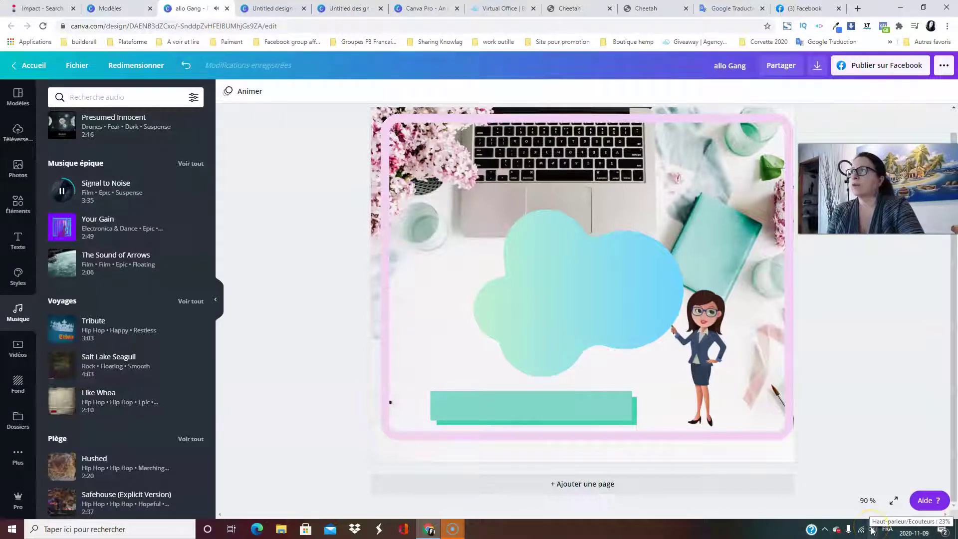
pyautogui.click(62, 231)
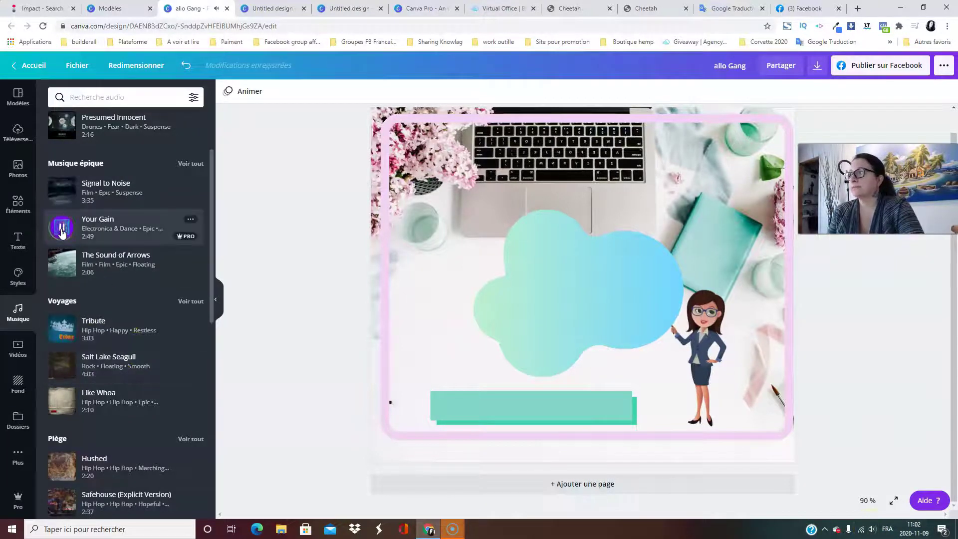
pyautogui.click(63, 331)
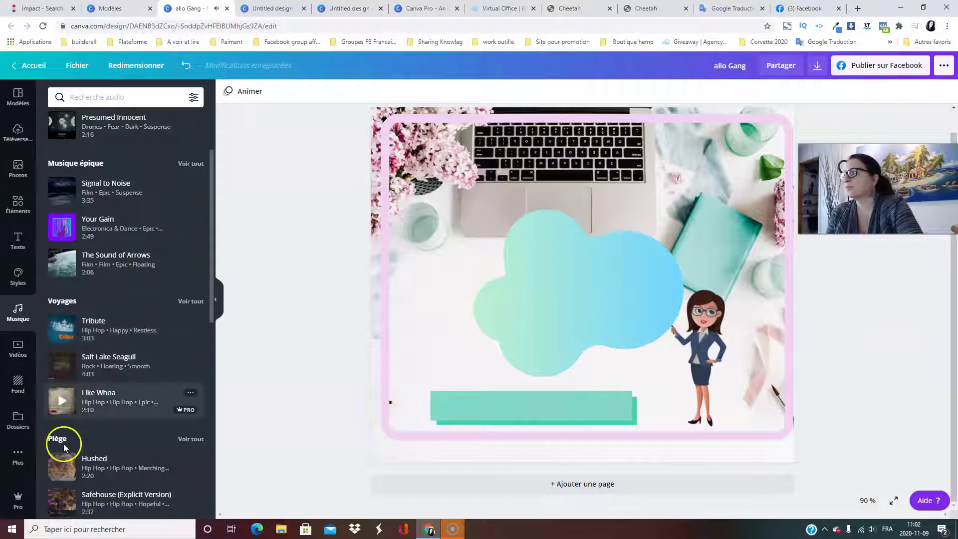
pyautogui.scroll(-4, 91, 480)
pyautogui.scroll(-11, 68, 404)
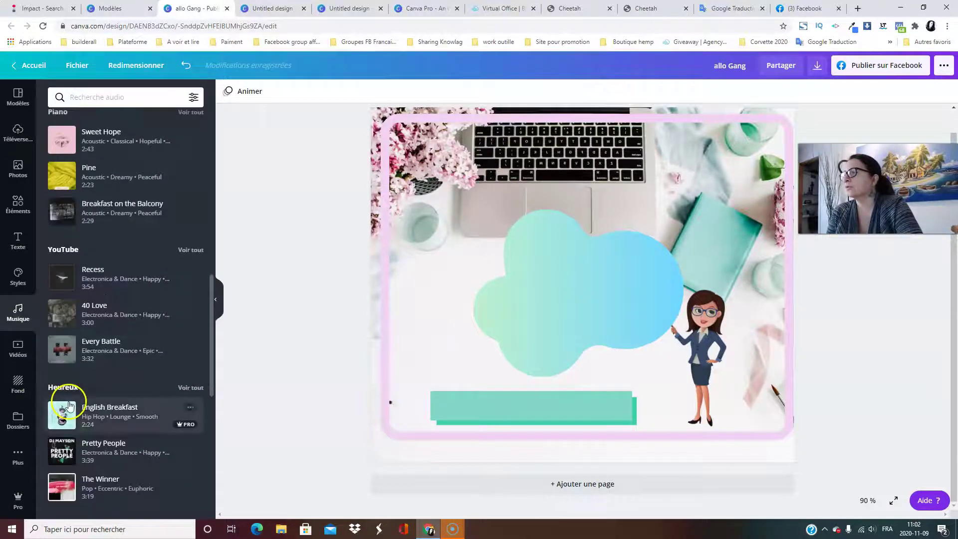
pyautogui.scroll(7, 70, 407)
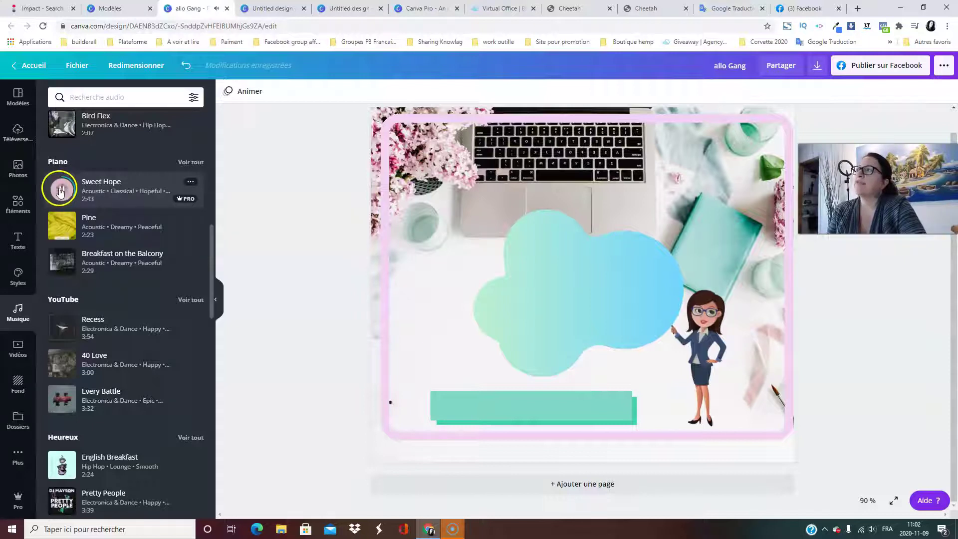
pyautogui.click(190, 183)
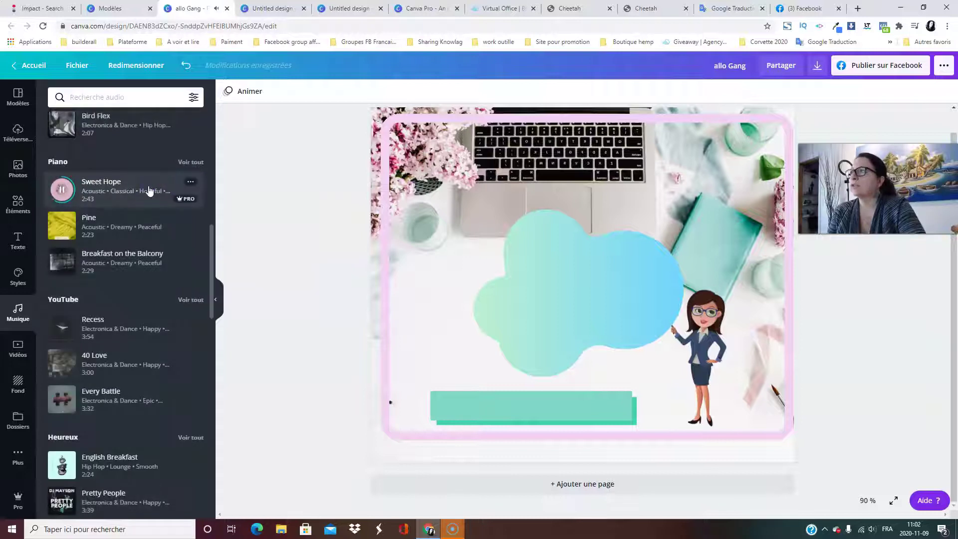
pyautogui.click(130, 199)
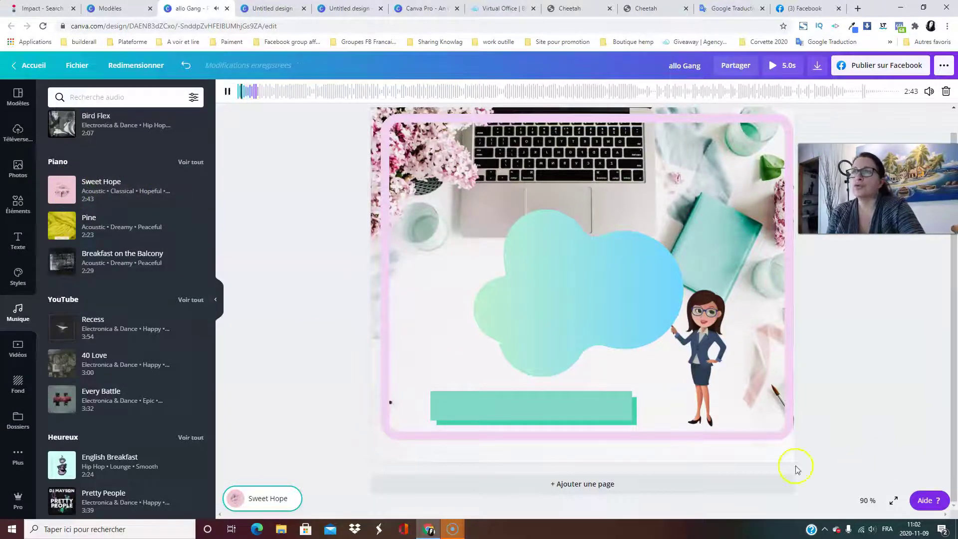
# Swap Sweet Hope for 40 Love, then delete the track so the design has no audio.
pyautogui.click(577, 183)
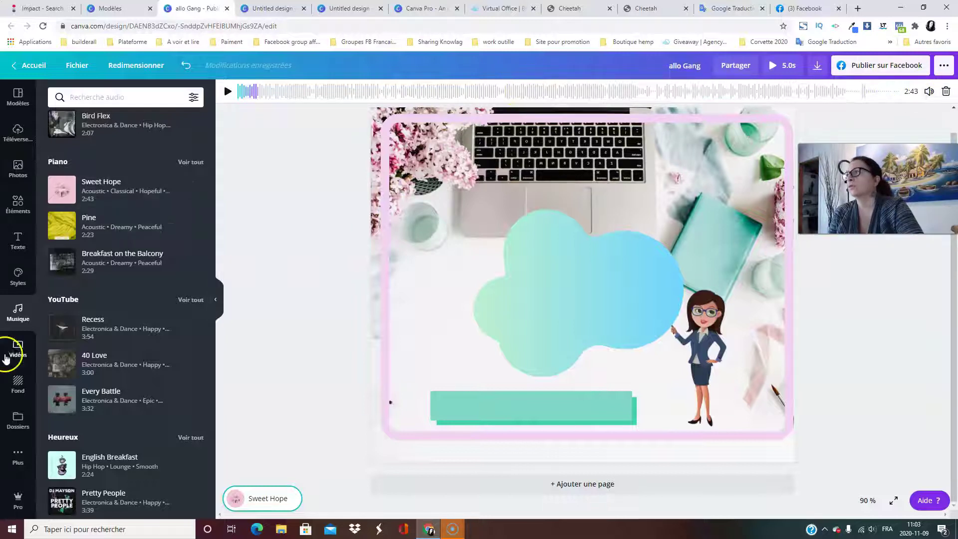
pyautogui.click(62, 368)
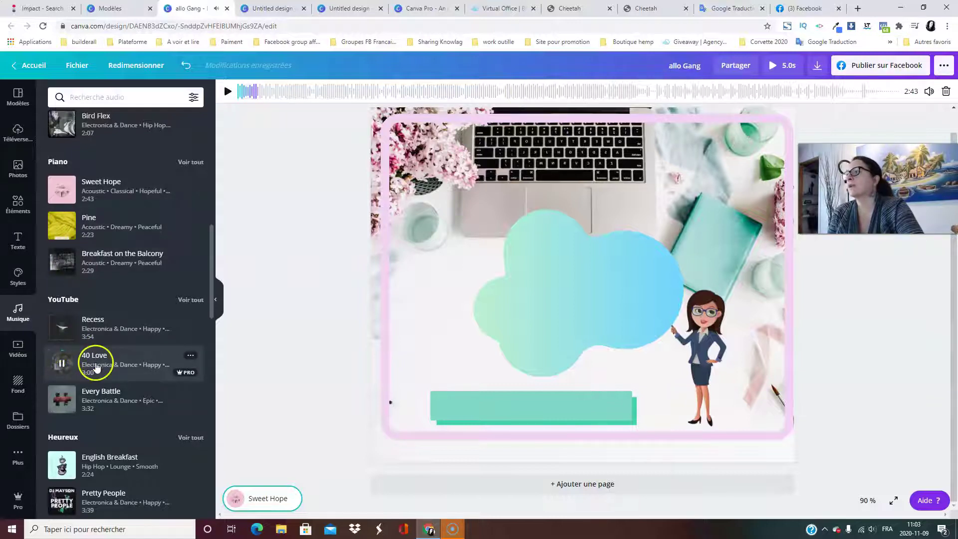
pyautogui.click(112, 365)
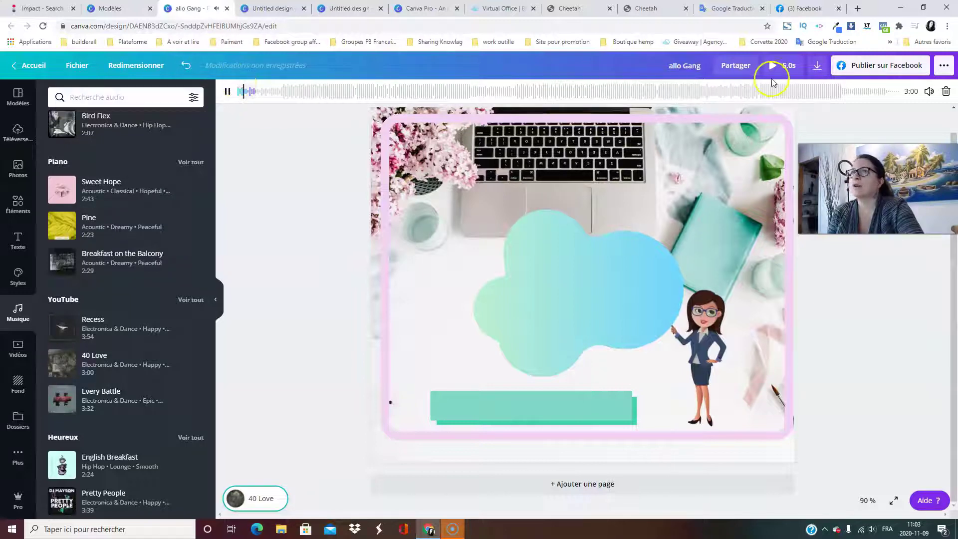
pyautogui.click(946, 91)
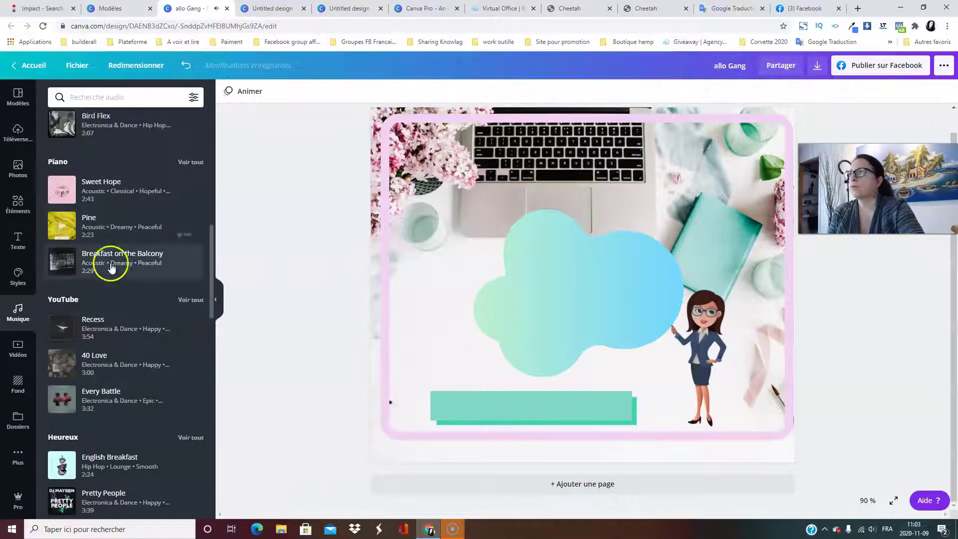
# Add the pink raindrop Plantes video clip from the stock videos library.
pyautogui.click(13, 352)
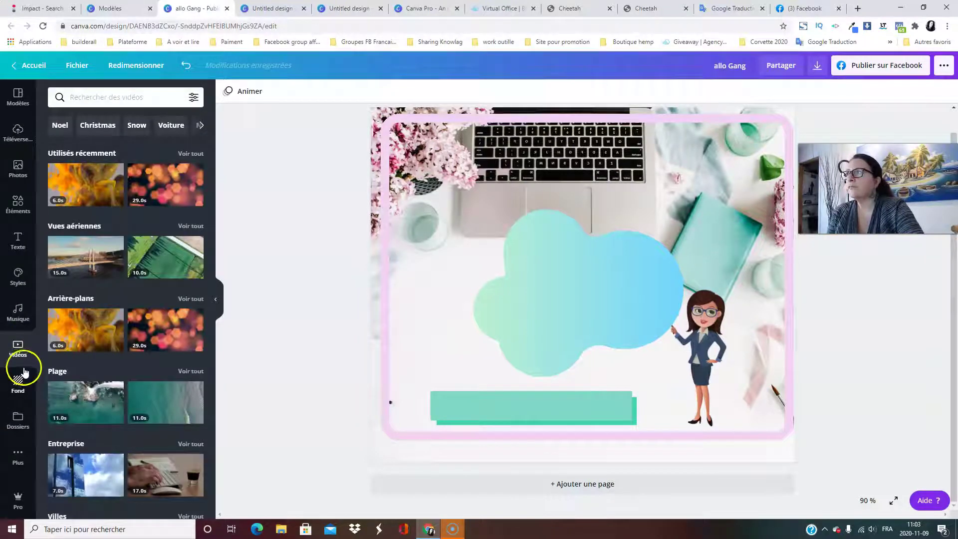
pyautogui.click(25, 367)
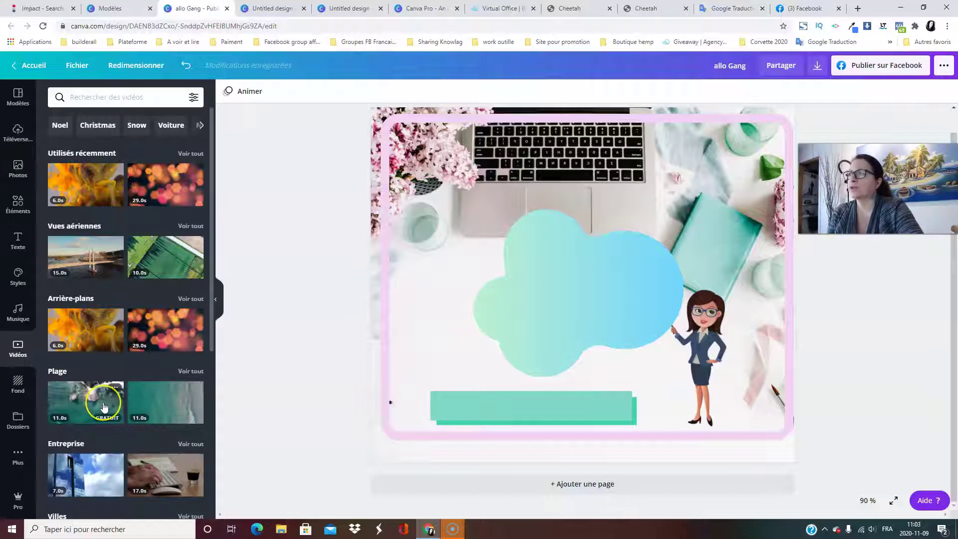
pyautogui.scroll(-5, 104, 407)
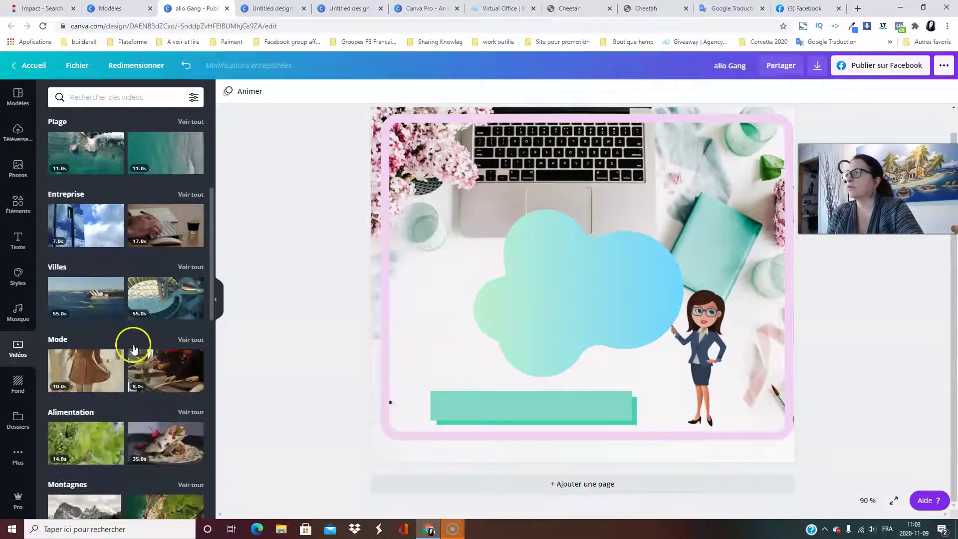
pyautogui.scroll(-5, 159, 348)
pyautogui.scroll(-5, 159, 340)
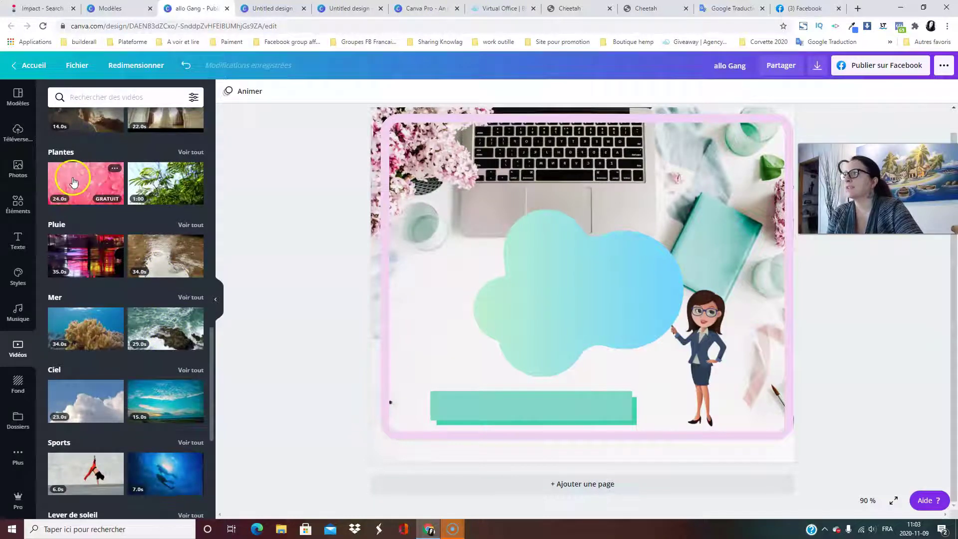
pyautogui.click(82, 184)
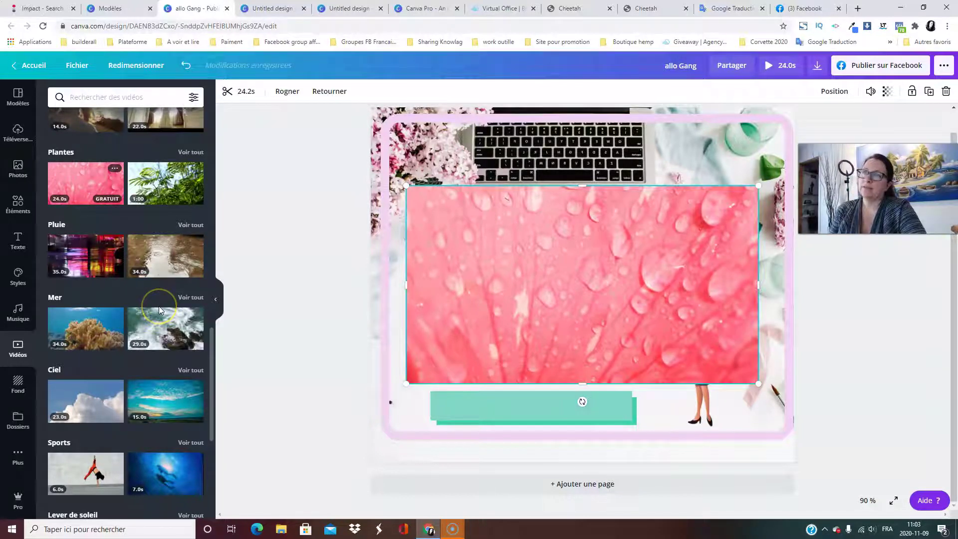
# Trim the pink raindrop clip to 4.0 seconds.
pyautogui.moveTo(662, 325)
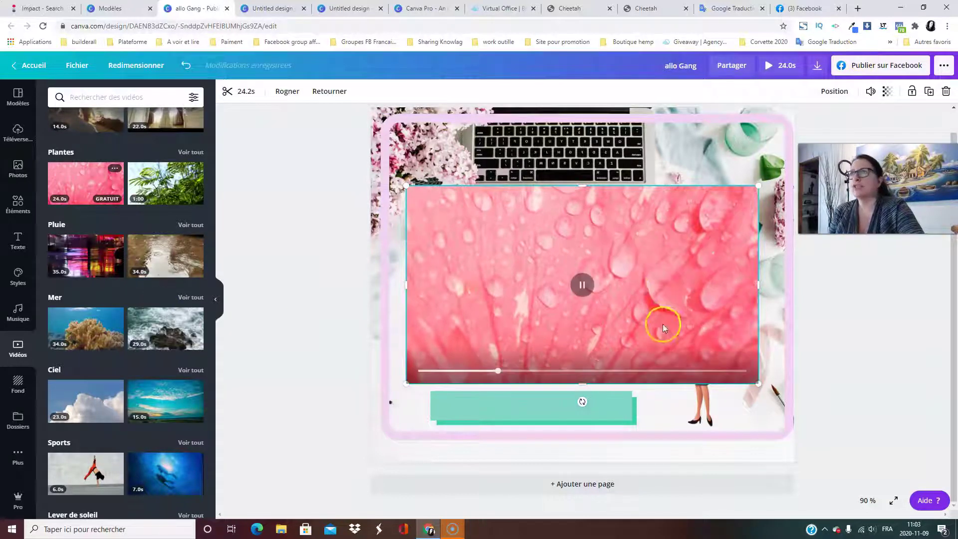
pyautogui.click(246, 92)
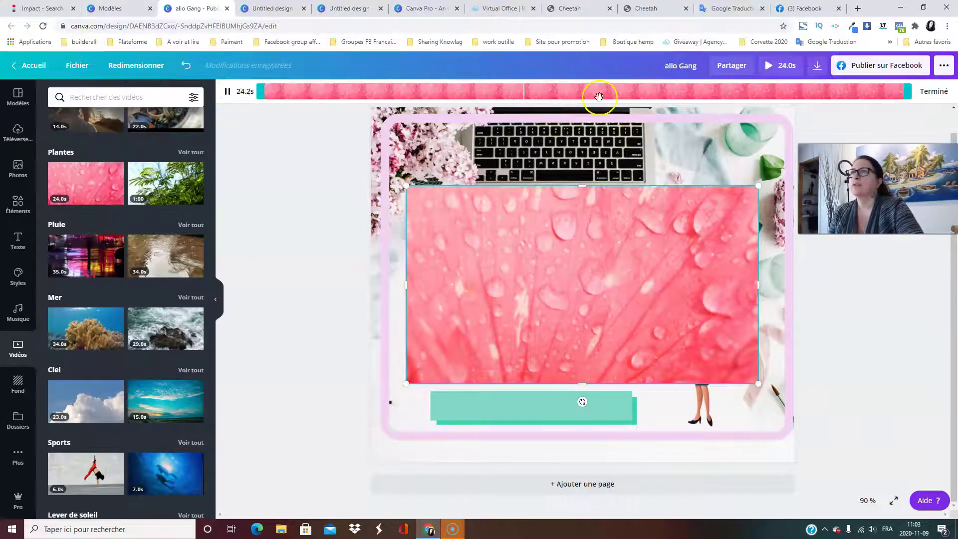
pyautogui.moveTo(908, 92); pyautogui.dragTo(359, 106)
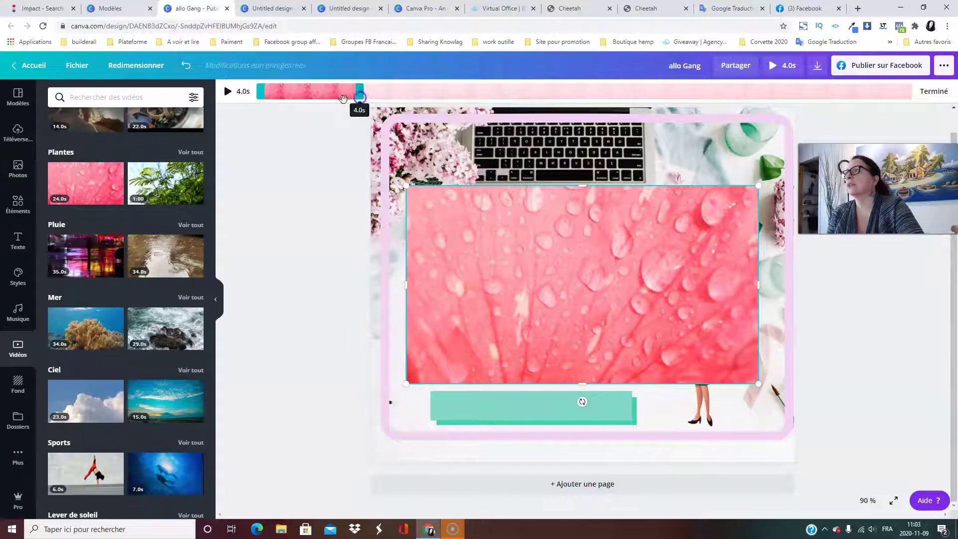
pyautogui.click(276, 223)
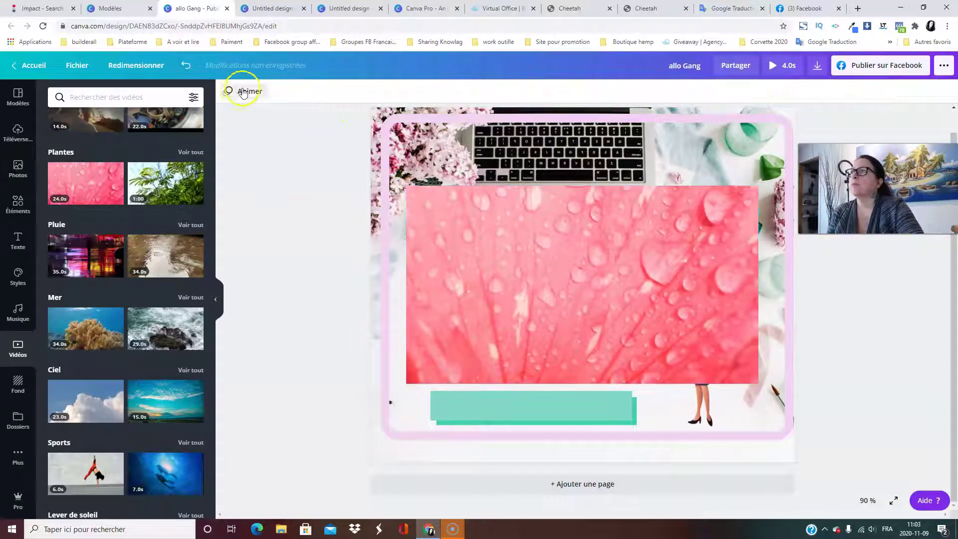
pyautogui.click(522, 273)
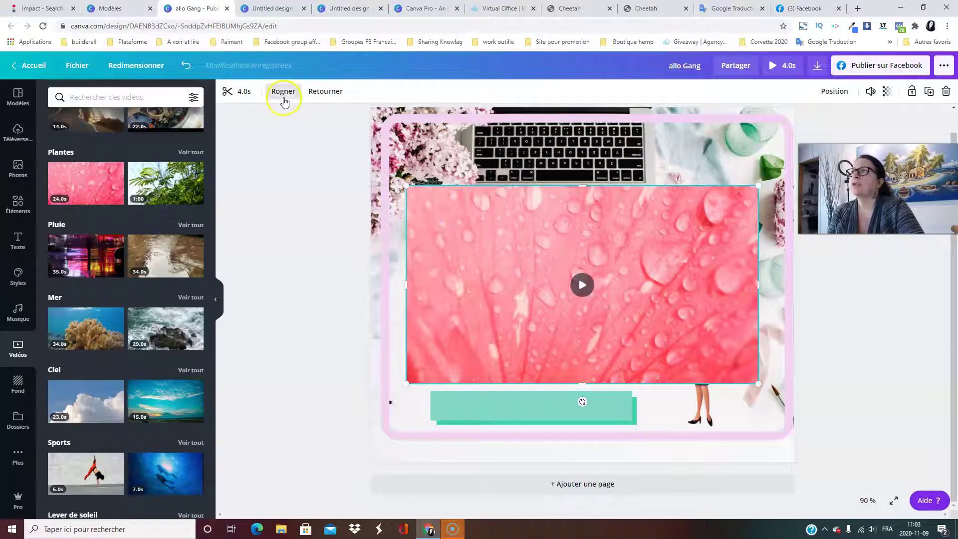
# Try cropping the video, cancel it, and flip the clip horizontally and vertically.
pyautogui.click(283, 98)
pyautogui.moveTo(407, 187); pyautogui.dragTo(381, 185)
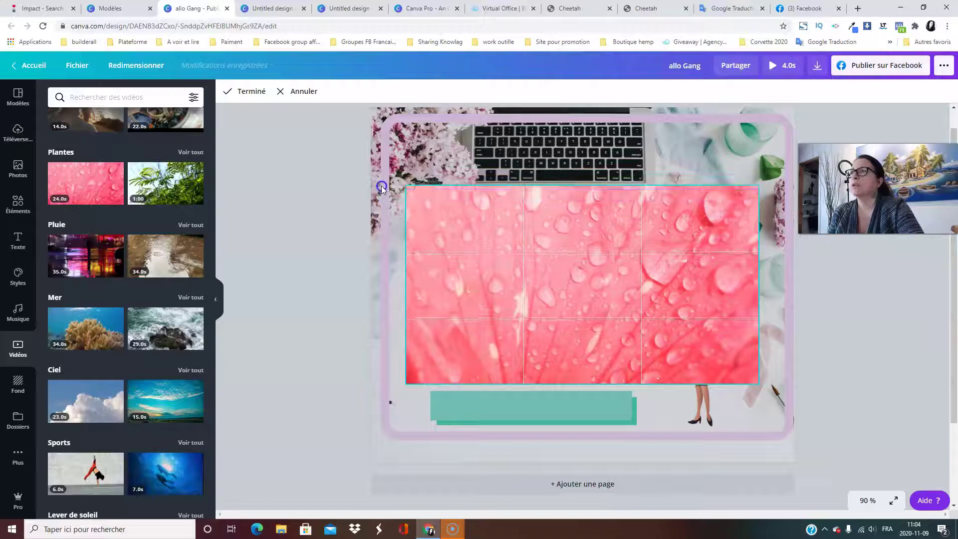
pyautogui.click(289, 93)
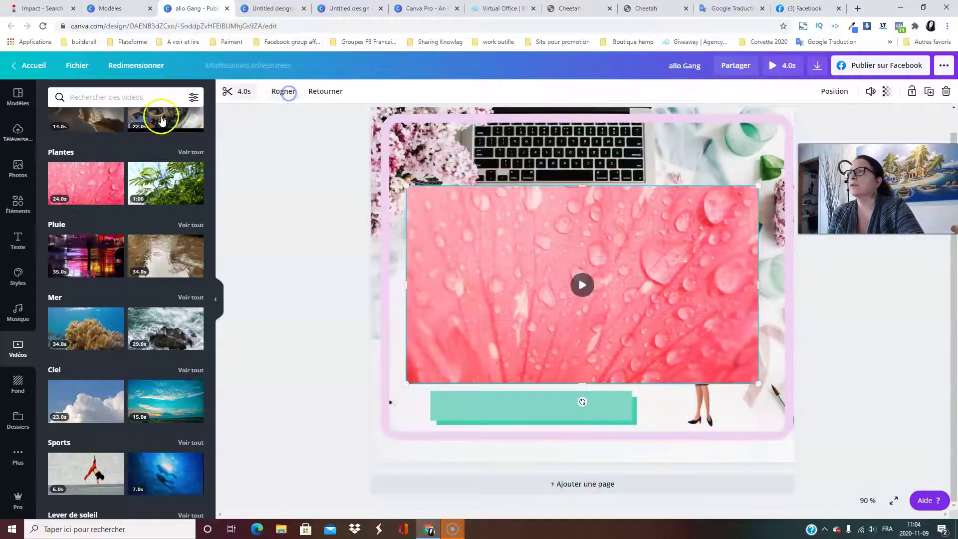
pyautogui.click(329, 93)
pyautogui.click(349, 118)
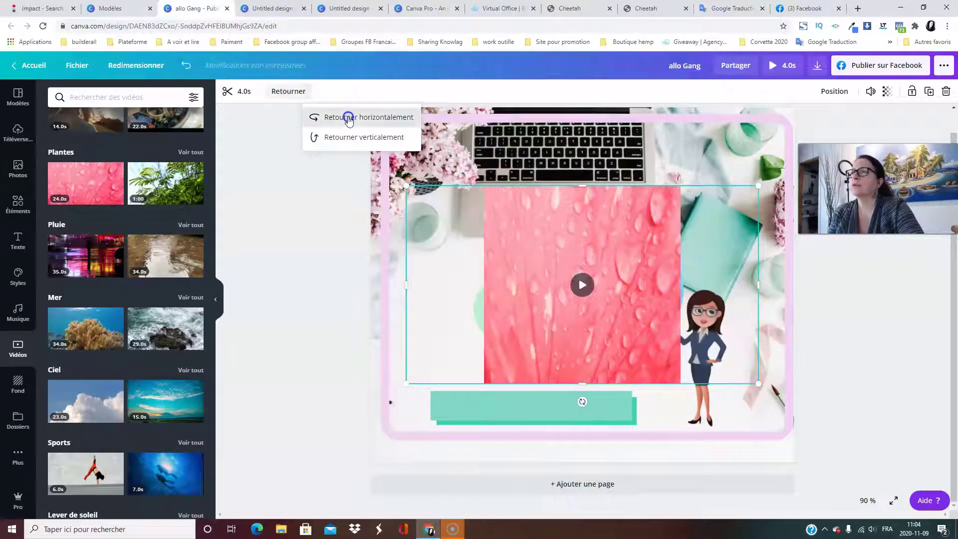
pyautogui.click(354, 137)
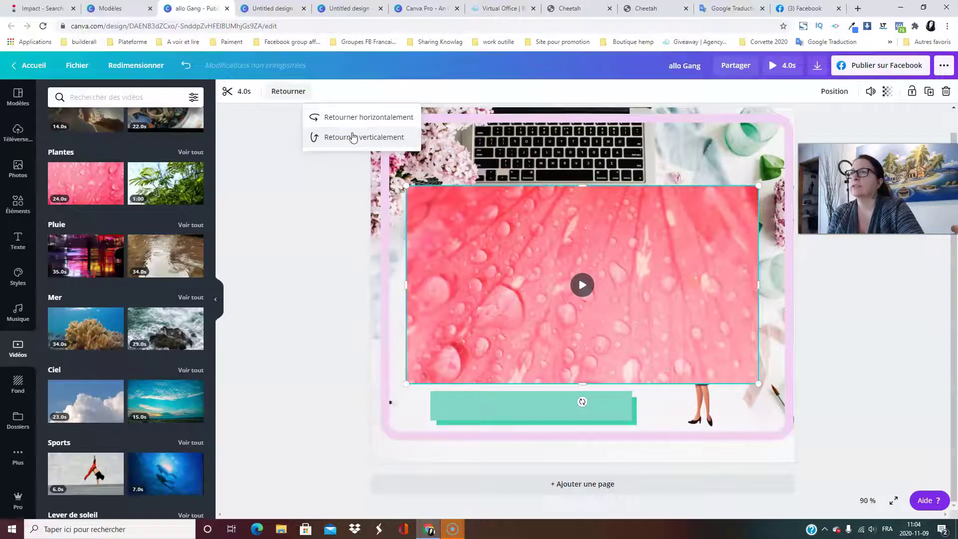
pyautogui.click(353, 137)
pyautogui.click(353, 121)
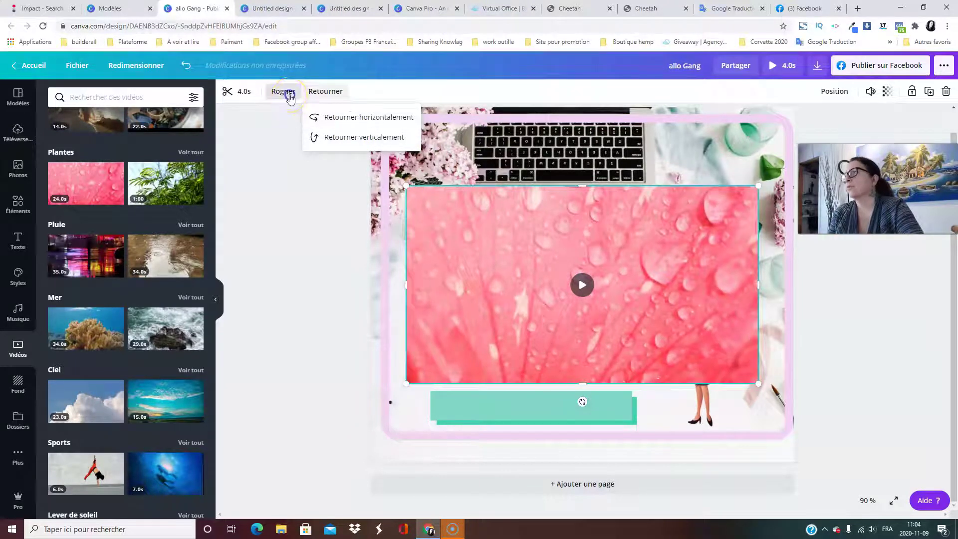
# Delete the pink raindrop video and open the page backgrounds library.
pyautogui.click(289, 95)
pyautogui.click(242, 200)
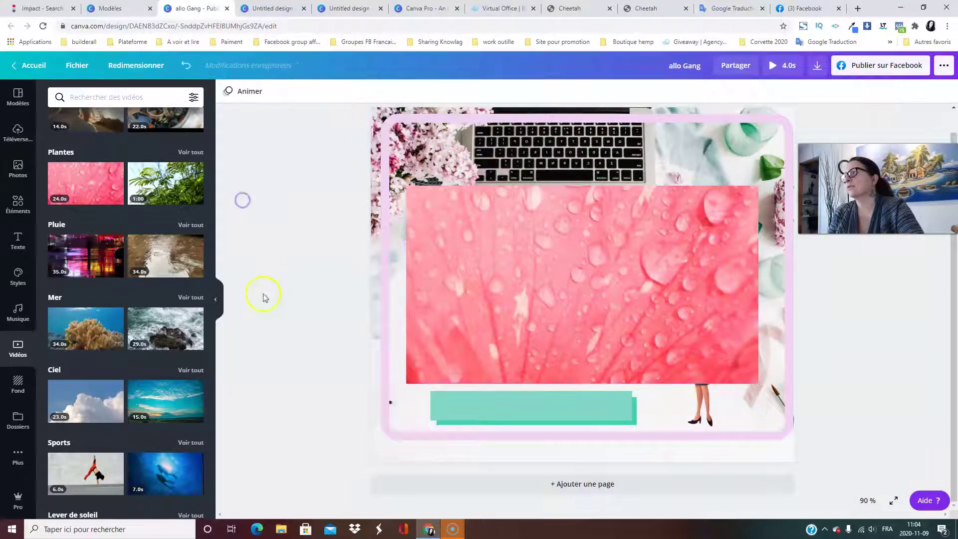
pyautogui.click(614, 293)
pyautogui.click(941, 90)
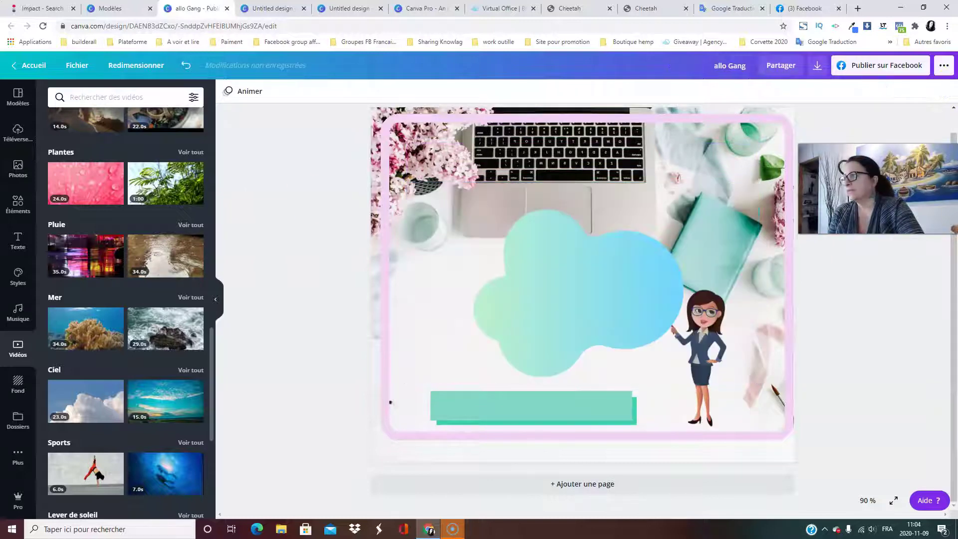
pyautogui.click(18, 384)
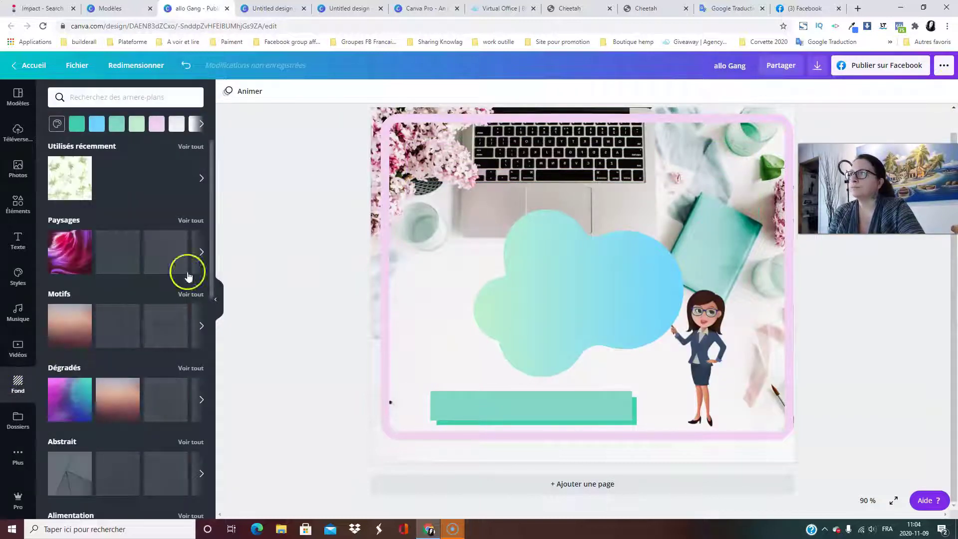
# Adjust the framing of the desk background photo and select the pink border frame.
pyautogui.scroll(1, 504, 366)
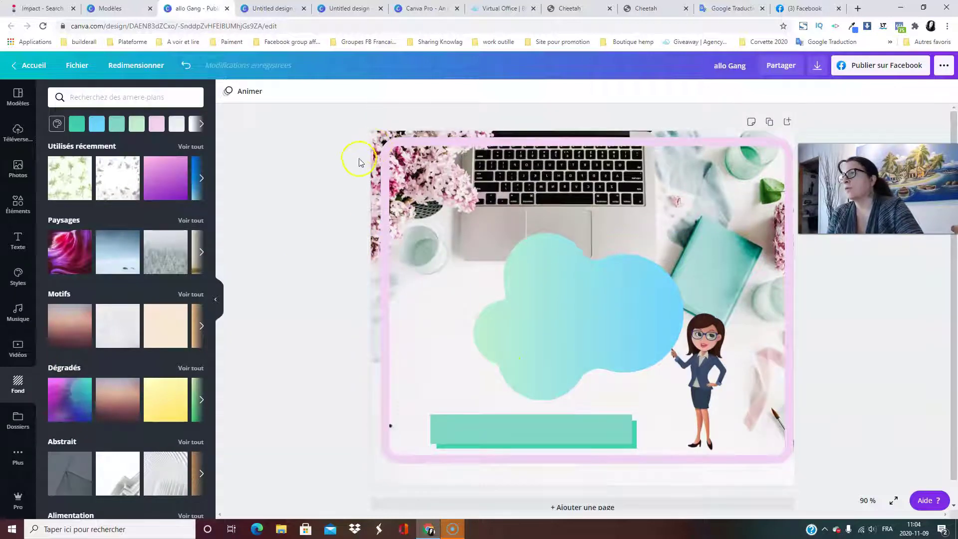
pyautogui.doubleClick(377, 144)
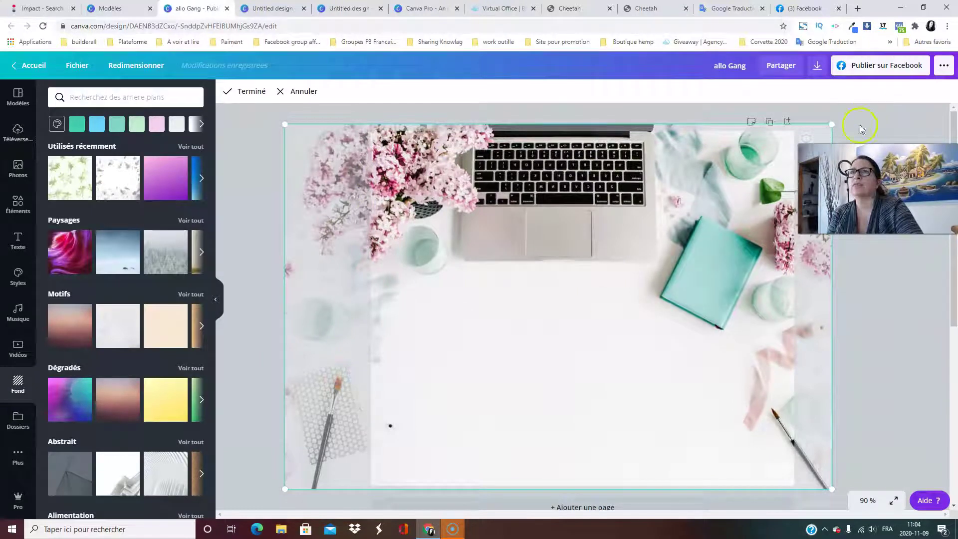
pyautogui.click(231, 95)
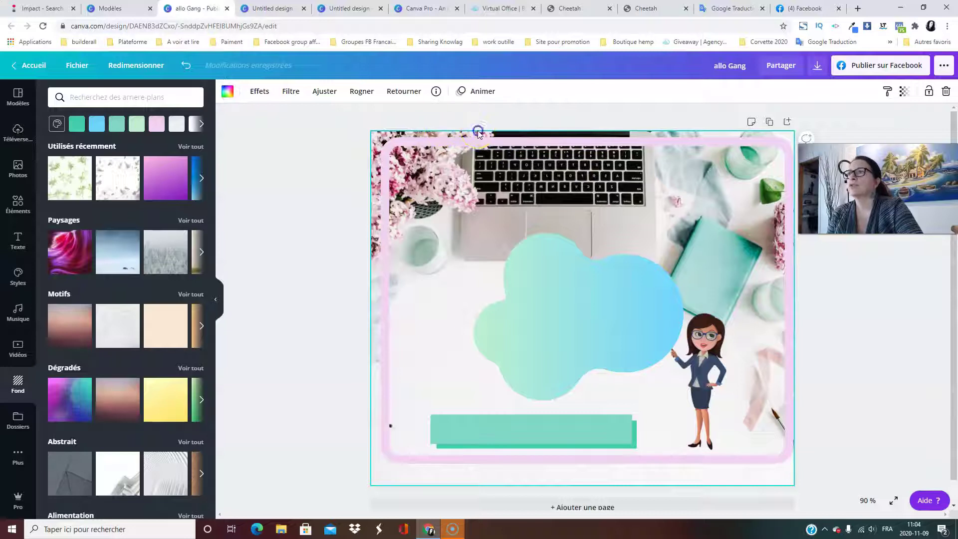
pyautogui.click(478, 133)
pyautogui.click(370, 141)
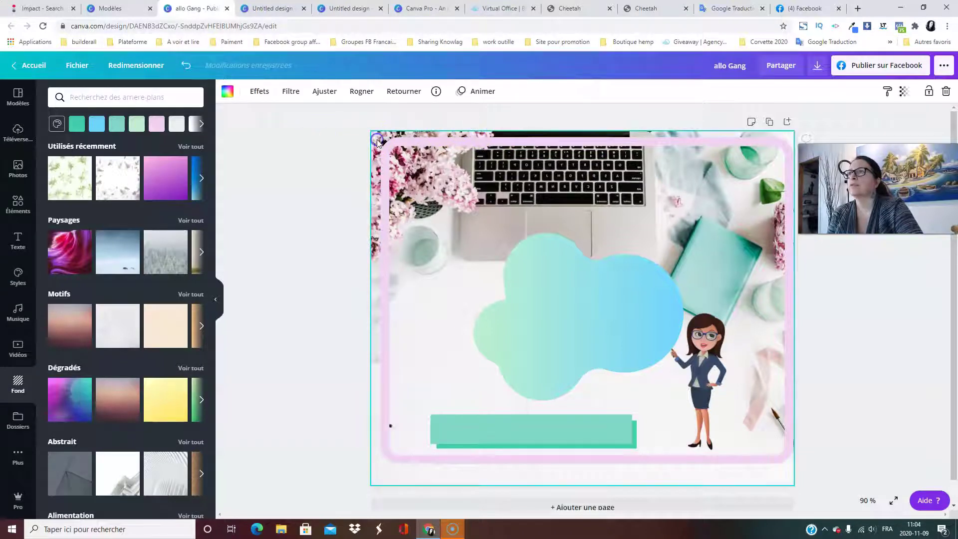
pyautogui.click(396, 158)
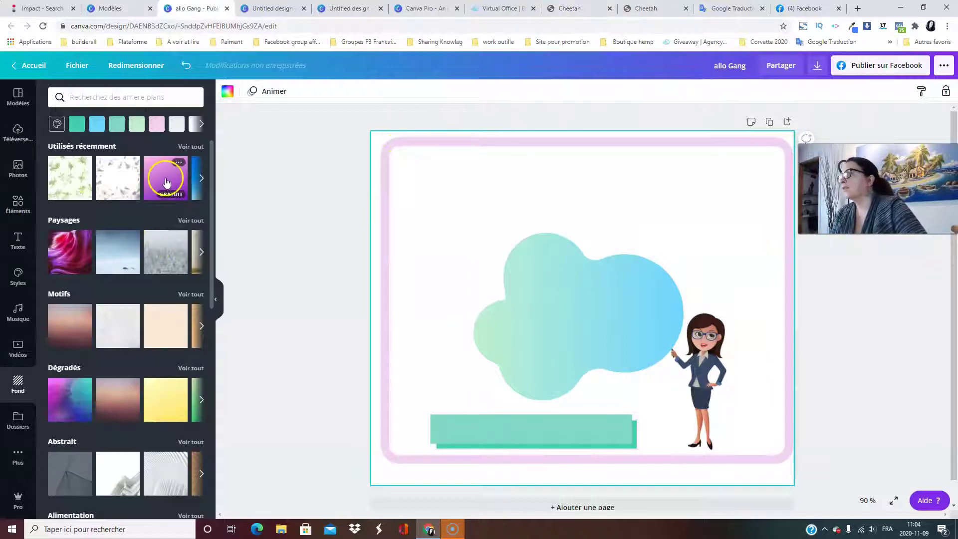
# Try the aurora, pink mountain and turquoise water Paysages backgrounds.
pyautogui.scroll(-1, 155, 250)
pyautogui.scroll(1, 99, 207)
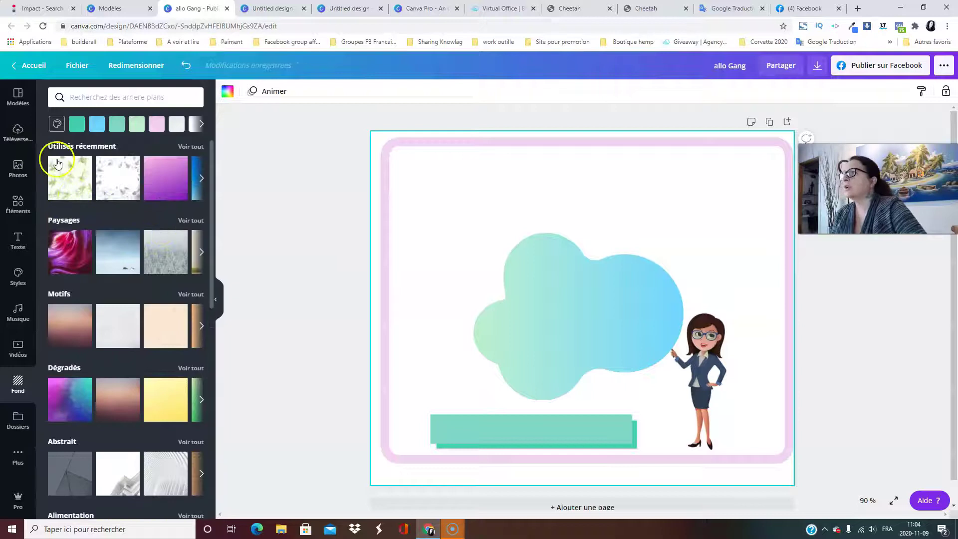
pyautogui.scroll(-1, 84, 194)
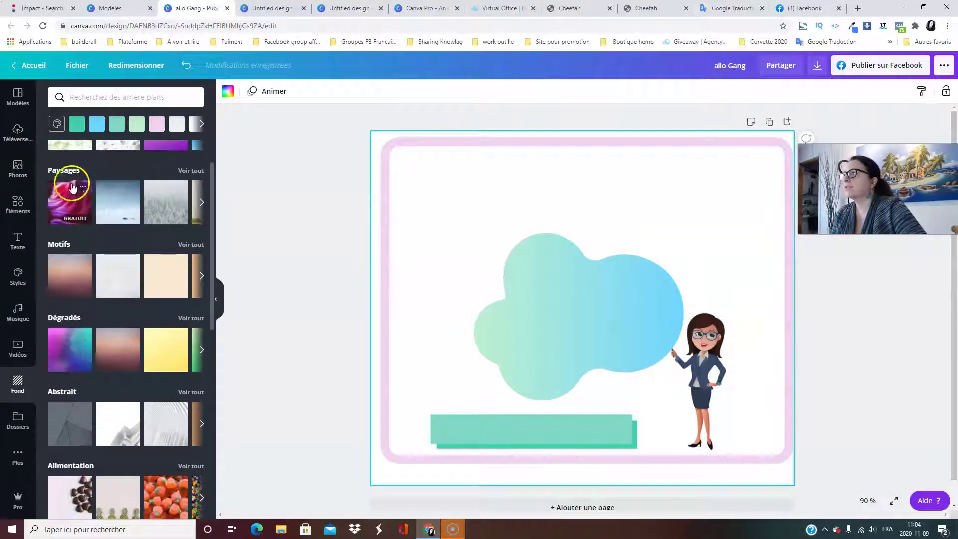
pyautogui.click(189, 172)
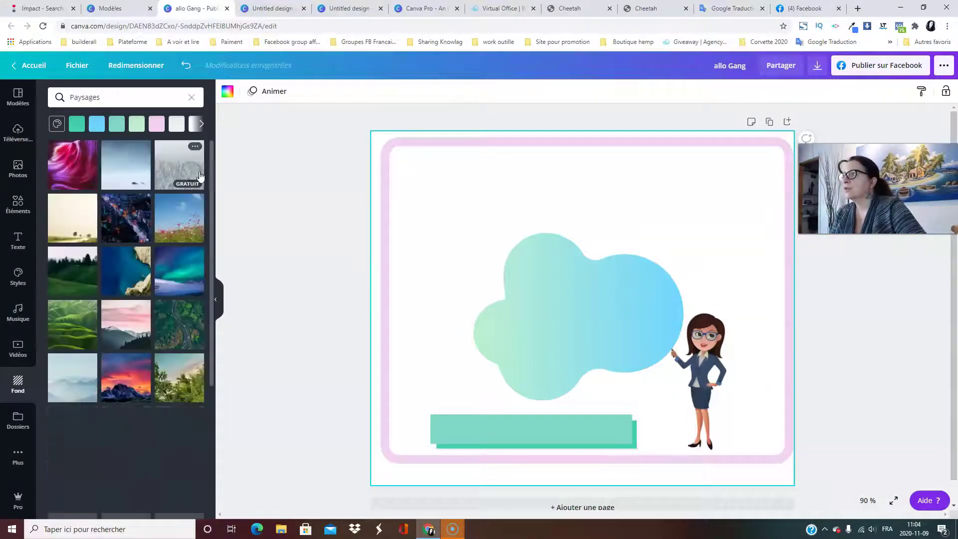
pyautogui.click(181, 290)
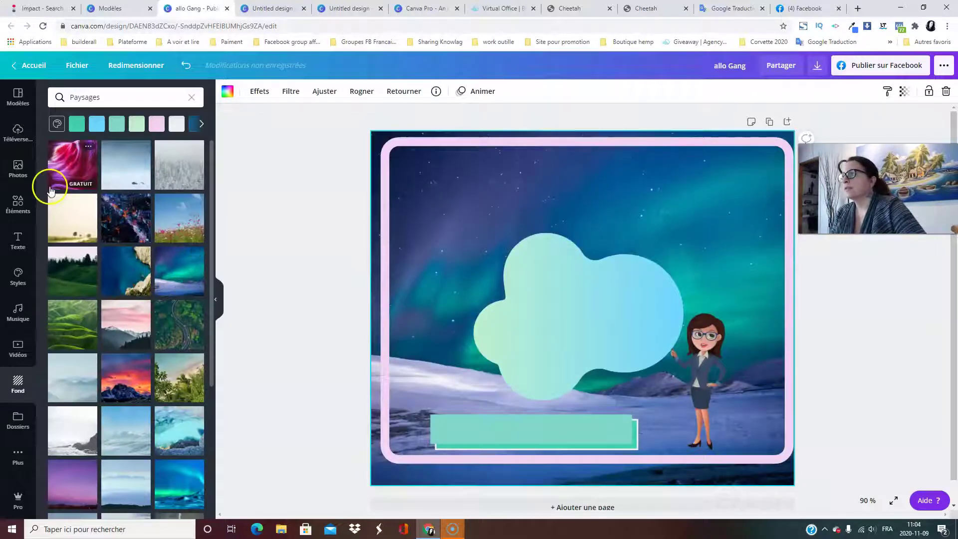
pyautogui.click(124, 320)
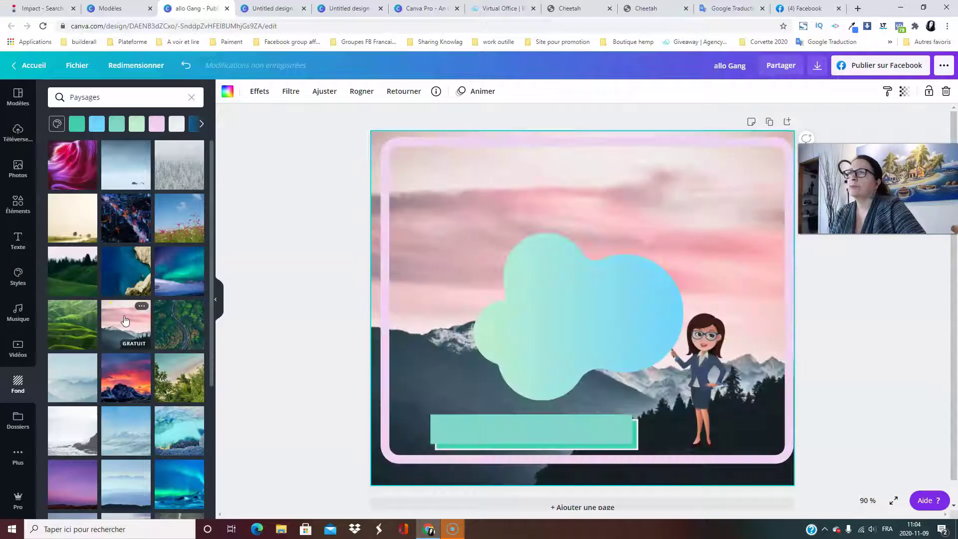
pyautogui.click(168, 431)
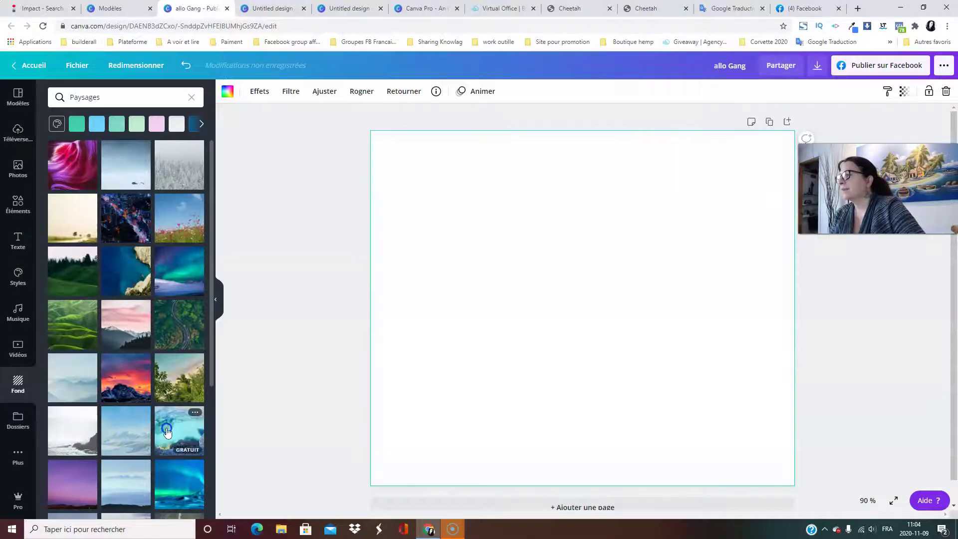
pyautogui.scroll(-1, 168, 432)
pyautogui.scroll(2, 168, 432)
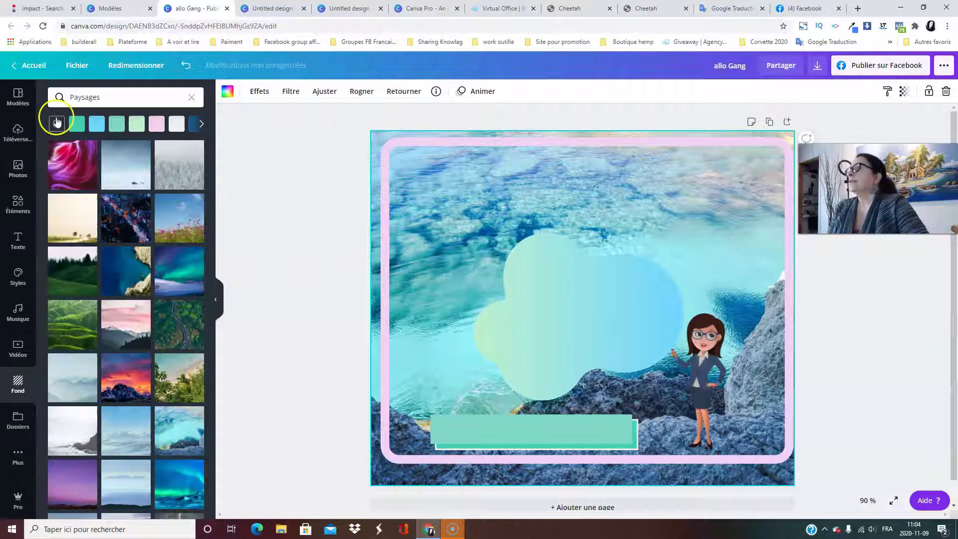
pyautogui.click(192, 98)
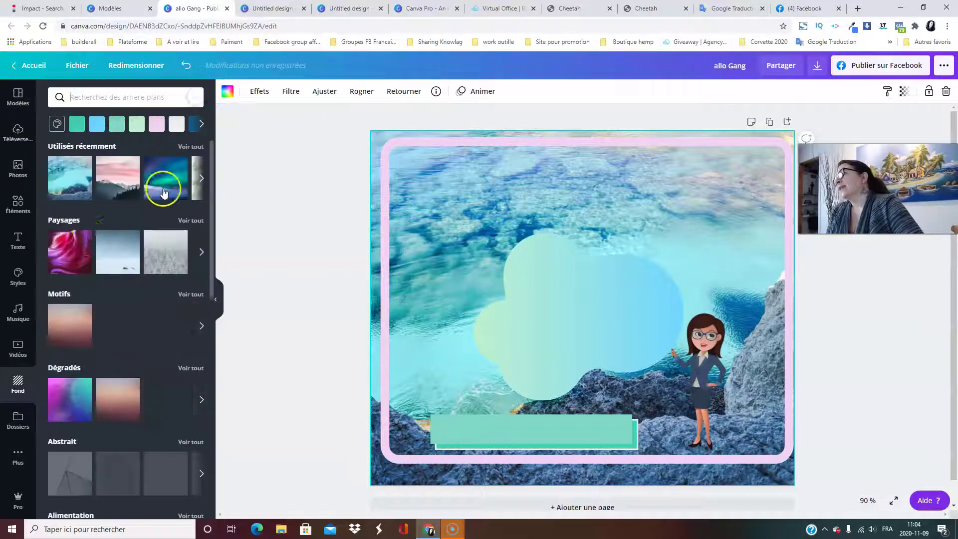
# Try wood, green-leaf and grey marble Motifs, keeping the colourful painted pattern as background.
pyautogui.click(198, 298)
pyautogui.scroll(-3, 195, 294)
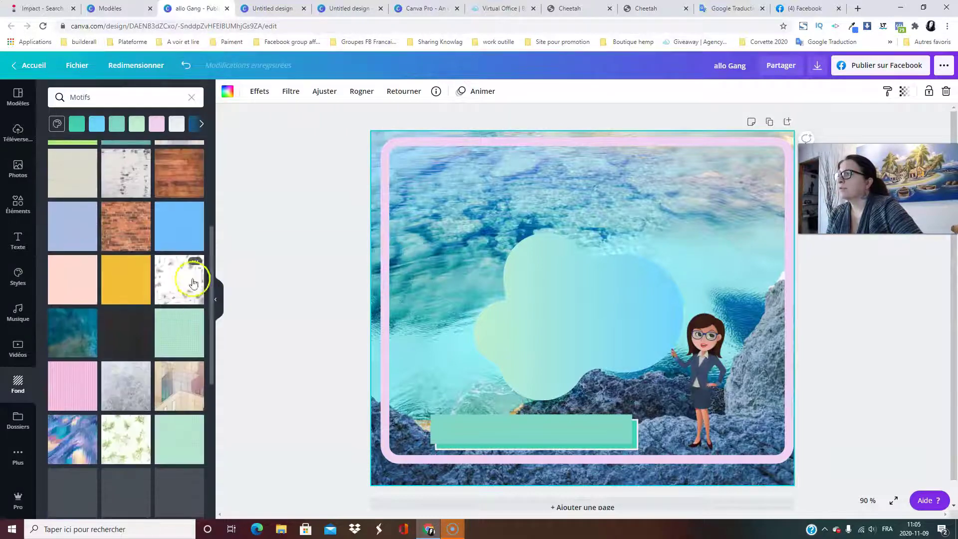
pyautogui.click(182, 172)
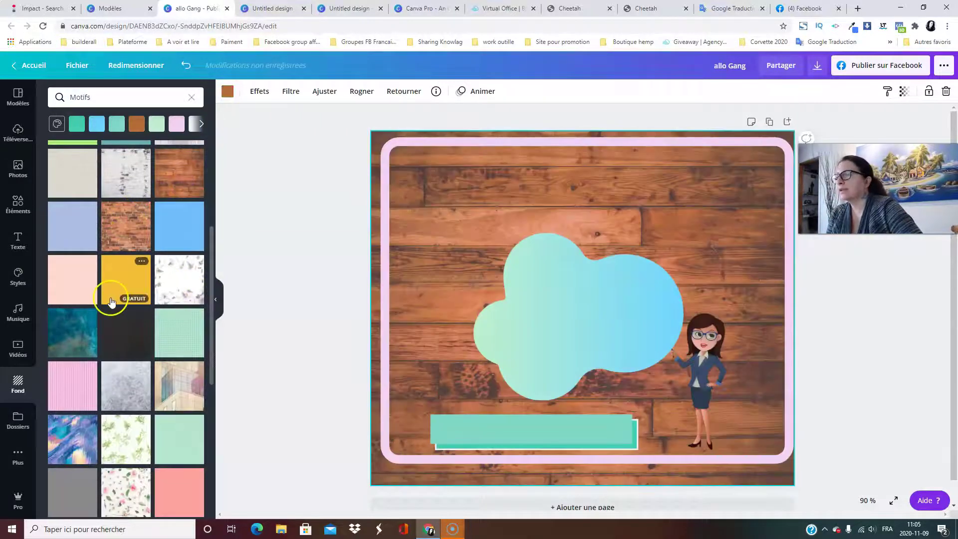
pyautogui.scroll(-3, 111, 302)
pyautogui.click(112, 300)
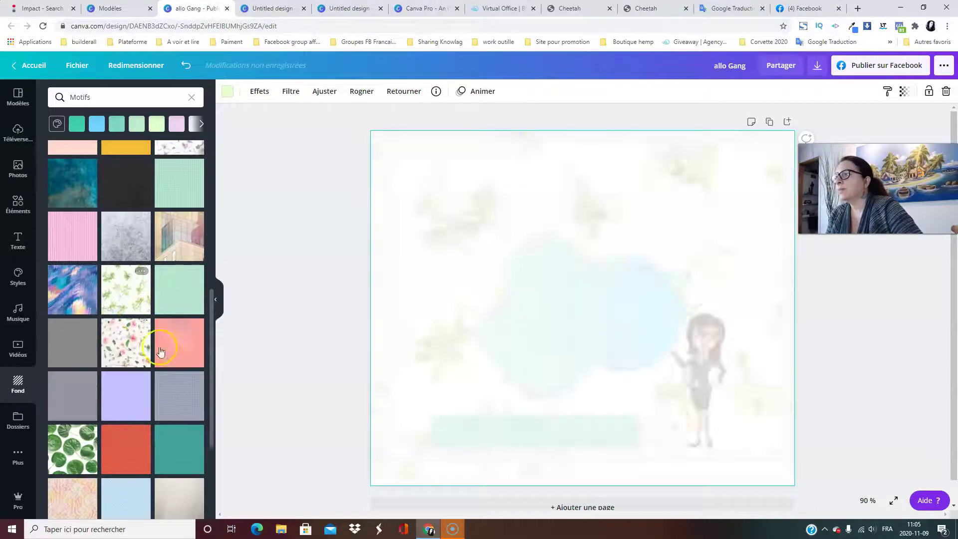
pyautogui.scroll(-5, 155, 352)
pyautogui.click(125, 346)
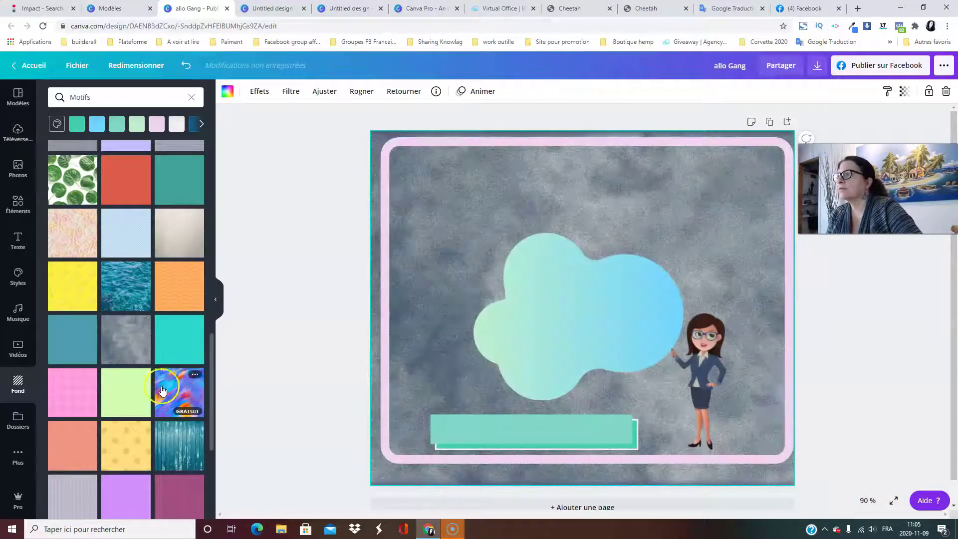
pyautogui.click(162, 390)
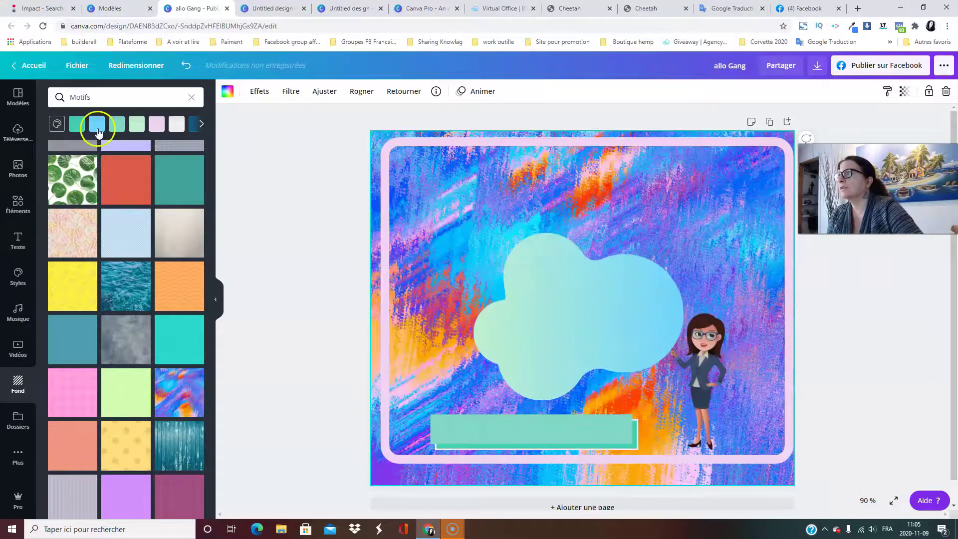
# Show all the Alimentation food backgrounds.
pyautogui.click(184, 100)
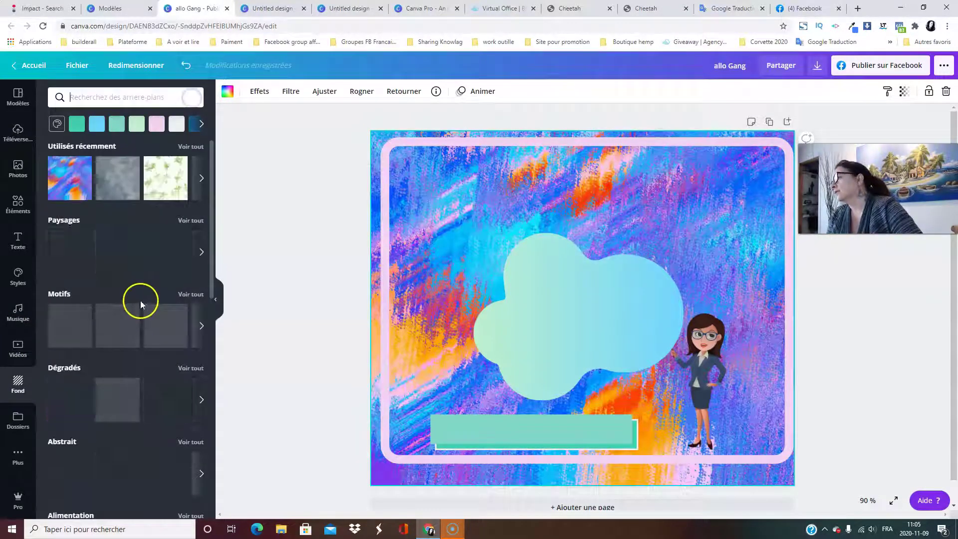
pyautogui.scroll(-3, 142, 386)
pyautogui.scroll(-2, 142, 389)
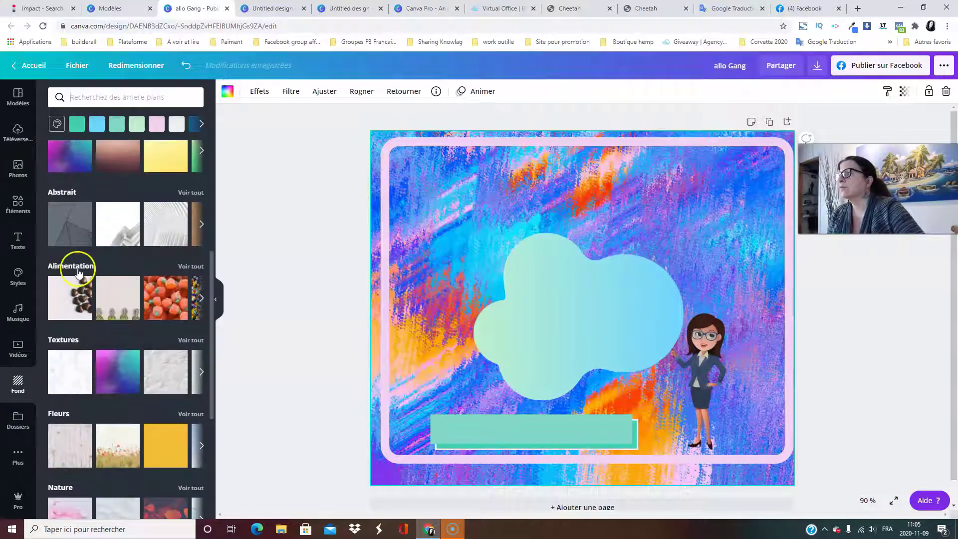
pyautogui.click(78, 271)
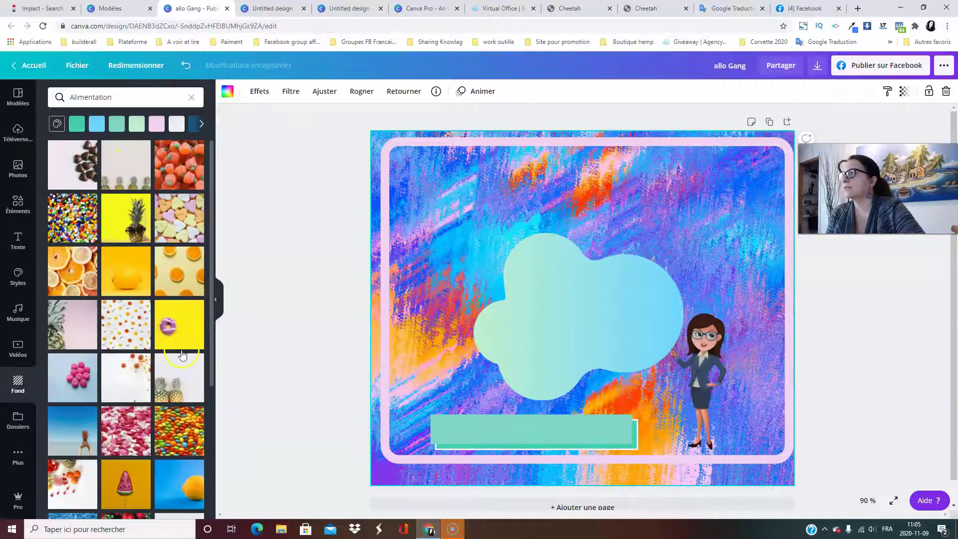
# Apply the pink raspberry candy background and move the blue cloud left and down.
pyautogui.click(59, 380)
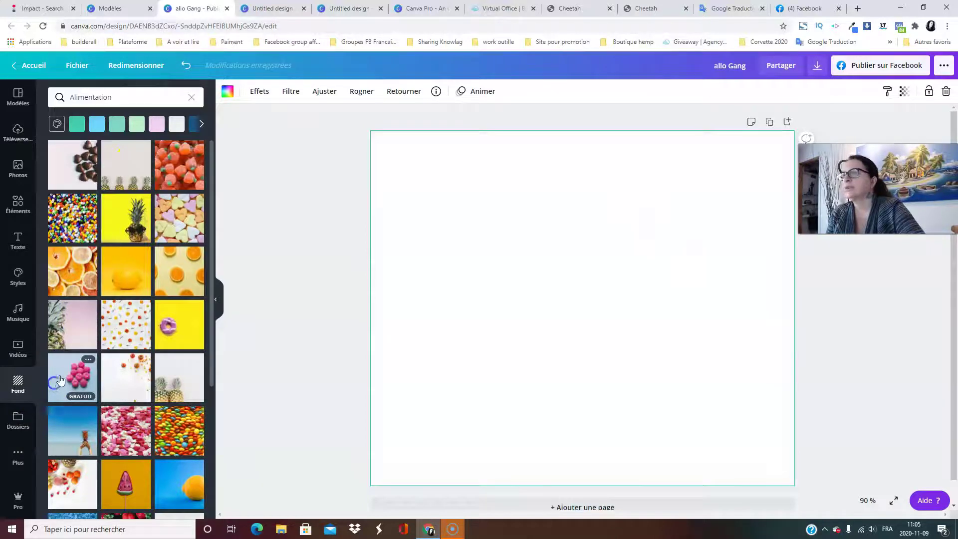
pyautogui.click(637, 305)
pyautogui.moveTo(638, 306); pyautogui.dragTo(513, 337)
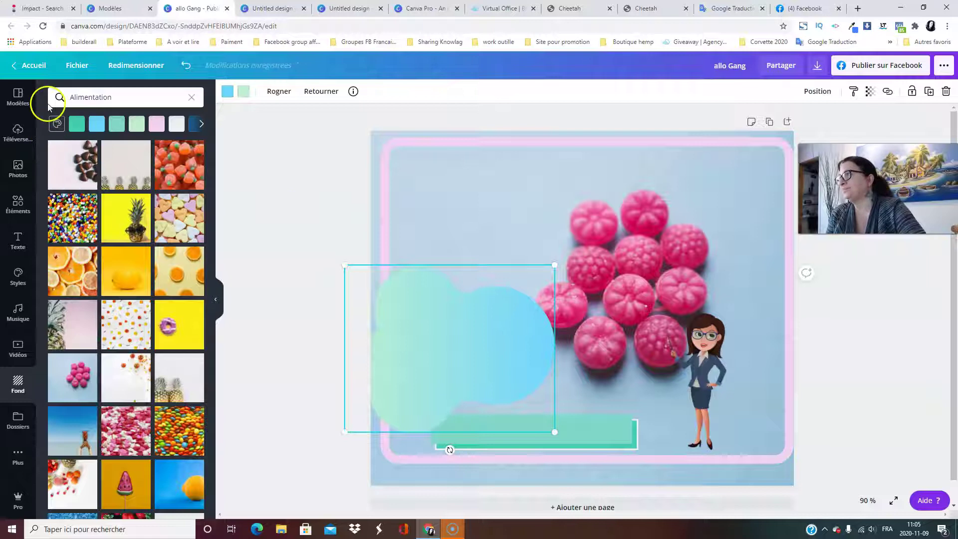
# Switch to the pink sunset sky with birds background, then show the folders list.
pyautogui.click(187, 99)
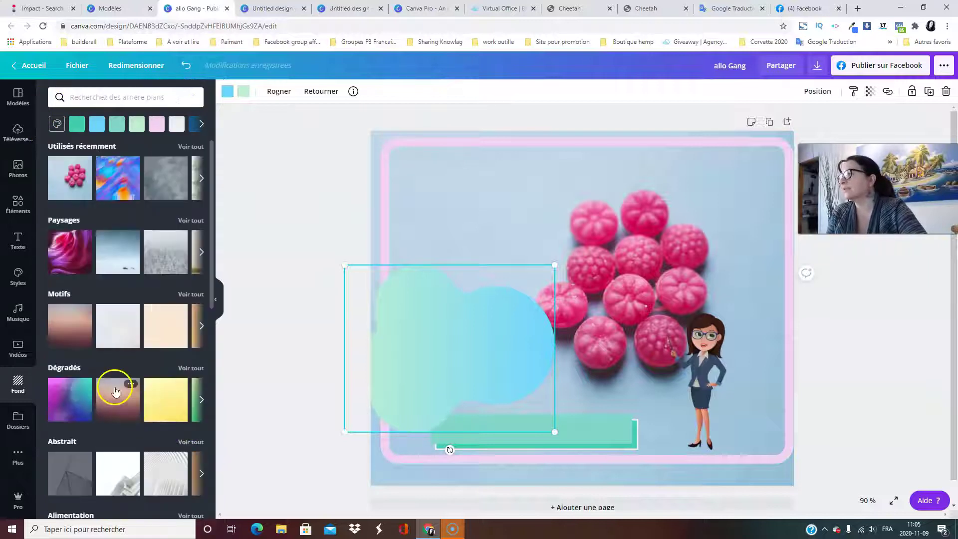
pyautogui.scroll(-8, 111, 392)
pyautogui.scroll(-10, 111, 399)
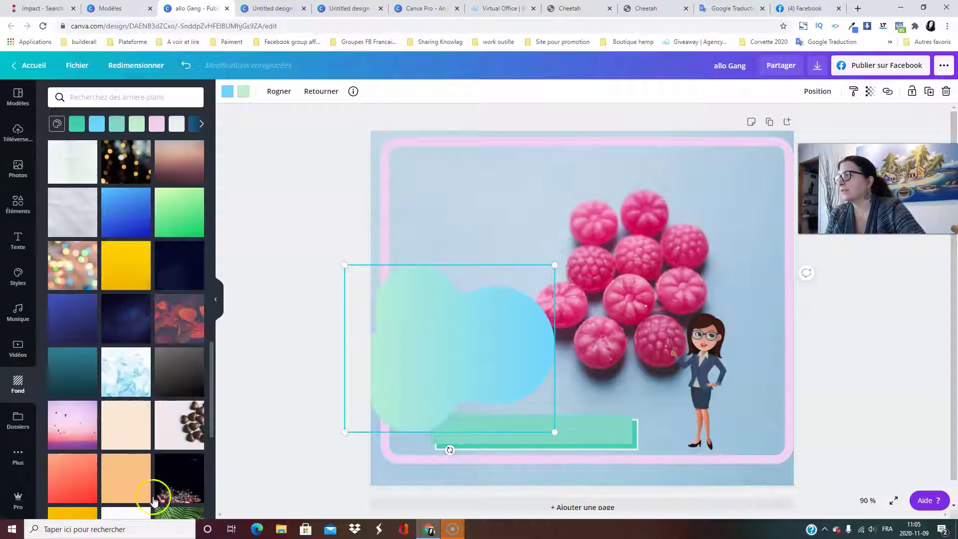
pyautogui.click(76, 412)
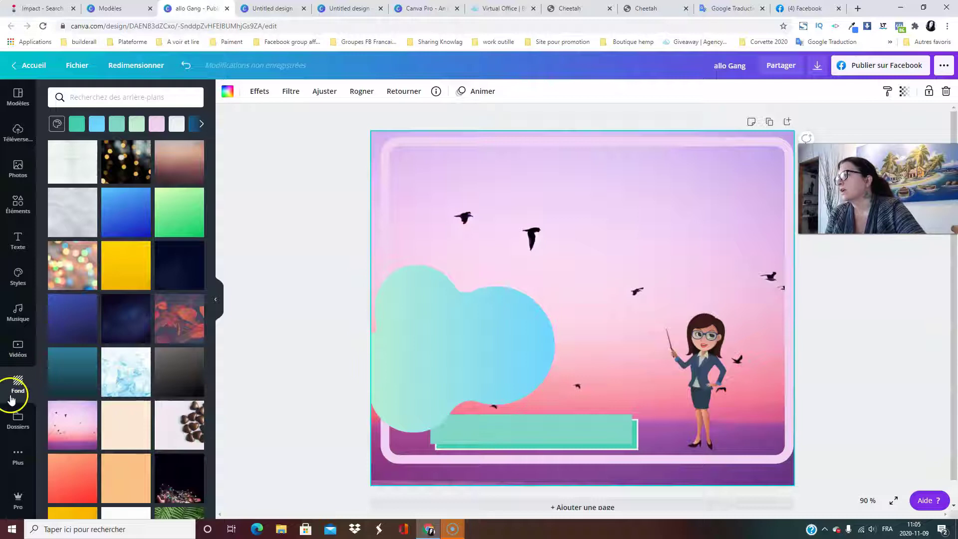
pyautogui.click(15, 422)
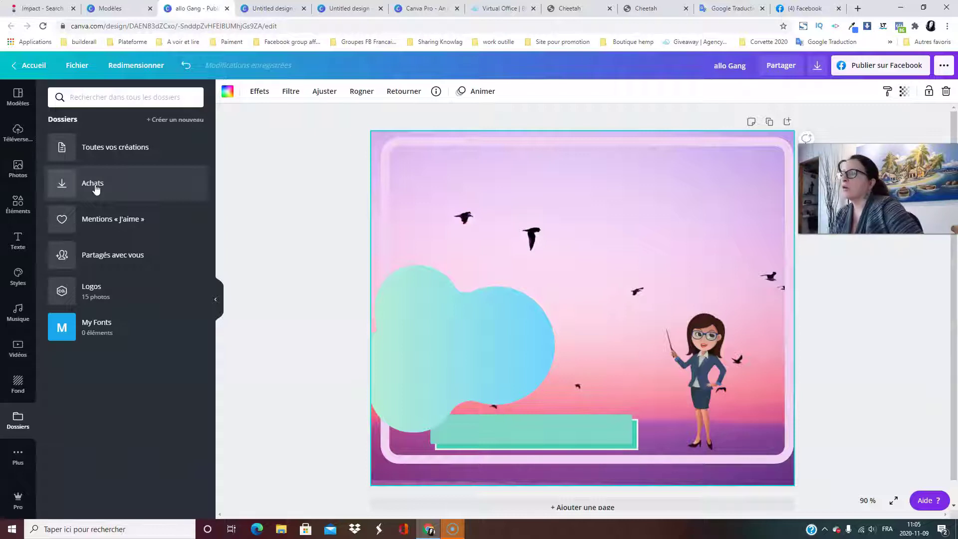
# Open the Logos folder from the Dossiers panel.
pyautogui.click(126, 228)
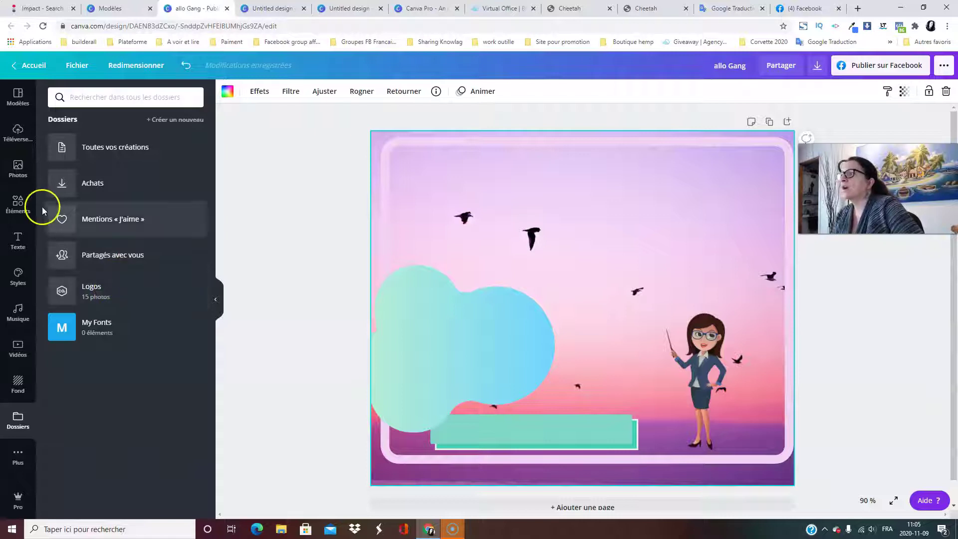
pyautogui.click(87, 295)
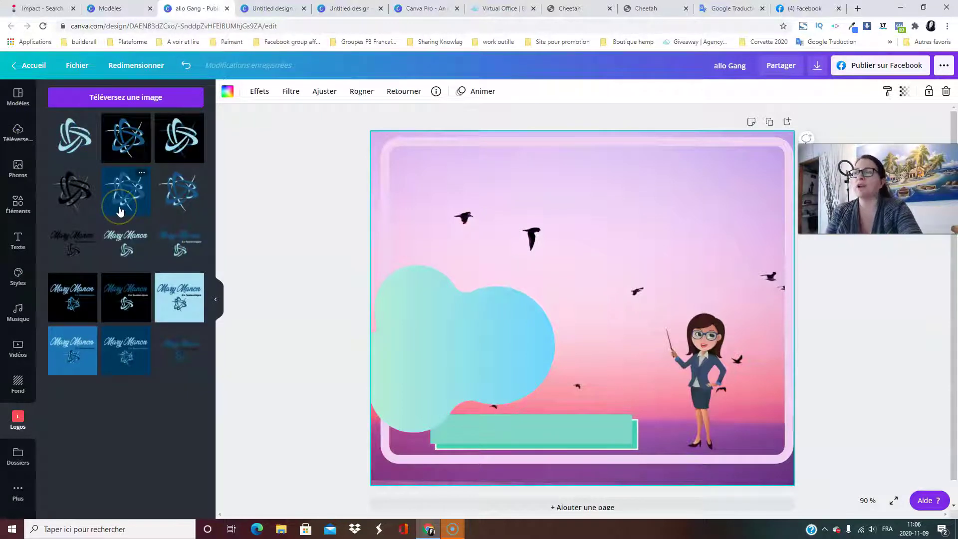
# Raise the blue blob, then add the script-lettered logo small in the bottom-right corner.
pyautogui.moveTo(462, 325); pyautogui.dragTo(516, 219)
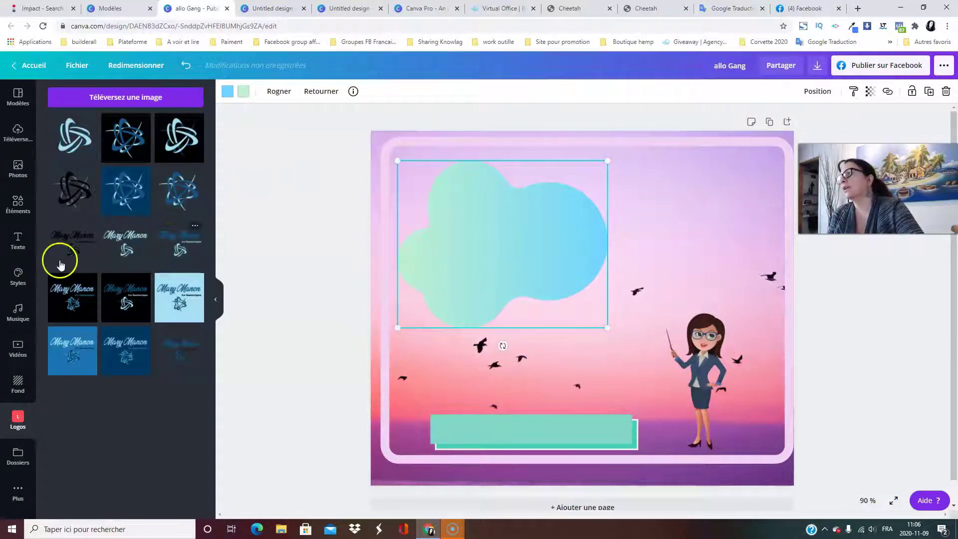
pyautogui.click(181, 250)
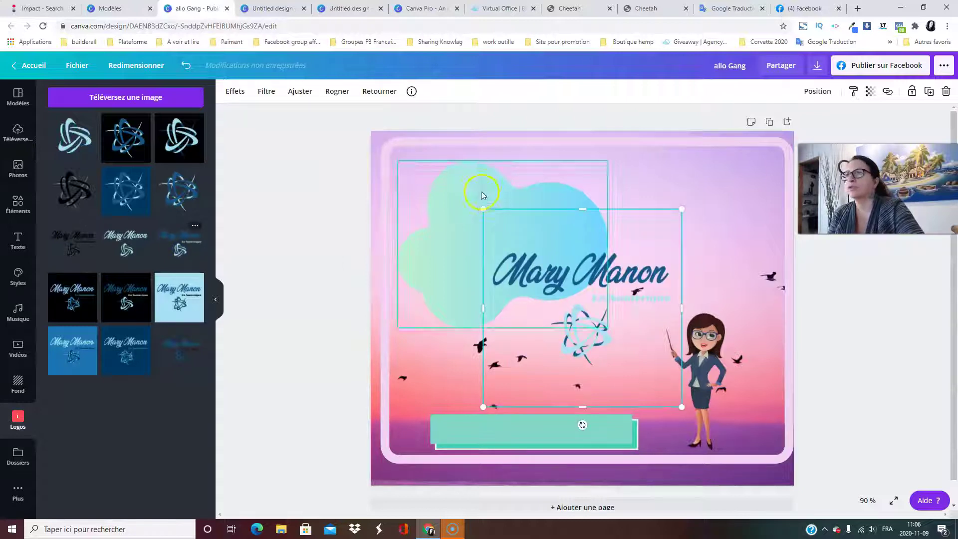
pyautogui.moveTo(485, 206); pyautogui.dragTo(582, 307)
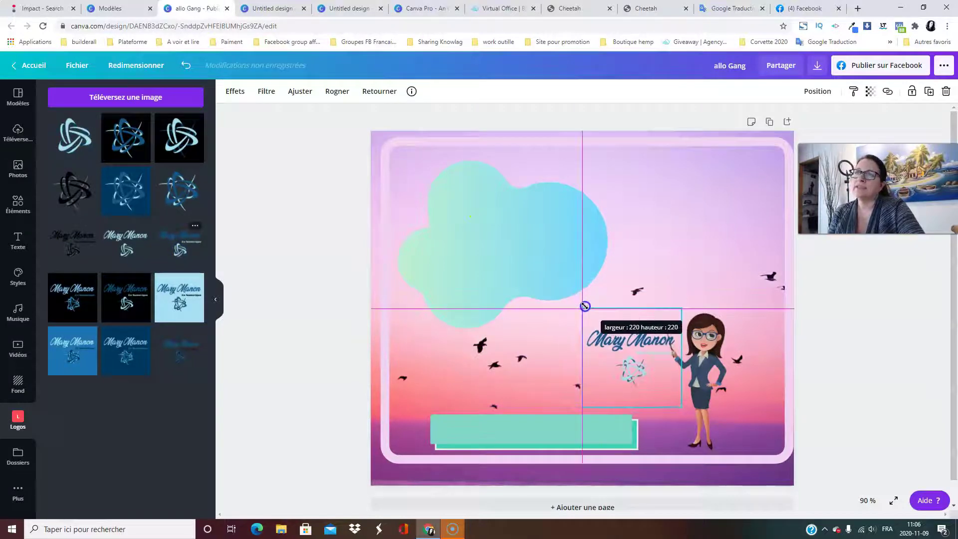
pyautogui.moveTo(607, 355); pyautogui.dragTo(727, 436)
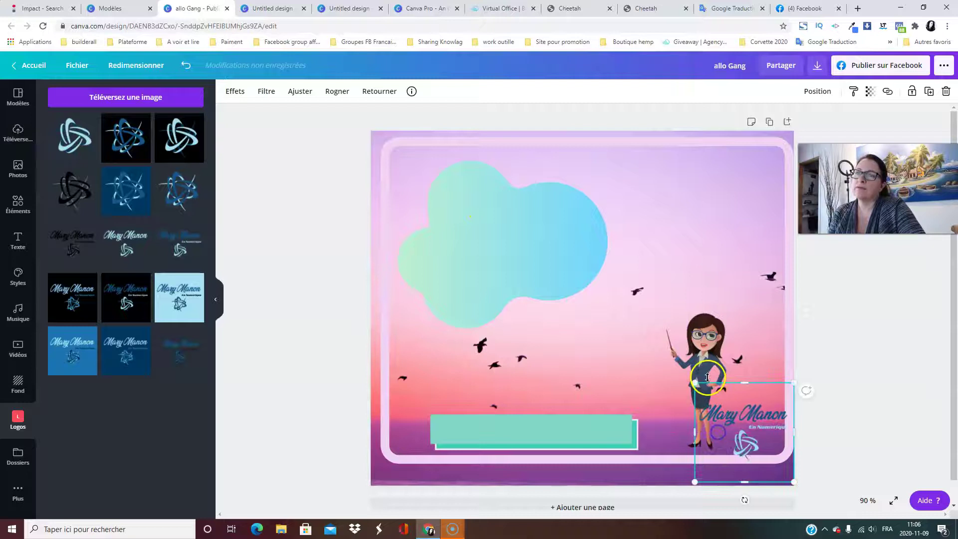
pyautogui.moveTo(695, 383); pyautogui.dragTo(734, 421)
pyautogui.moveTo(764, 452); pyautogui.dragTo(754, 415)
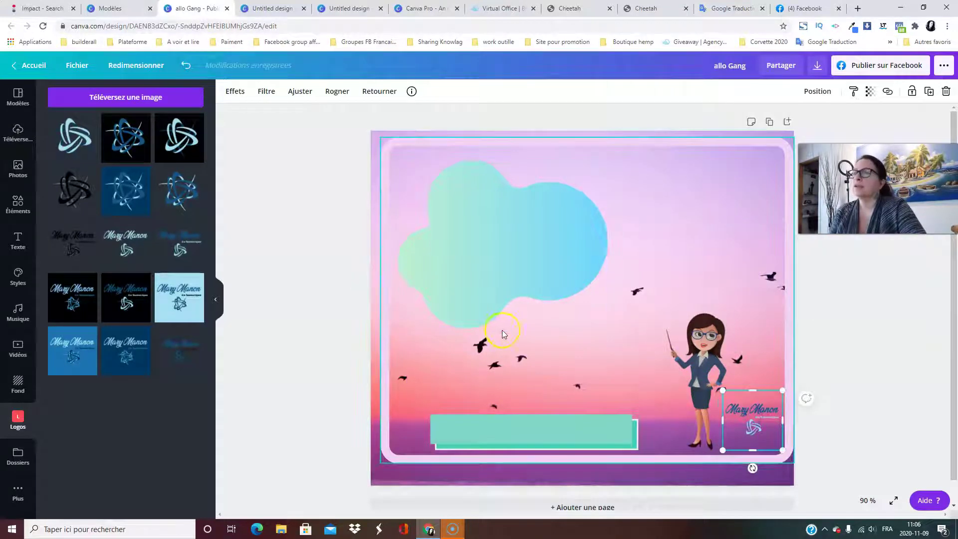
# Add a shrunken black star logo at bottom centre and raise the teal bar.
pyautogui.click(440, 385)
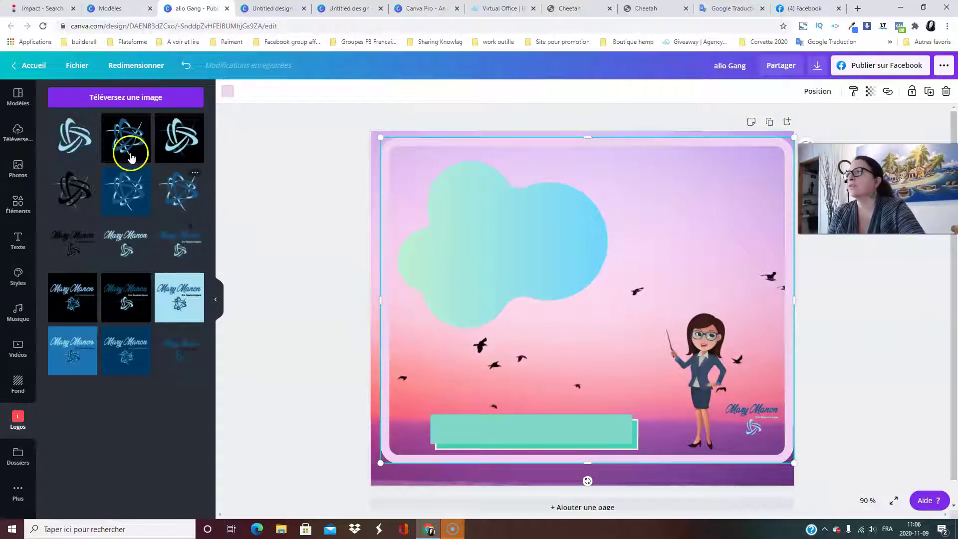
pyautogui.click(71, 184)
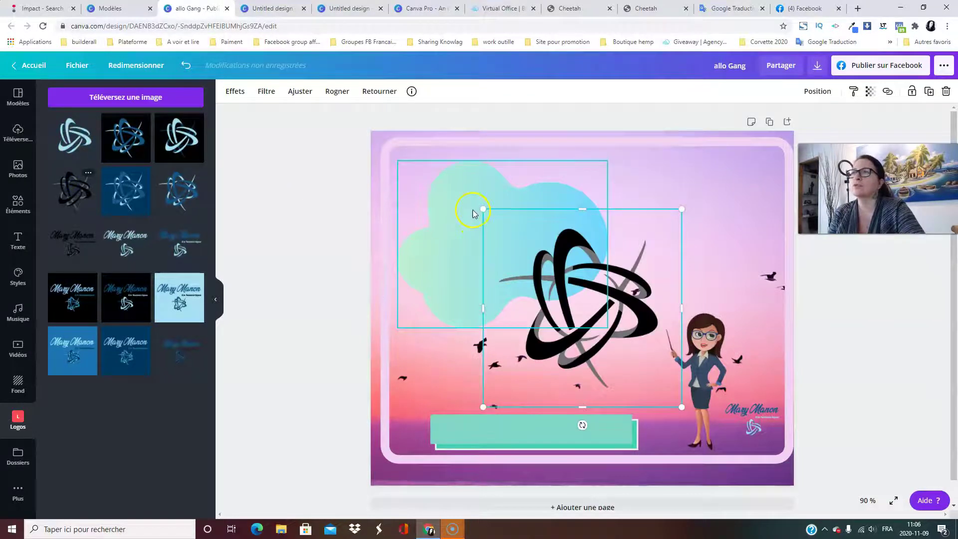
pyautogui.moveTo(550, 271); pyautogui.dragTo(596, 444)
pyautogui.click(541, 421)
pyautogui.moveTo(543, 392); pyautogui.dragTo(546, 372)
pyautogui.click(401, 145)
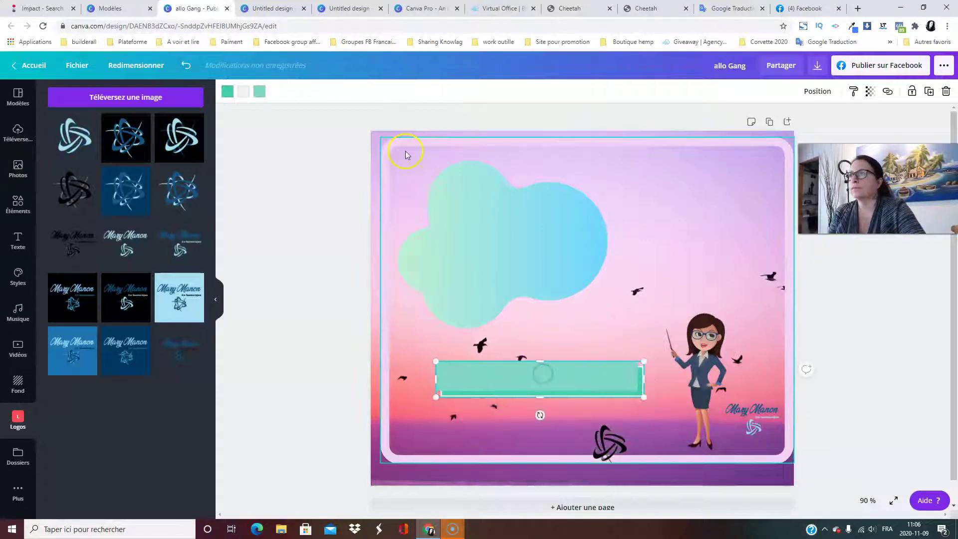
pyautogui.click(916, 73)
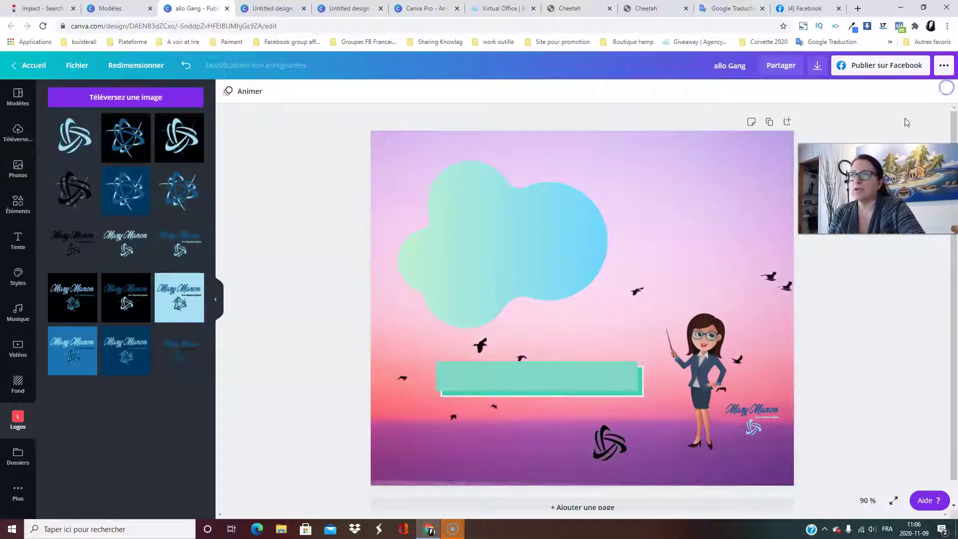
pyautogui.moveTo(630, 445); pyautogui.dragTo(594, 447)
# Fade the black logo to transparency 33 and move the script logo to bottom centre.
pyautogui.click(589, 439)
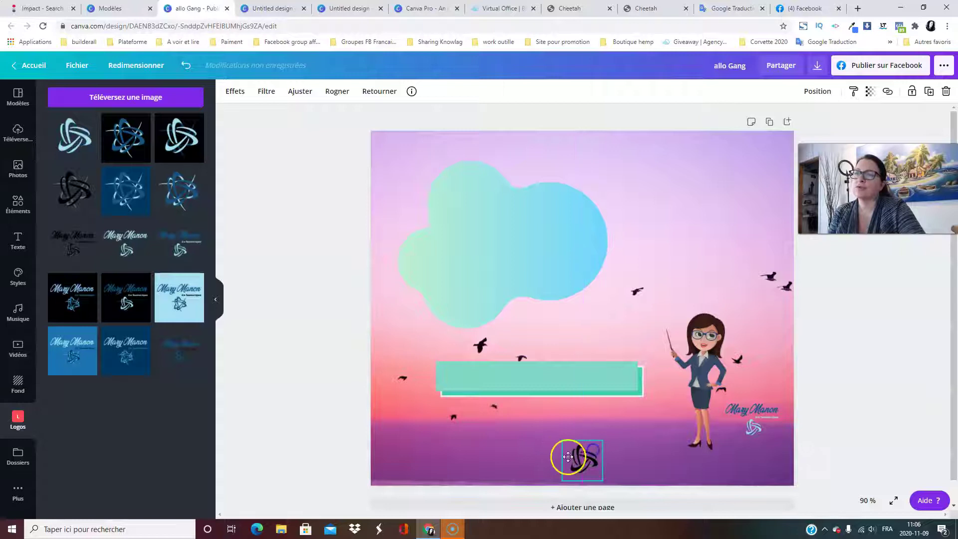
pyautogui.click(873, 92)
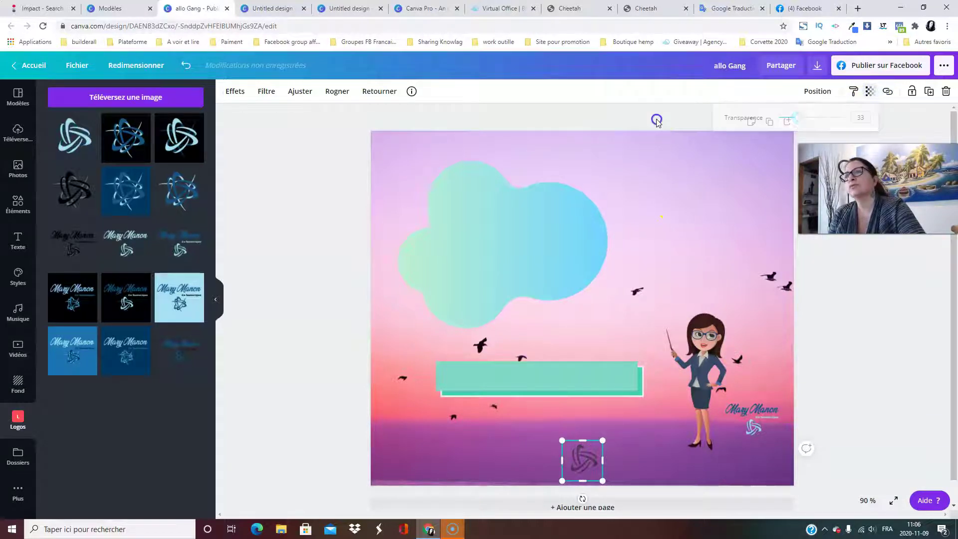
pyautogui.click(503, 153)
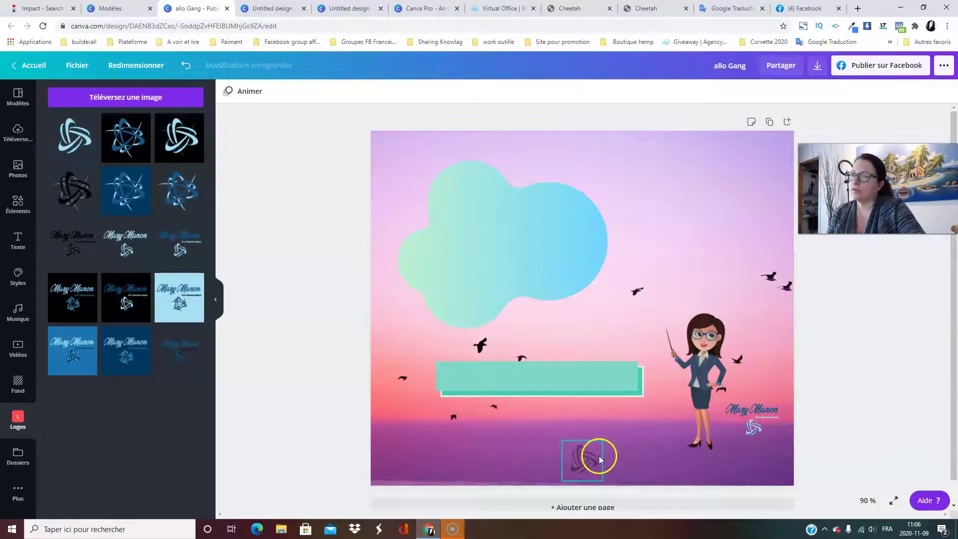
pyautogui.moveTo(751, 419); pyautogui.dragTo(524, 451)
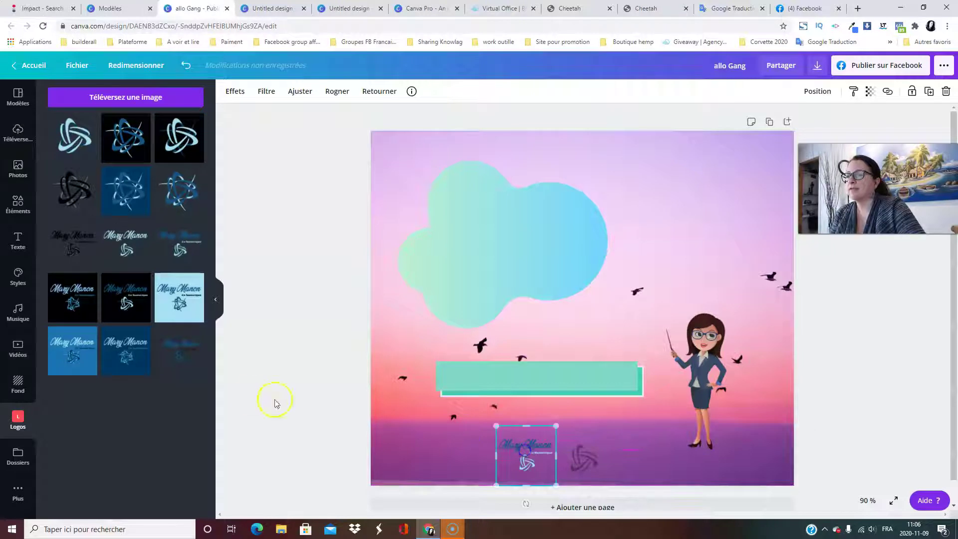
pyautogui.click(253, 396)
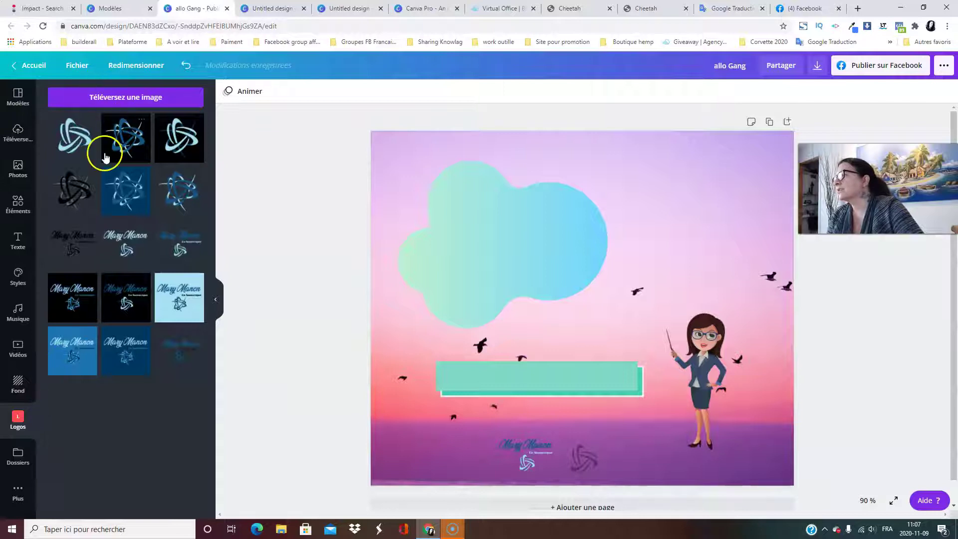
# Browse the apps list (Pexels, Pixabay, Google Drive, YouTube) and undo the script logo's move.
pyautogui.click(18, 463)
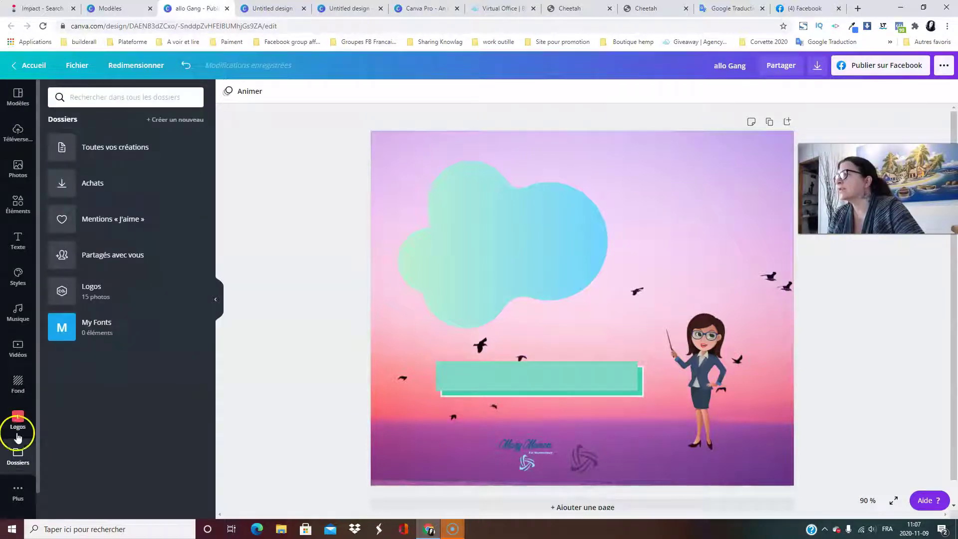
pyautogui.click(20, 494)
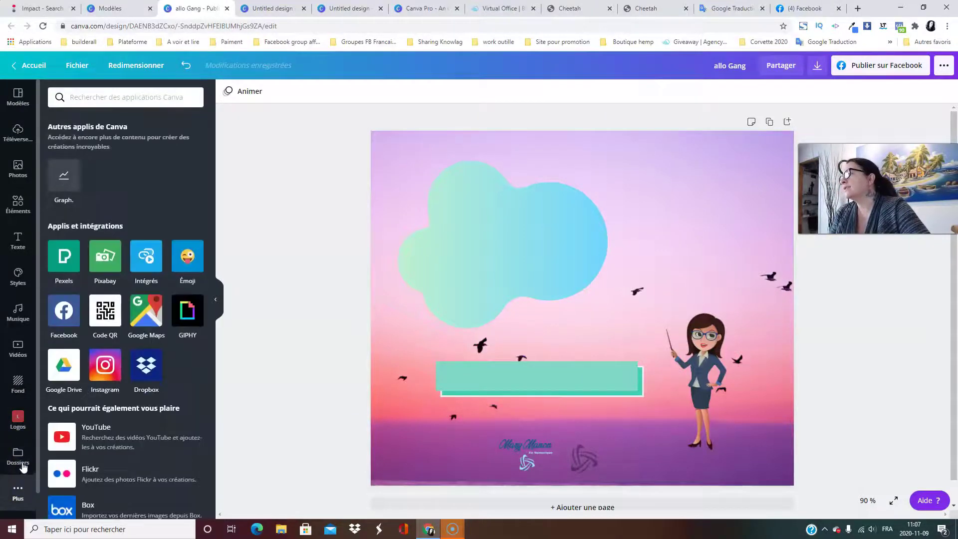
pyautogui.scroll(-2, 181, 344)
pyautogui.scroll(1, 189, 352)
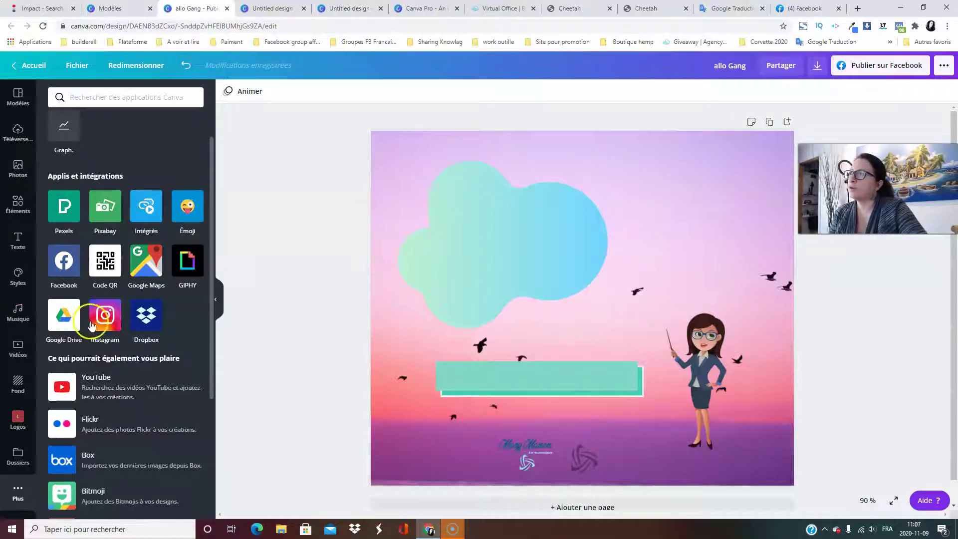
pyautogui.scroll(-2, 103, 300)
pyautogui.scroll(3, 140, 459)
pyautogui.scroll(-4, 132, 456)
pyautogui.scroll(4, 133, 451)
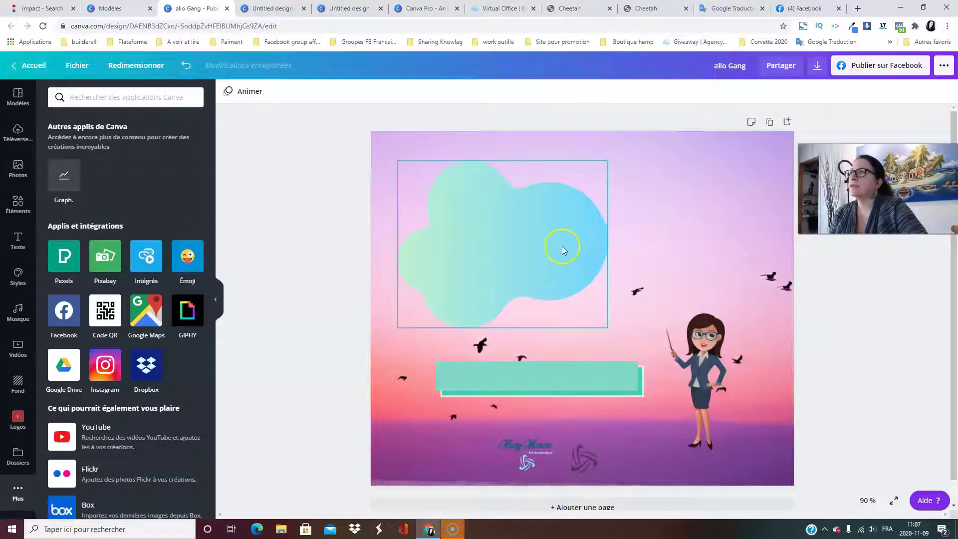
pyautogui.click(723, 158)
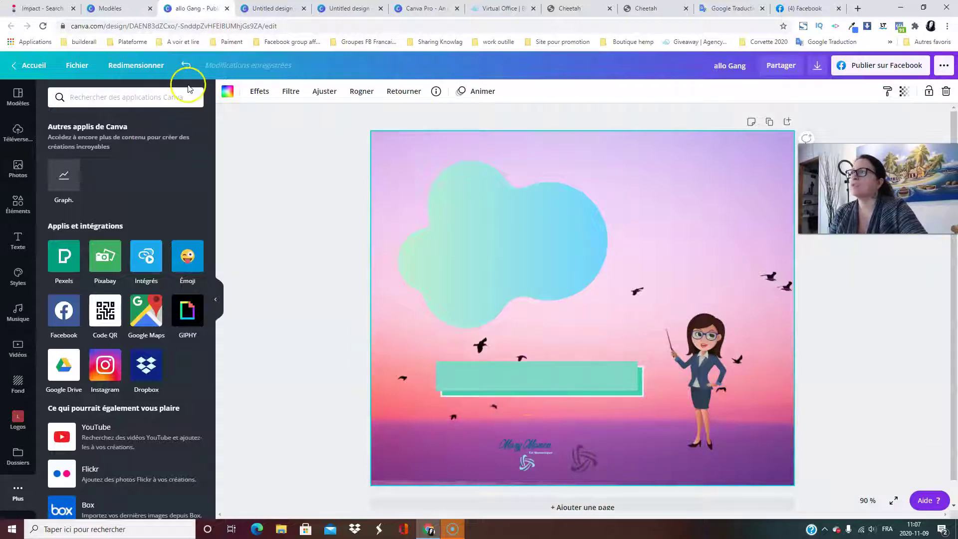
pyautogui.click(188, 68)
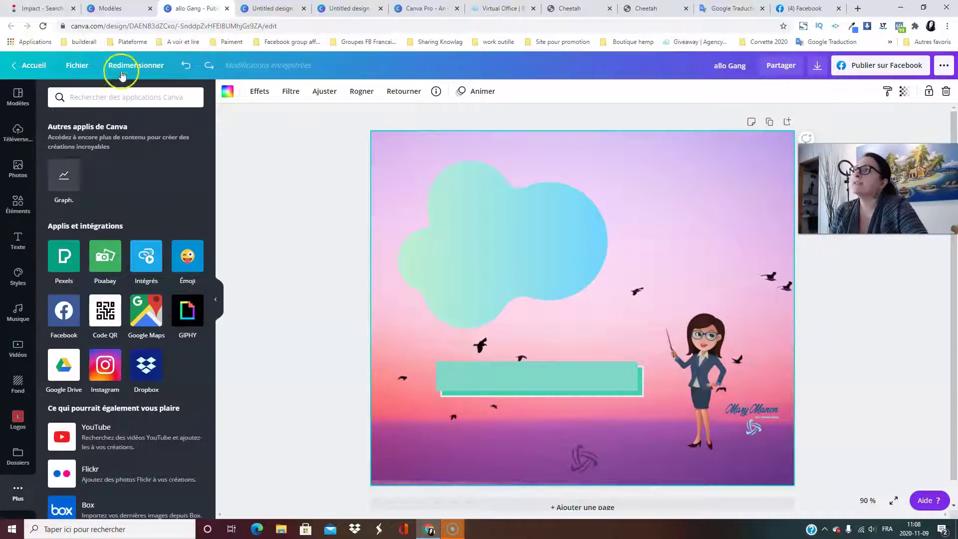
# Browse the recent and suggested sizes in the Redimensionner menu.
pyautogui.click(148, 69)
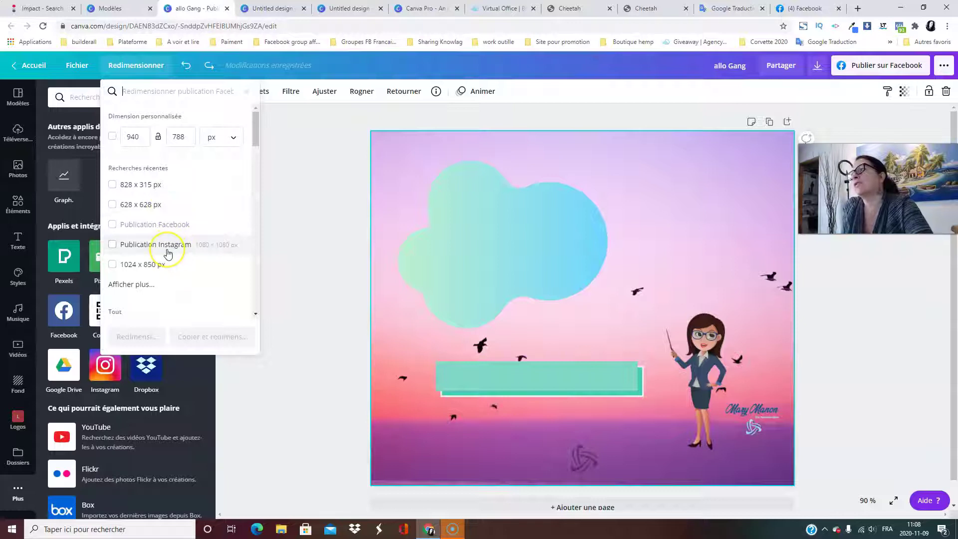
pyautogui.scroll(-1, 150, 247)
pyautogui.click(137, 236)
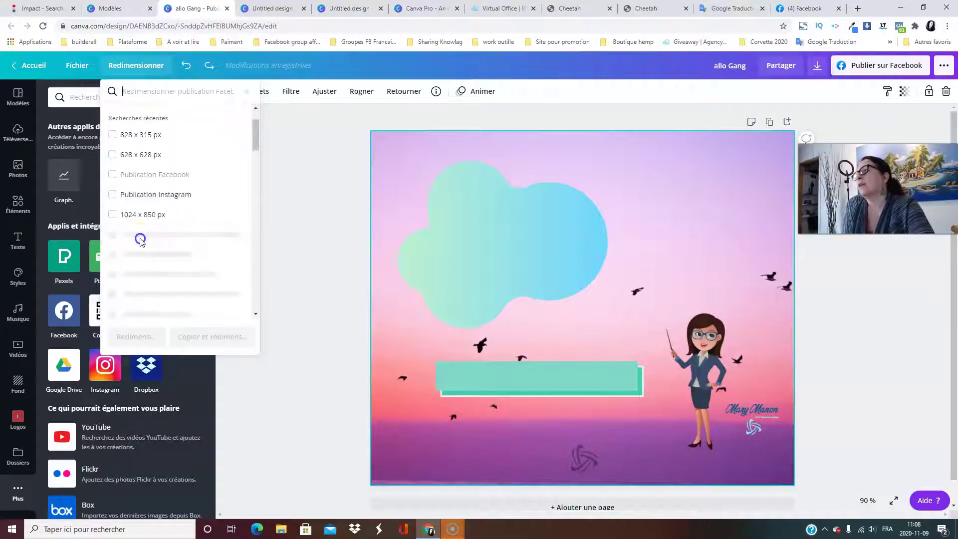
pyautogui.scroll(-3, 178, 234)
pyautogui.scroll(-5, 179, 237)
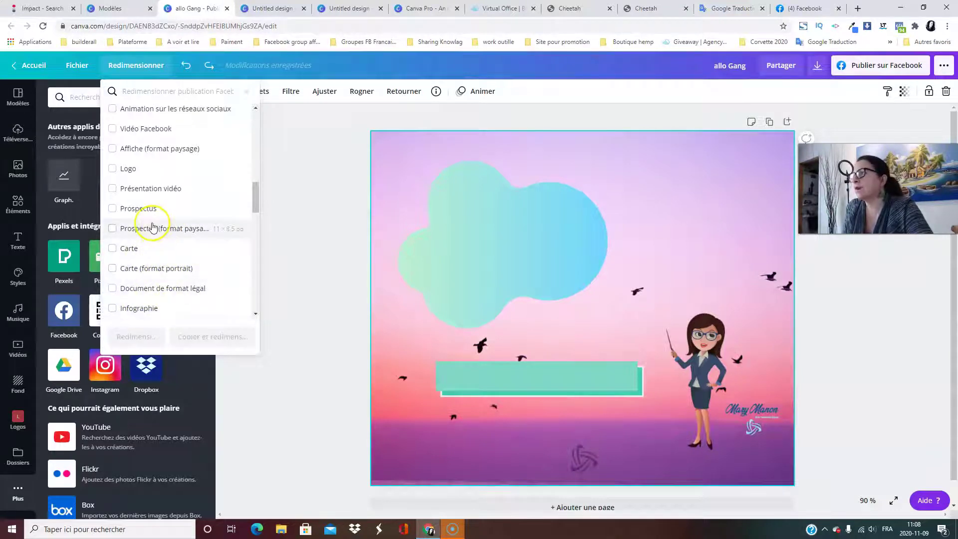
pyautogui.scroll(-5, 151, 235)
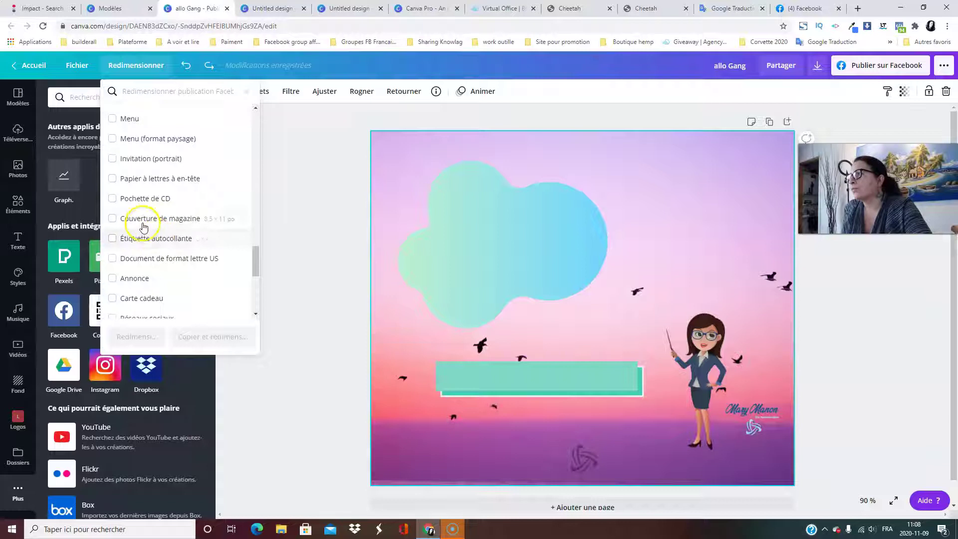
pyautogui.scroll(-5, 165, 217)
pyautogui.scroll(15, 167, 217)
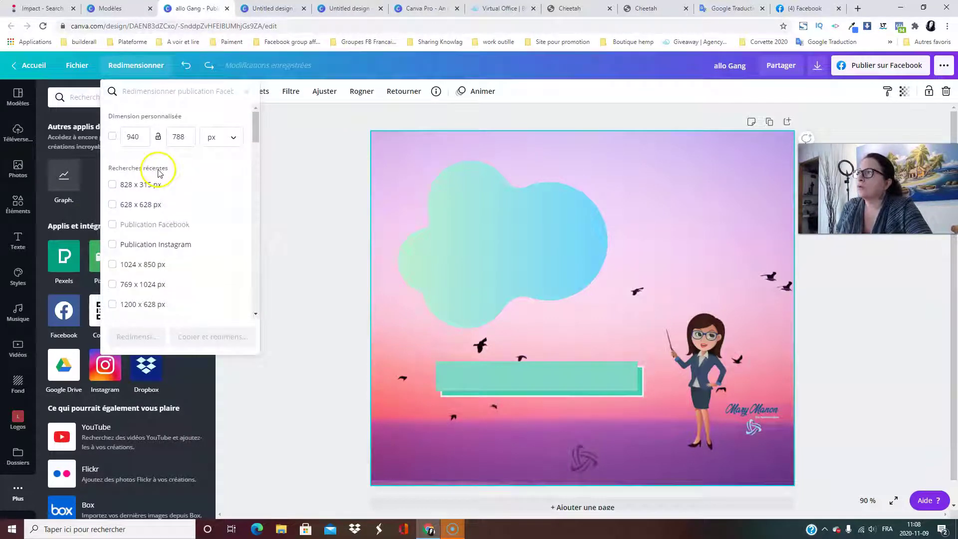
pyautogui.scroll(-3, 212, 214)
pyautogui.scroll(-5, 214, 220)
pyautogui.scroll(8, 214, 220)
pyautogui.scroll(-6, 215, 219)
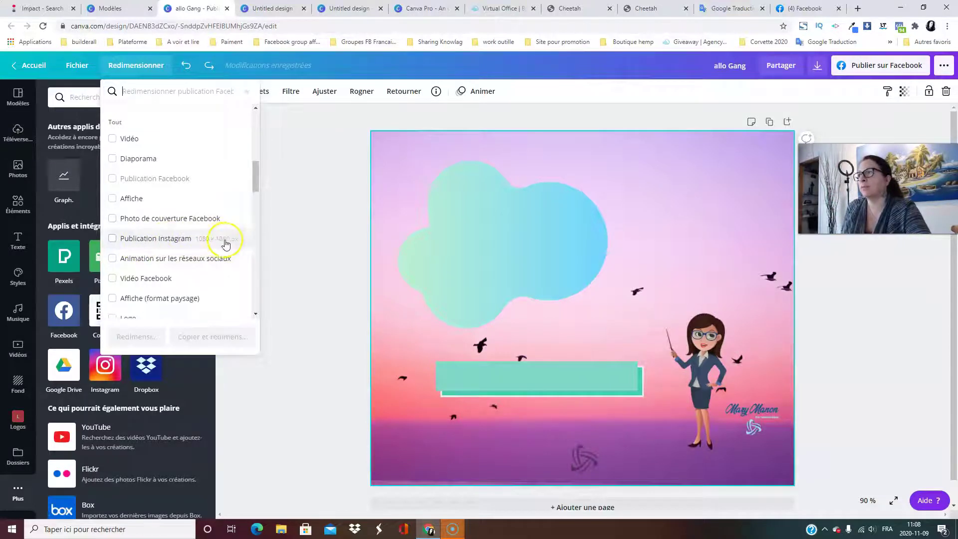
# Resize the design to Publication Instagram, 1080 × 1080.
pyautogui.click(112, 239)
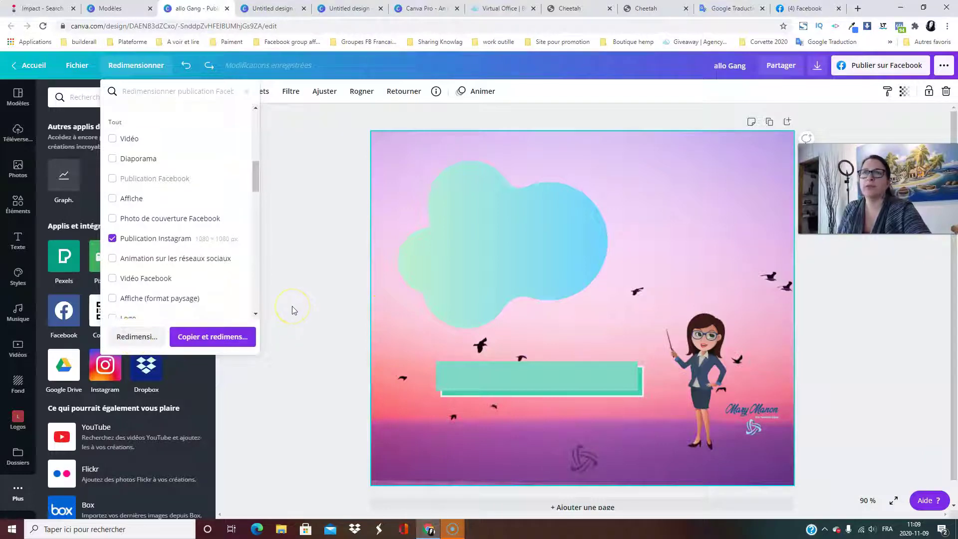
pyautogui.scroll(-1, 292, 319)
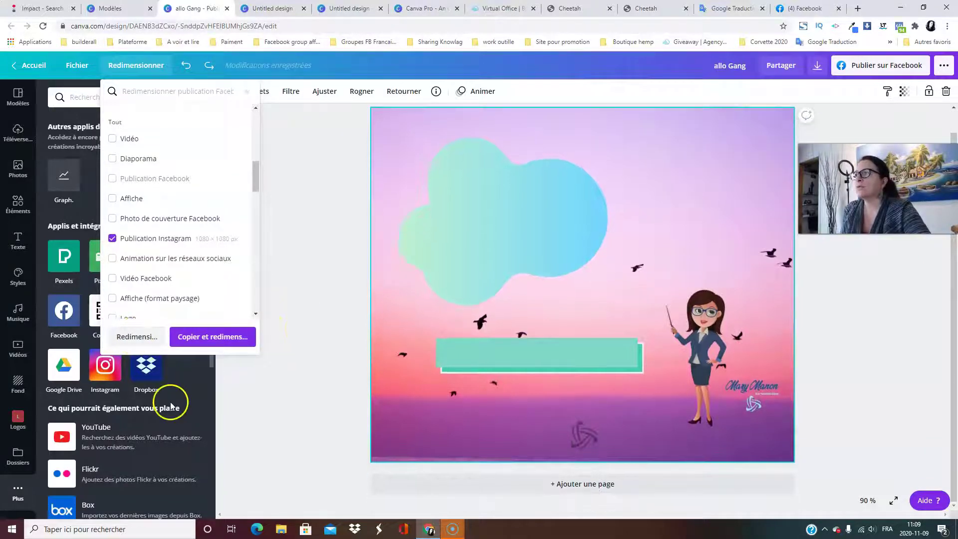
pyautogui.click(138, 338)
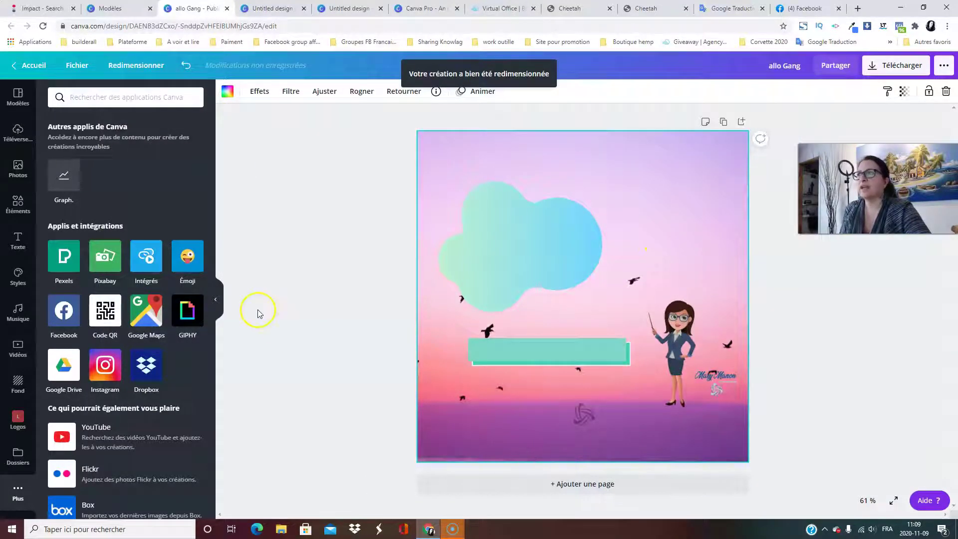
# Move the cloud up-left and the logo and teal banner lower, then show uploaded images.
pyautogui.moveTo(543, 242); pyautogui.dragTo(533, 201)
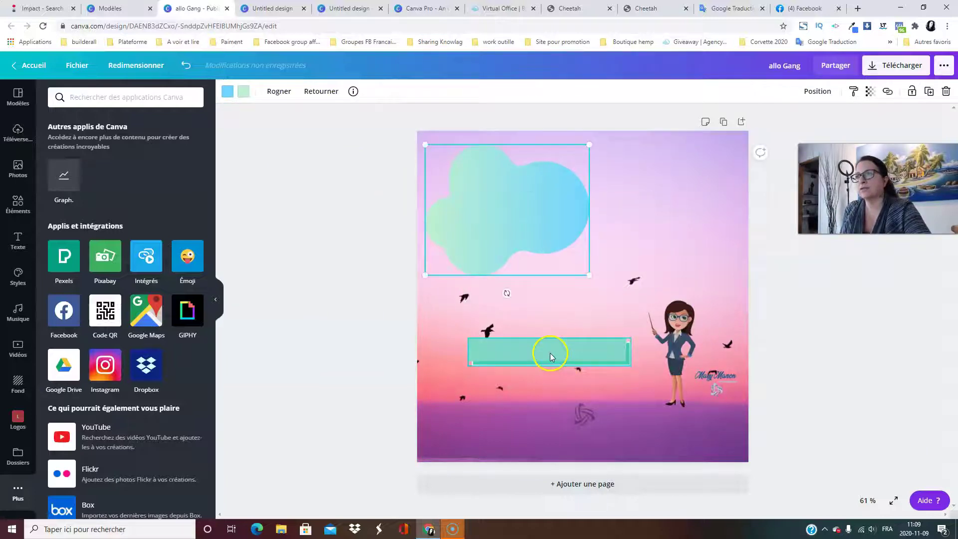
pyautogui.moveTo(592, 411); pyautogui.dragTo(594, 441)
pyautogui.moveTo(563, 343); pyautogui.dragTo(547, 390)
pyautogui.click(343, 320)
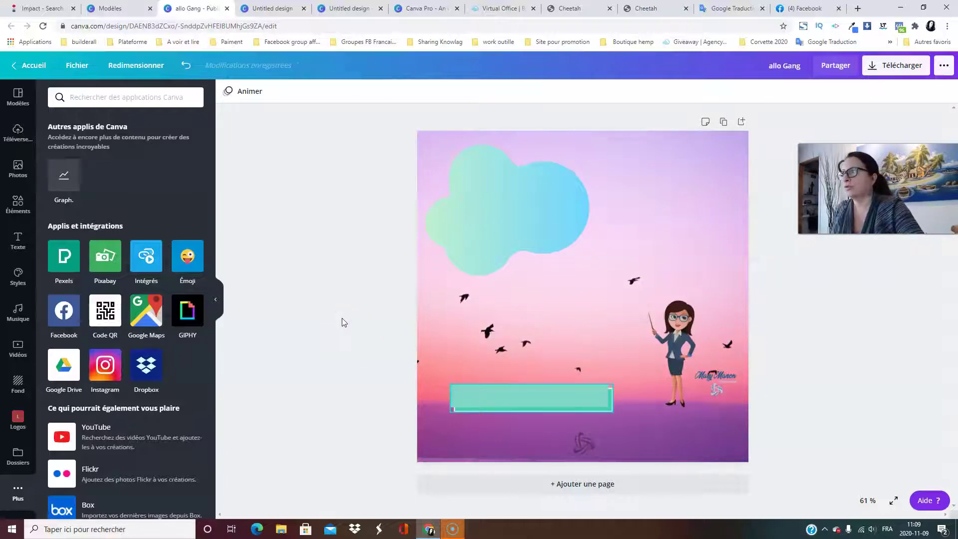
pyautogui.click(17, 131)
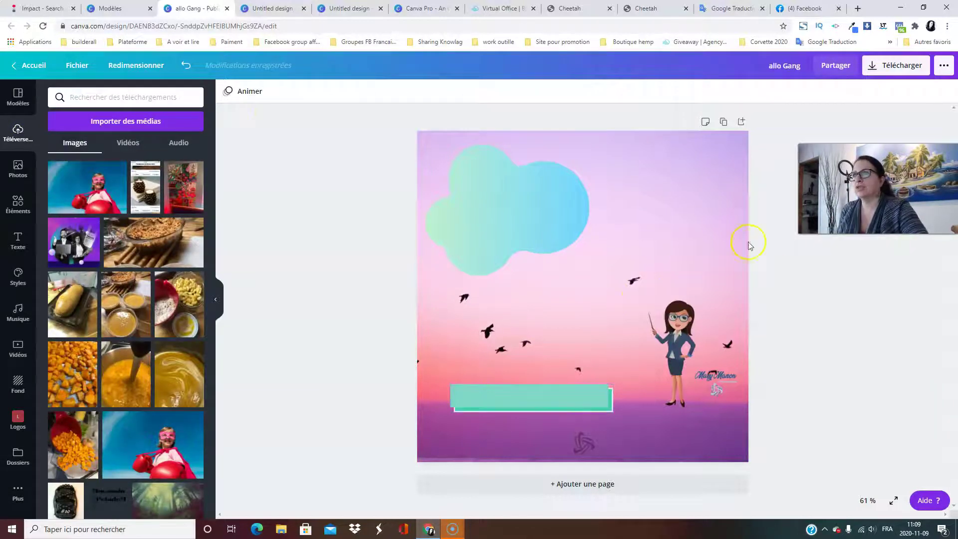
pyautogui.click(726, 183)
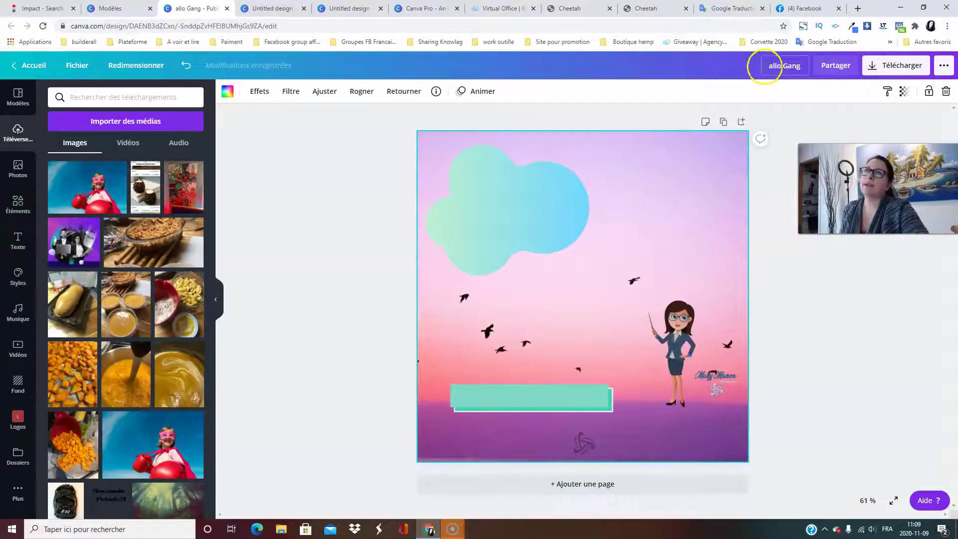
# Retitle the design 'test Canva' in the top bar, then check and close the Partager panel.
pyautogui.moveTo(804, 65); pyautogui.dragTo(750, 69)
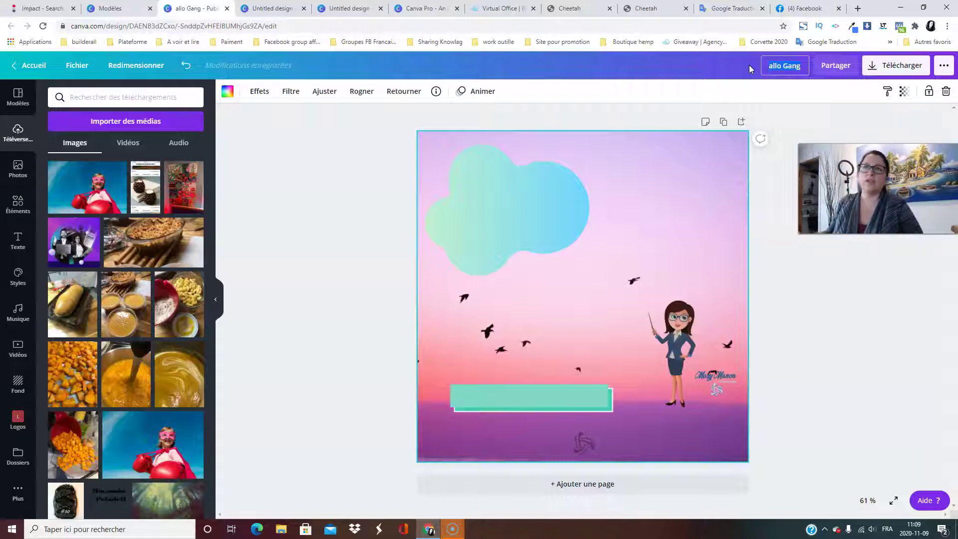
pyautogui.write('t')
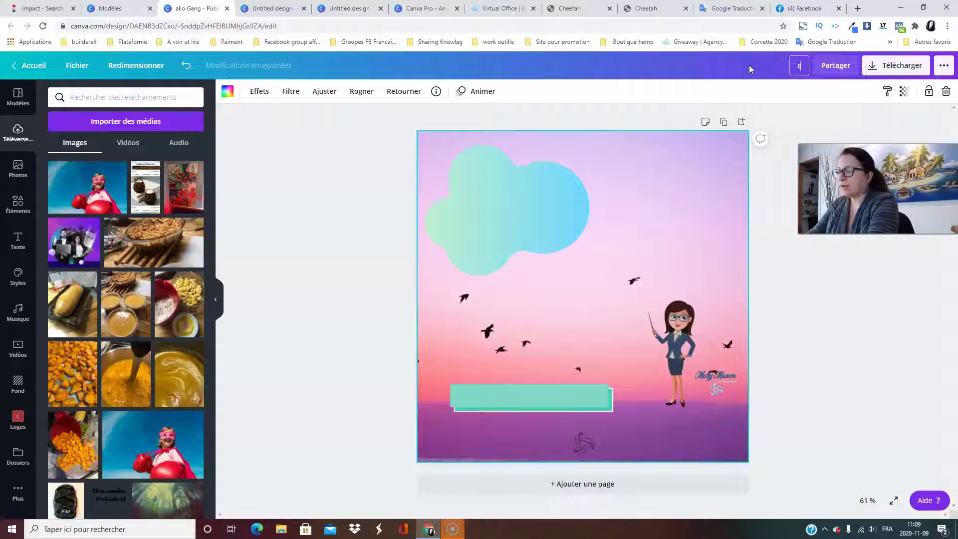
pyautogui.write('est Canva')
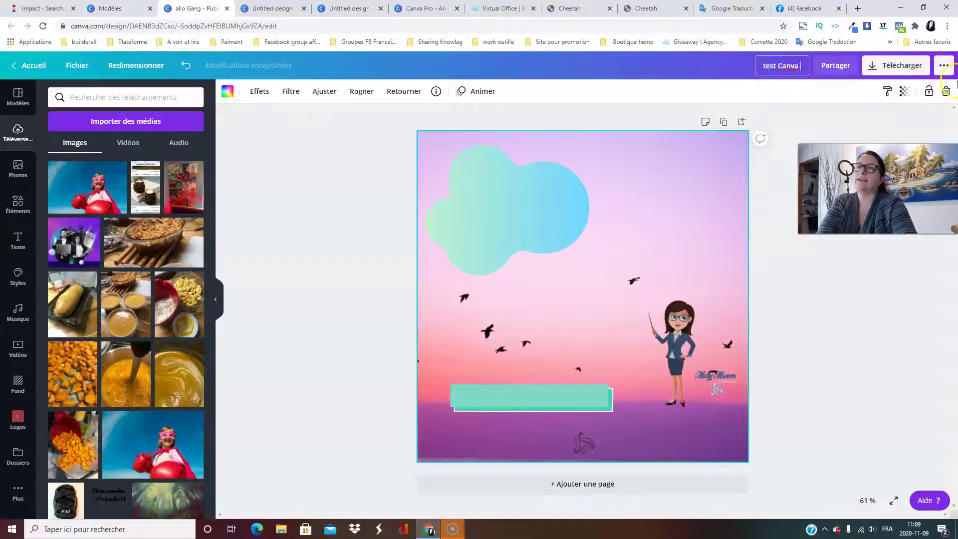
pyautogui.click(837, 66)
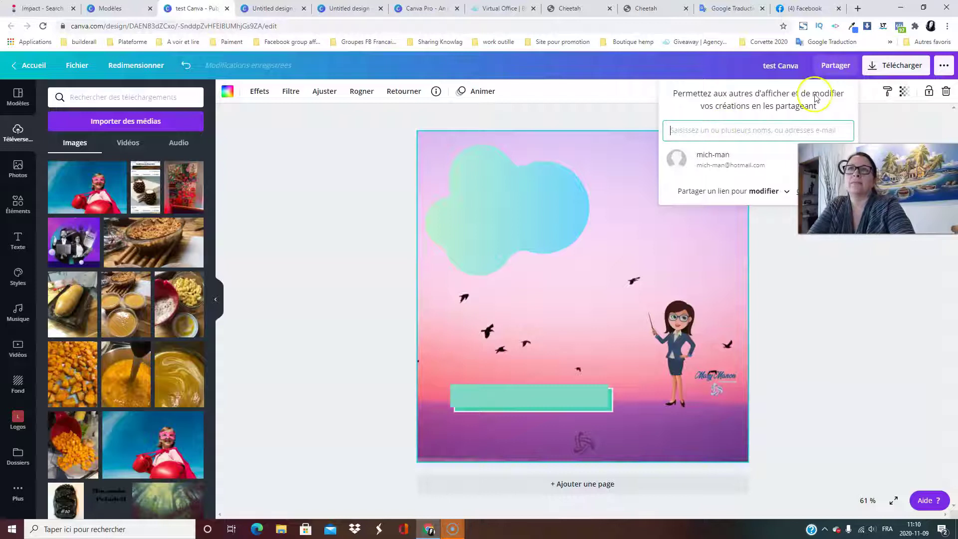
pyautogui.click(855, 71)
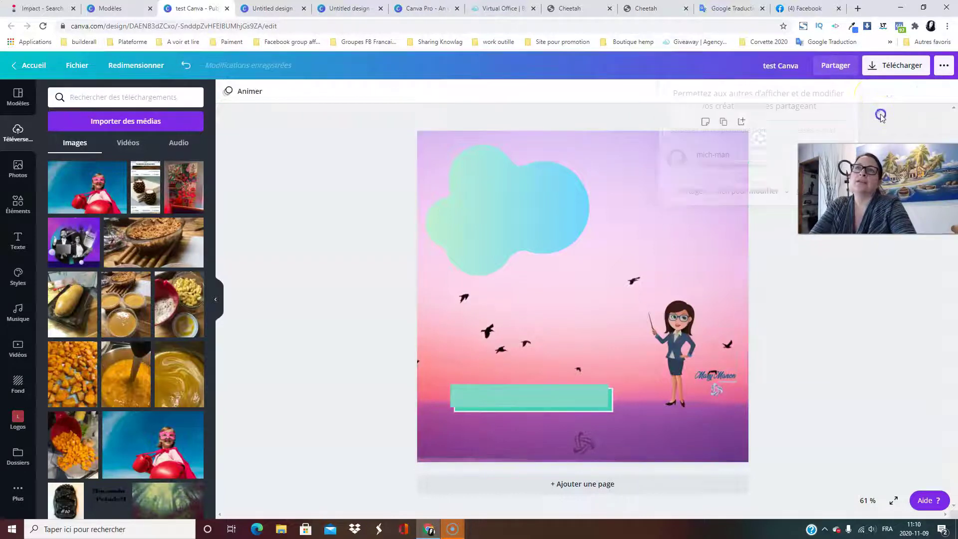
# Open the download settings, browse the JPG, PDF and MP4 file types, and keep PNG.
pyautogui.click(872, 68)
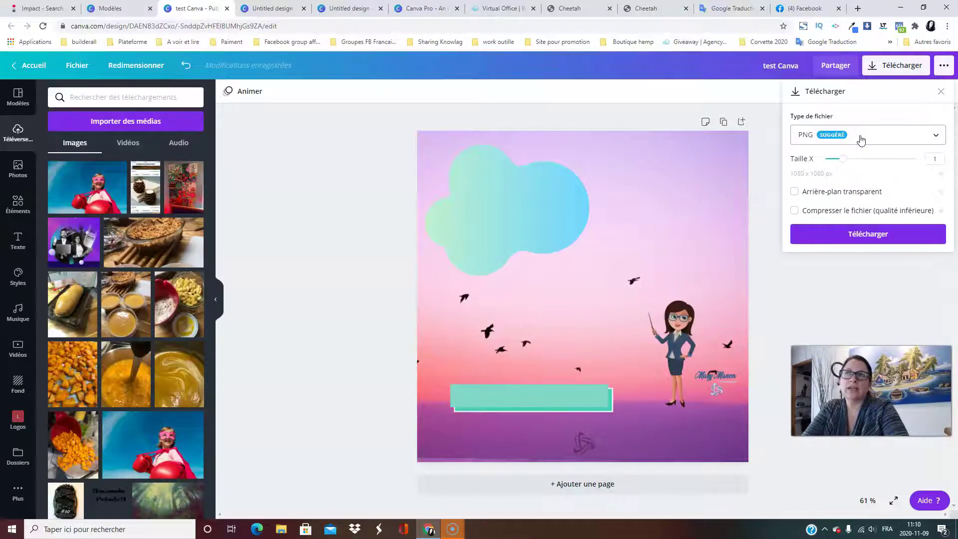
pyautogui.click(861, 140)
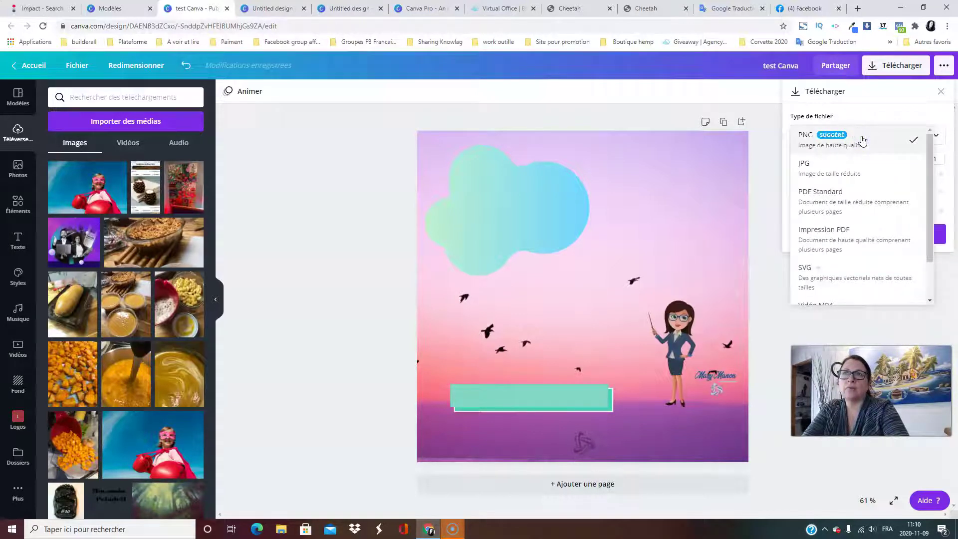
pyautogui.click(819, 173)
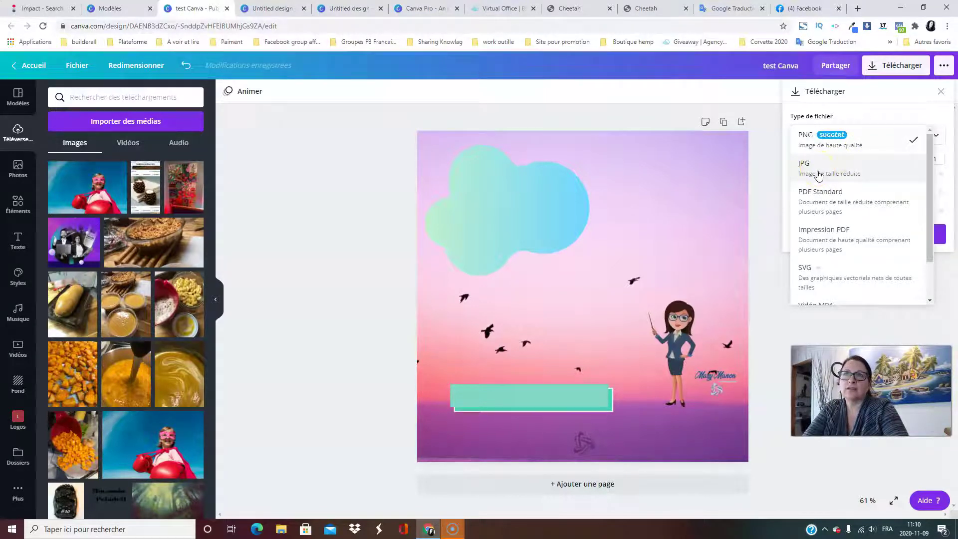
pyautogui.click(831, 174)
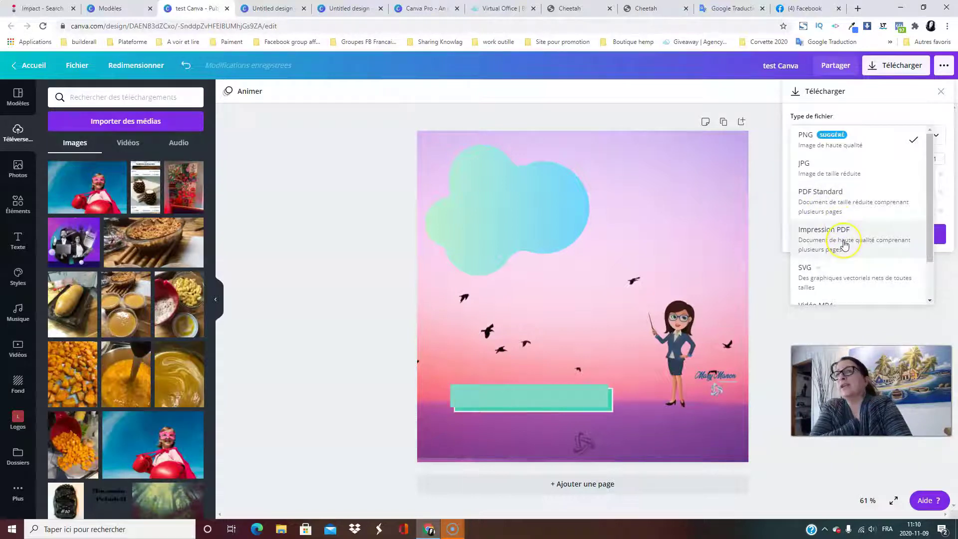
pyautogui.scroll(-1, 846, 245)
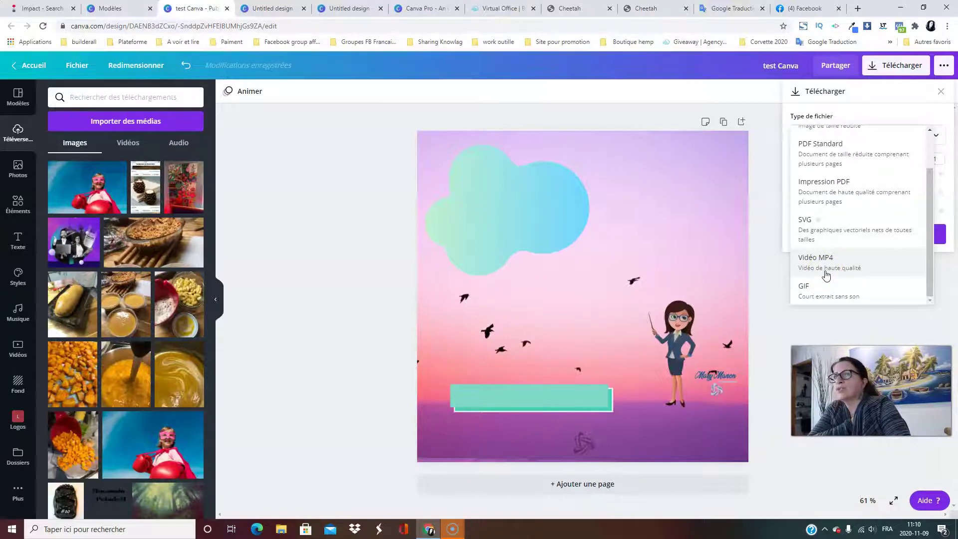
pyautogui.click(825, 263)
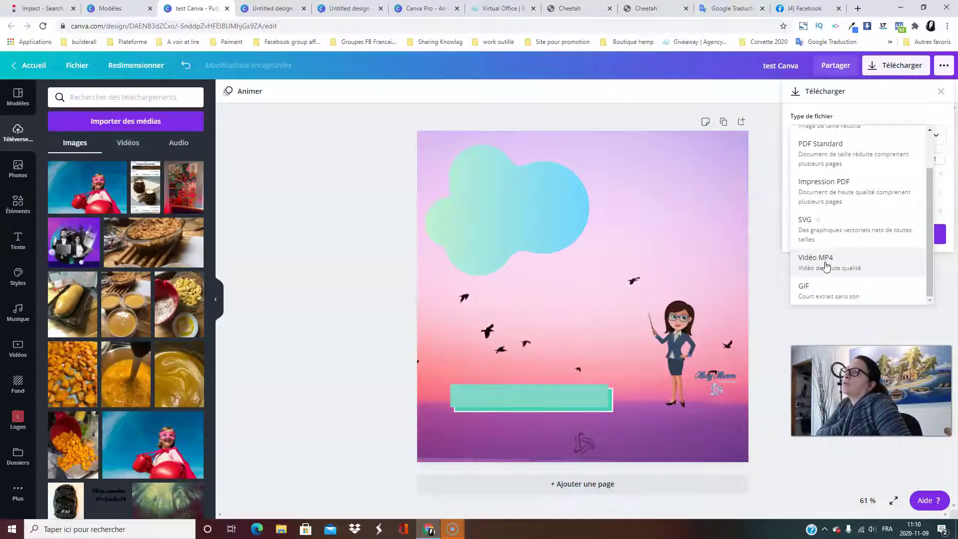
pyautogui.click(830, 259)
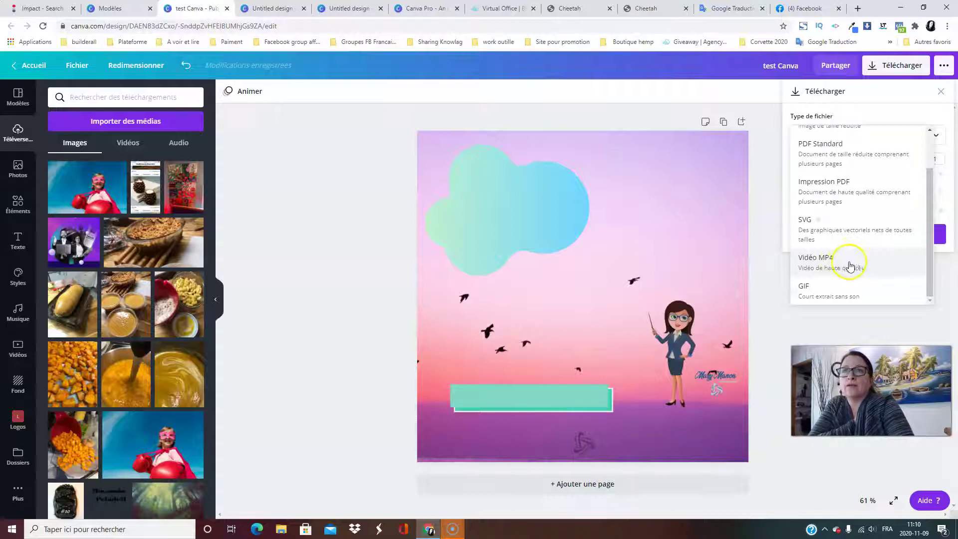
pyautogui.scroll(2, 848, 252)
pyautogui.click(825, 146)
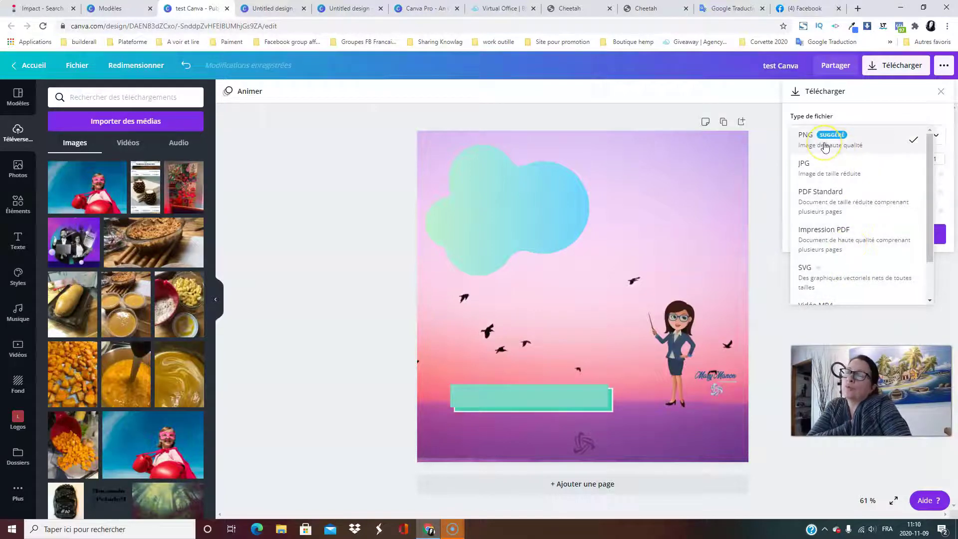
pyautogui.click(759, 155)
pyautogui.click(827, 173)
# Leave the download options and select the cloud shape on the page.
pyautogui.click(795, 193)
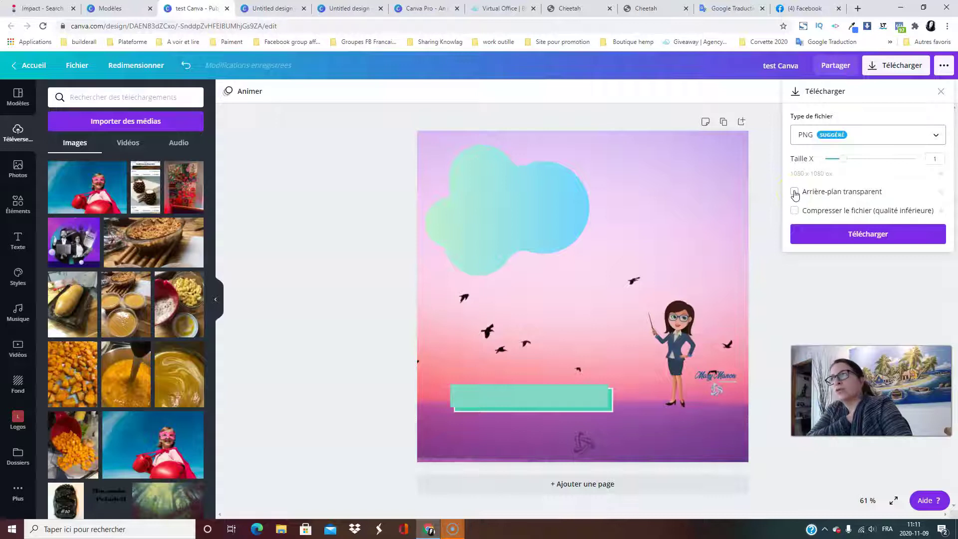
pyautogui.click(794, 192)
pyautogui.click(466, 227)
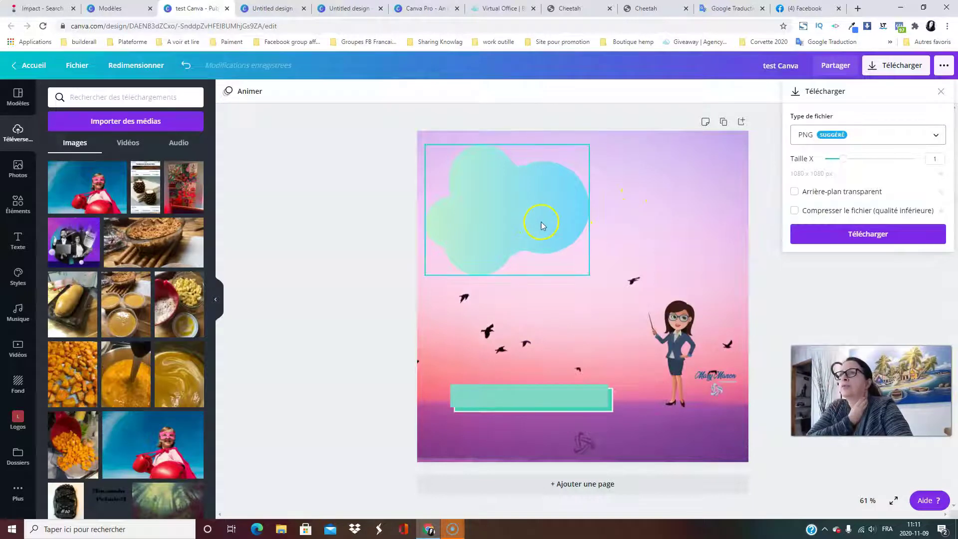
# Add the boxing-girl photo, enlarge and centre it, and shift the cloud right.
pyautogui.click(664, 182)
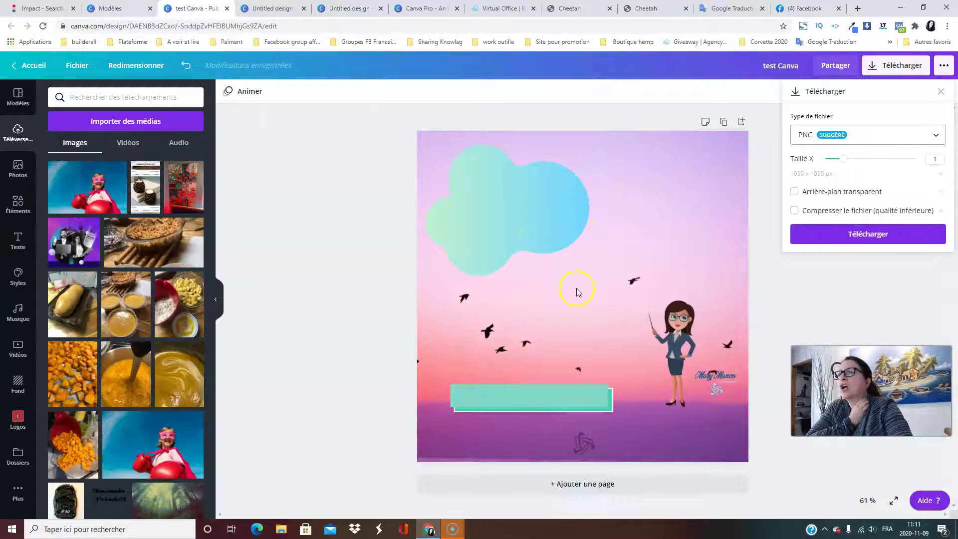
pyautogui.click(149, 437)
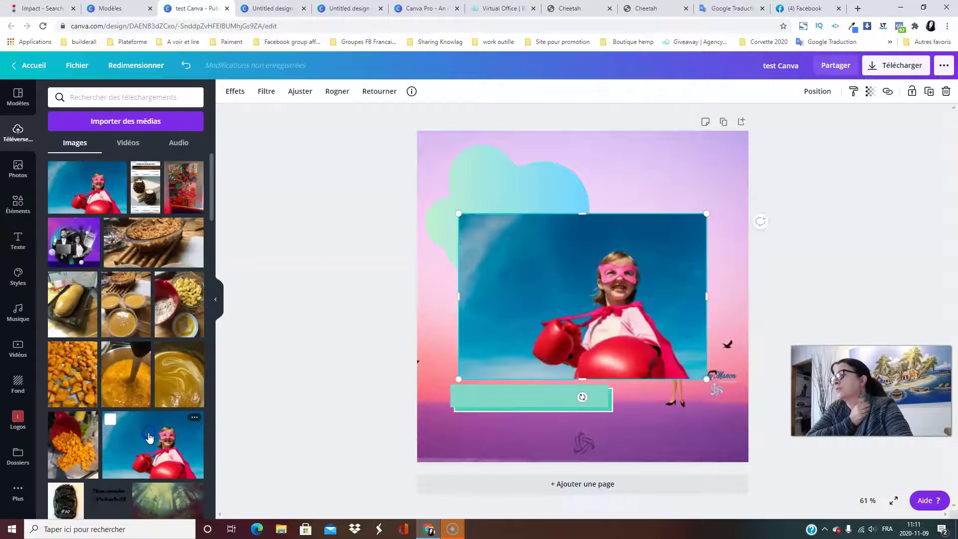
pyautogui.moveTo(457, 213); pyautogui.dragTo(417, 186)
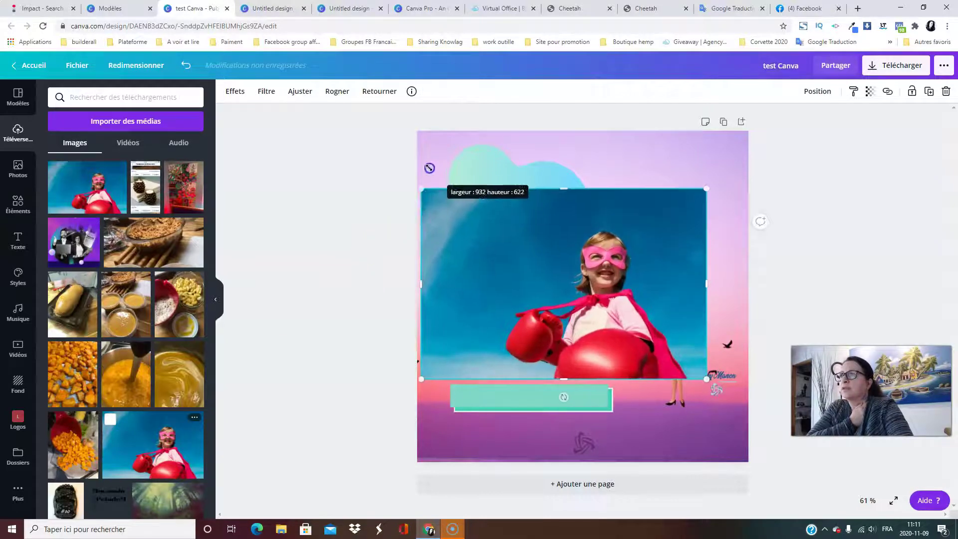
pyautogui.moveTo(520, 224); pyautogui.dragTo(570, 317)
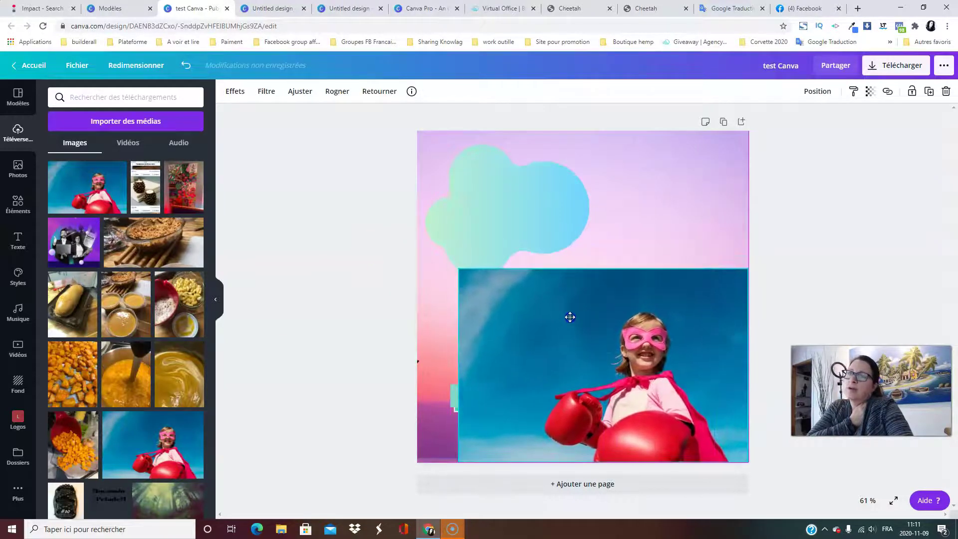
pyautogui.moveTo(518, 208); pyautogui.dragTo(613, 190)
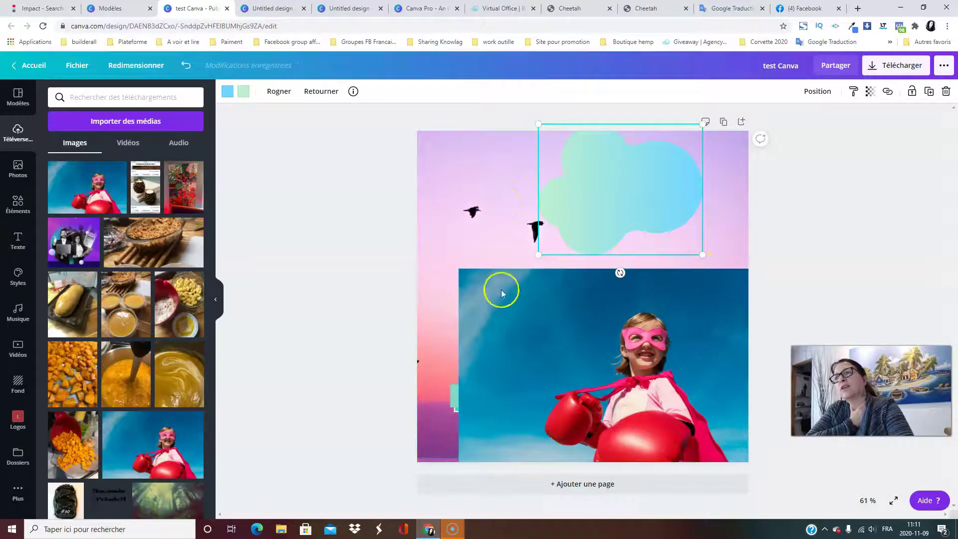
pyautogui.click(586, 316)
pyautogui.moveTo(586, 317); pyautogui.dragTo(497, 306)
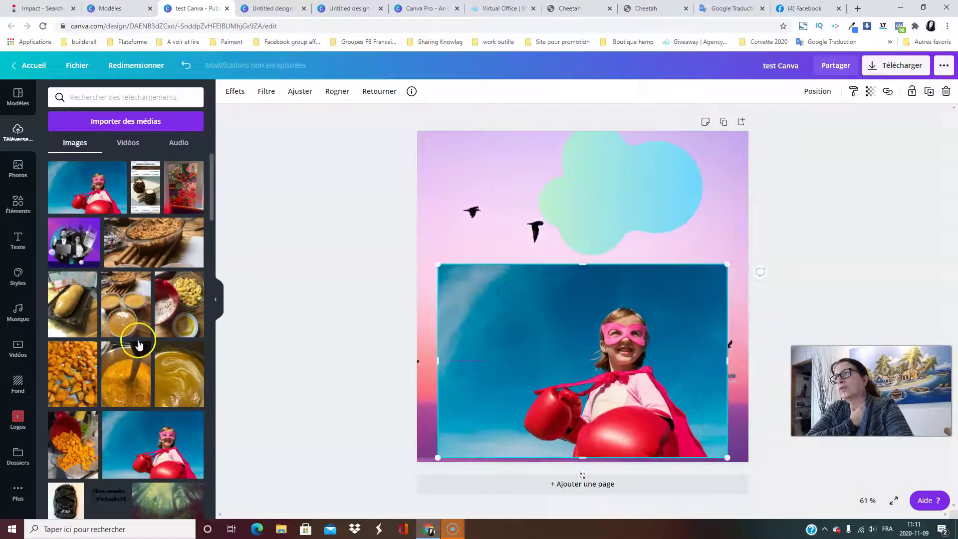
# Raise the girl photo higher on the page, nudging it slightly up and left.
pyautogui.scroll(-8, 103, 278)
pyautogui.scroll(3, 103, 278)
pyautogui.scroll(-5, 101, 291)
pyautogui.scroll(-5, 101, 290)
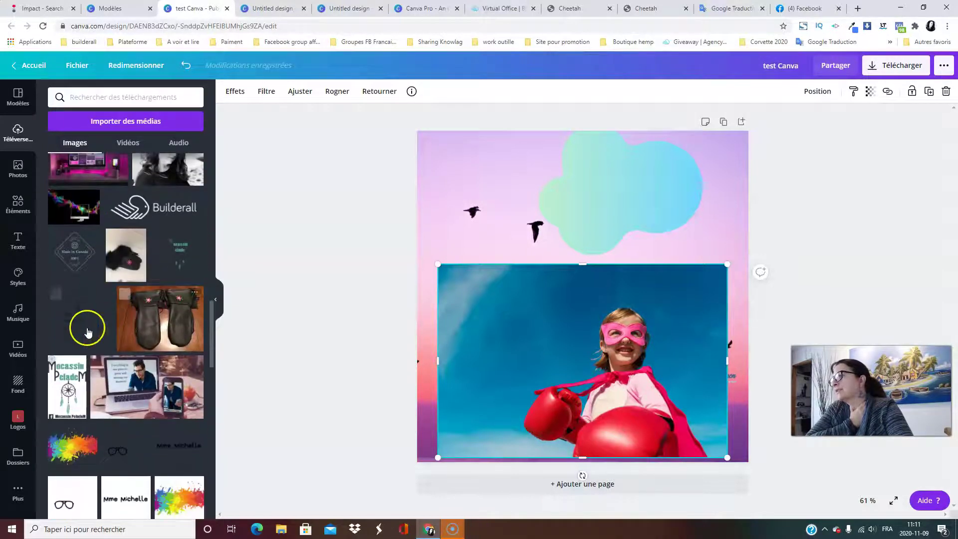
pyautogui.scroll(-1, 164, 344)
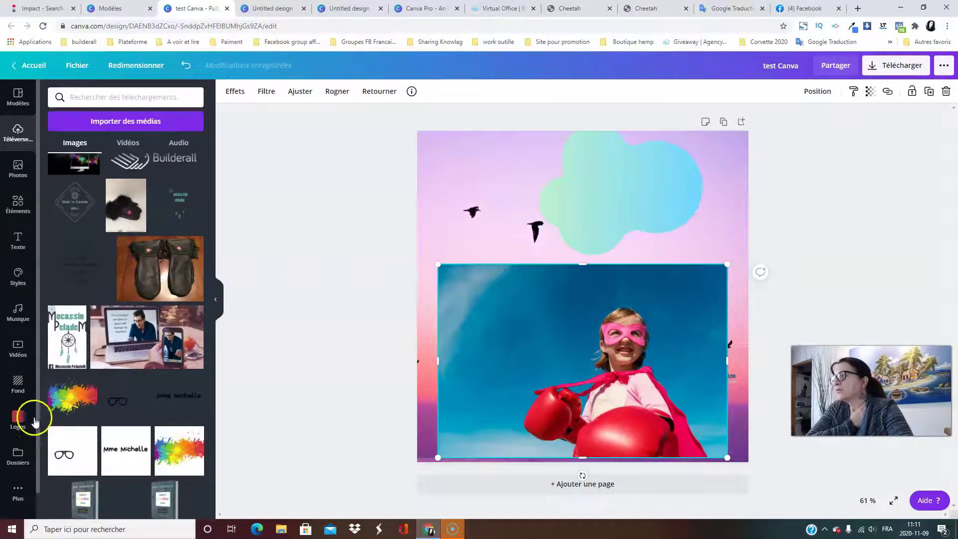
pyautogui.scroll(-6, 202, 409)
pyautogui.scroll(-8, 204, 418)
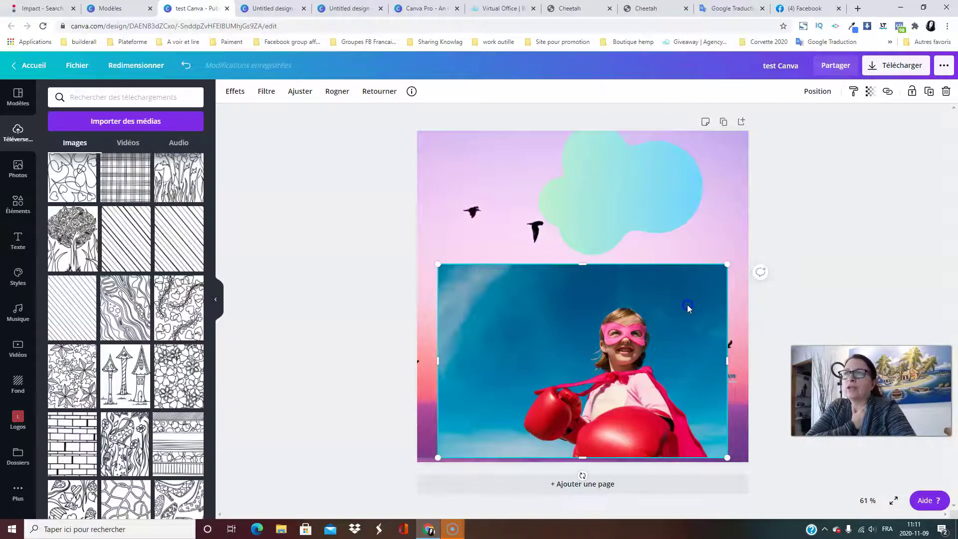
pyautogui.moveTo(687, 304); pyautogui.dragTo(680, 250)
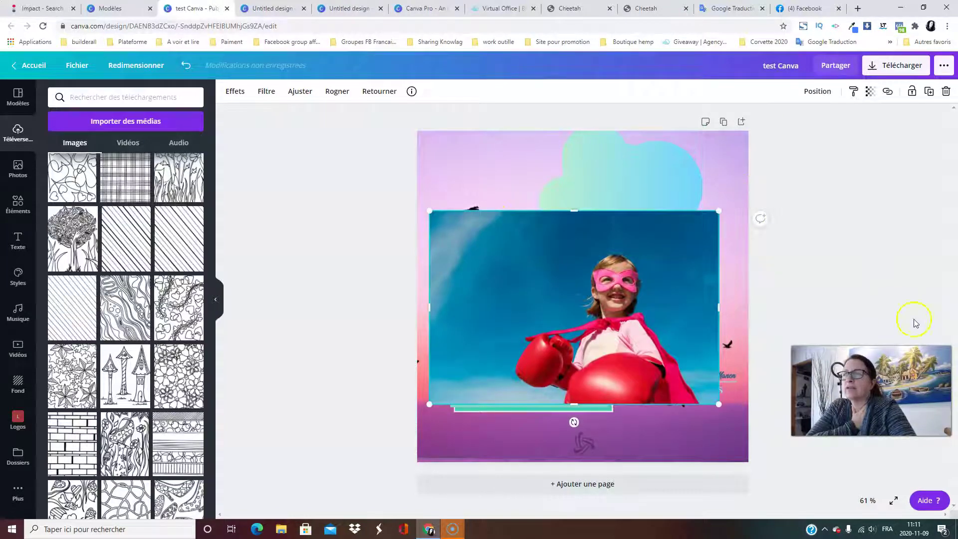
pyautogui.scroll(-10, 188, 267)
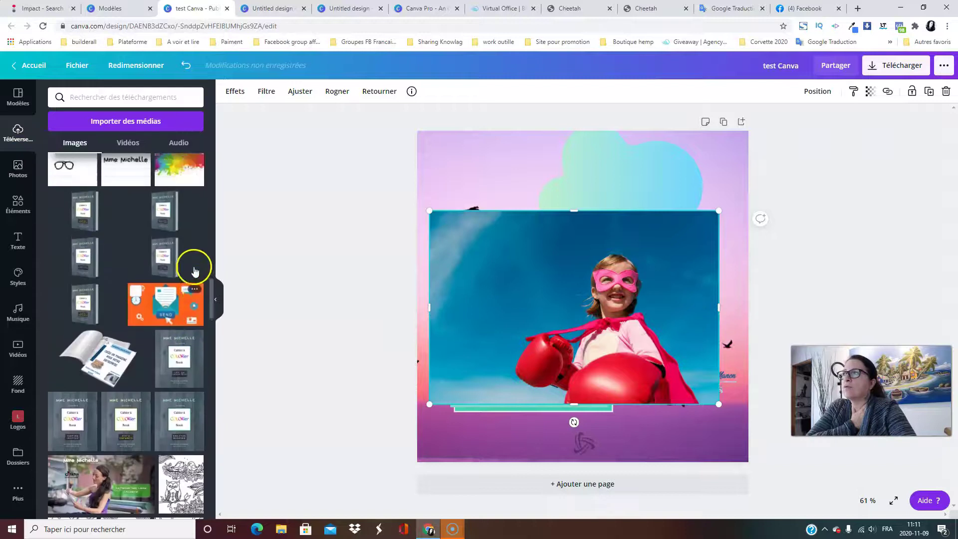
pyautogui.scroll(6, 157, 204)
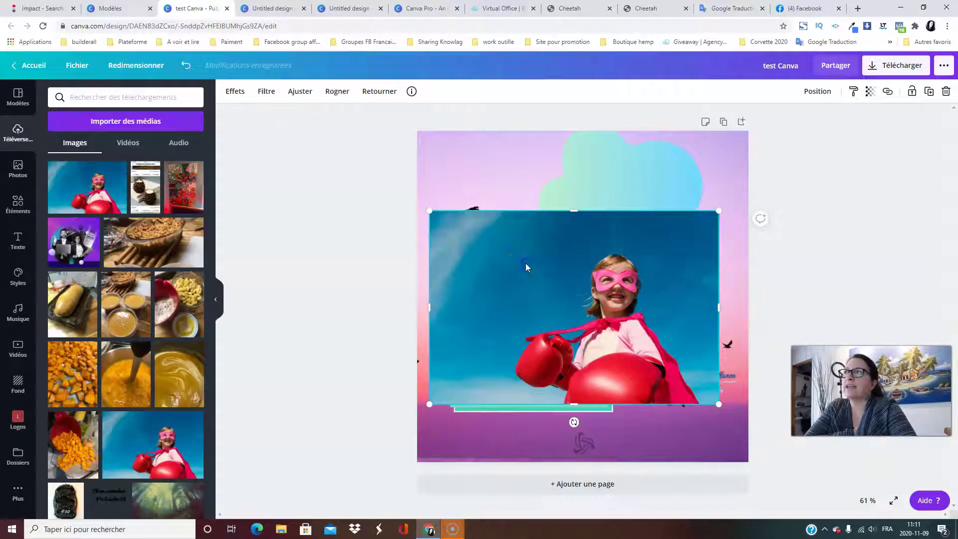
pyautogui.moveTo(586, 290); pyautogui.dragTo(540, 226)
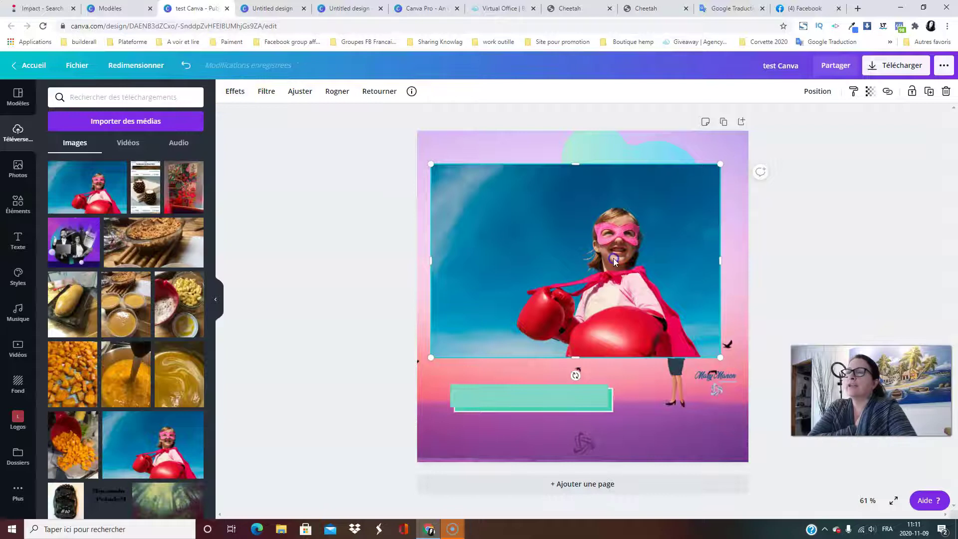
pyautogui.moveTo(614, 259); pyautogui.dragTo(596, 254)
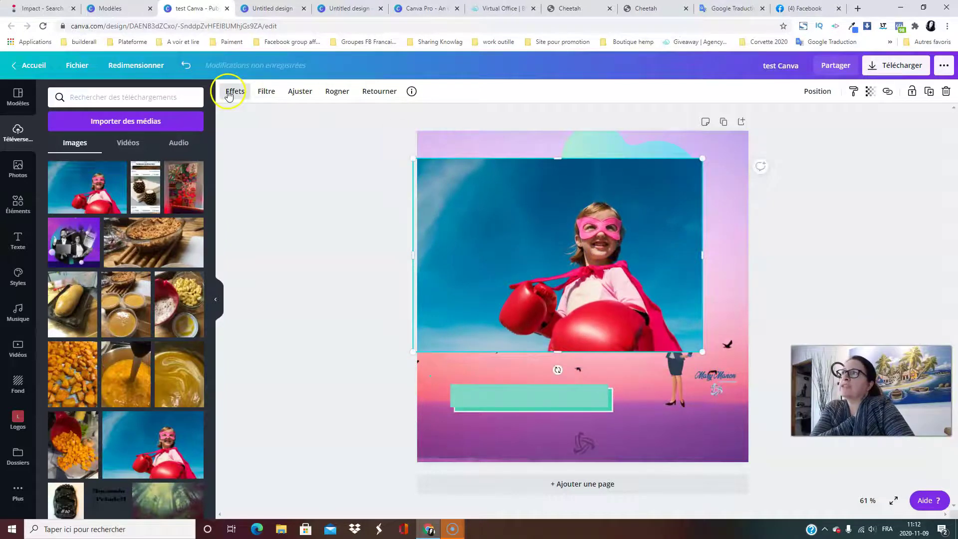
# Remove the blue-sky background from the girl photo with the Background Remover effect.
pyautogui.click(229, 94)
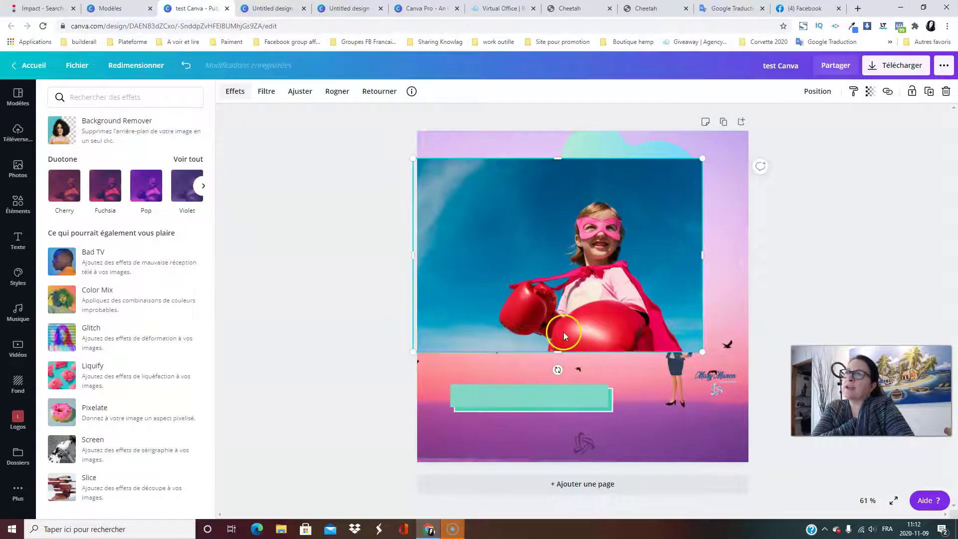
pyautogui.moveTo(583, 236); pyautogui.dragTo(592, 223)
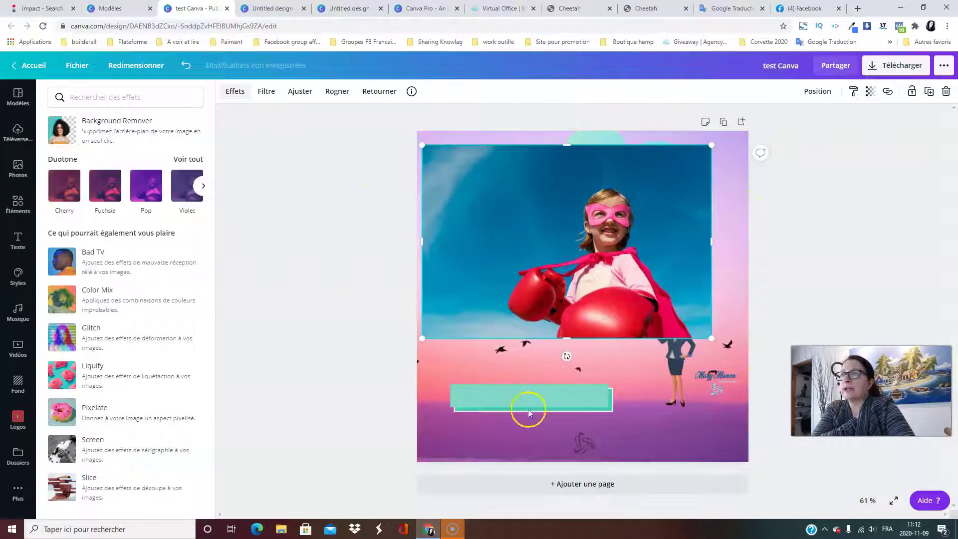
pyautogui.moveTo(537, 195)
pyautogui.mouseDown()
pyautogui.moveTo(552, 210)
pyautogui.moveTo(537, 202)
pyautogui.mouseUp()
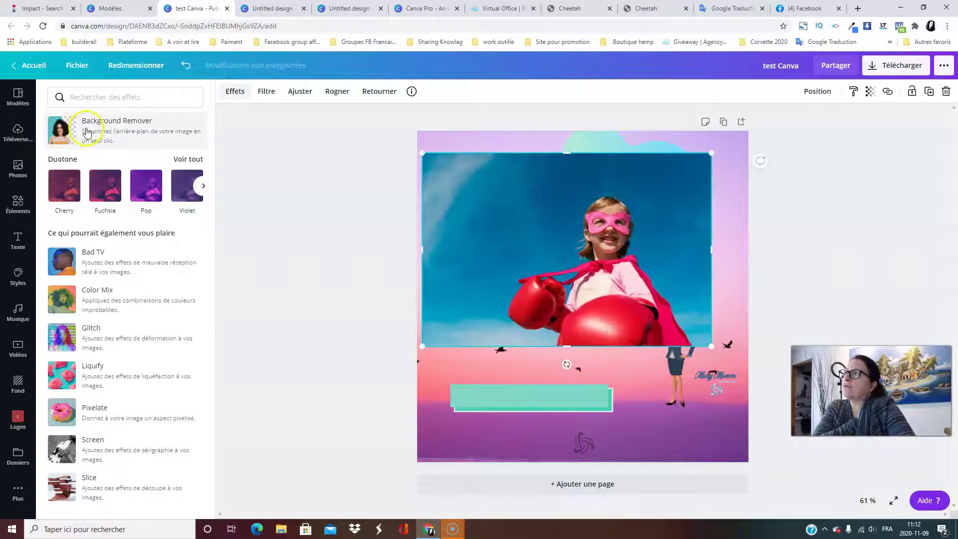
pyautogui.click(87, 131)
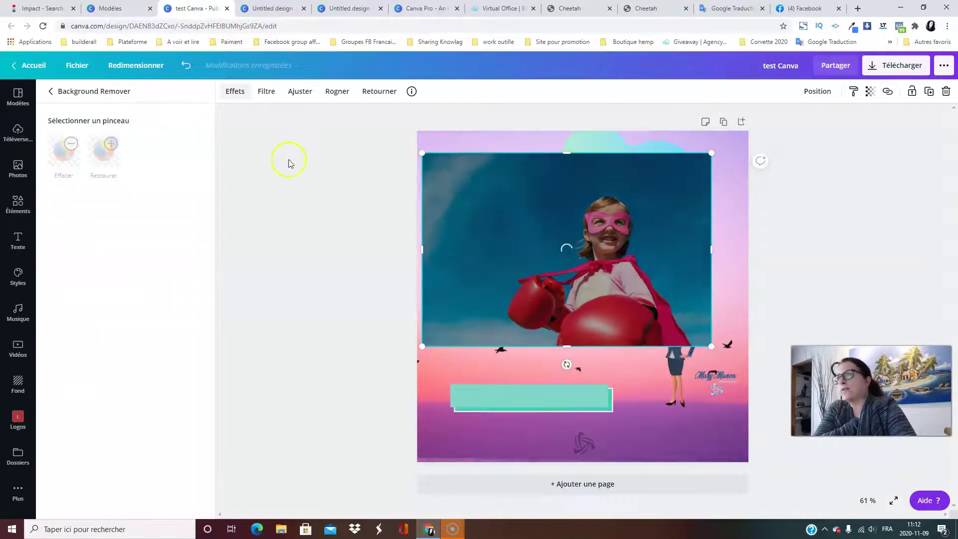
pyautogui.click(317, 367)
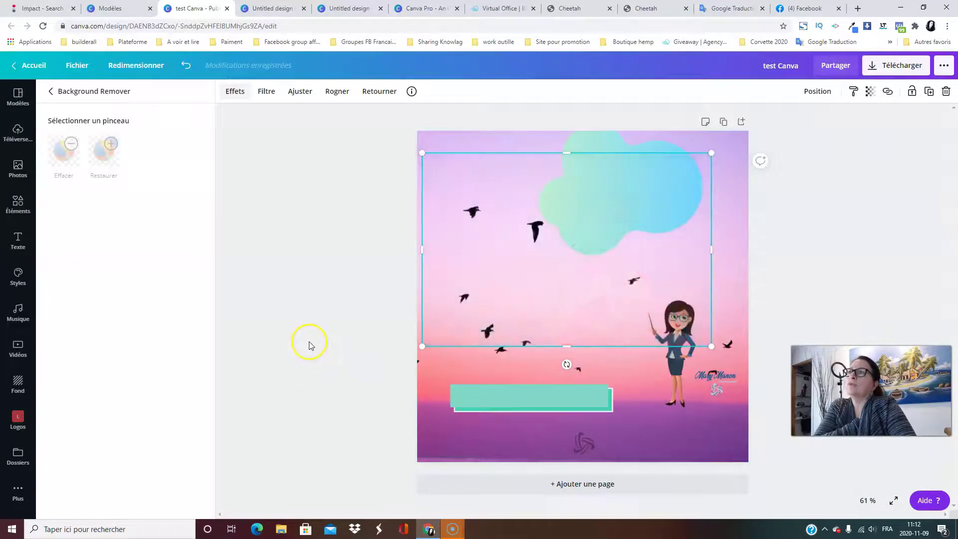
# Move the cut-out girl to the lower right and delete the bird-and-sky background image.
pyautogui.moveTo(619, 292); pyautogui.dragTo(603, 341)
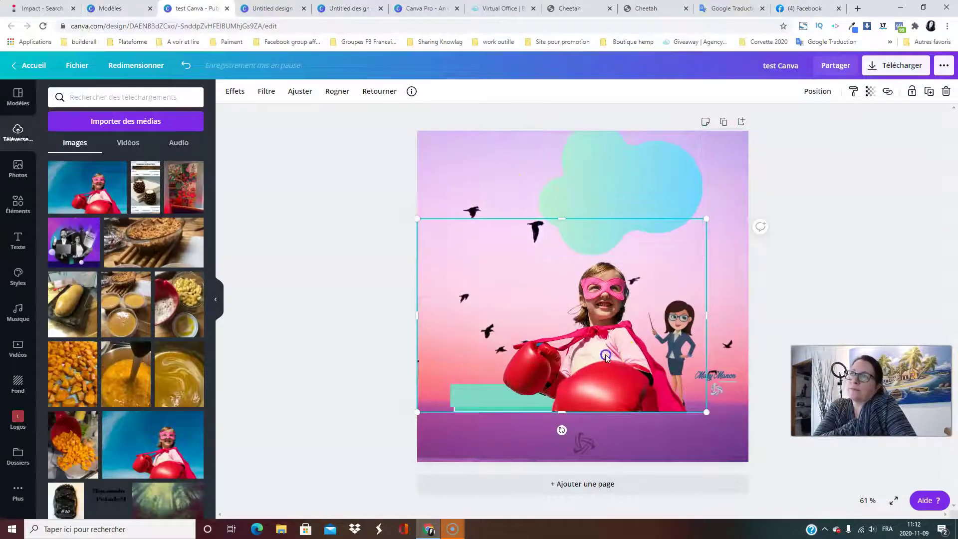
pyautogui.moveTo(606, 357); pyautogui.dragTo(615, 323)
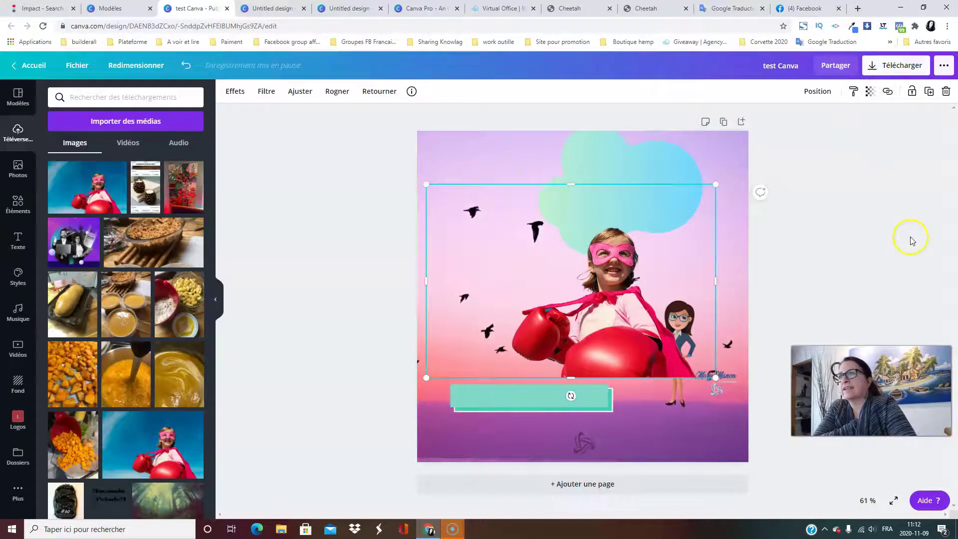
pyautogui.moveTo(669, 326); pyautogui.dragTo(696, 401)
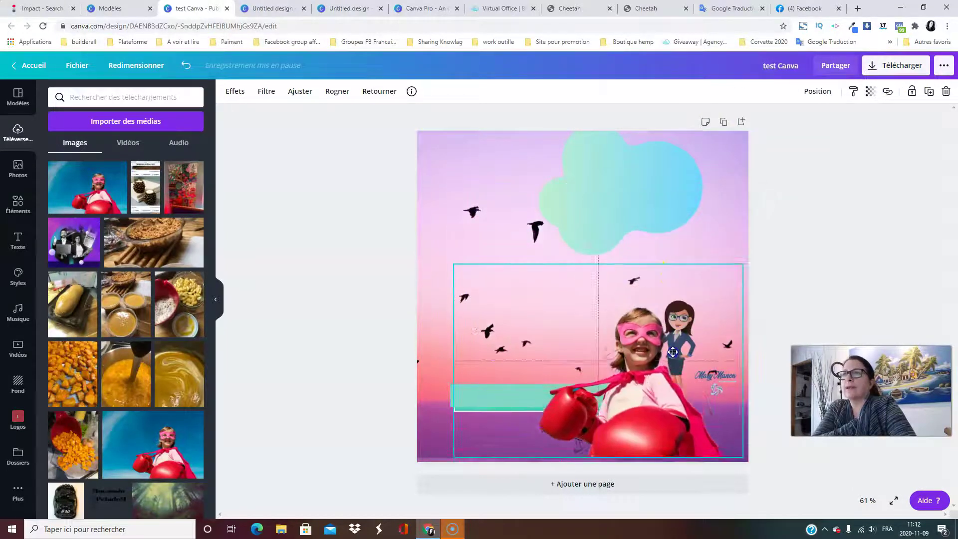
pyautogui.click(729, 157)
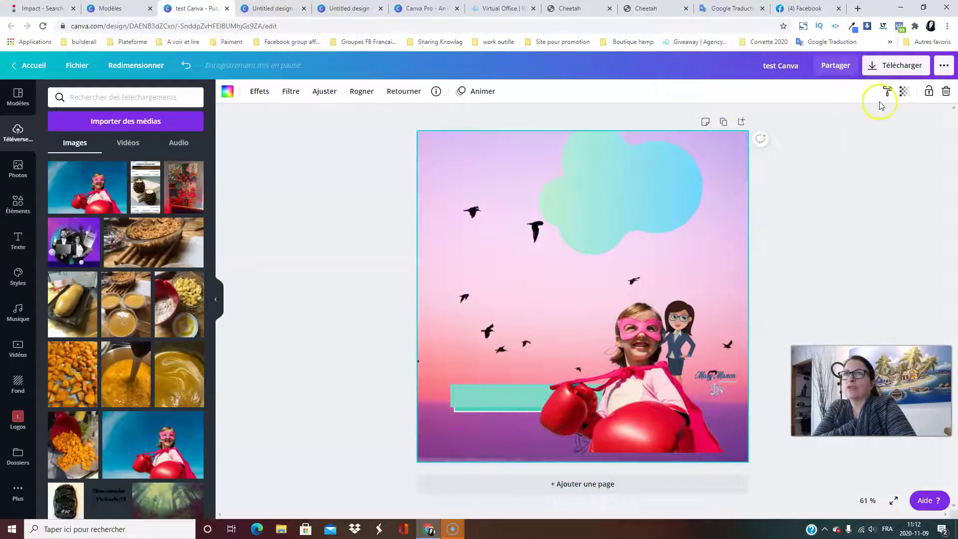
pyautogui.click(947, 92)
# Delete the blue-green blob and the cartoon teacher character, moving the girl cut-out up.
pyautogui.click(647, 194)
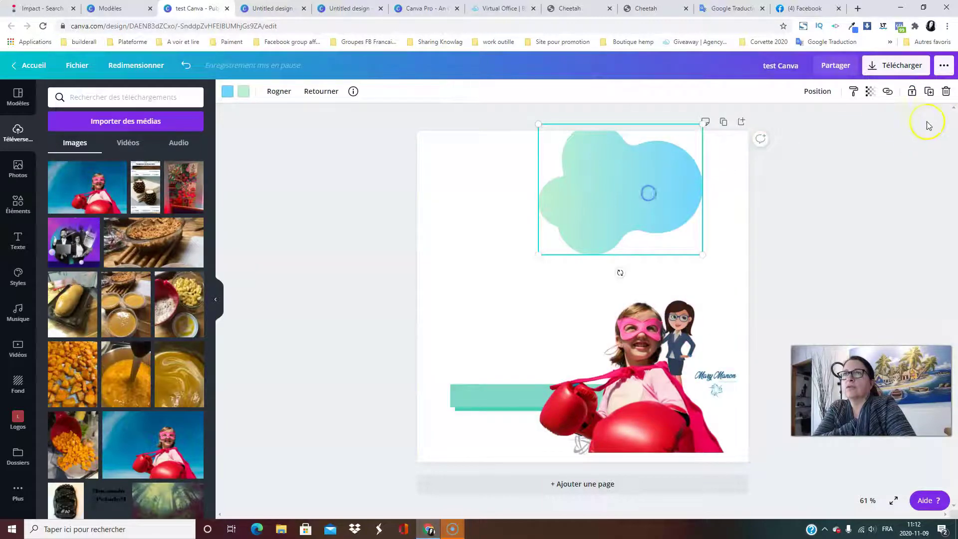
pyautogui.click(947, 92)
pyautogui.click(653, 350)
pyautogui.moveTo(653, 350); pyautogui.dragTo(574, 194)
pyautogui.click(675, 353)
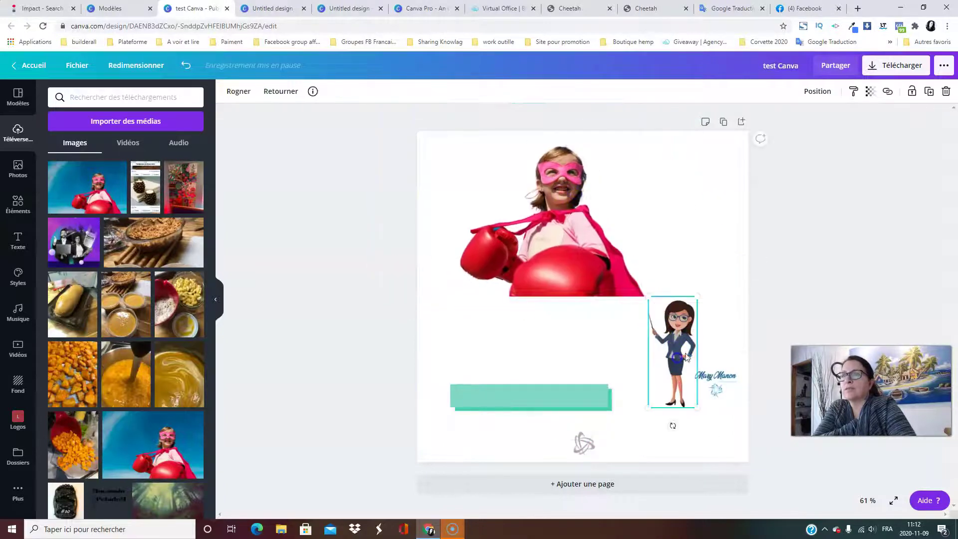
pyautogui.click(942, 93)
# Delete the signature logo, teal rectangle and small bottom logo, then reposition the girl.
pyautogui.click(726, 384)
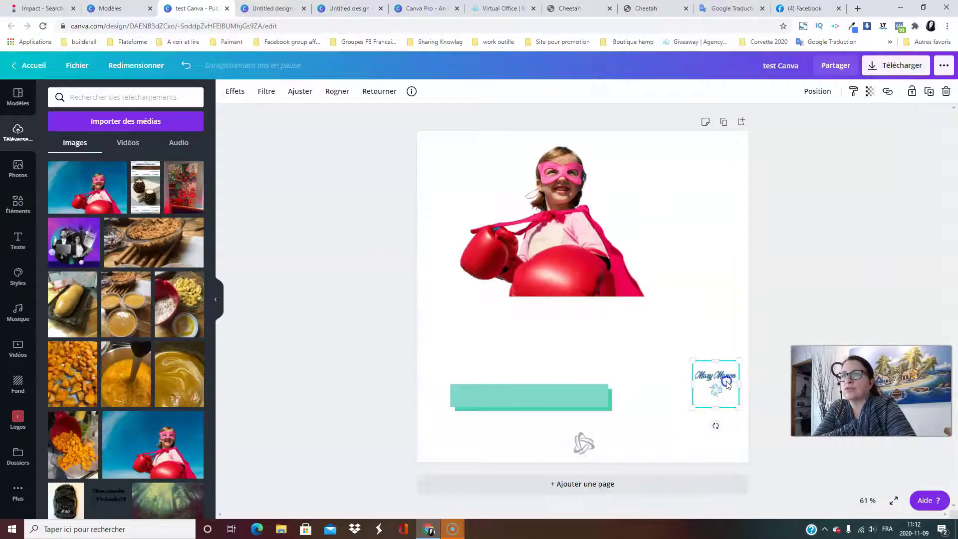
pyautogui.click(946, 95)
pyautogui.click(497, 403)
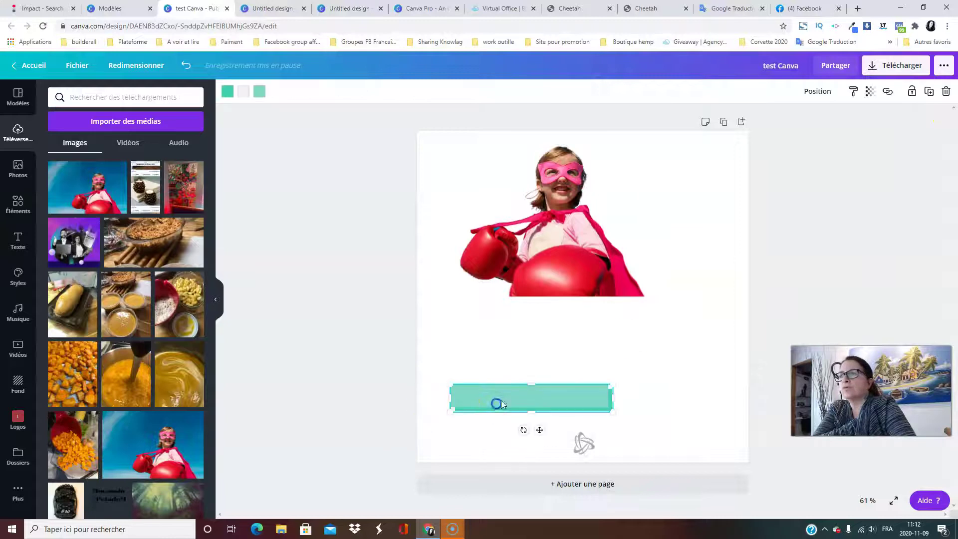
pyautogui.click(944, 94)
pyautogui.moveTo(541, 293); pyautogui.dragTo(584, 399)
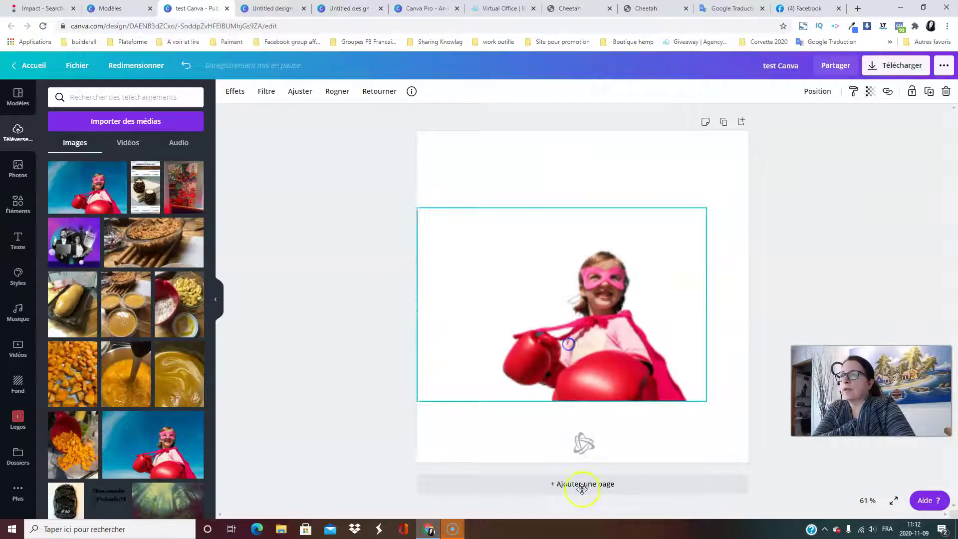
pyautogui.click(580, 445)
pyautogui.click(947, 94)
pyautogui.moveTo(612, 348); pyautogui.dragTo(640, 321)
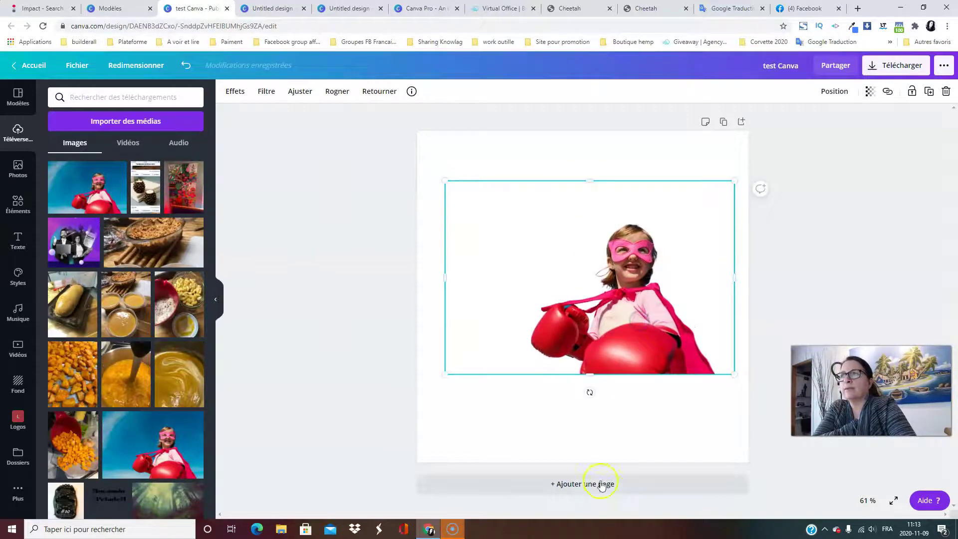
pyautogui.click(353, 414)
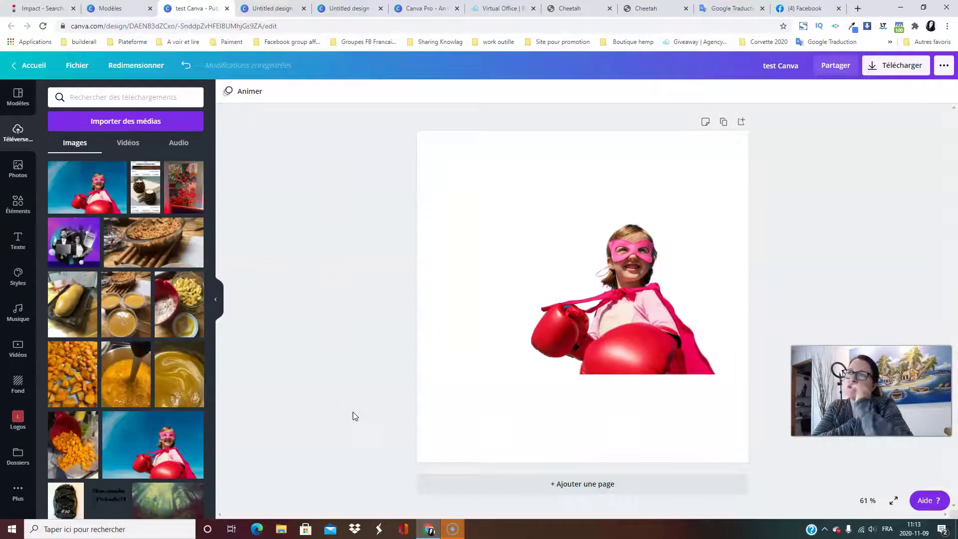
# Export the page as a PNG from Télécharger and close the Photos preview.
pyautogui.click(710, 171)
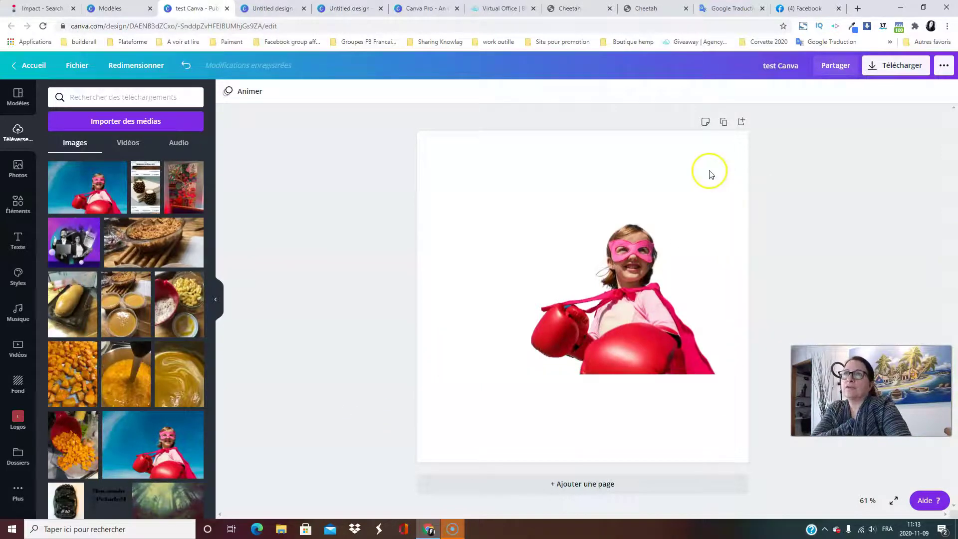
pyautogui.click(883, 67)
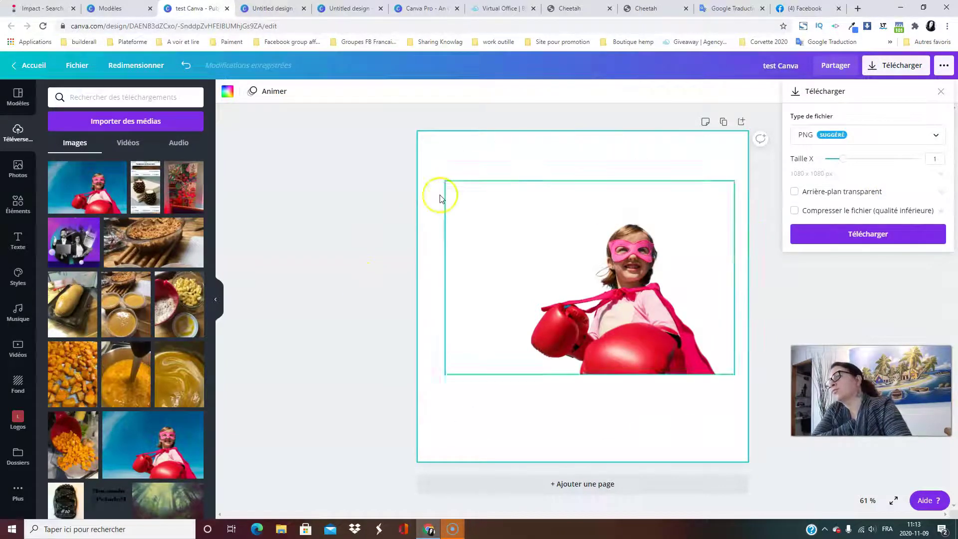
pyautogui.click(867, 234)
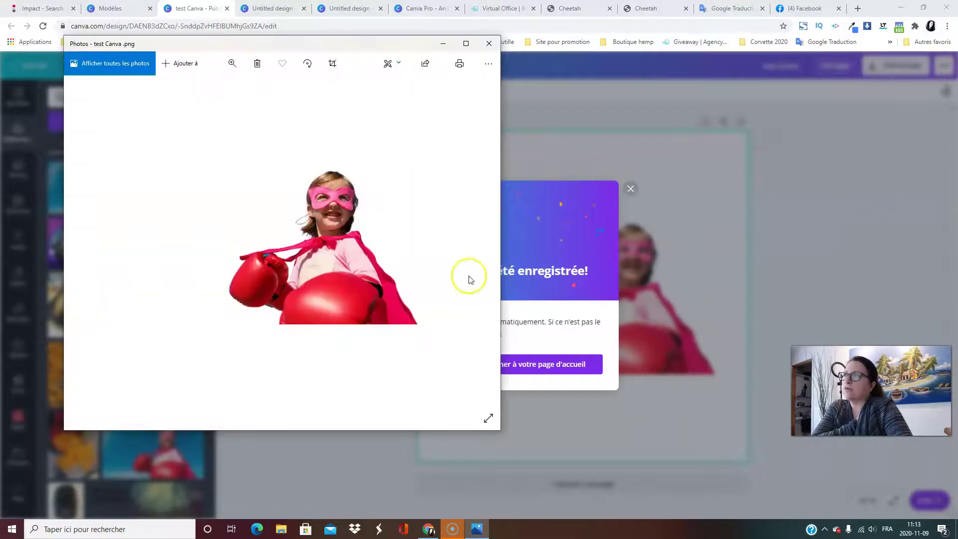
pyautogui.click(489, 43)
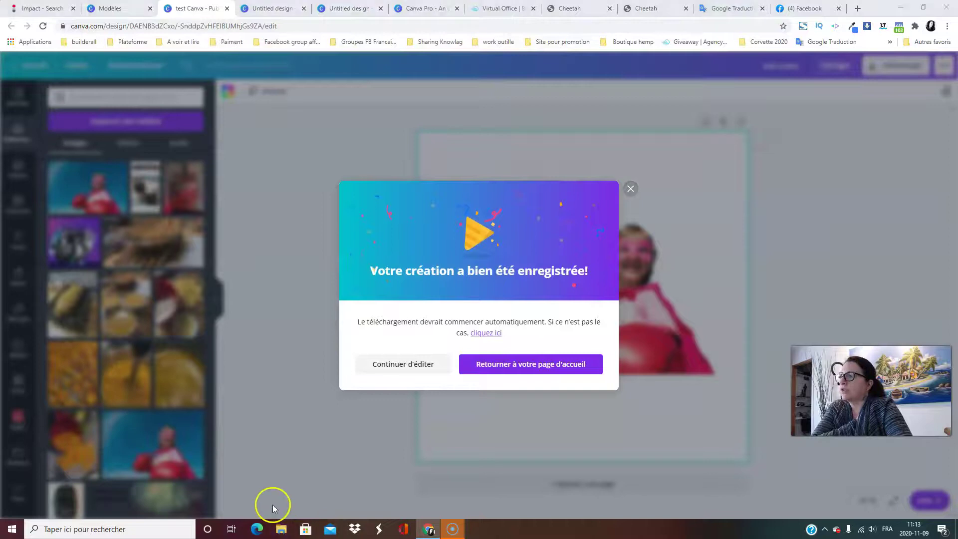
# Preview test Canva.png (1080 × 1080) in Téléchargements, then minimize File Explorer.
pyautogui.click(282, 531)
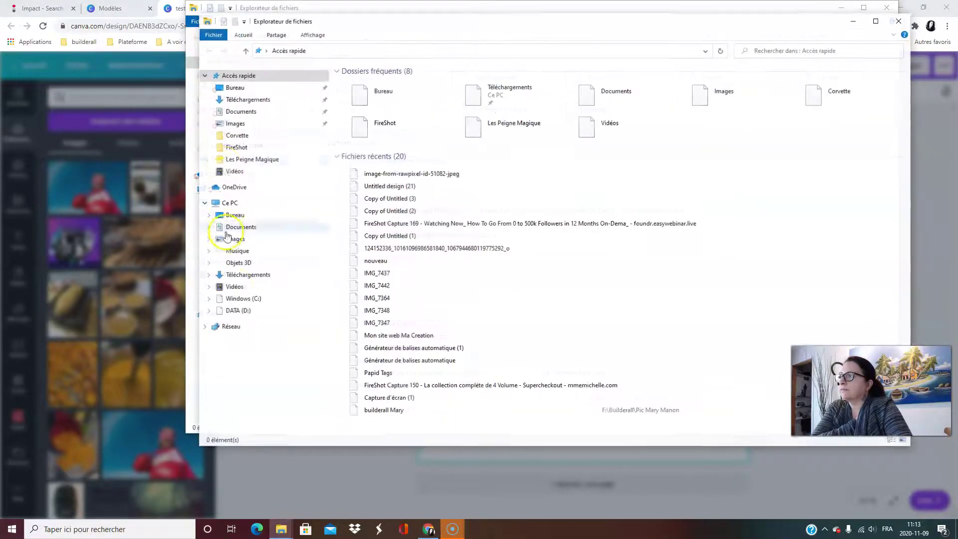
pyautogui.click(243, 101)
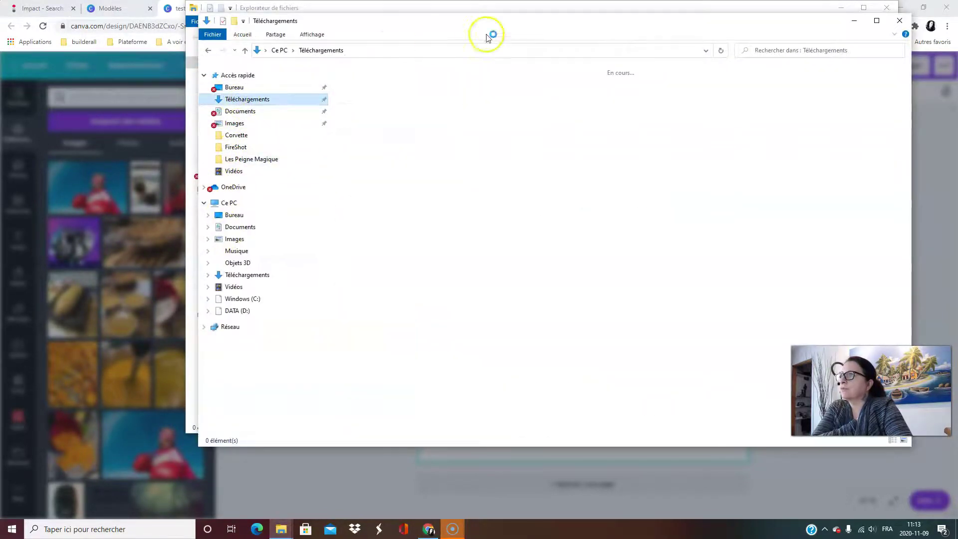
pyautogui.click(899, 21)
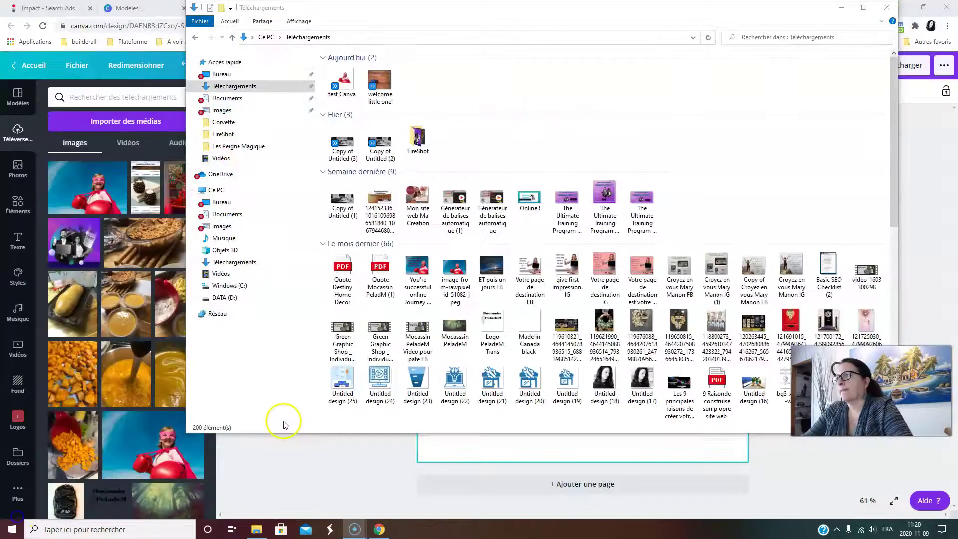
pyautogui.doubleClick(342, 81)
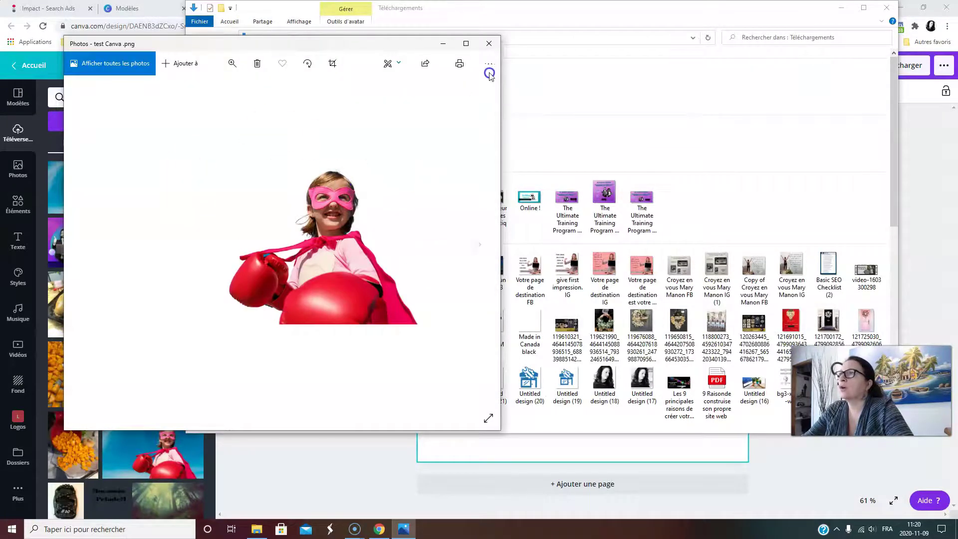
pyautogui.click(489, 43)
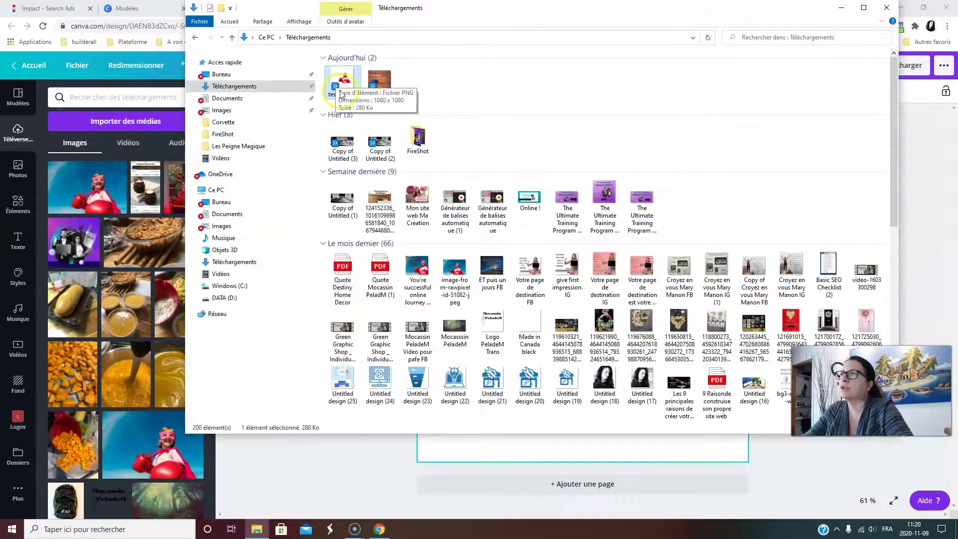
pyautogui.click(842, 10)
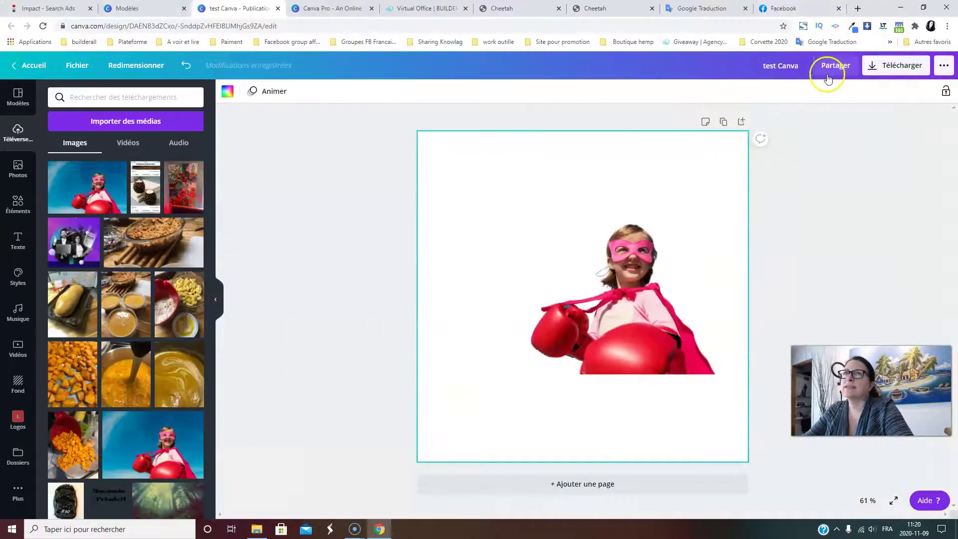
# Export a transparent-background PNG, test Canva (1).png, and confirm it in Téléchargements.
pyautogui.click(873, 69)
pyautogui.click(794, 192)
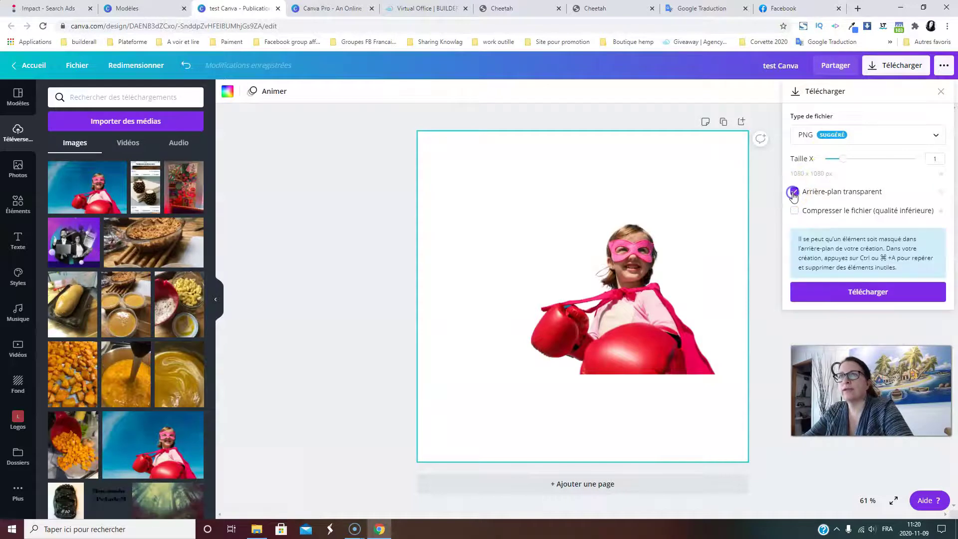
pyautogui.click(873, 293)
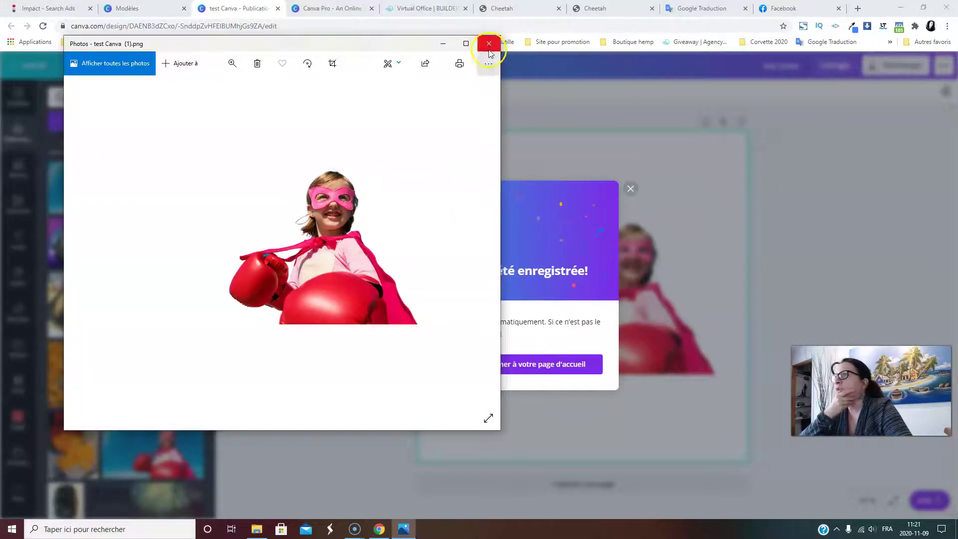
pyautogui.click(489, 49)
pyautogui.click(254, 530)
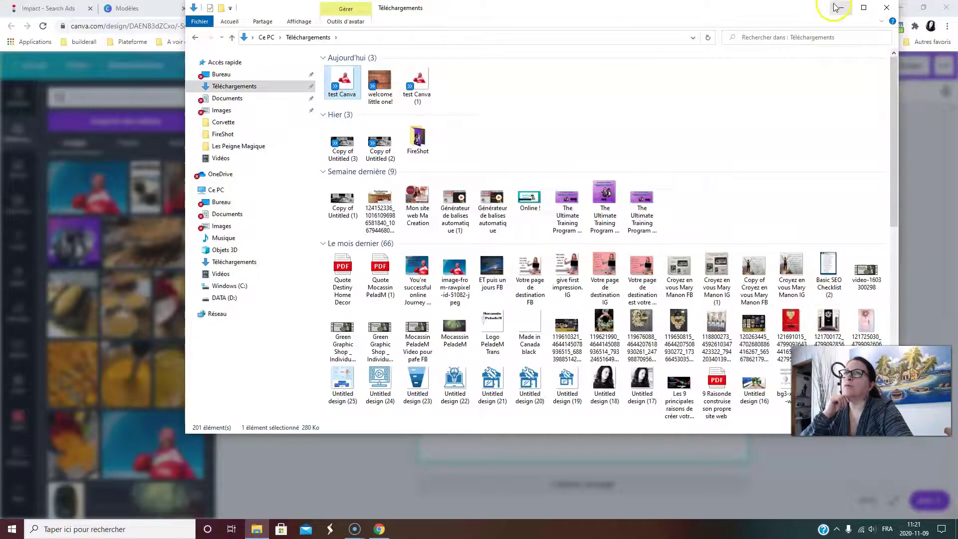
pyautogui.click(842, 8)
pyautogui.click(631, 187)
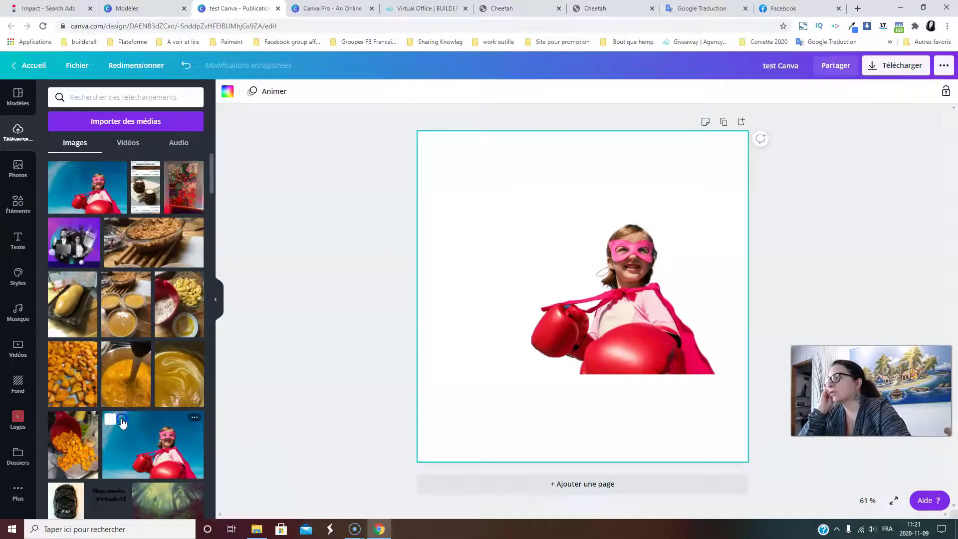
# Add the original blue-sky photo, delete the cut-out copy, and centre the photo.
pyautogui.click(122, 423)
pyautogui.moveTo(513, 318); pyautogui.dragTo(484, 236)
pyautogui.click(647, 336)
pyautogui.moveTo(647, 336); pyautogui.dragTo(634, 398)
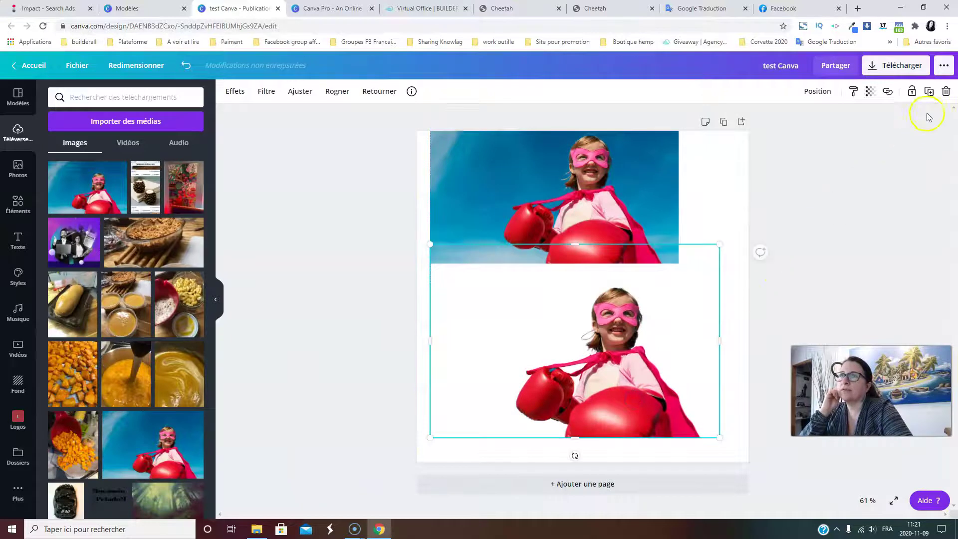
pyautogui.click(946, 91)
pyautogui.click(547, 285)
pyautogui.moveTo(547, 285); pyautogui.dragTo(549, 326)
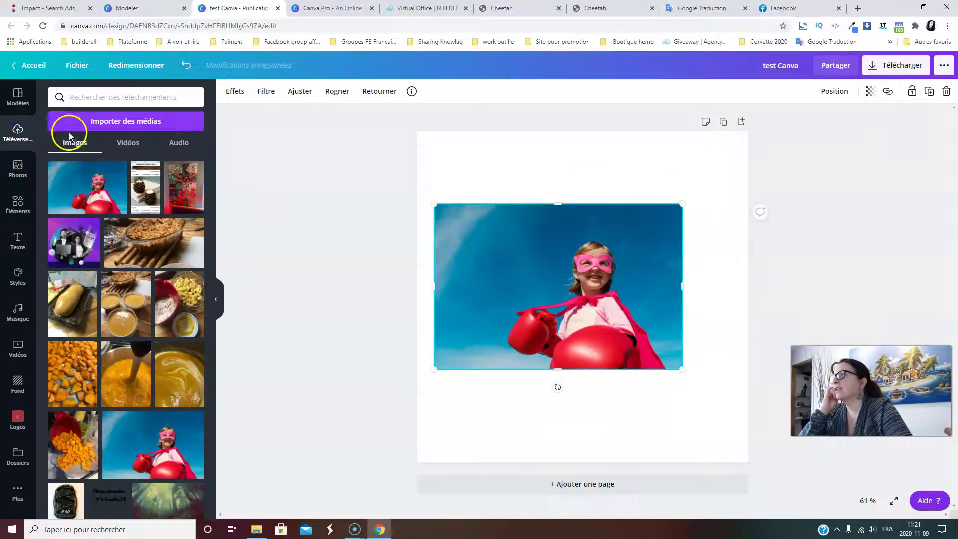
# Upload test Canva and test Canva (1) from the computer via Importer des médias.
pyautogui.click(132, 120)
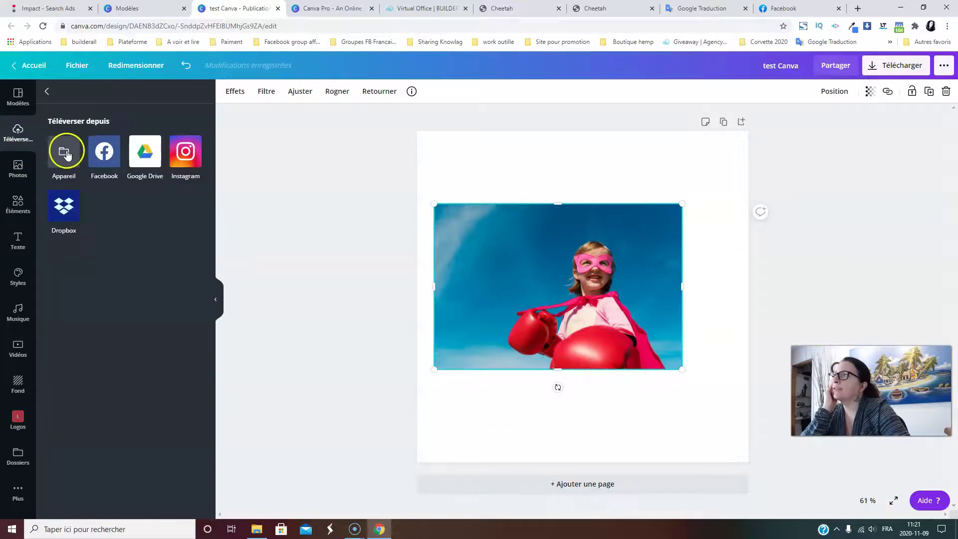
pyautogui.click(66, 153)
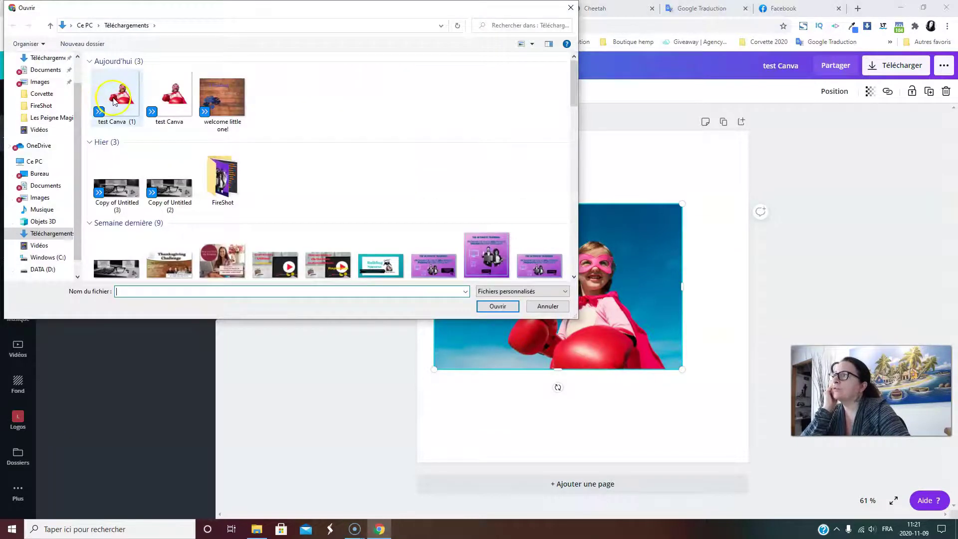
pyautogui.click(114, 100)
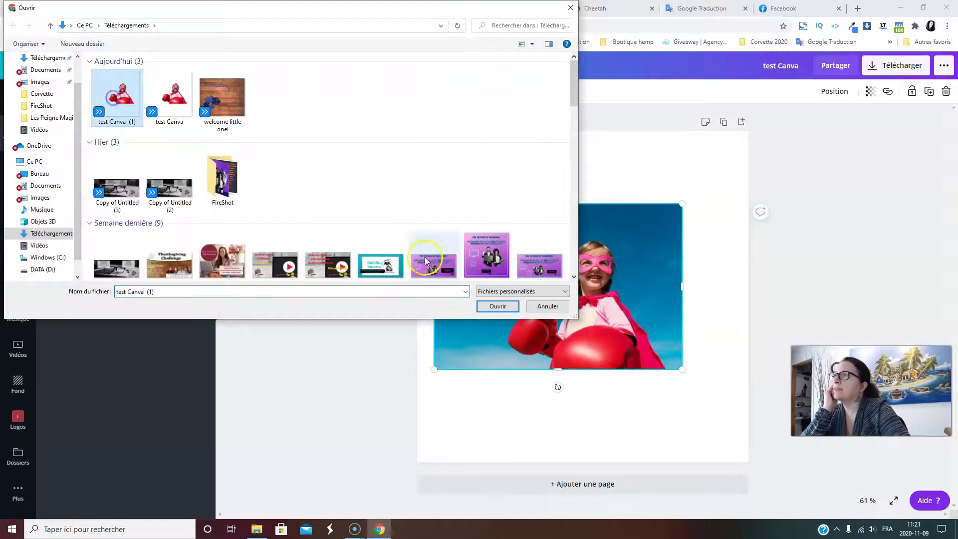
pyautogui.keyDown('ctrl'); pyautogui.click(173, 97); pyautogui.keyUp('ctrl')
pyautogui.click(483, 306)
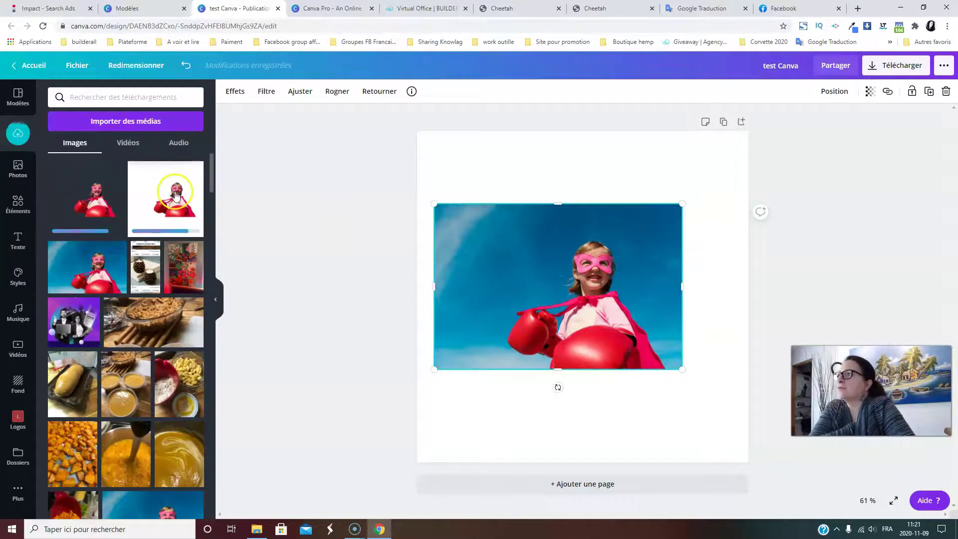
# Lower the blue-sky photo and place the transparent cut-out just above it.
pyautogui.moveTo(534, 292); pyautogui.dragTo(571, 383)
pyautogui.click(171, 210)
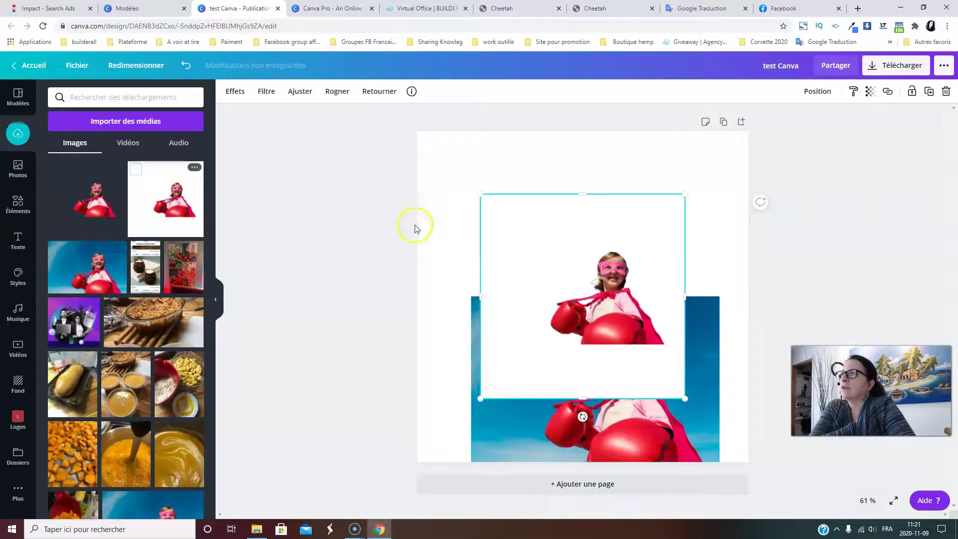
pyautogui.moveTo(550, 267); pyautogui.dragTo(570, 243)
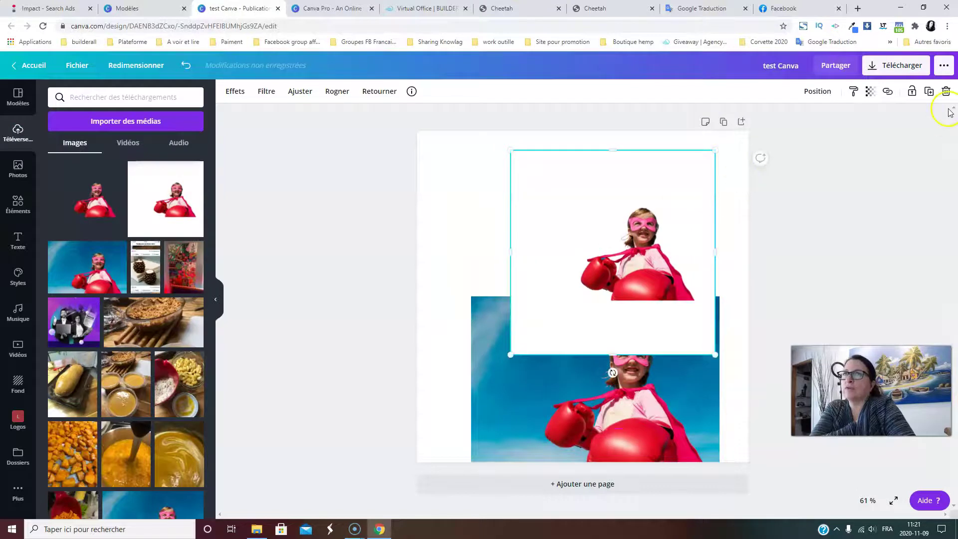
pyautogui.click(947, 91)
pyautogui.click(96, 195)
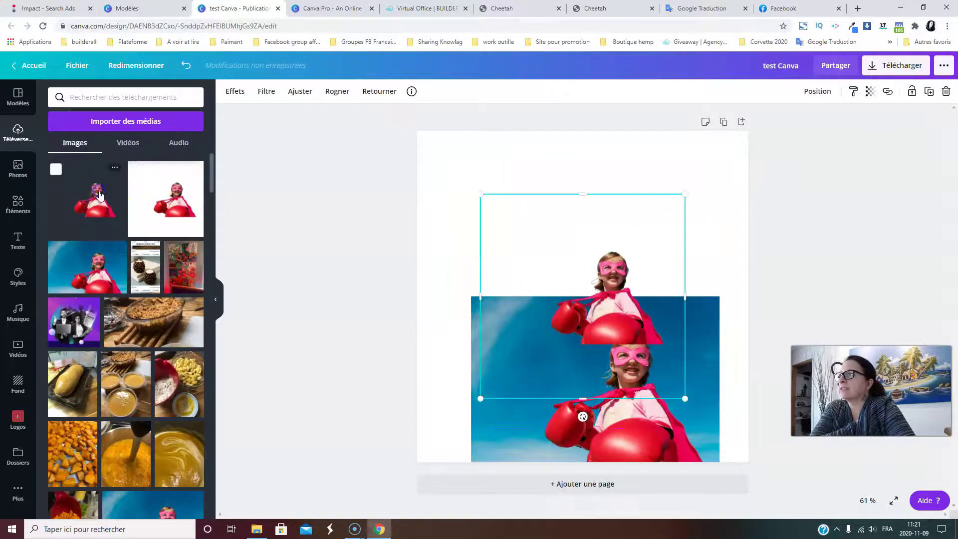
pyautogui.moveTo(592, 319); pyautogui.dragTo(611, 227)
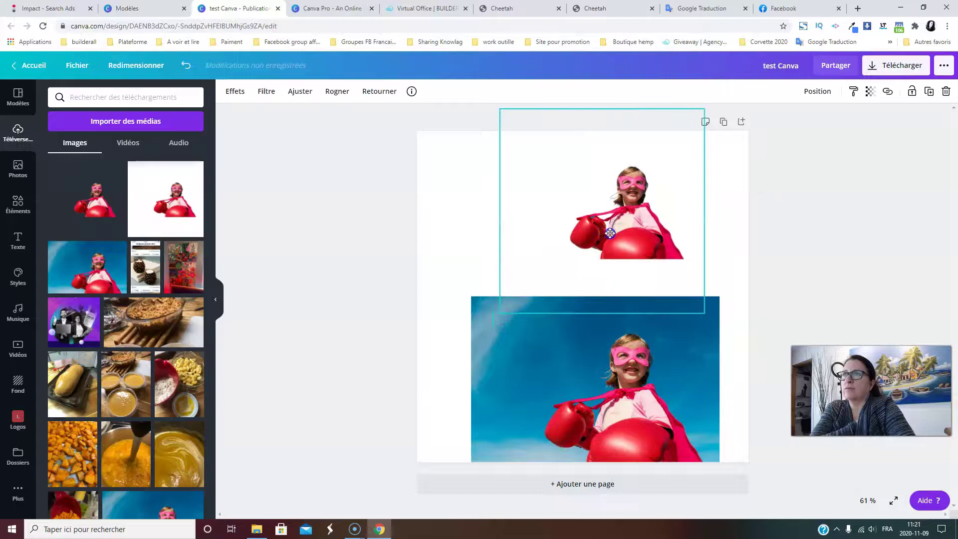
pyautogui.click(356, 257)
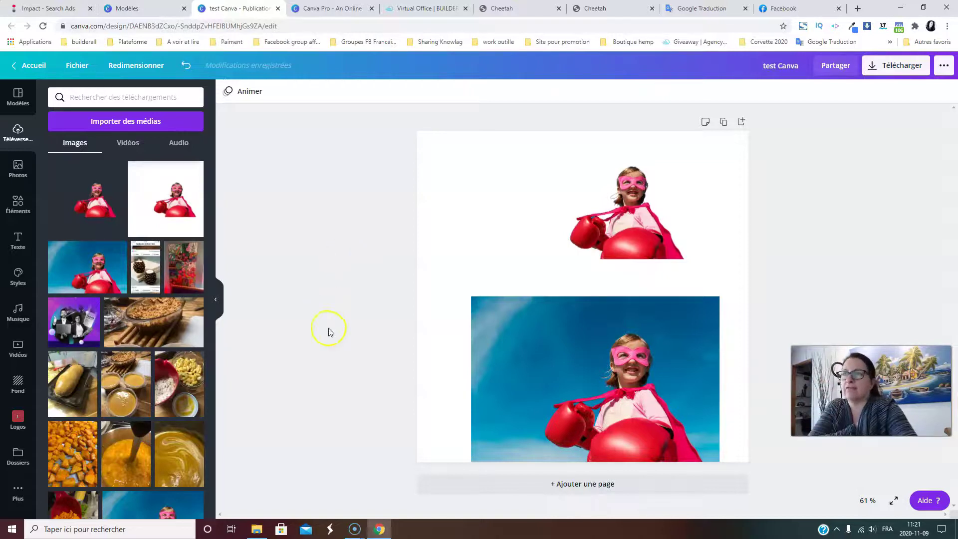
pyautogui.moveTo(623, 214); pyautogui.dragTo(586, 234)
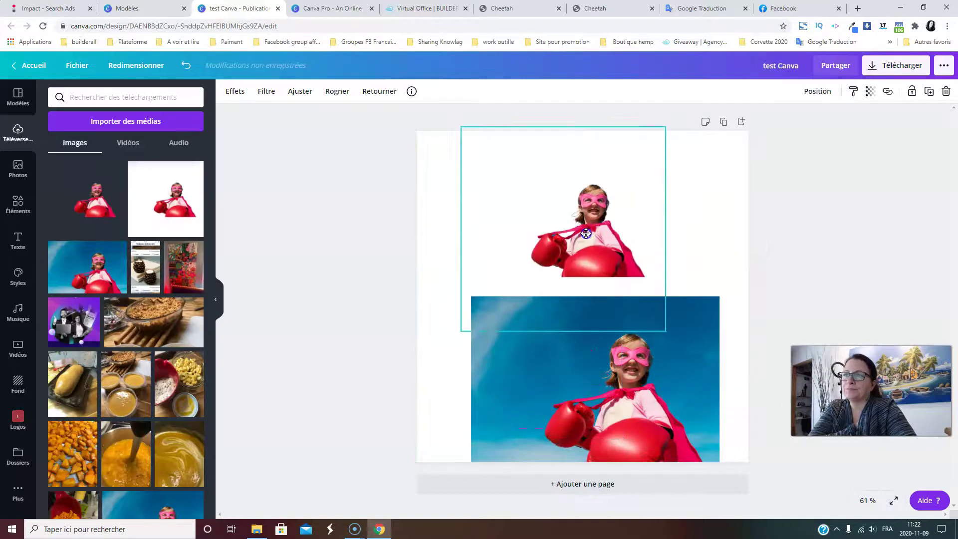
pyautogui.click(291, 285)
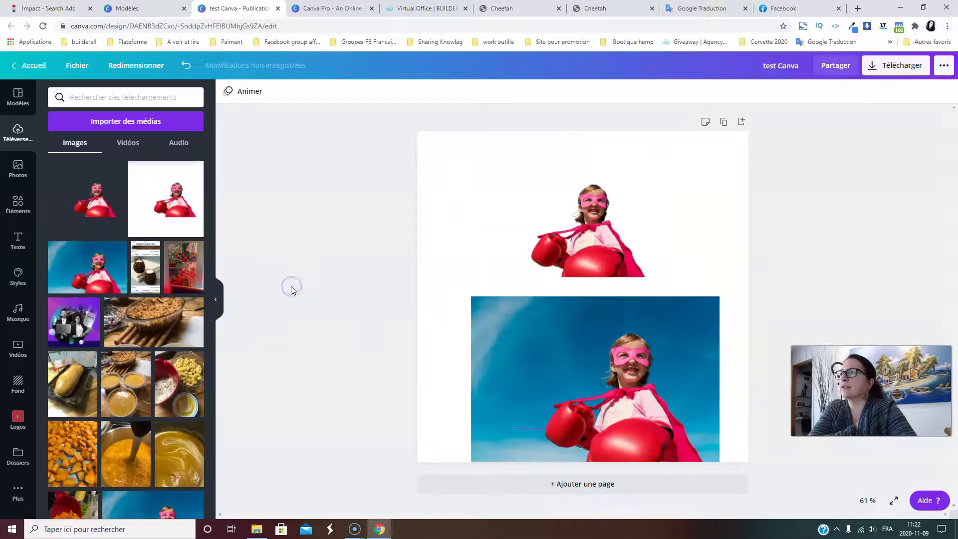
pyautogui.click(874, 66)
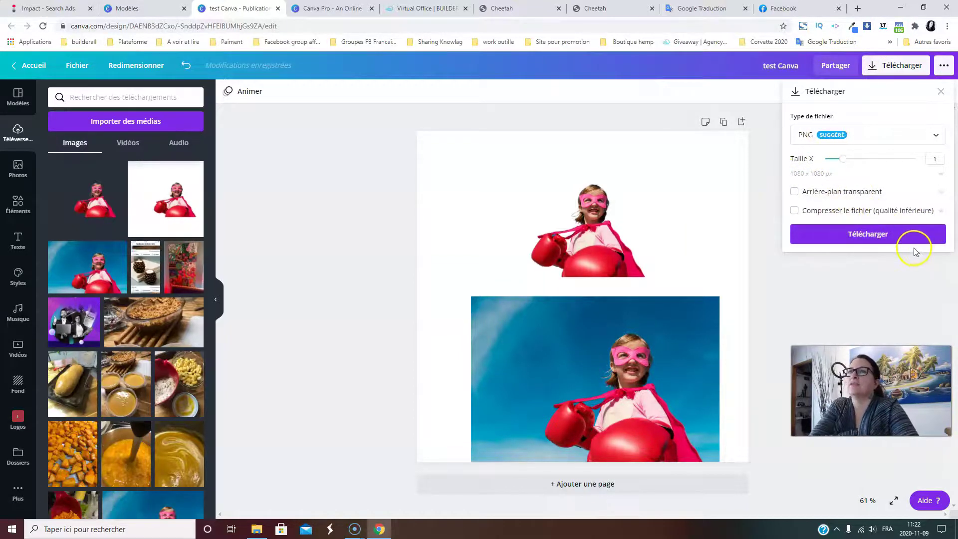
pyautogui.click(907, 150)
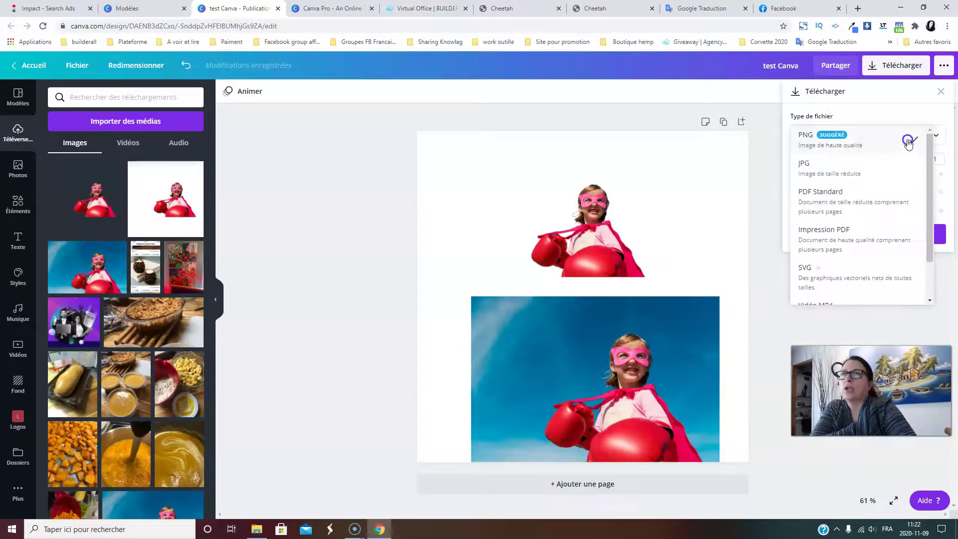
pyautogui.click(777, 224)
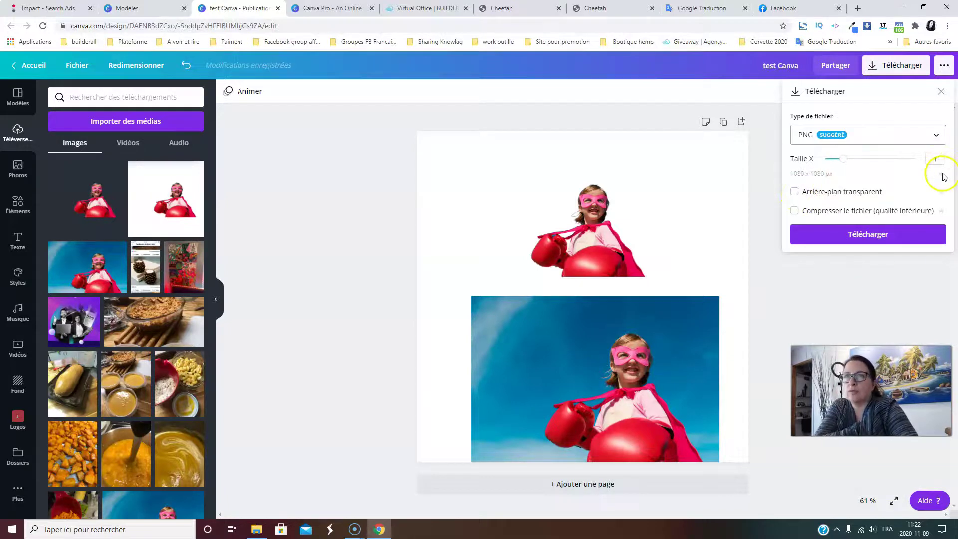
pyautogui.click(839, 301)
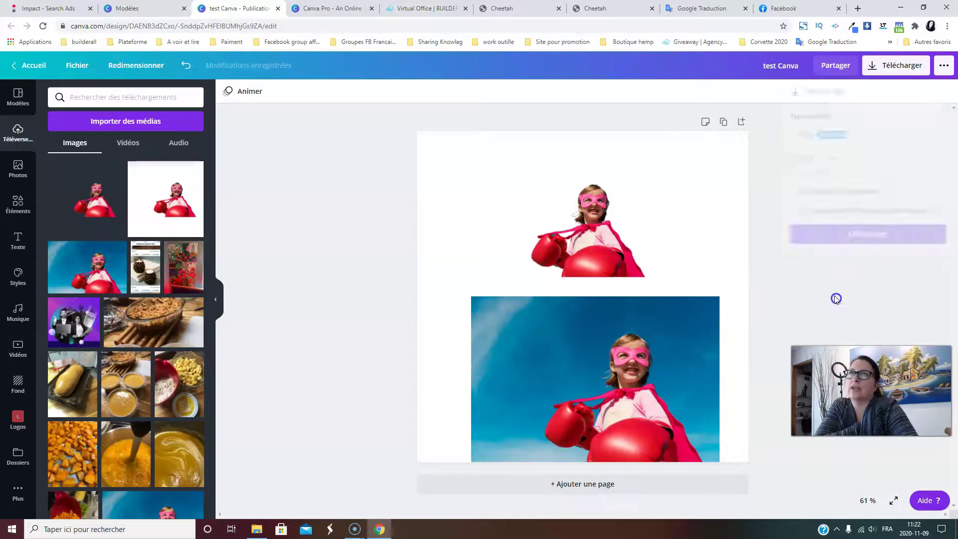
pyautogui.click(364, 227)
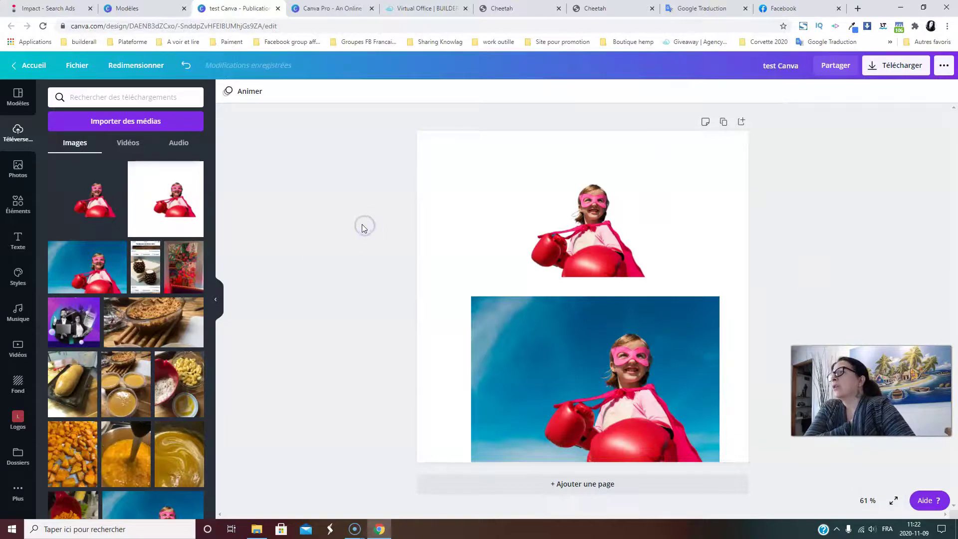
# Open the Modèles panel, then go to the Facebook post templates gallery via Accueil.
pyautogui.scroll(-5, 75, 329)
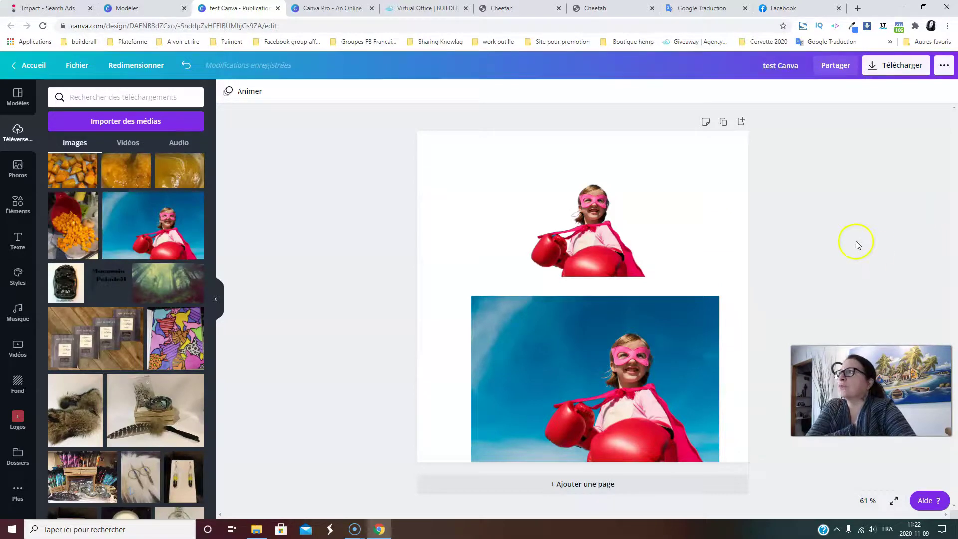
pyautogui.click(18, 98)
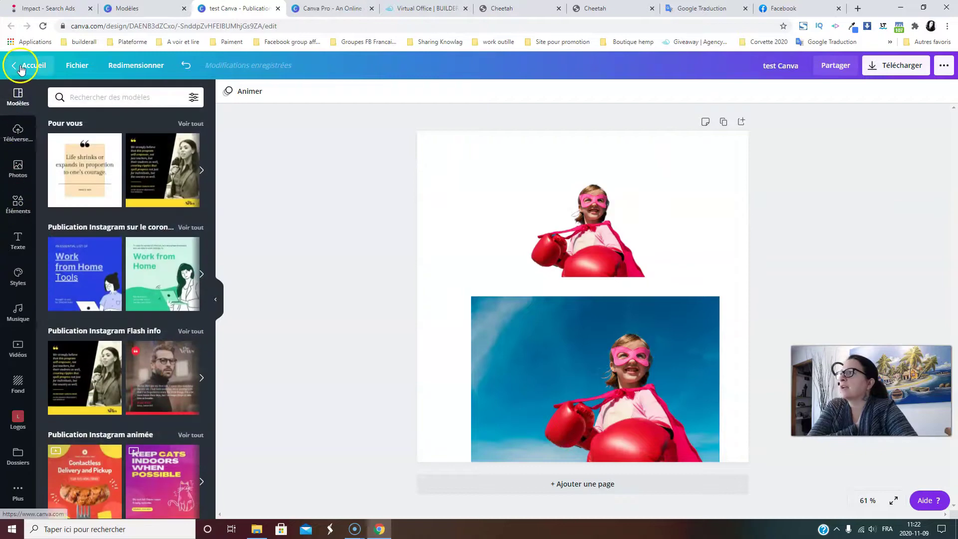
pyautogui.click(145, 9)
pyautogui.scroll(-4, 324, 229)
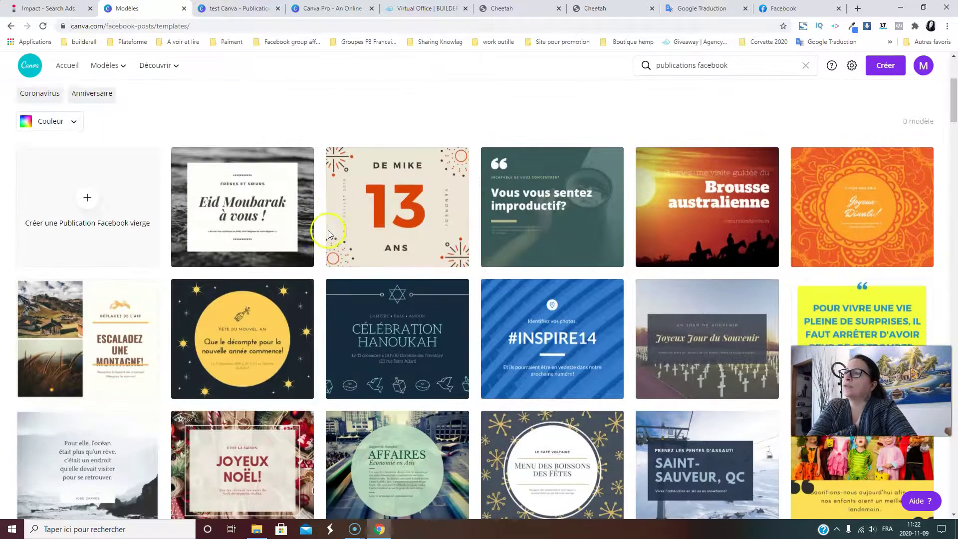
pyautogui.scroll(-4, 349, 245)
pyautogui.scroll(7, 39, 199)
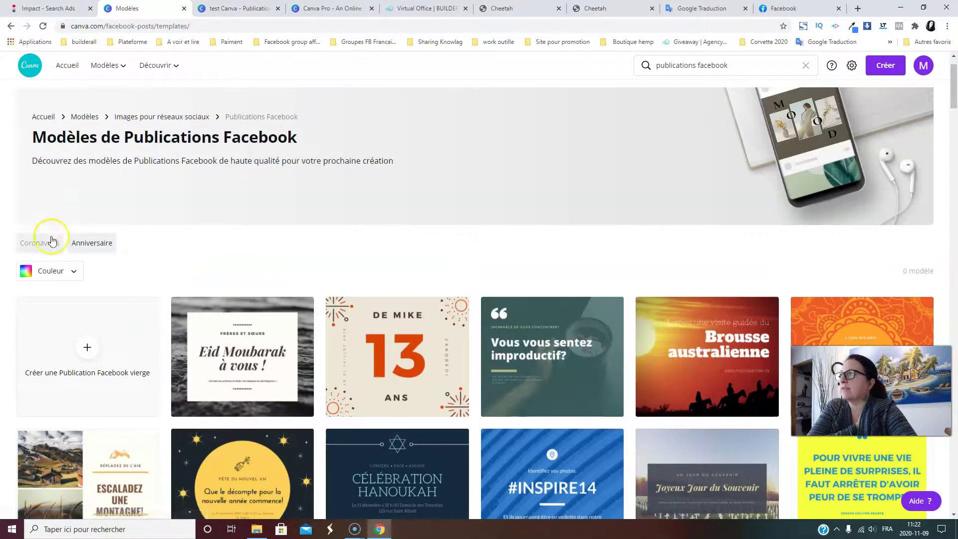